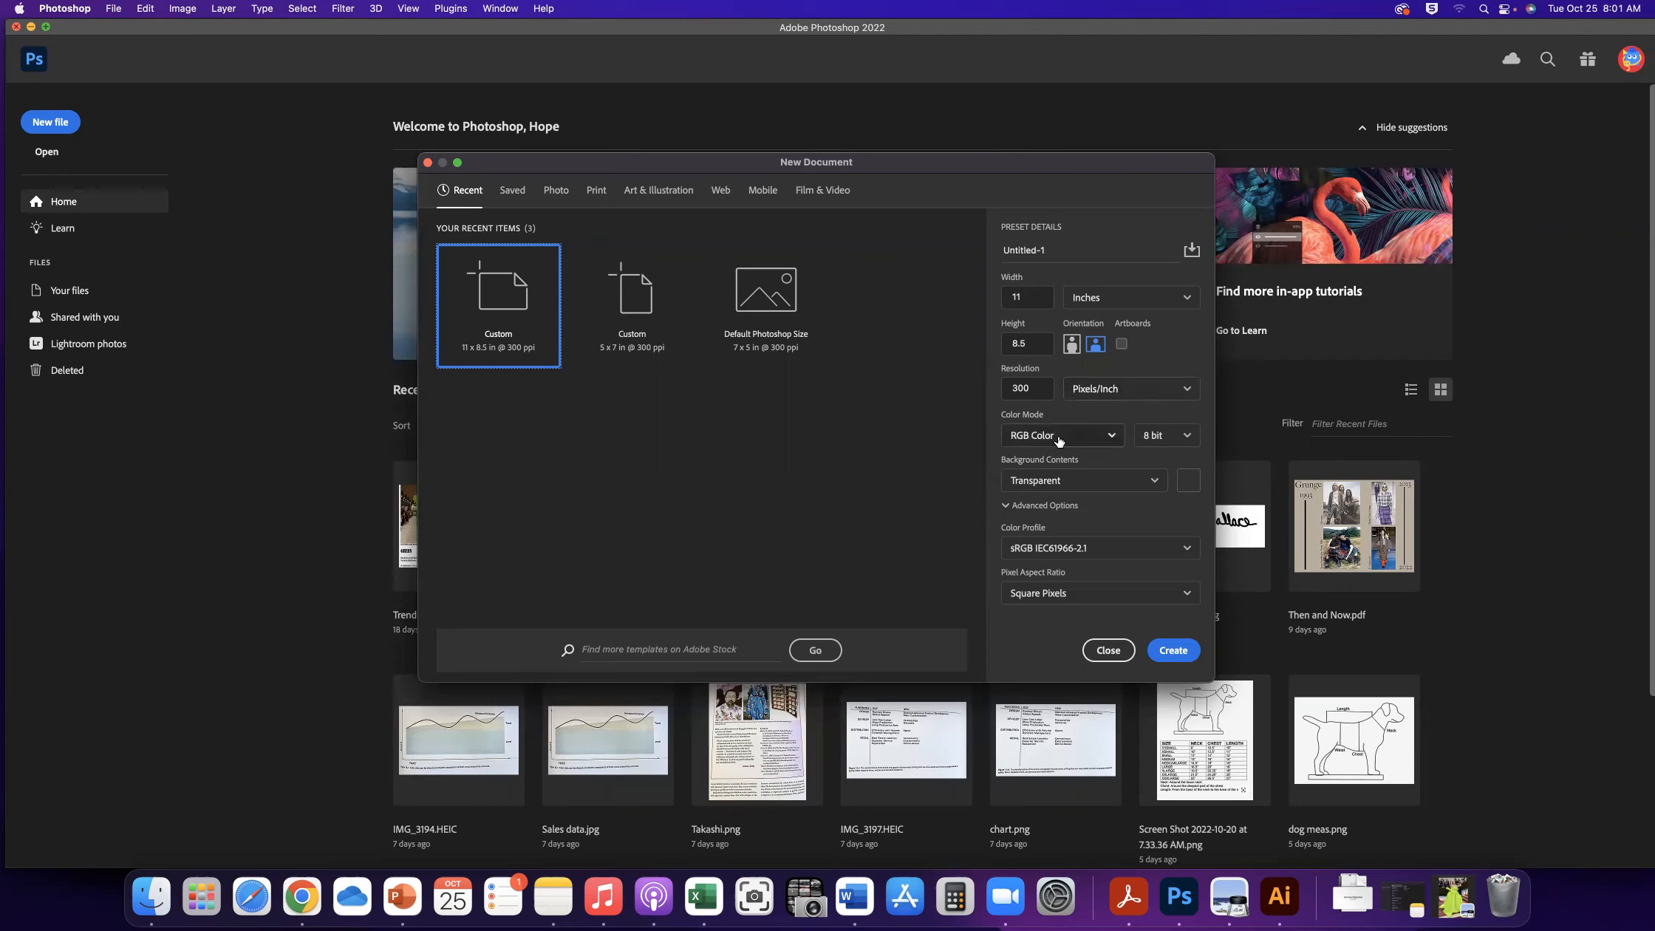
Create an 11 × 8.5 inch landscape document at 300 pixels/inch in RGB Color with transparent background contents
click(1120, 481)
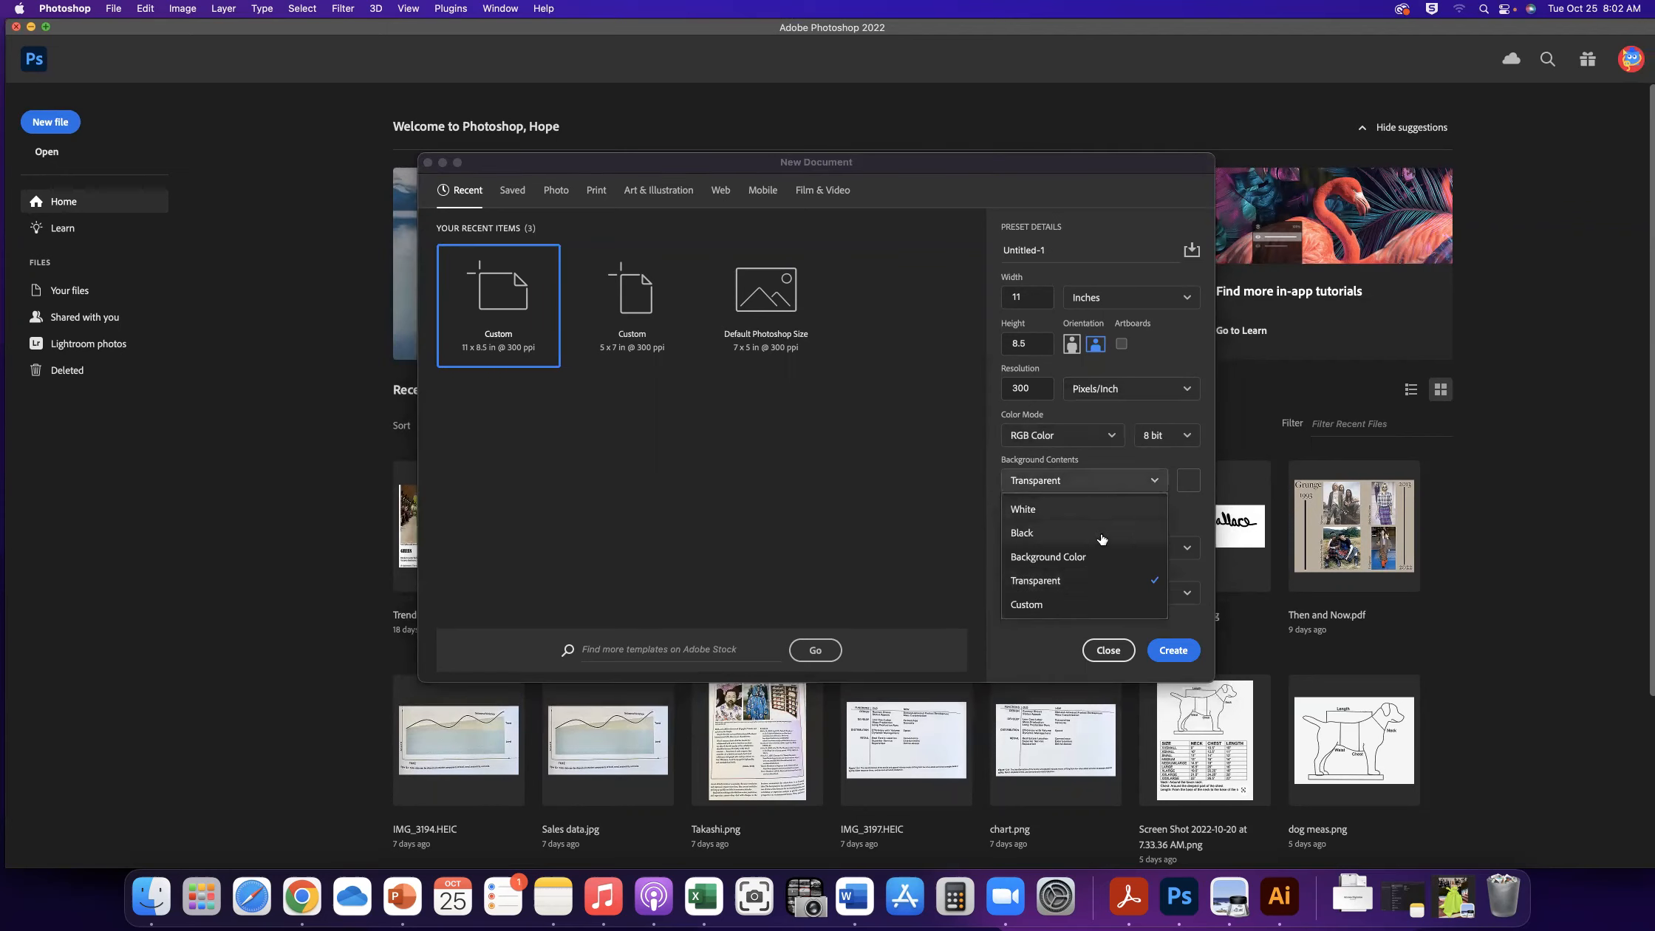
click(1098, 581)
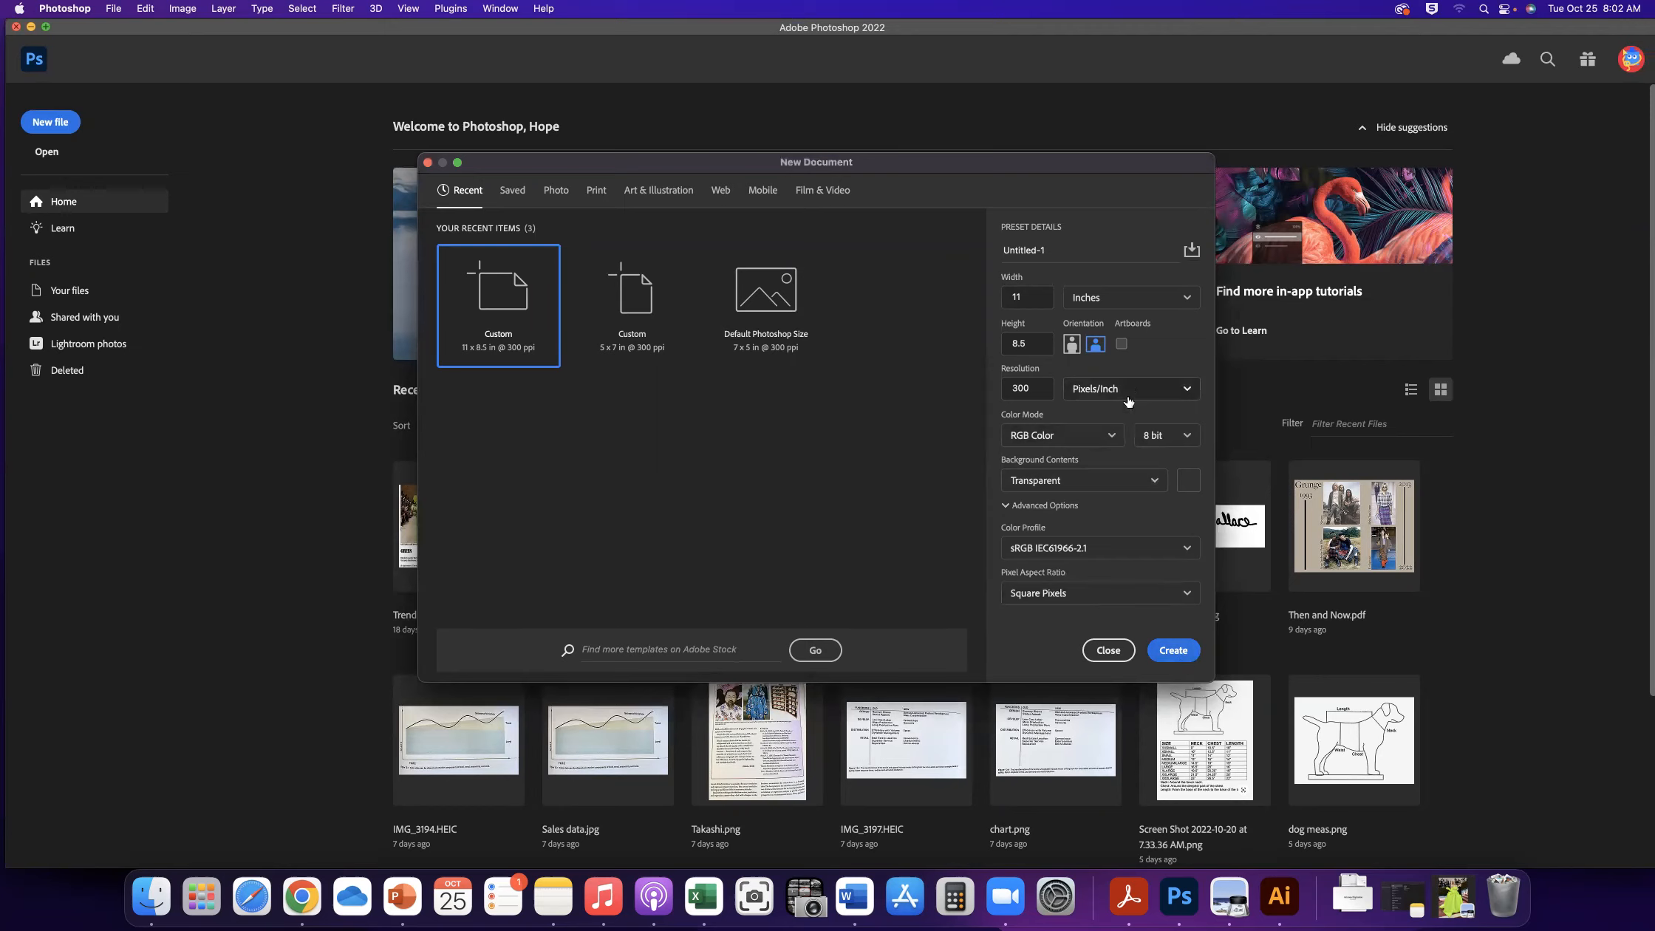
click(1184, 655)
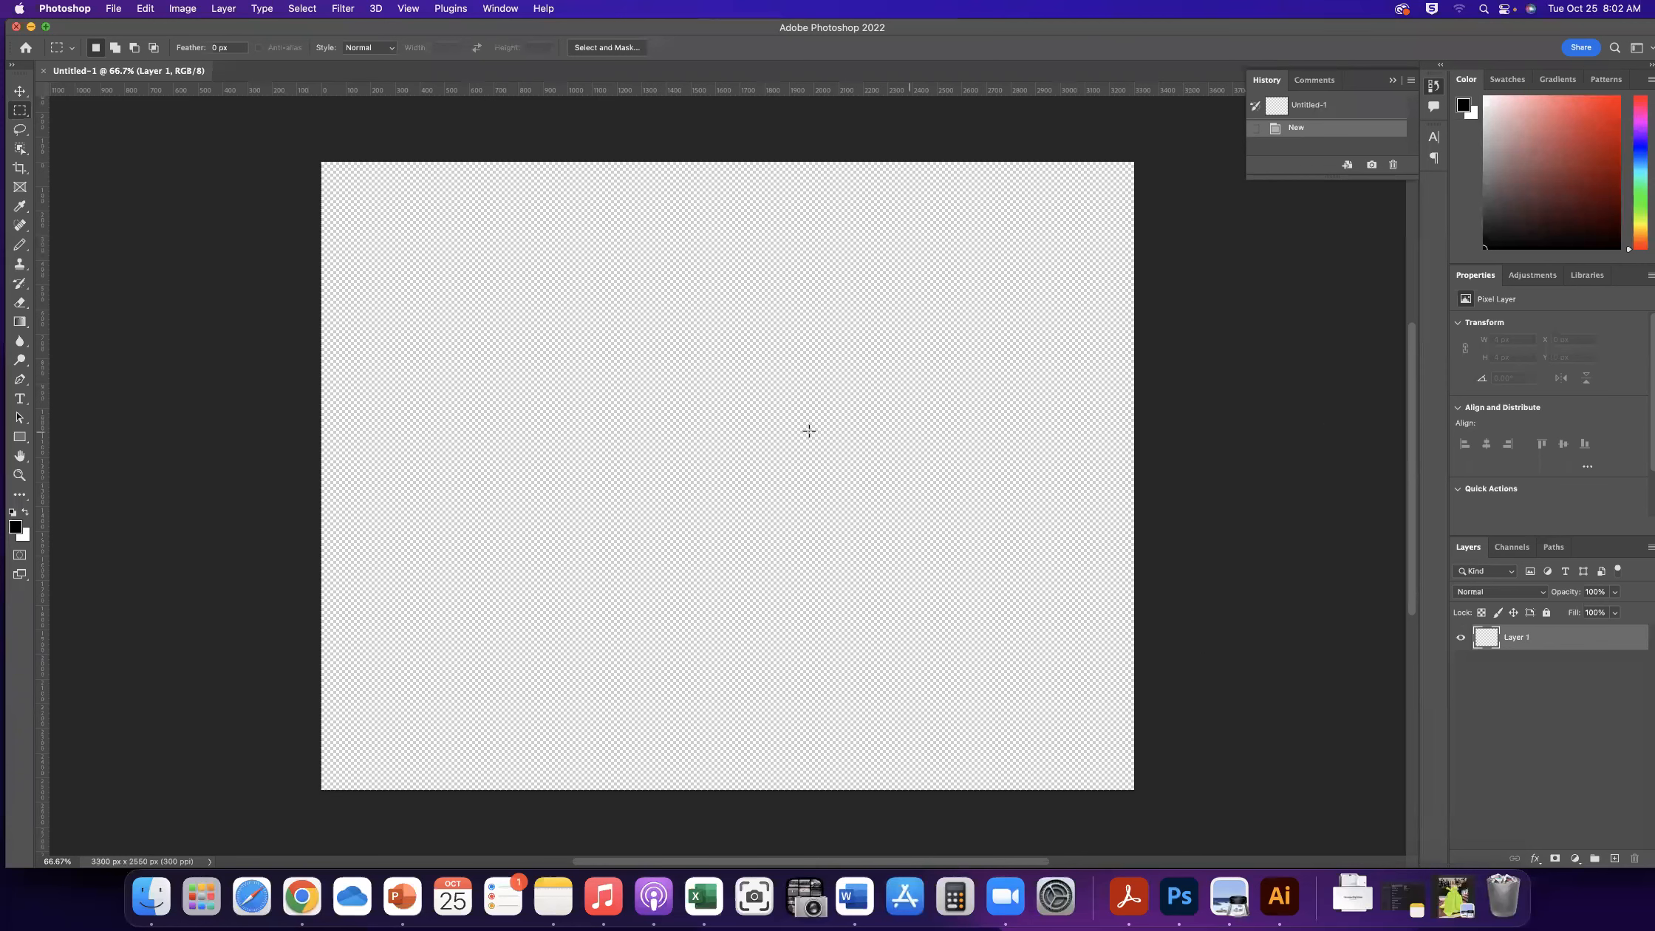
click(1433, 87)
click(1434, 89)
Switch to Chrome and capture a screenshot of the enlarged Gwen Stefani Met Gala photo, framed from above the head to below the gown's hem
click(300, 900)
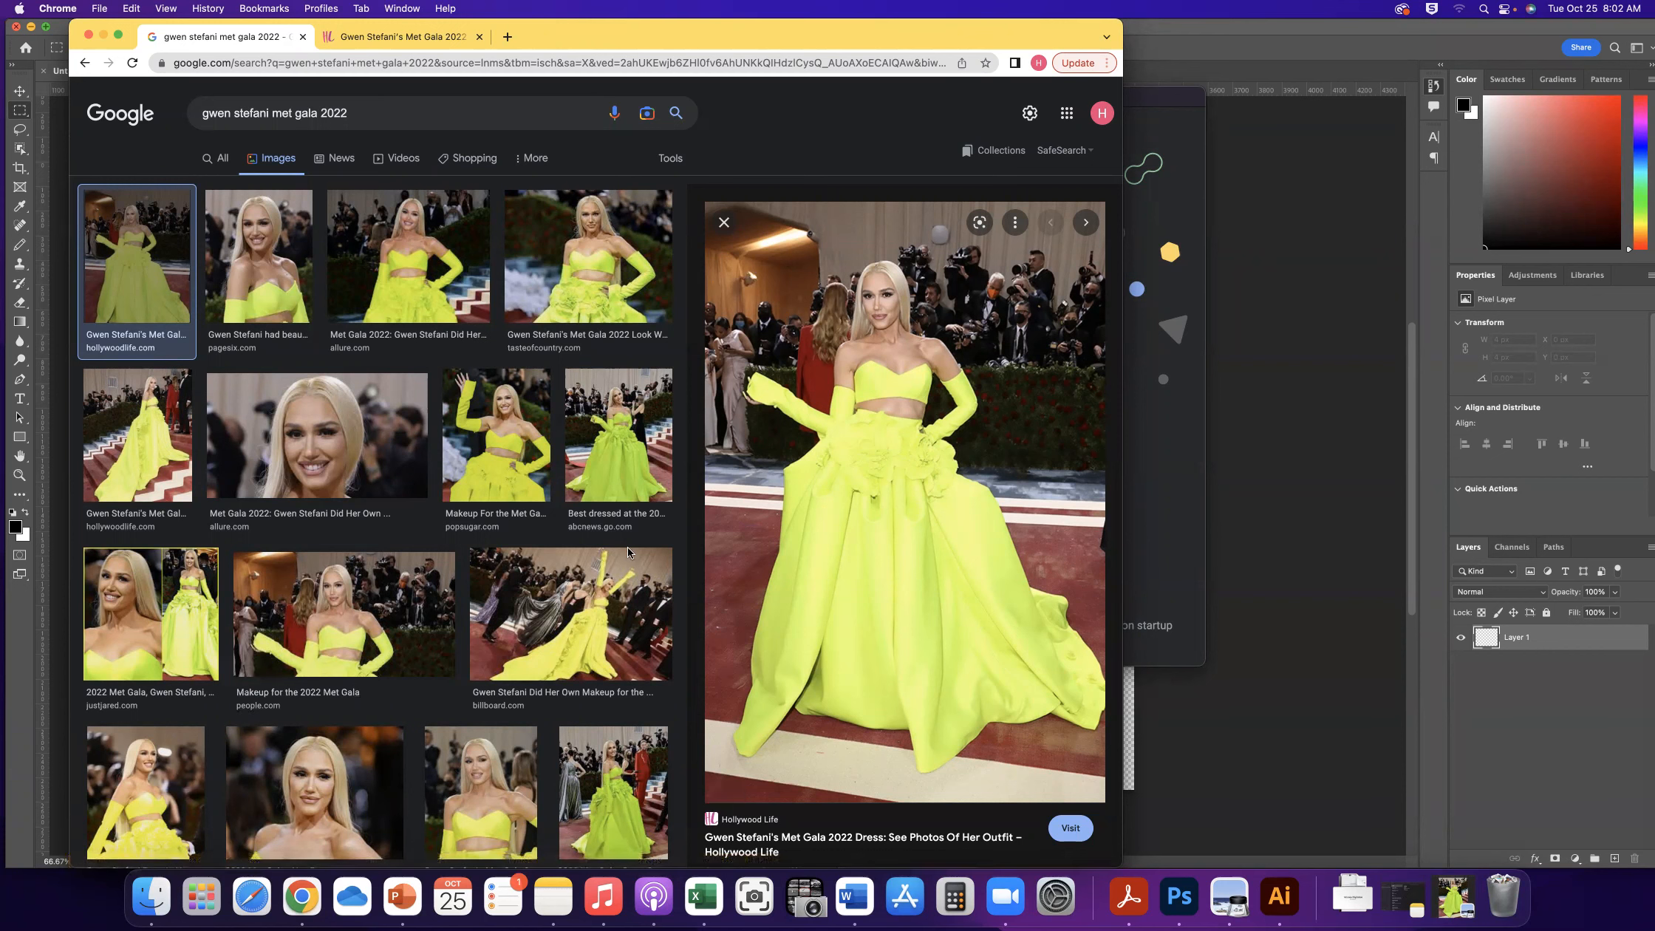
click(754, 896)
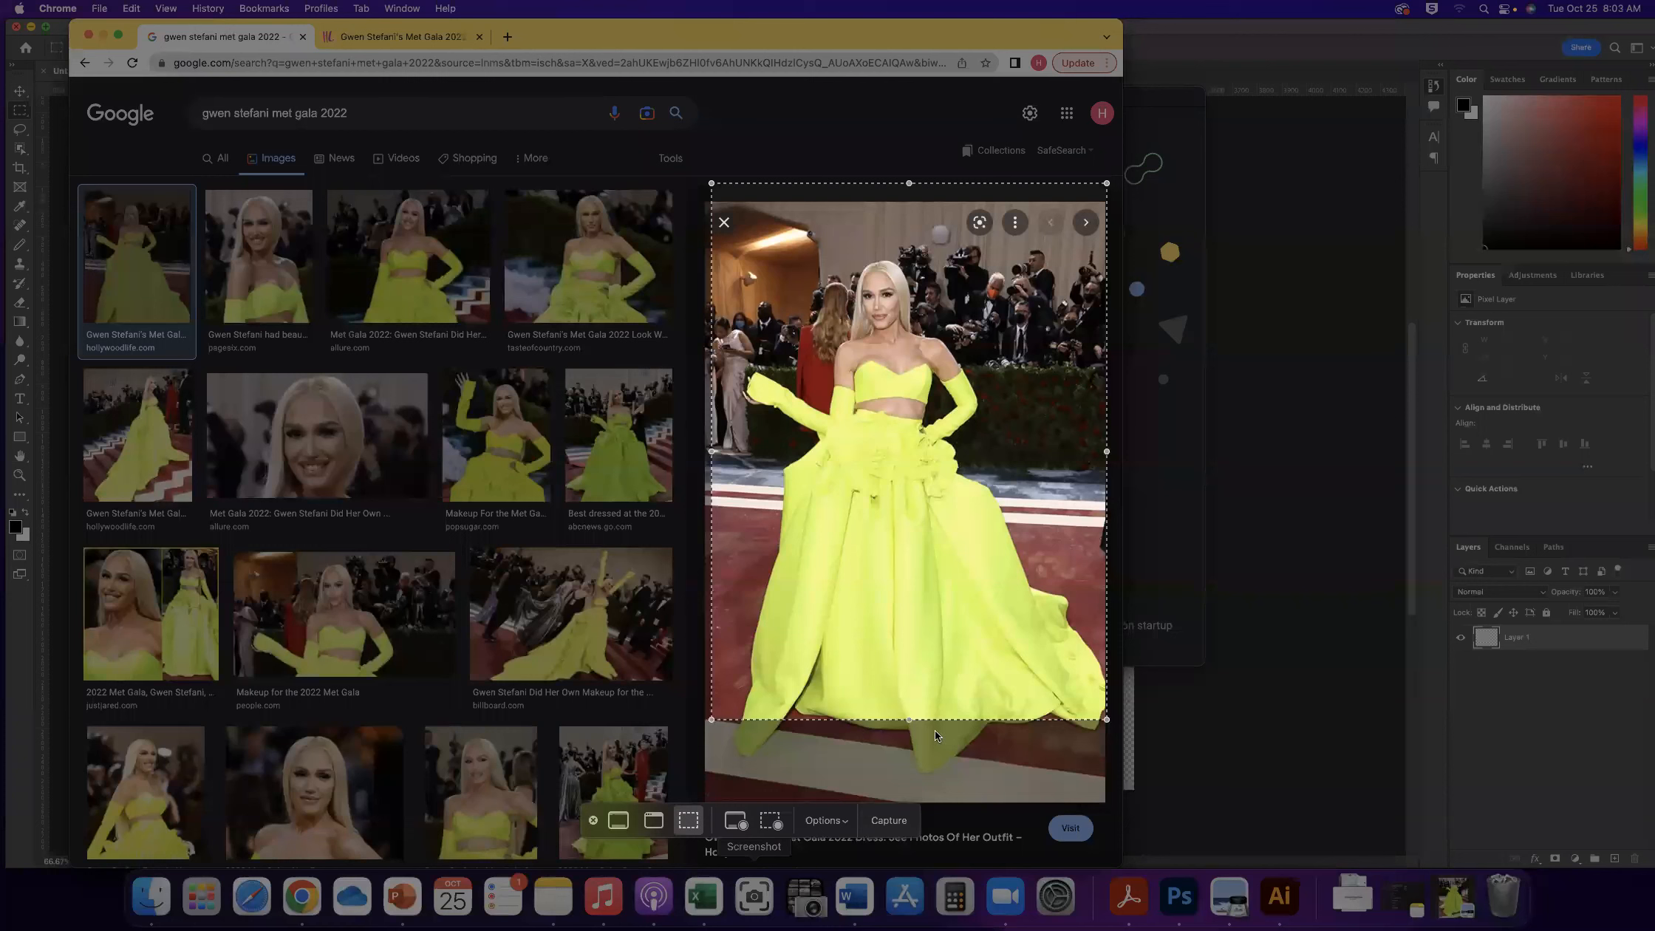
drag(910, 719, 910, 774)
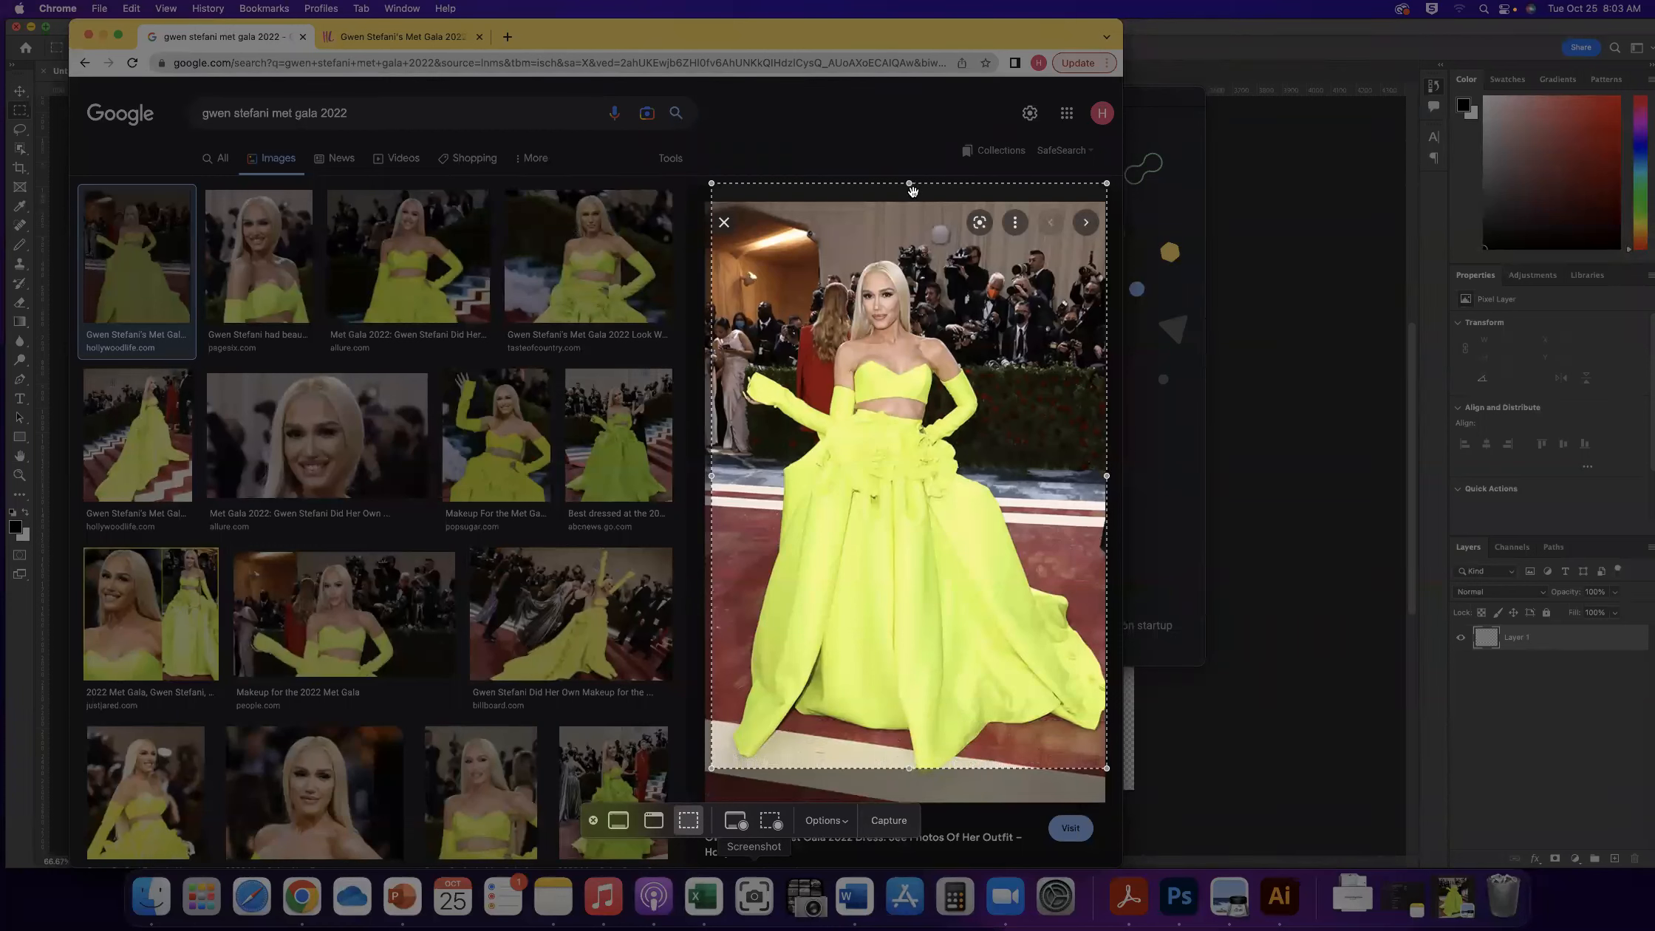
drag(909, 184, 910, 248)
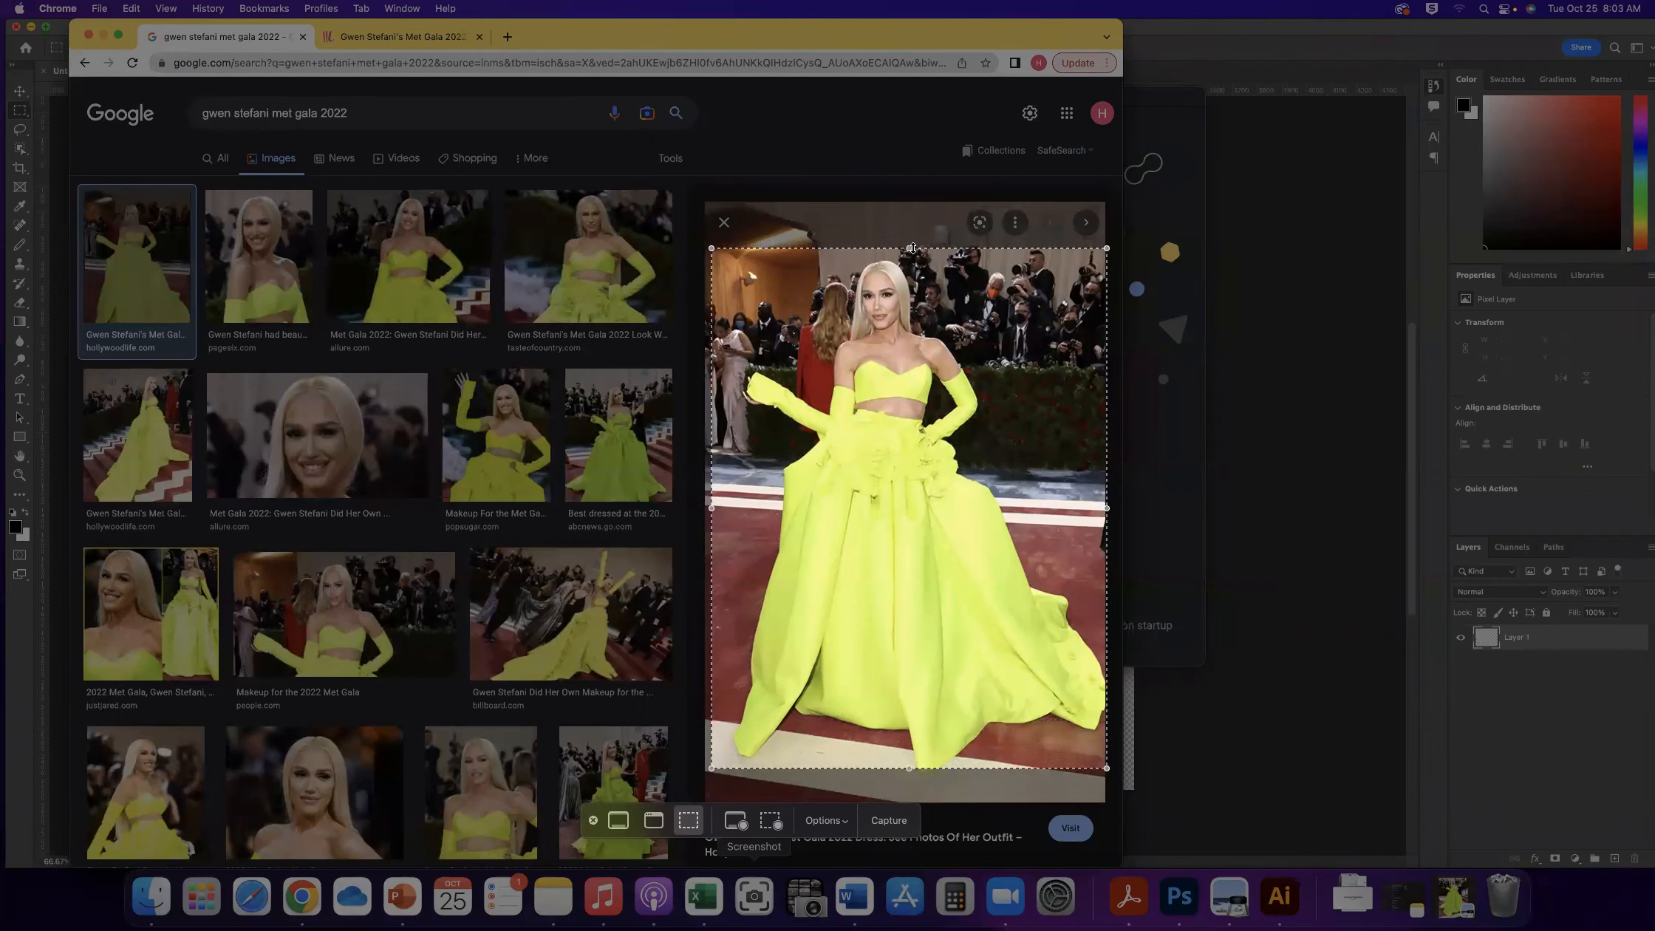
drag(909, 770, 910, 777)
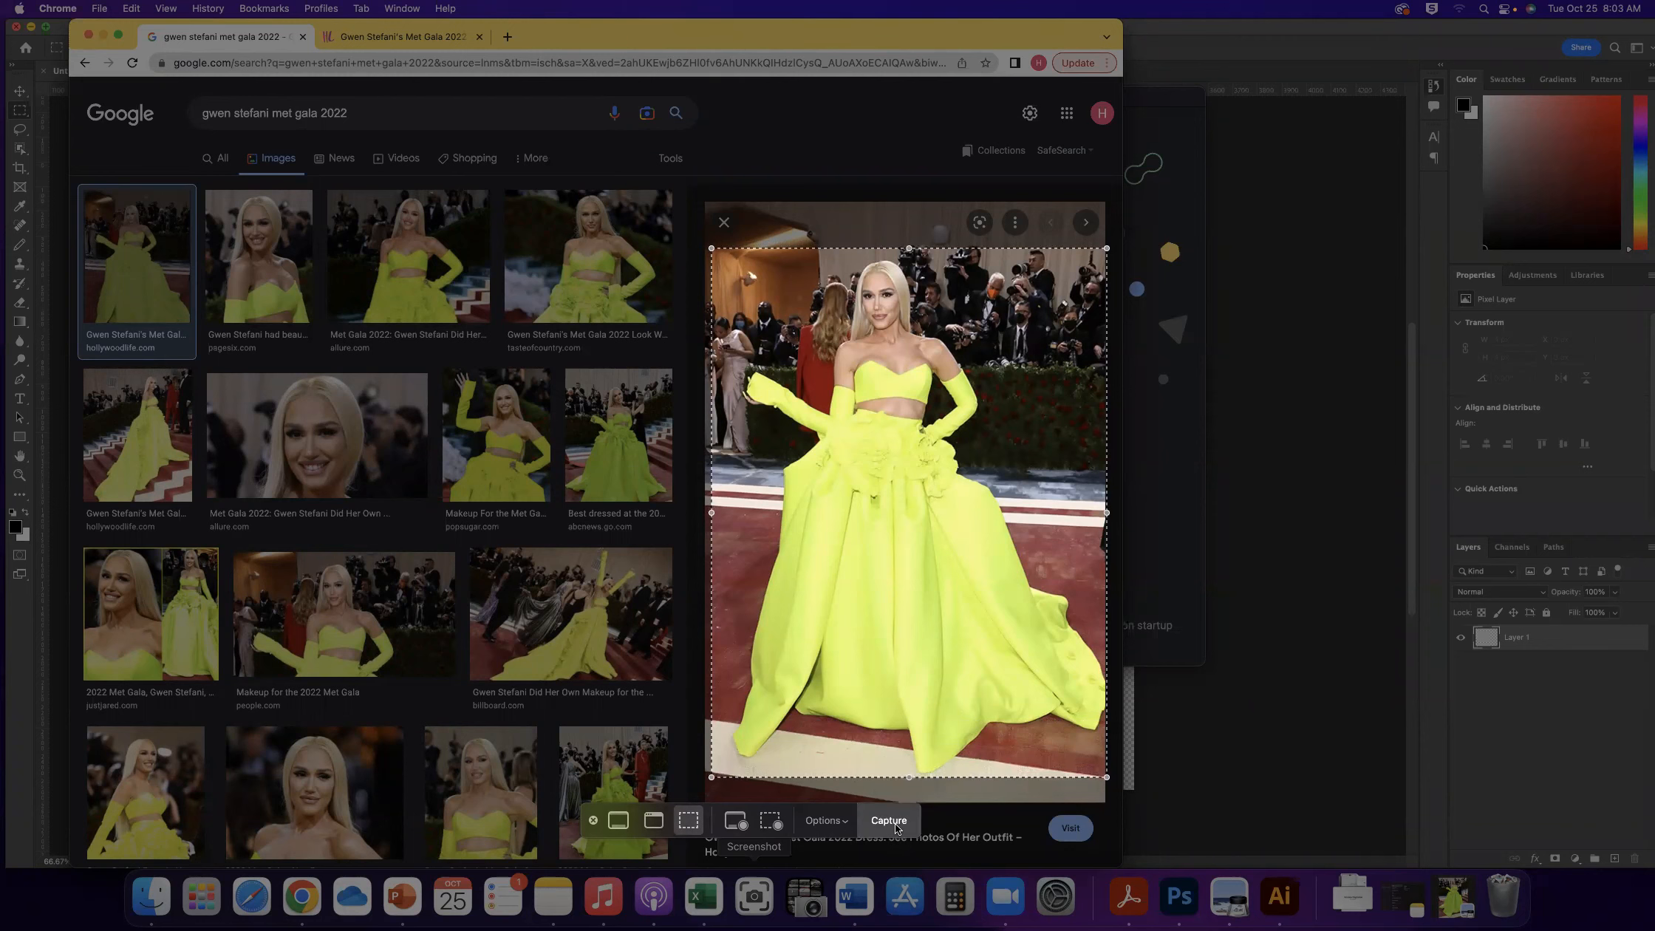
click(889, 820)
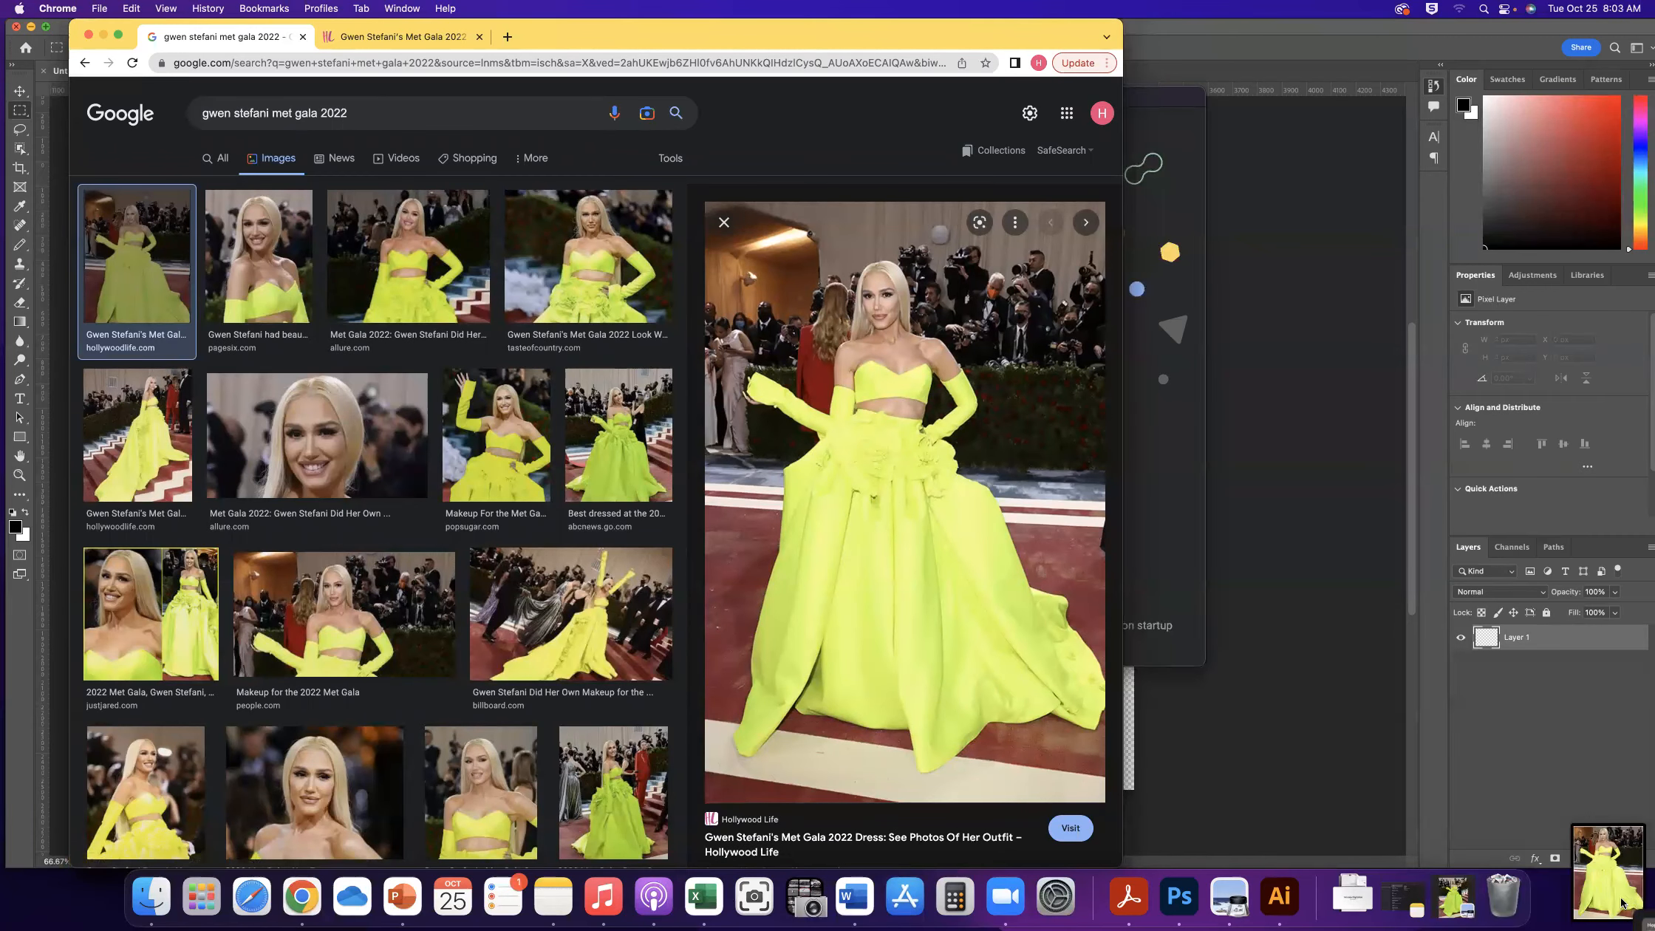
Minimize the Chrome image search window, close the Chrome profile chooser and return to Photoshop
click(104, 36)
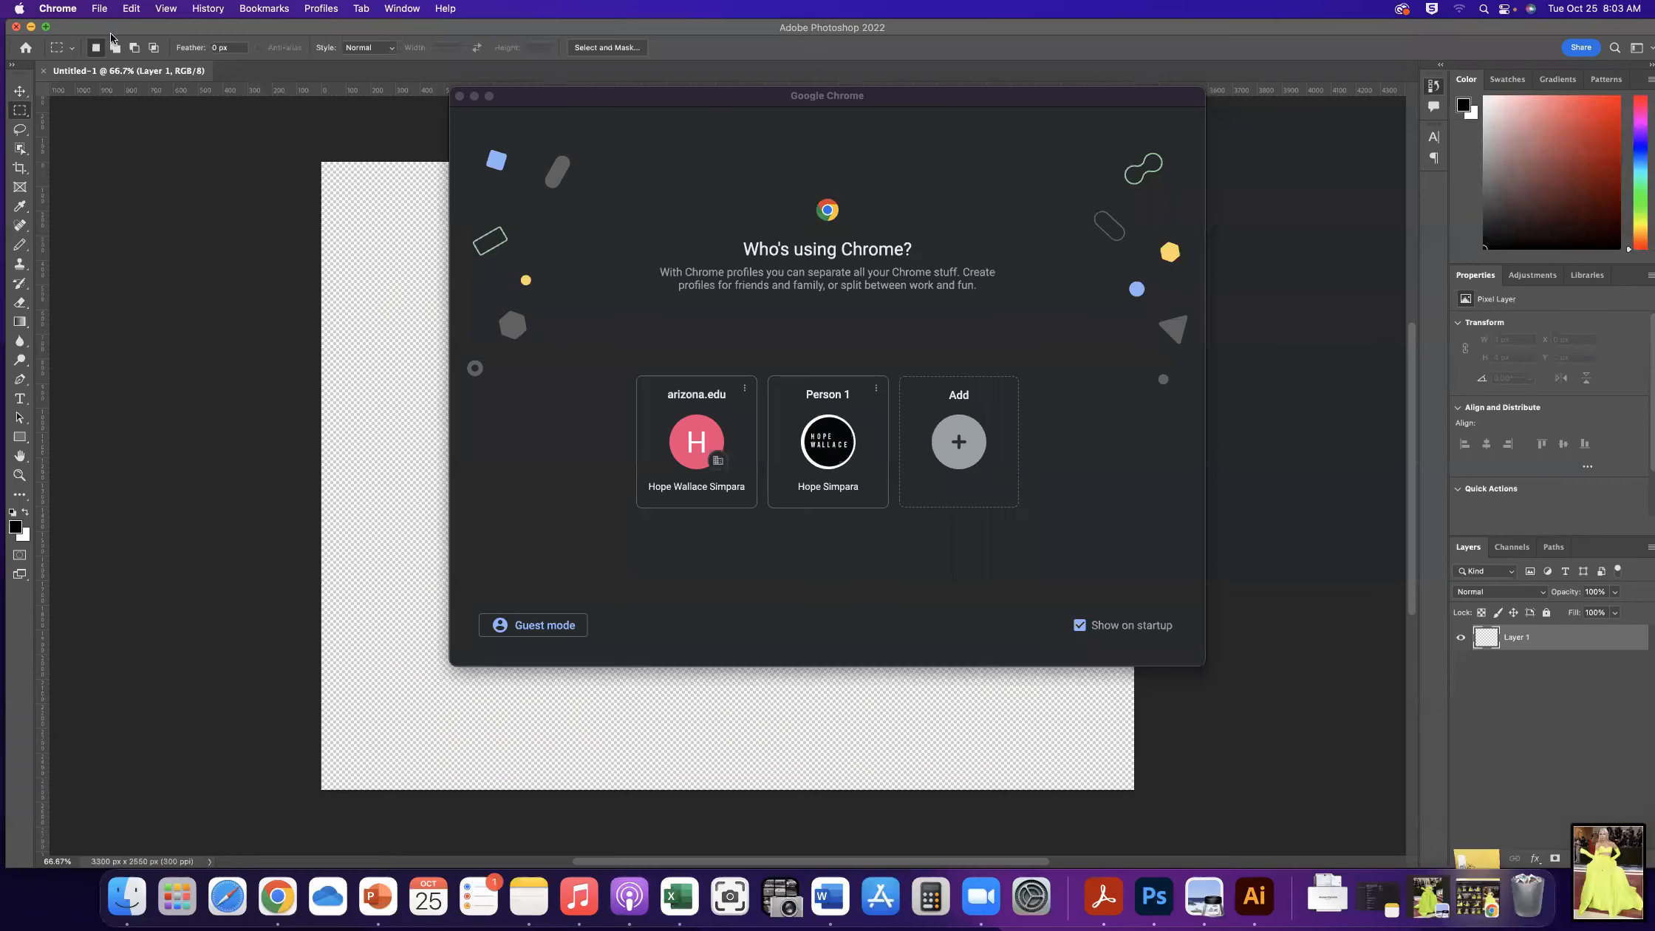
click(459, 96)
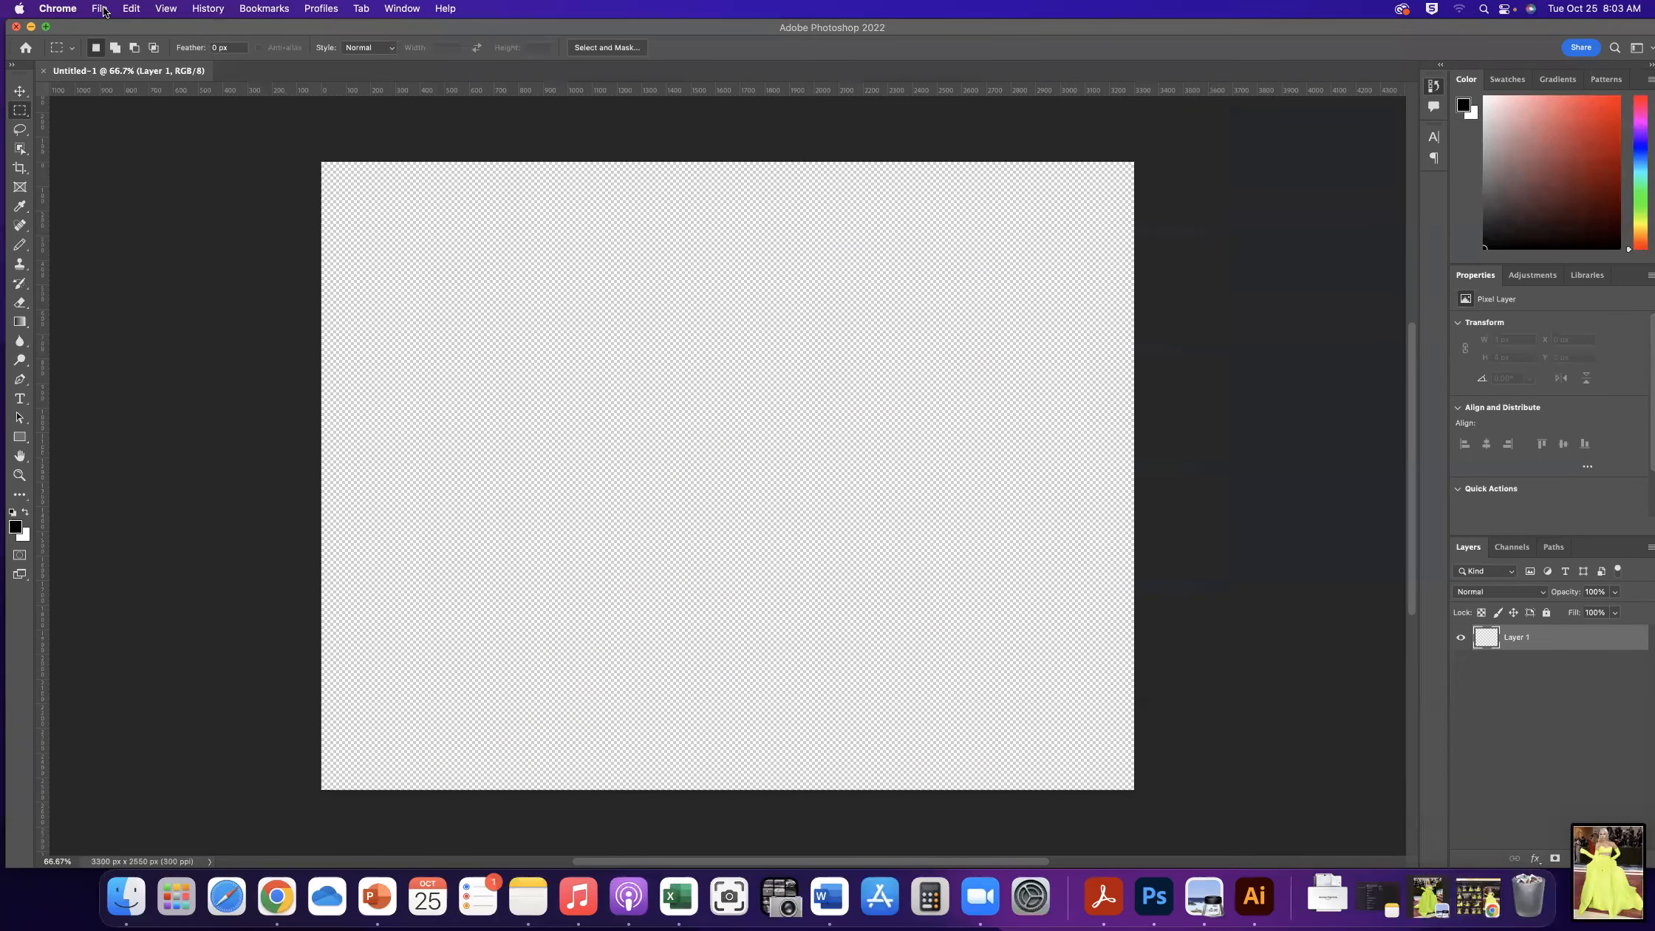
click(101, 9)
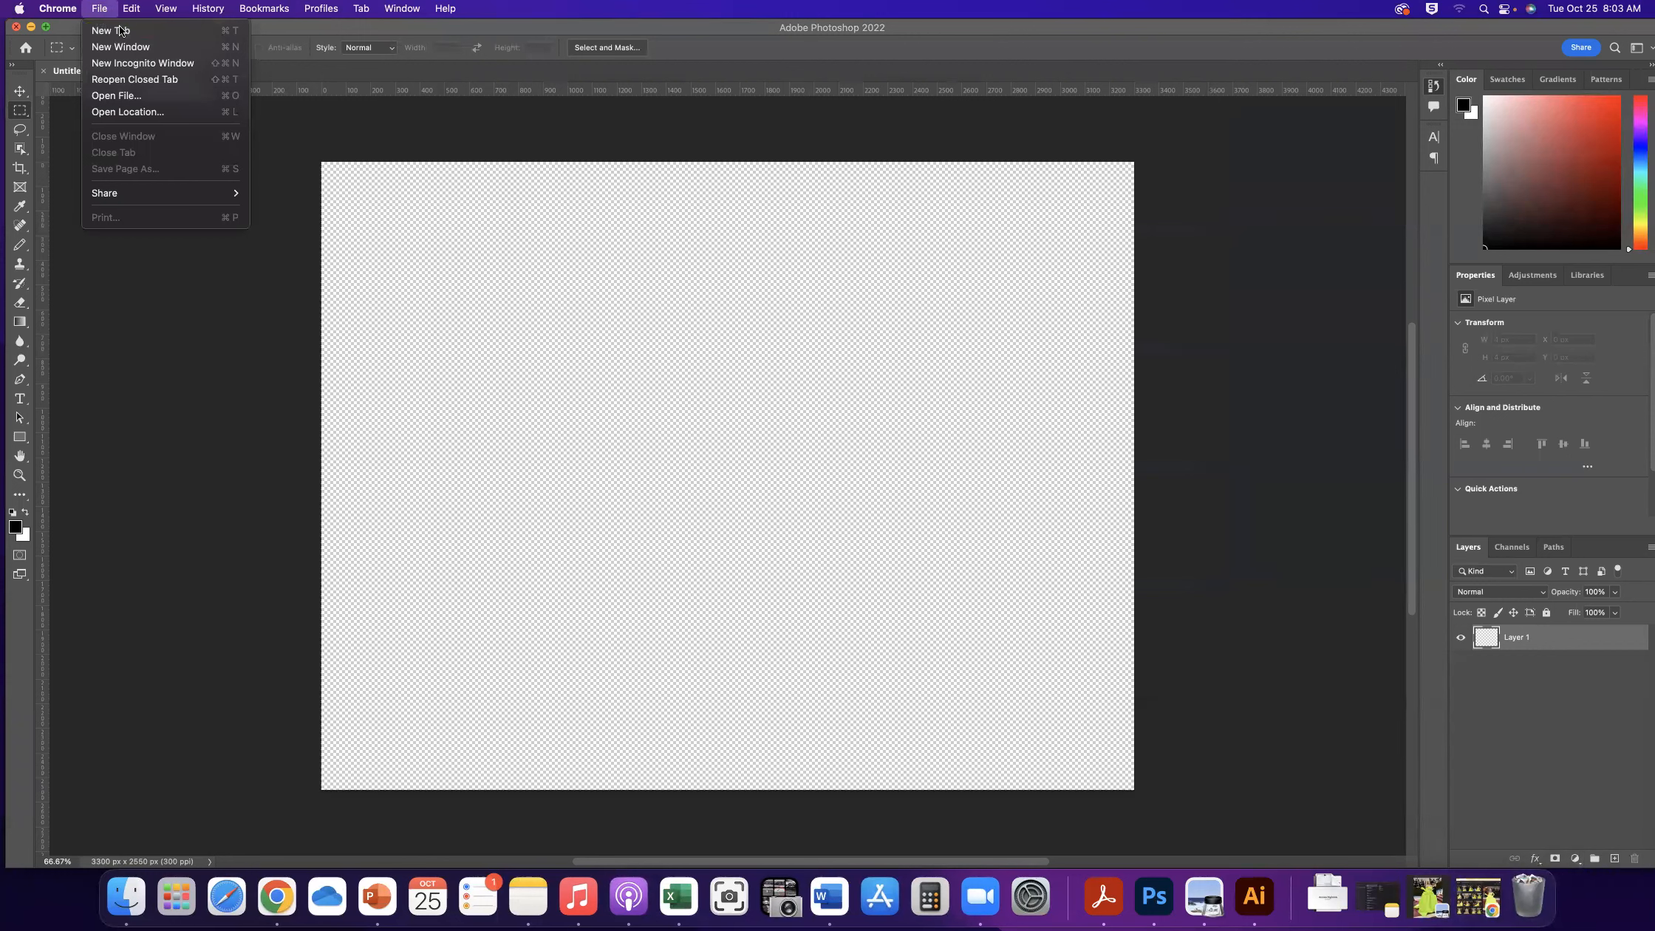
click(264, 29)
Place the recent file "Screen Shot 2022-10-20 at 8.28.25 AM" as an embedded image in the document and commit it
click(113, 8)
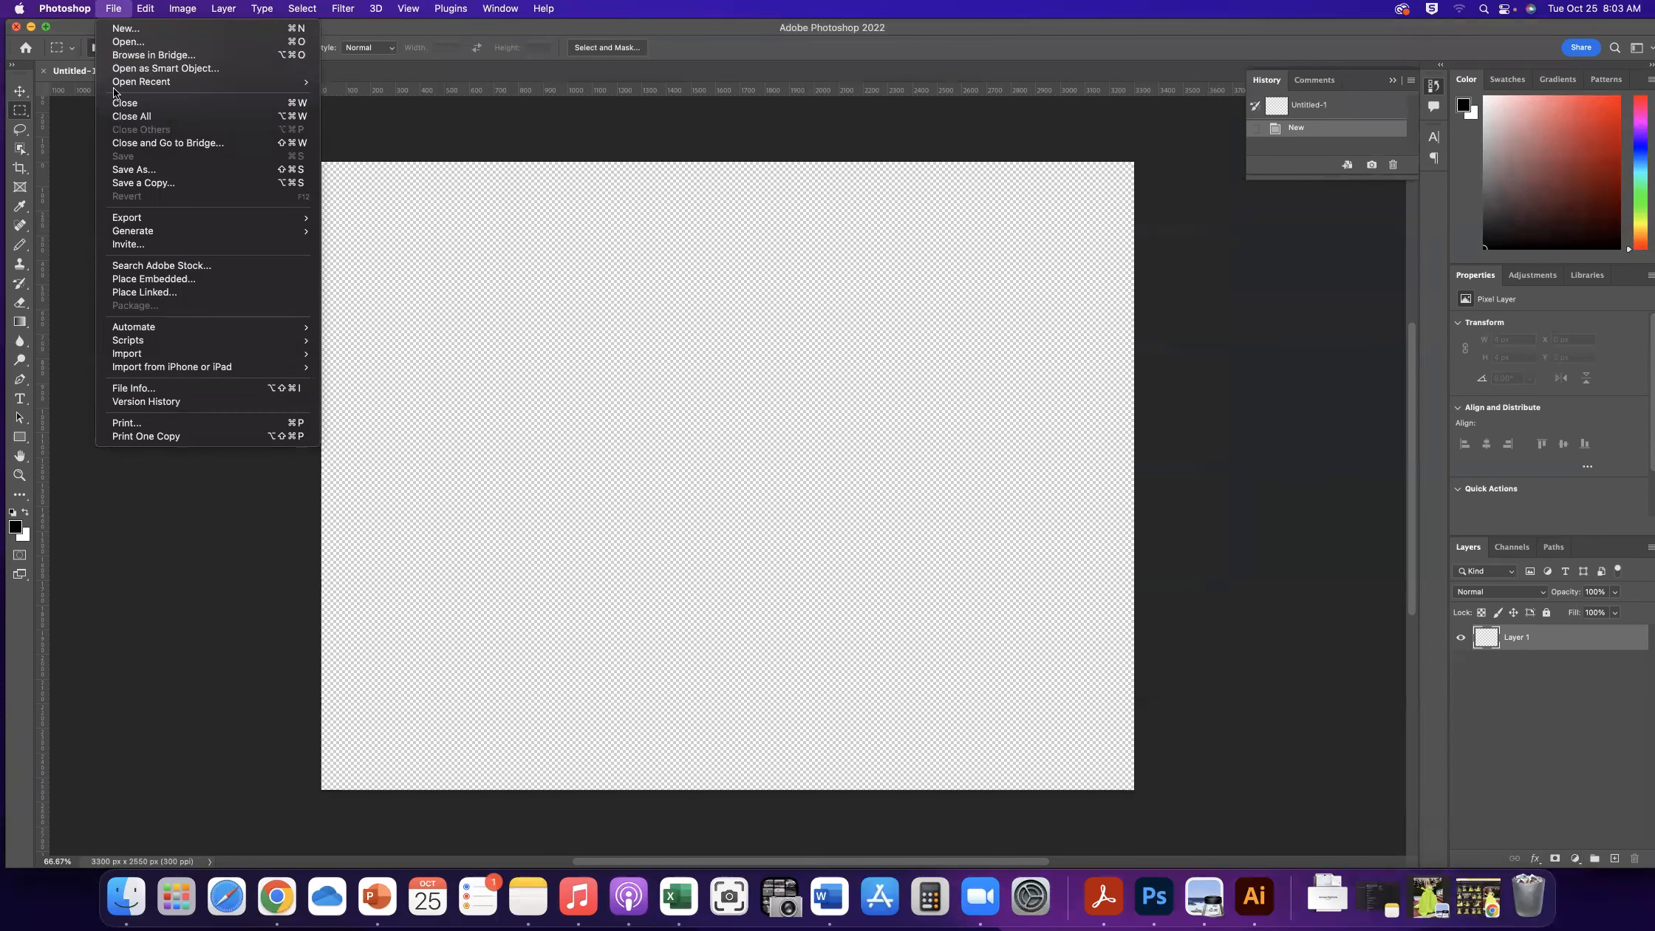
click(165, 280)
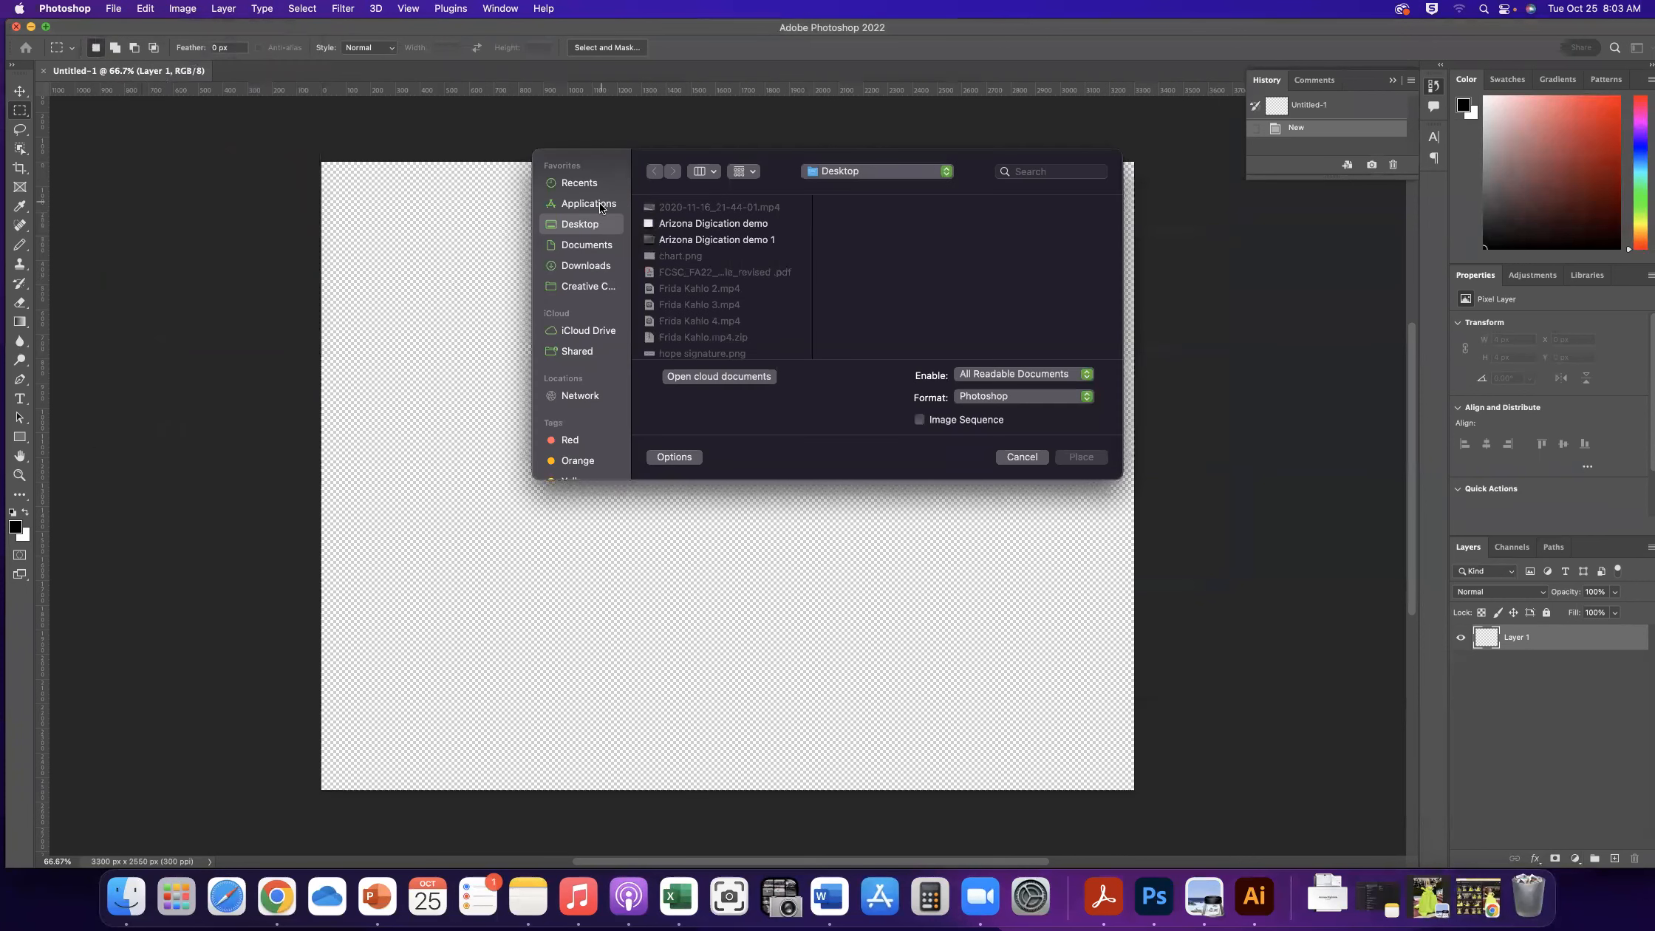
click(586, 184)
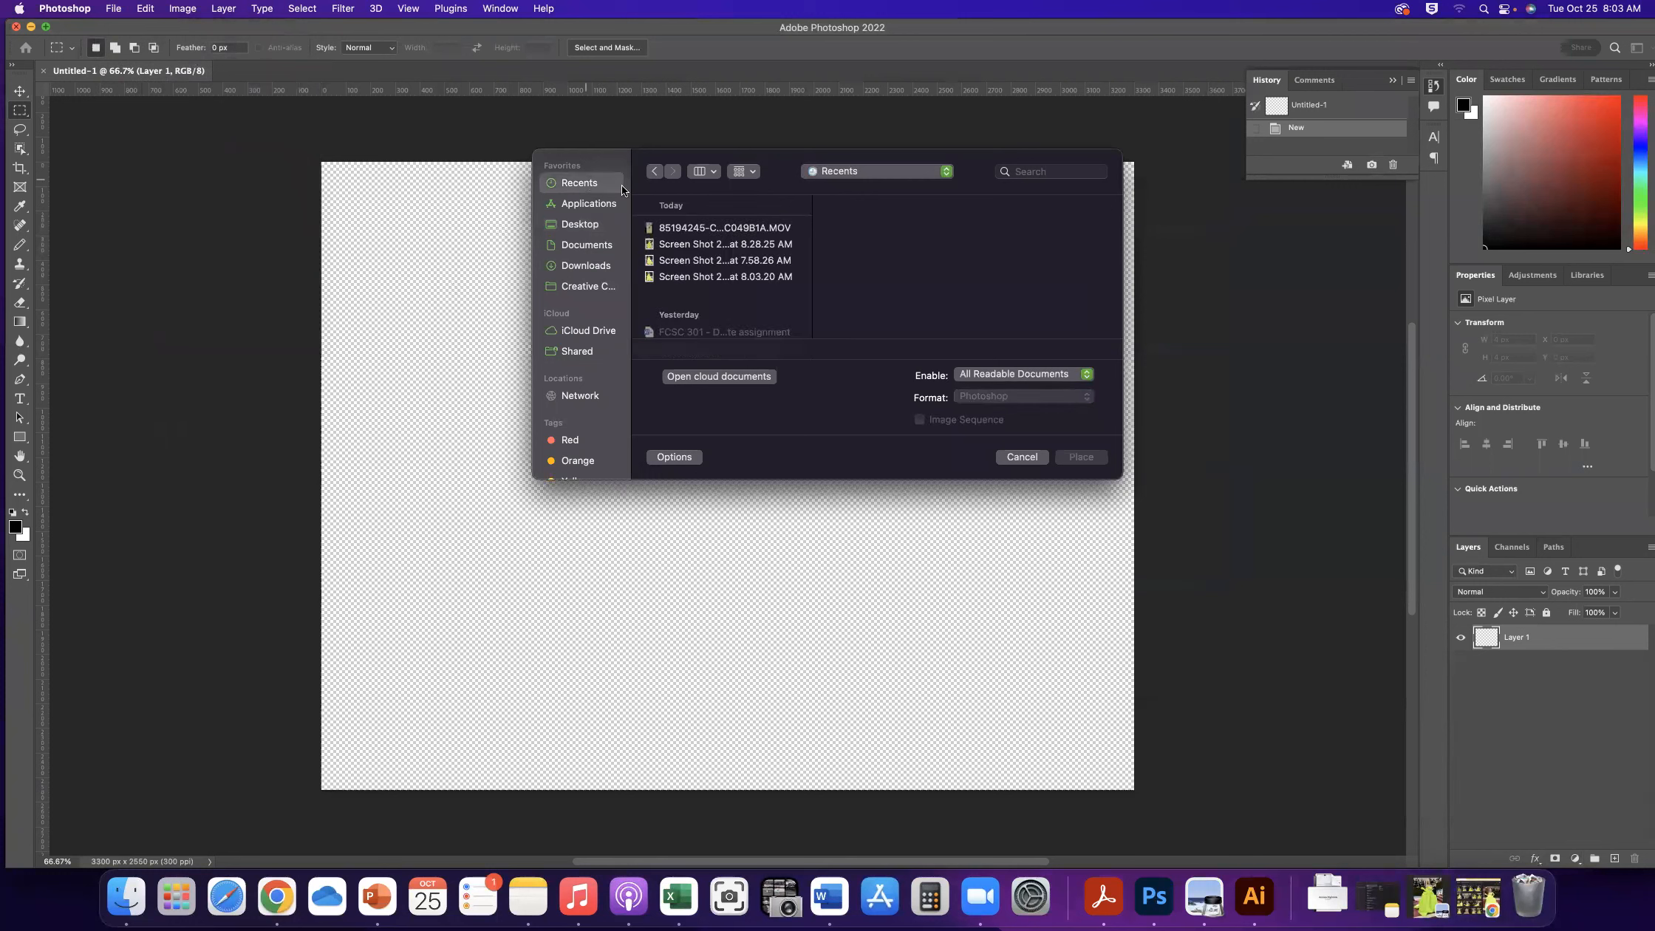
click(736, 246)
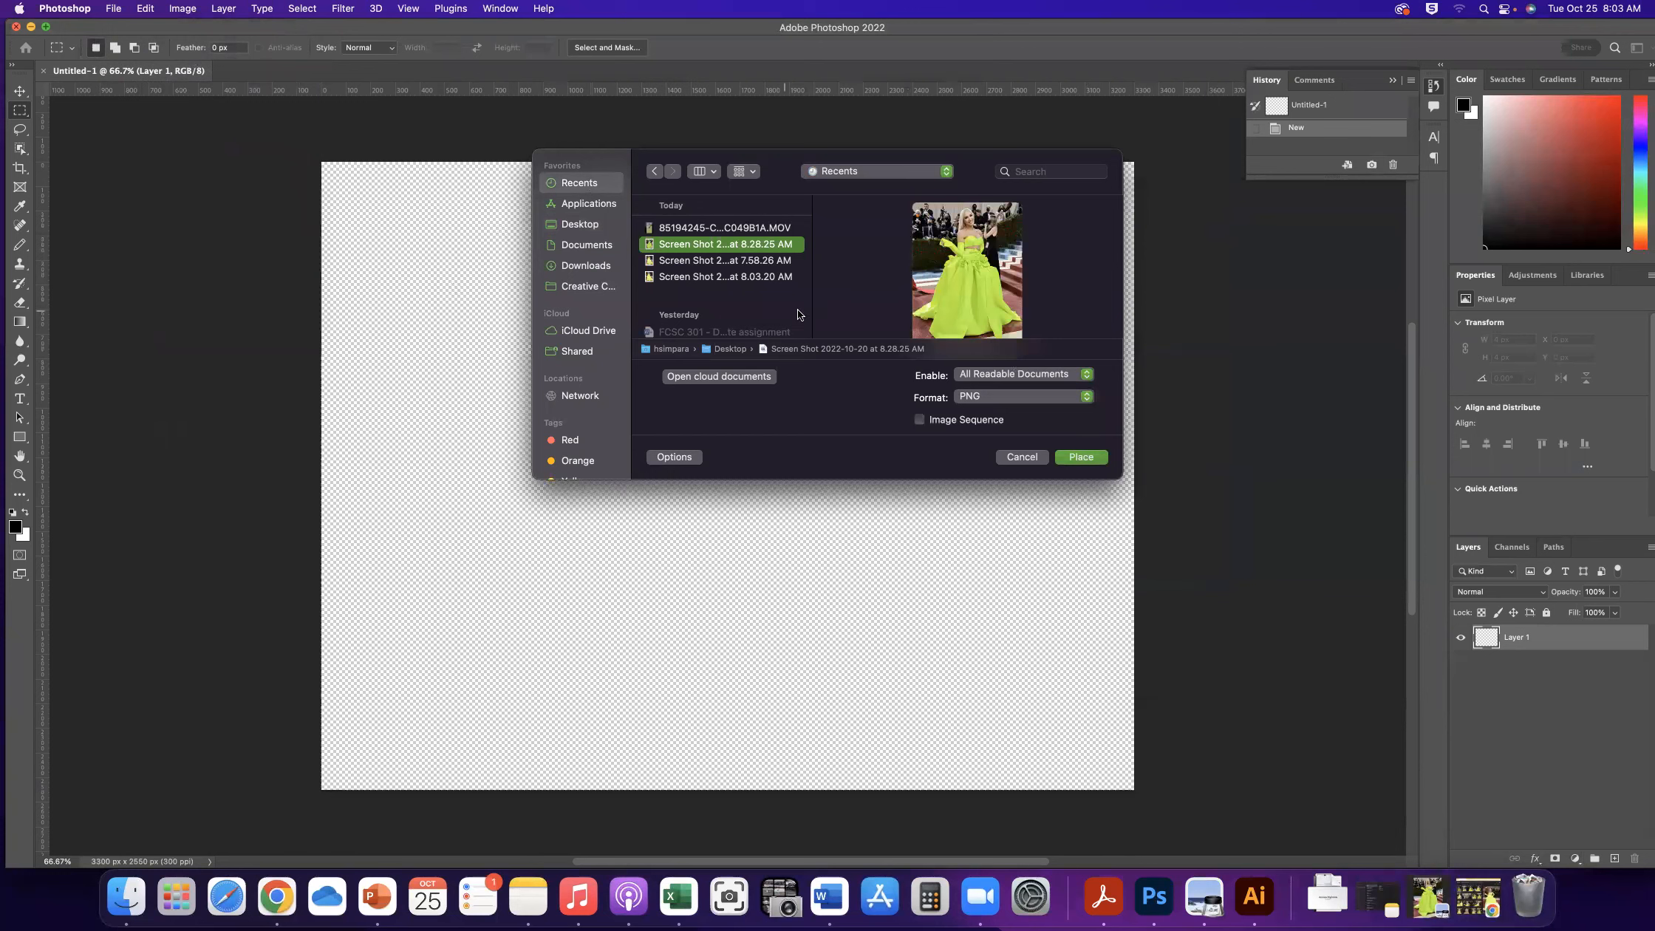
click(1100, 456)
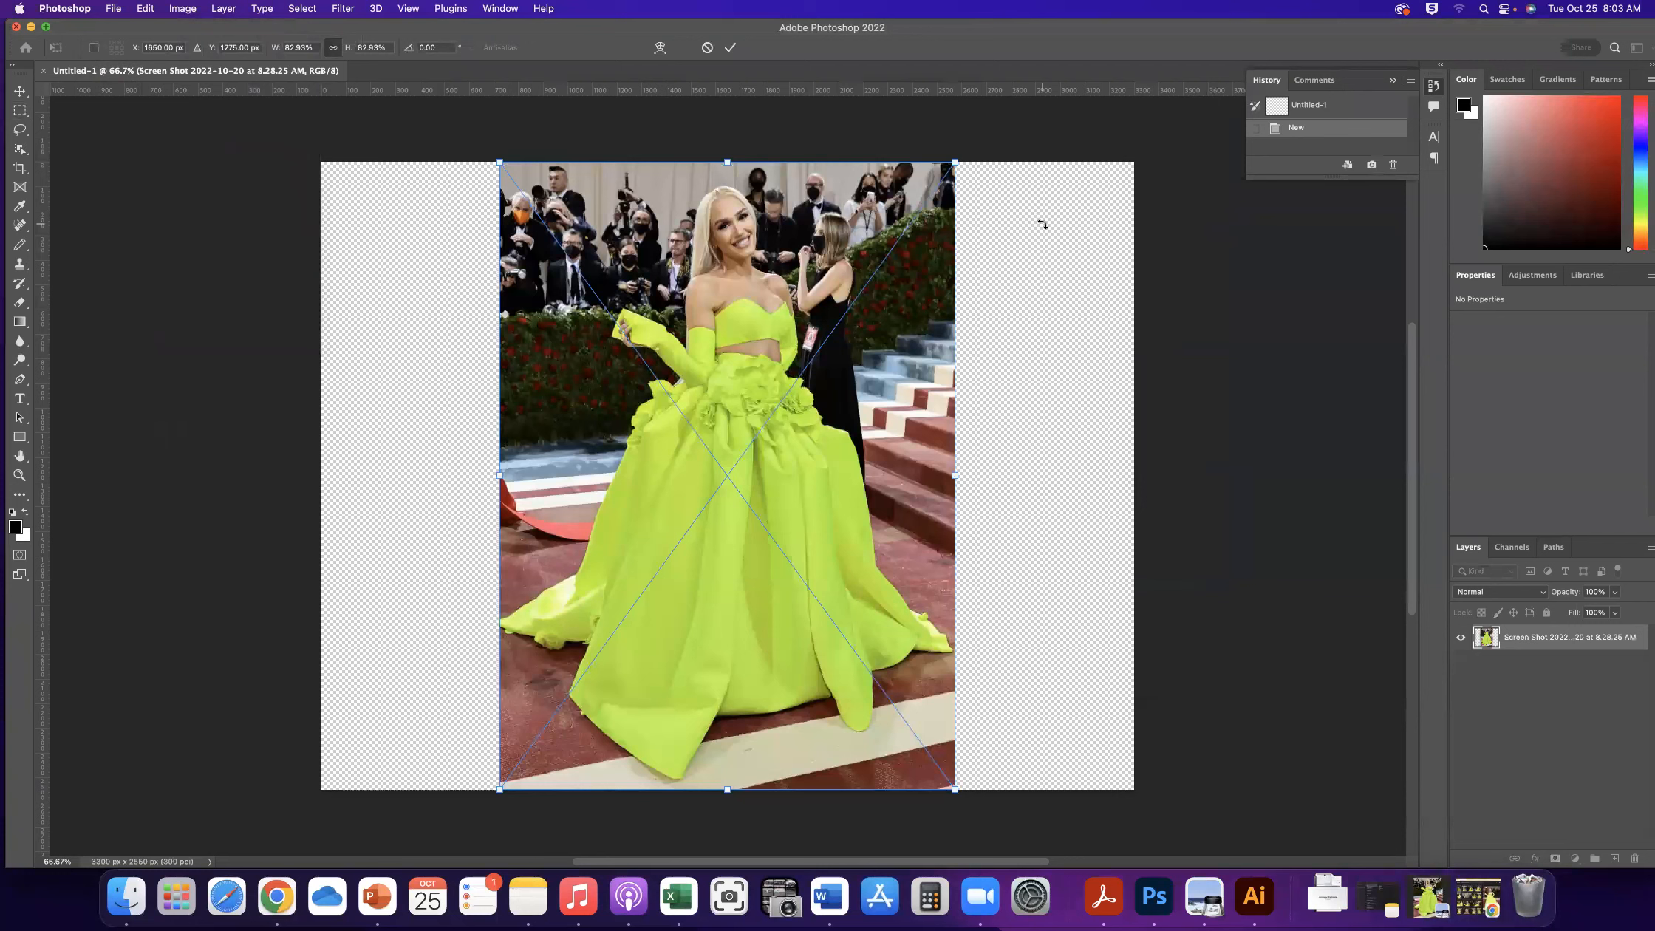
key(Return)
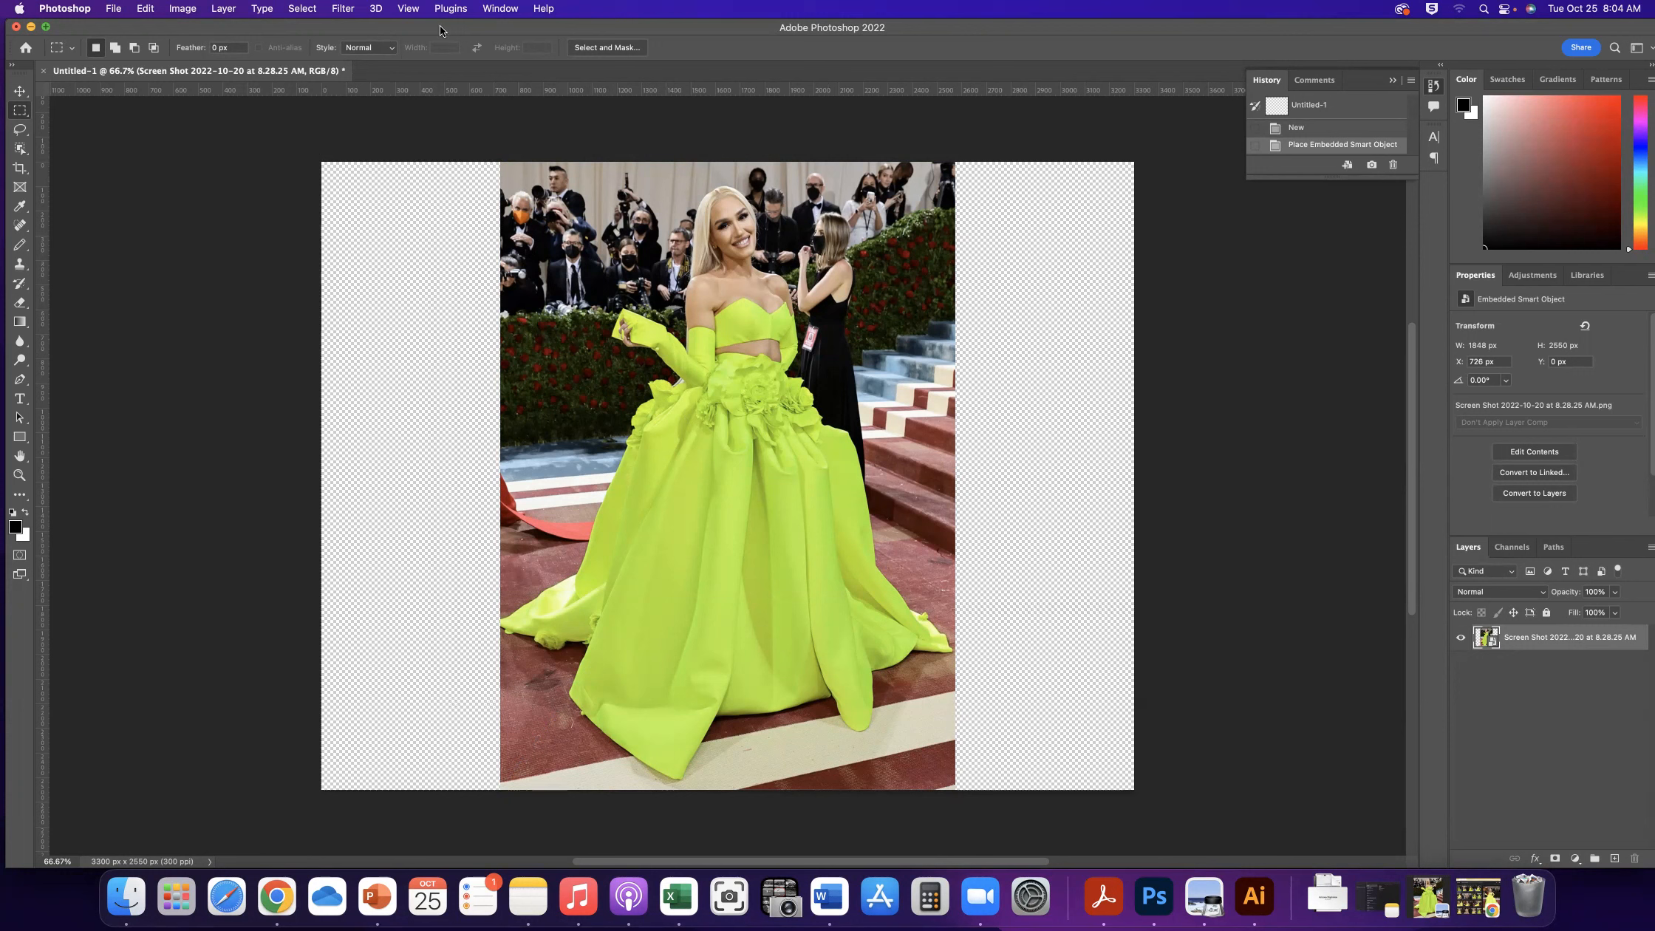
Free-transform the placed photo to about 68% scale and align it with the canvas's upper-left corner
click(21, 95)
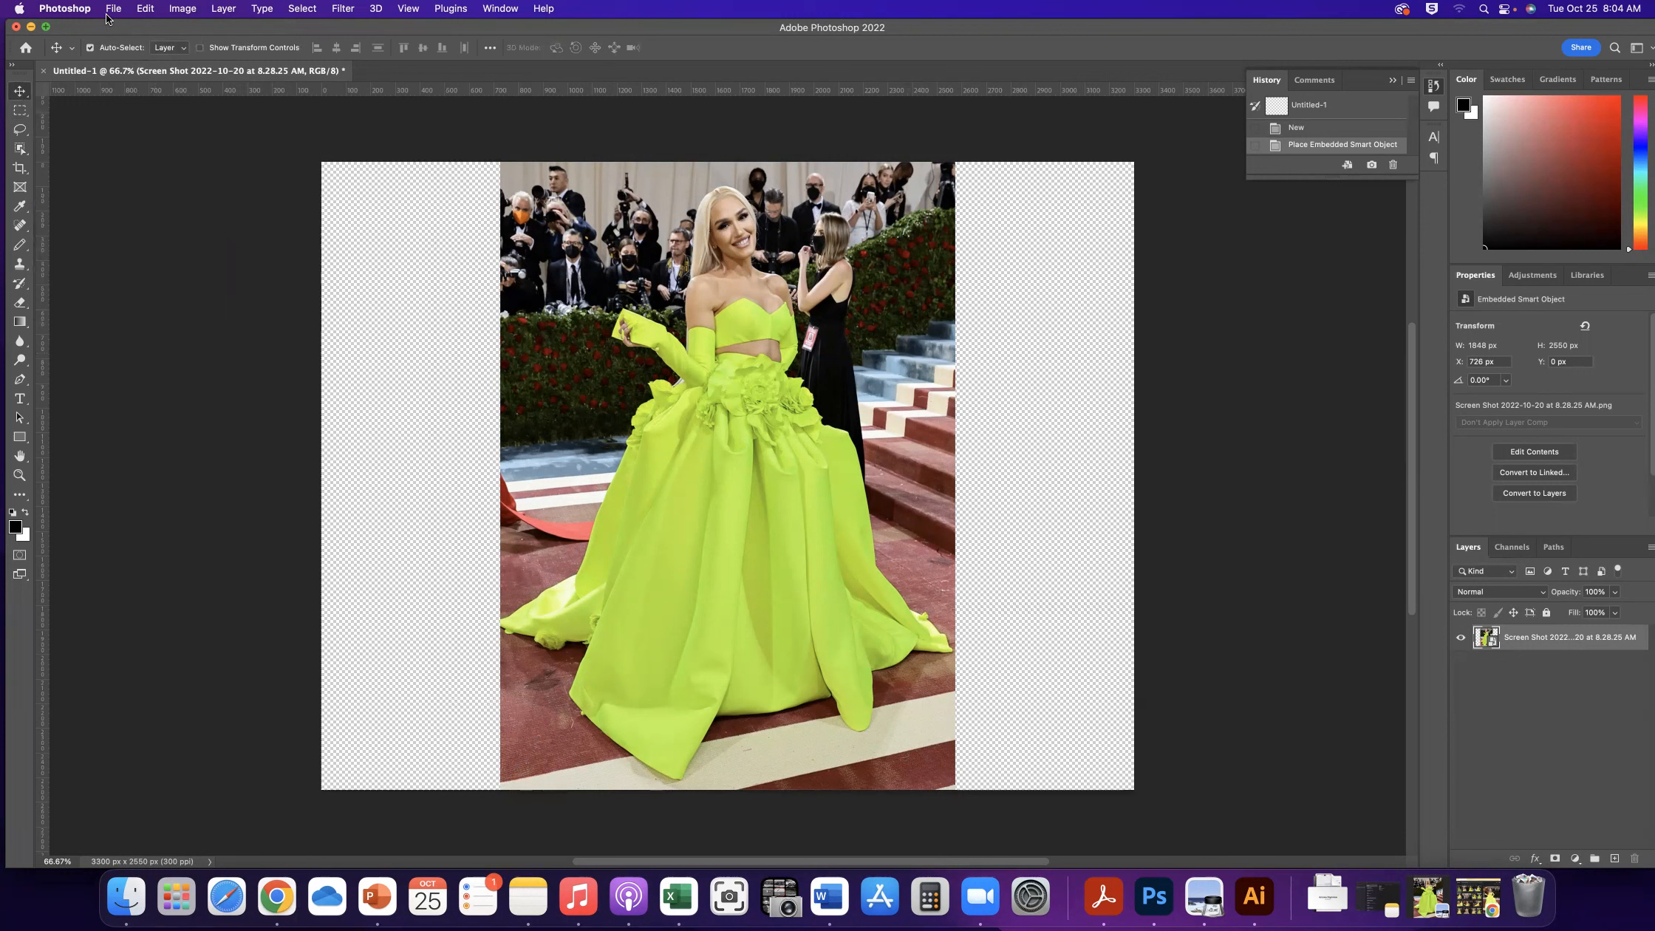
click(147, 10)
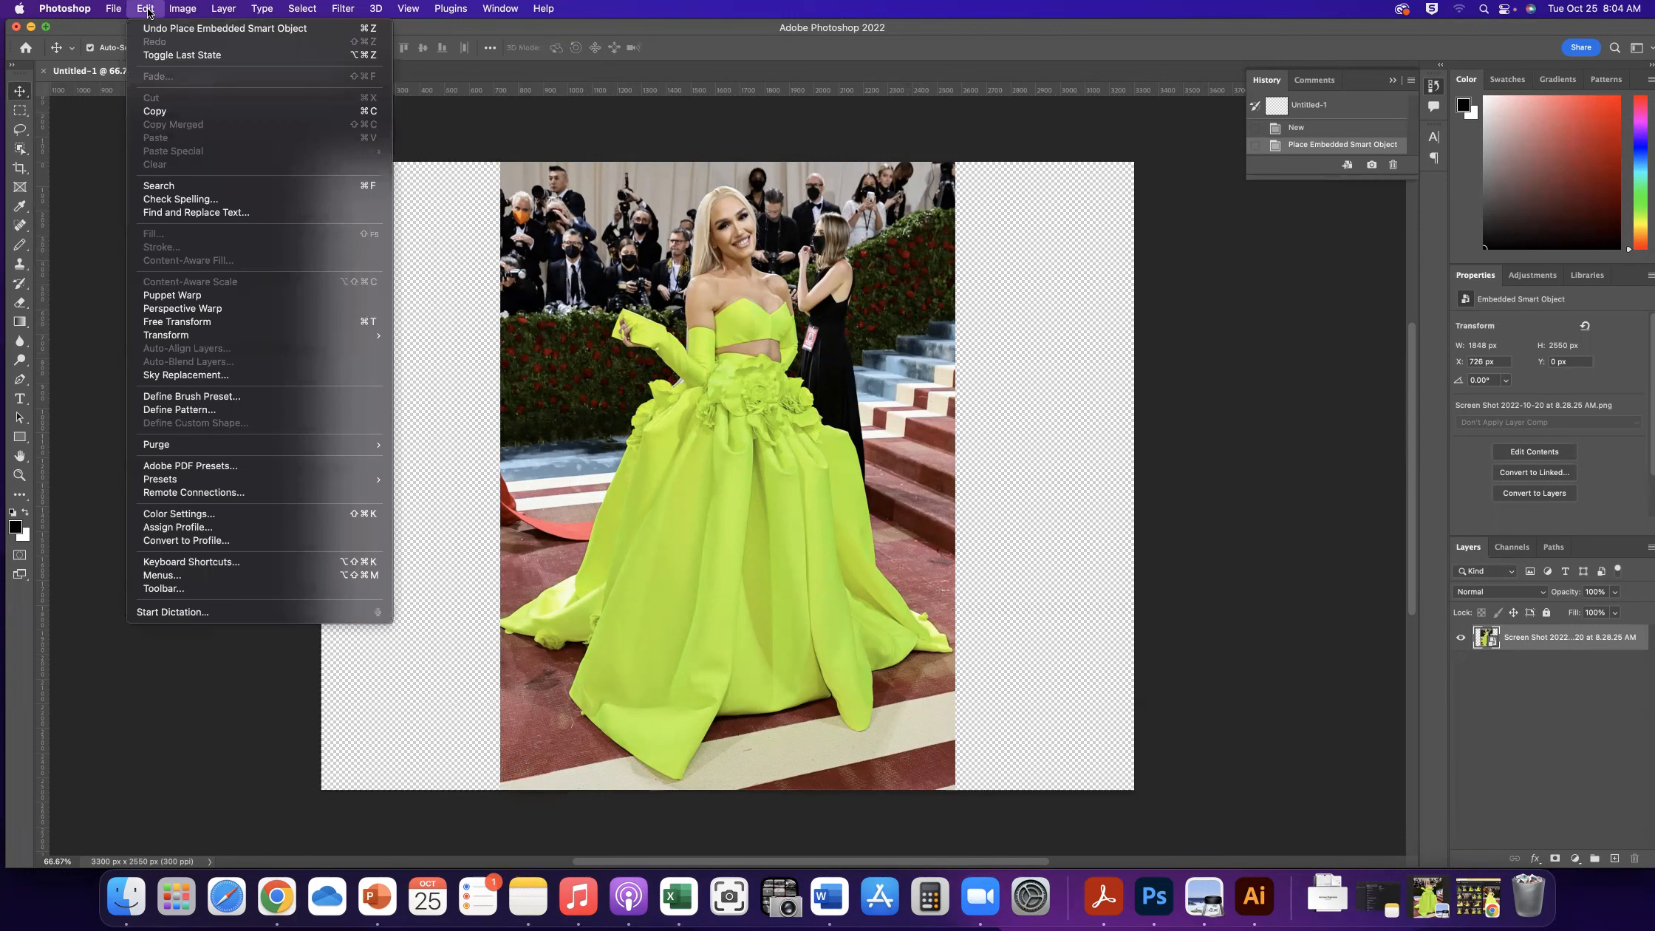
click(235, 322)
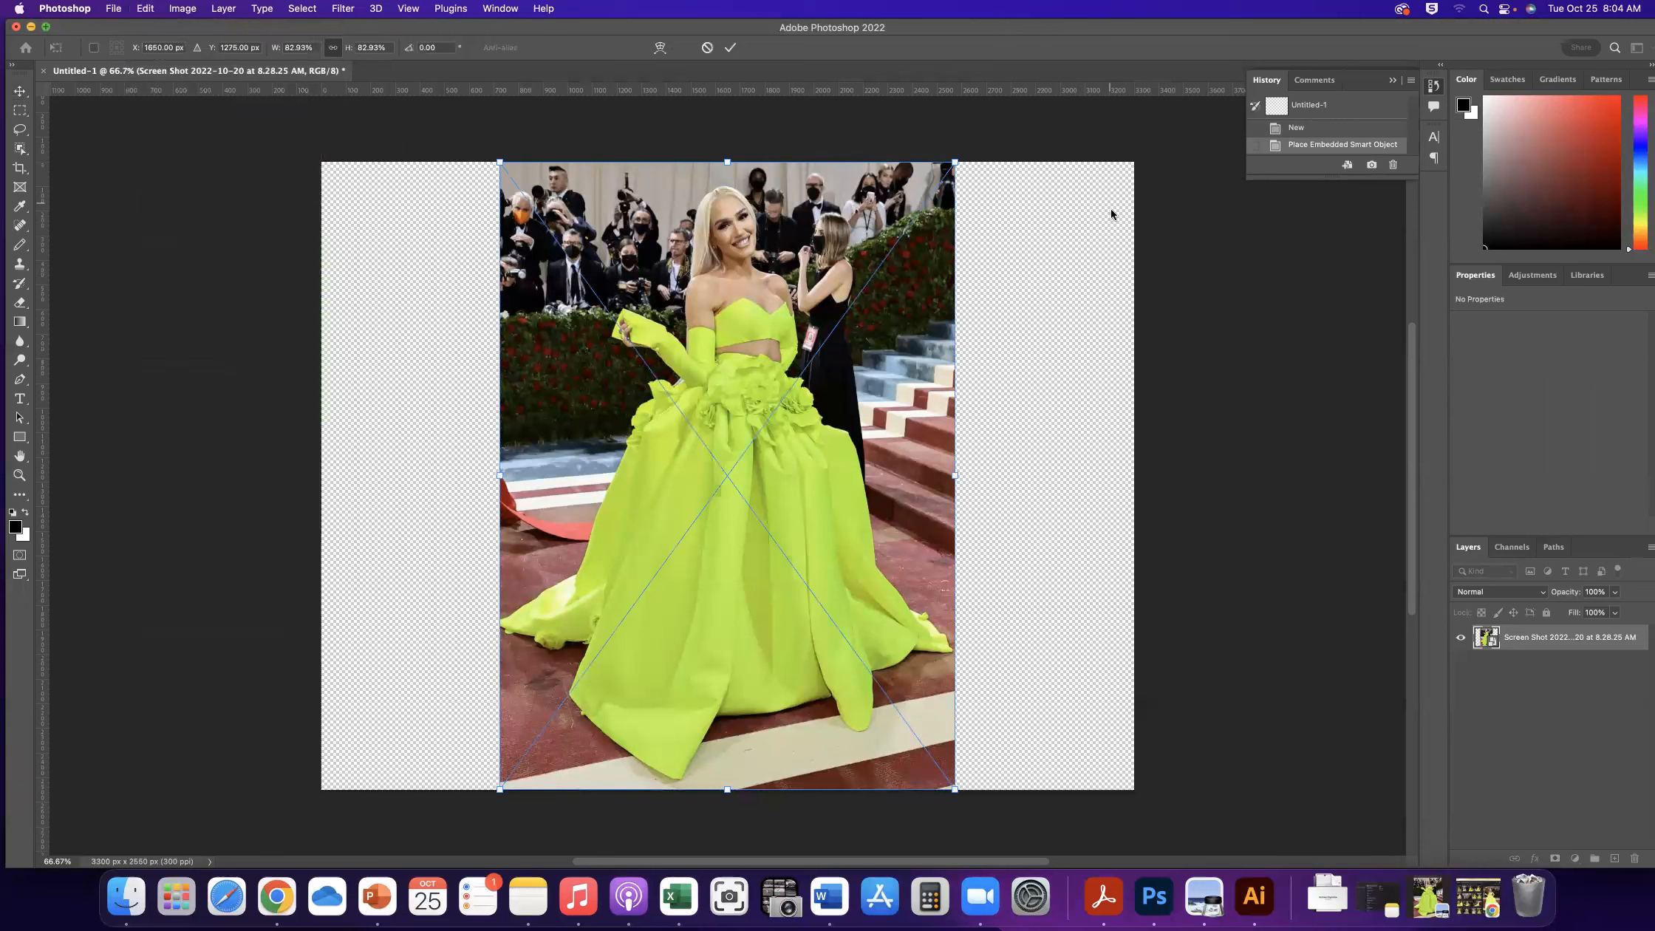
drag(969, 176, 826, 340)
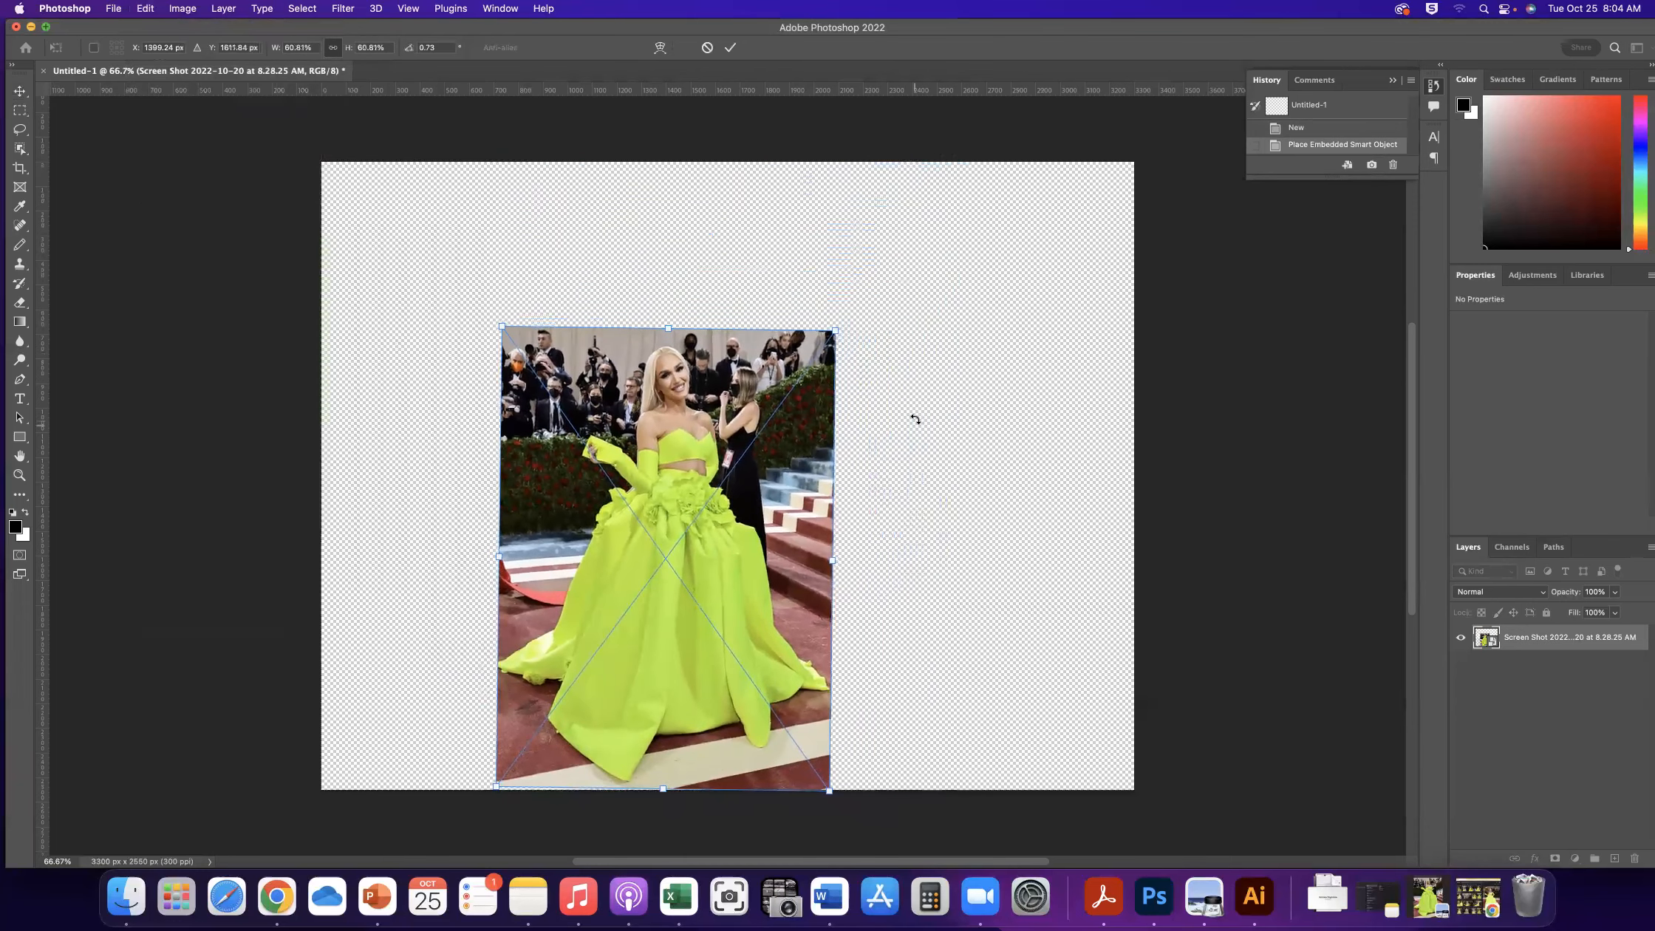
drag(839, 563, 935, 567)
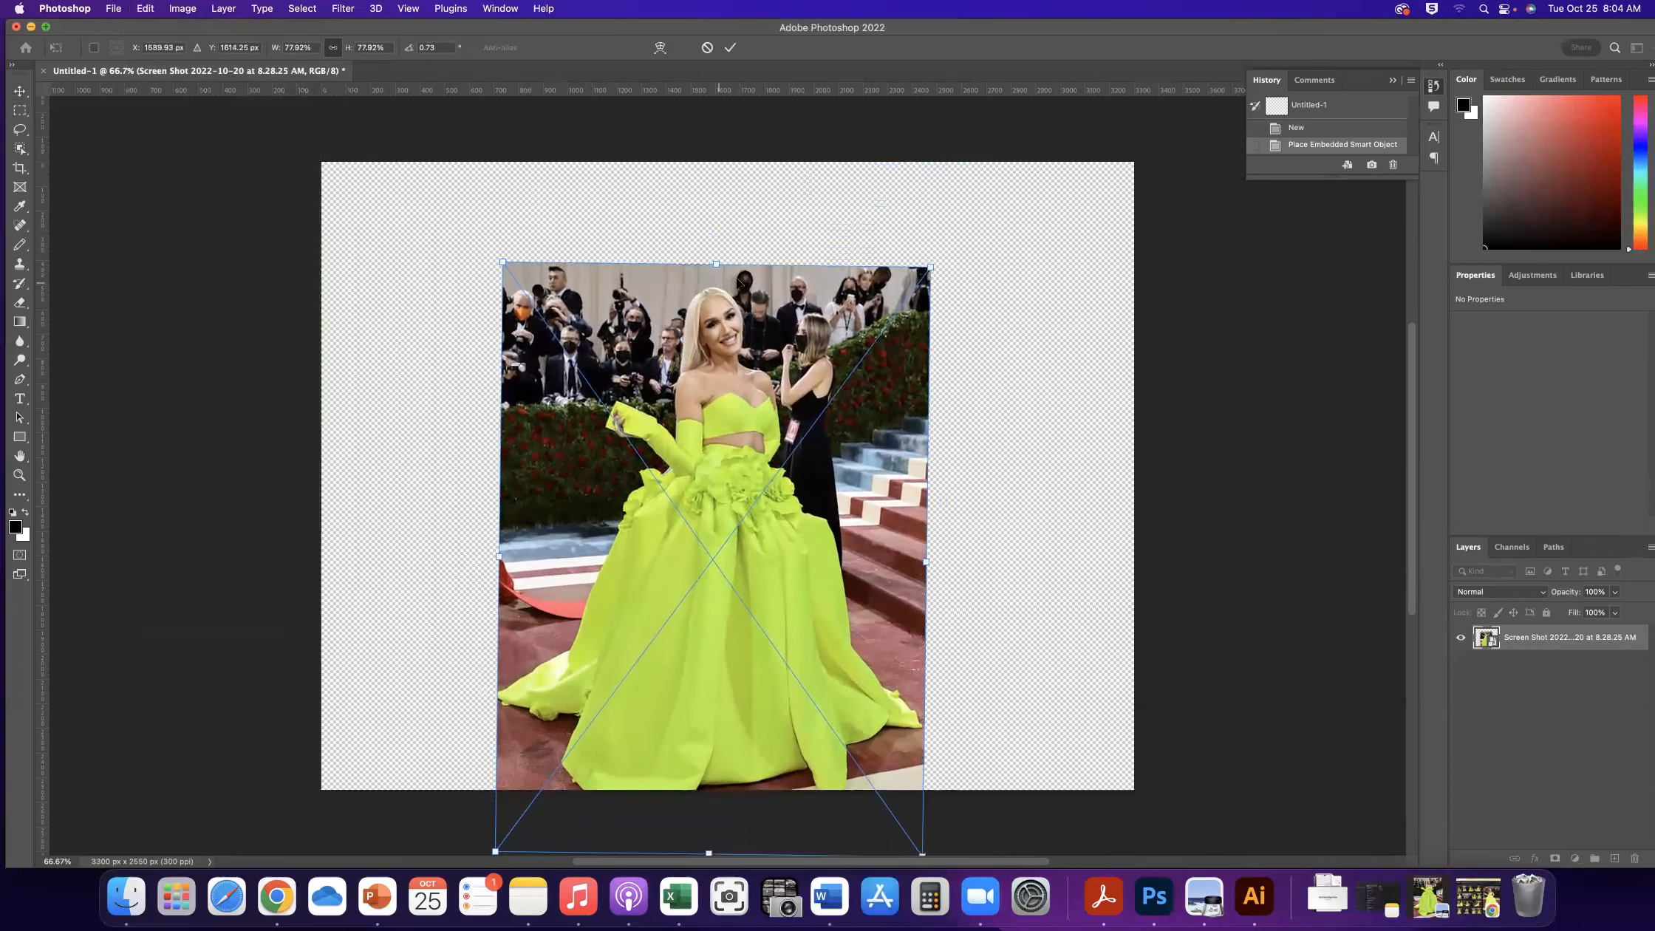
drag(716, 260, 715, 342)
drag(850, 463, 640, 287)
drag(708, 687, 709, 687)
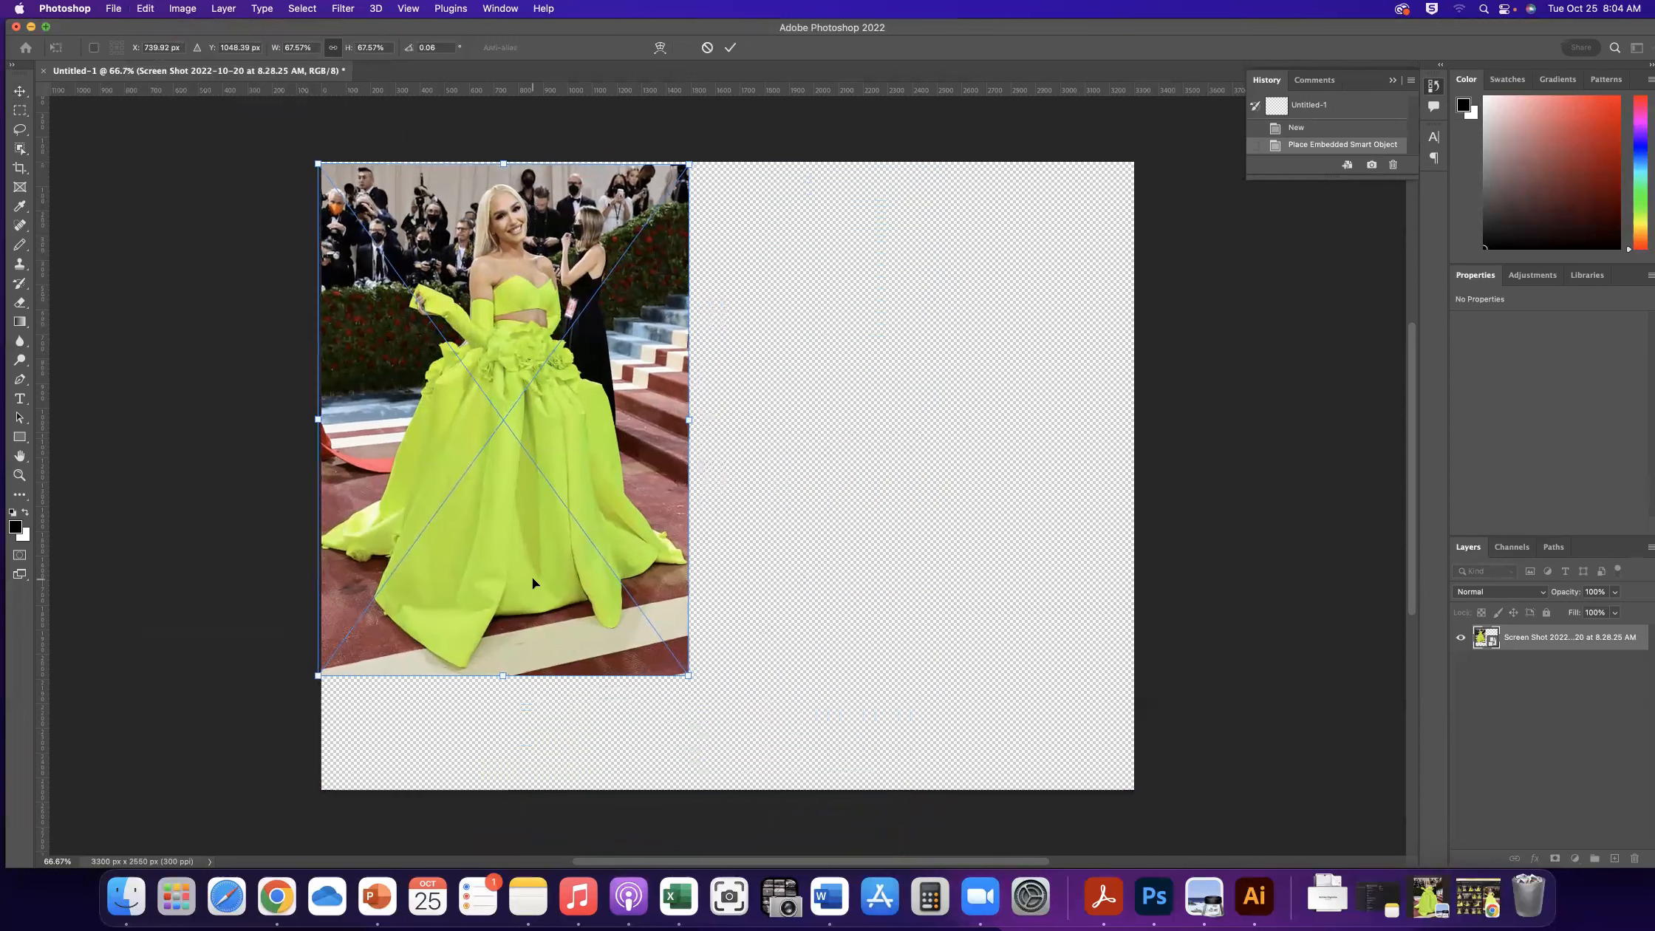
drag(531, 582, 531, 577)
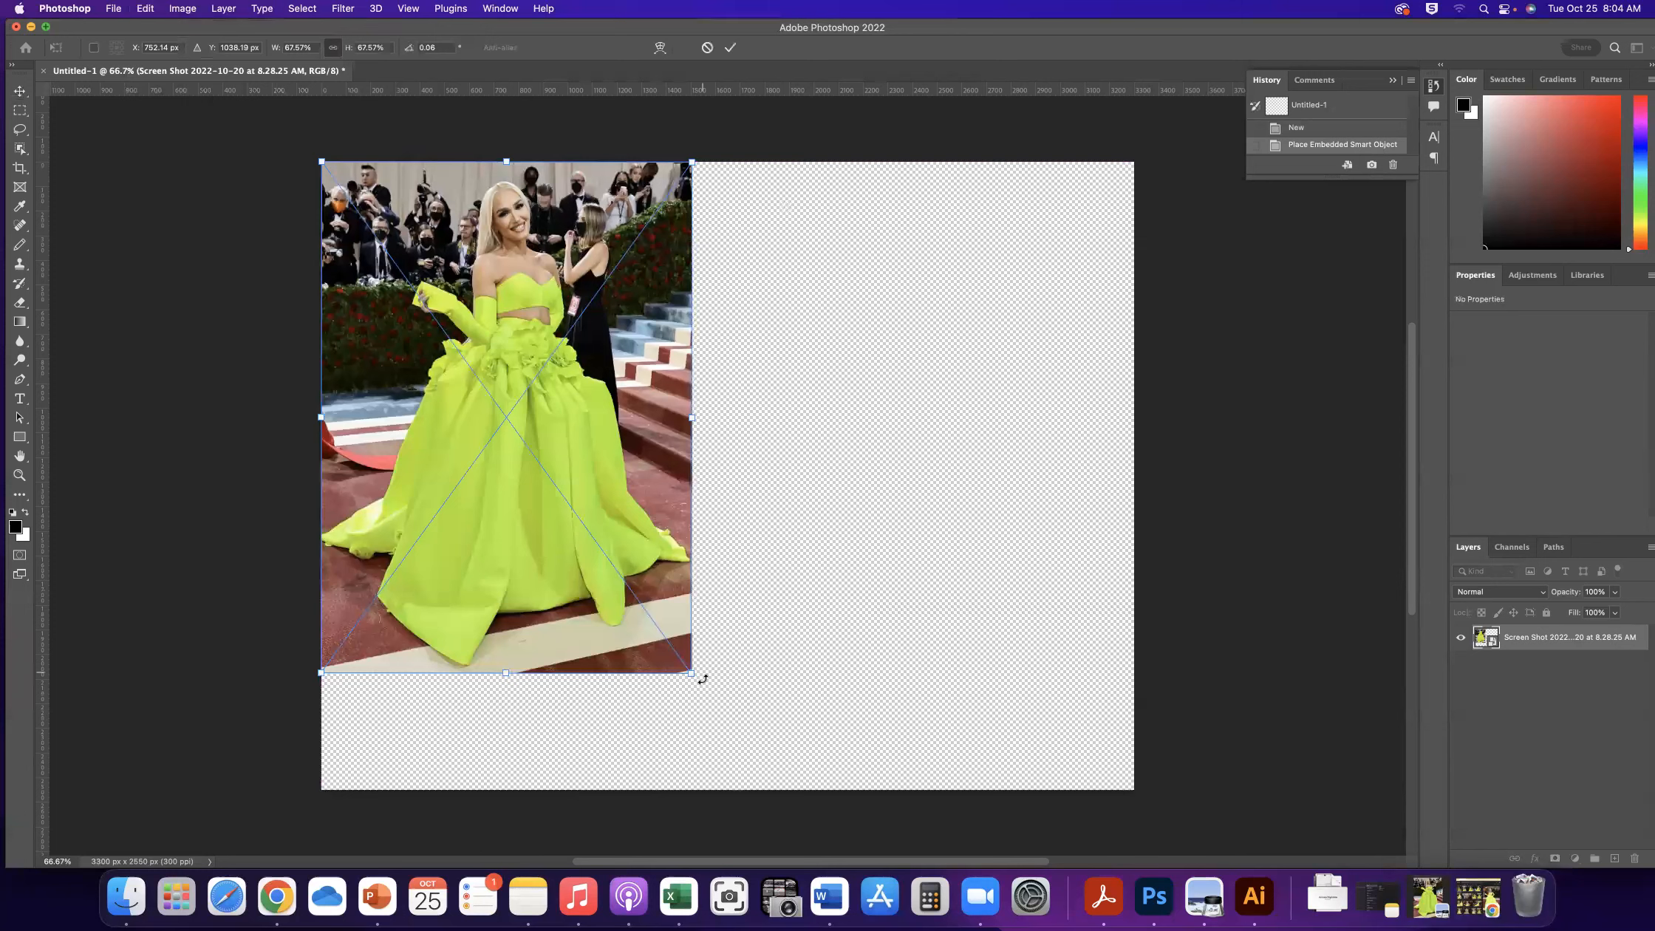
Reduce the photo to about 64% scale, offset it slightly from the canvas's top and left edges, and apply the transform
drag(692, 675, 663, 636)
drag(551, 555, 568, 571)
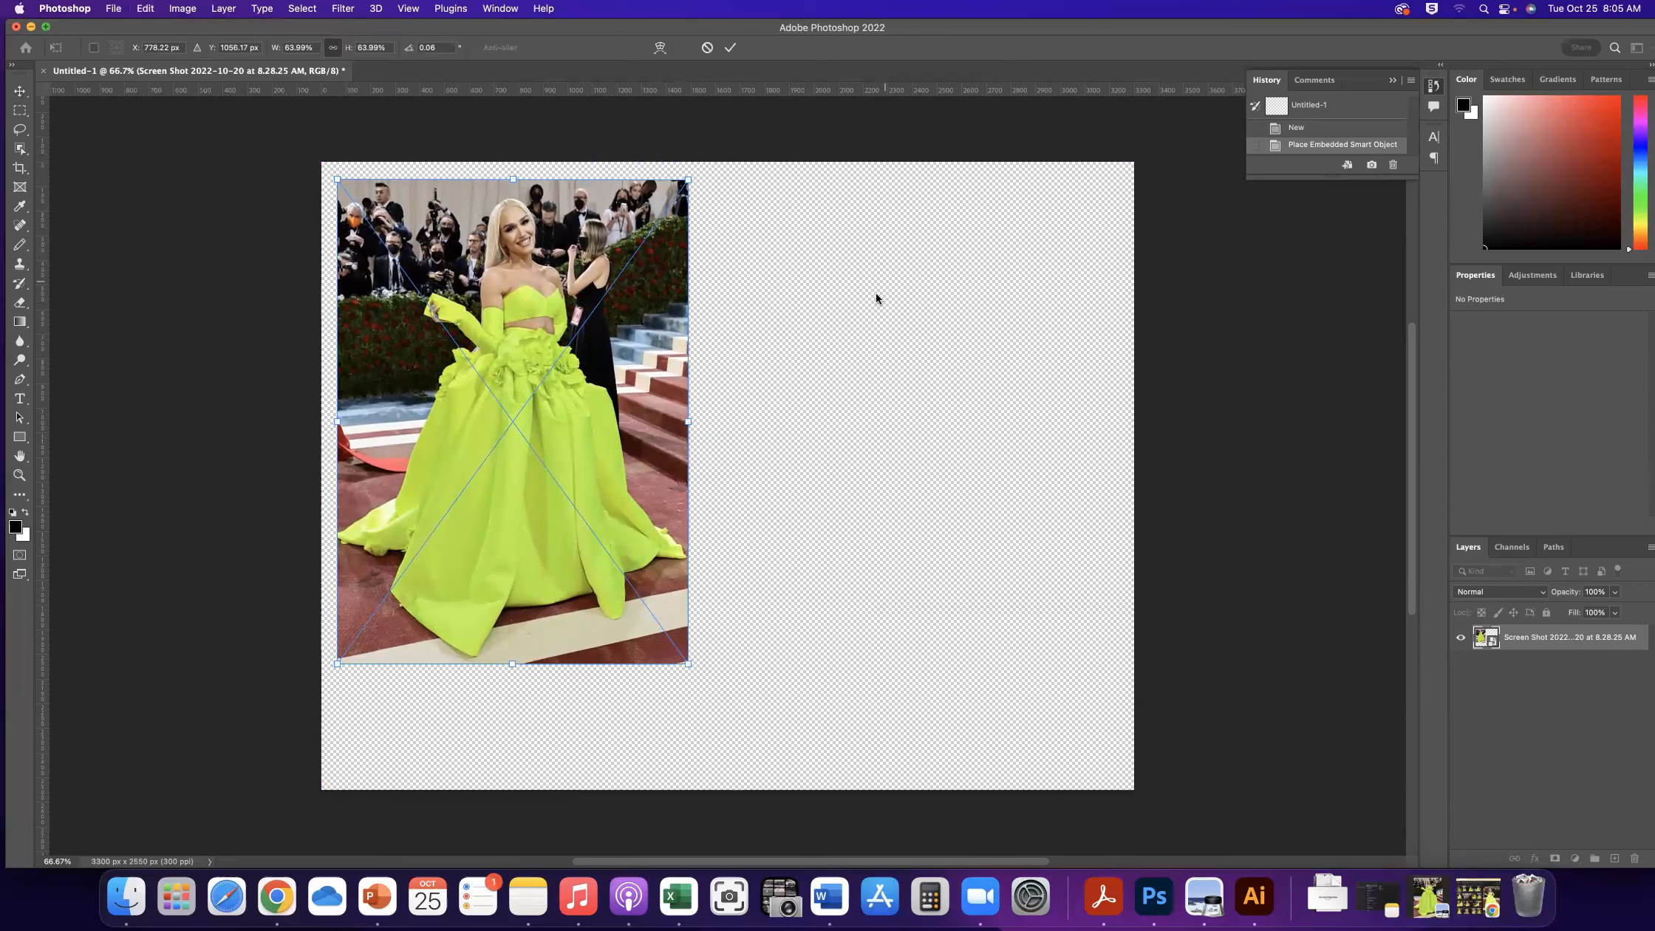
key(Return)
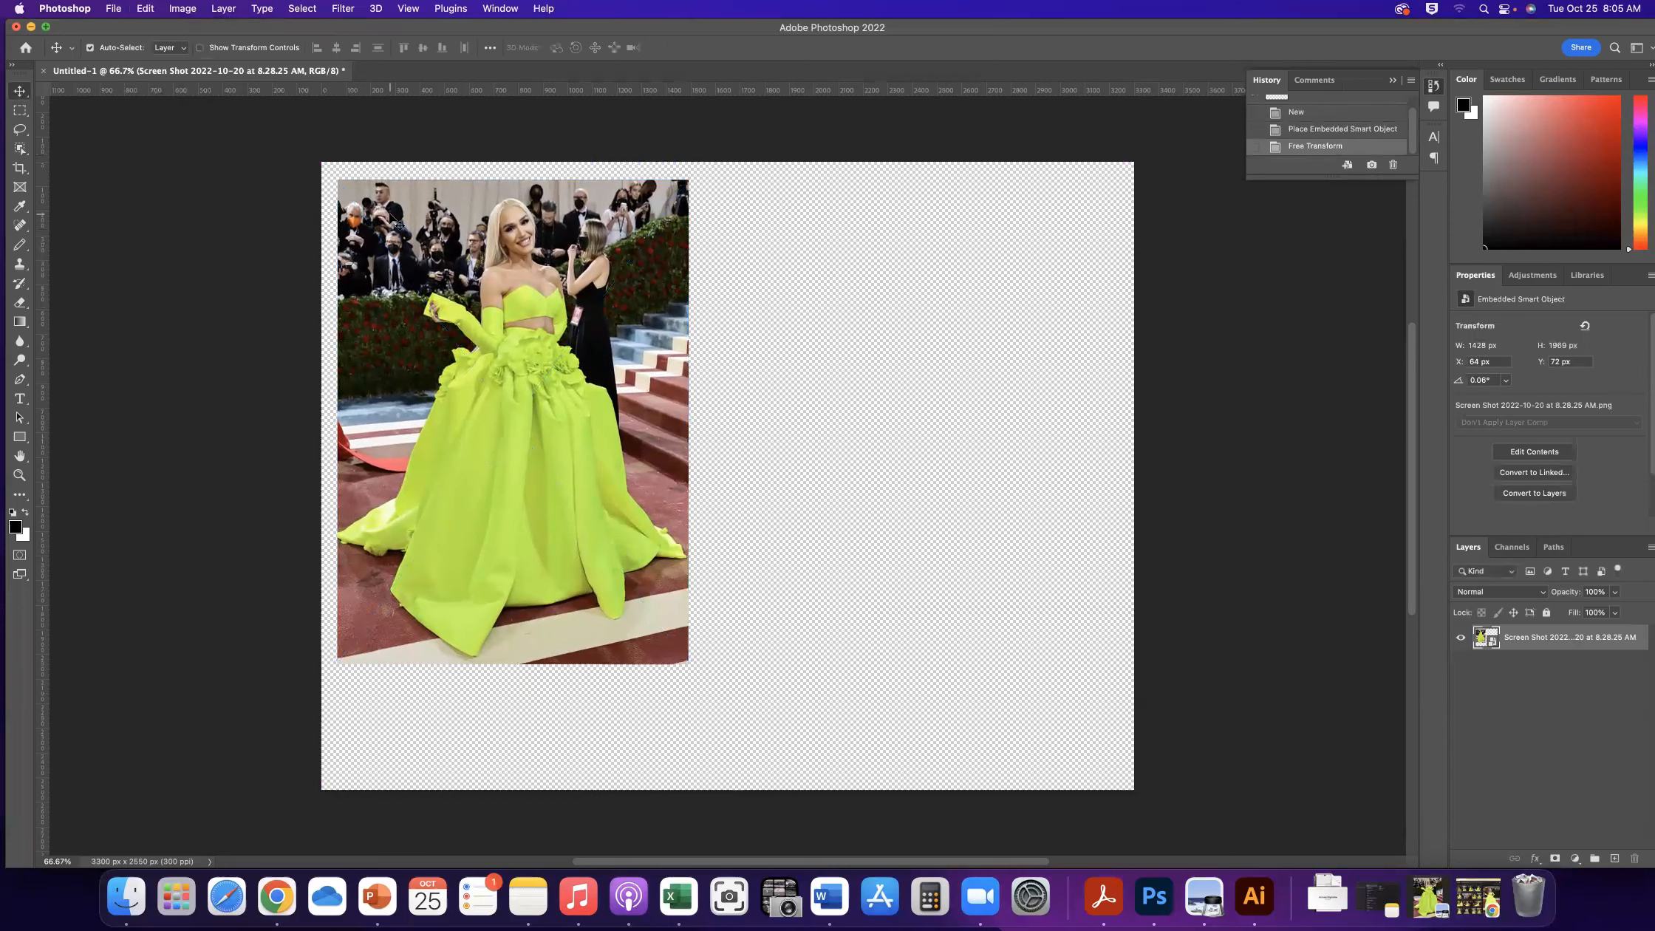
Switch to Chrome and replace the image search query with "denim jacket", then run the search
click(279, 897)
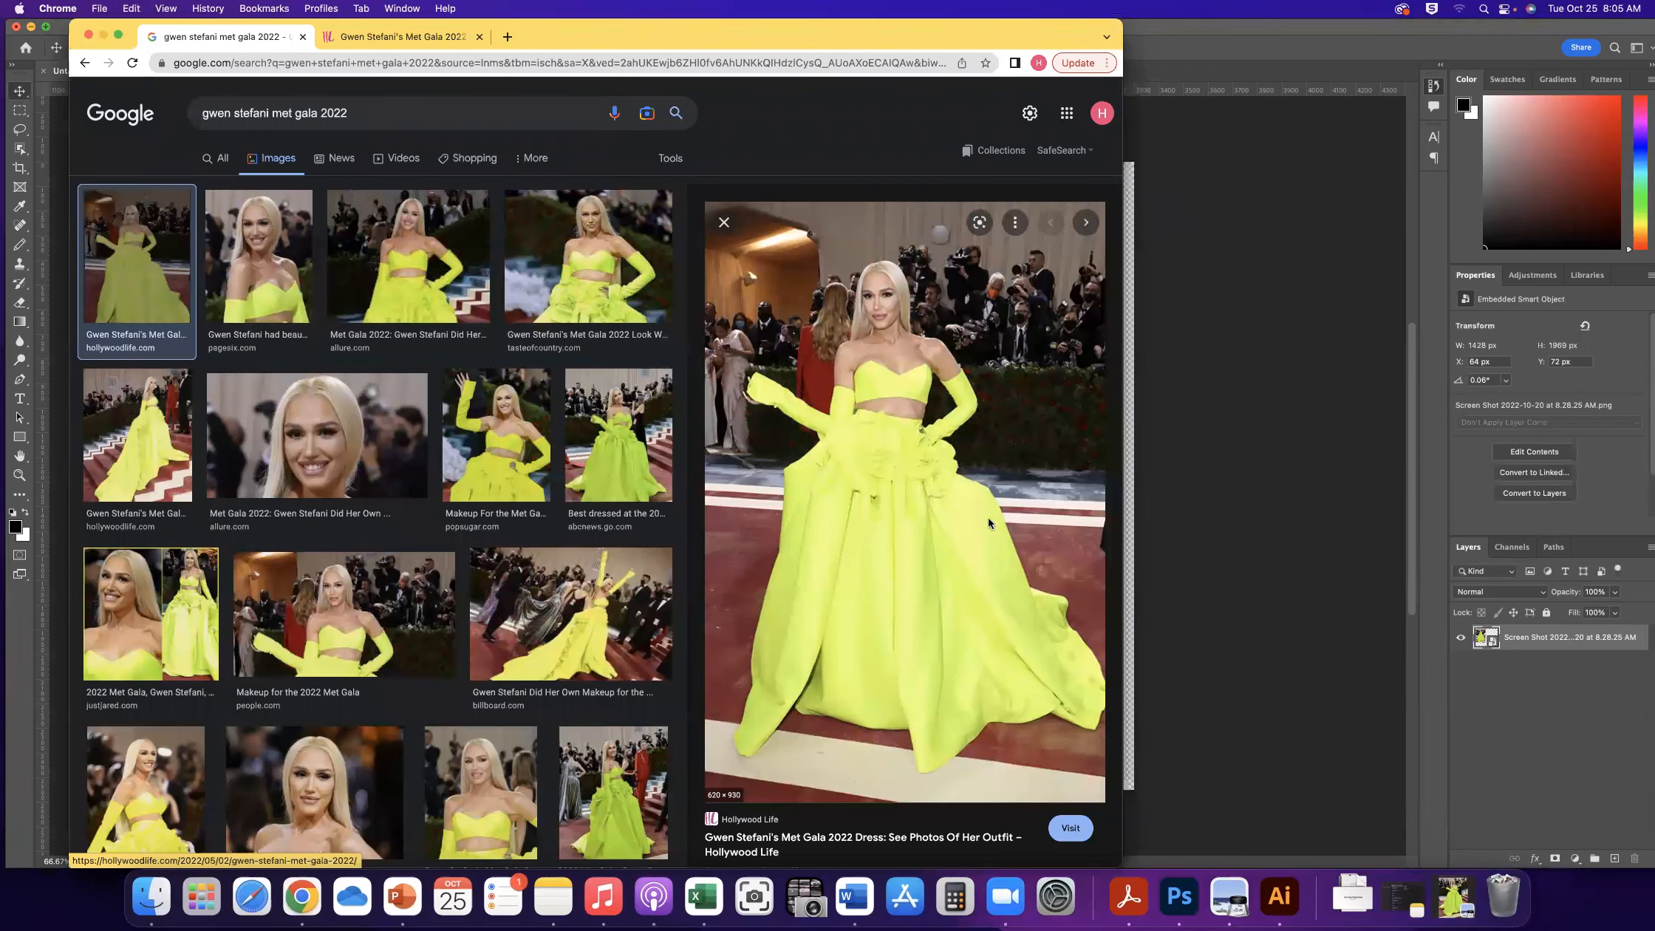
click(369, 116)
key(BackSpace)
key(BackSpace)
key(BackSpace)
key(BackSpace)
key(BackSpace)
key(BackSpace)
key(BackSpace)
key(BackSpace)
key(BackSpace)
key(BackSpace)
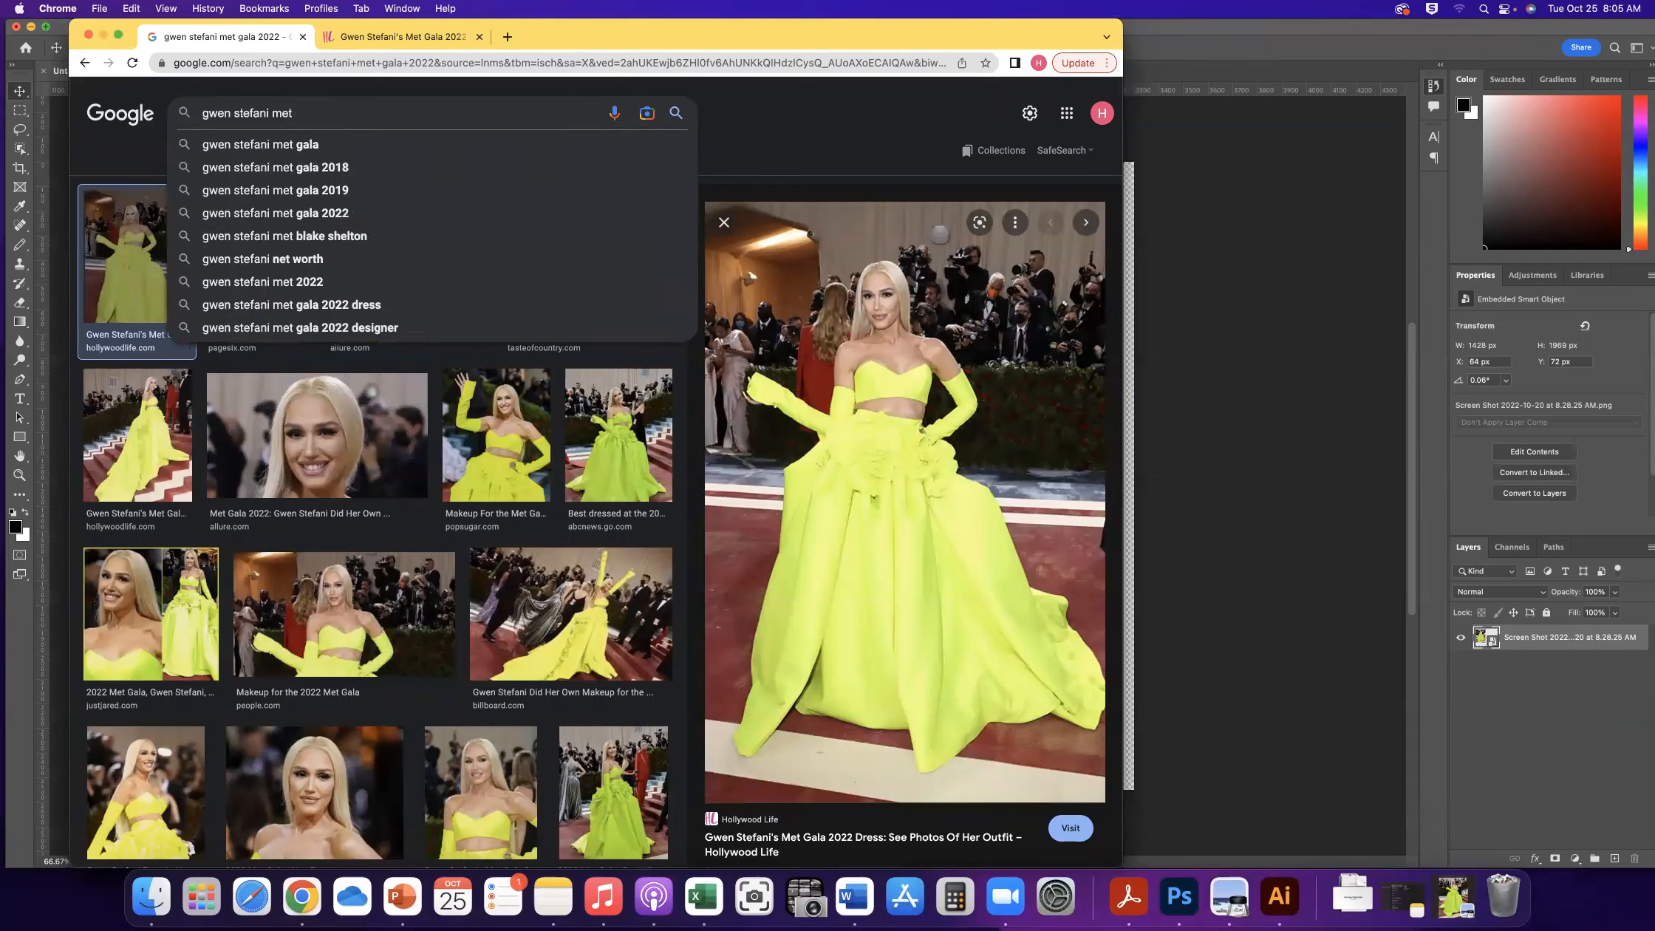
key(BackSpace)
key(BackSpace)
key(BackSpace)
key(BackSpace)
key(BackSpace)
key(BackSpace)
key(BackSpace)
key(BackSpace)
key(BackSpace)
key(BackSpace)
key(BackSpace)
key(BackSpace)
key(BackSpace)
key(BackSpace)
key(BackSpace)
key(BackSpace)
text(de)
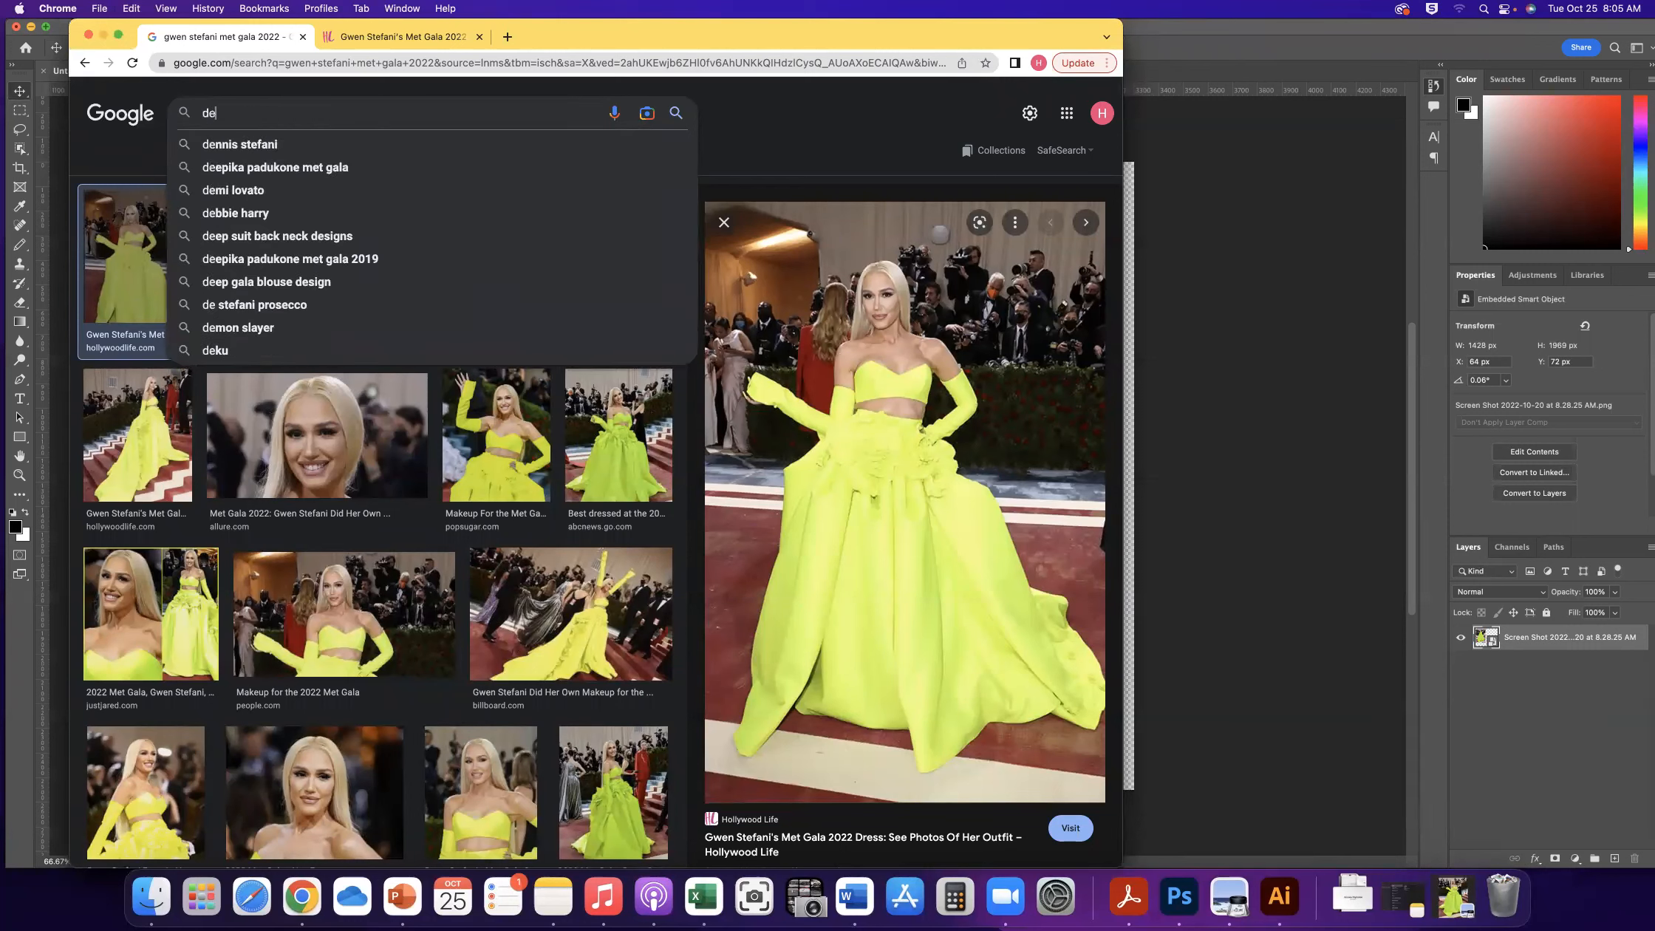
text(nim jacket)
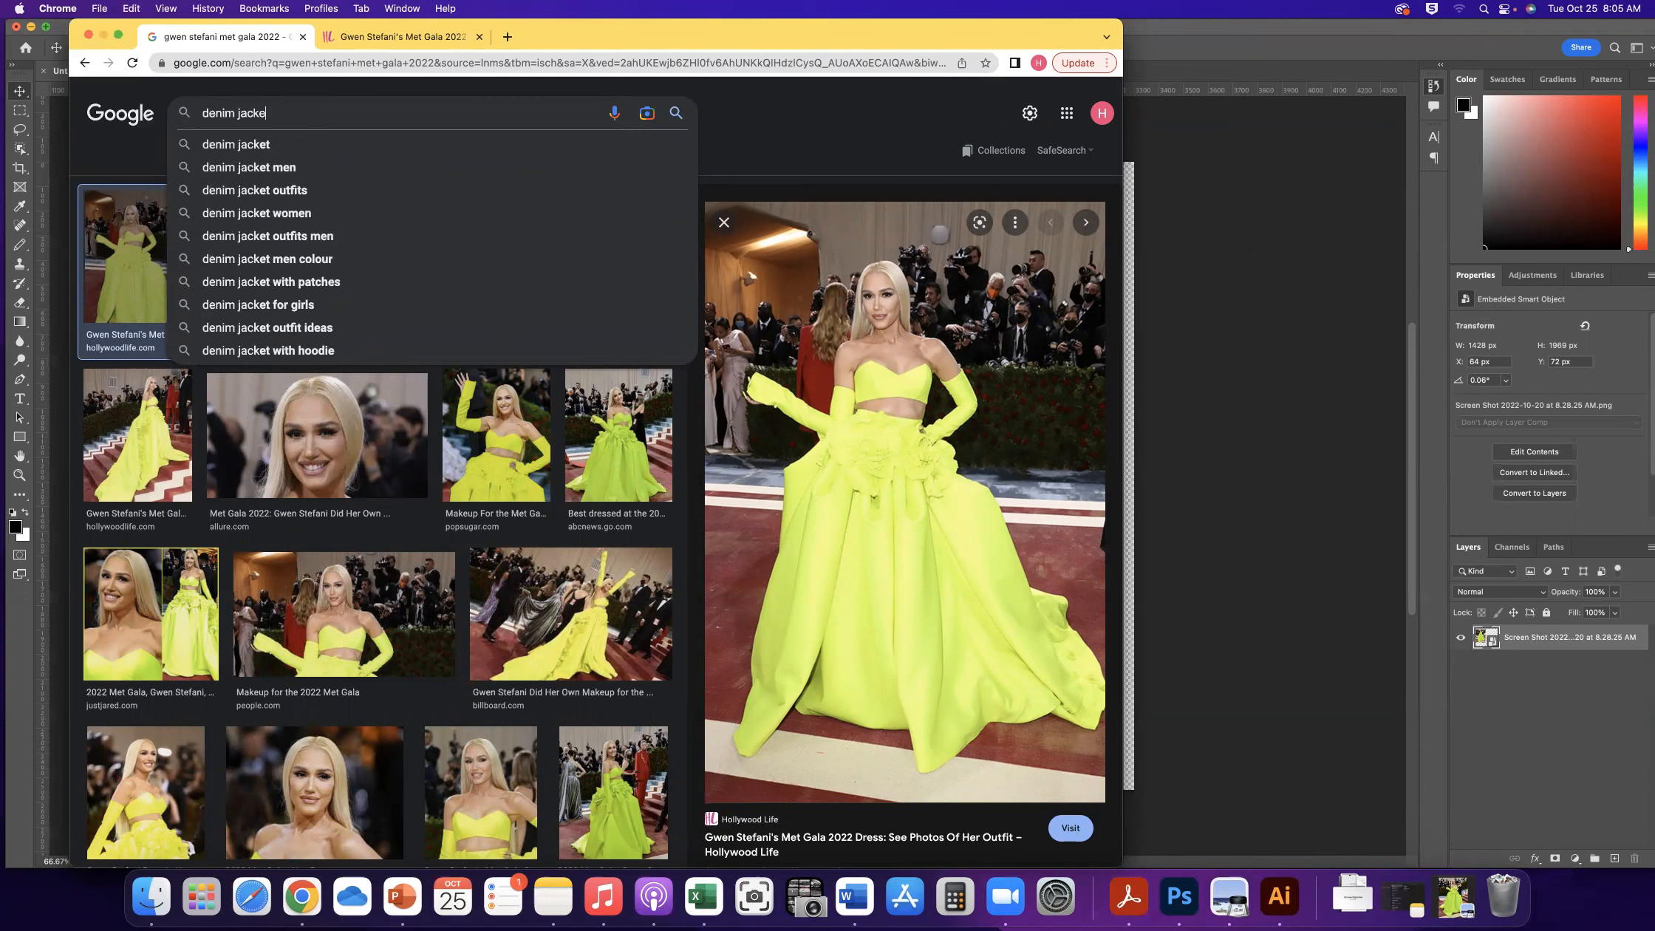
key(Return)
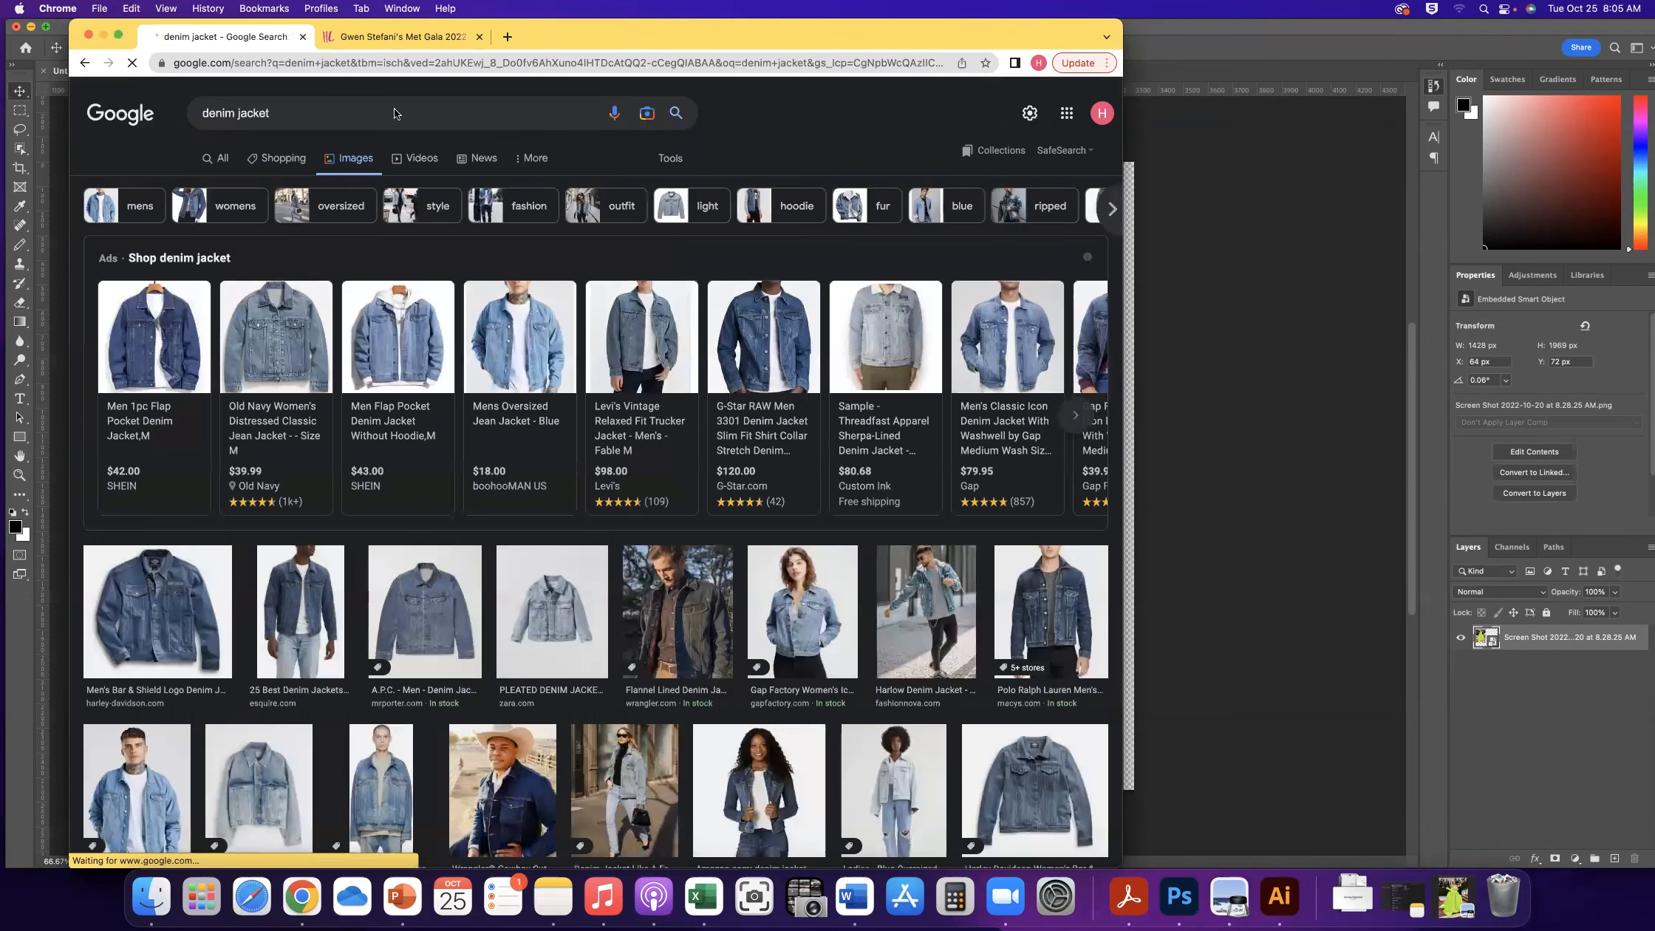
Open the preview of Zara's light blue pleated denim jacket from the results and browse its related images
scroll(452, 390, down, 1)
scroll(453, 396, down, 3)
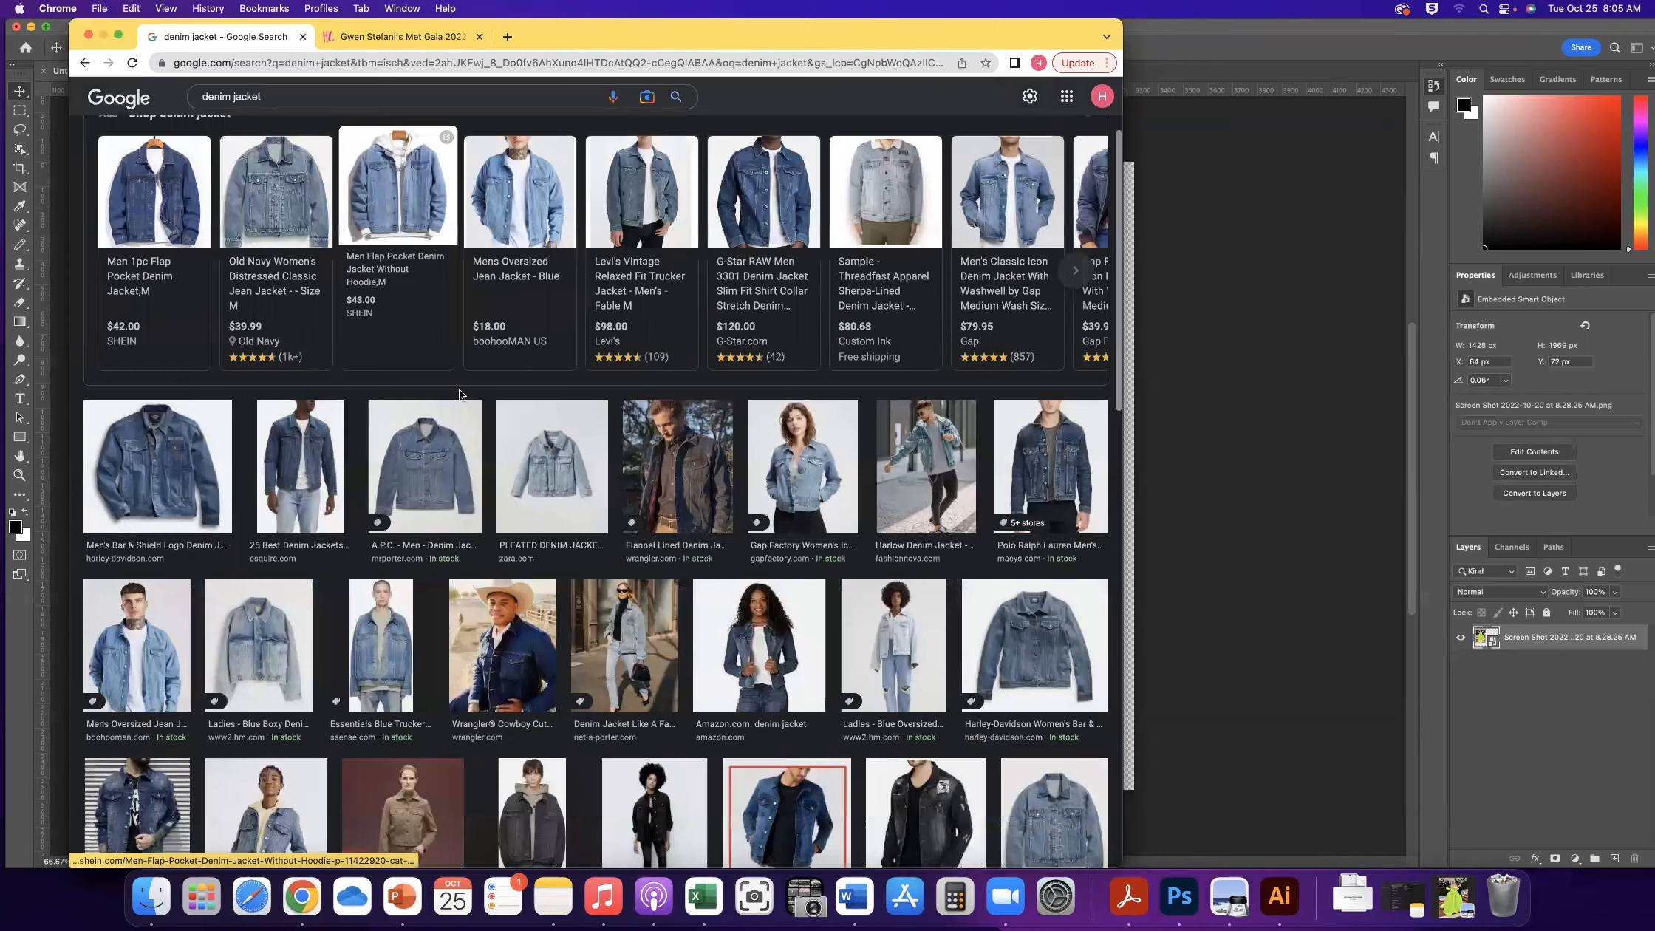
click(541, 463)
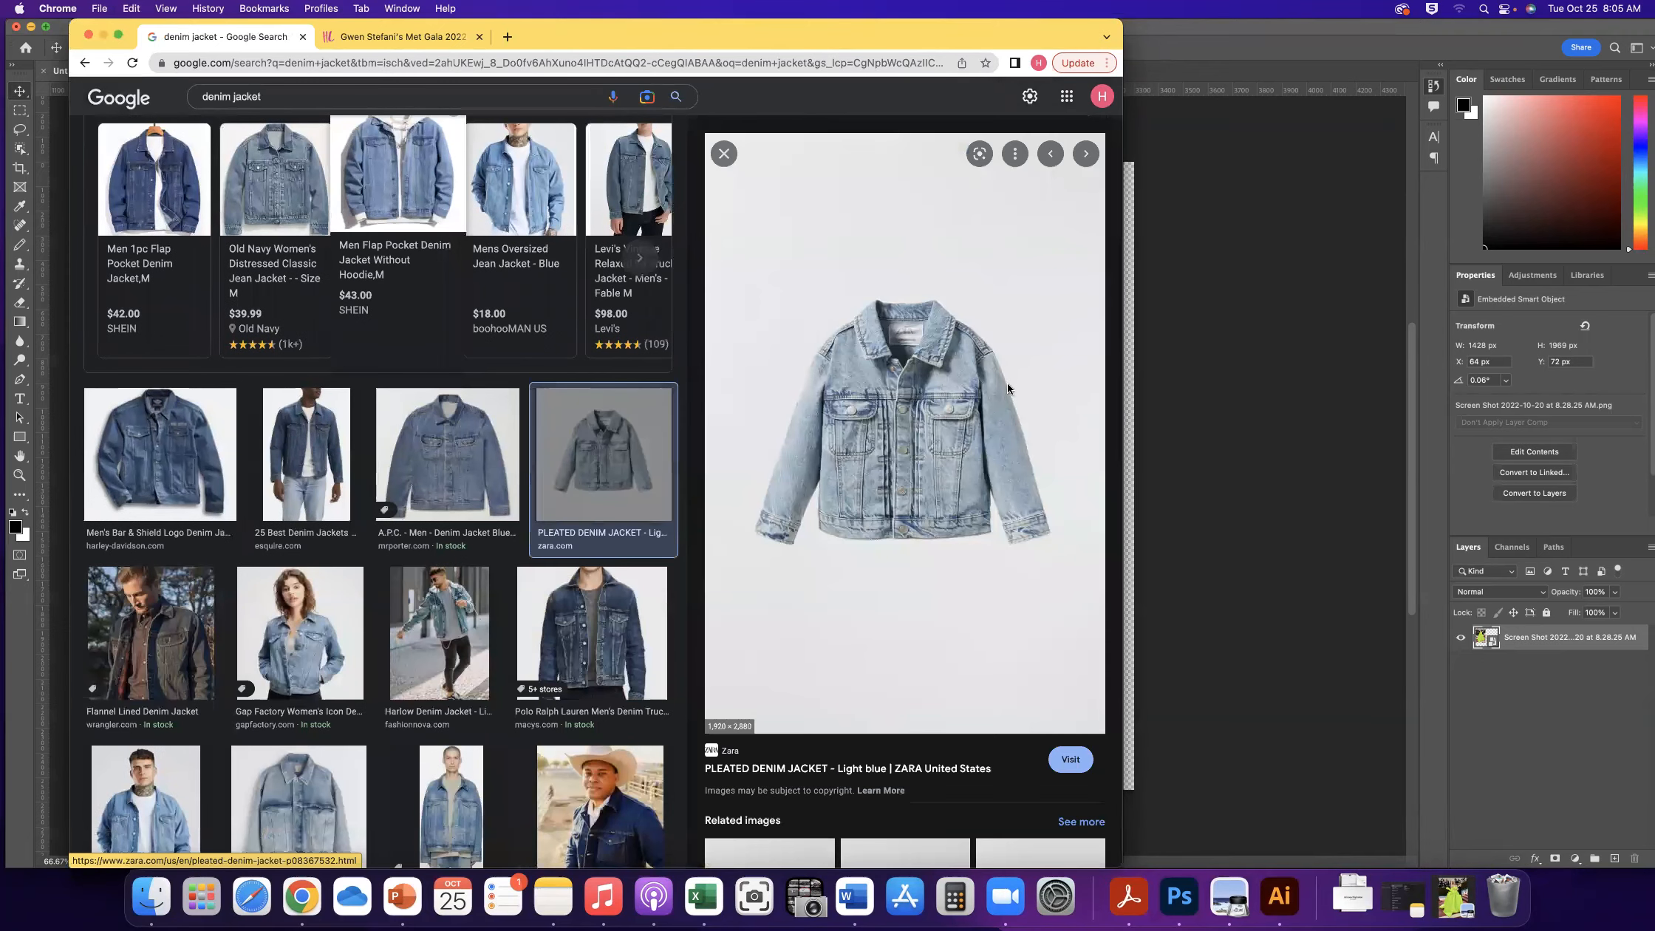
scroll(1006, 386, down, 8)
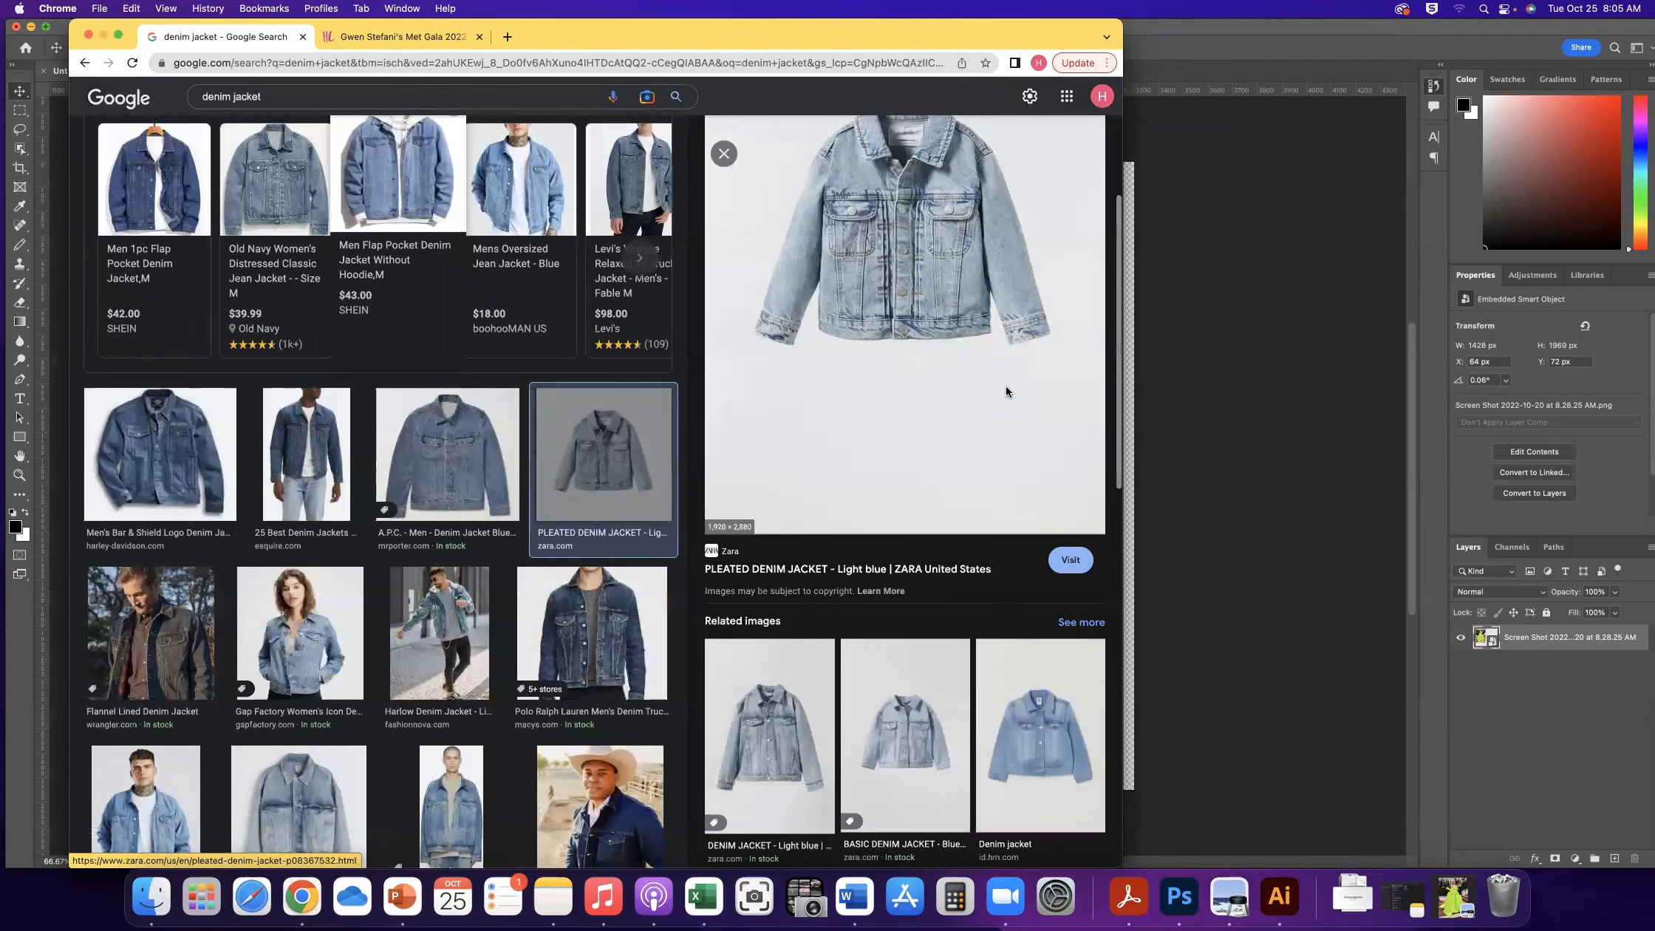
scroll(1007, 386, up, 5)
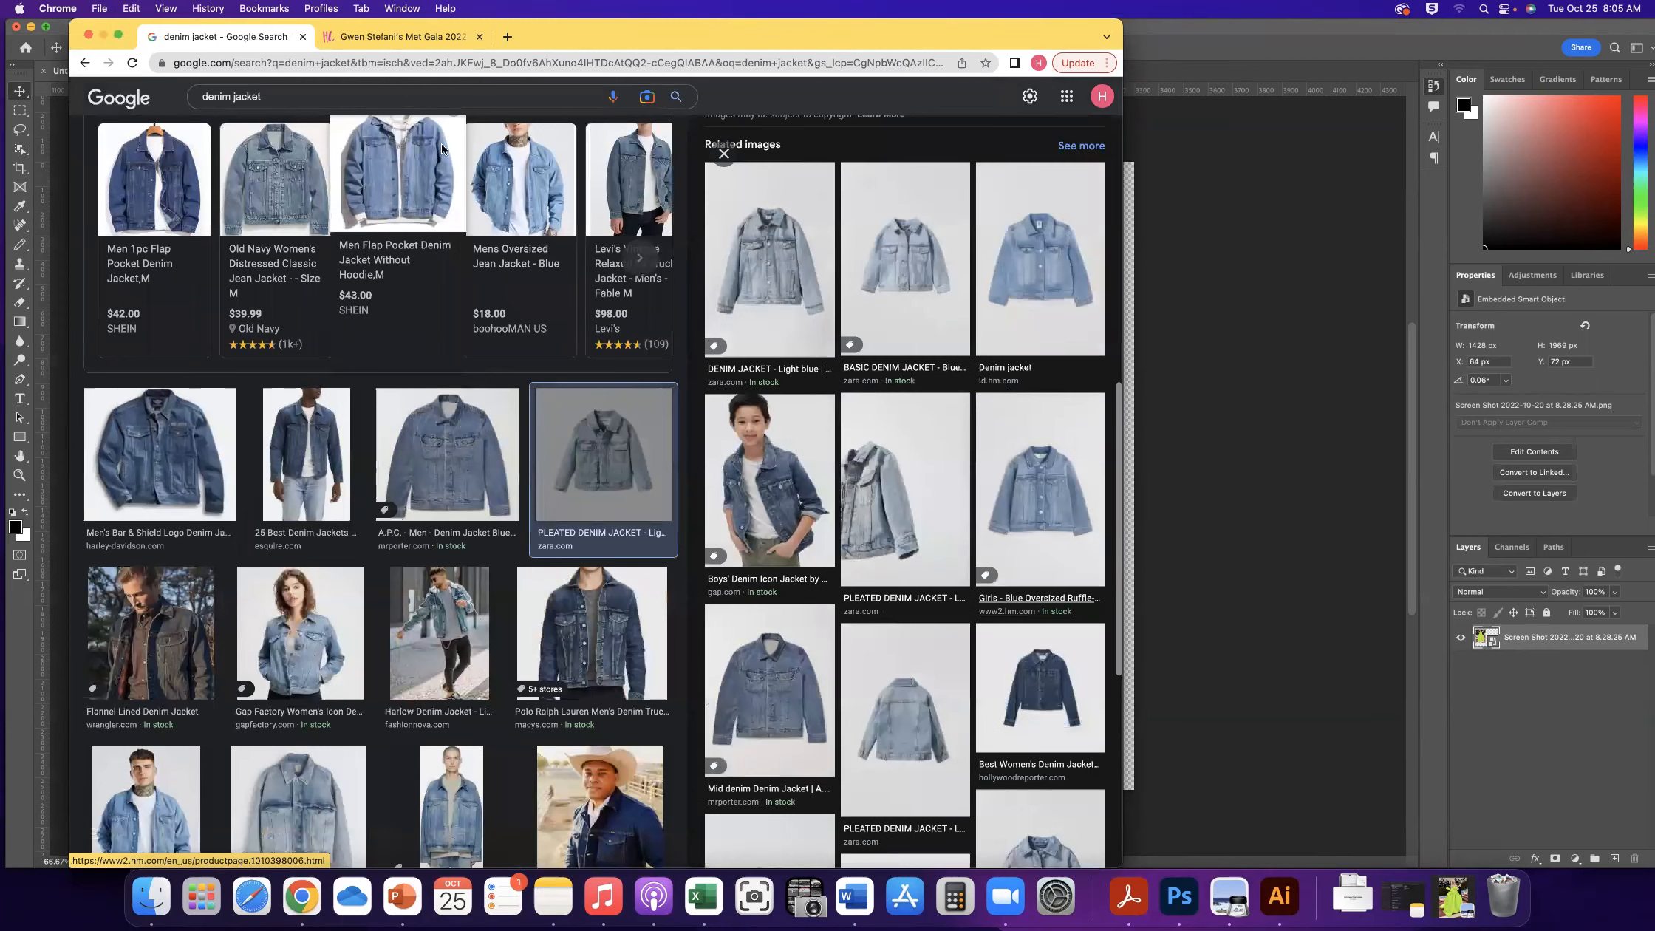
Change the image search query to "denim jacket pieces" and run the search
click(303, 100)
key(BackSpace)
key(BackSpace)
key(BackSpace)
key(BackSpace)
key(BackSpace)
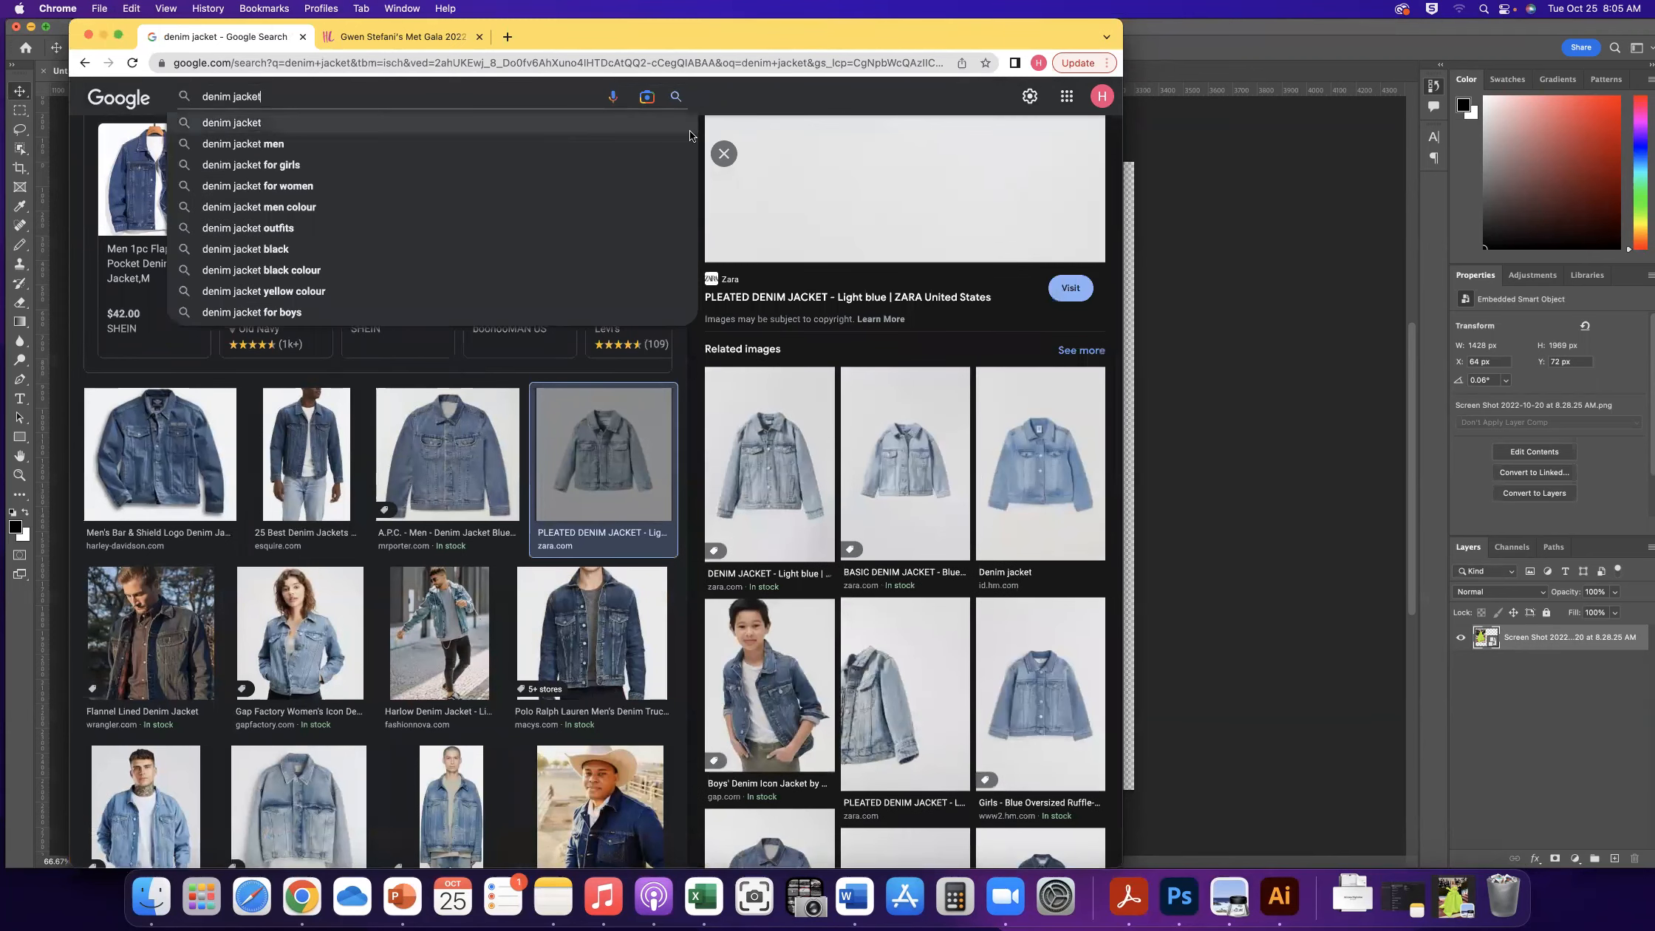
key(BackSpace)
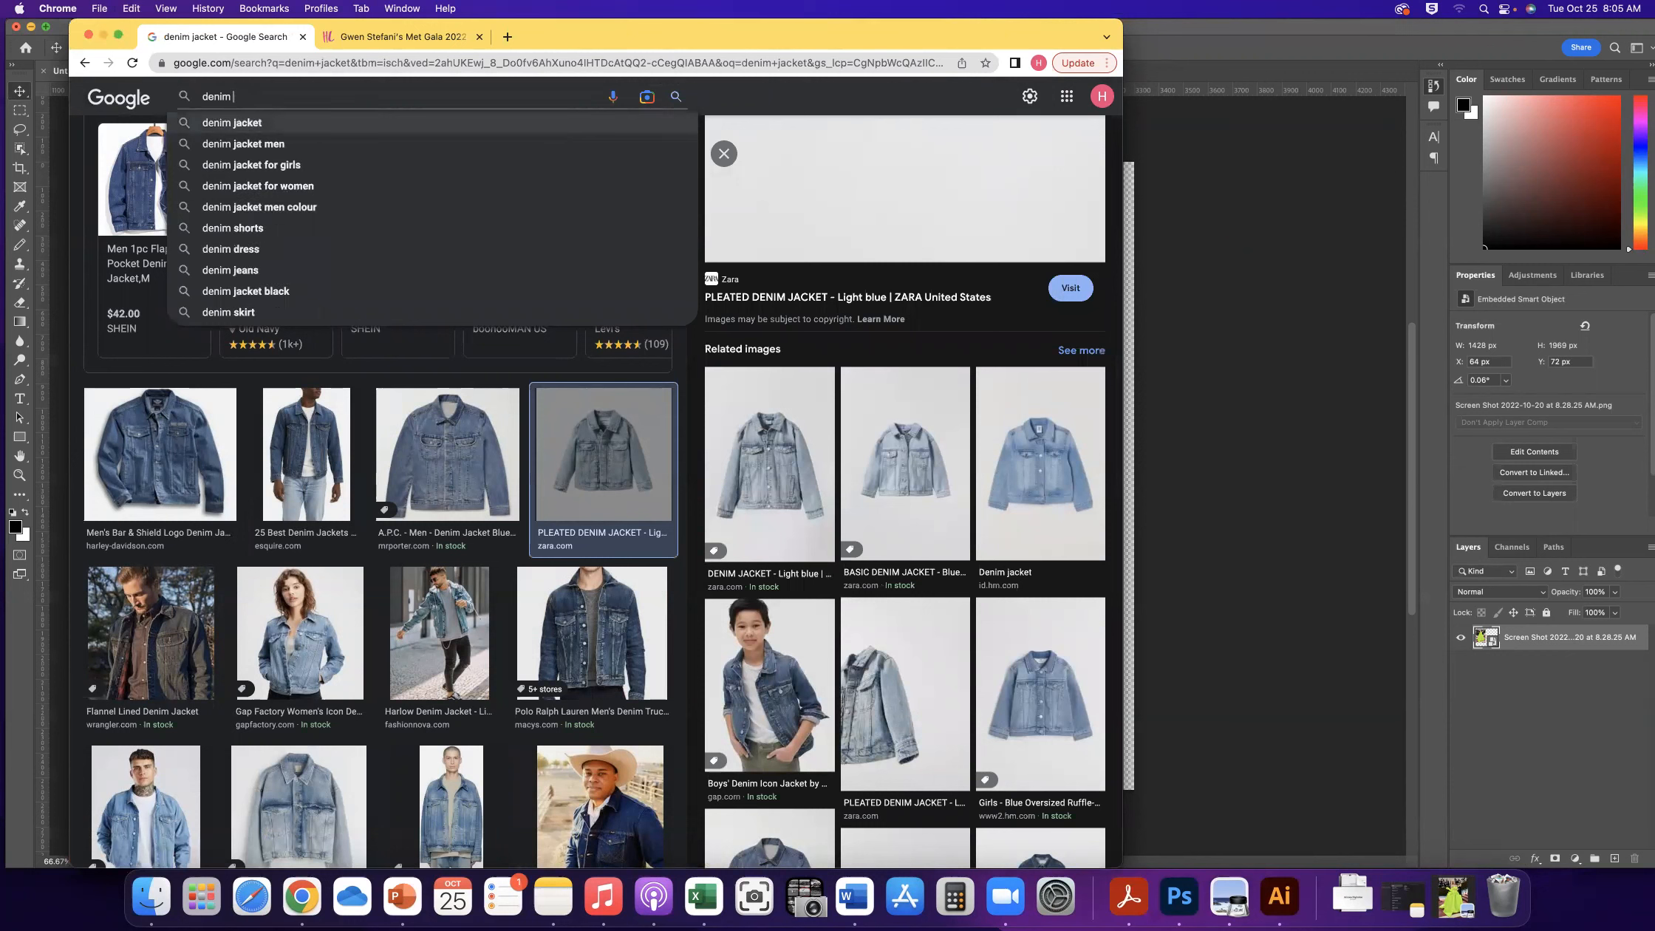
text(jacke)
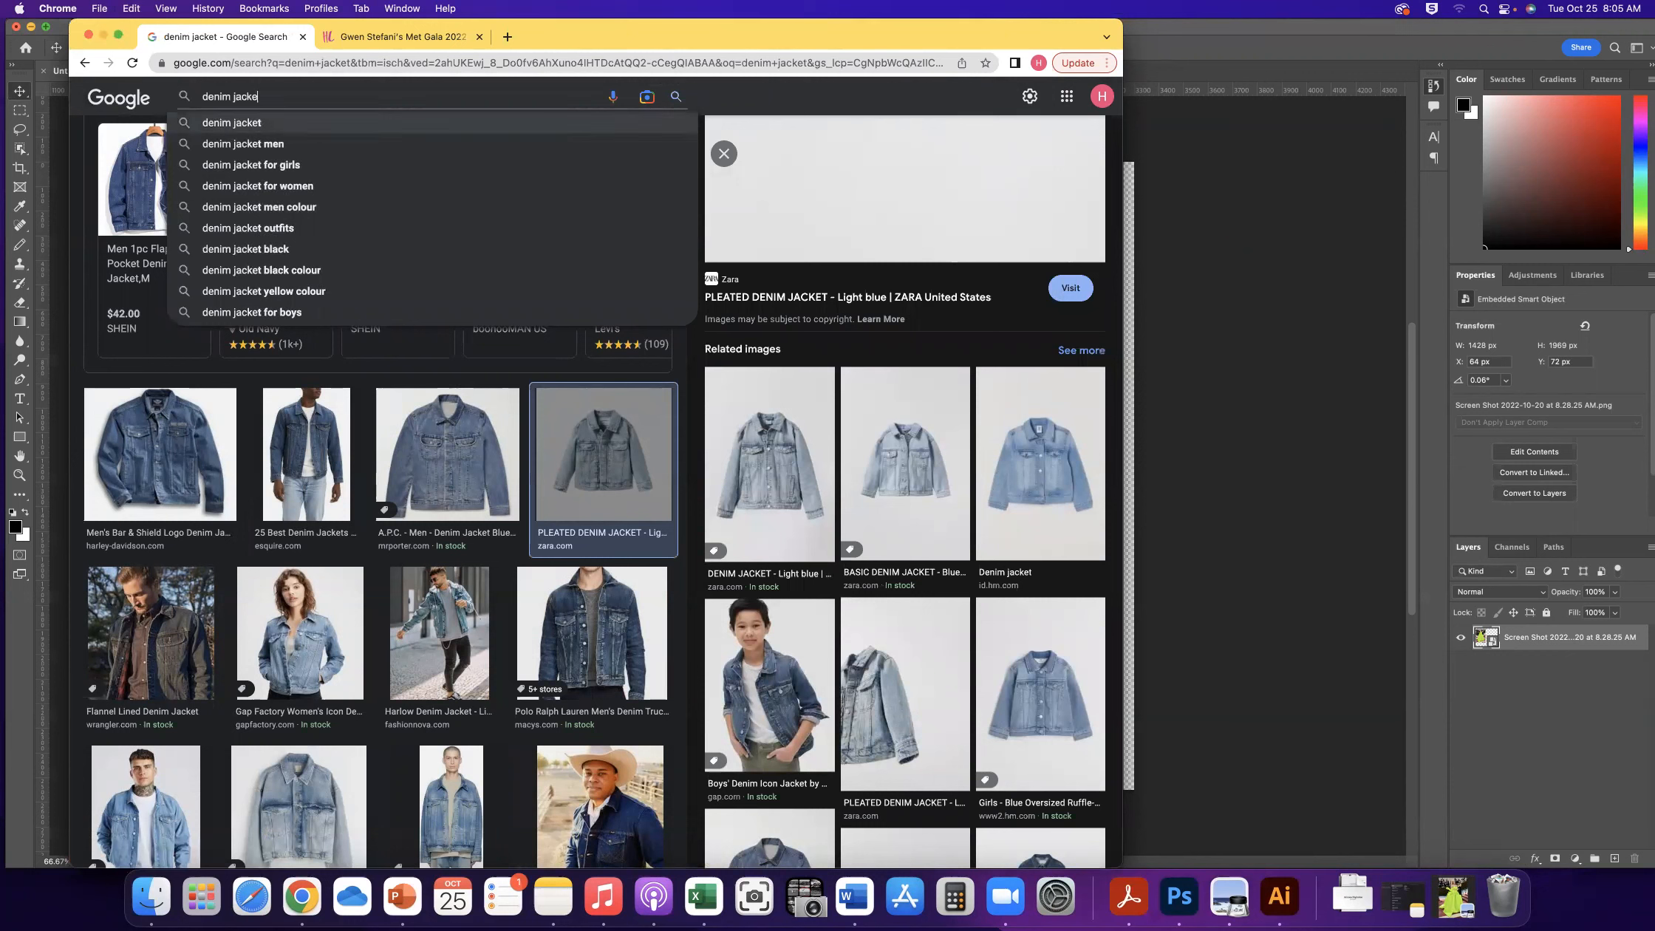
text(t pieces)
key(Return)
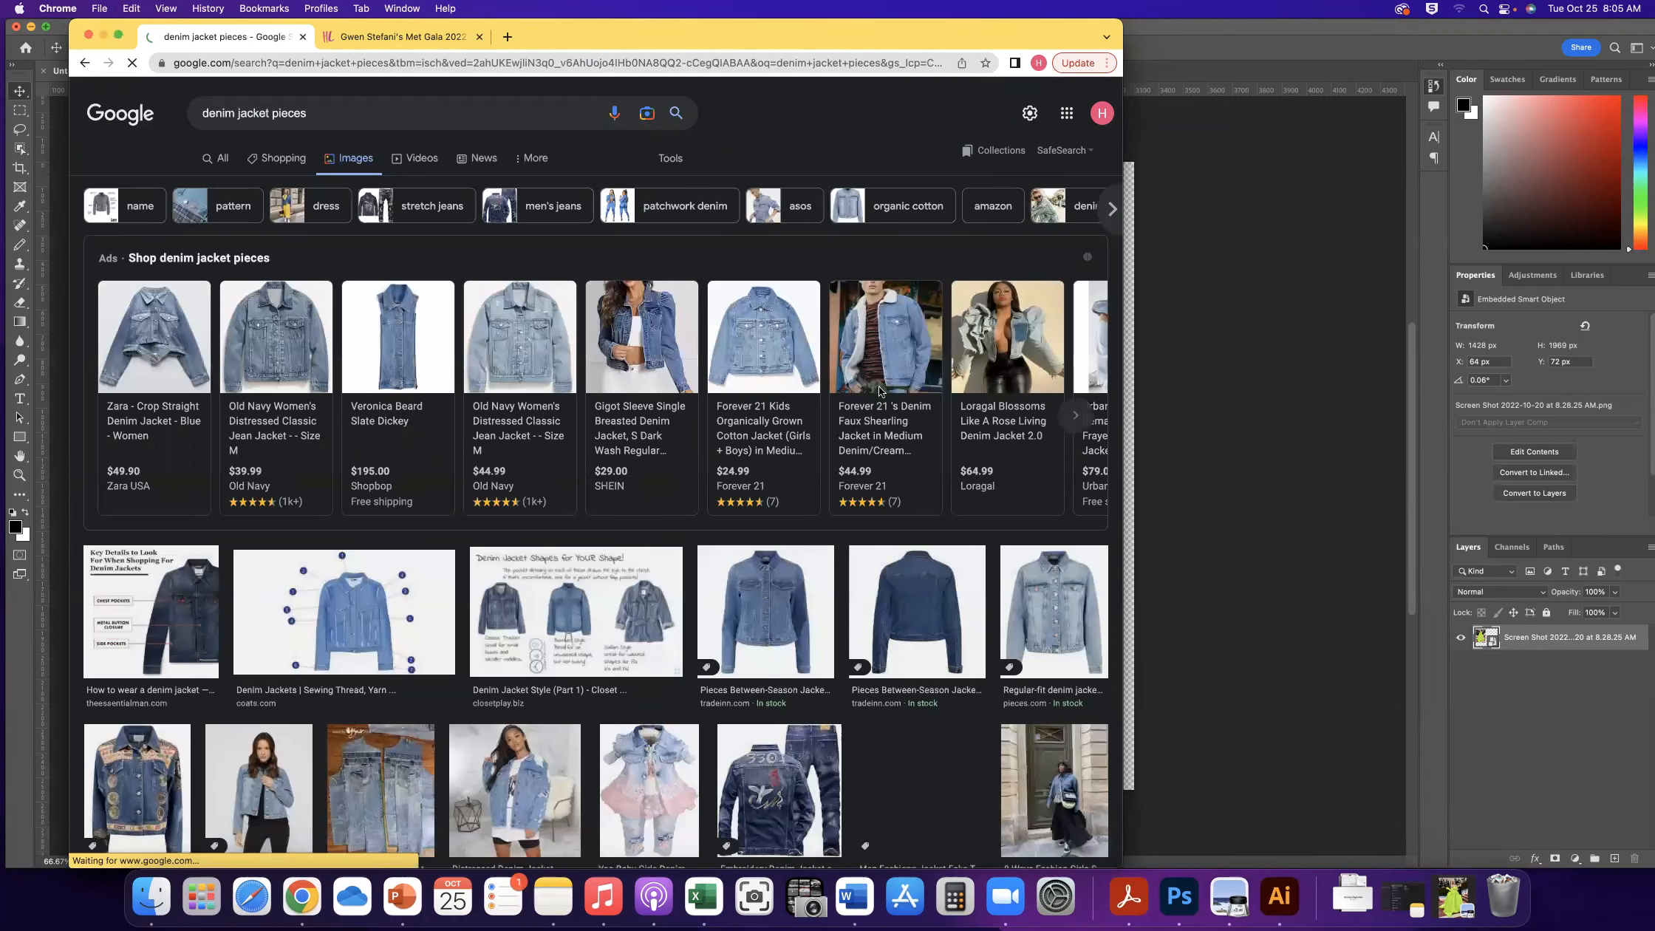
Look through the "denim jacket pieces" image results for a suitable jacket picture
scroll(880, 423, down, 3)
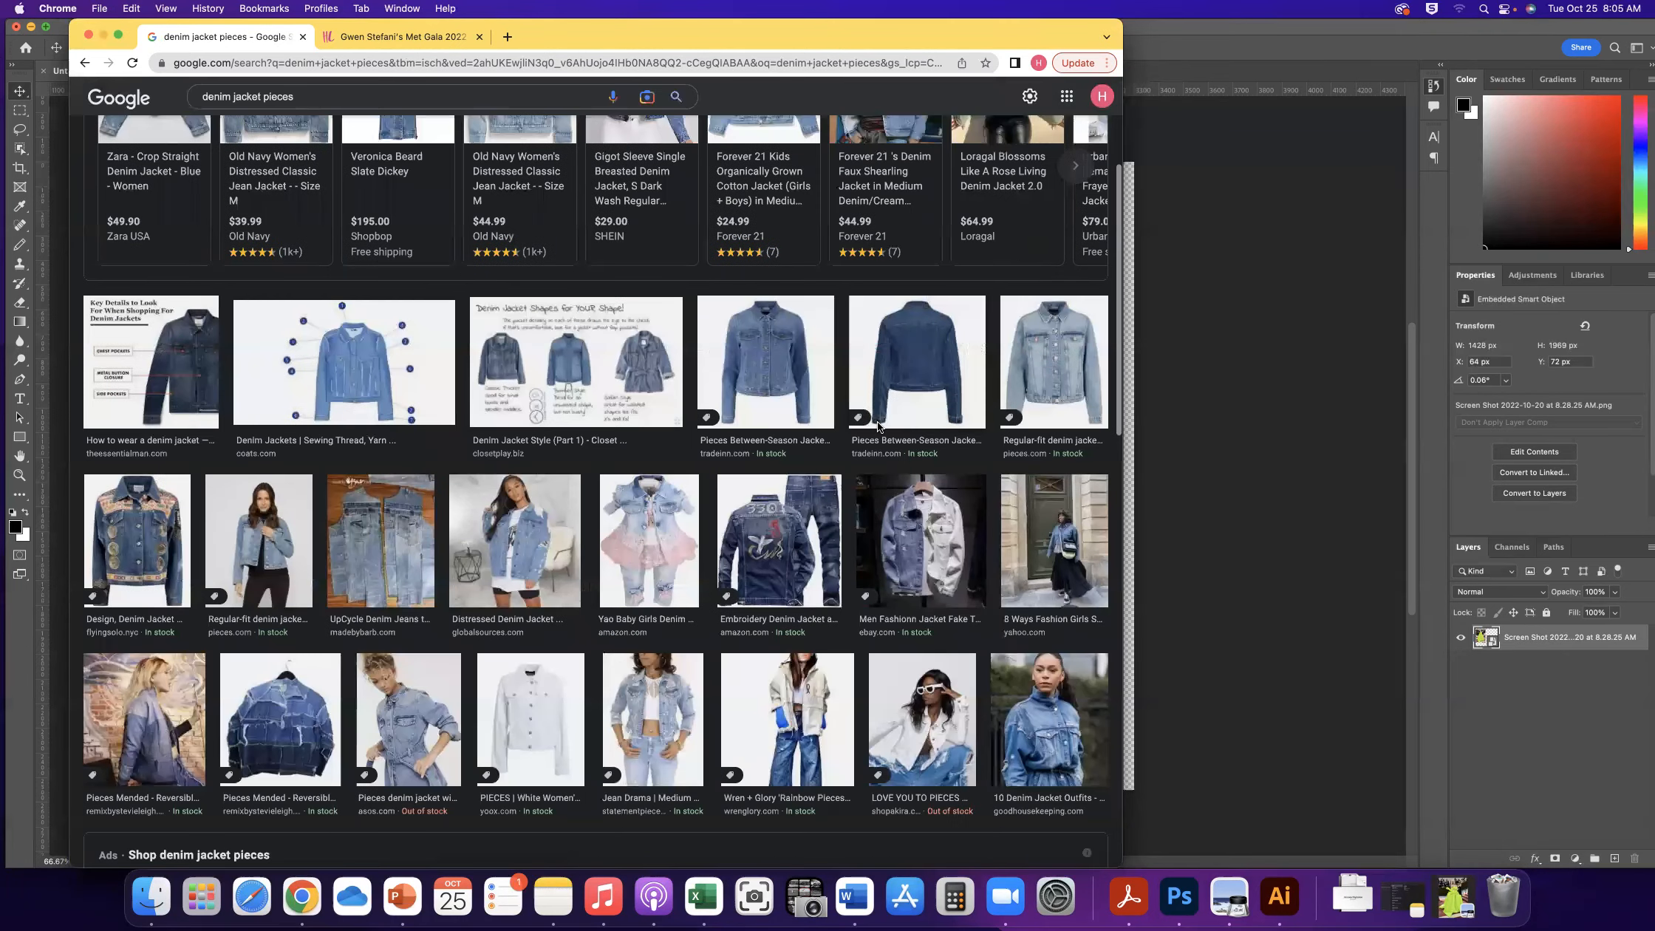
scroll(879, 425, down, 4)
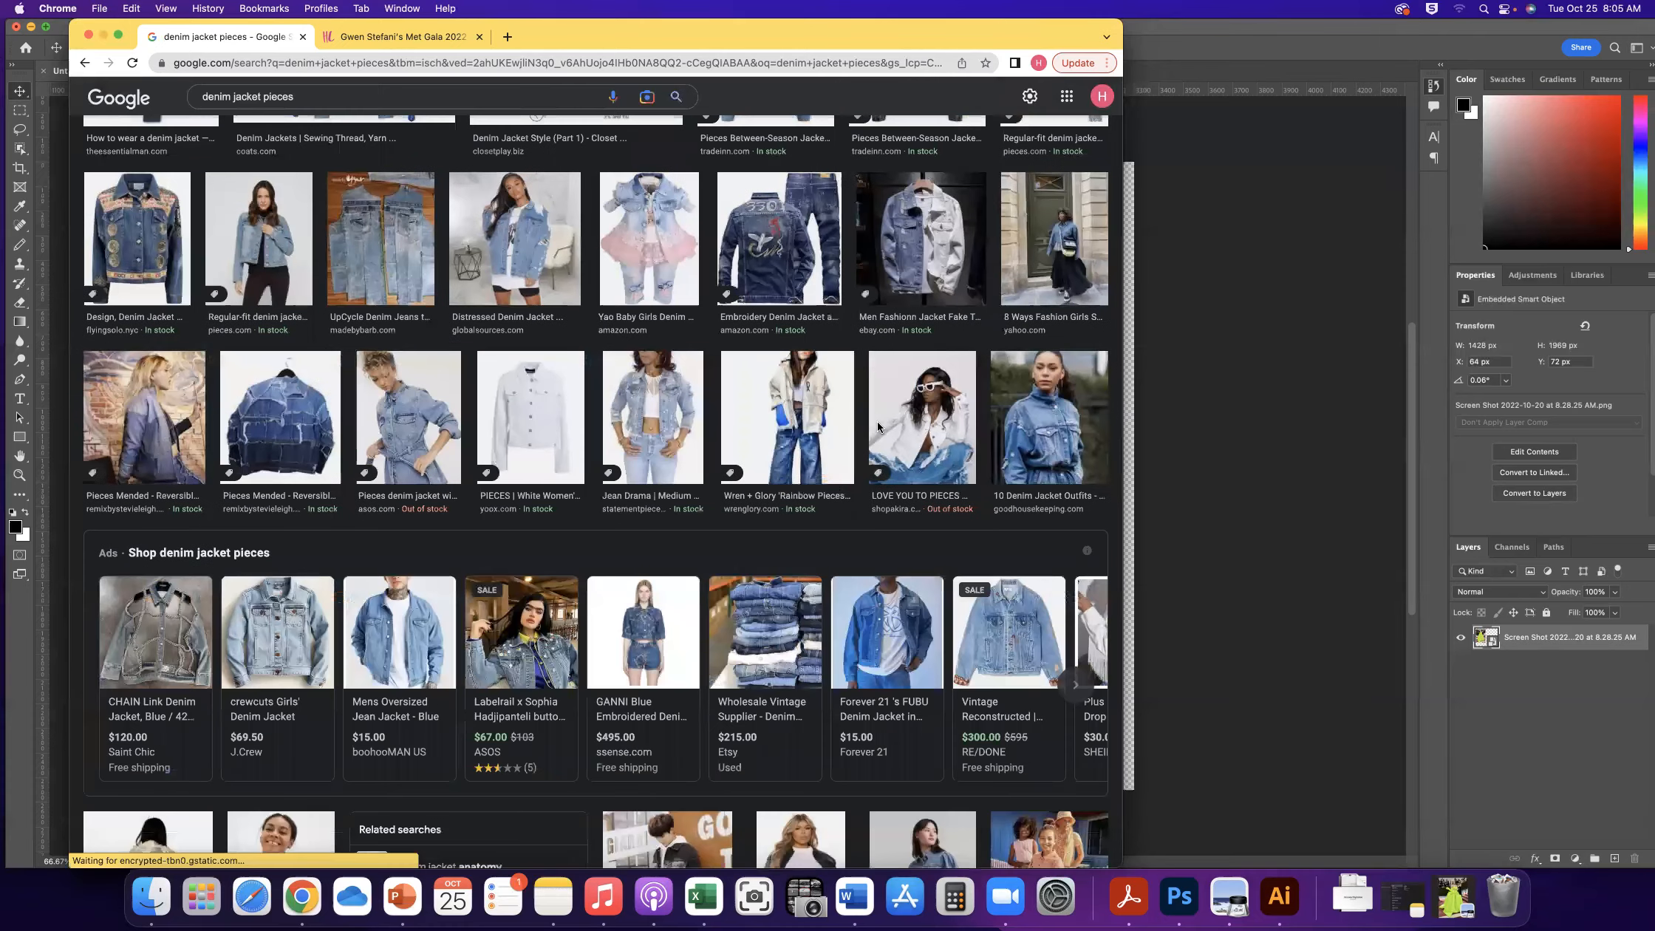
scroll(878, 426, down, 1)
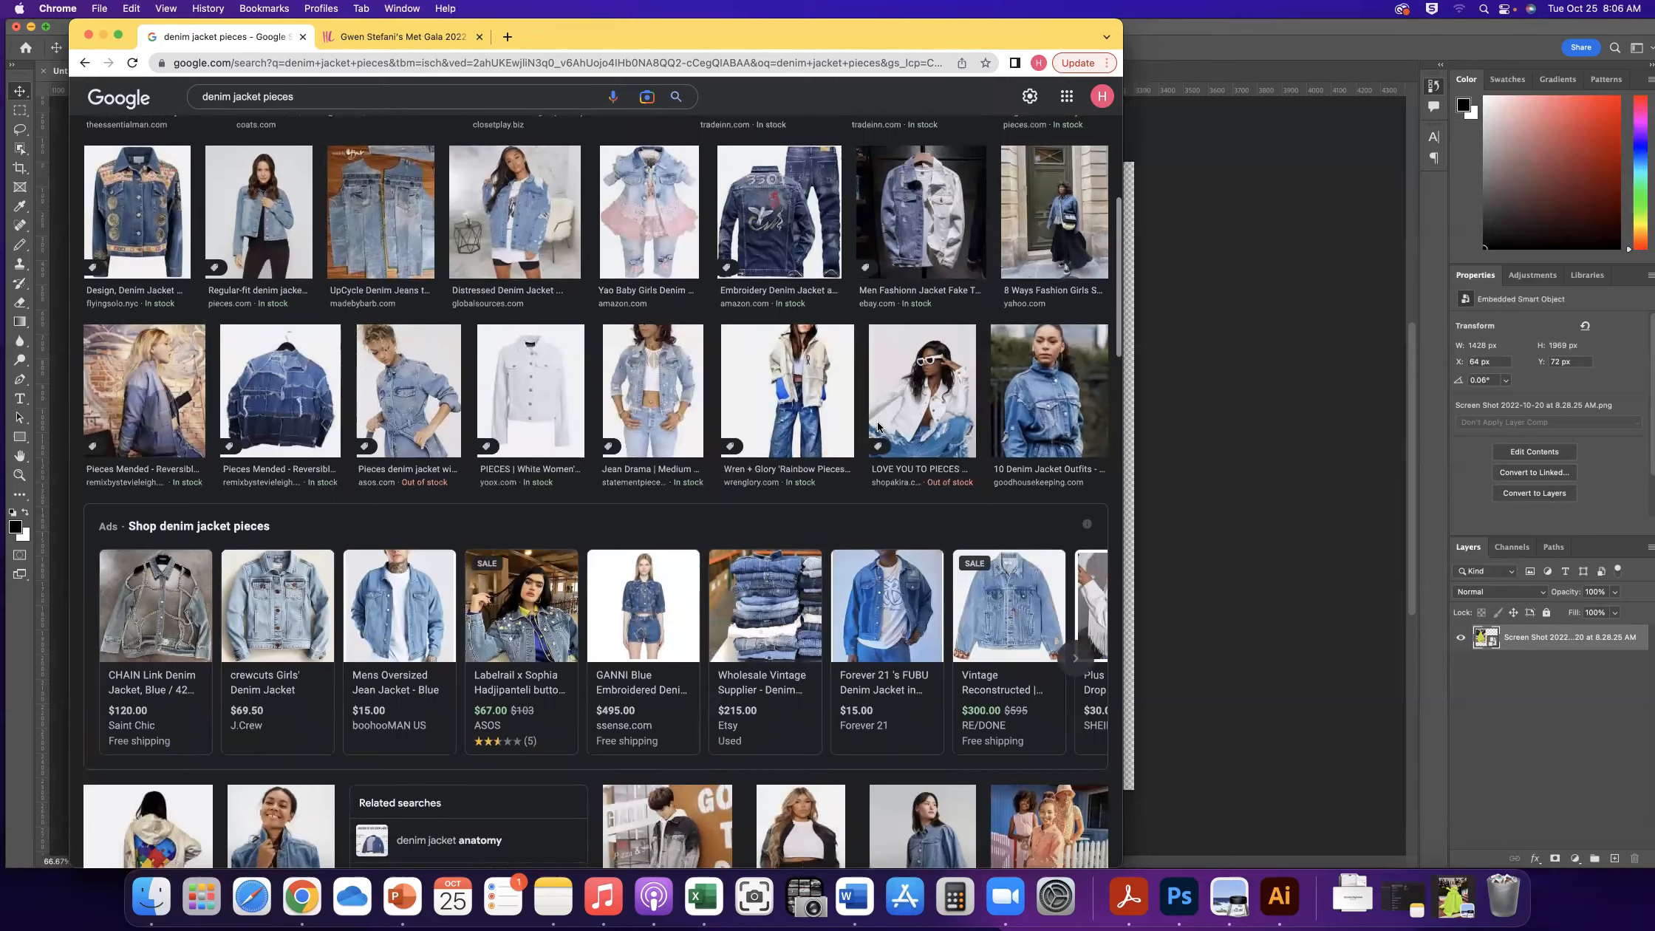
scroll(877, 426, down, 3)
scroll(878, 428, down, 4)
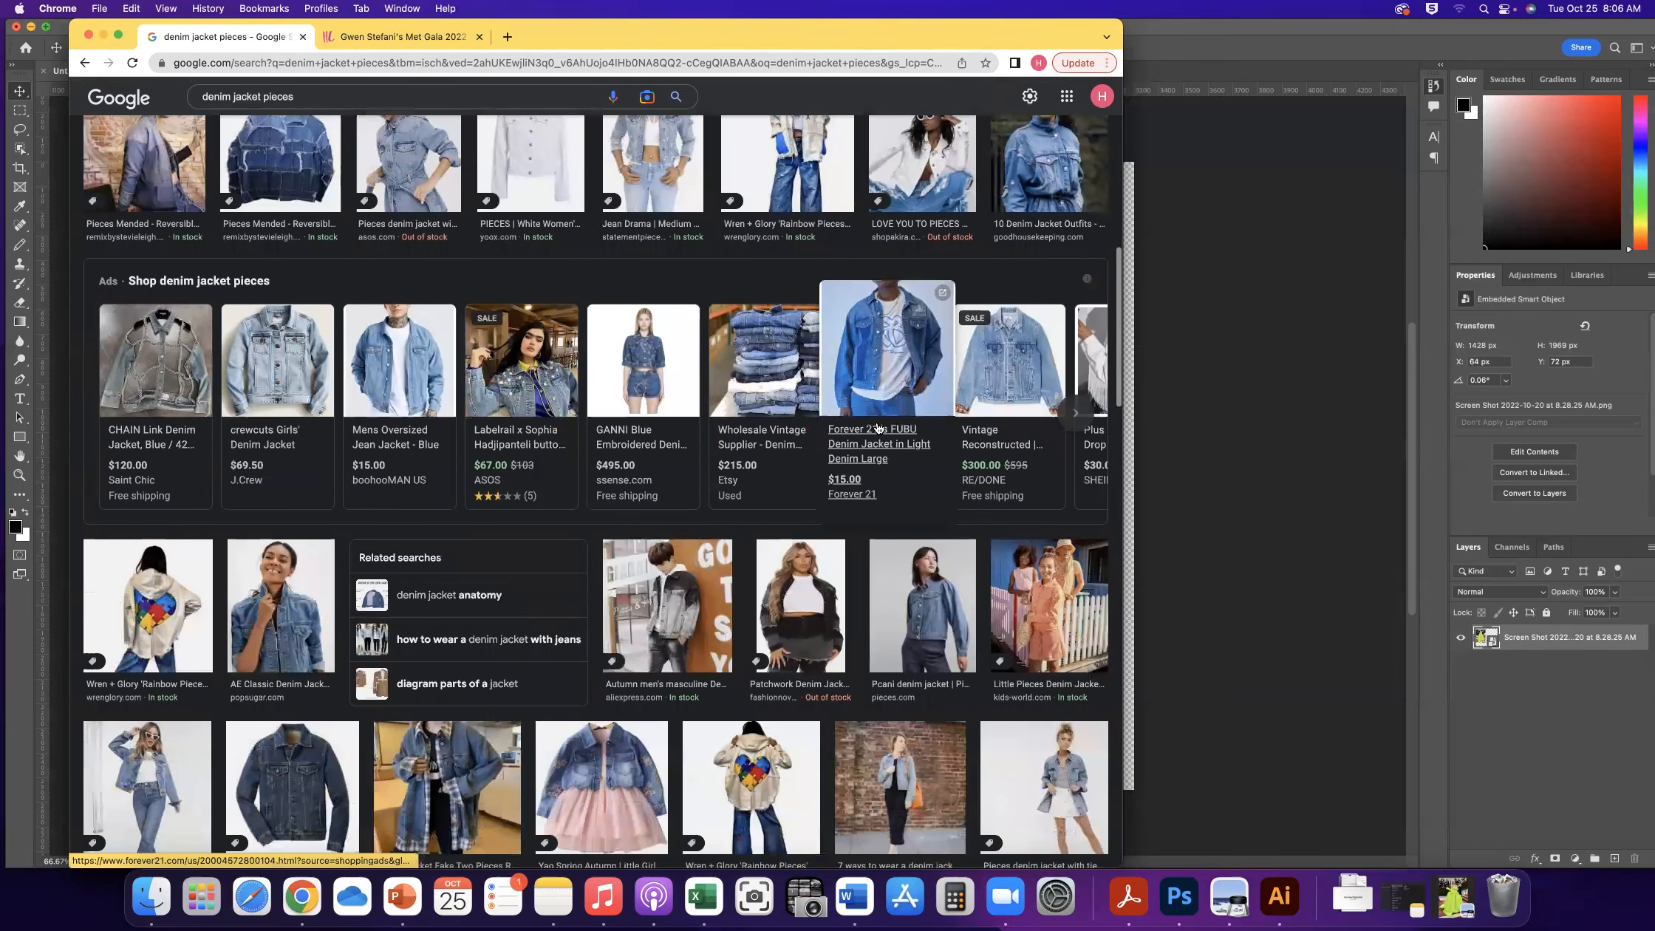
scroll(877, 427, down, 4)
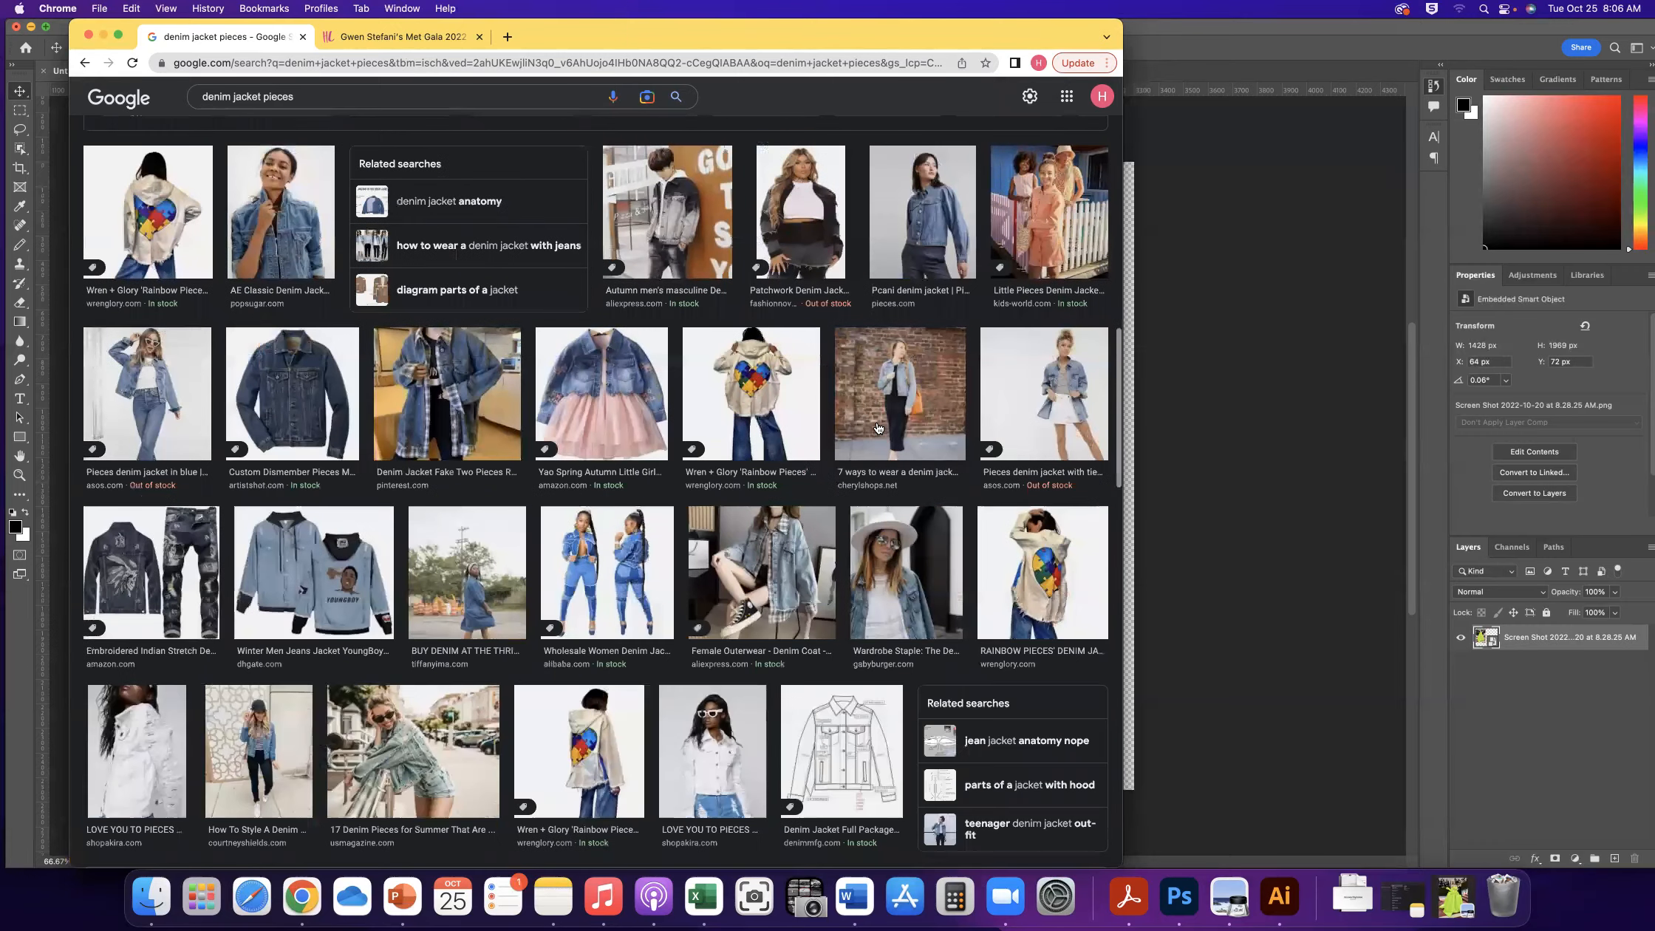
scroll(877, 427, up, 10)
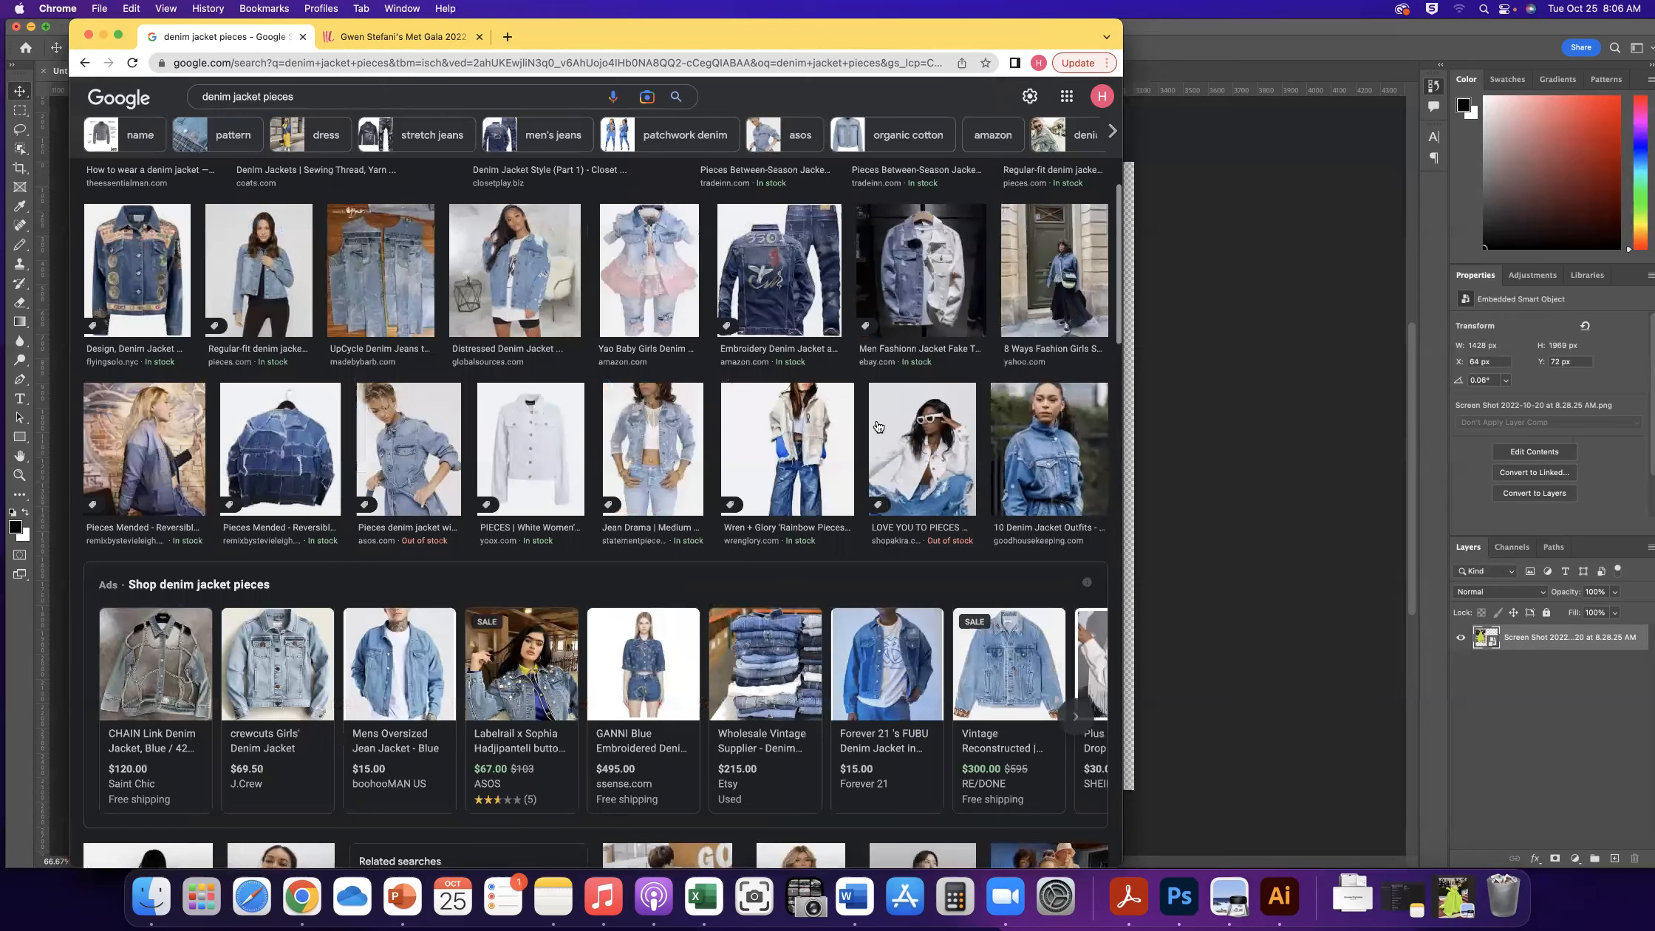
scroll(876, 423, up, 7)
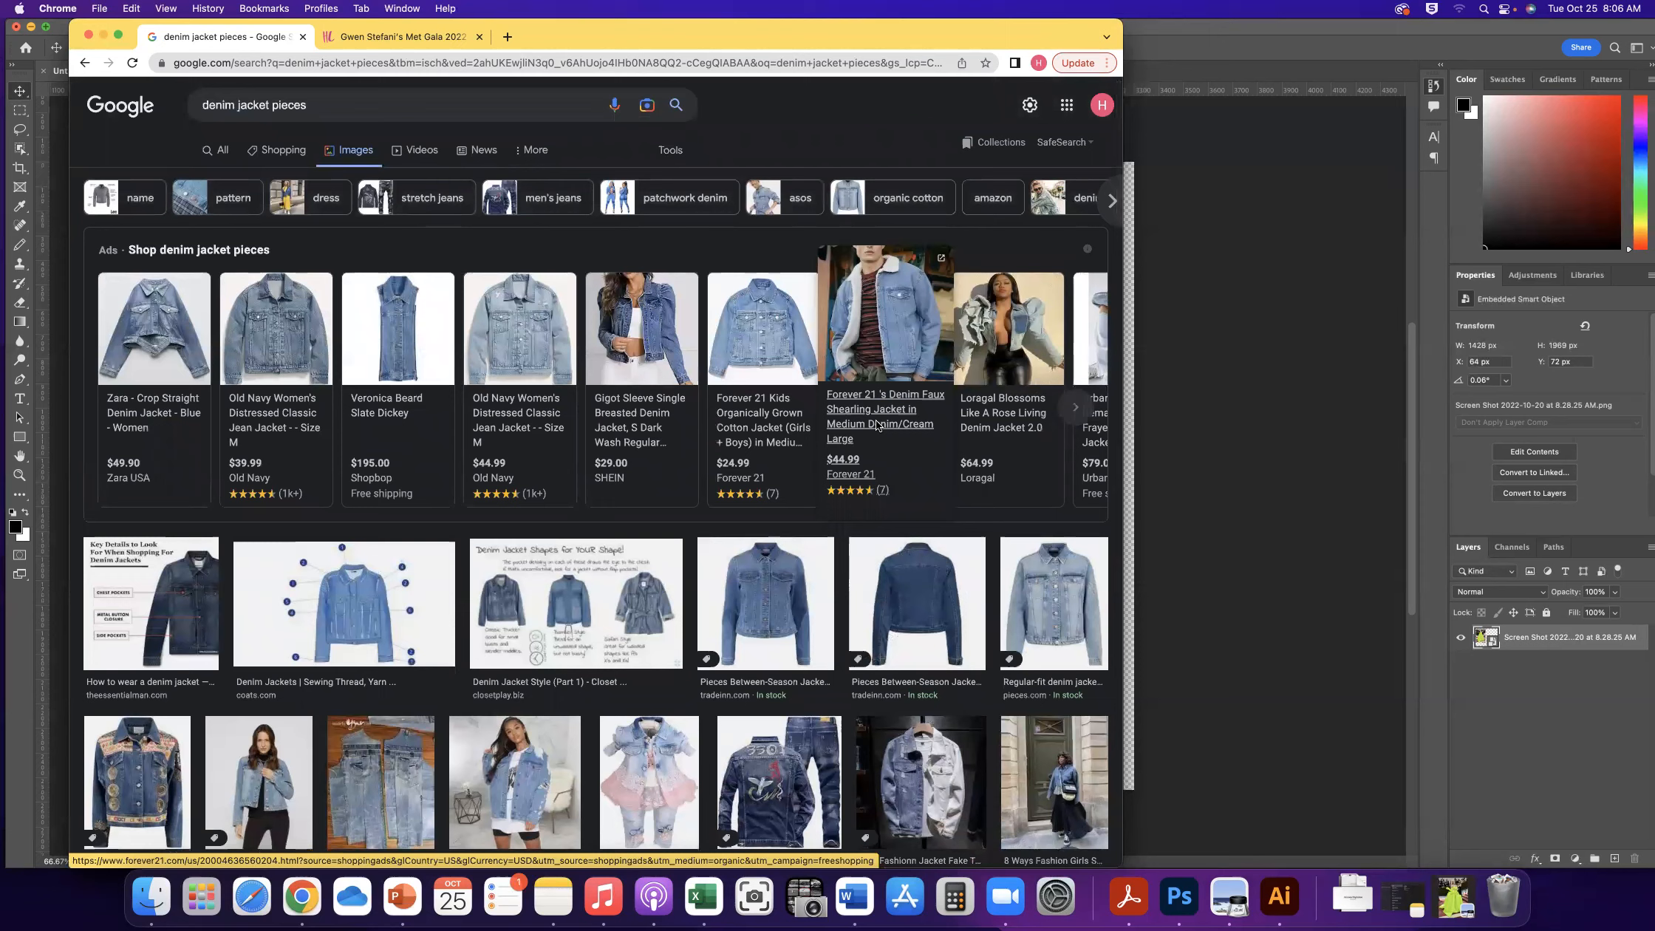
Return to the "denim jacket" results and open the related light blue Zara "DENIM JACKET" image in the preview
click(83, 64)
scroll(845, 431, down, 1)
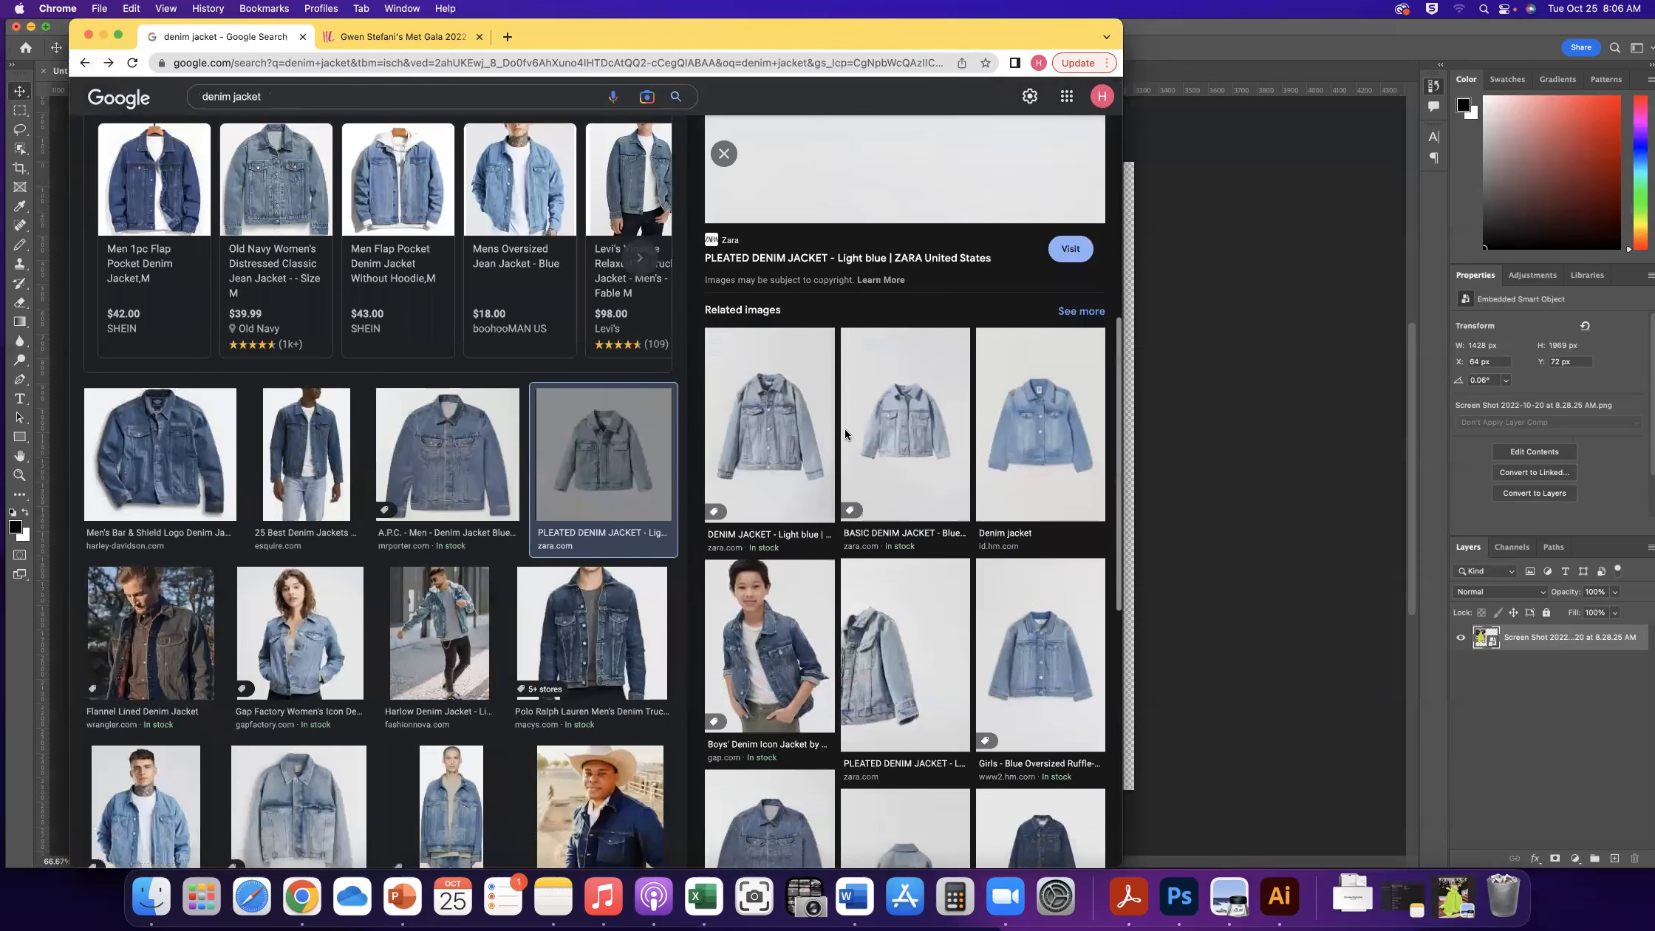
scroll(844, 429, down, 2)
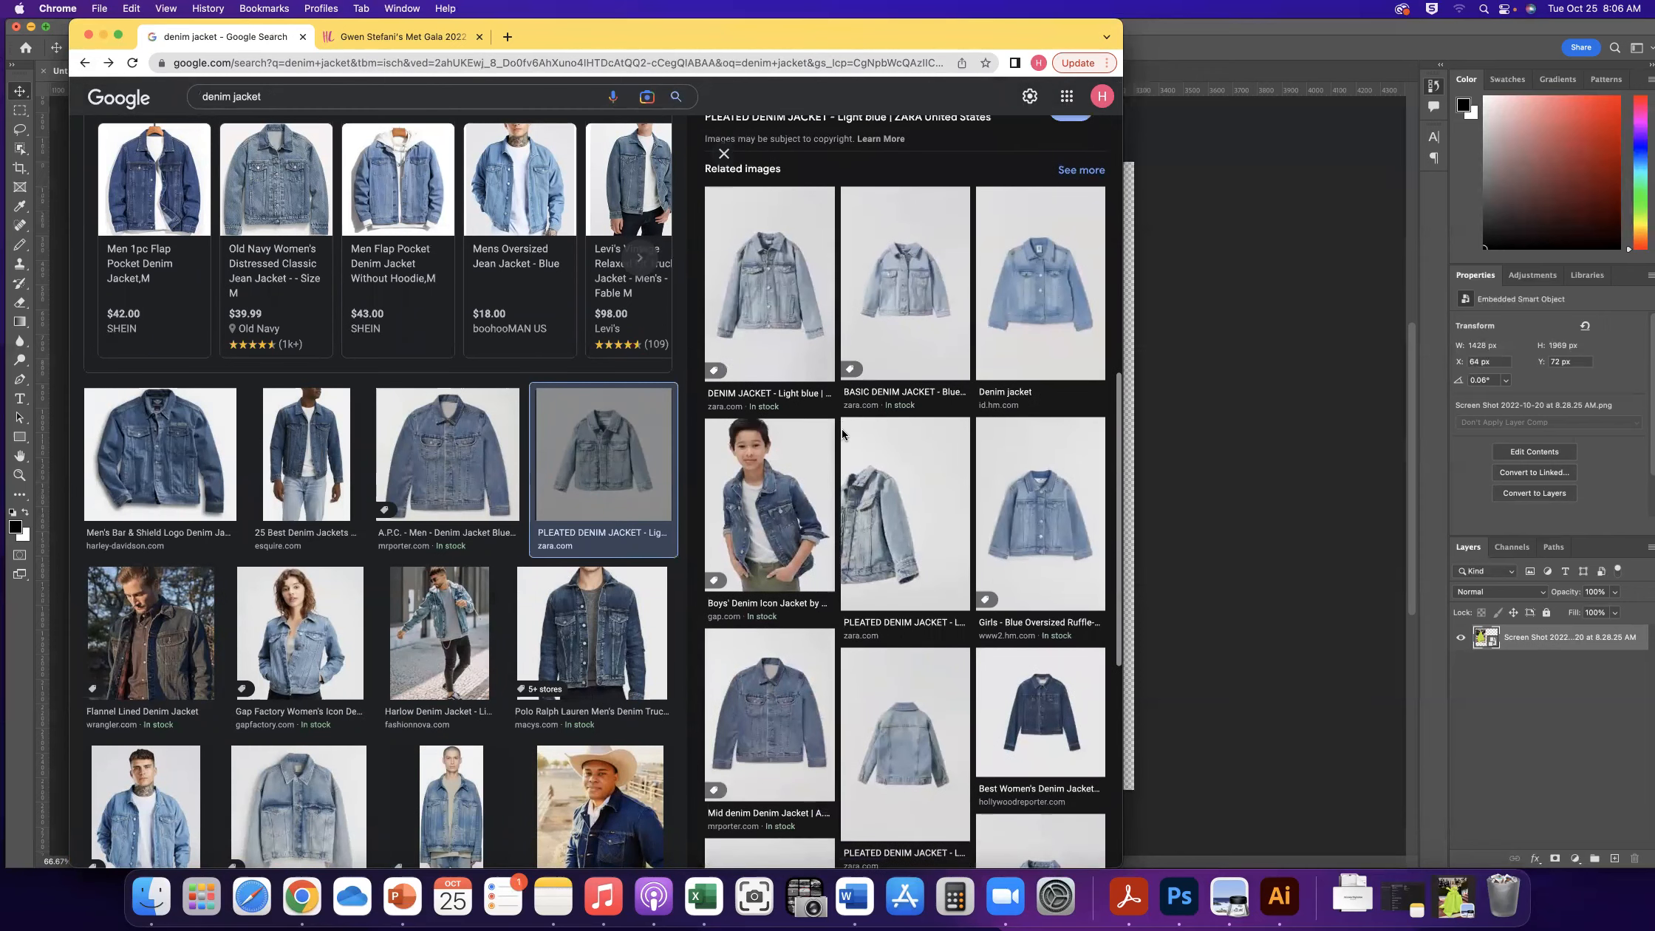
scroll(842, 427, up, 4)
click(774, 514)
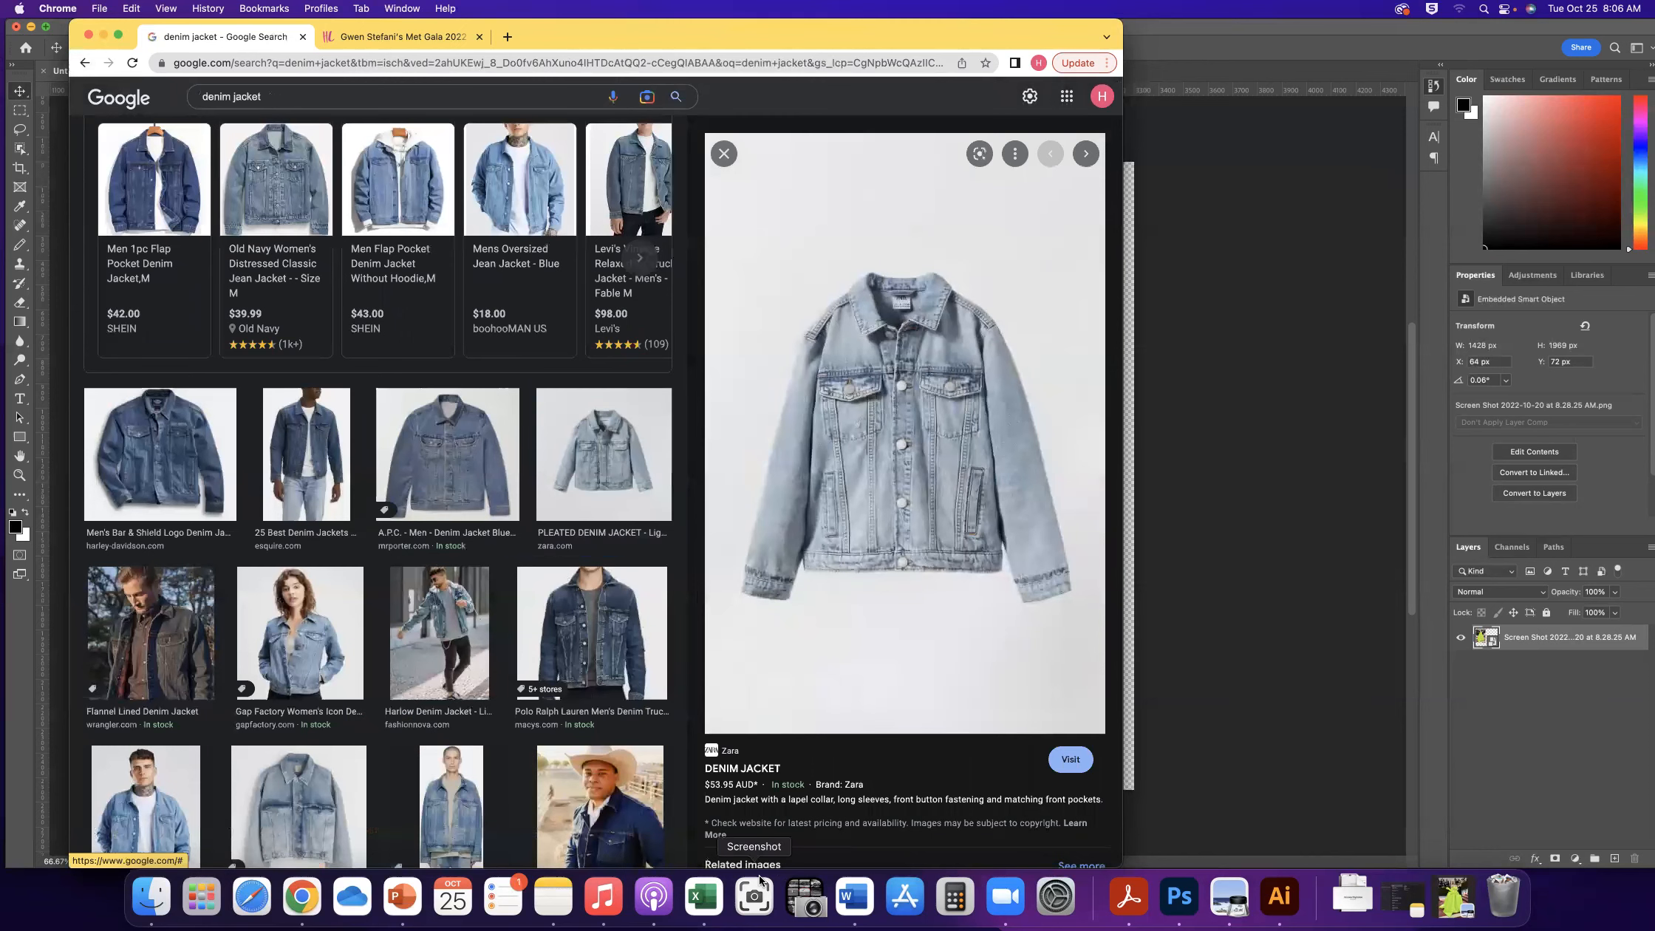
Shift the browser window slightly lower and open the previewed jacket image in Google Lens
drag(573, 28, 585, 53)
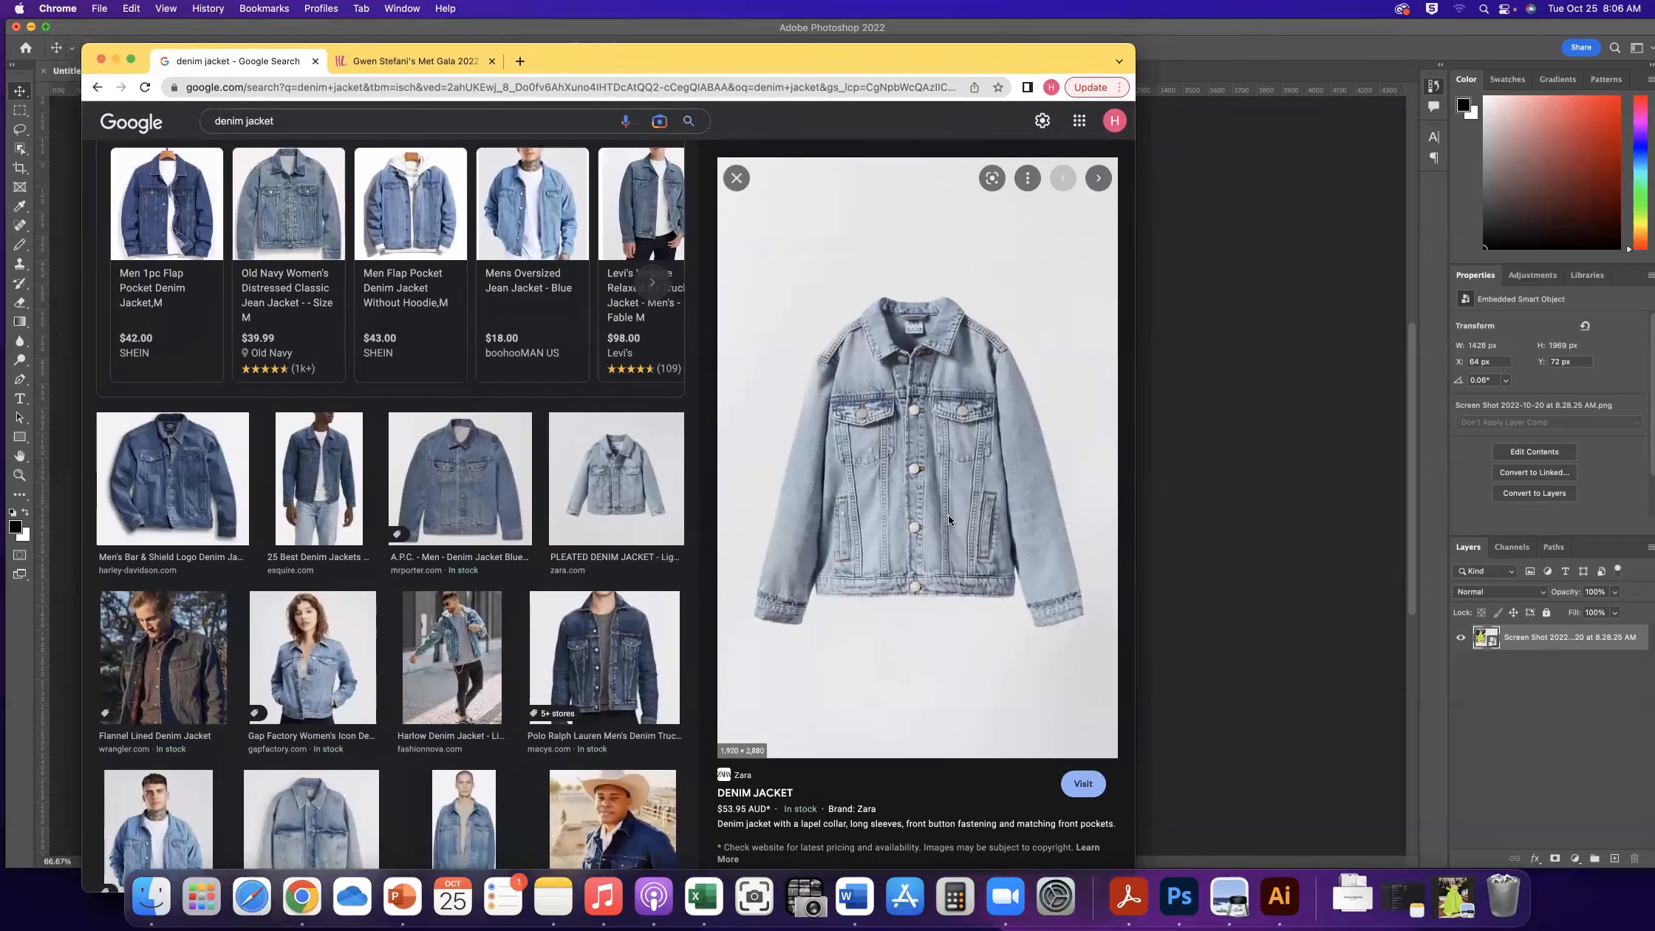
mouse_move(918, 477)
mouse_down()
mouse_move(949, 419)
mouse_move(930, 450)
mouse_up()
drag(959, 369, 1200, 9)
drag(954, 399, 1250, 5)
drag(903, 452, 551, 286)
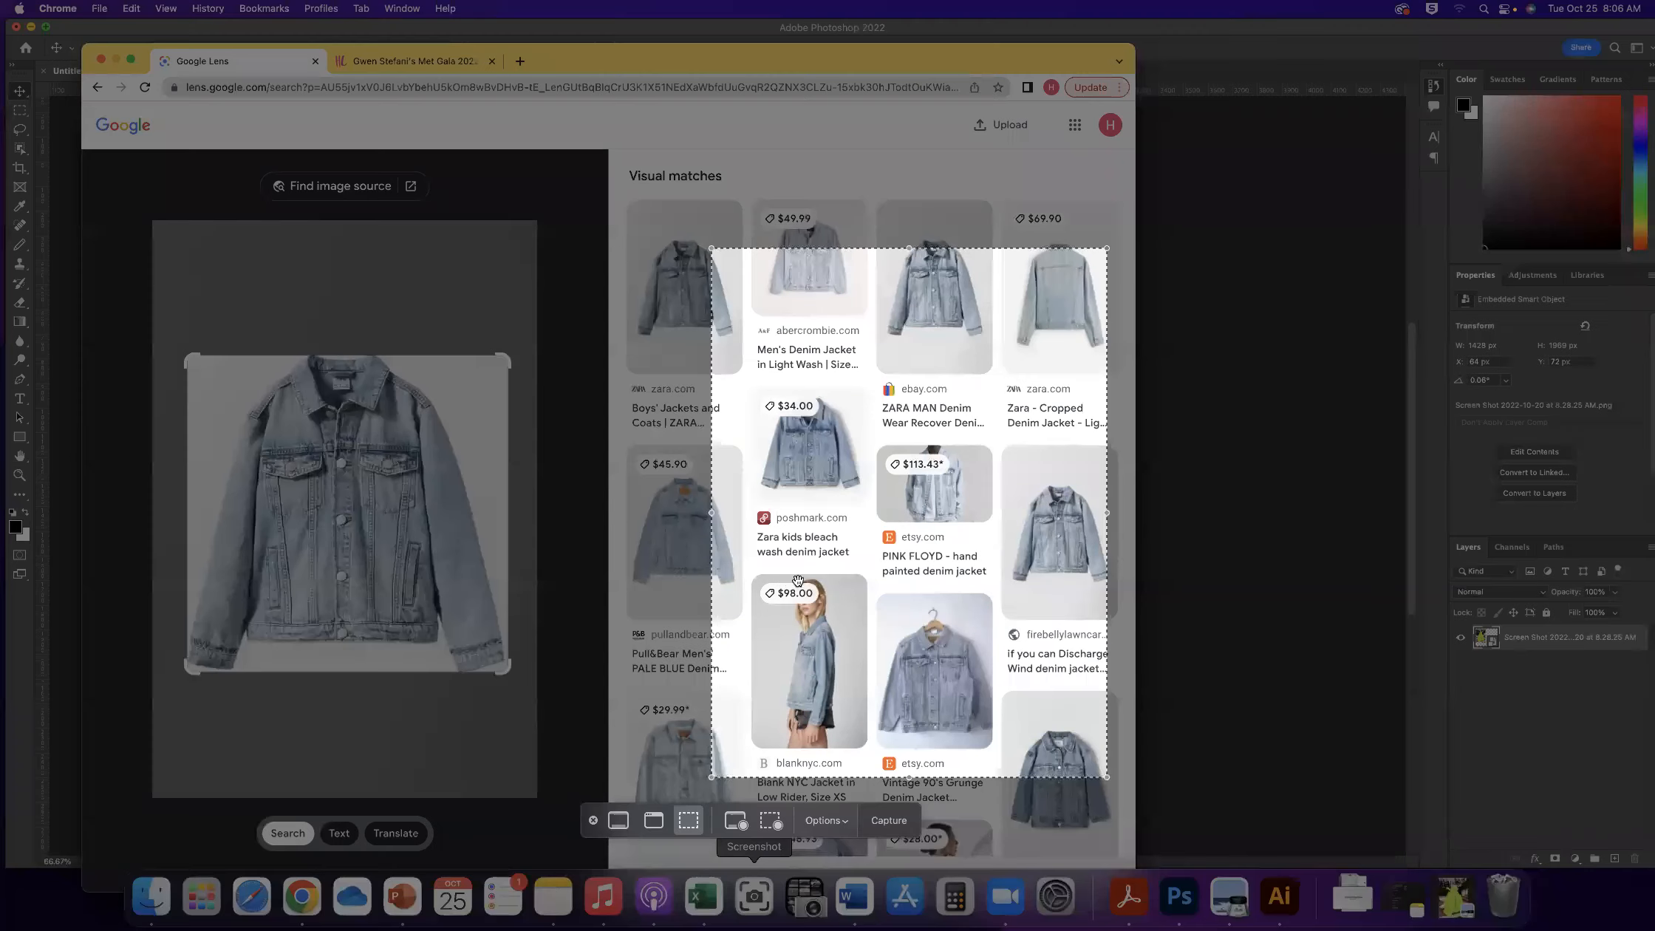
Fit the screenshot selection tightly around the denim jacket picture in Google Lens and capture it
drag(797, 582, 284, 568)
drag(381, 273, 378, 355)
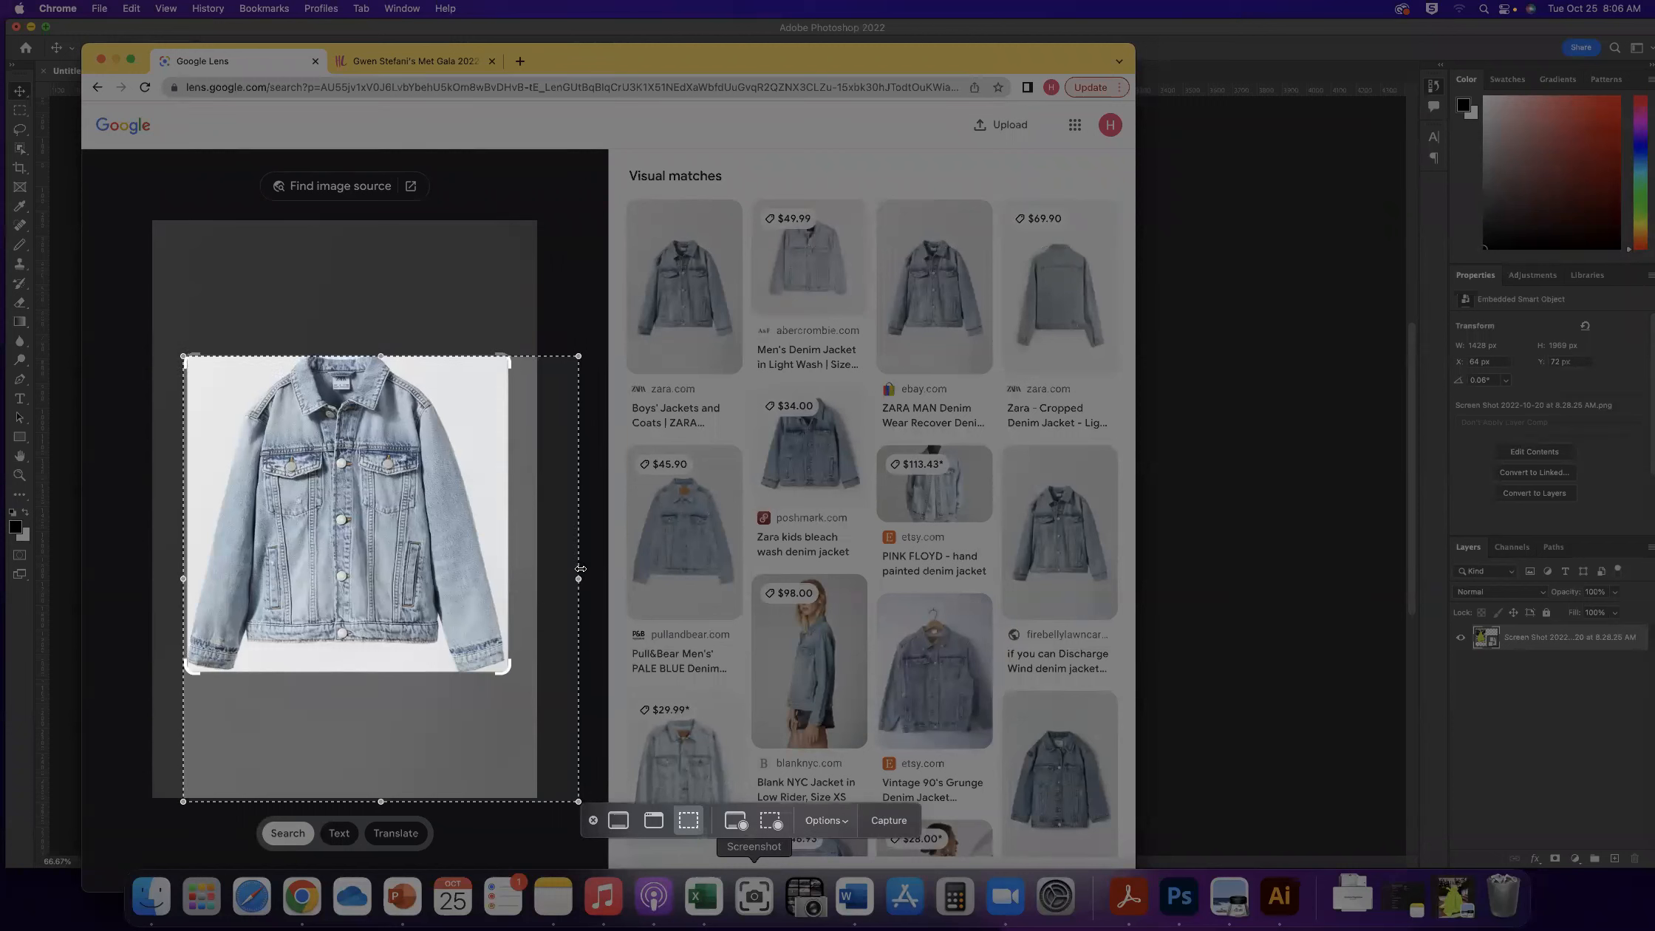
drag(580, 578, 507, 578)
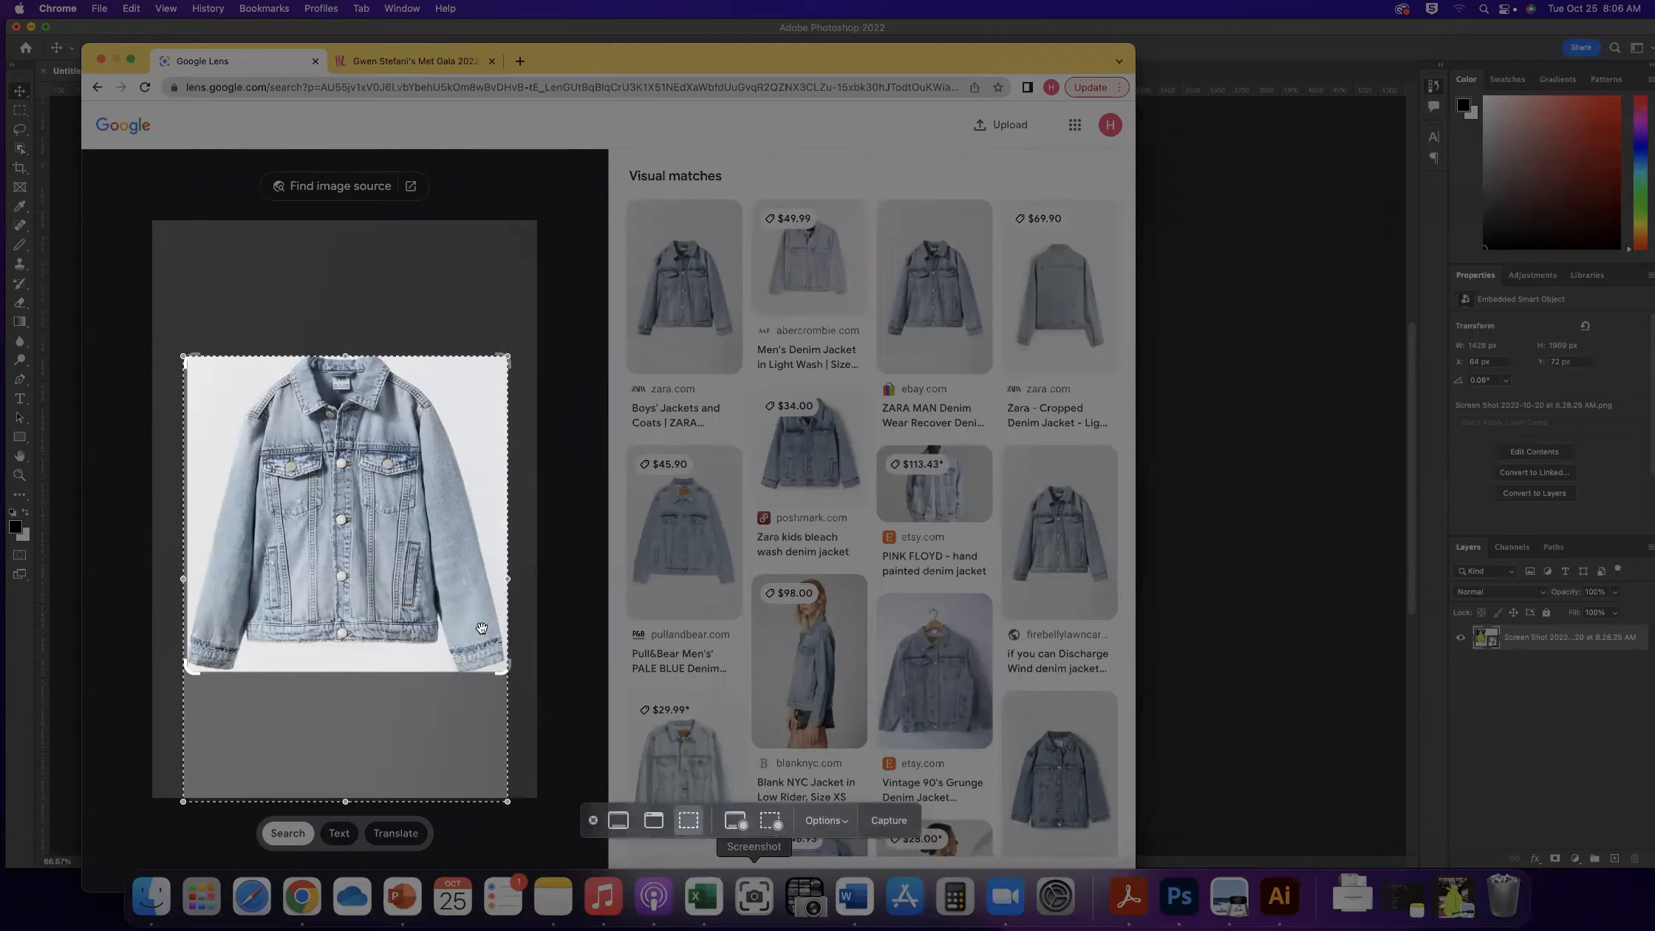
drag(352, 802, 366, 671)
drag(185, 513, 188, 513)
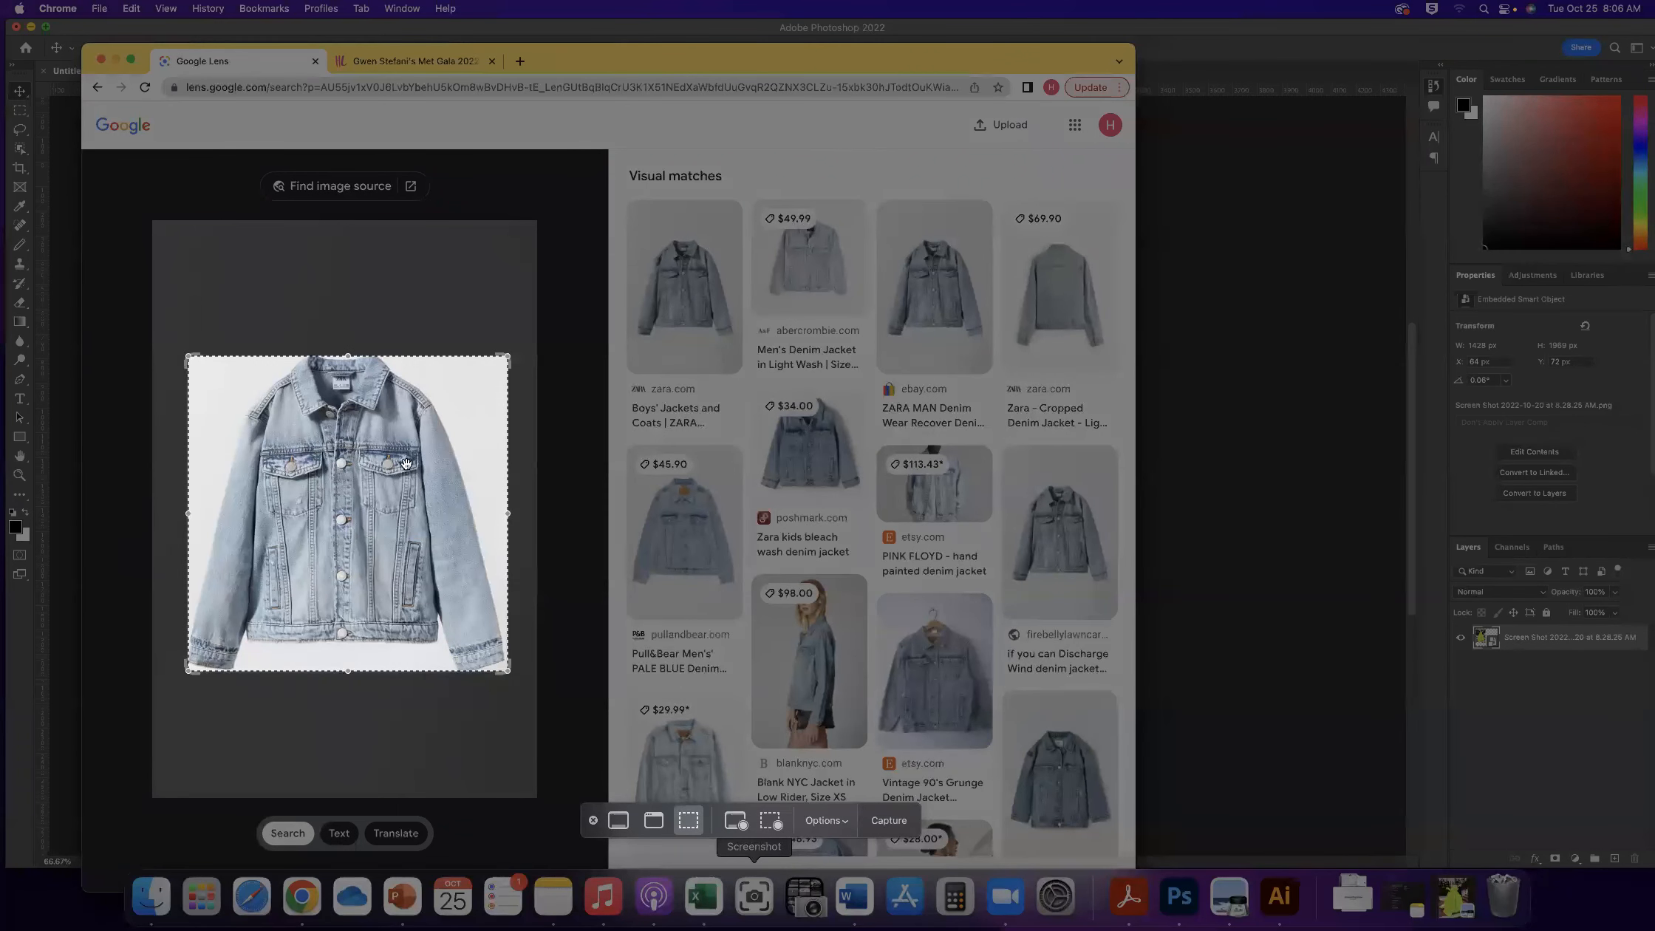
click(888, 821)
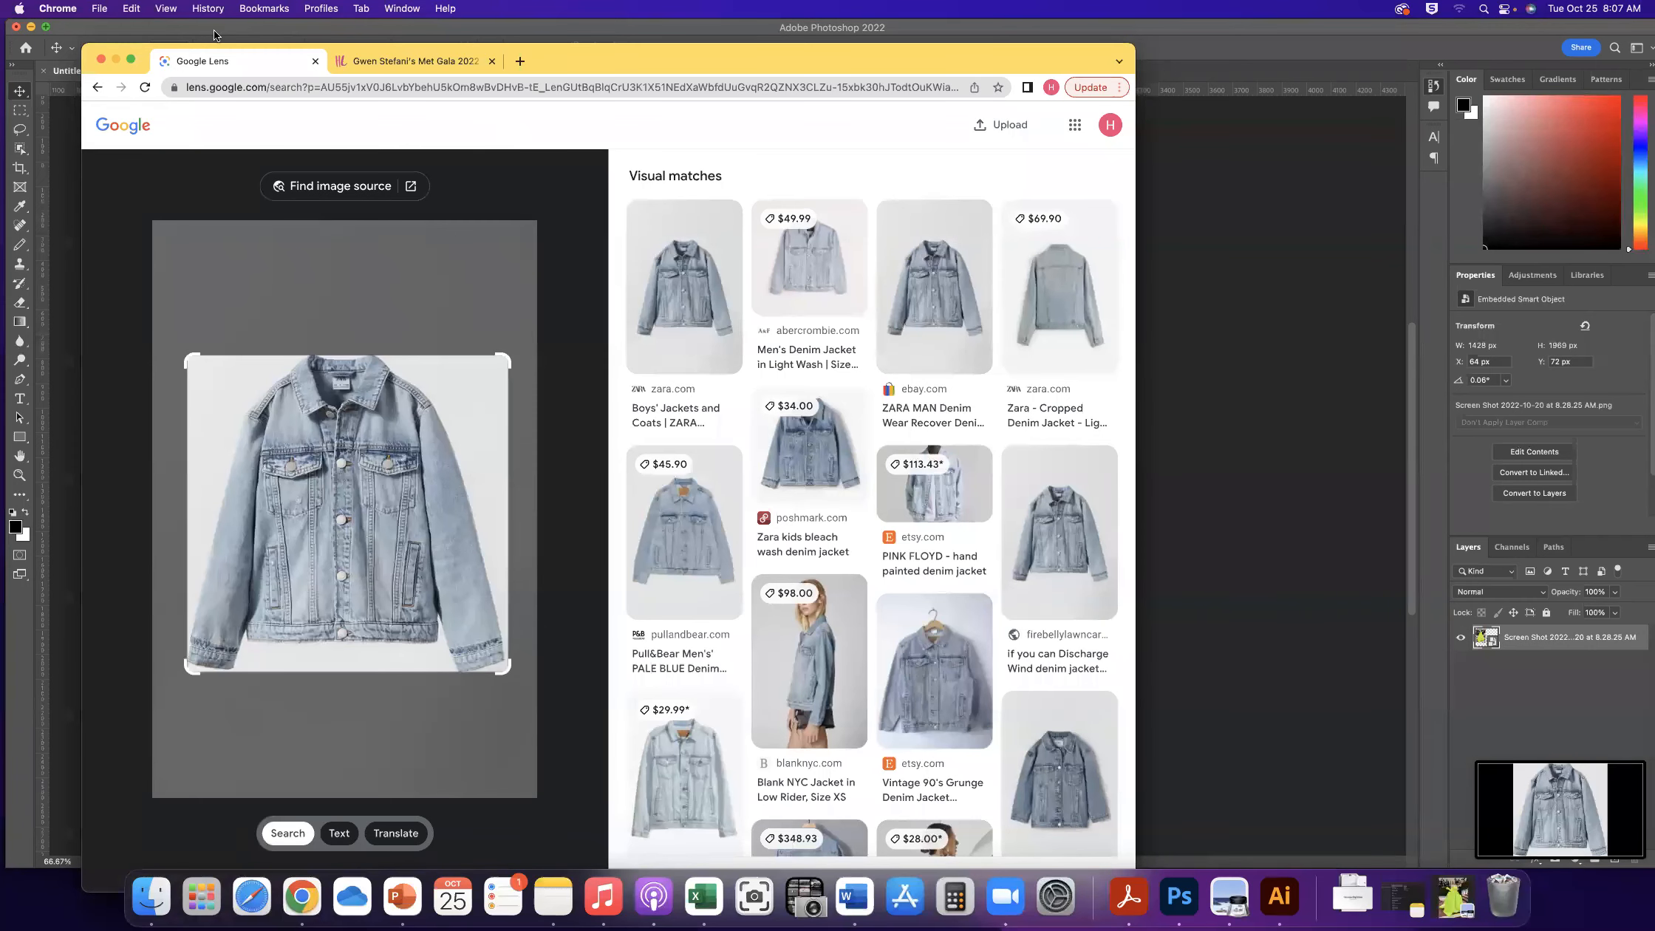
Minimize Chrome, switch to Photoshop and place the recent file "Screen Shot 2022-10-25 at 8.06.59 AM" as an embedded image
click(116, 59)
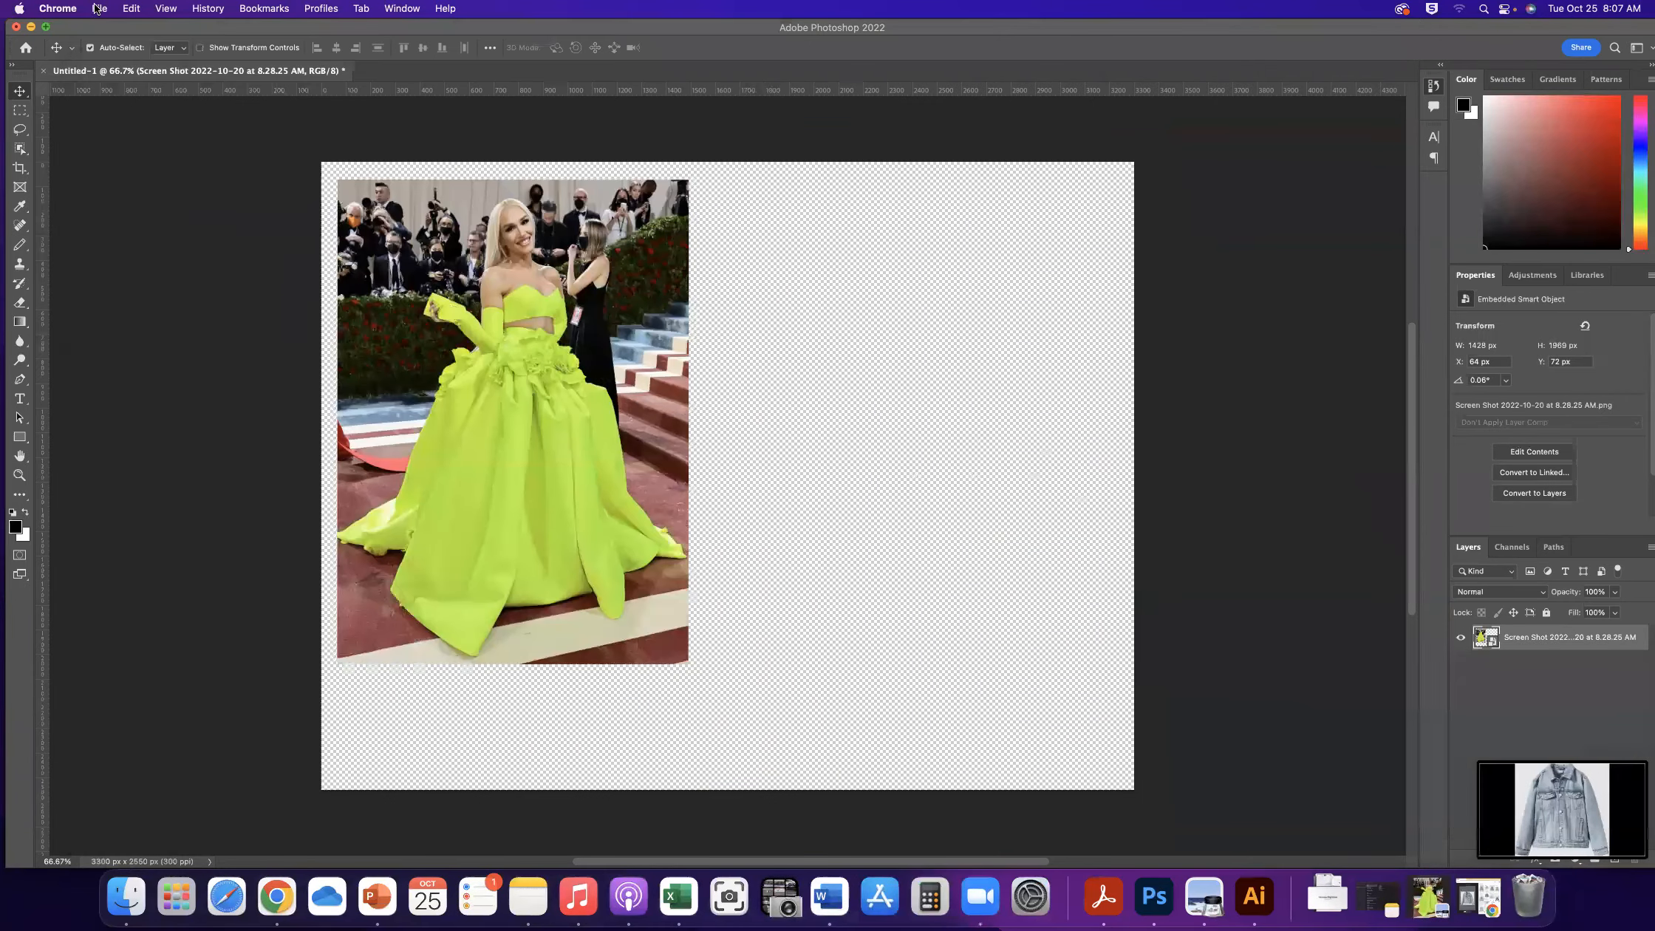
click(98, 9)
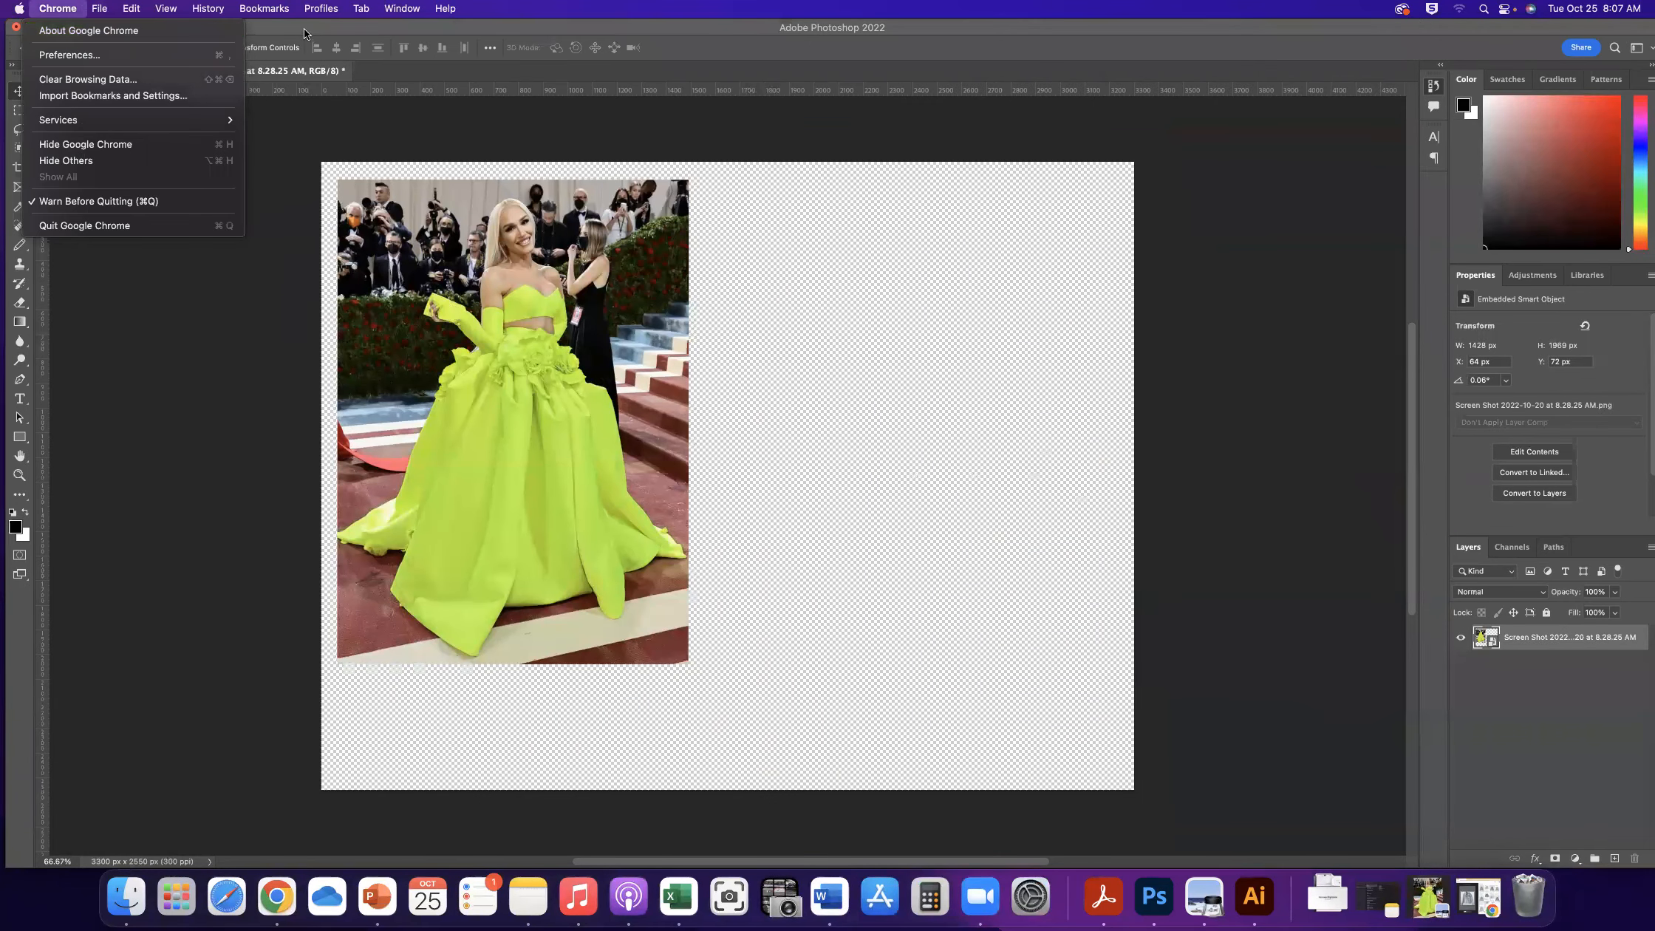
click(304, 28)
click(114, 11)
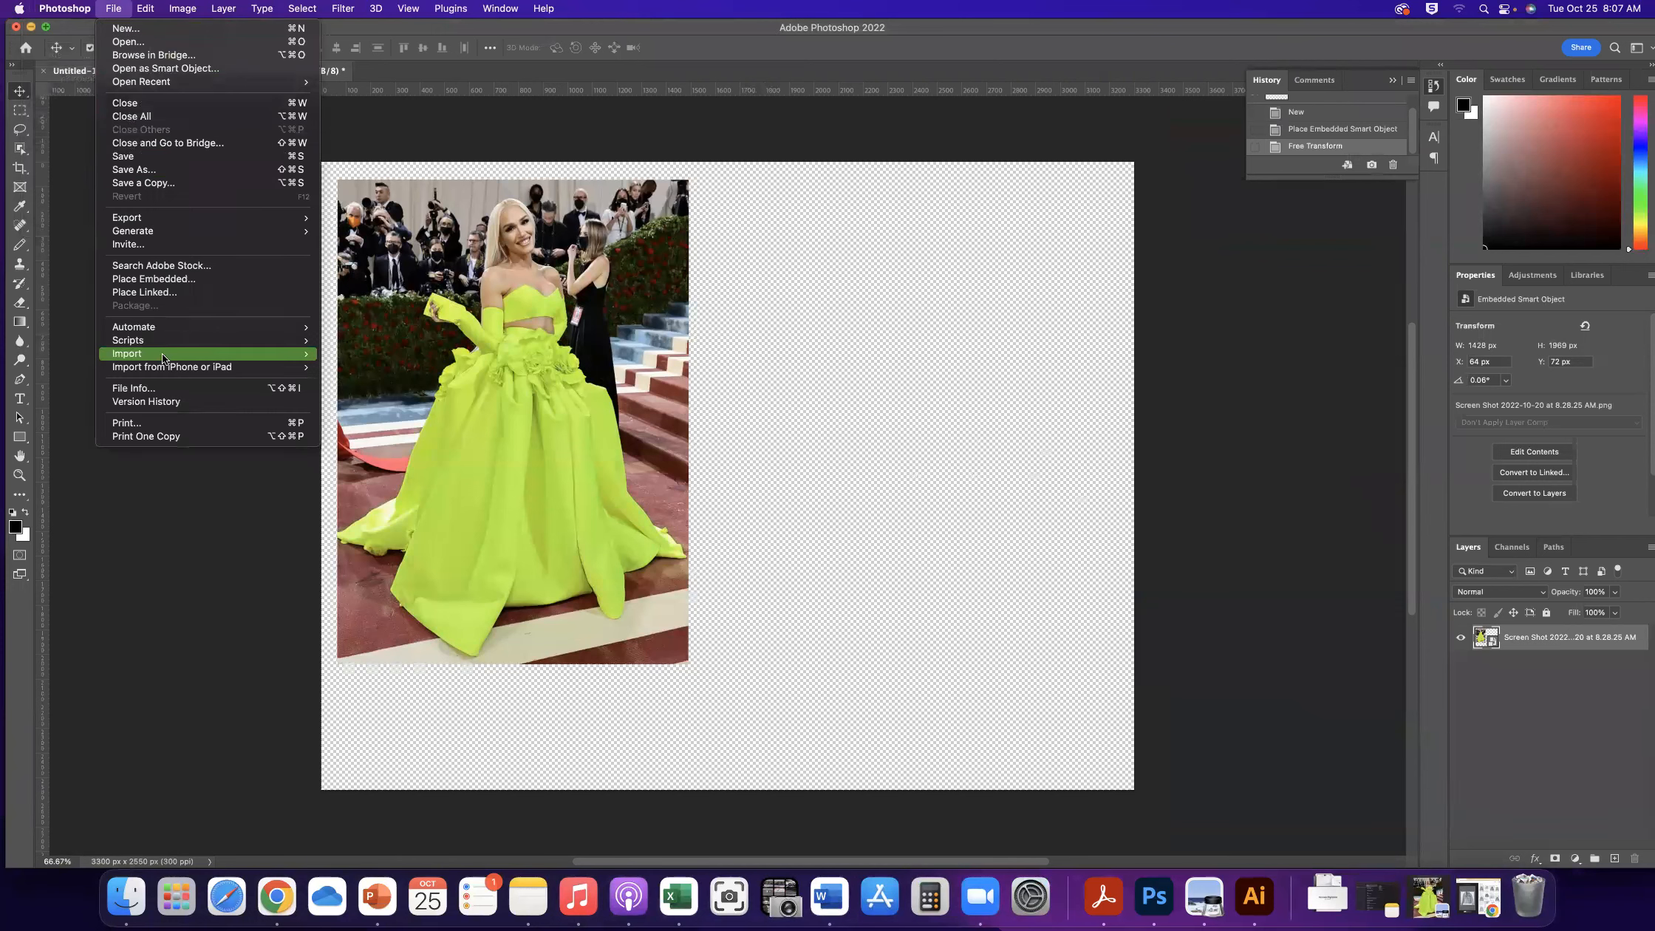
click(153, 279)
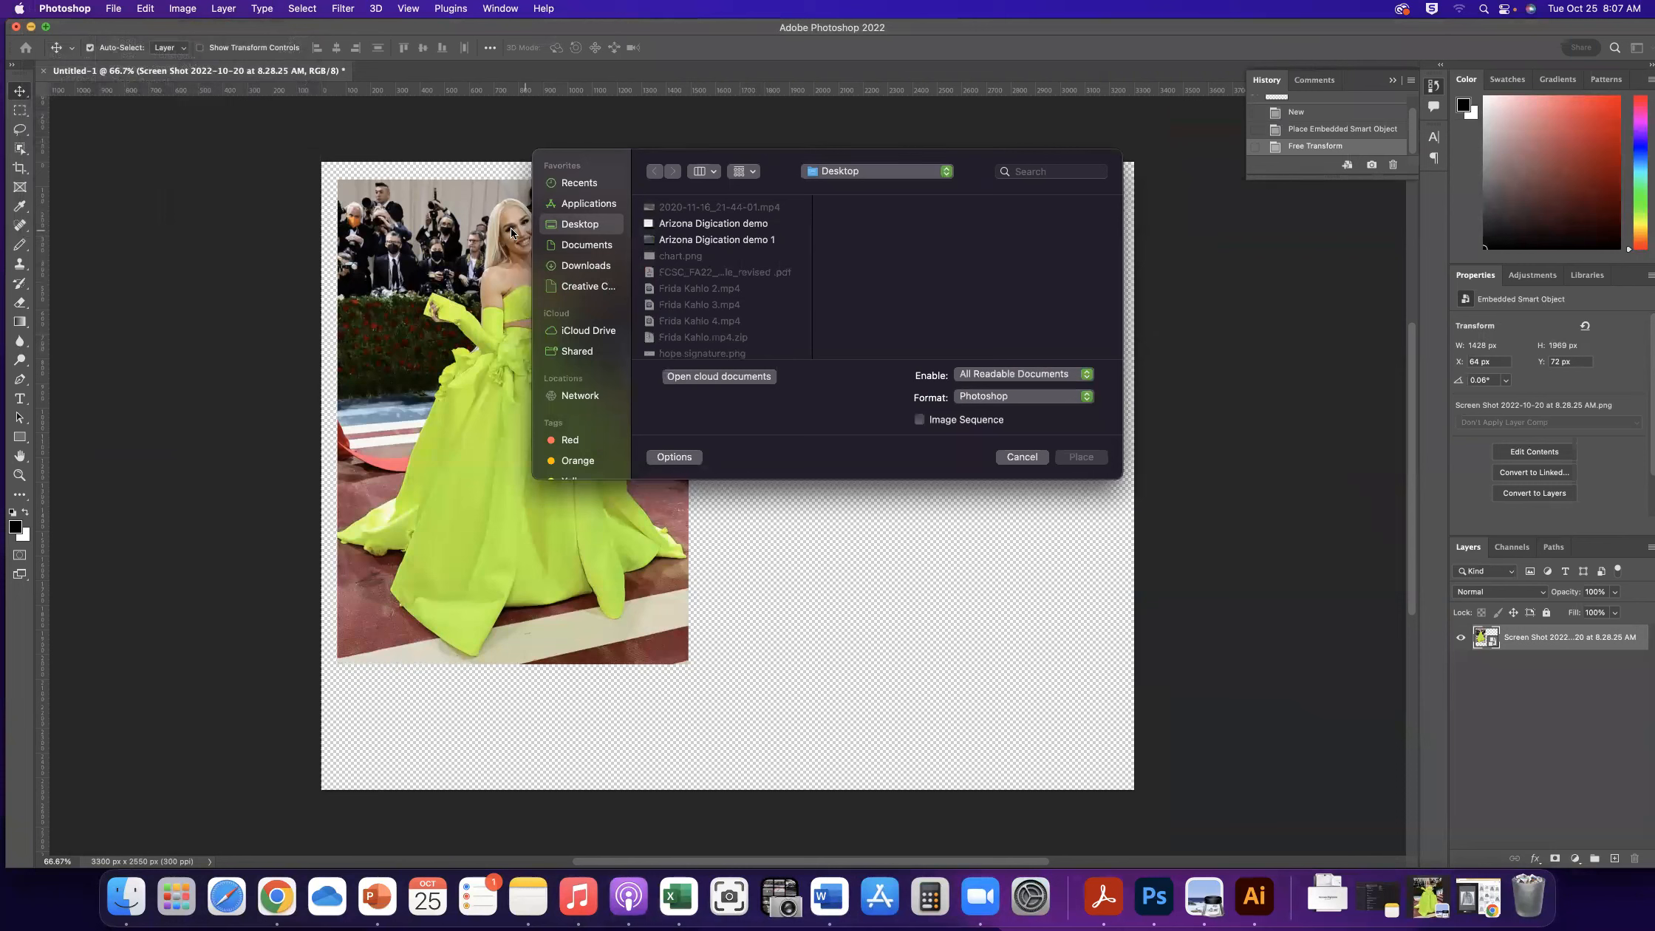
click(580, 184)
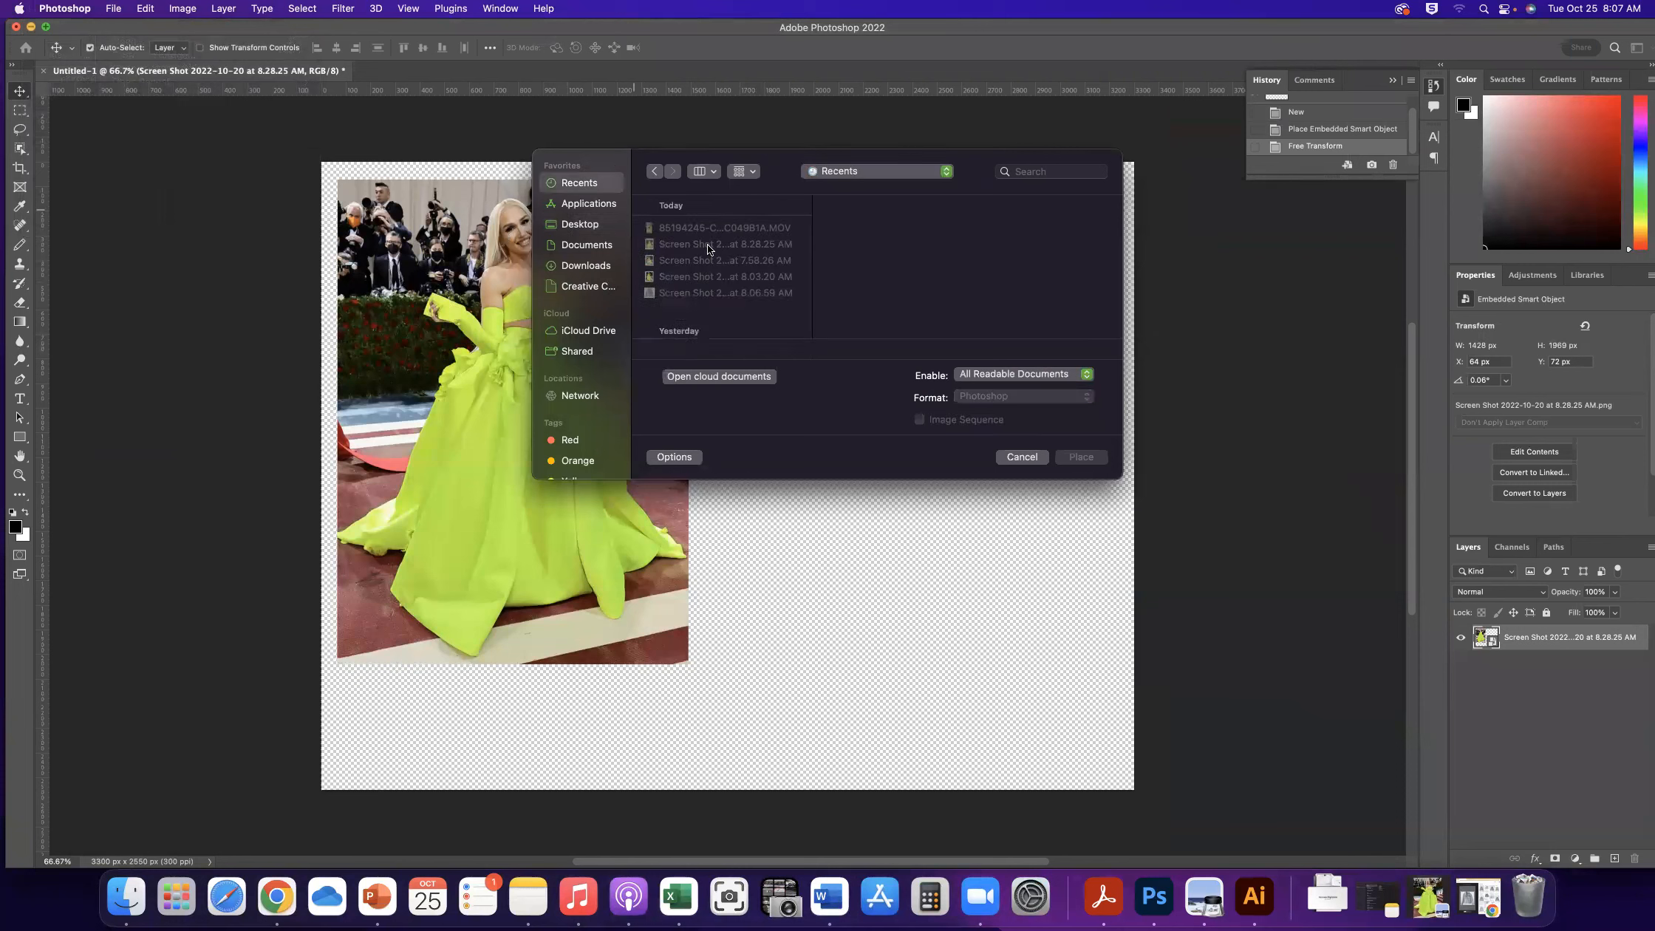
click(709, 292)
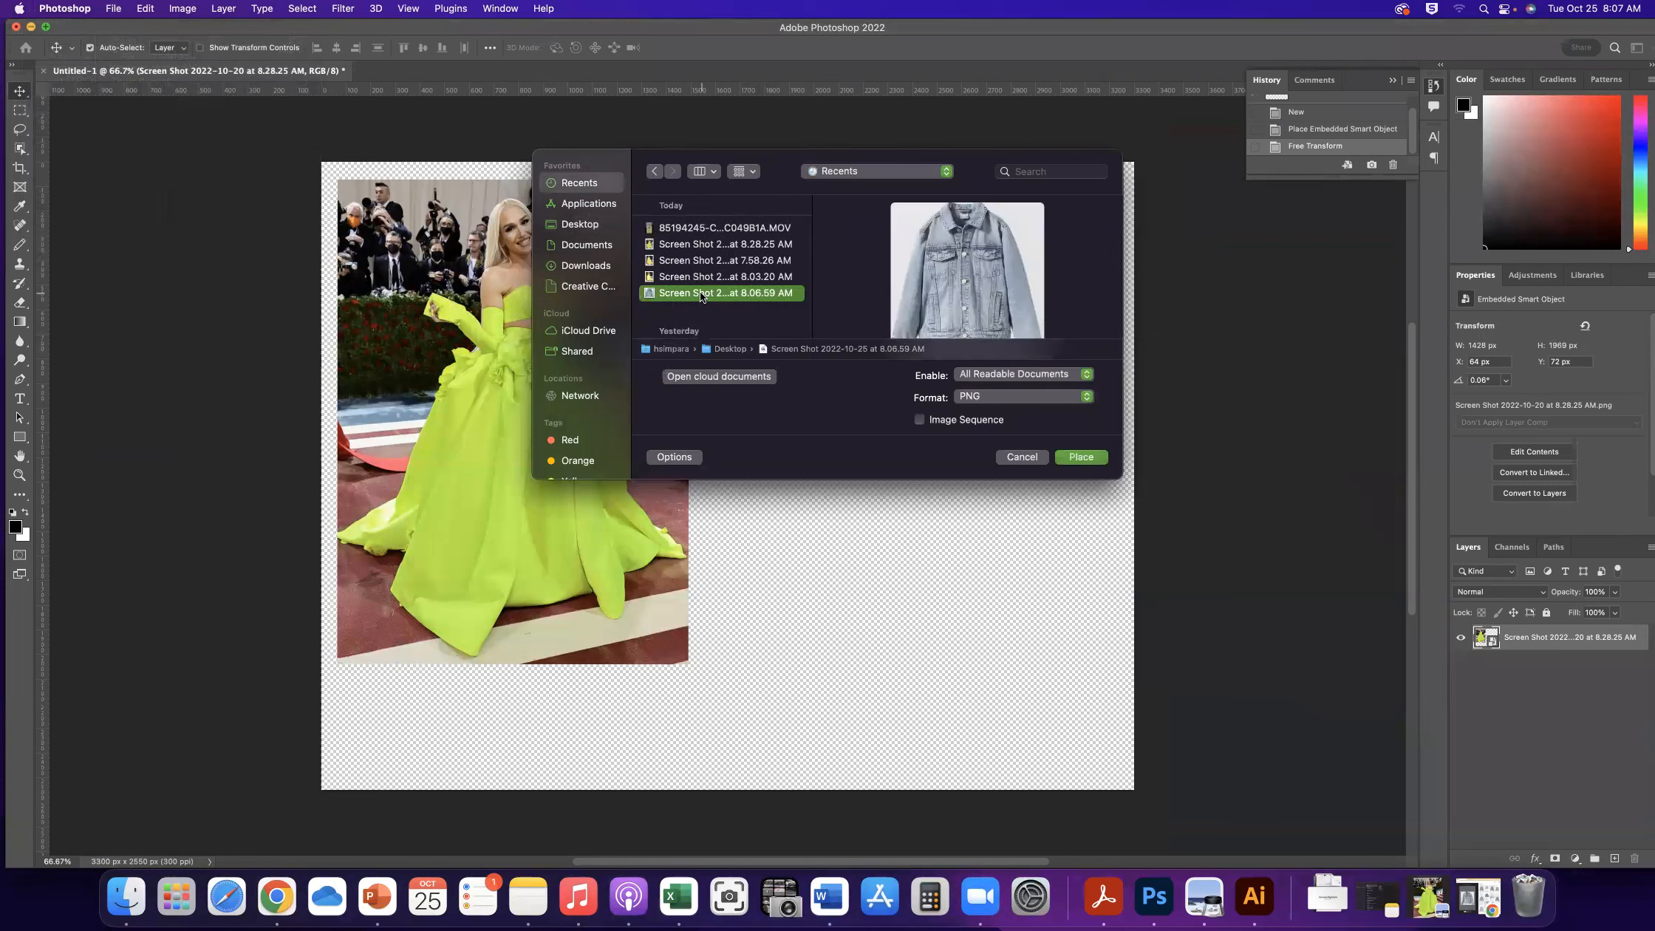
click(1091, 460)
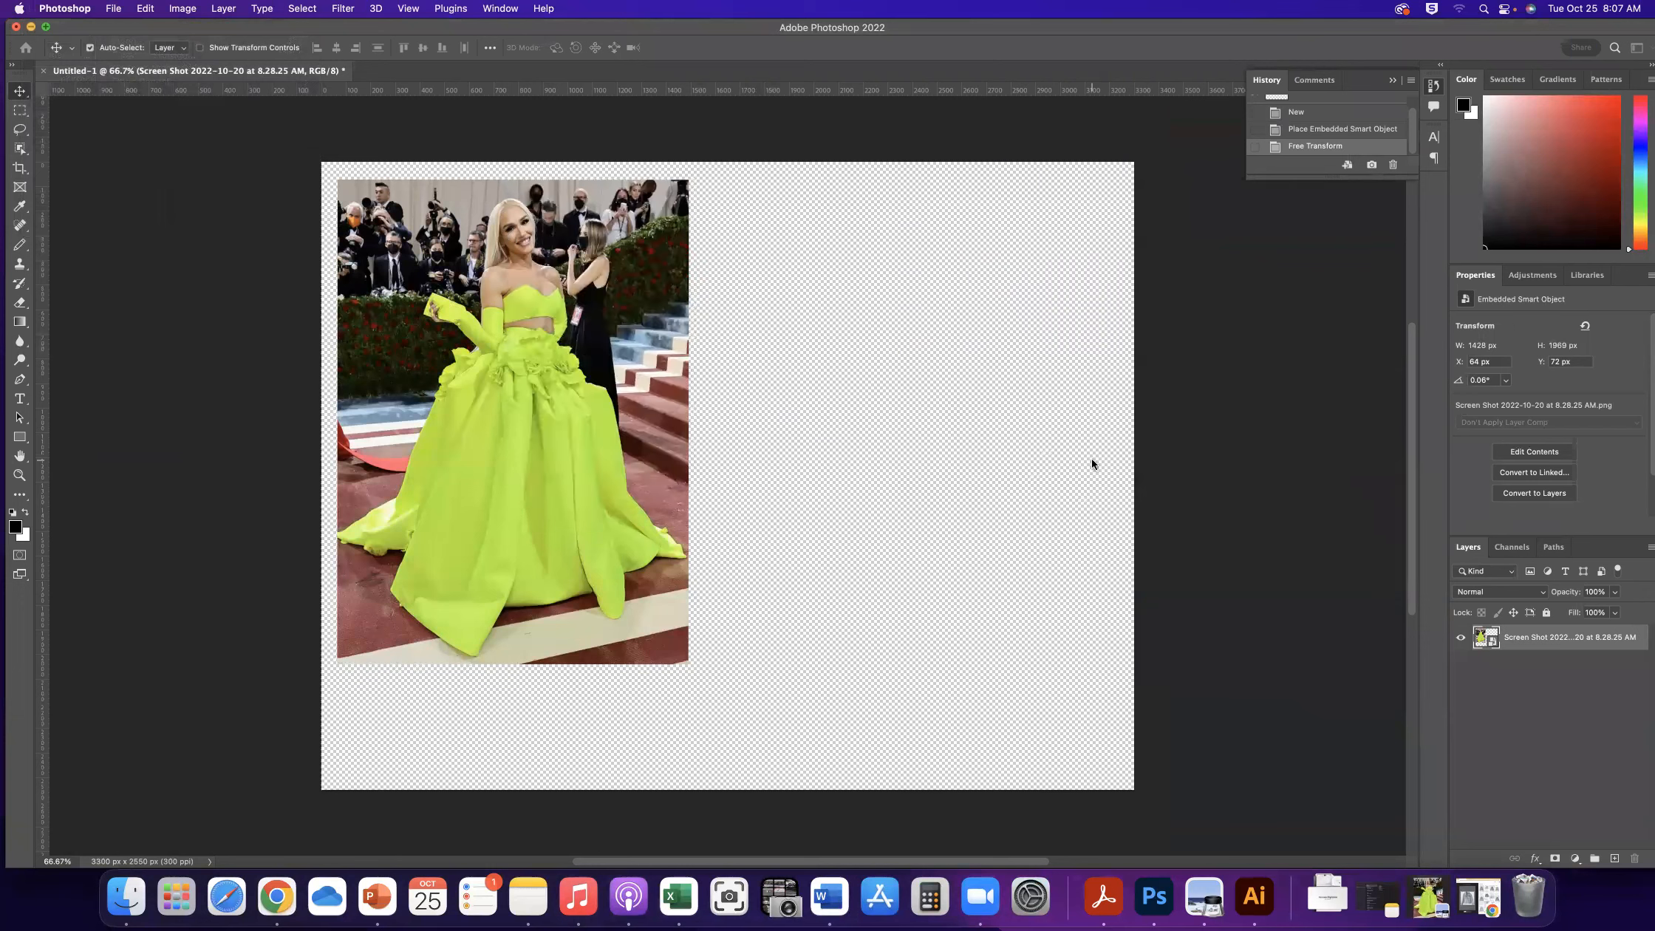
Position the placed jacket image beside the gown photo, aligned with its upper edge and the canvas's right edge, and commit the placement
drag(678, 417, 863, 339)
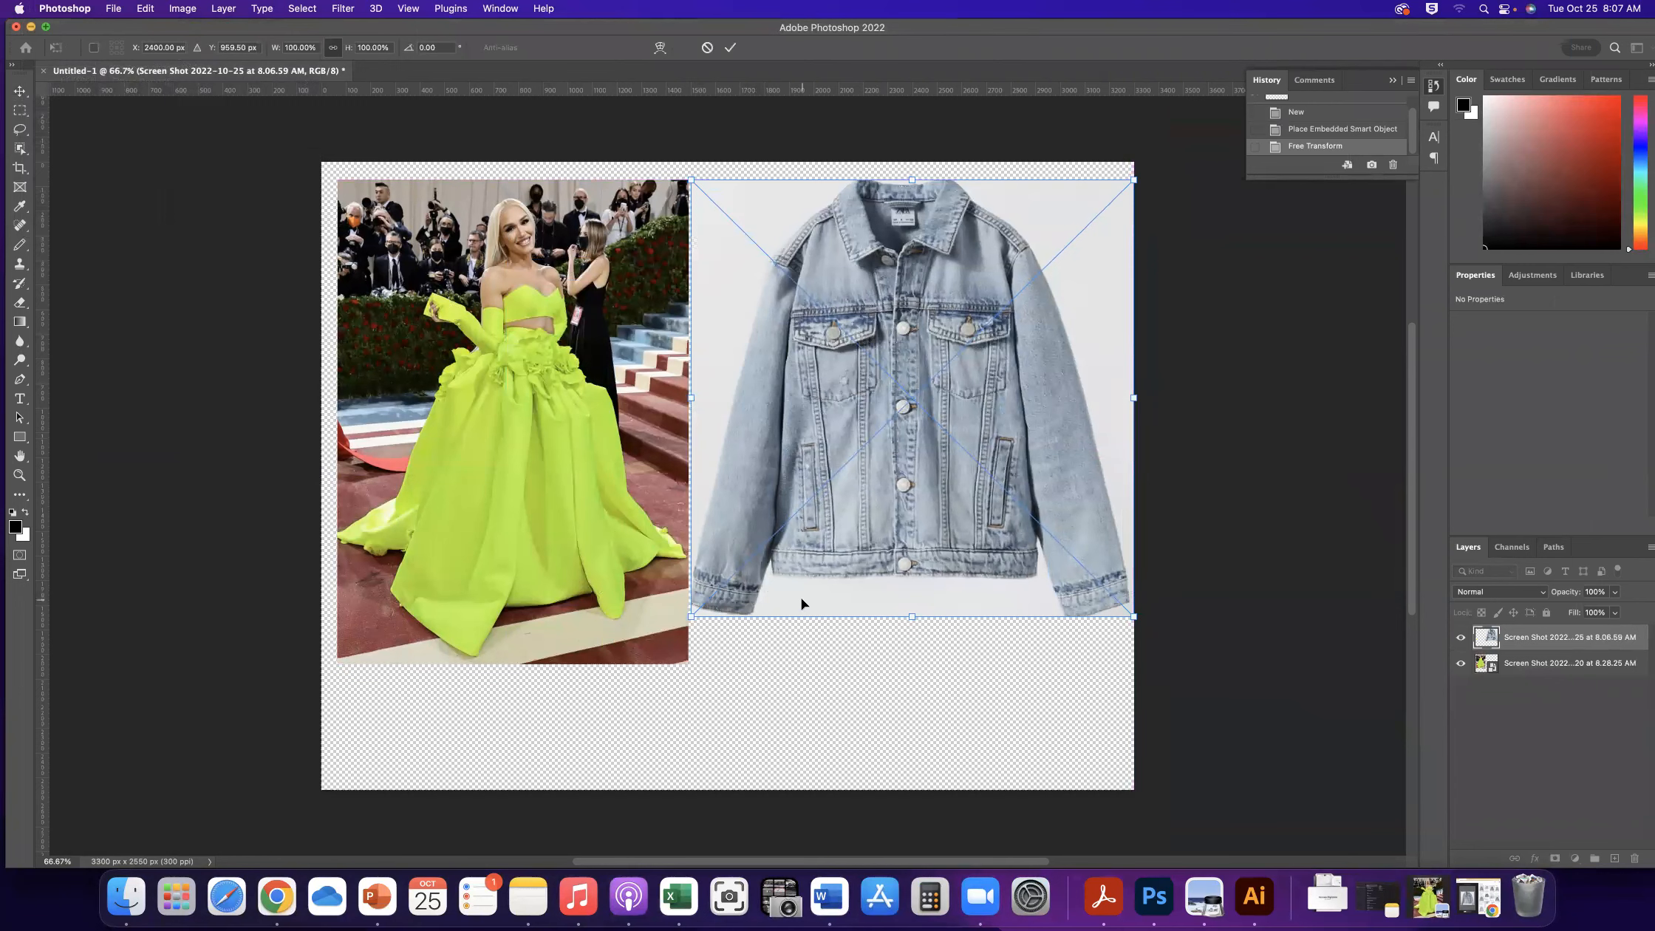
scroll(1086, 273, left, 3)
scroll(1086, 274, up, 1)
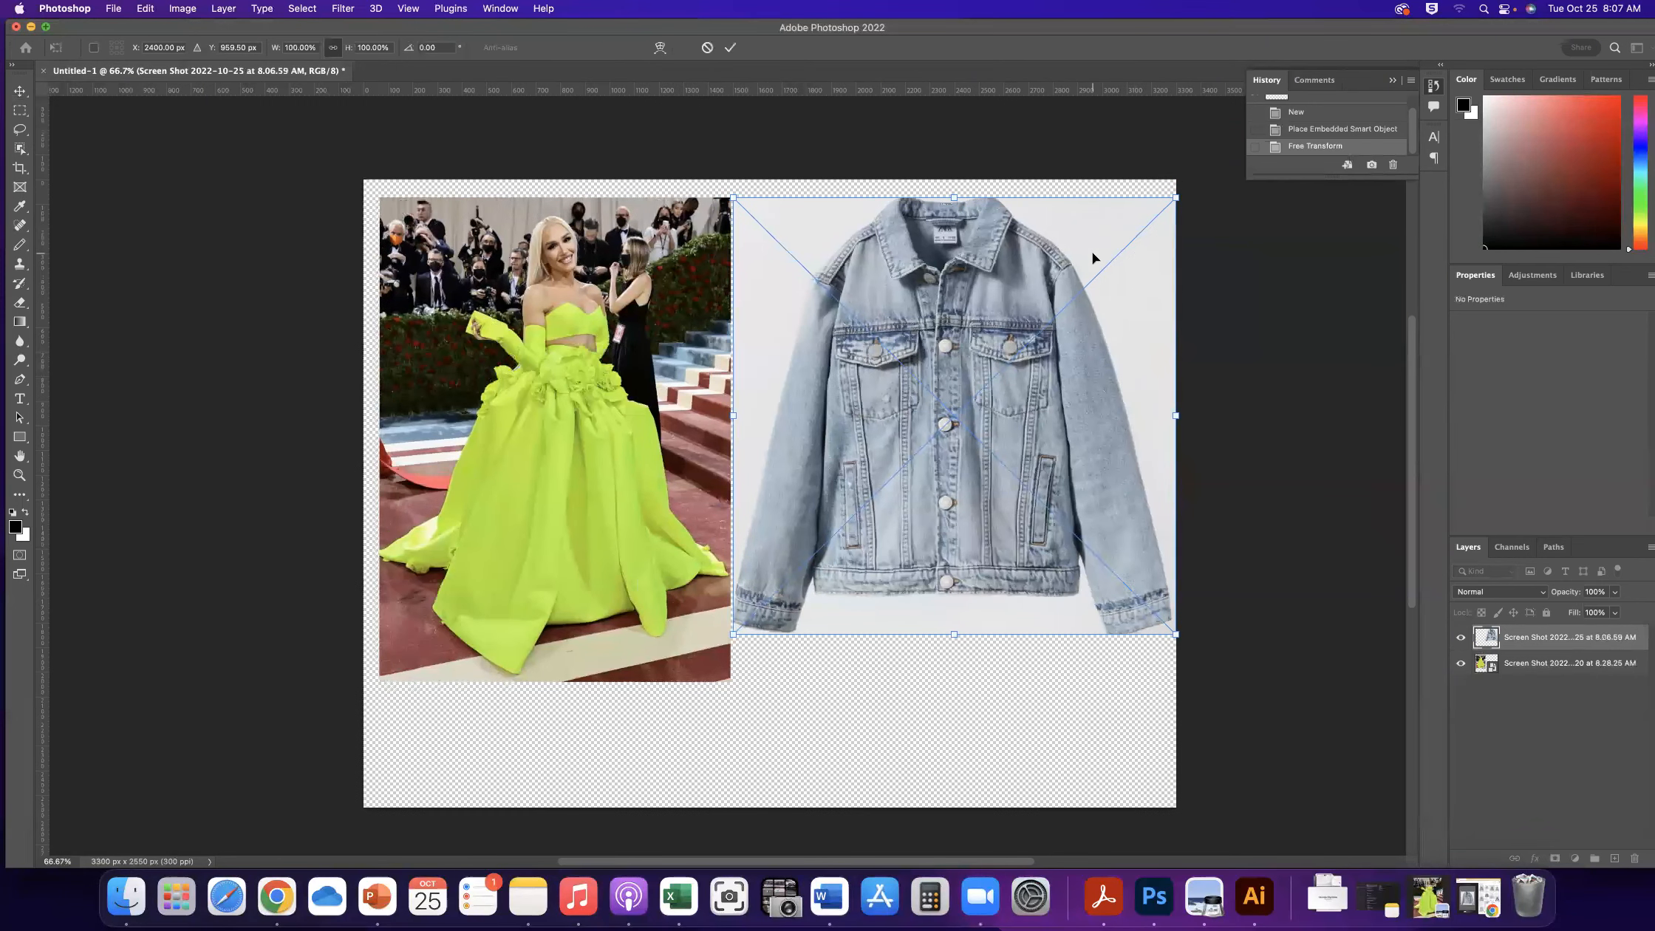
key(Return)
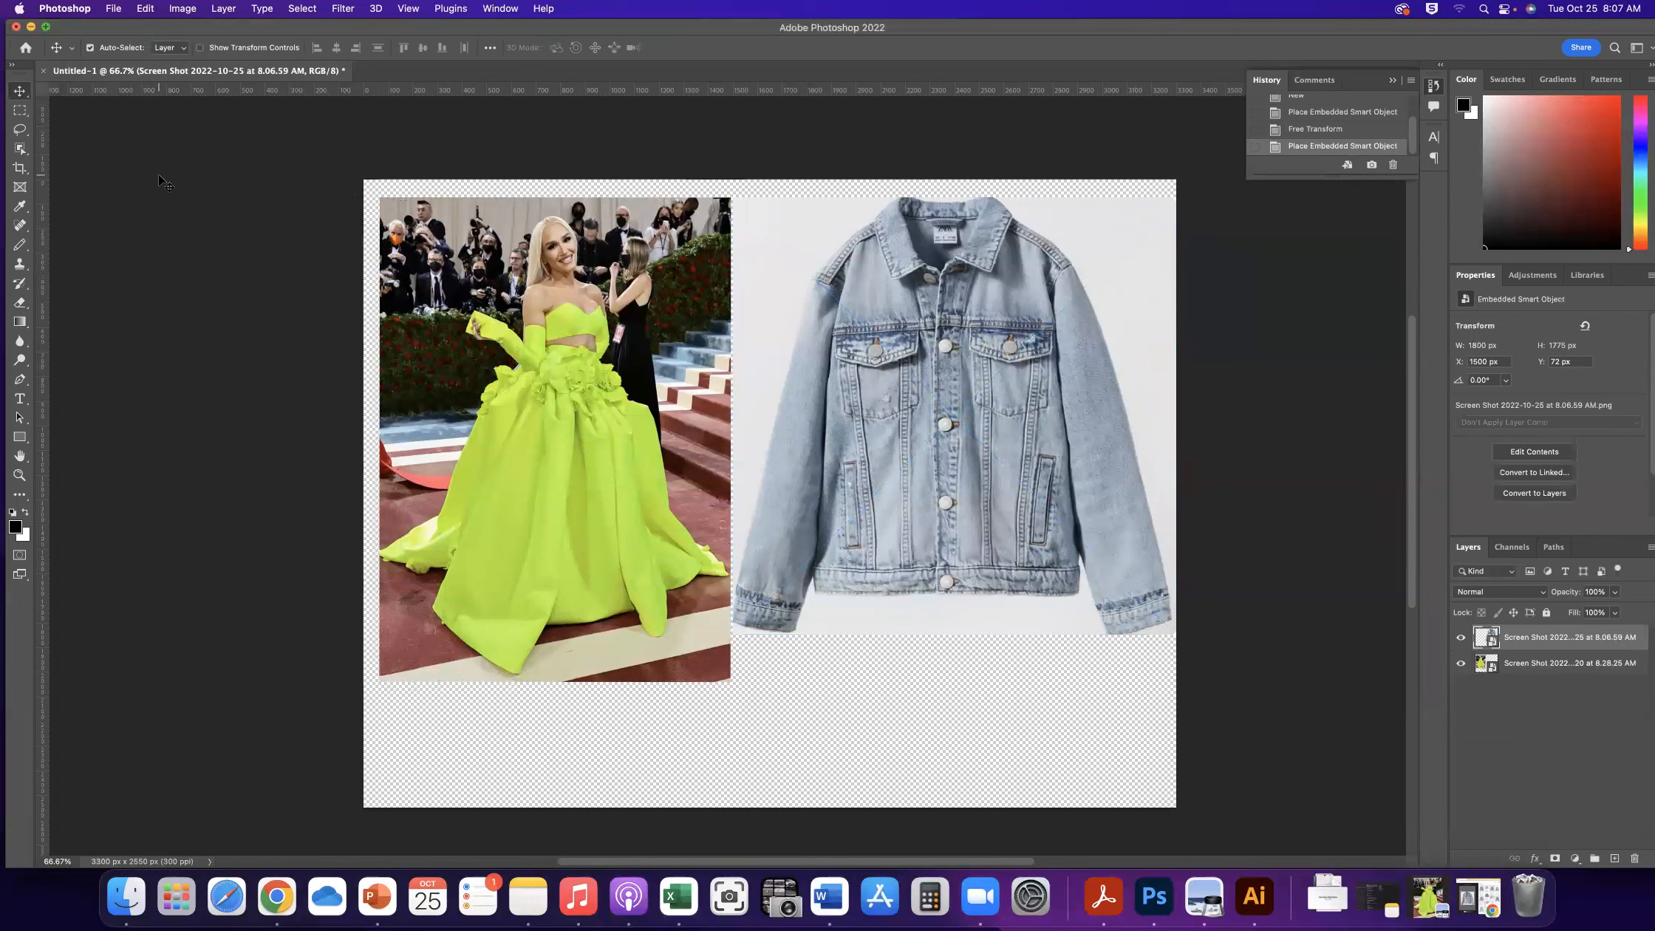
Examine the gap between the gown photo and the jacket image down to individual pixels, and return to the full-page view
click(18, 304)
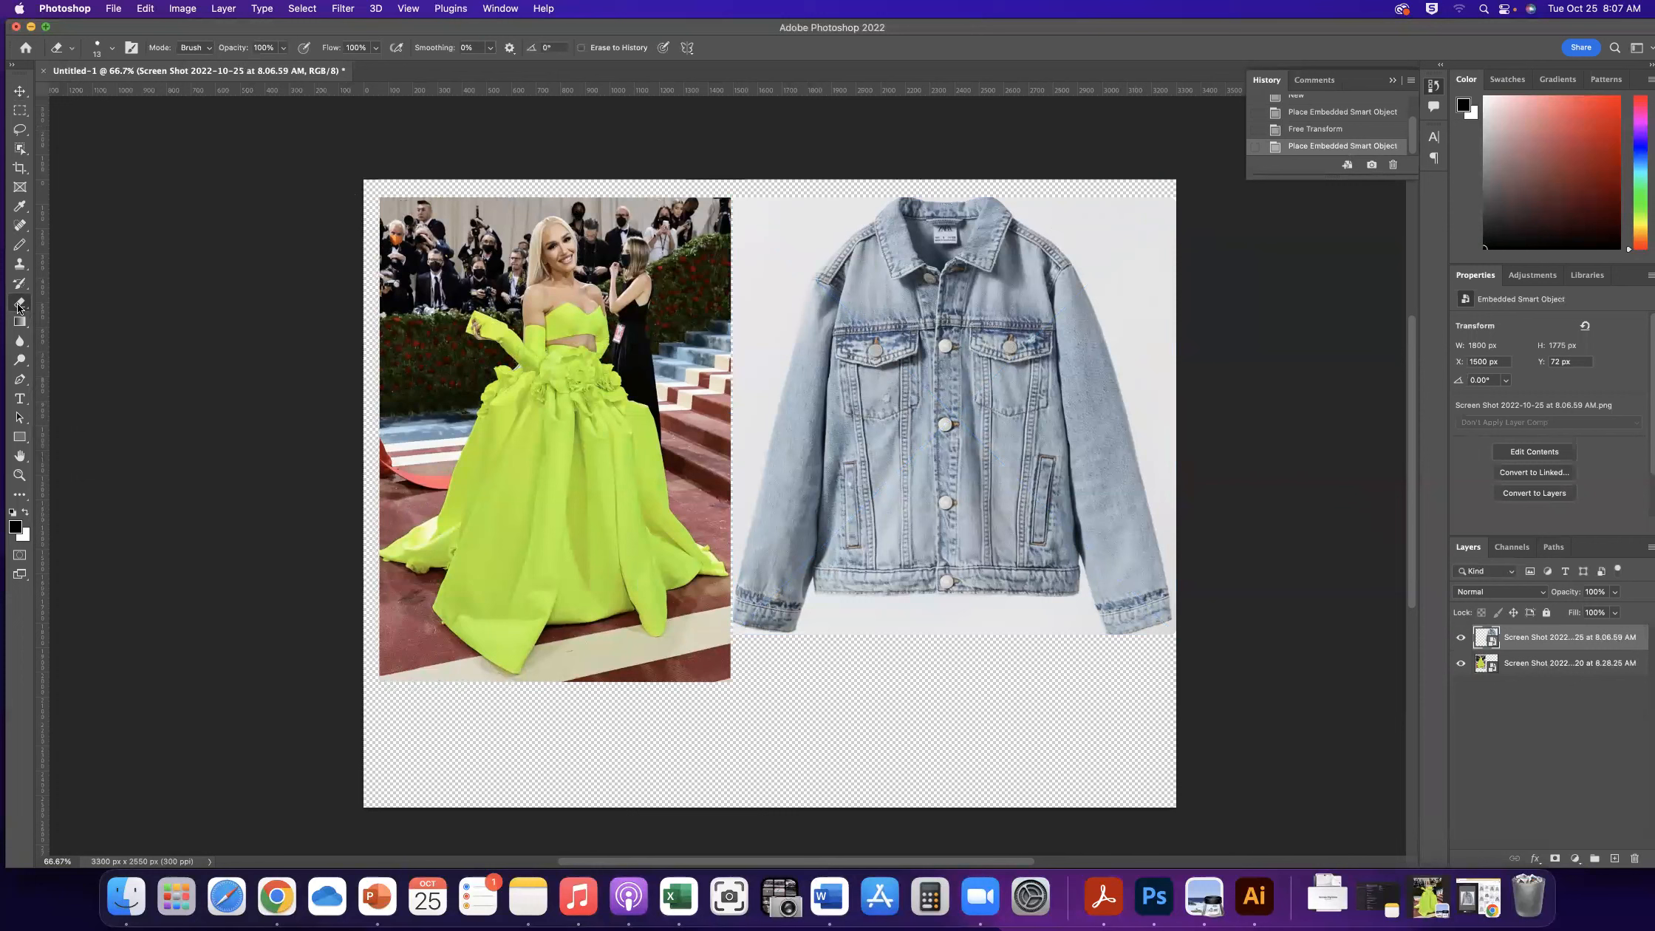
click(81, 301)
key(super+equal)
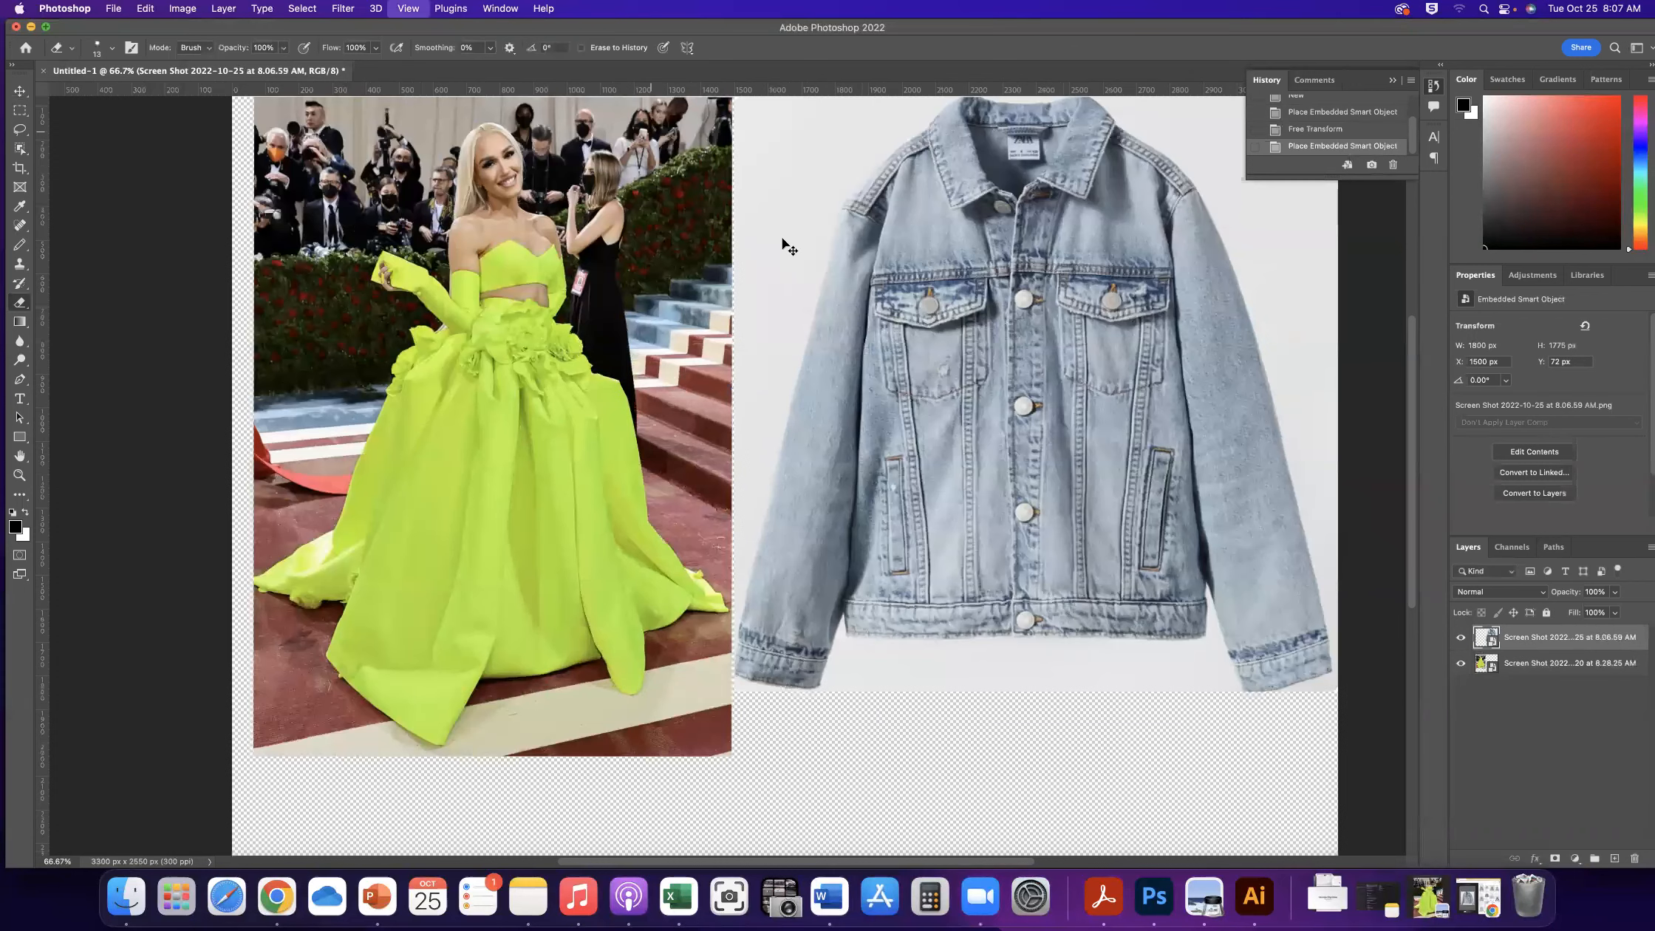
key(super+equal)
key(super+equal)
key(super+equal)
key(super+equal)
key(super+equal)
key(super+equal)
key(super+equal)
key(super+equal)
key(super+equal)
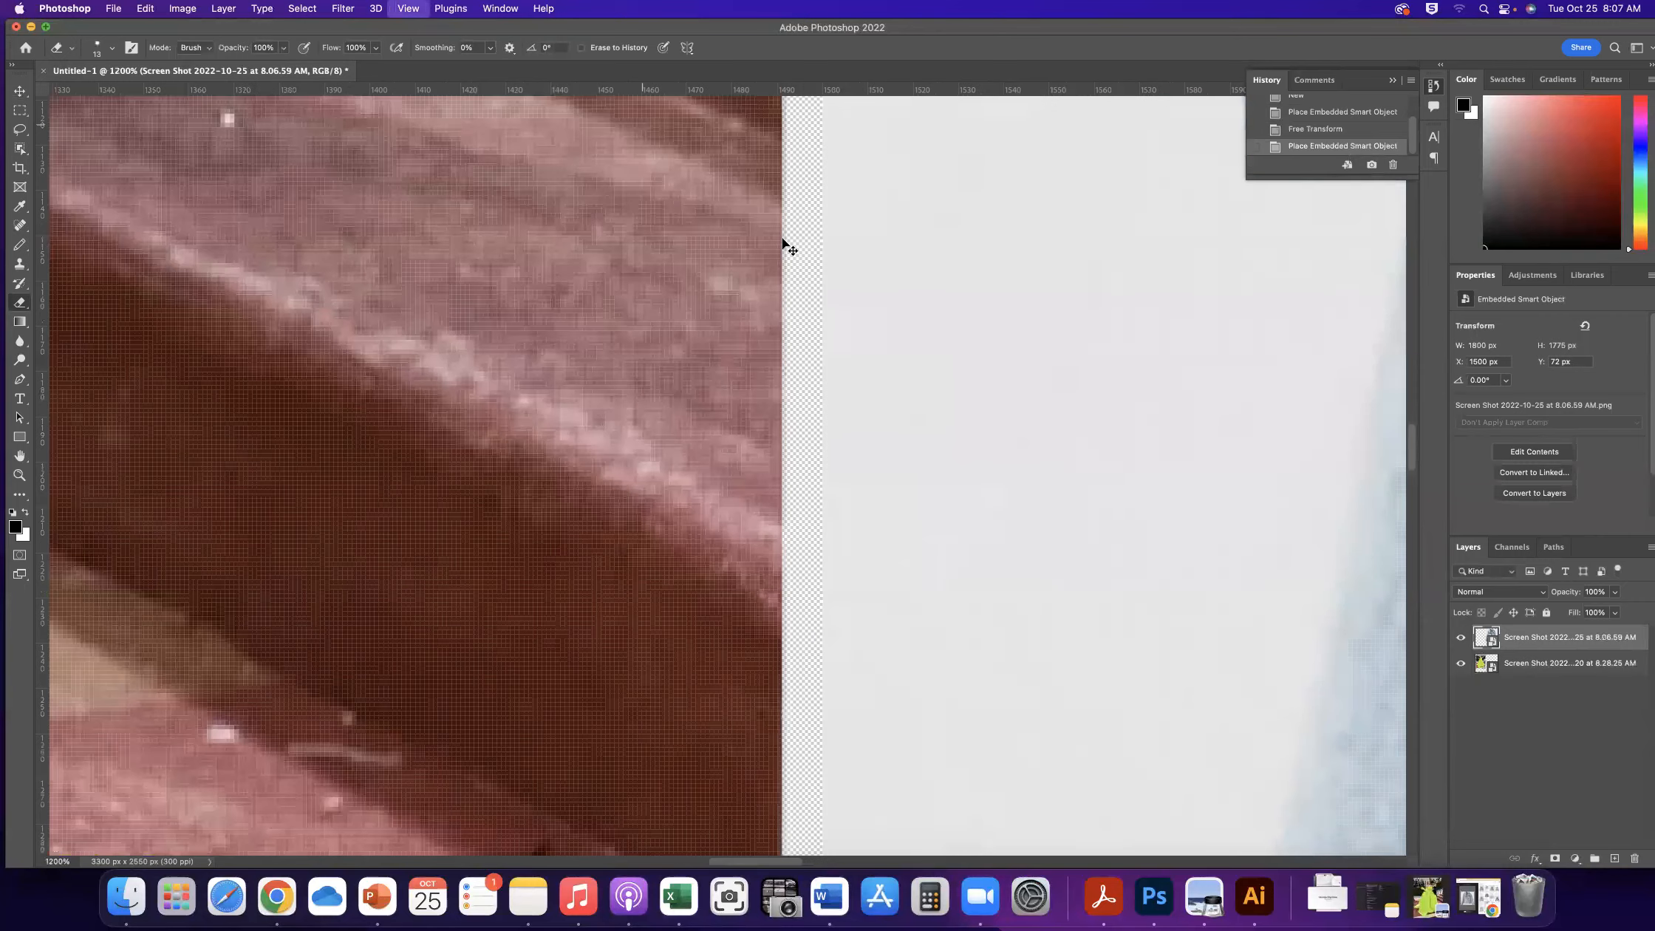
key(super+equal)
key(super+equal)
key(super+equal)
key(super+equal)
key(super+equal)
key(super+equal)
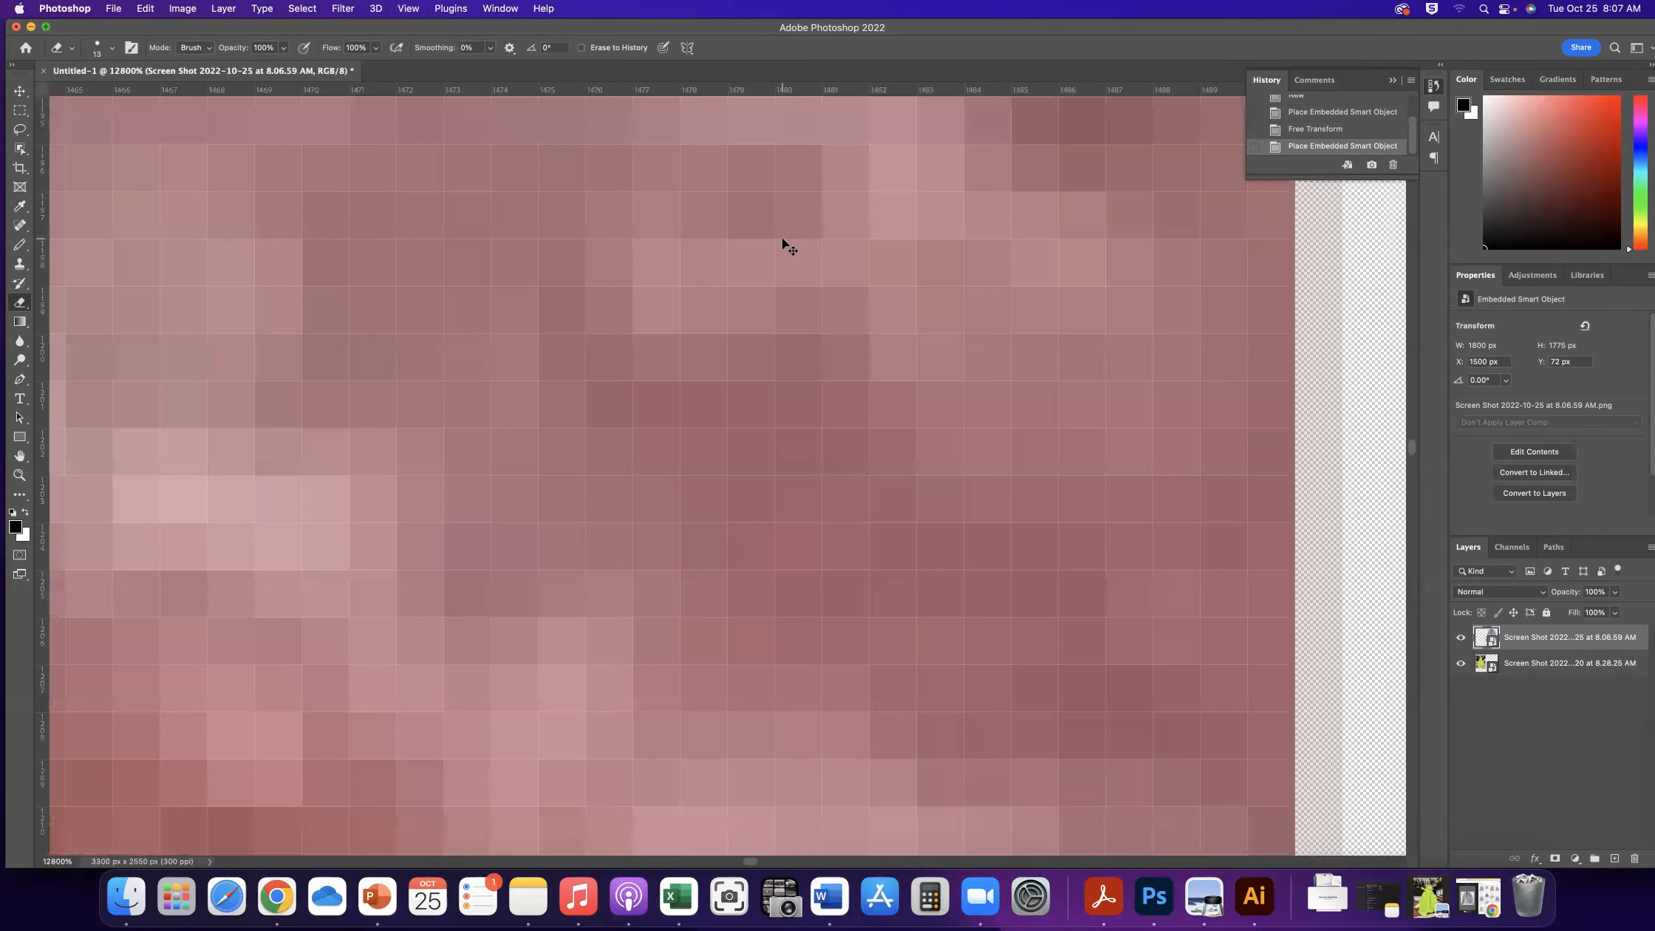
key(super+minus)
key(super+minus)
key(super+minus)
key(super+minus)
key(super+minus)
key(super+minus)
key(super+minus)
key(super+minus)
key(super+minus)
key(super+minus)
key(super+minus)
key(super+minus)
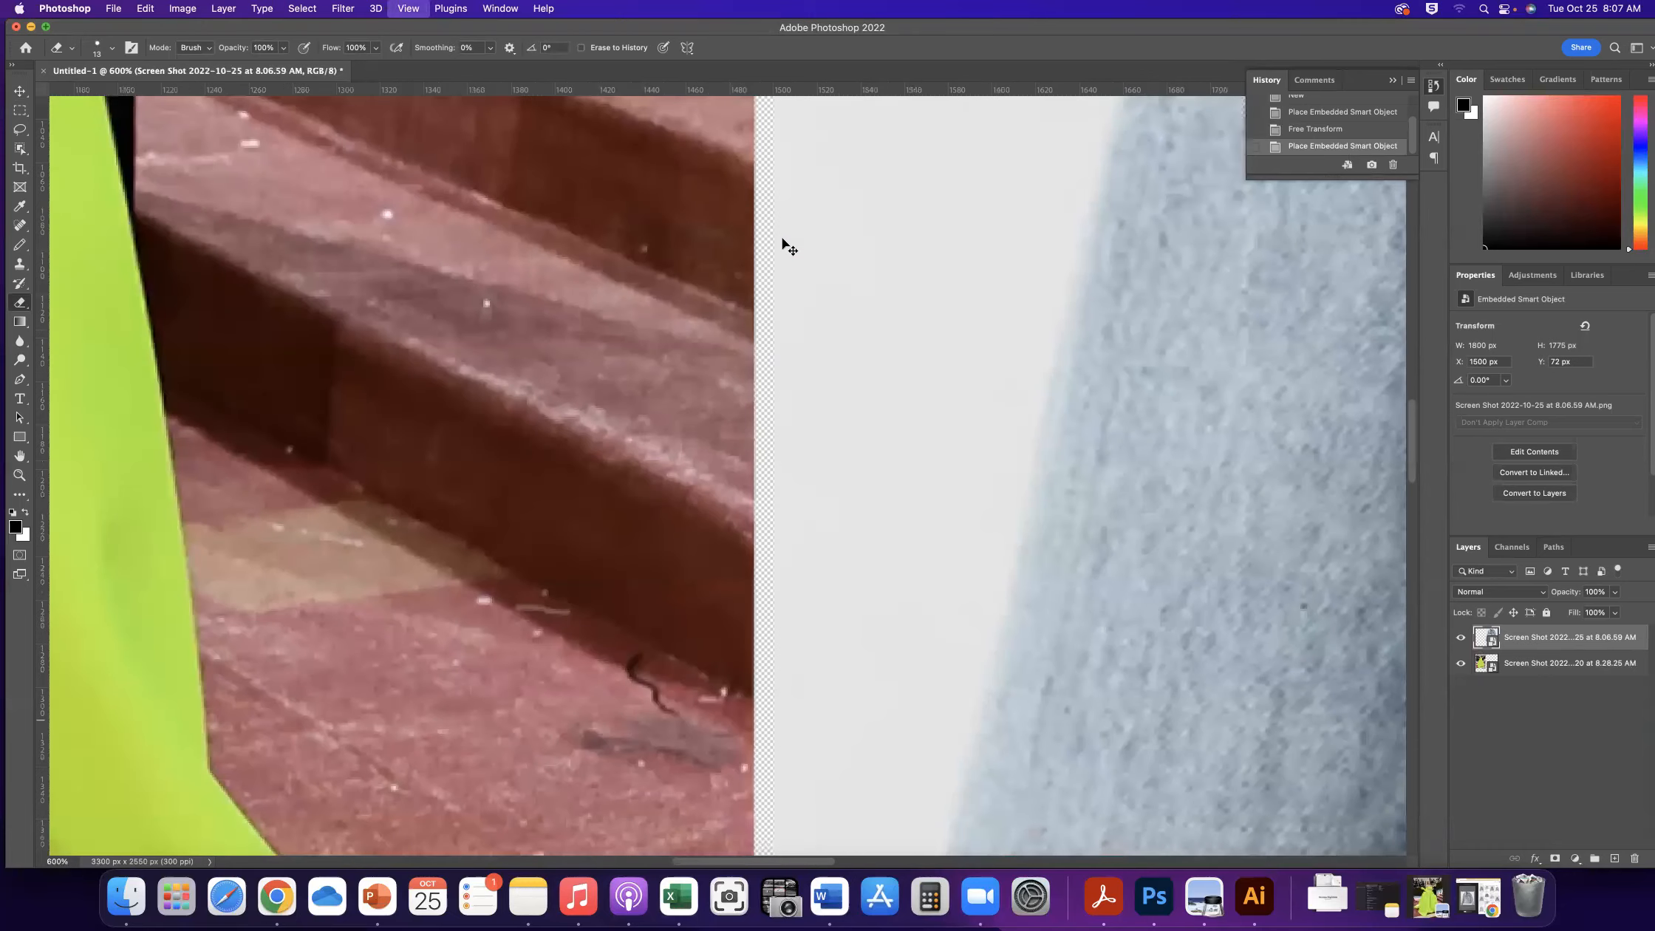
key(super+minus)
key(super+minus)
key(super+minus)
key(super+minus)
key(super+minus)
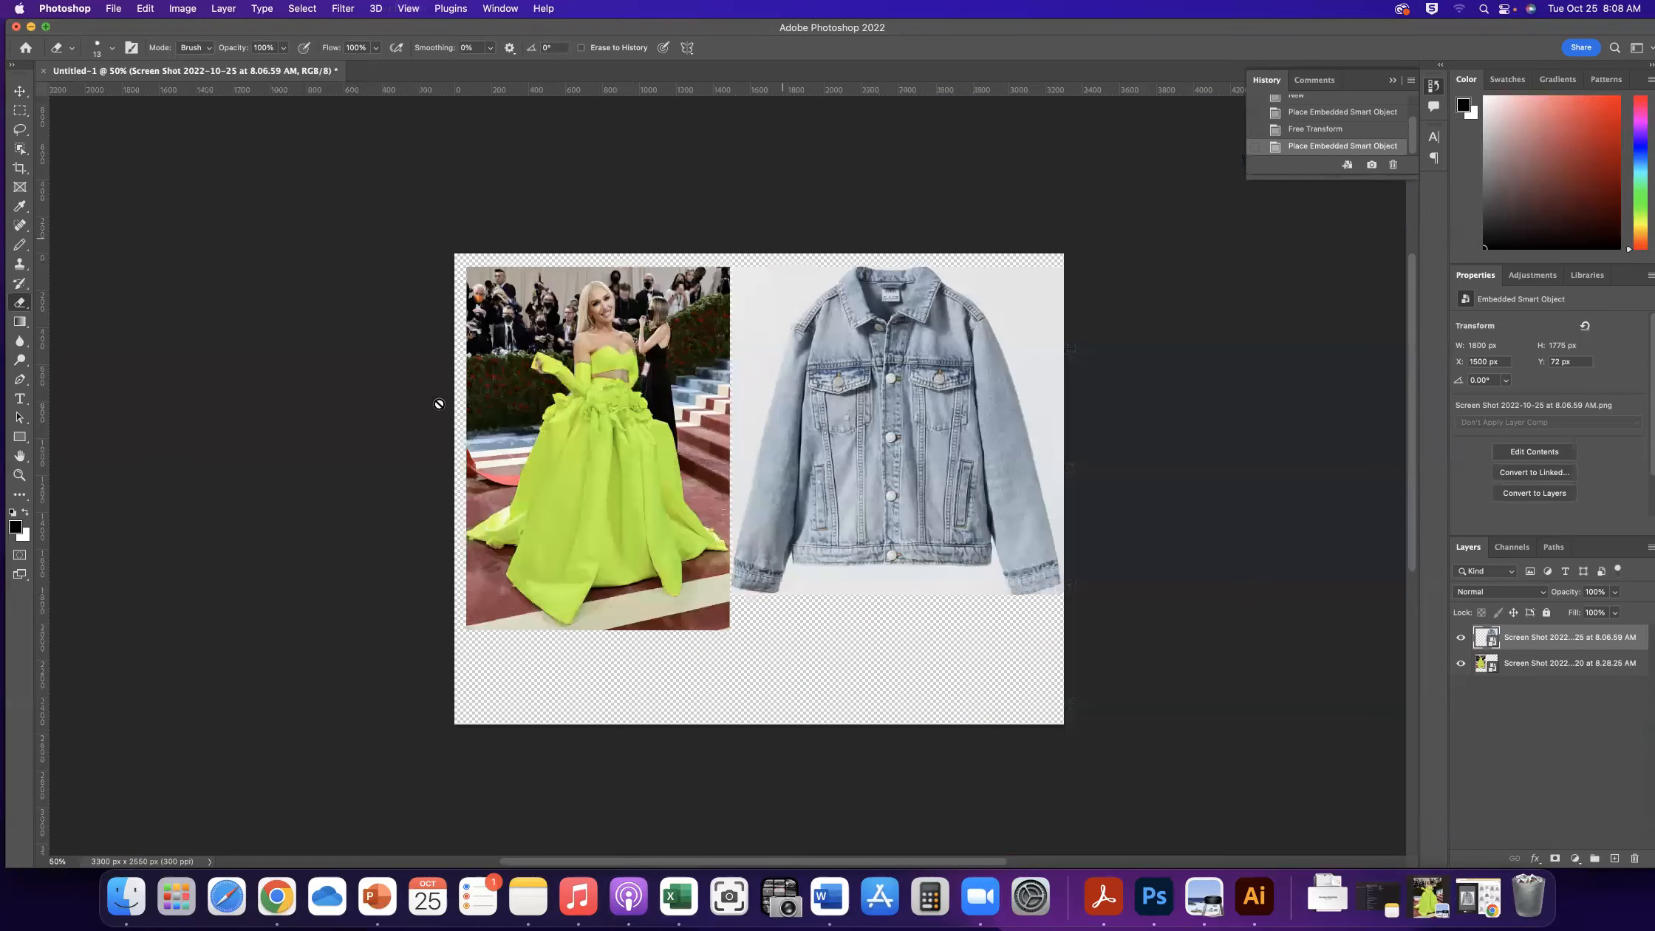
Inspect the gown skirt's pixels with the Zoom tool up to 12800%, and return to viewing the whole page at 66.7%
click(20, 476)
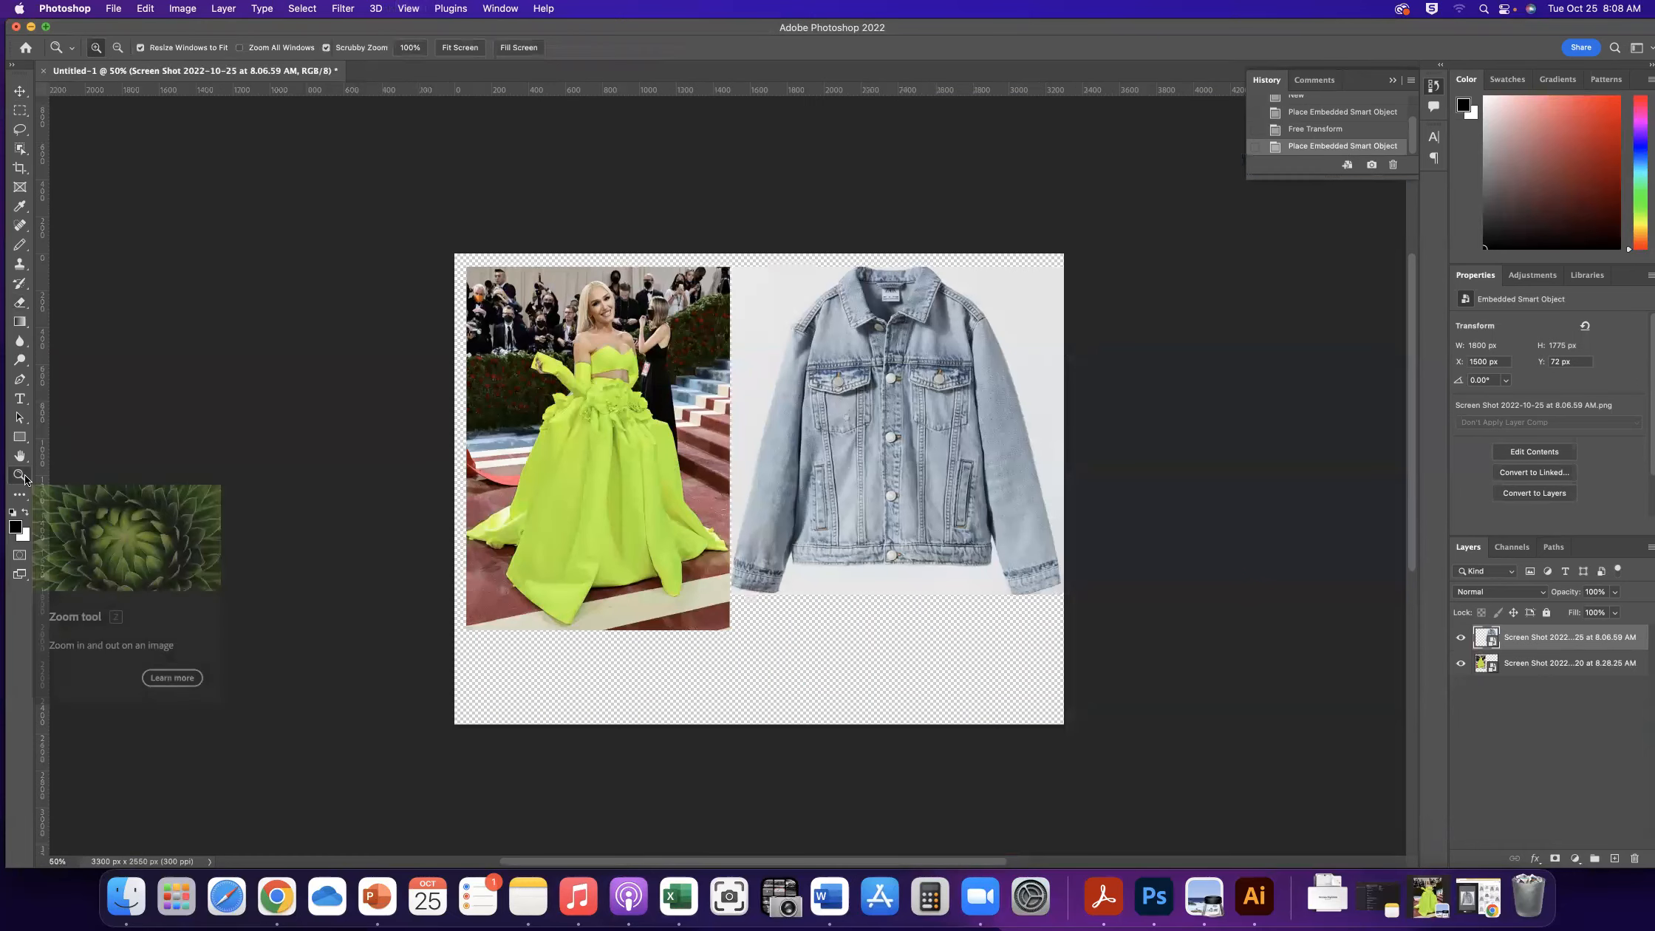
click(661, 481)
click(661, 481)
click(661, 481)
click(661, 481)
click(661, 481)
click(662, 481)
click(661, 481)
click(661, 481)
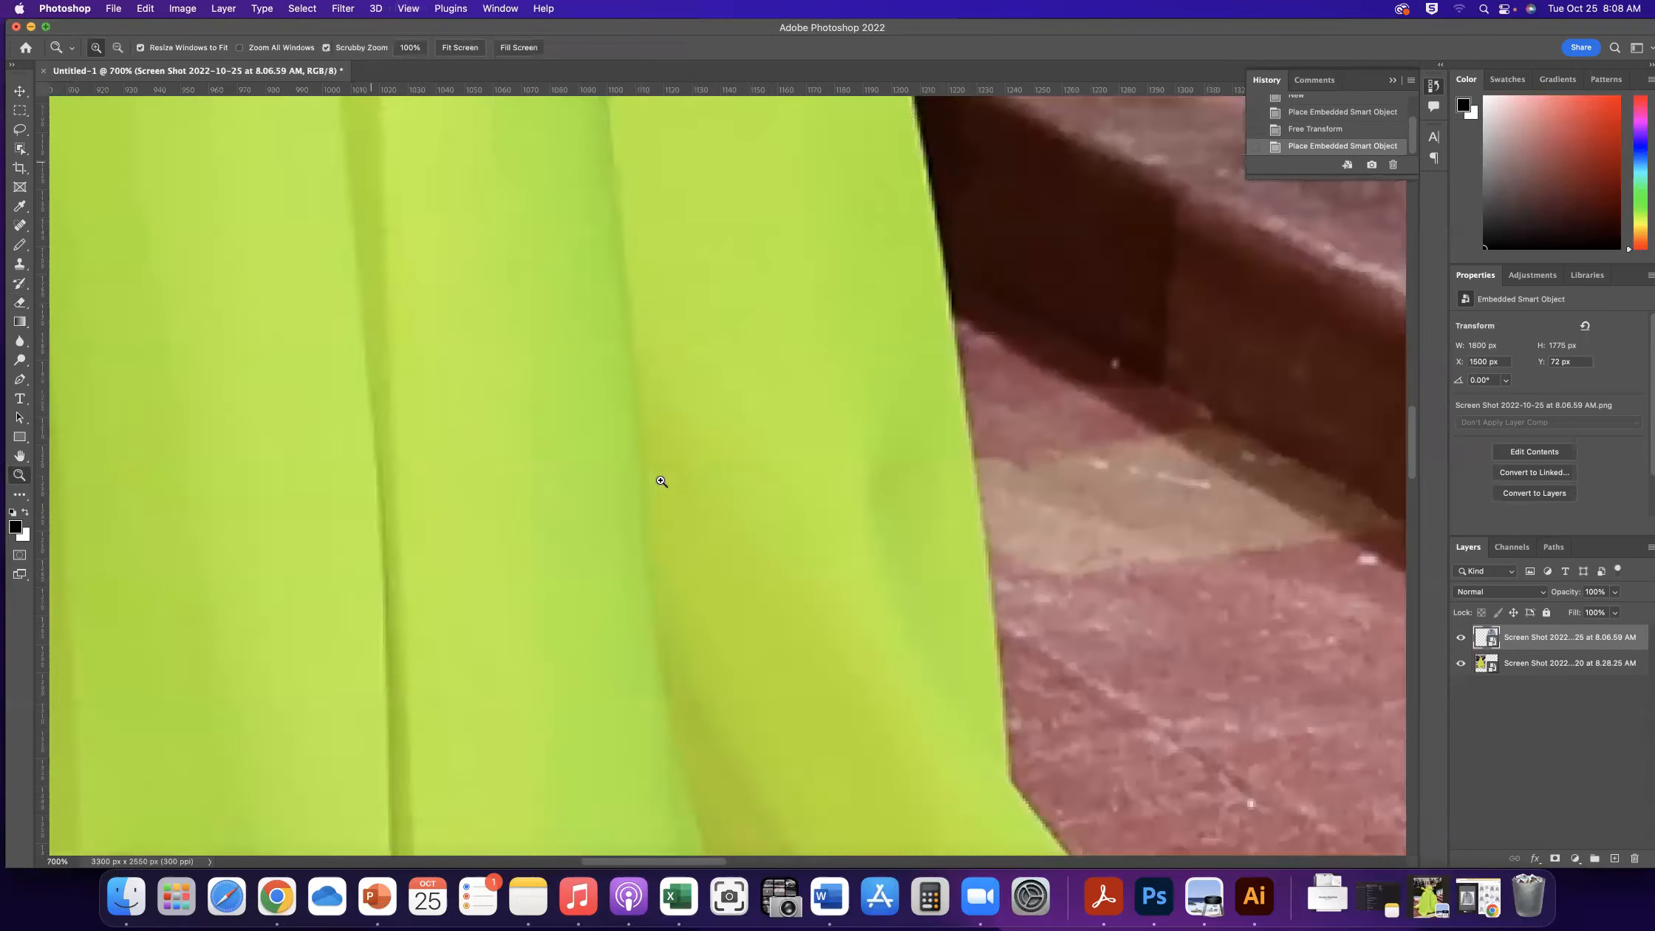
click(662, 481)
click(662, 481)
click(663, 481)
click(662, 481)
click(662, 481)
click(663, 481)
click(662, 481)
click(663, 481)
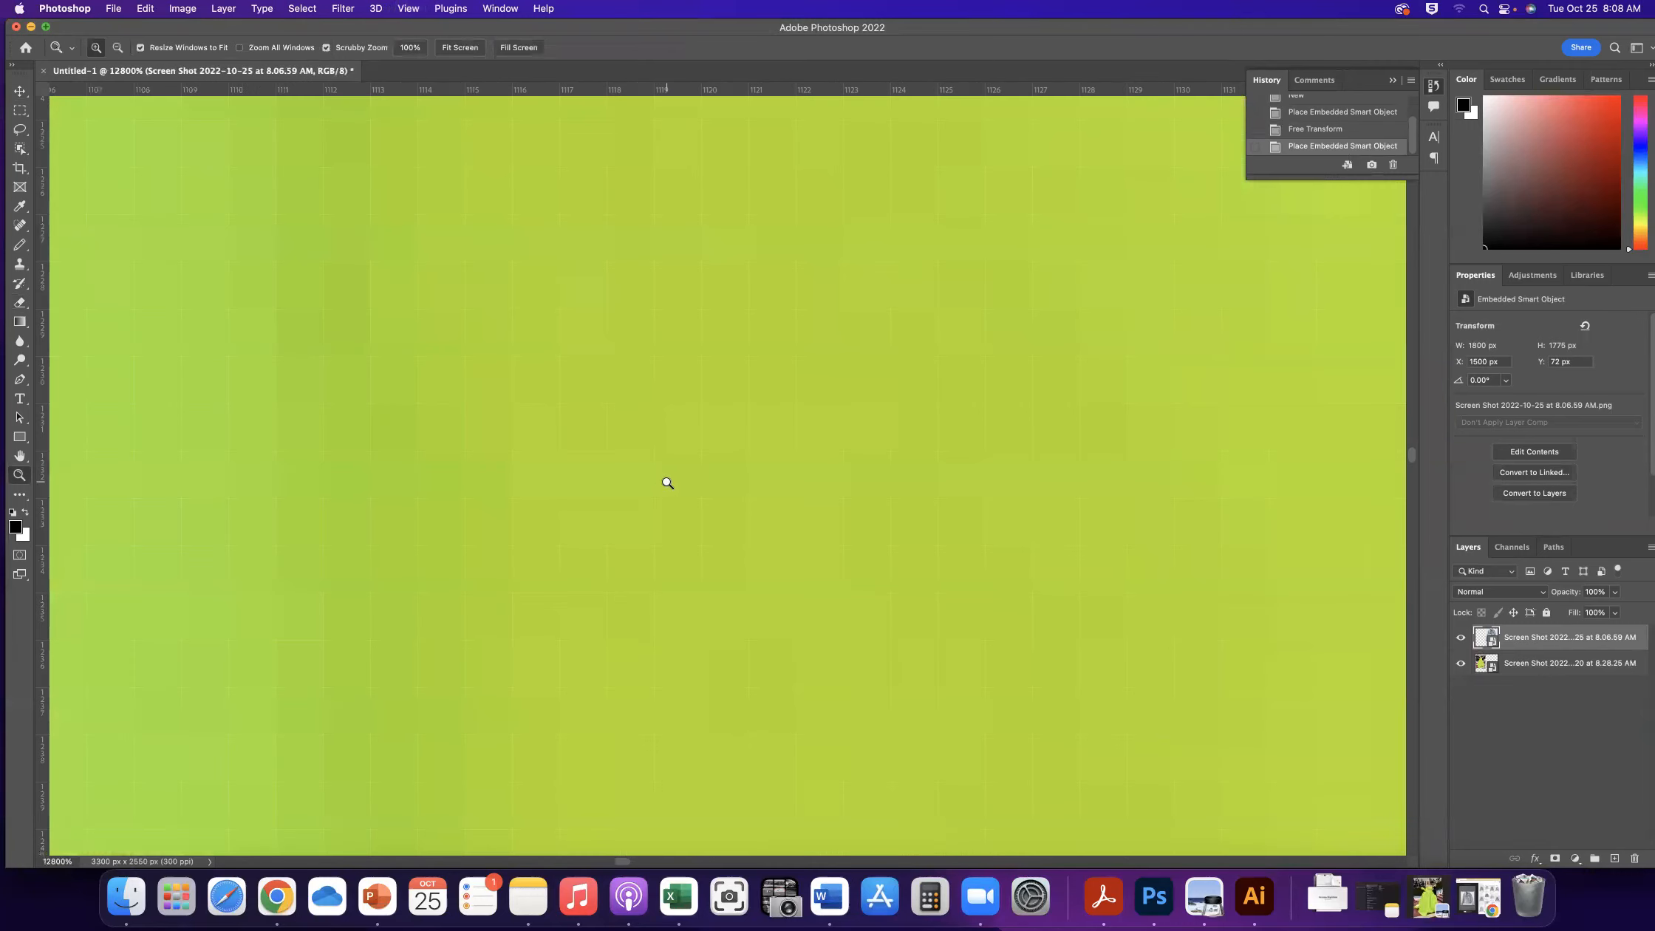
key(super+minus)
key(super+minus)
key(super+minus)
key(super+minus)
key(super+minus)
key(super+minus)
key(super+minus)
key(super+minus)
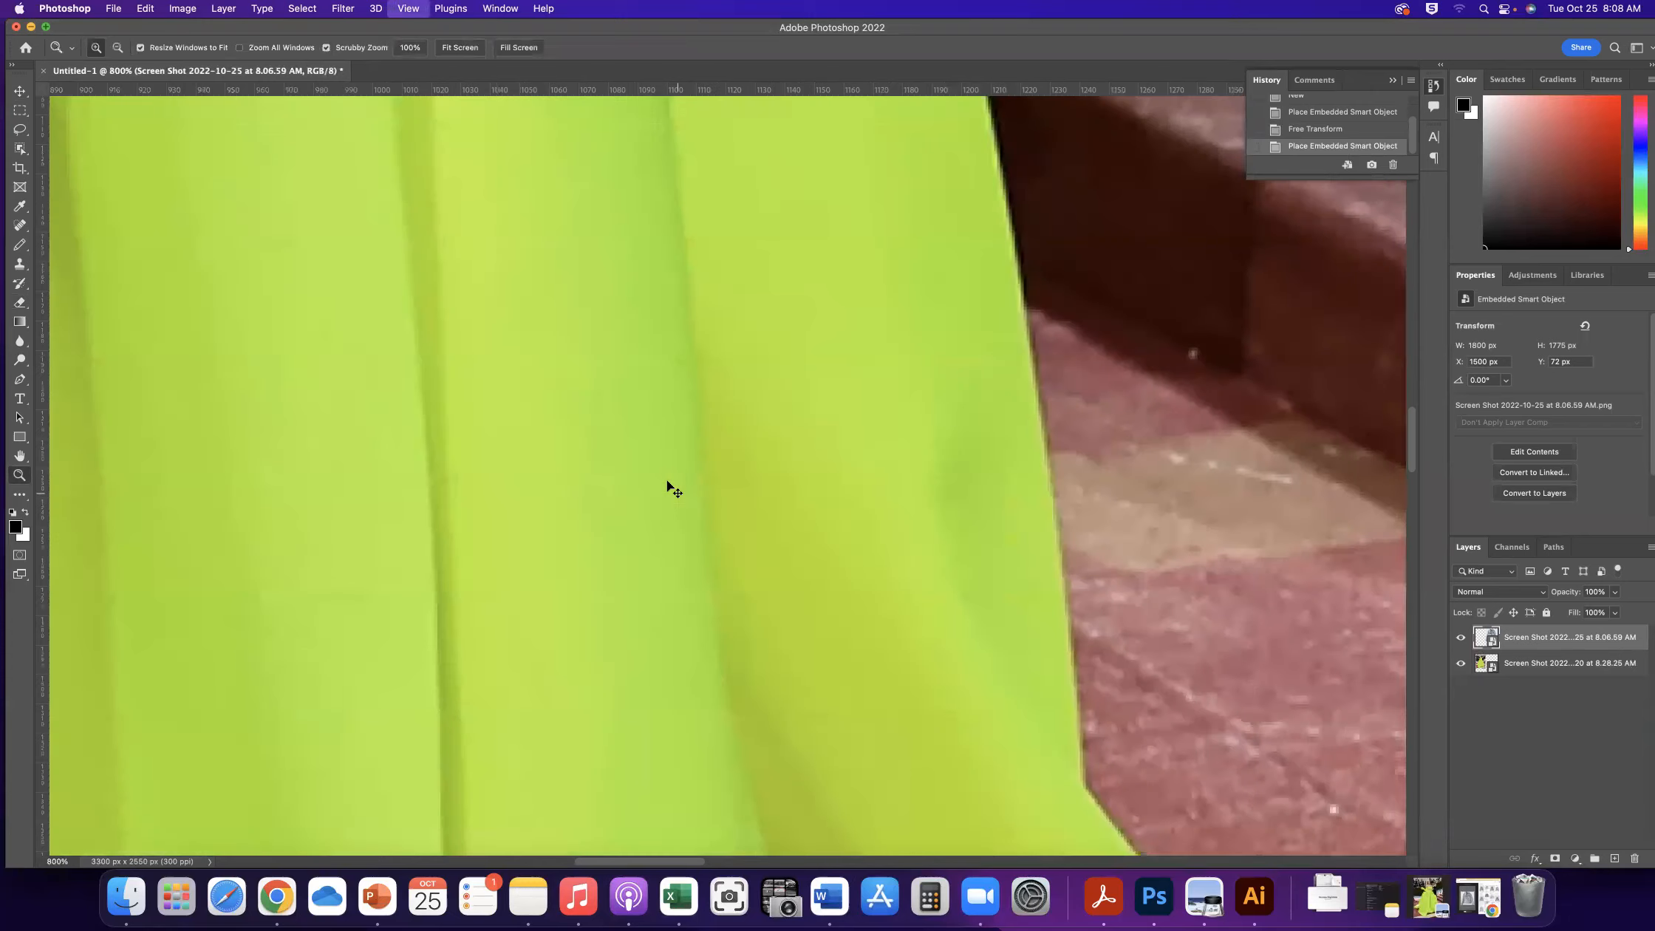
key(super+minus)
key(super+minus)
key(super+minus)
key(super+minus)
key(super+minus)
key(super+minus)
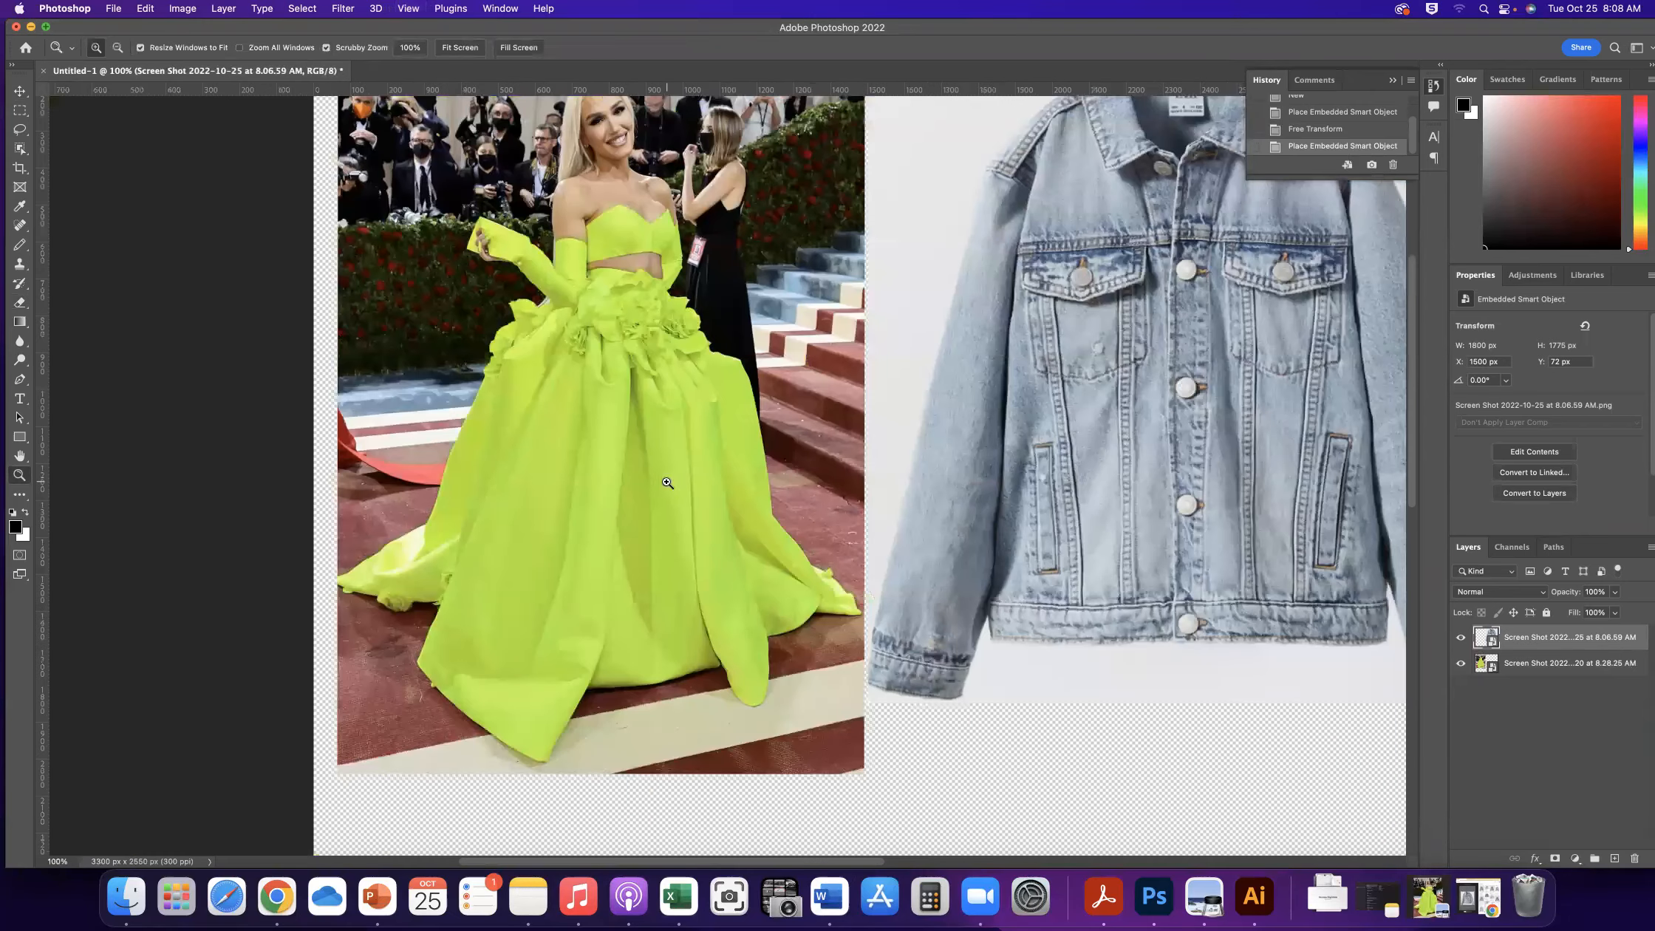
key(super+minus)
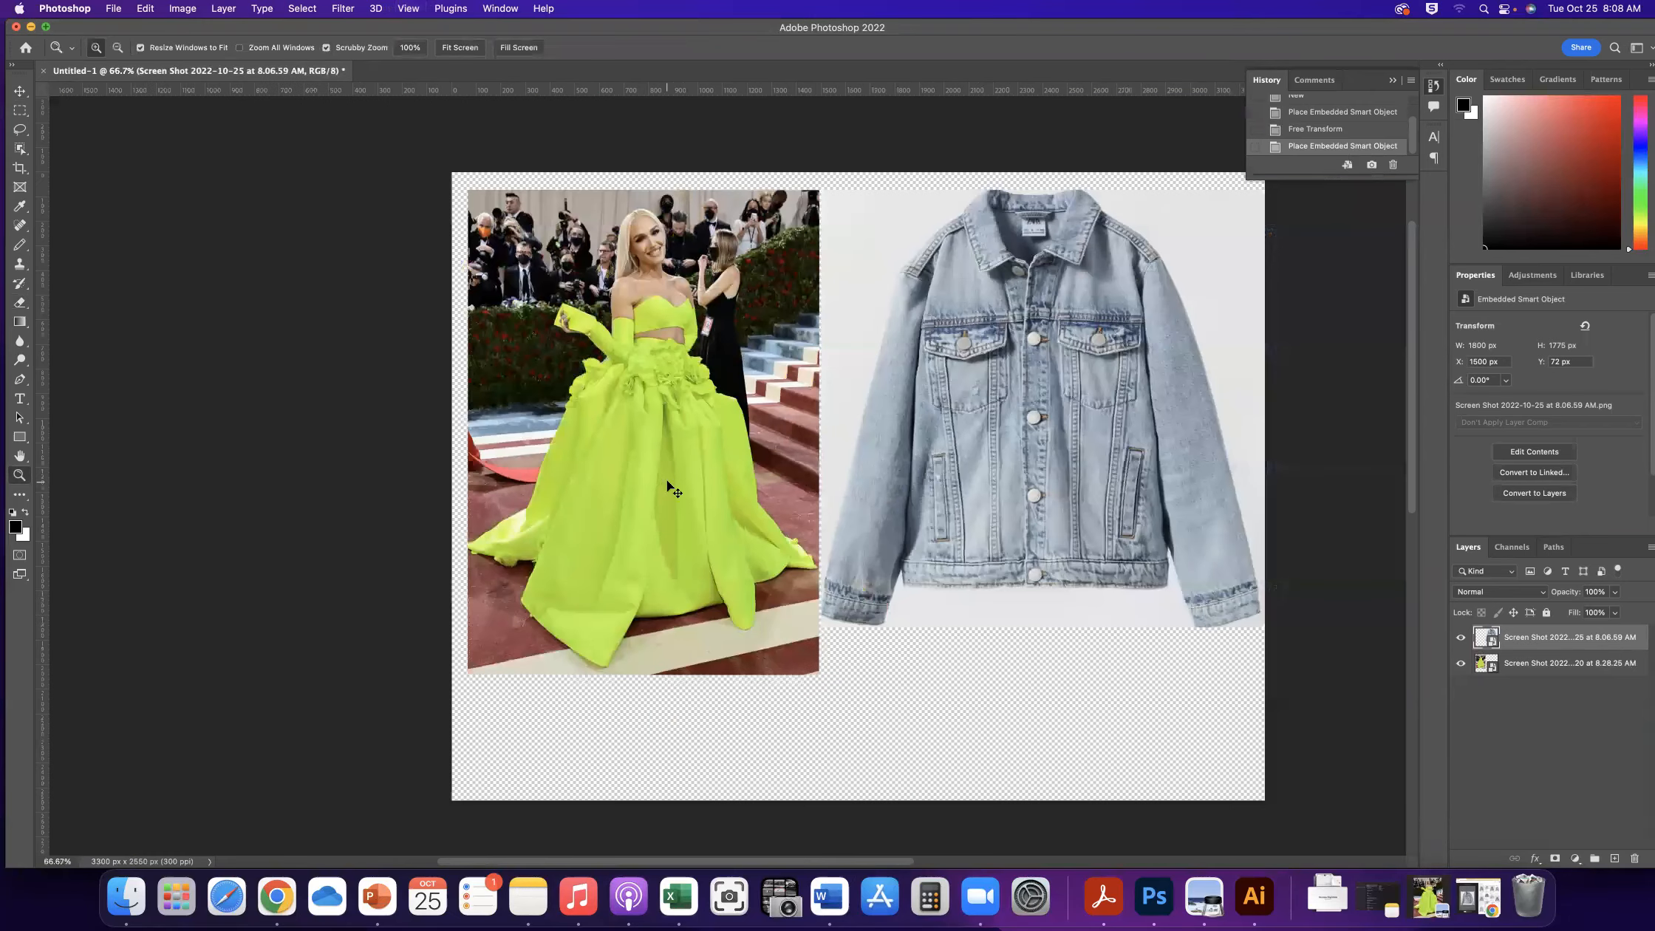
Rasterize the smart object on the denim jacket layer so it becomes a pixel layer
key(super+plus)
click(19, 455)
drag(755, 284, 530, 360)
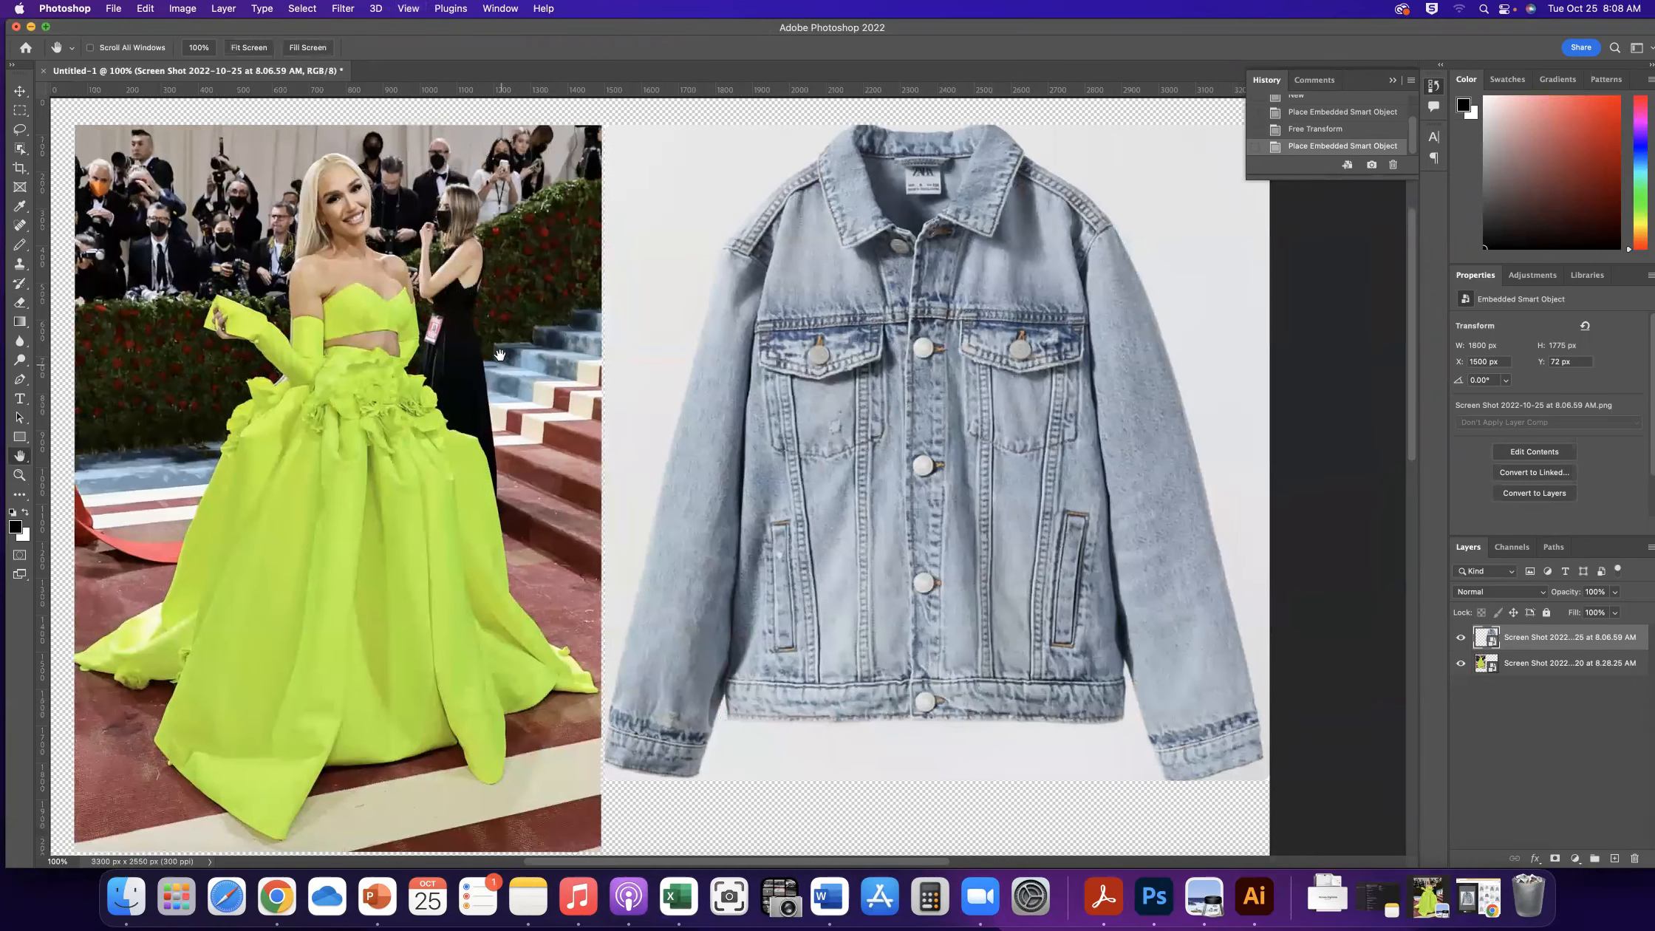
key(super+minus)
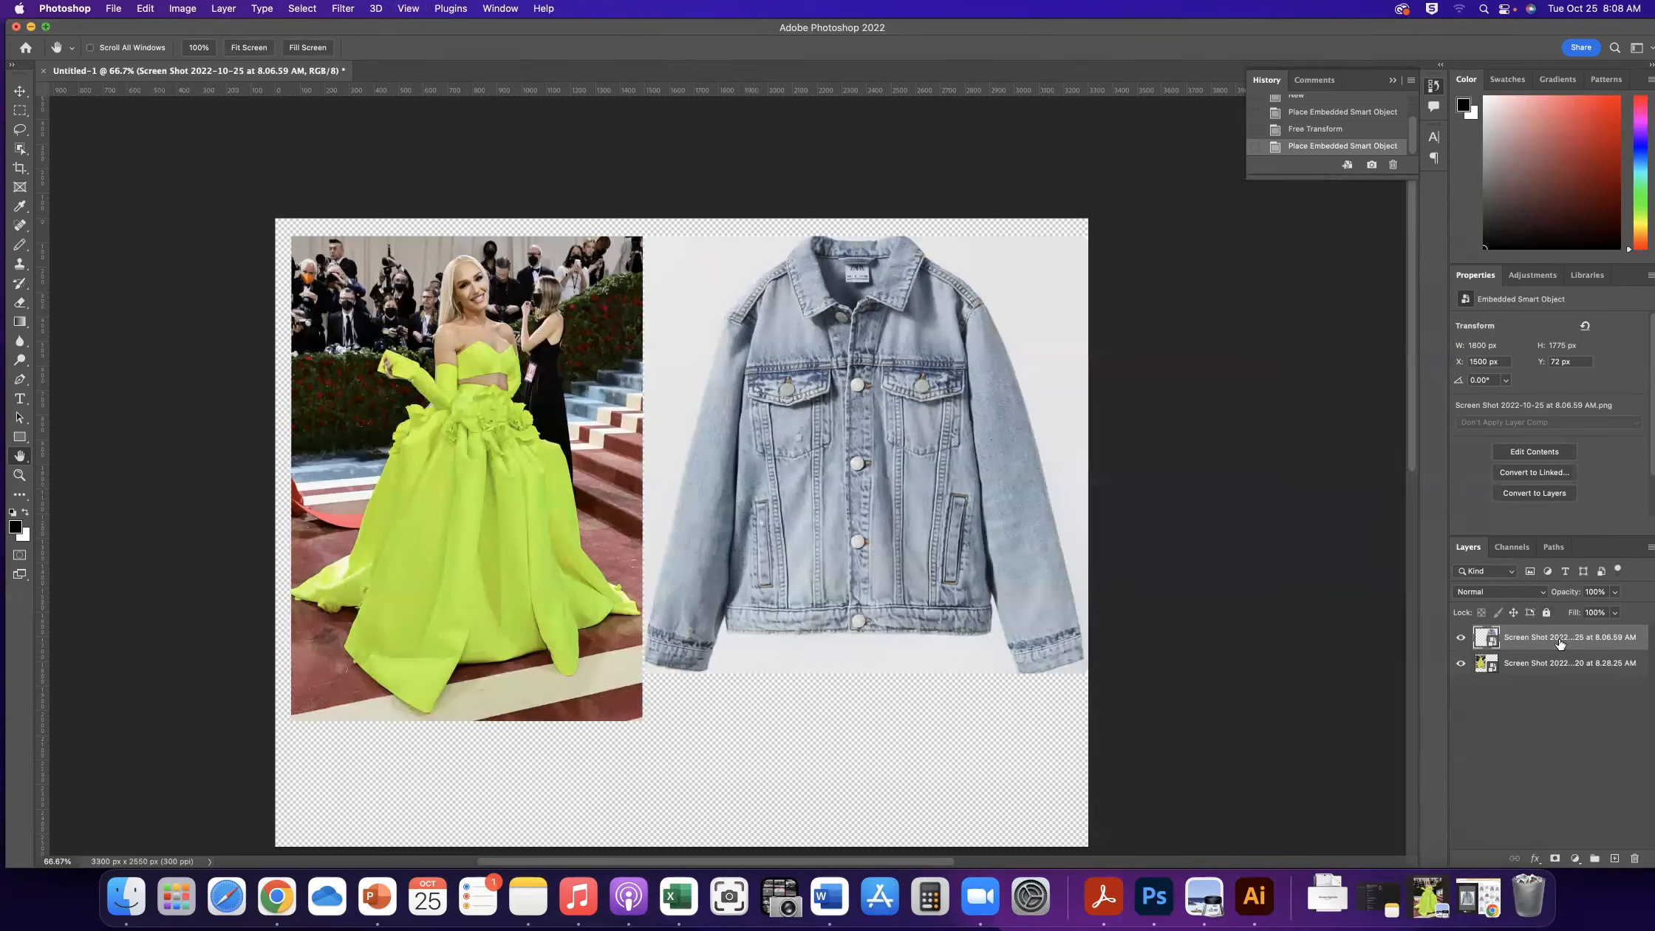
click(228, 9)
mouse_move(260, 321)
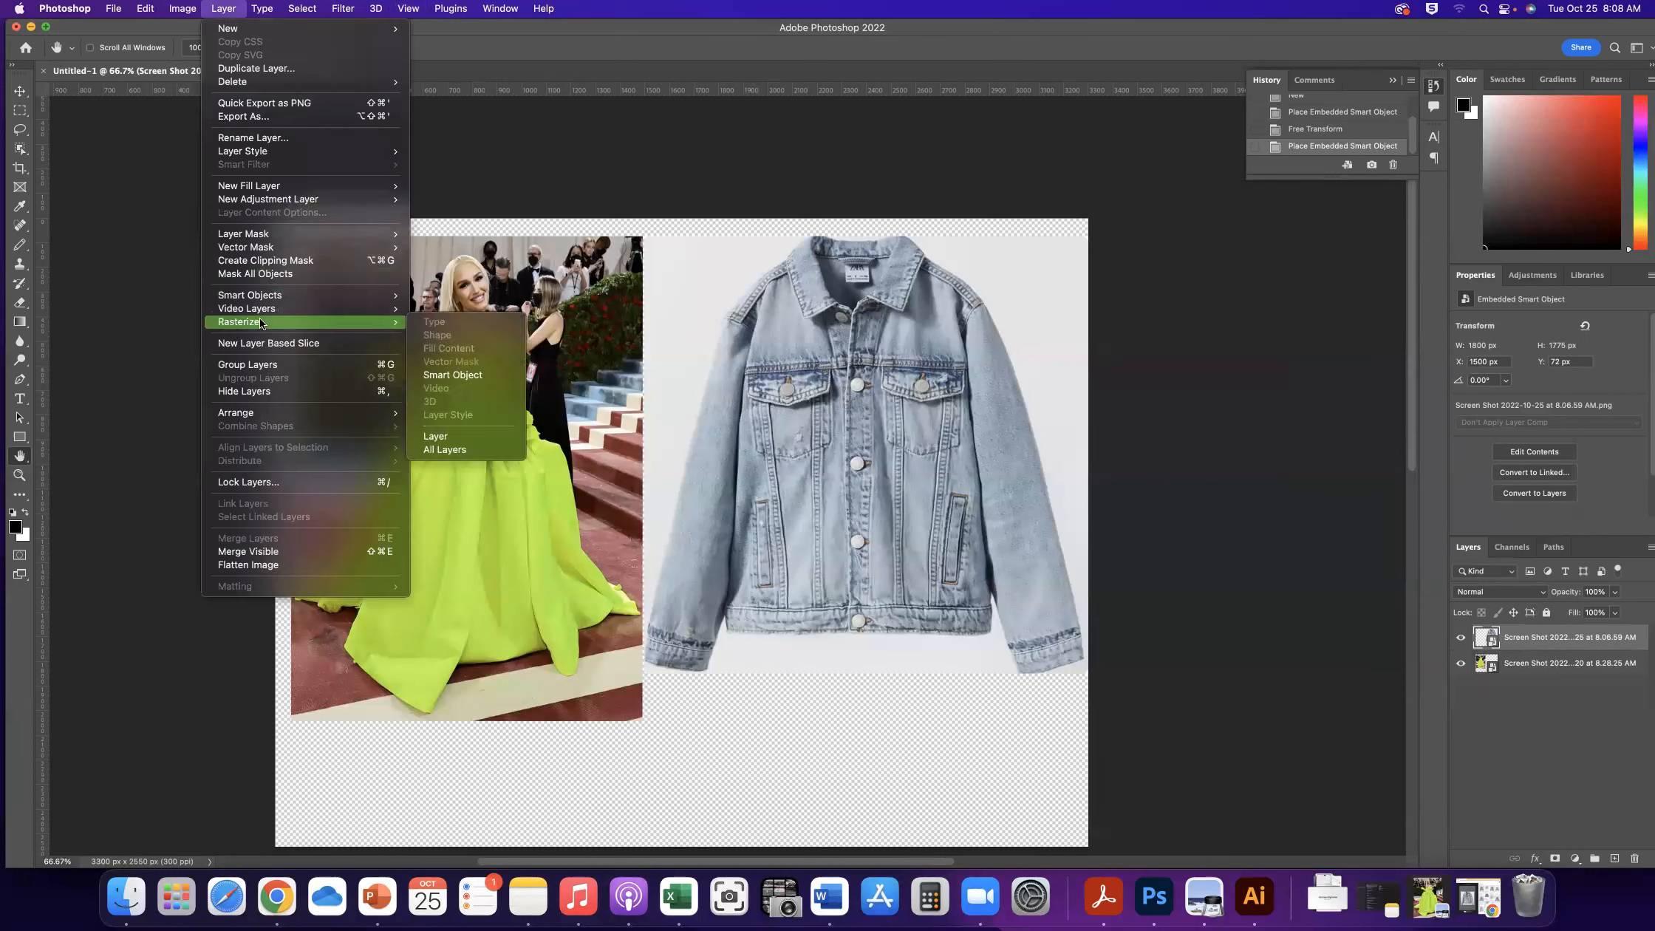
click(436, 378)
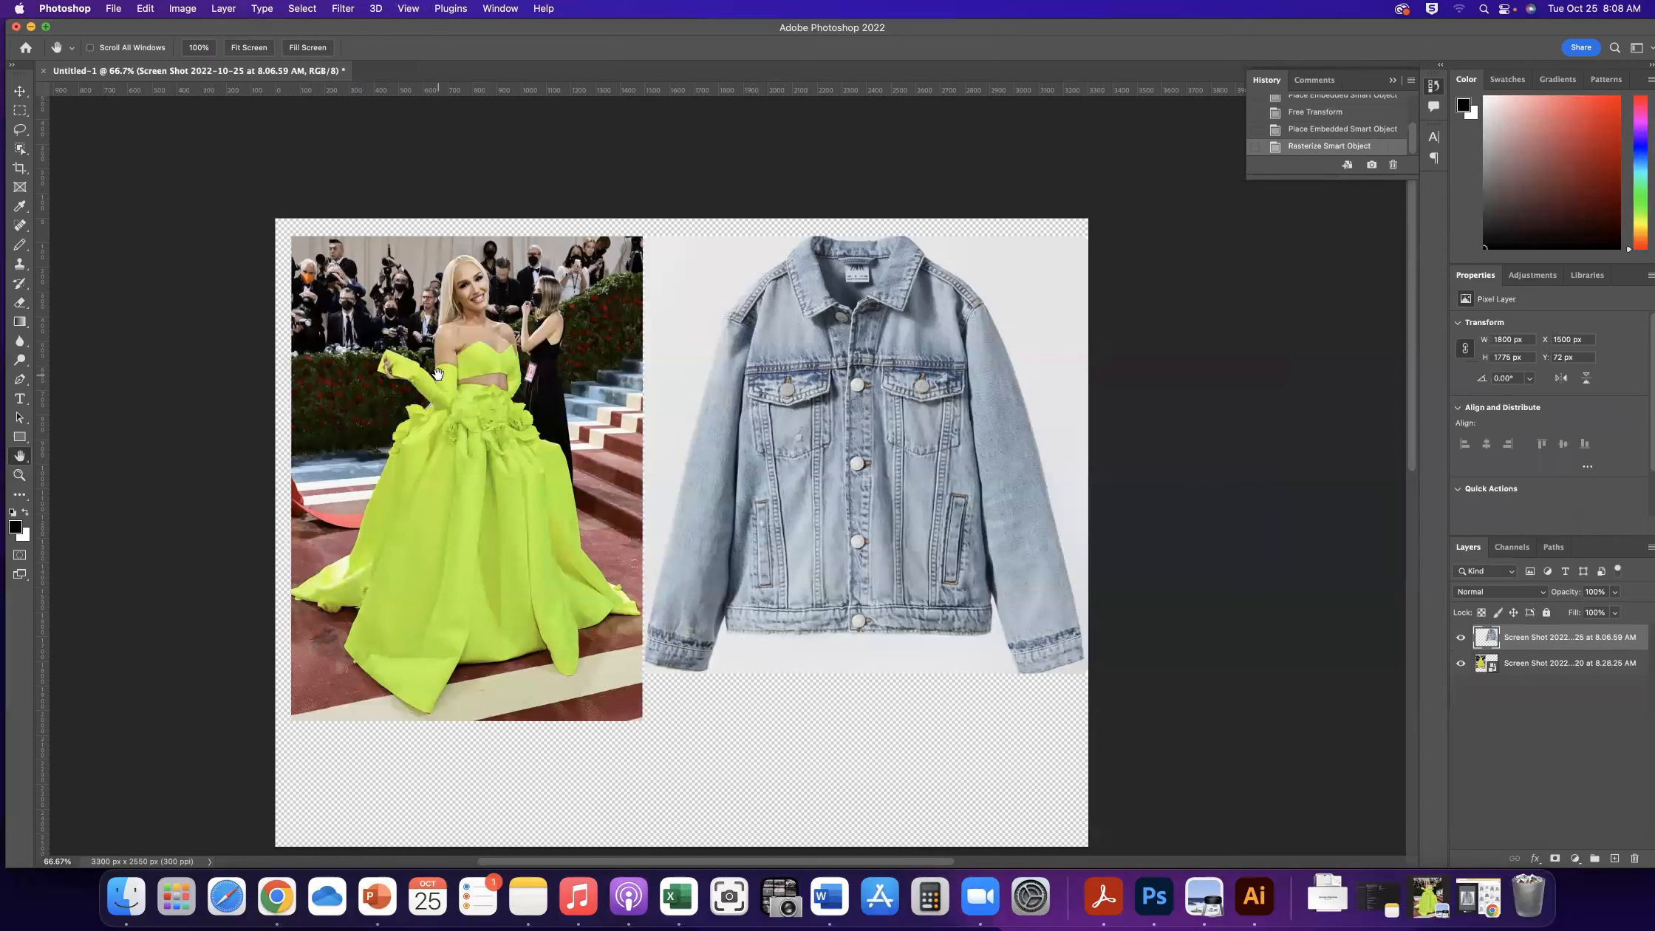
Rasterize the smart object on the gown photo layer
click(1561, 665)
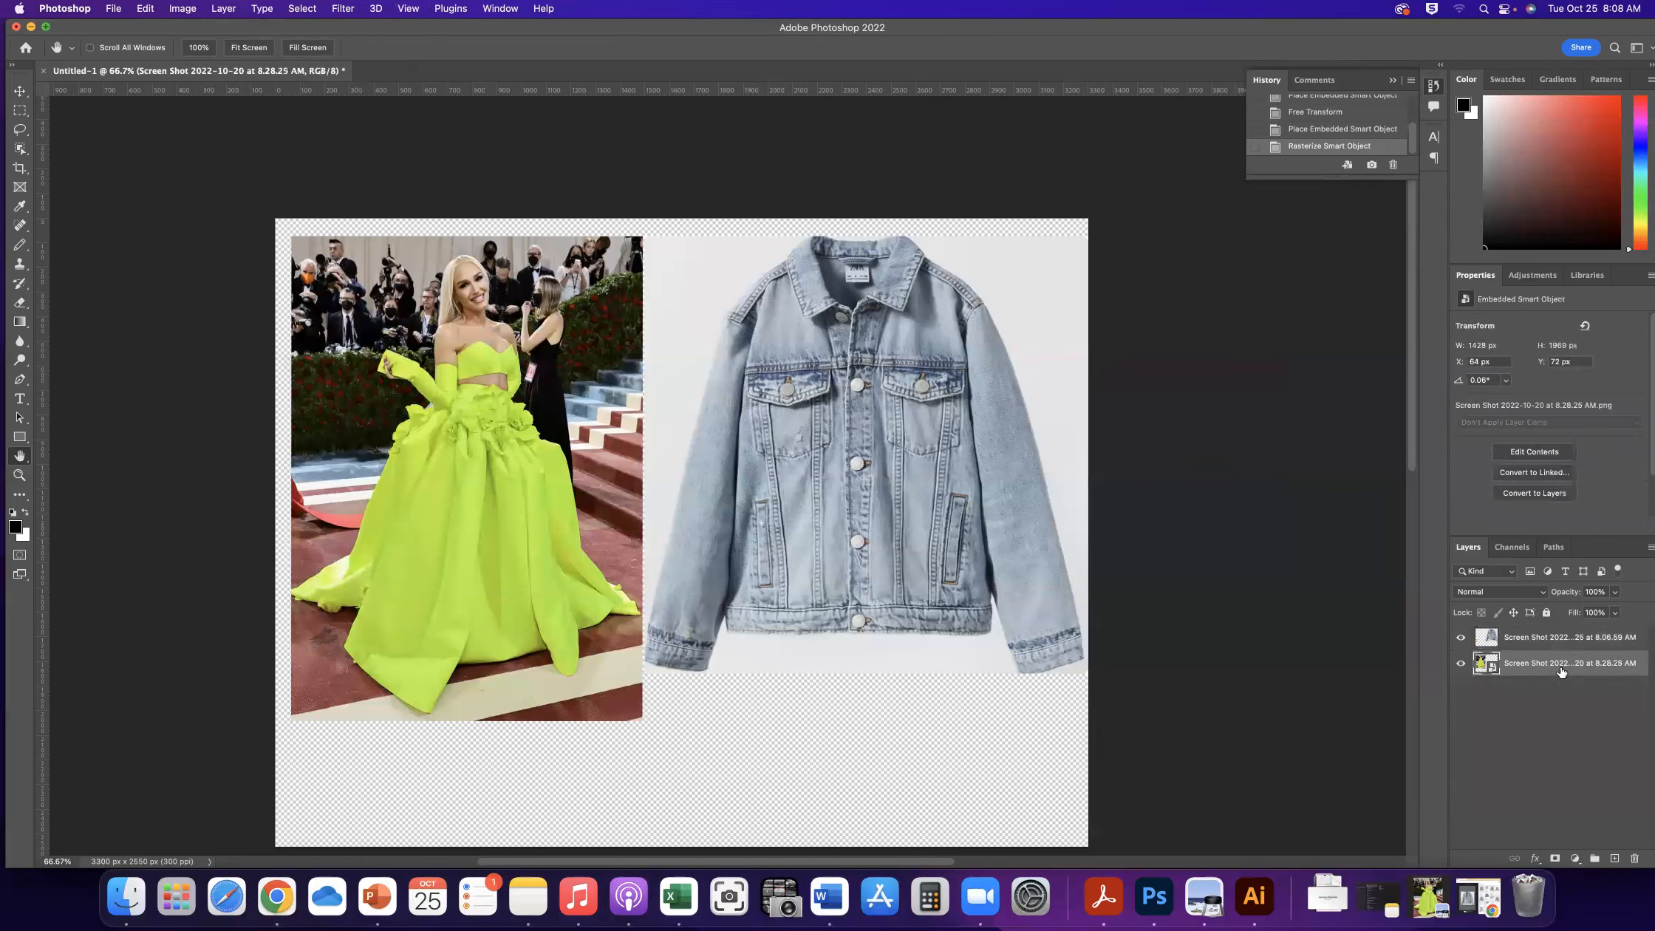
click(223, 9)
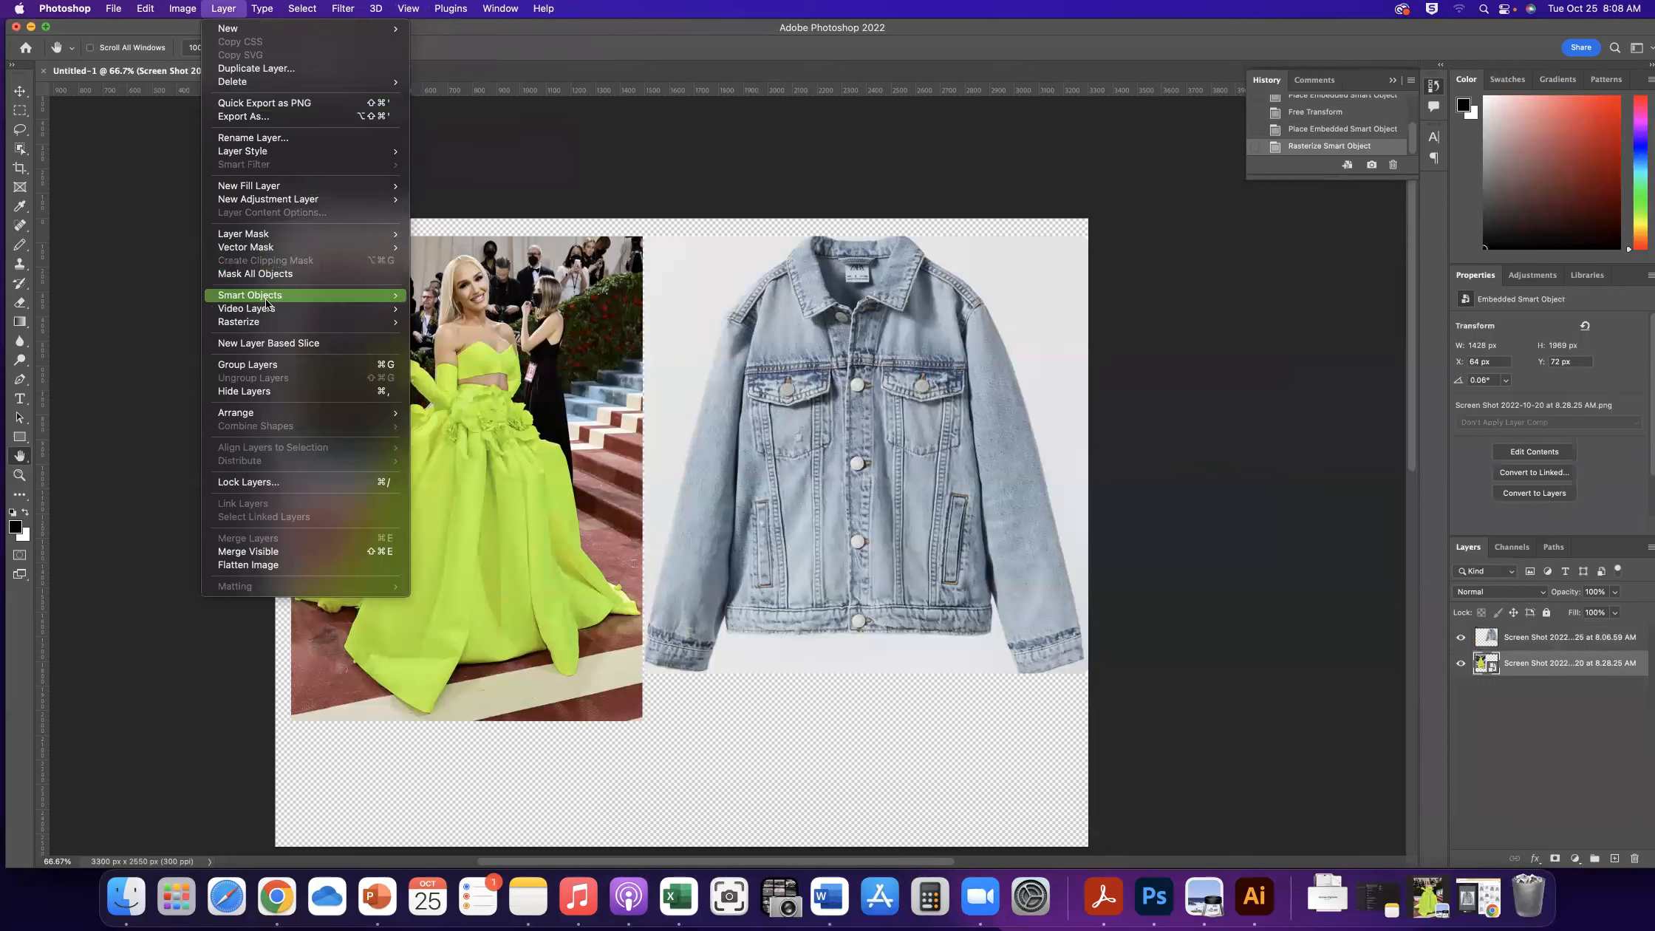
mouse_move(267, 320)
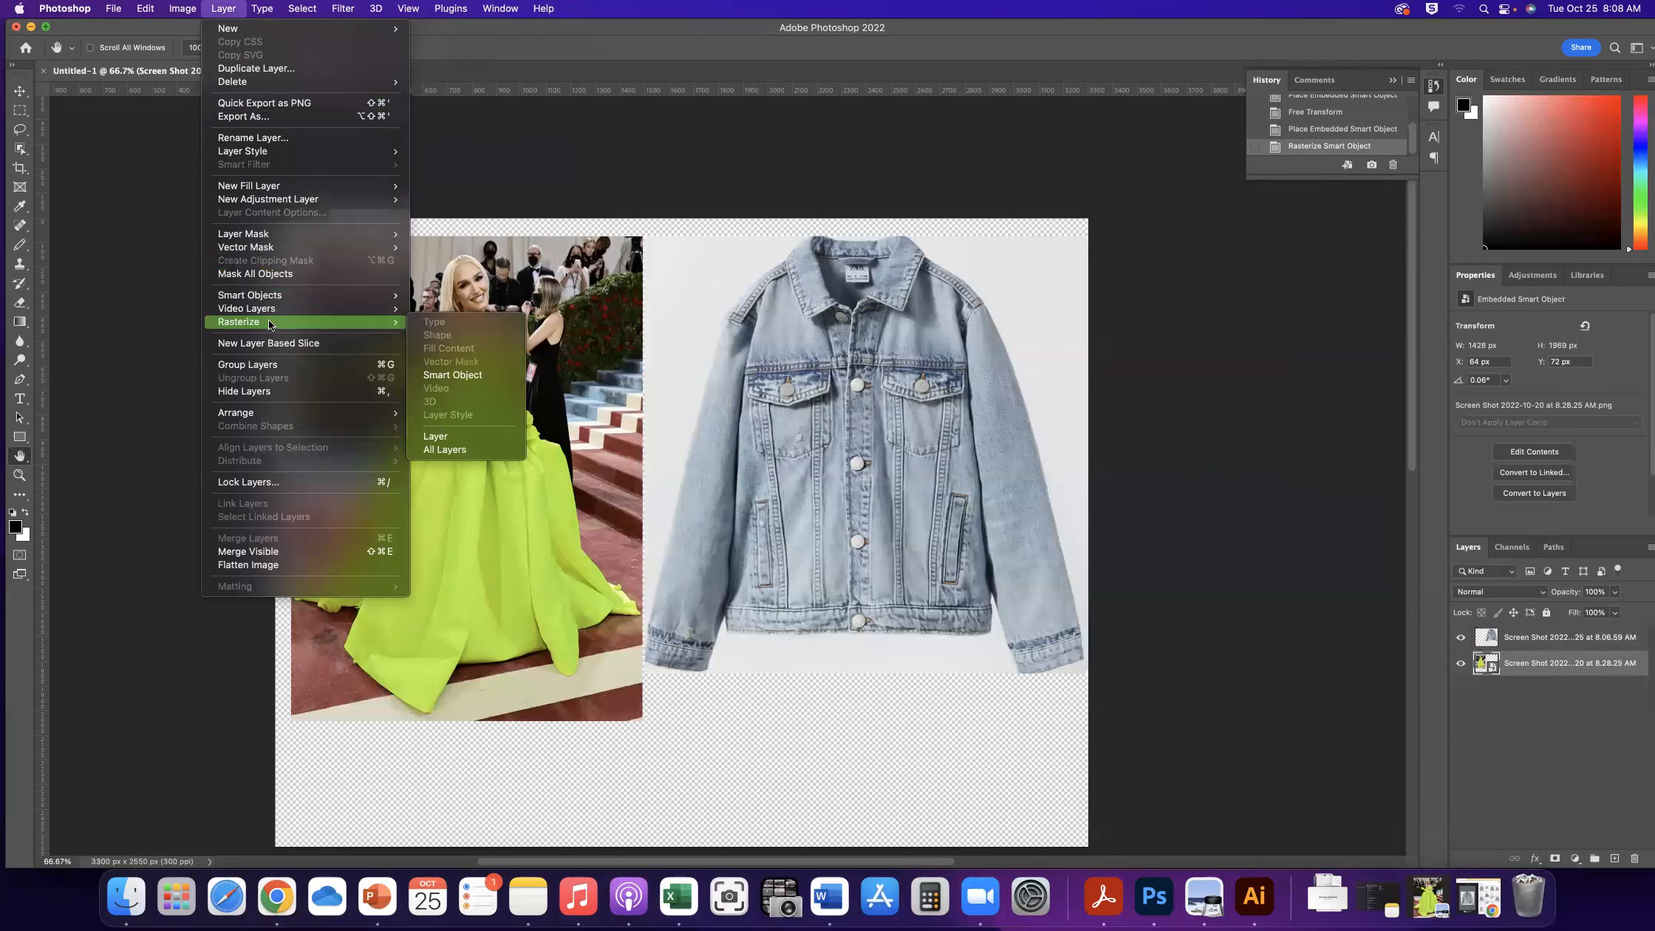
click(446, 374)
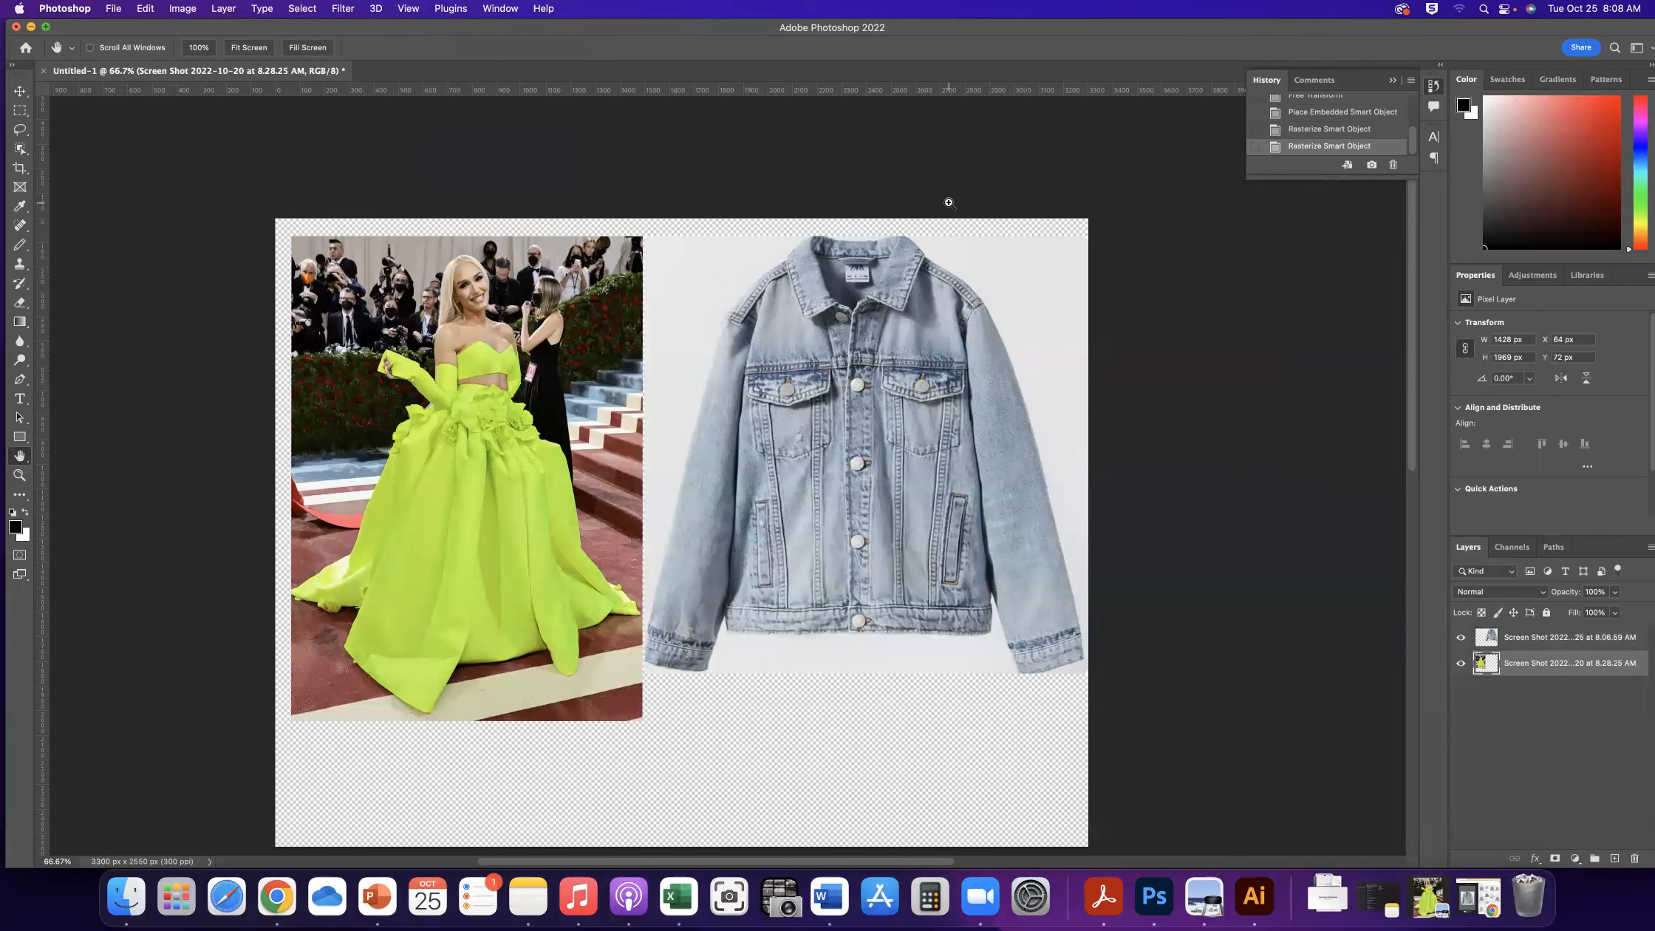
Try the Magic Wand on the background beside the jacket with the gown layer active, switch to the jacket layer and deselect
key(super+0)
key(super+1)
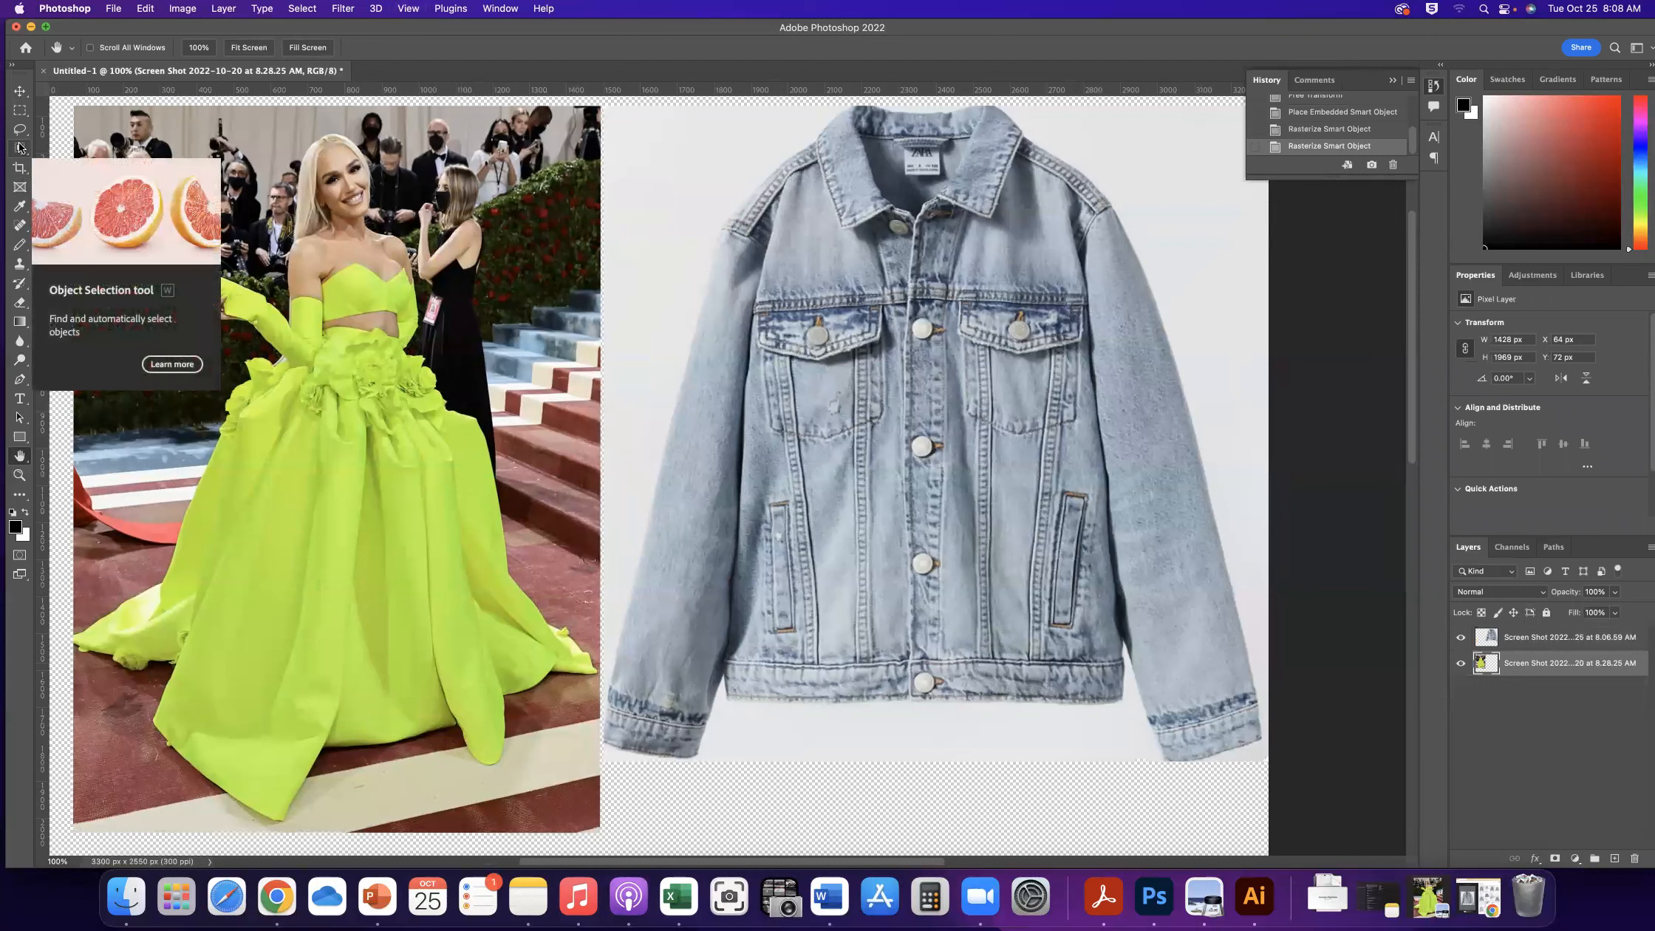
click(22, 149)
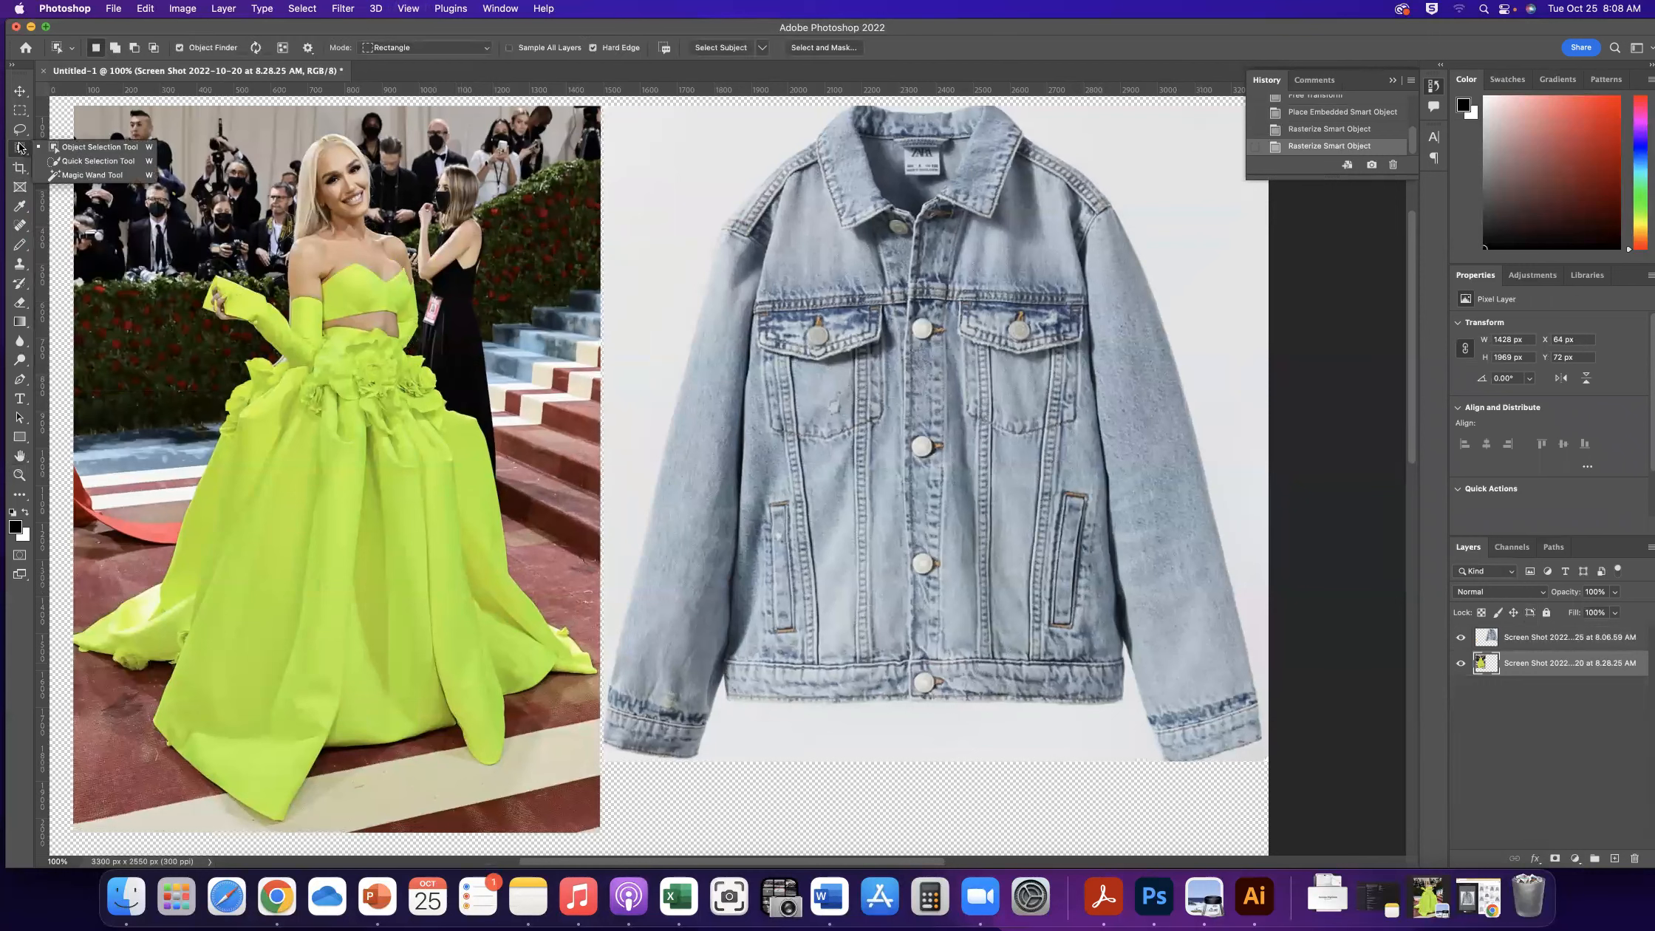
click(99, 177)
click(700, 176)
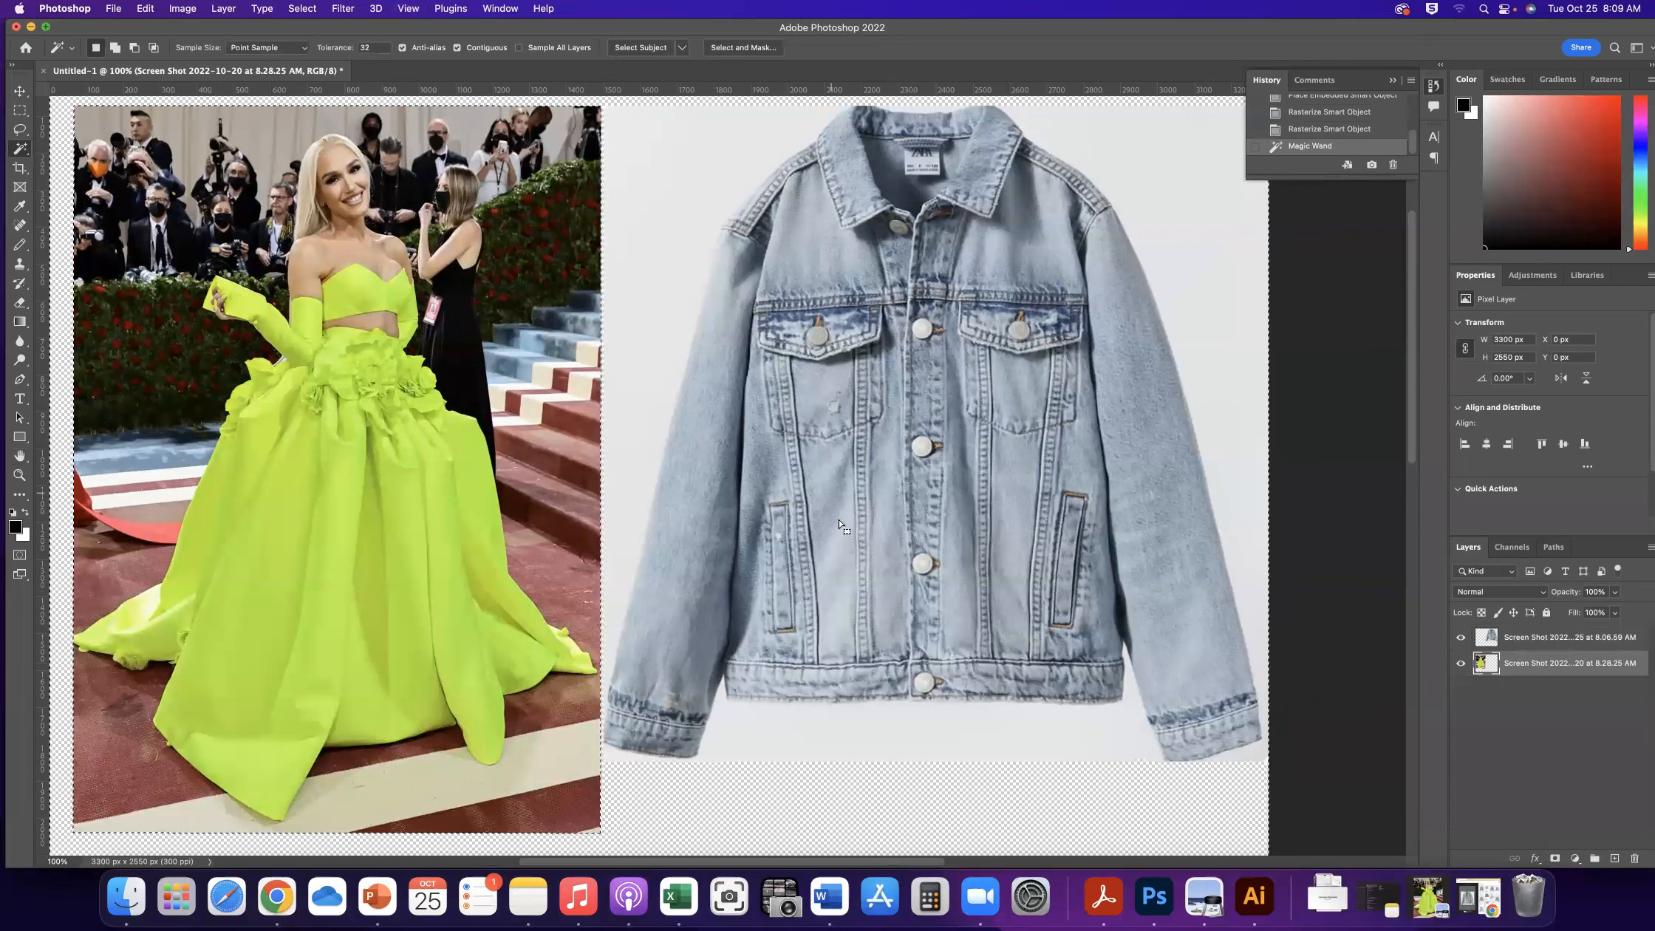
click(1593, 637)
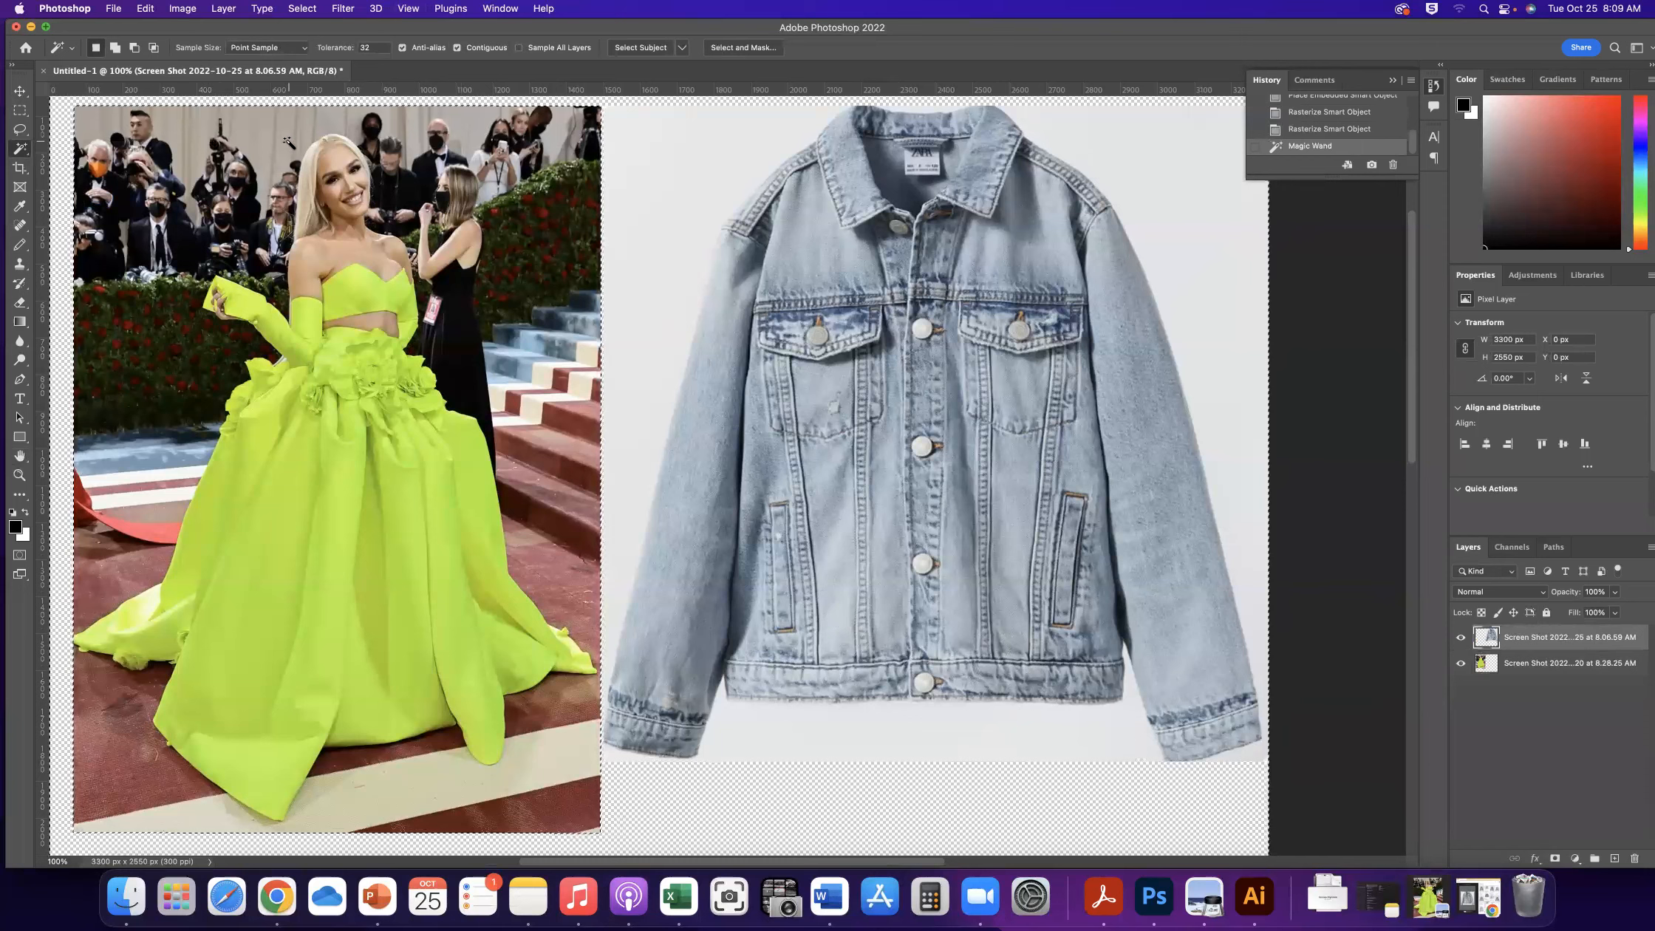
click(302, 8)
click(308, 41)
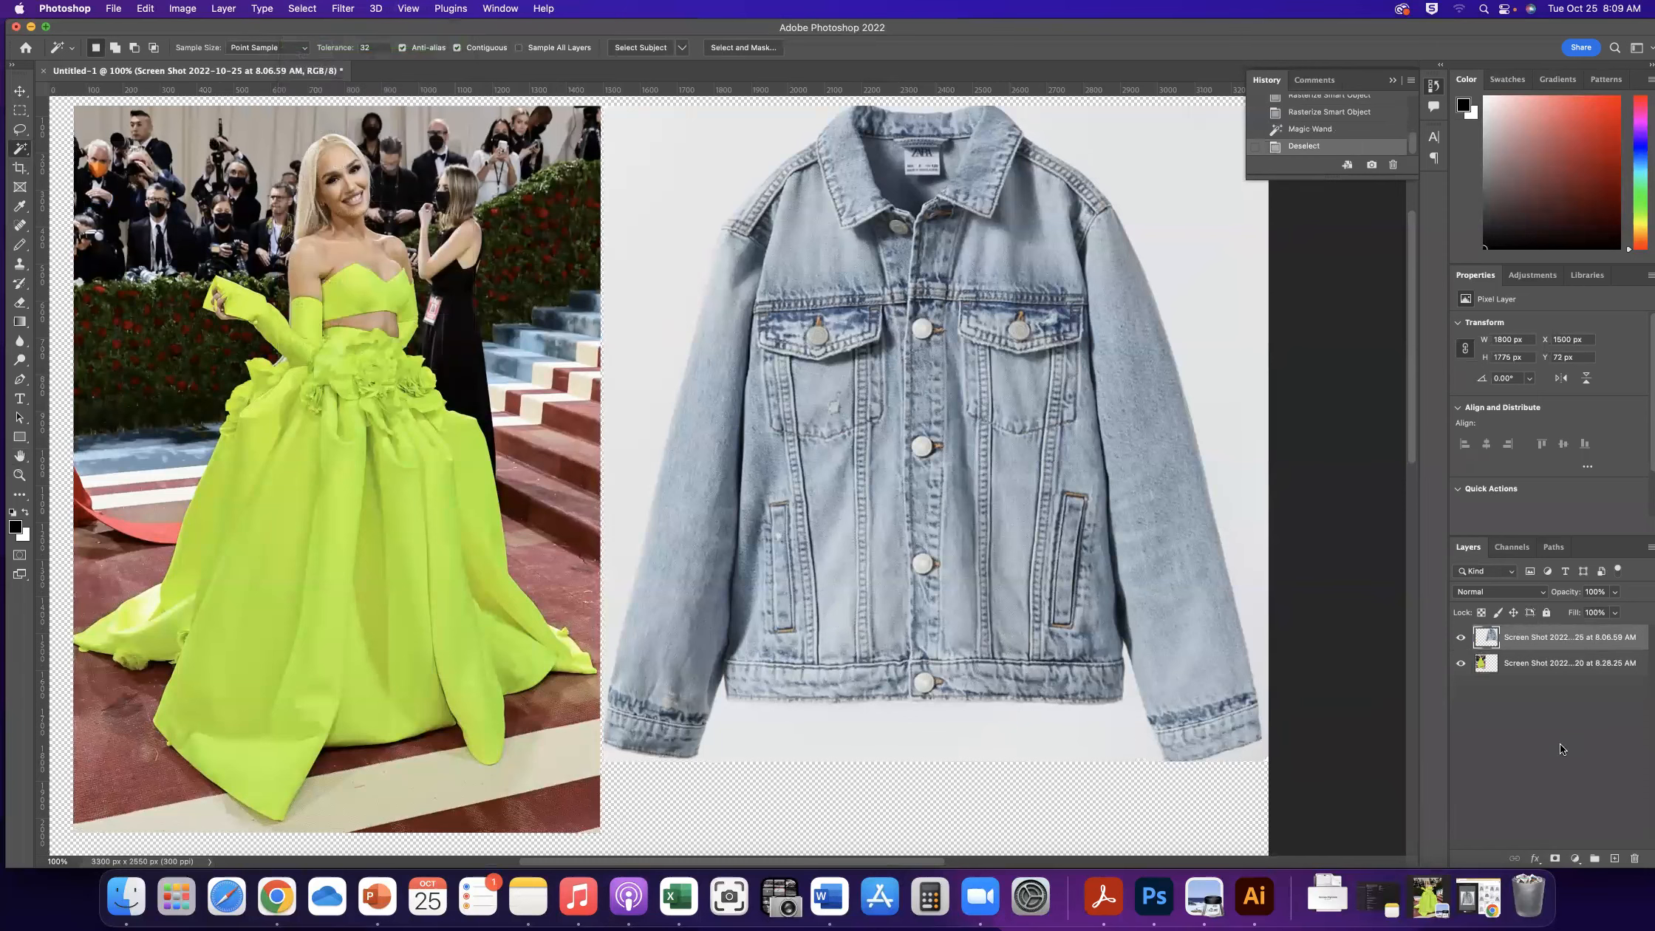
Select the background beside the jacket's left edge with the Magic Wand and set the tool's tolerance to 25
click(660, 333)
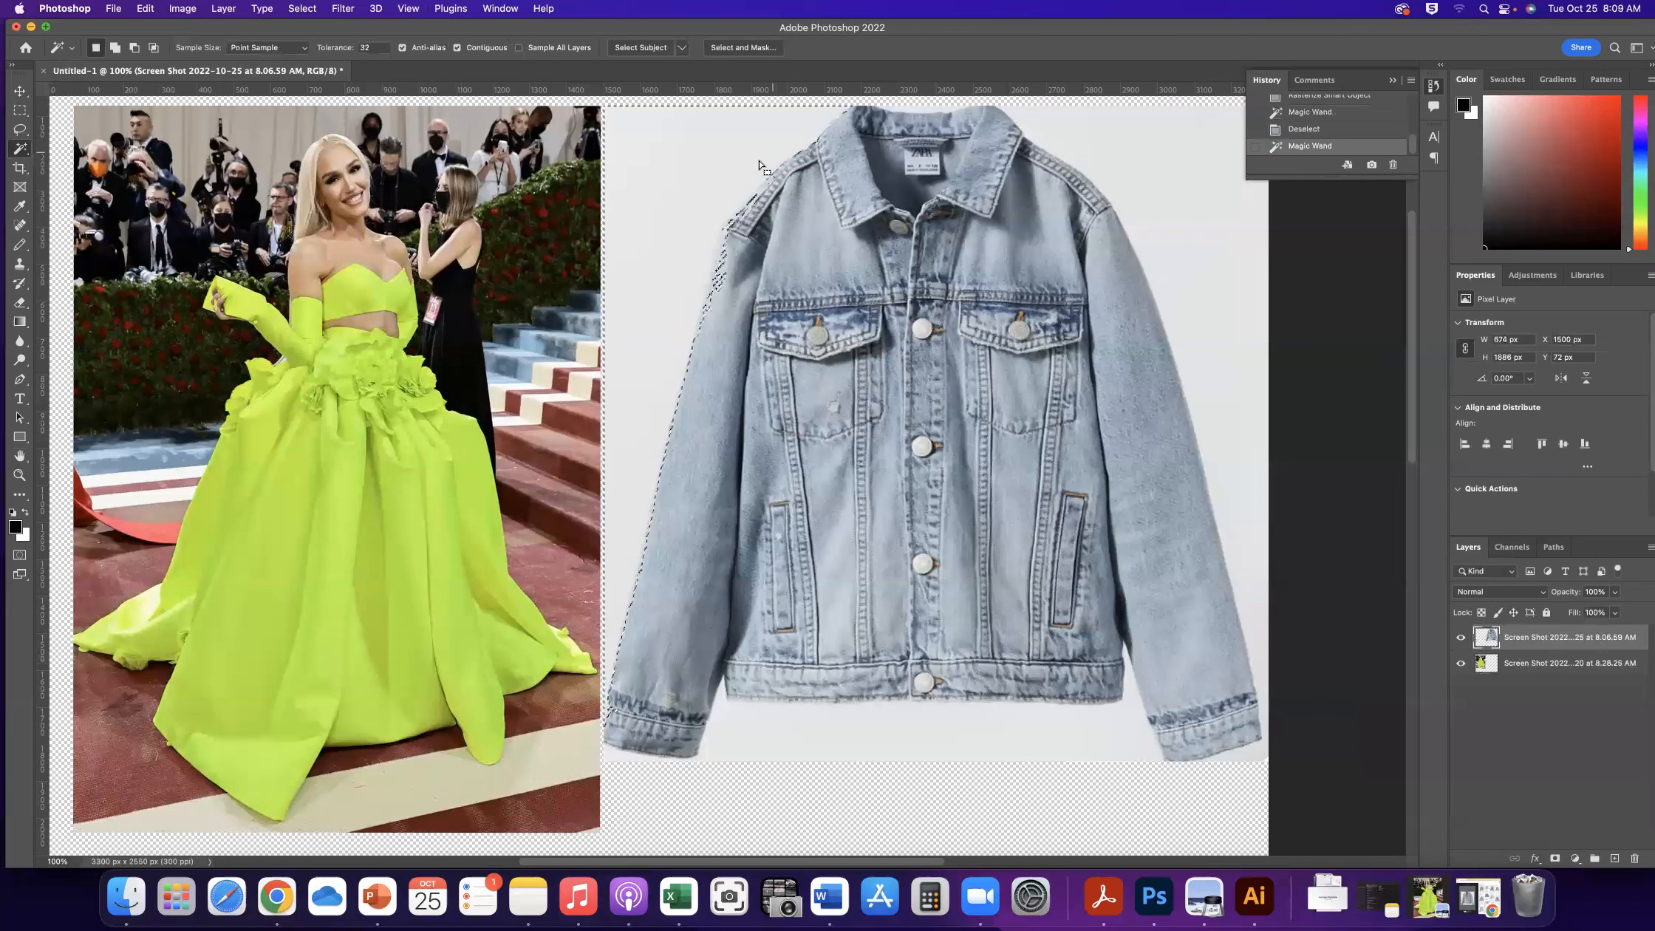
click(367, 49)
text(2)
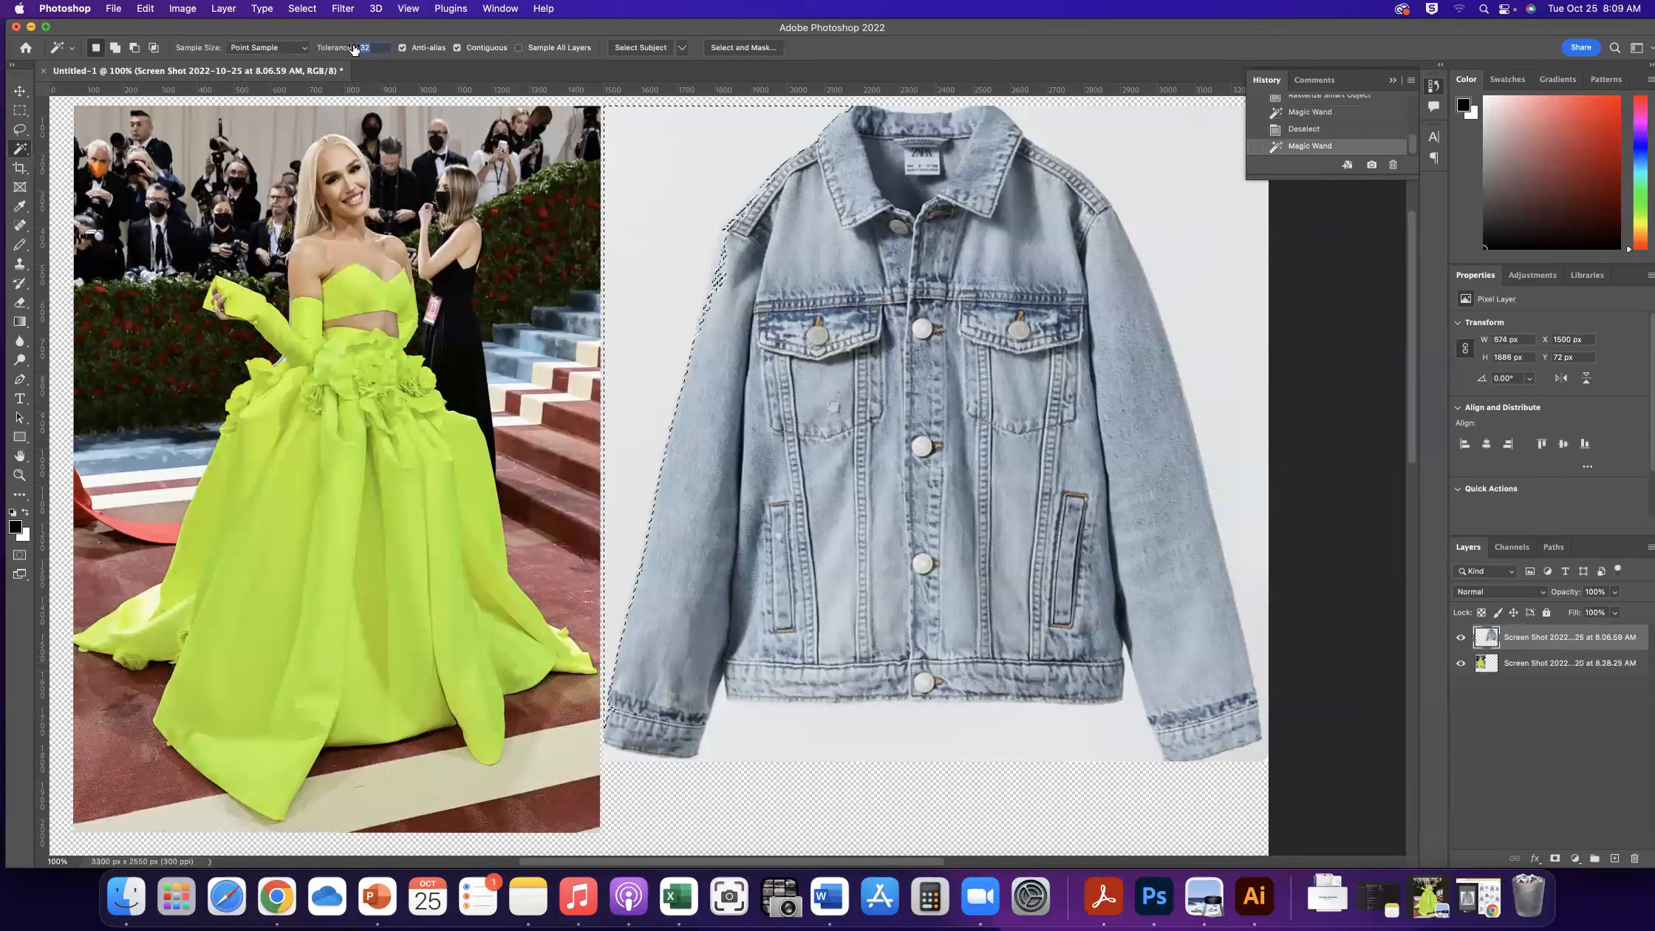
text(5)
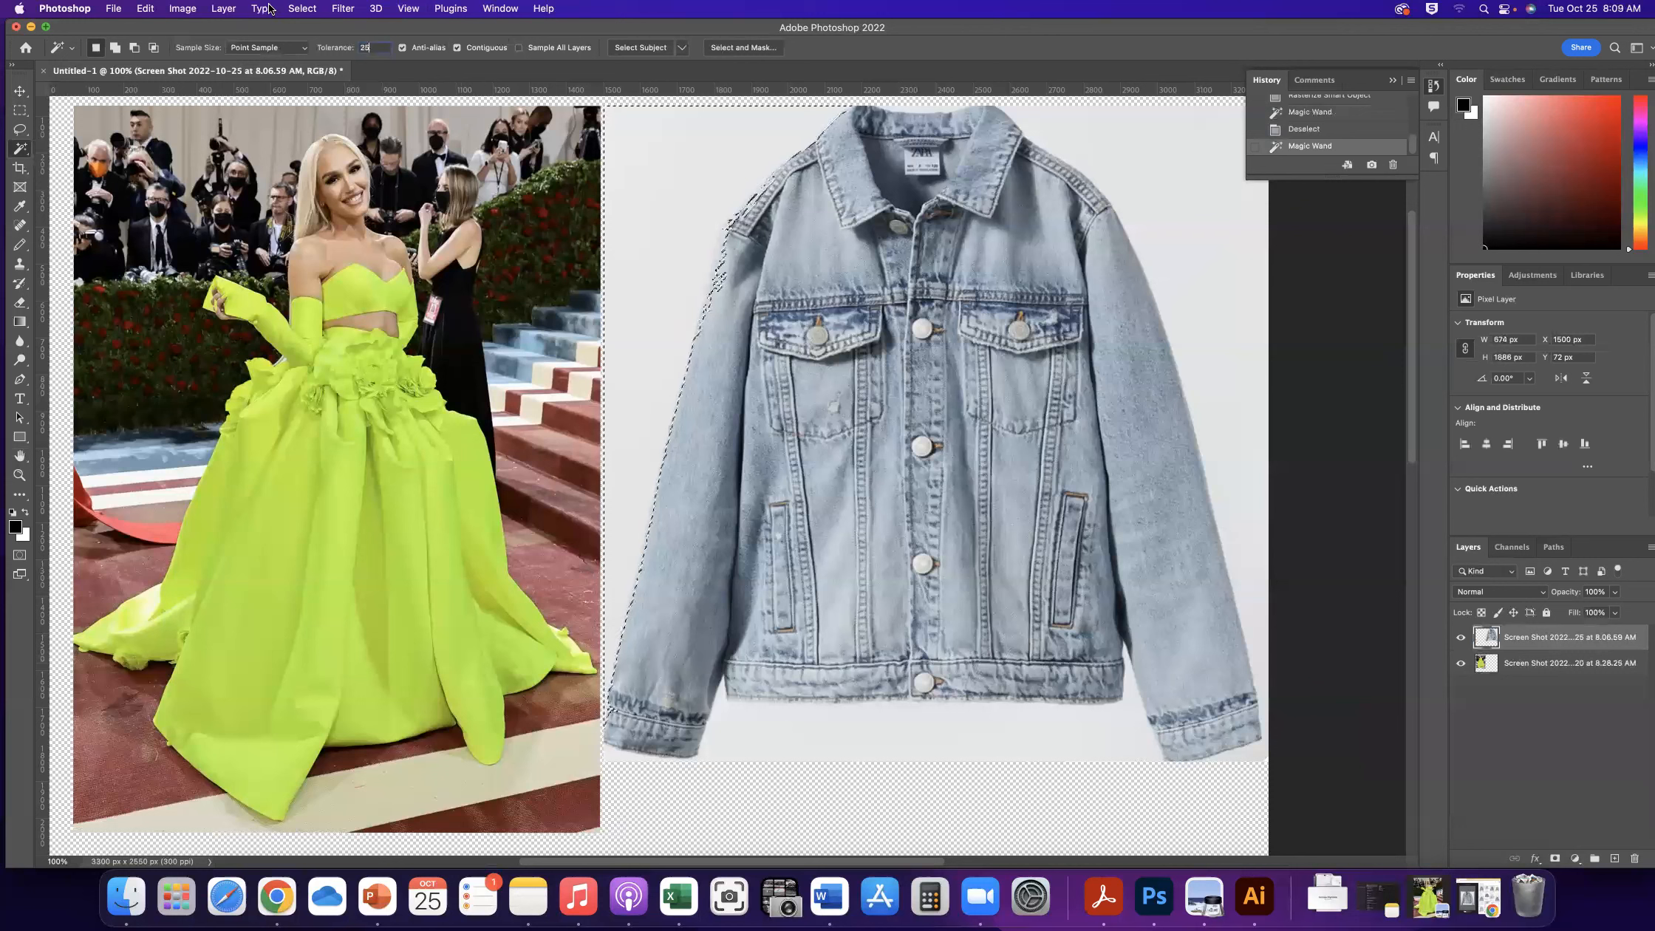
click(300, 9)
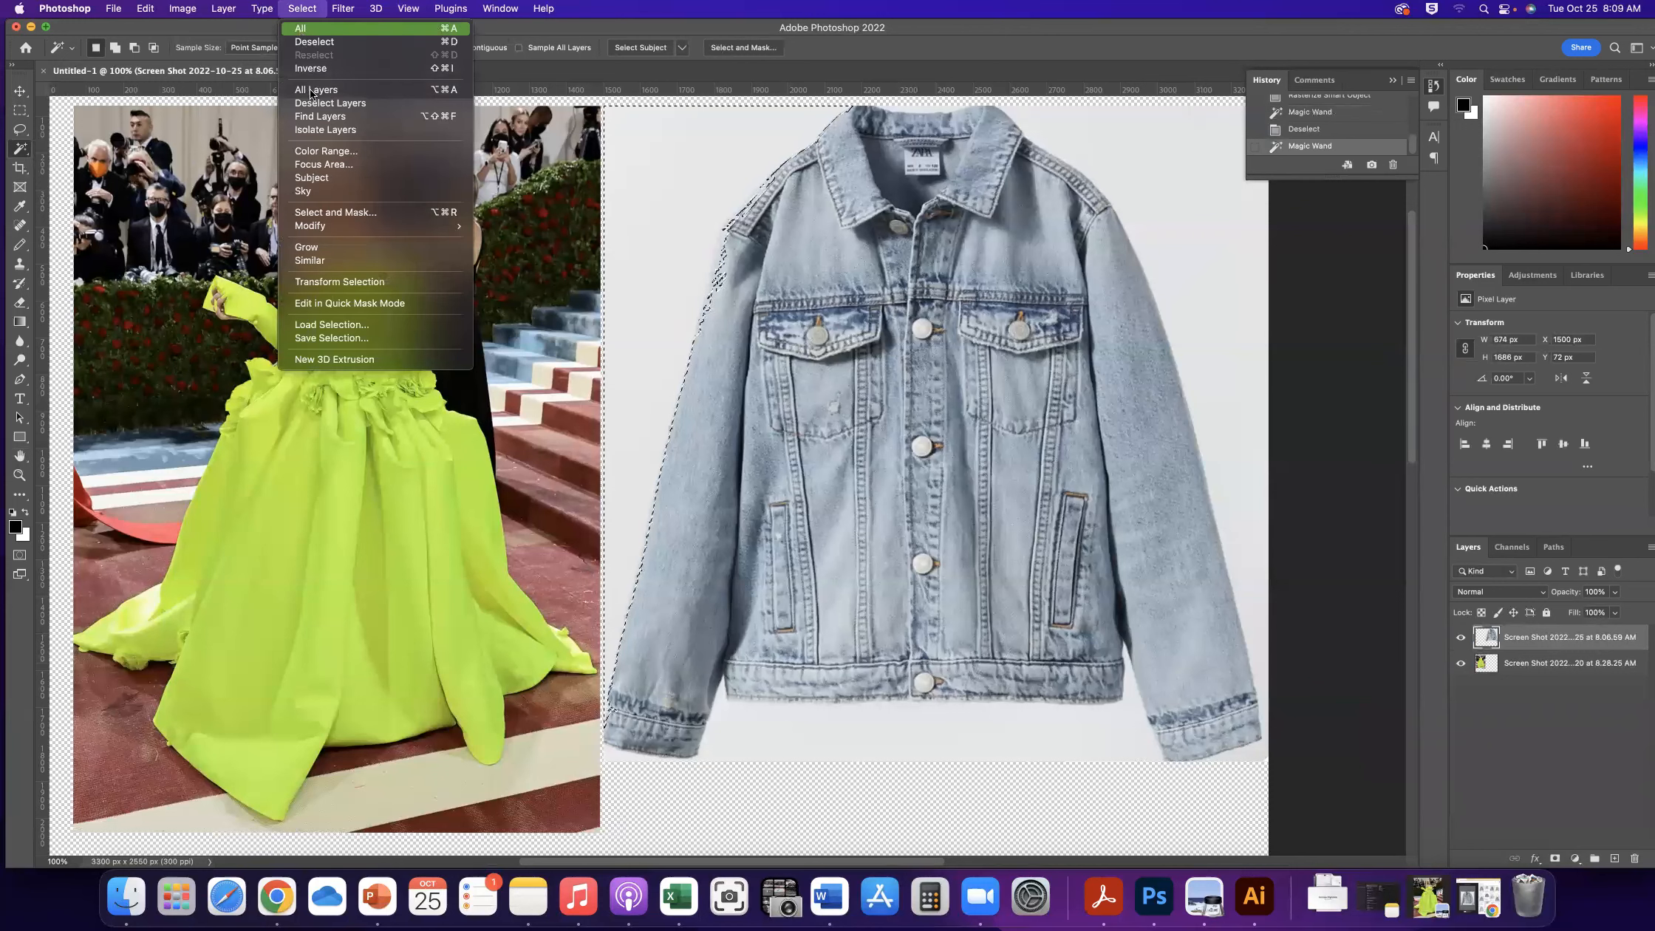
click(402, 41)
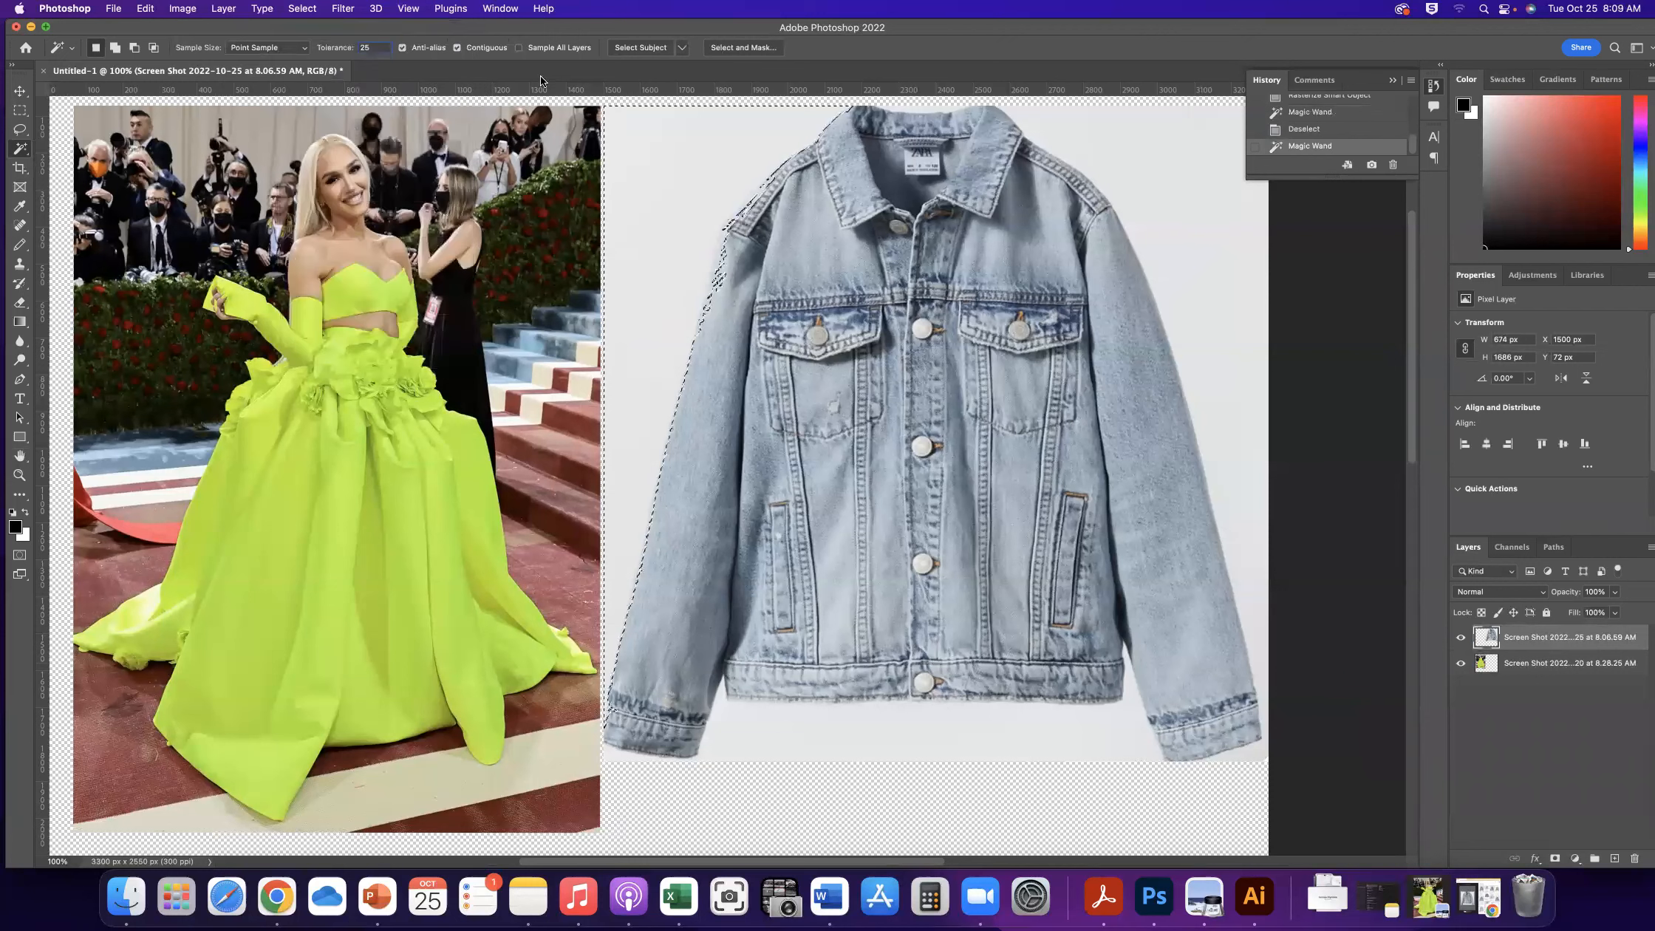
Select and delete the background outside the jacket's left edge, deselect, and delete the background outside its right edge the same way
click(667, 161)
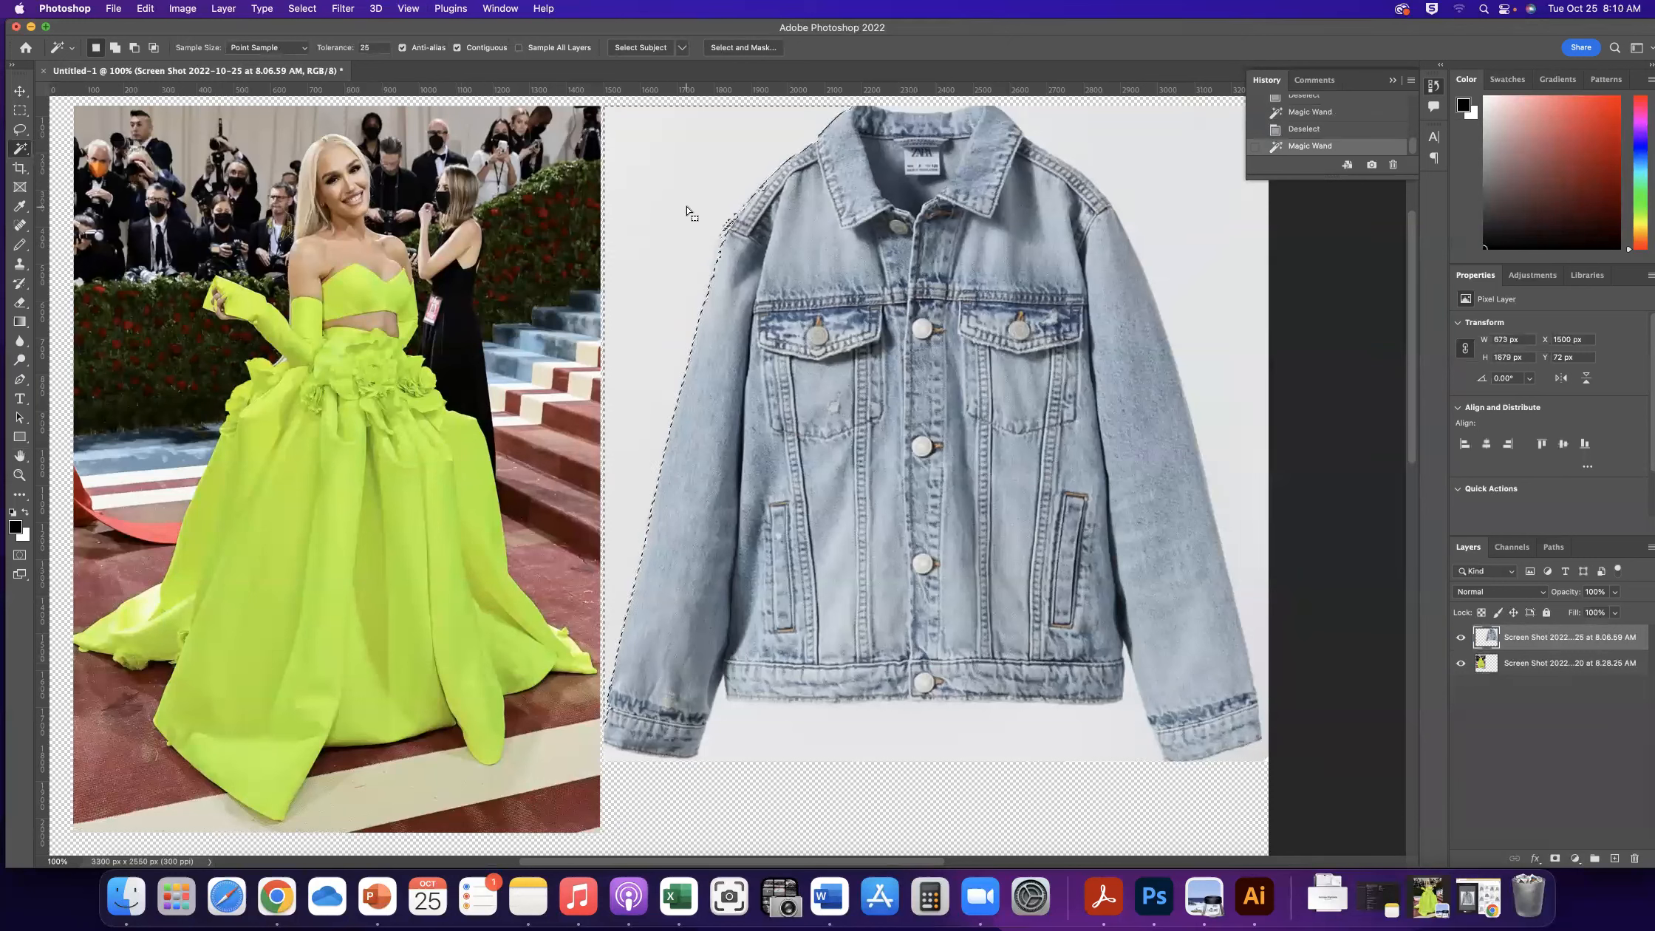
key(Delete)
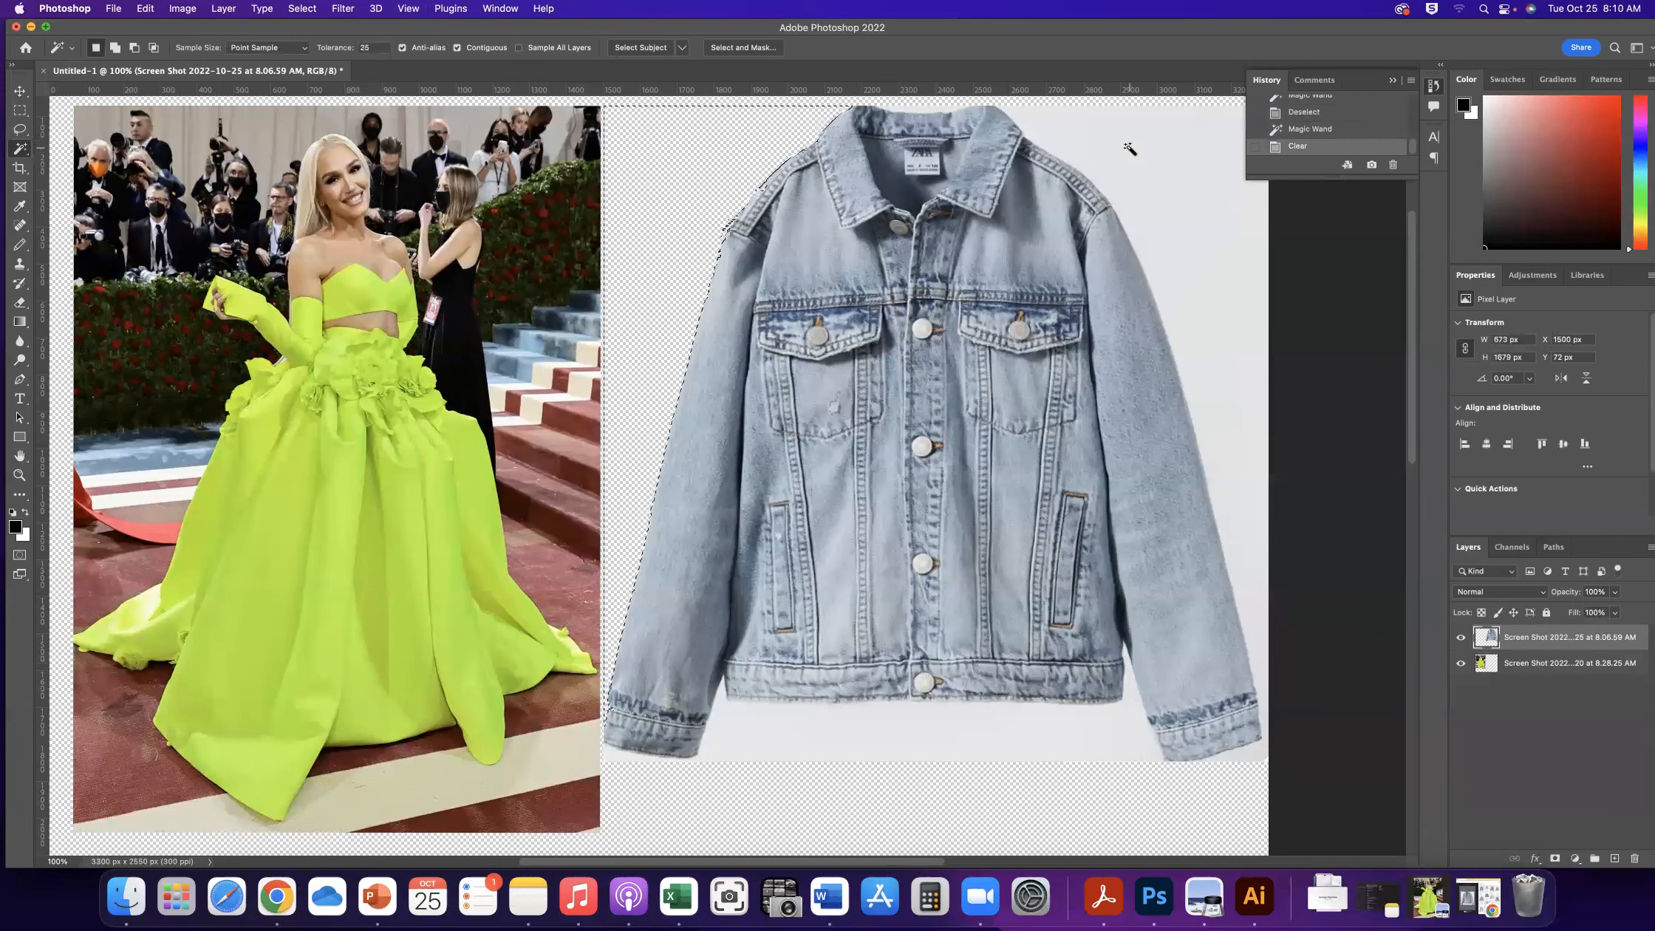
key(super+d)
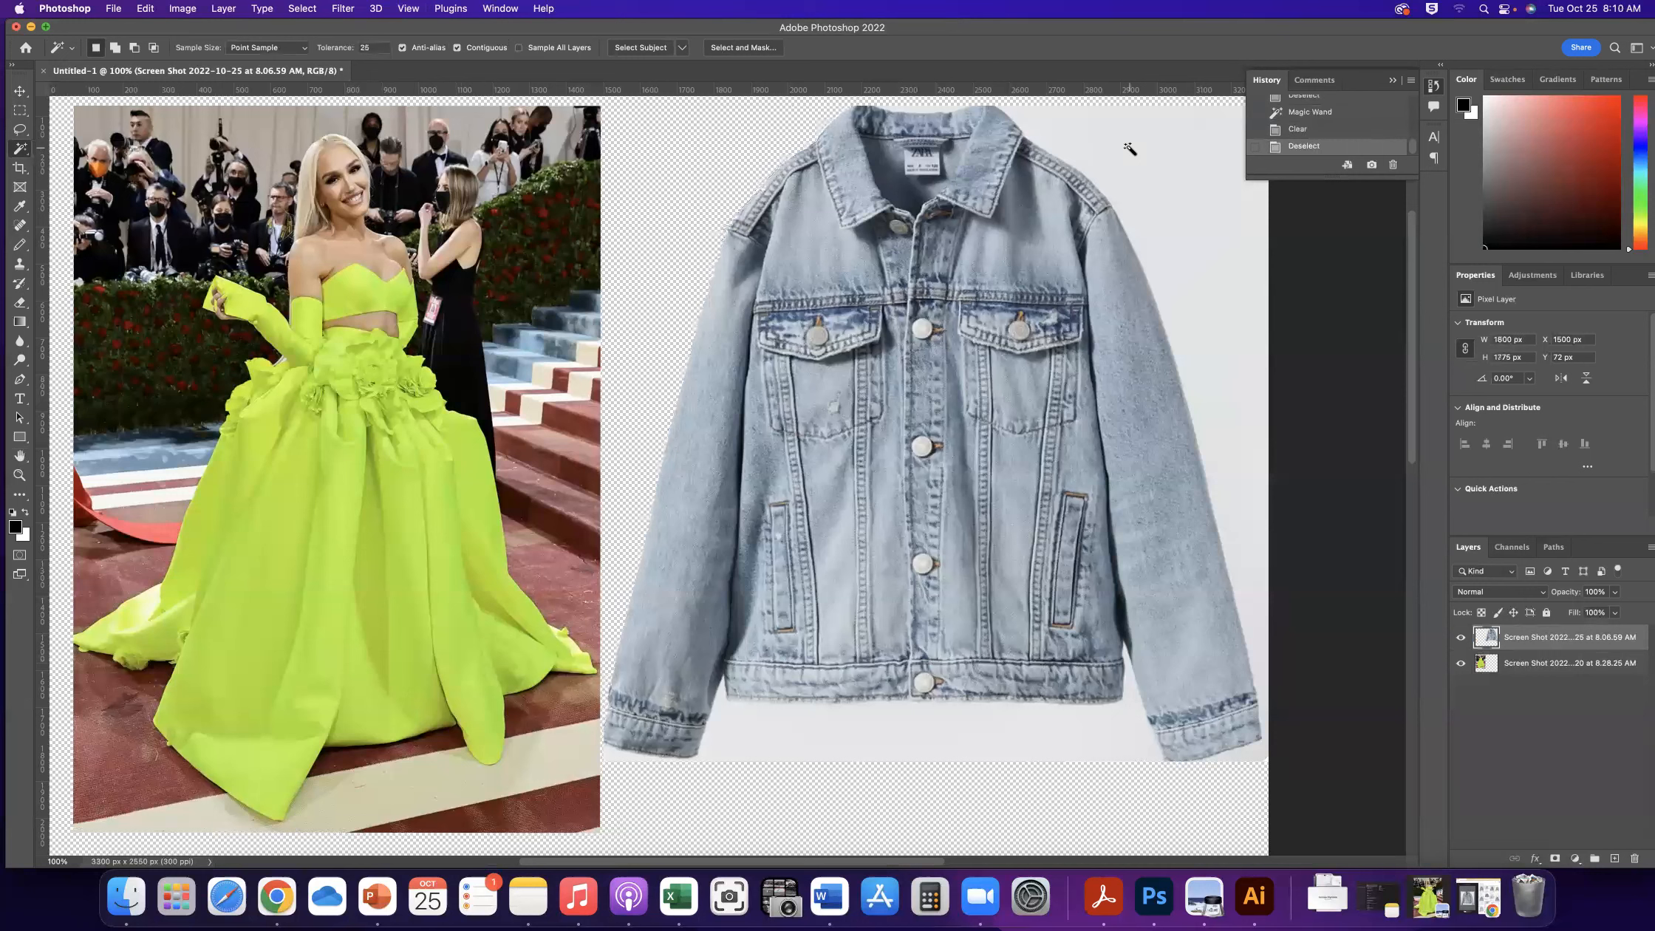
click(1124, 151)
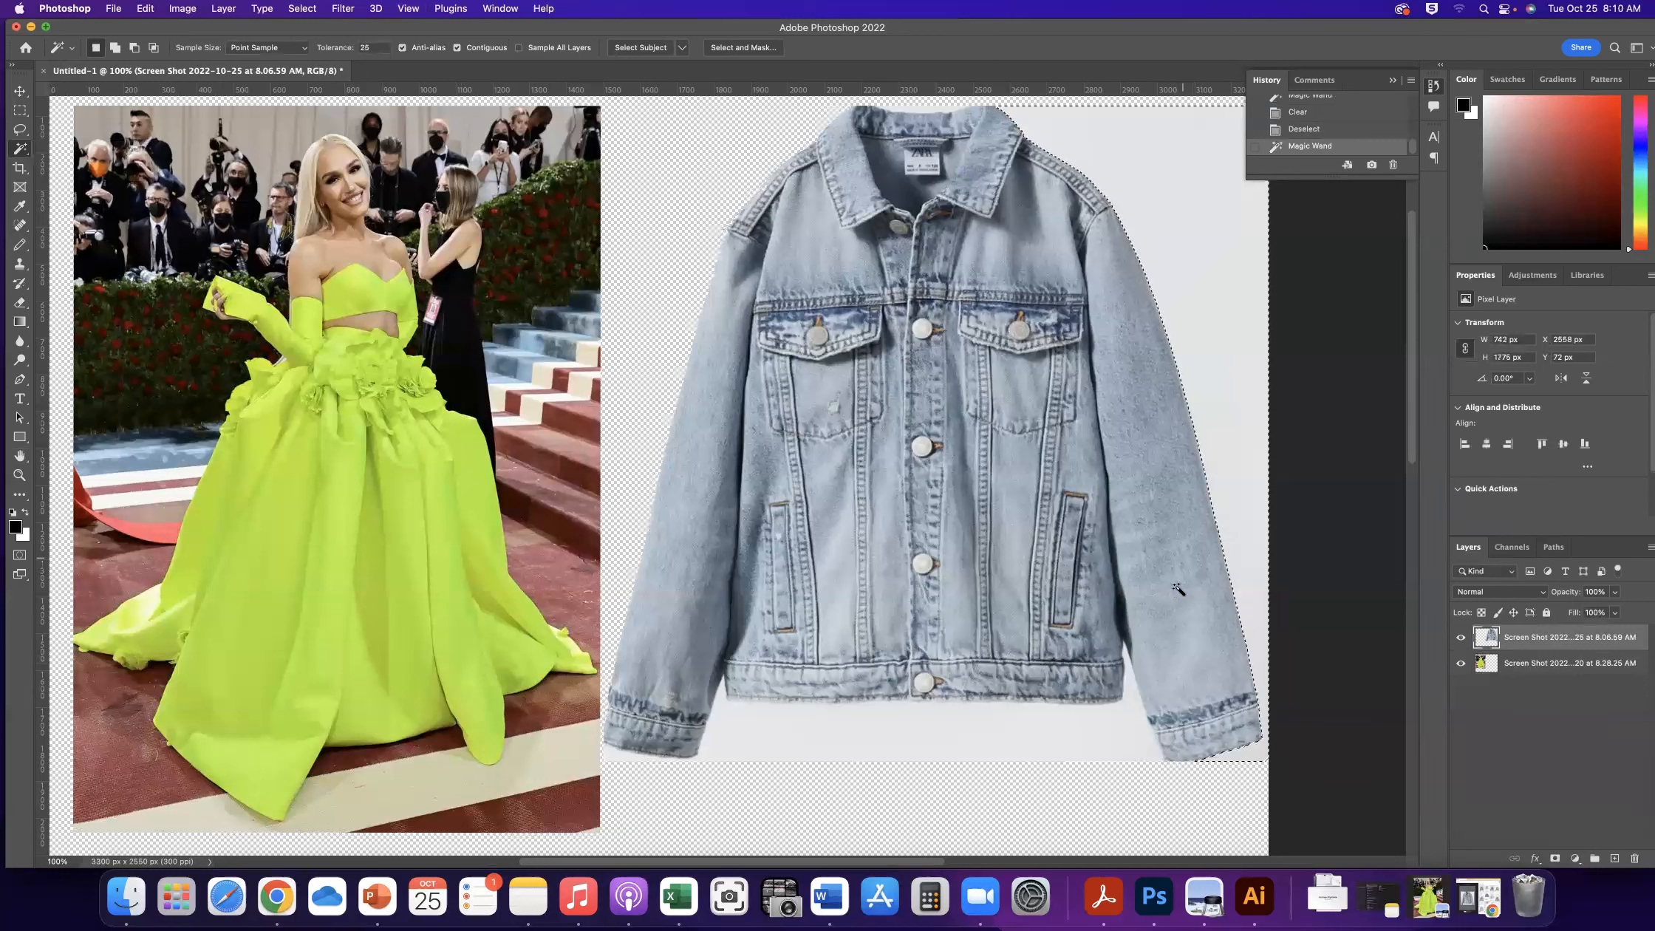
key(Delete)
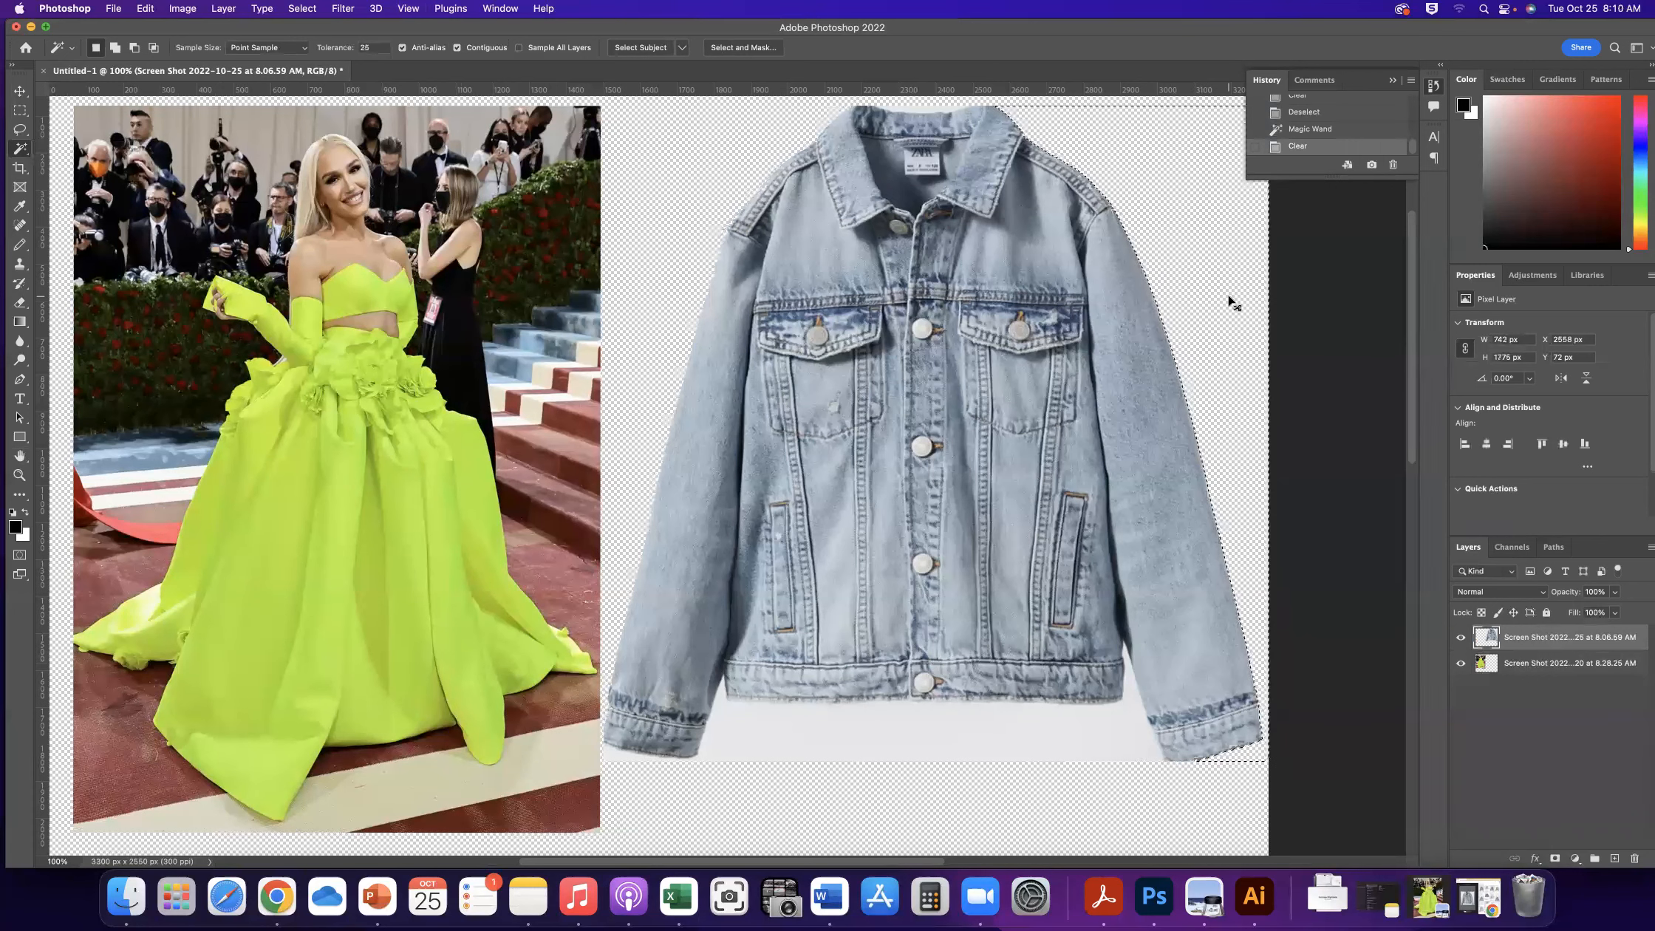
Deselect, then select and delete the background below the jacket's hem with the Magic Wand, and clear the selection
key(super+d)
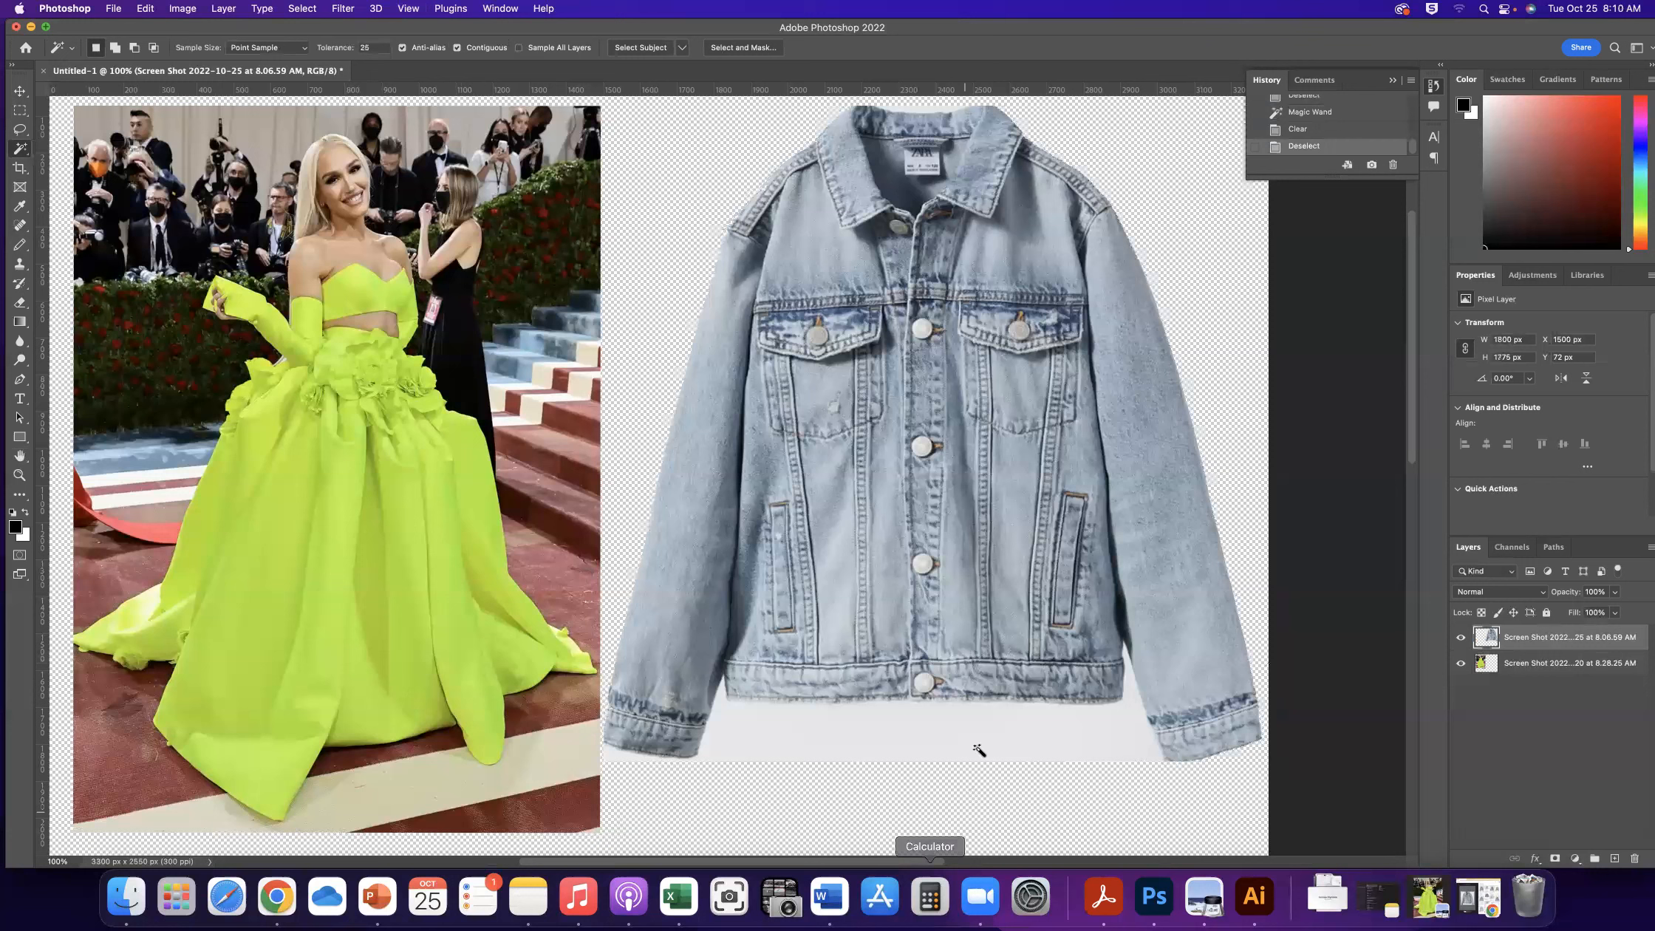
click(950, 738)
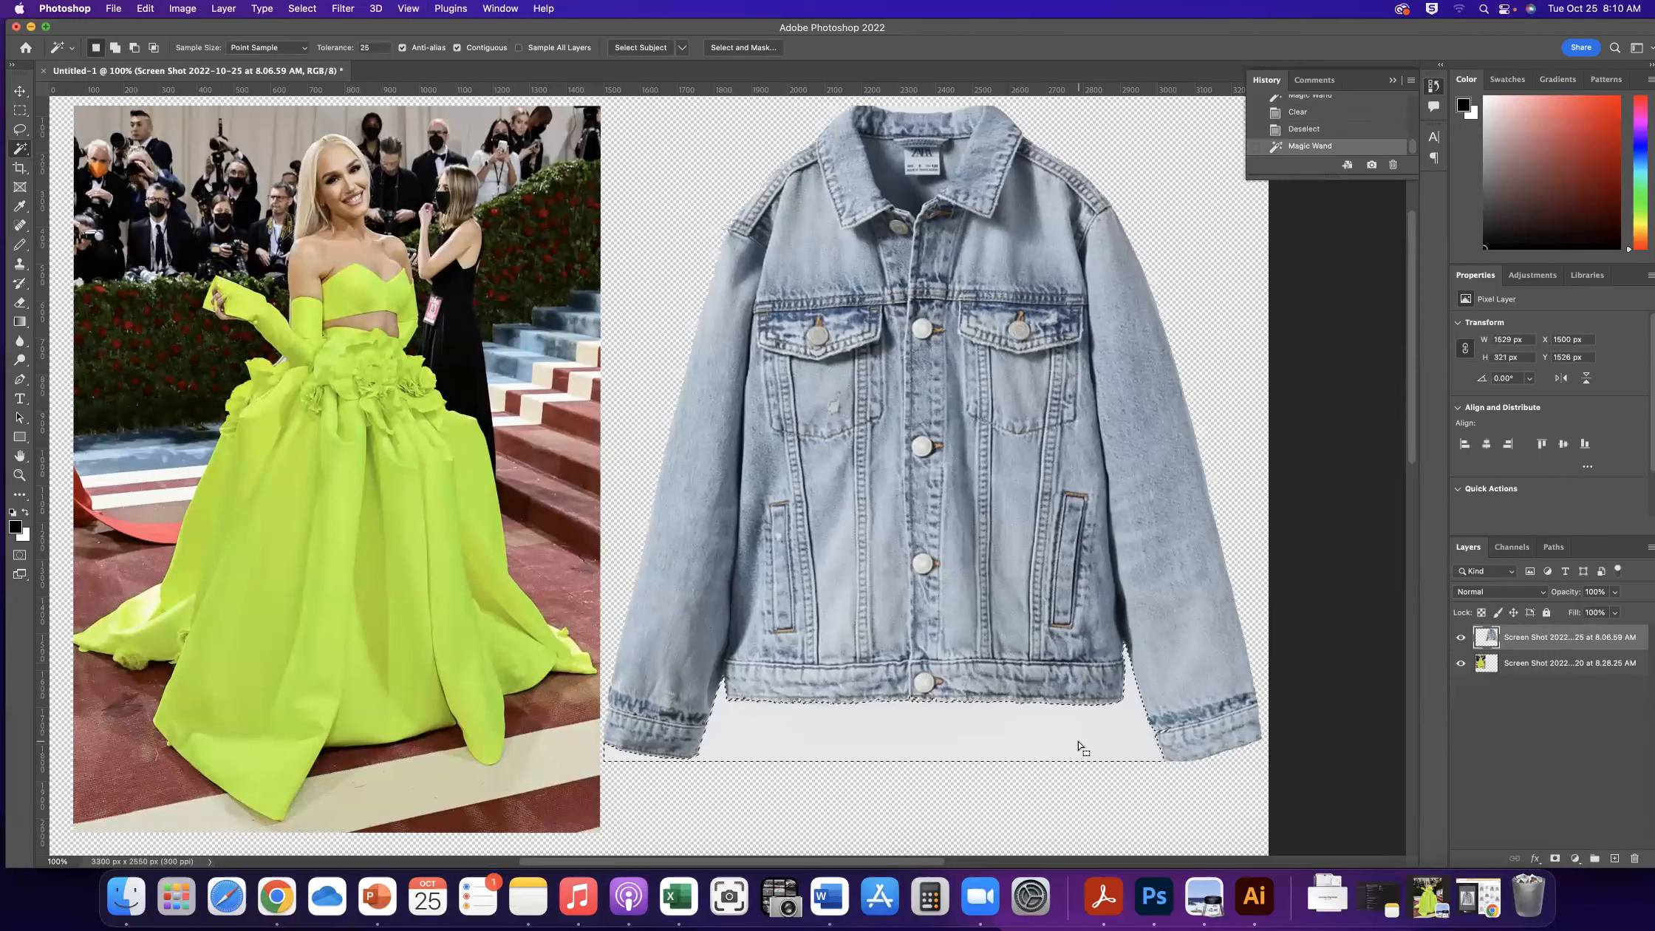
key(super+d)
click(888, 743)
key(Delete)
key(super+d)
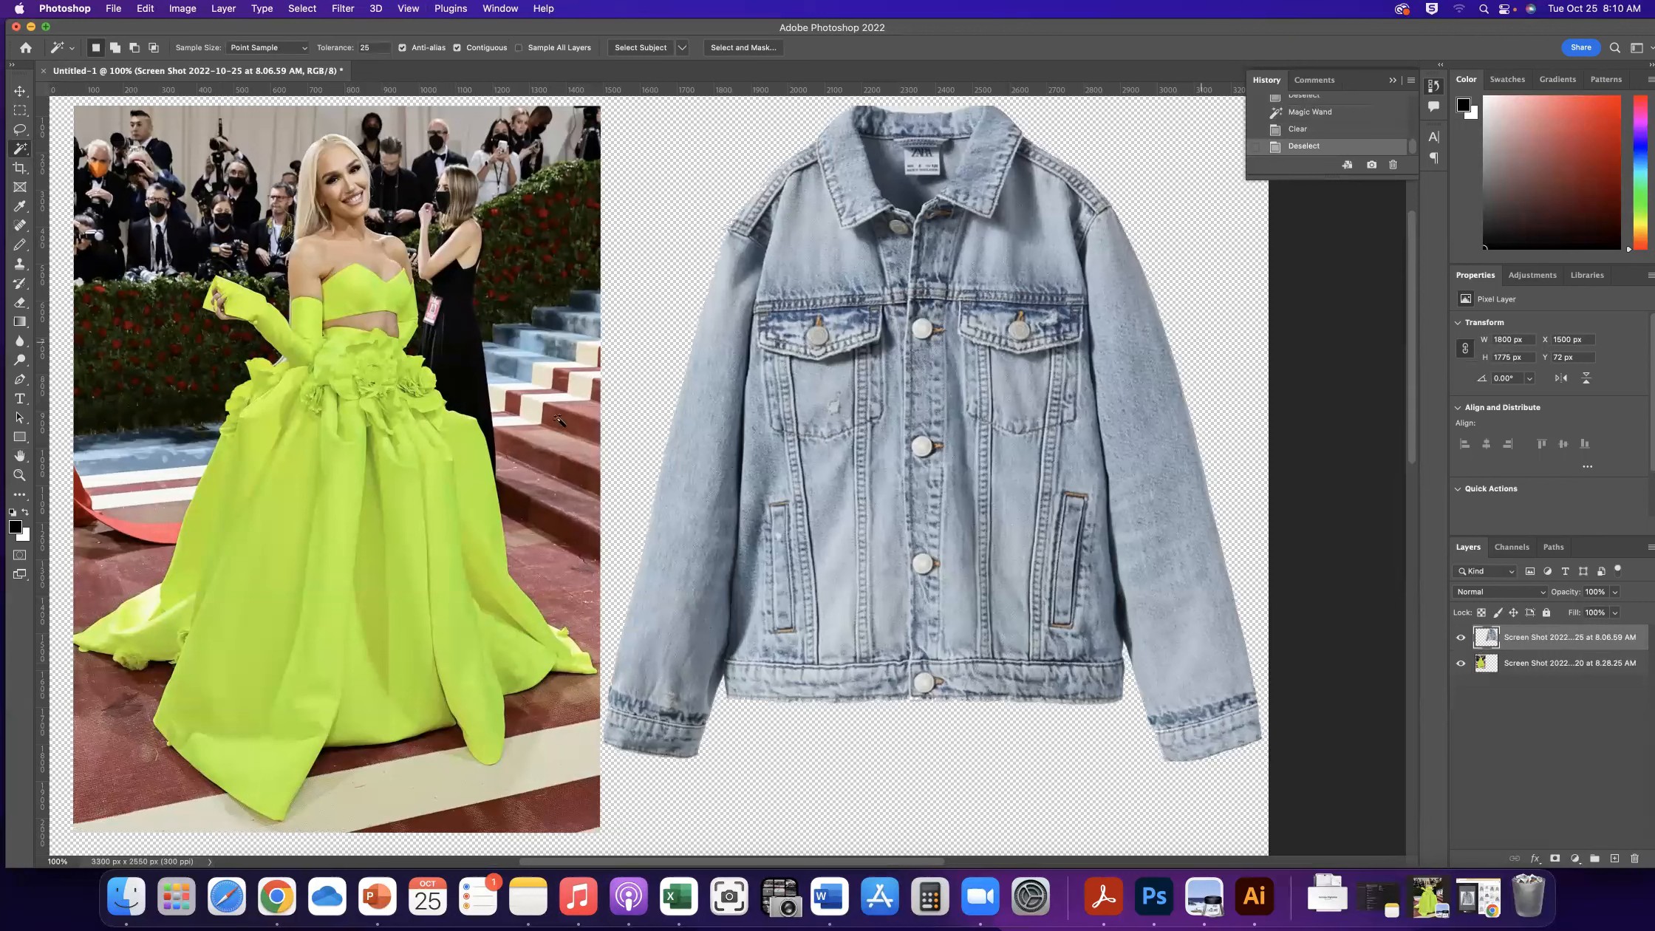
Set the Eraser Tool's brush size to 25 px and try erasing the photo background beside the woman's head with the jacket layer active
scroll(421, 411, left, 2)
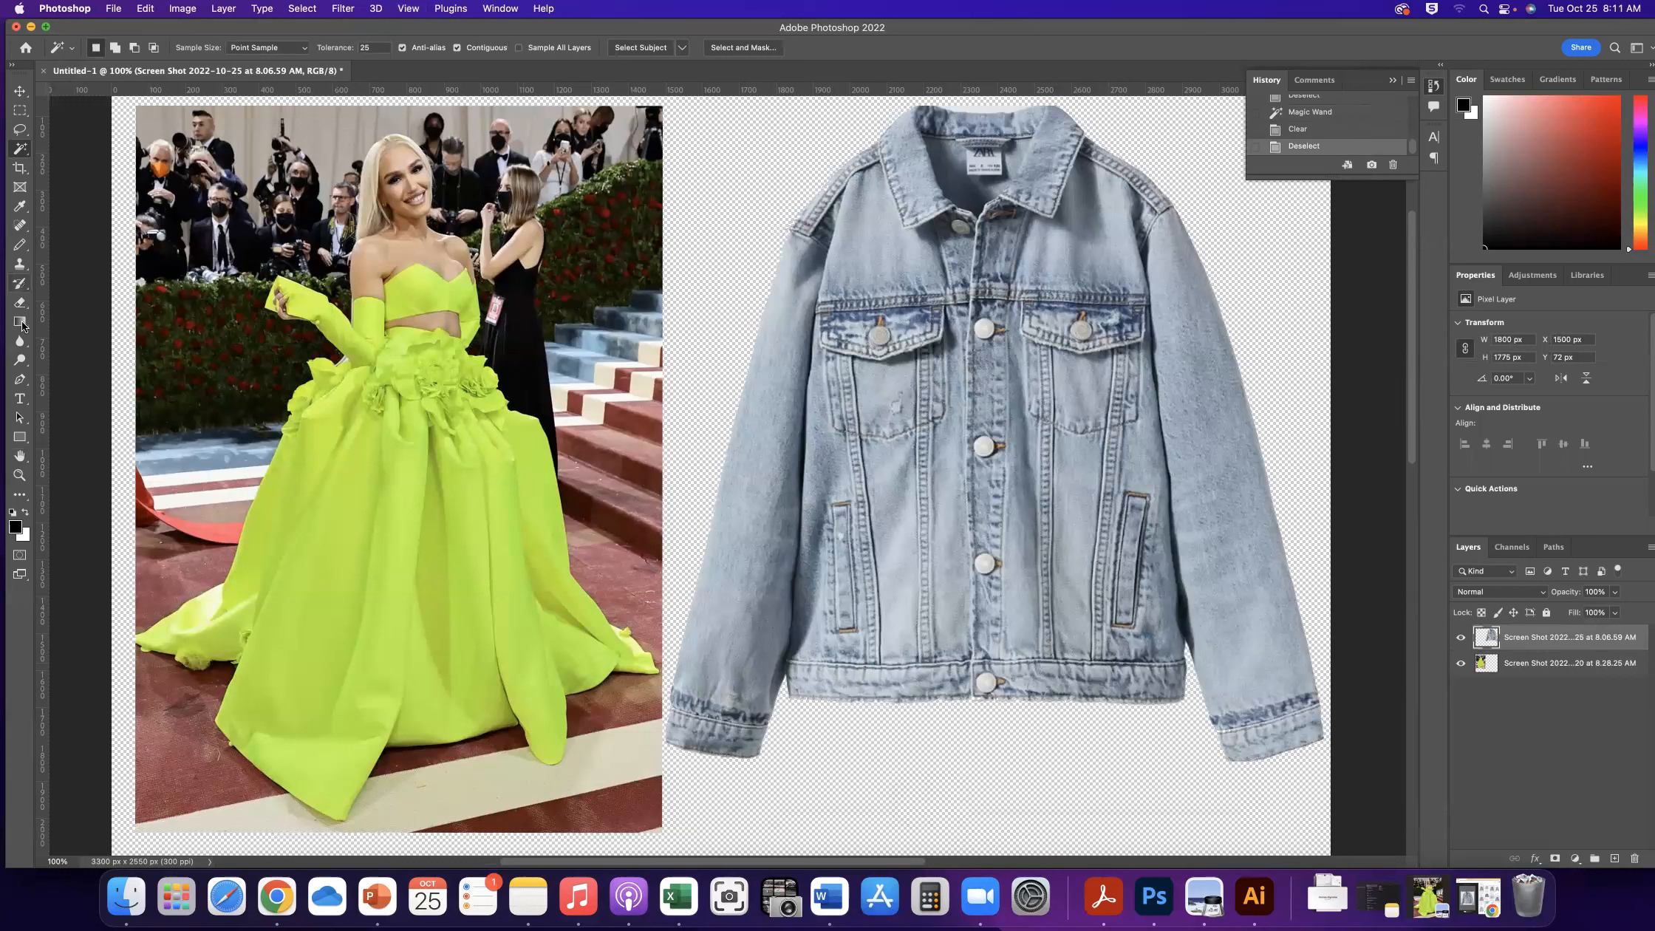
drag(20, 306, 87, 305)
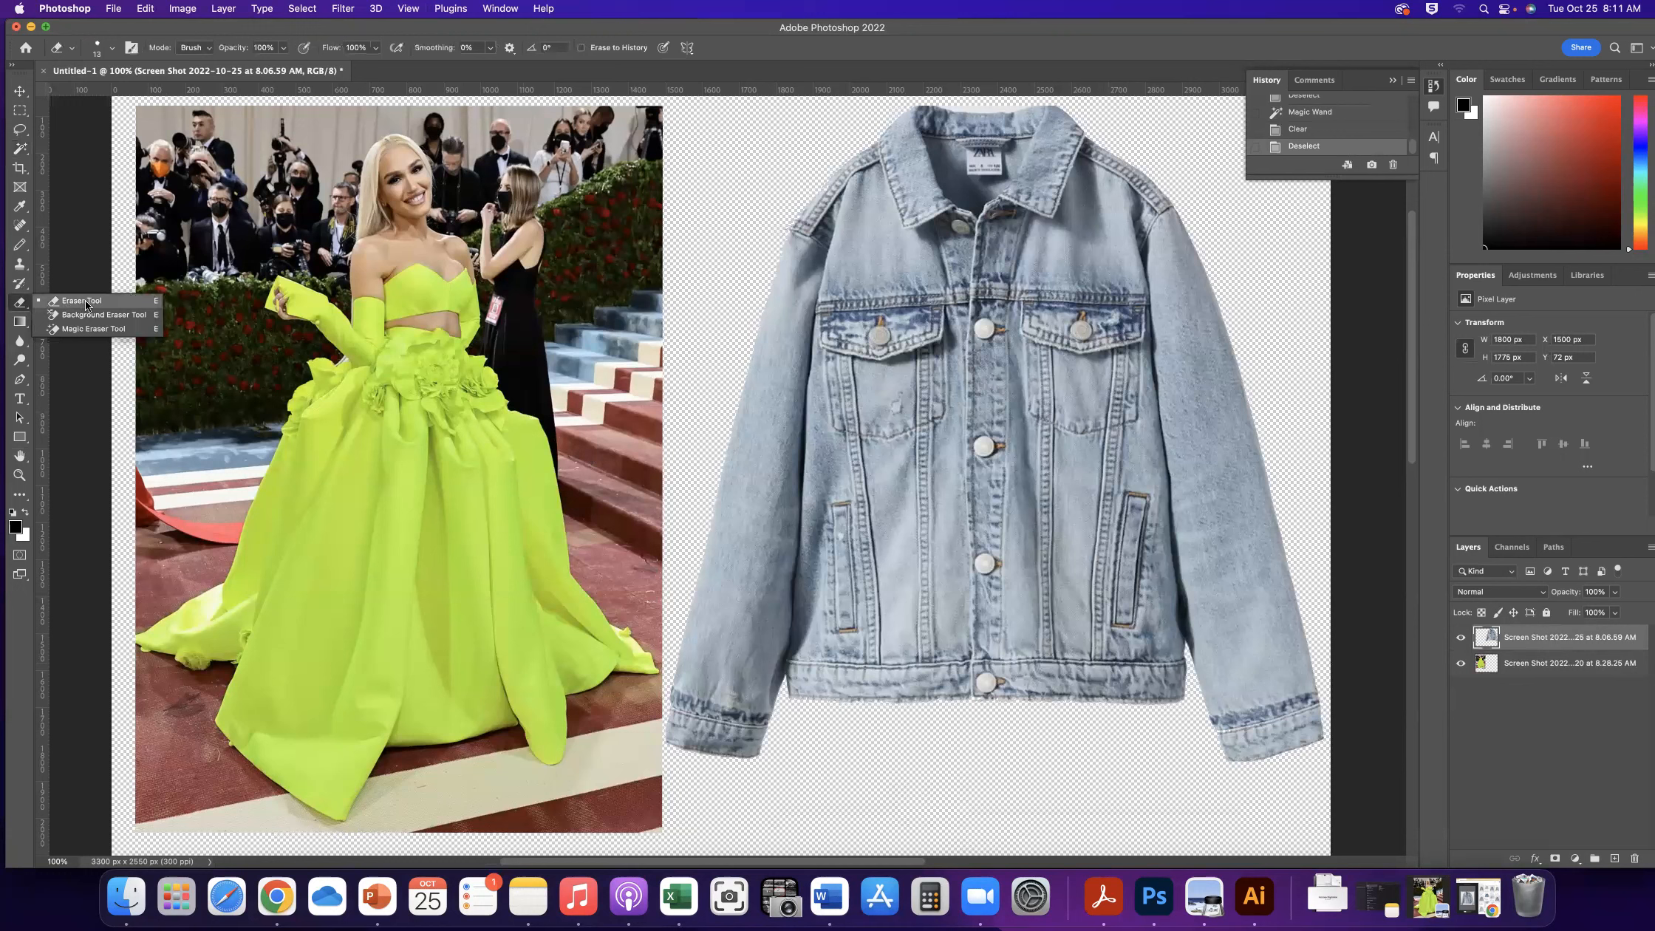
click(89, 304)
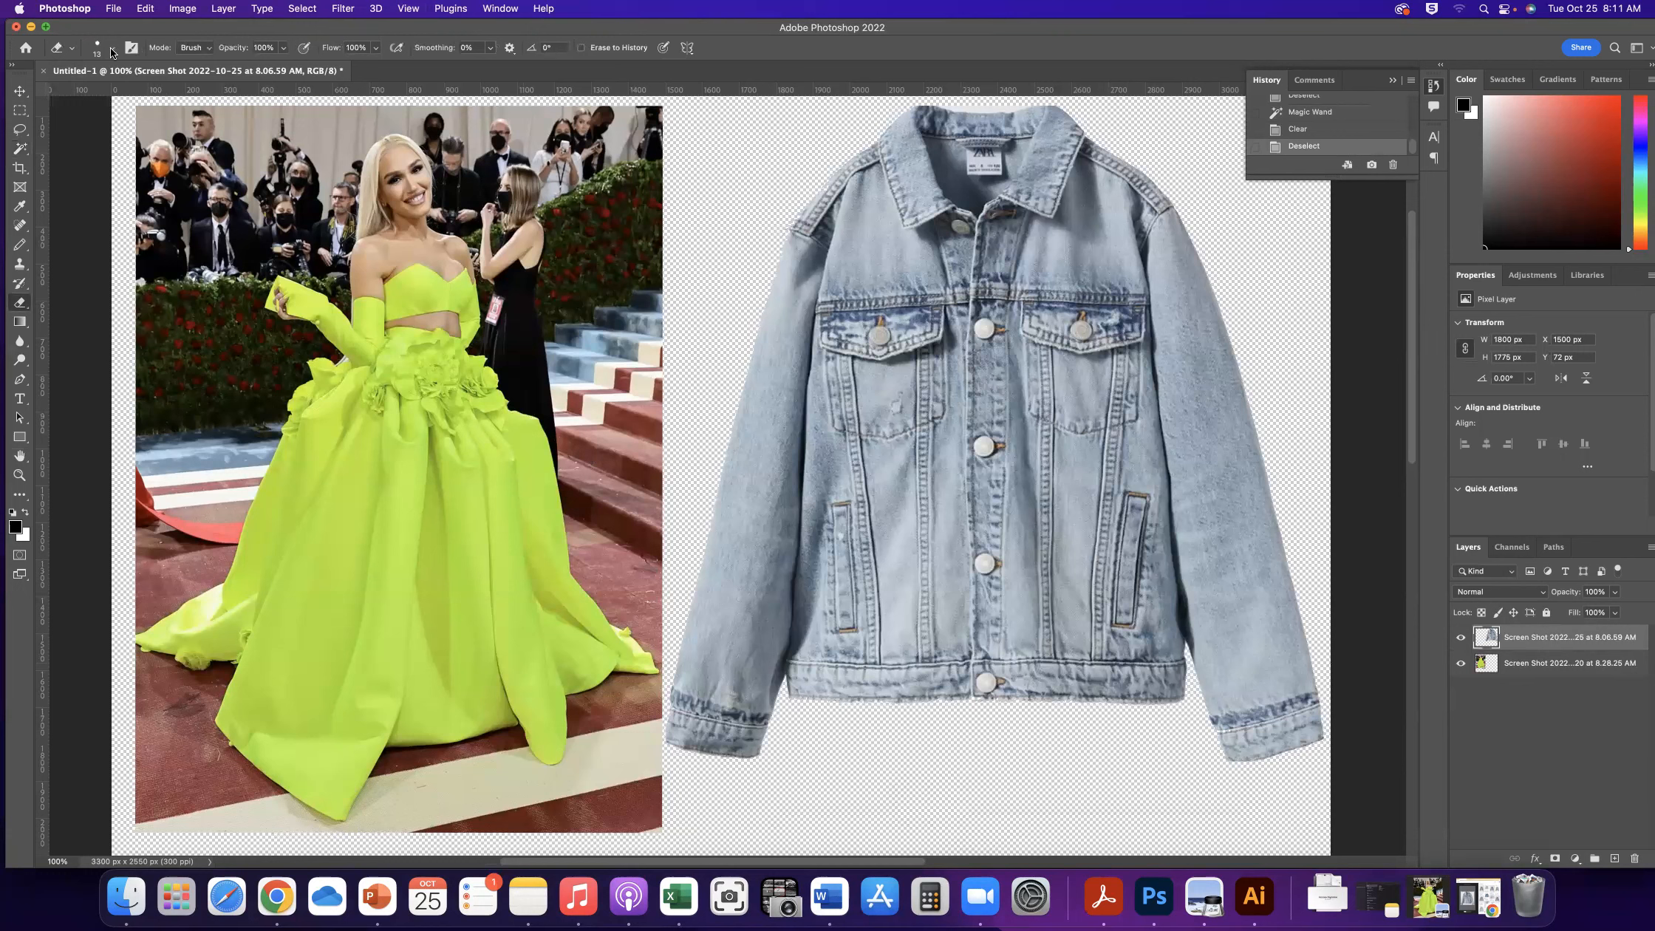
click(74, 48)
click(47, 48)
click(112, 49)
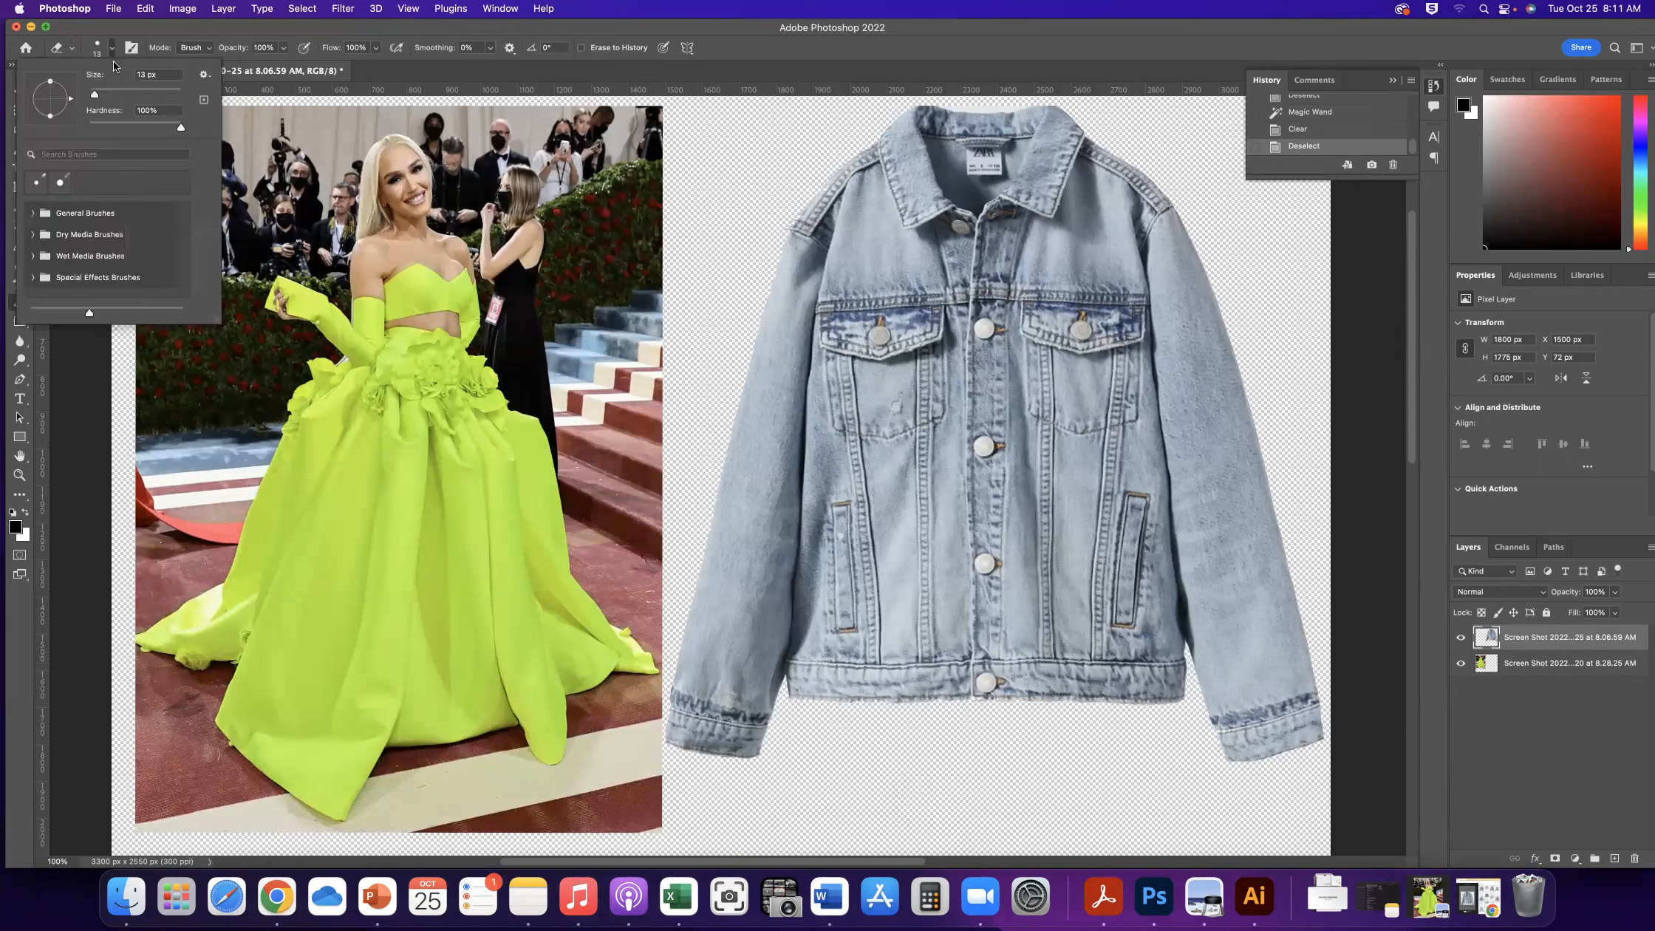
drag(100, 97, 100, 95)
click(452, 135)
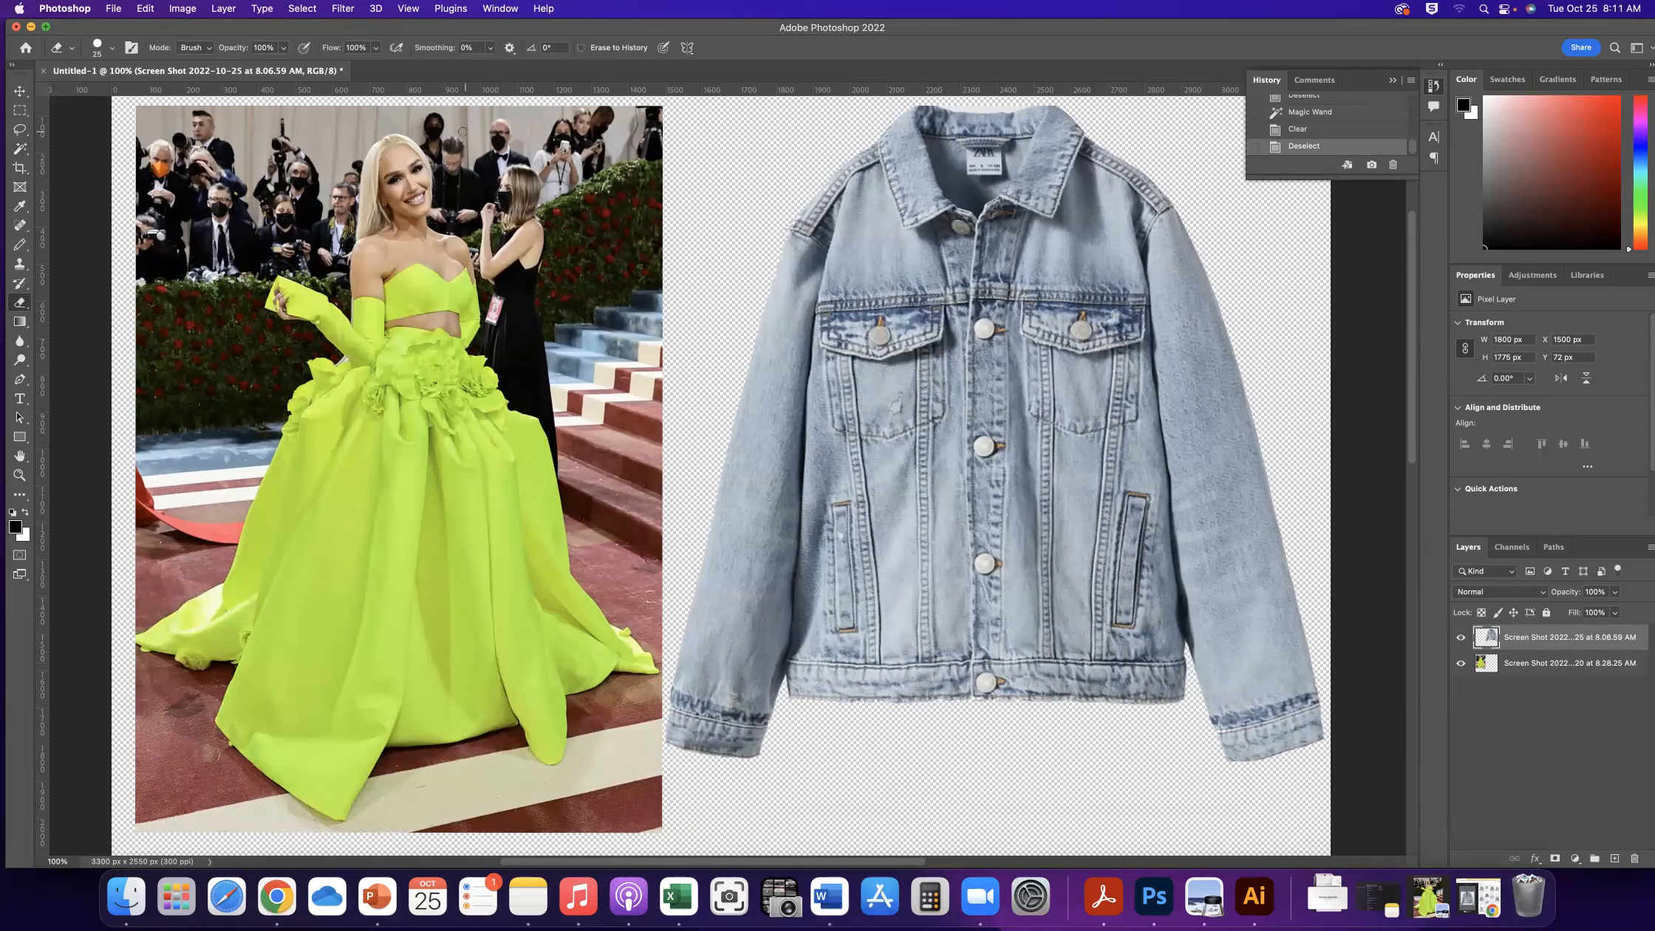
click(462, 131)
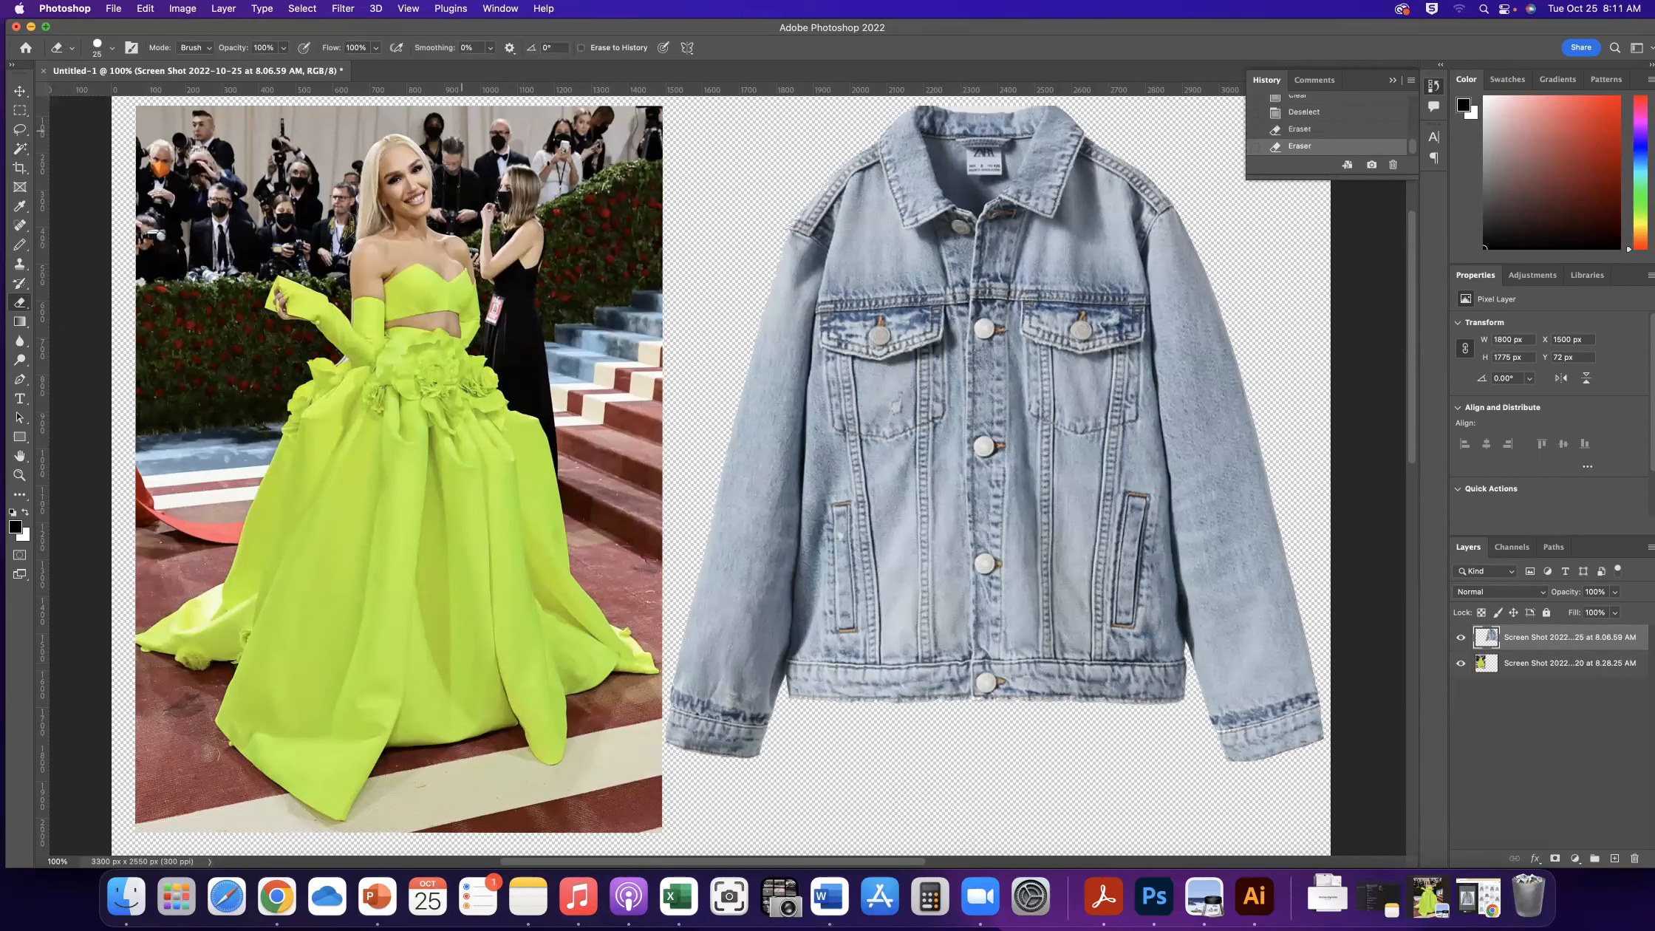
Activate the gown photo layer, enlarge the eraser brush and erase the background to the right of the woman's head and torso
click(1589, 665)
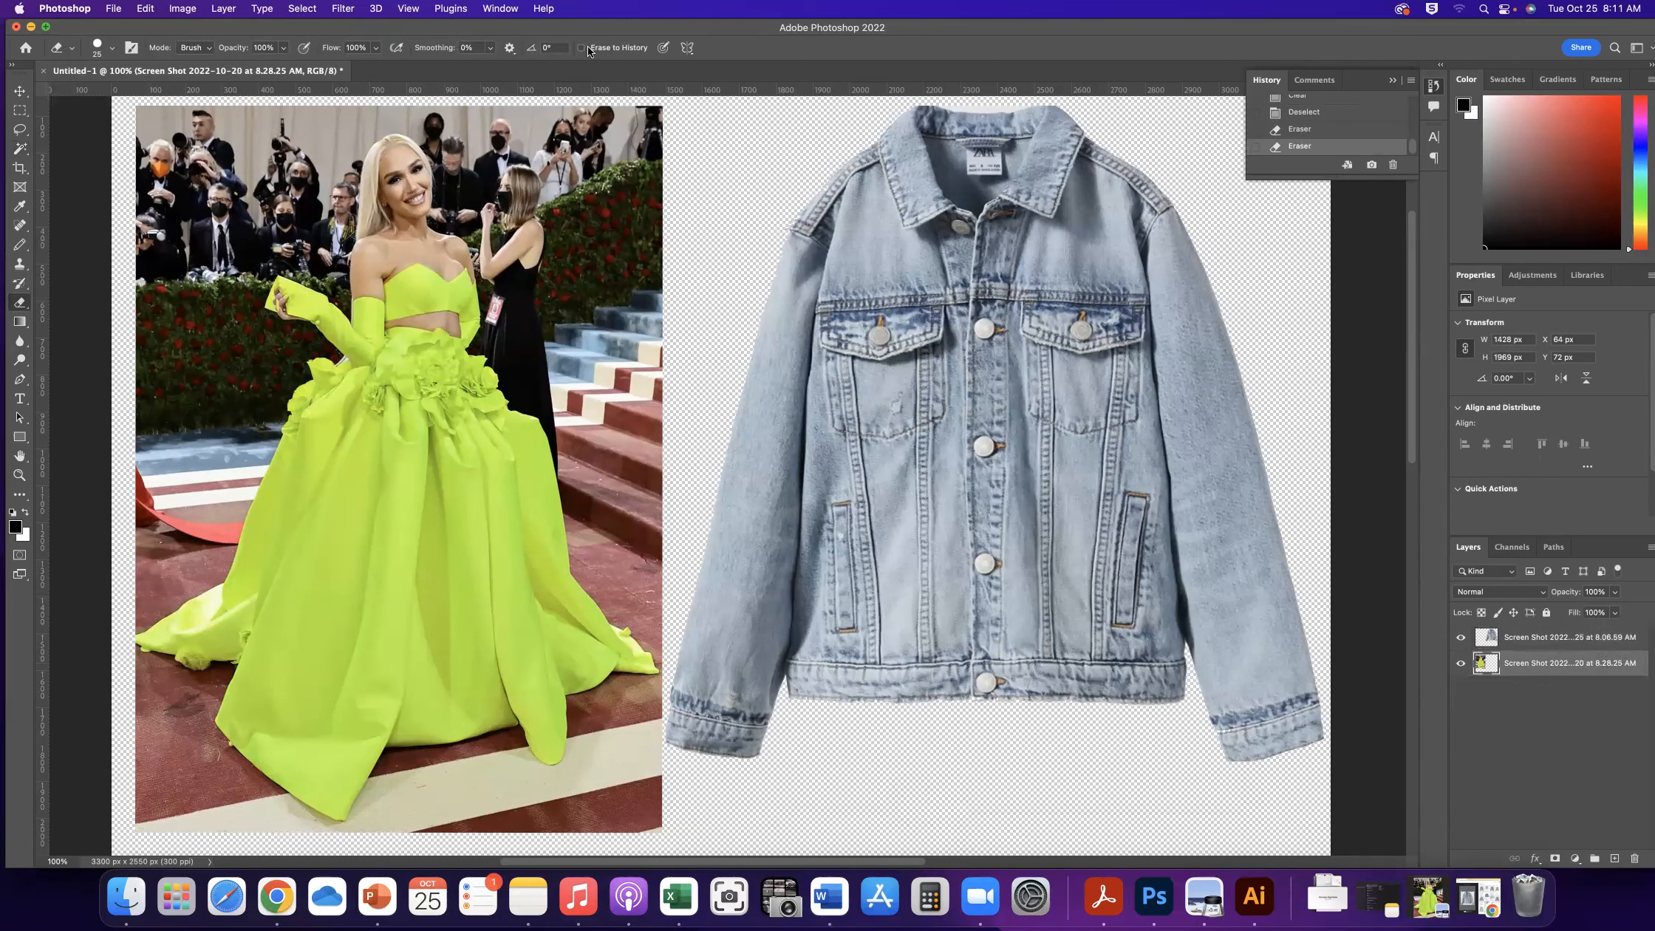
mouse_move(477, 119)
mouse_down()
mouse_move(533, 127)
mouse_move(517, 145)
mouse_move(528, 166)
mouse_up()
click(113, 50)
drag(100, 92, 143, 94)
mouse_move(578, 164)
mouse_down()
mouse_move(531, 122)
mouse_move(657, 132)
mouse_move(657, 184)
mouse_move(543, 188)
mouse_up()
drag(524, 178, 465, 132)
mouse_move(674, 234)
mouse_down()
mouse_move(557, 250)
mouse_move(498, 217)
mouse_move(549, 281)
mouse_move(647, 323)
mouse_move(637, 354)
mouse_move(512, 310)
mouse_move(508, 283)
mouse_move(576, 364)
mouse_move(653, 393)
mouse_move(648, 419)
mouse_move(589, 384)
mouse_move(634, 497)
mouse_move(543, 343)
mouse_up()
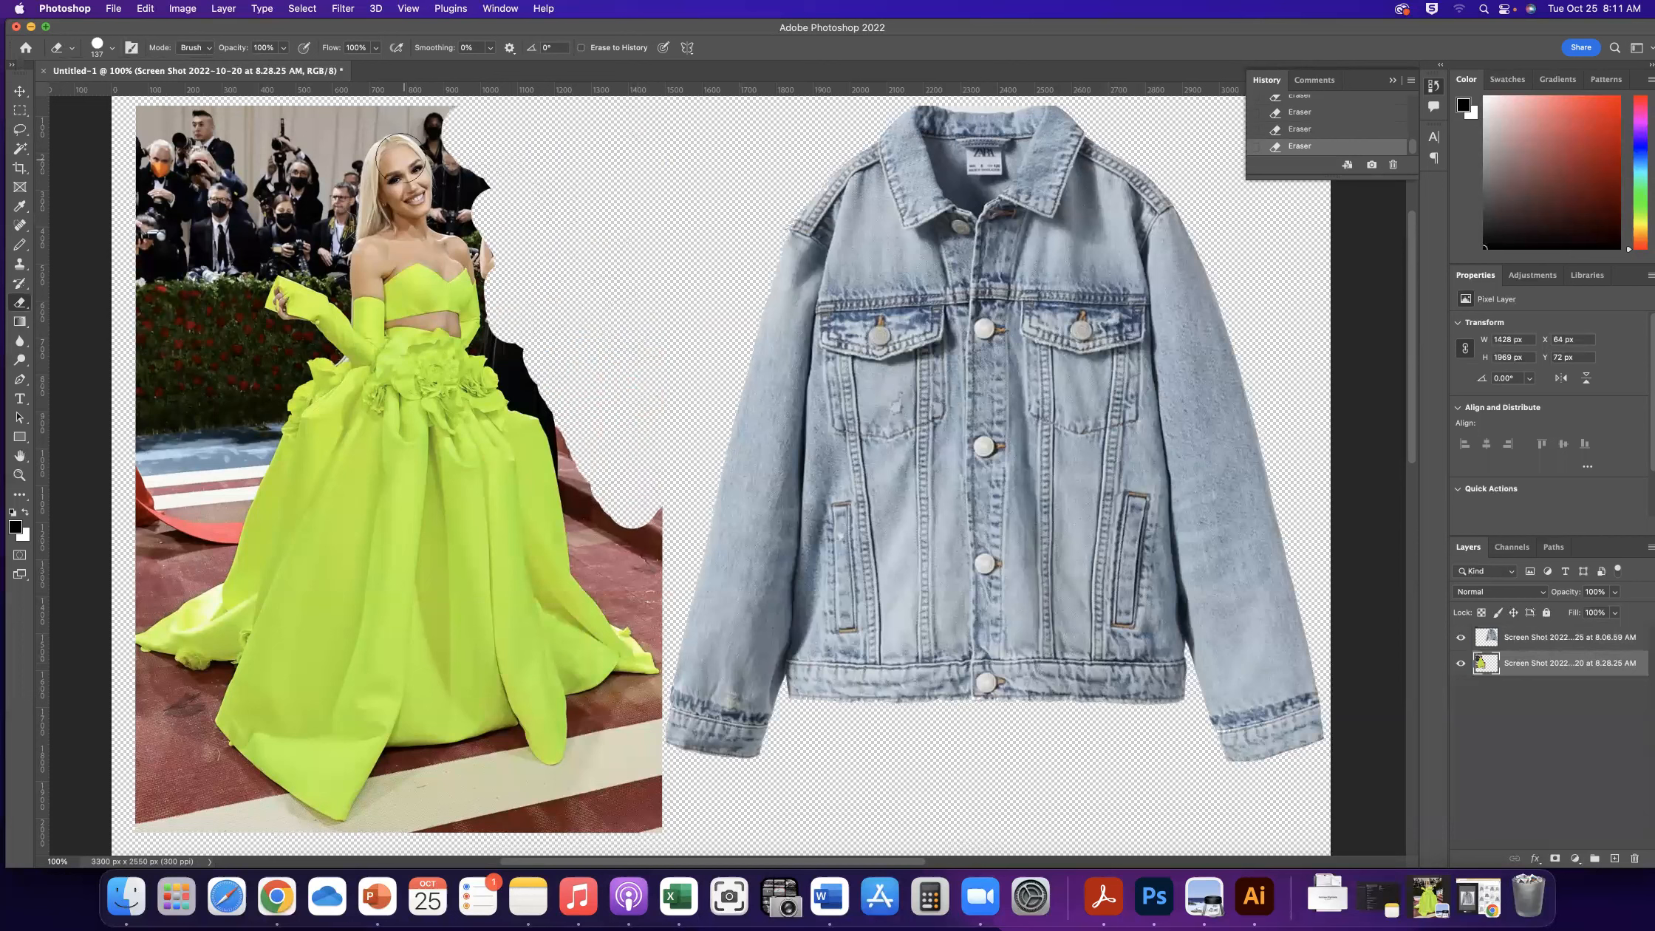
Draw a loose freehand selection around the woman and her gown with the Lasso Tool
click(22, 128)
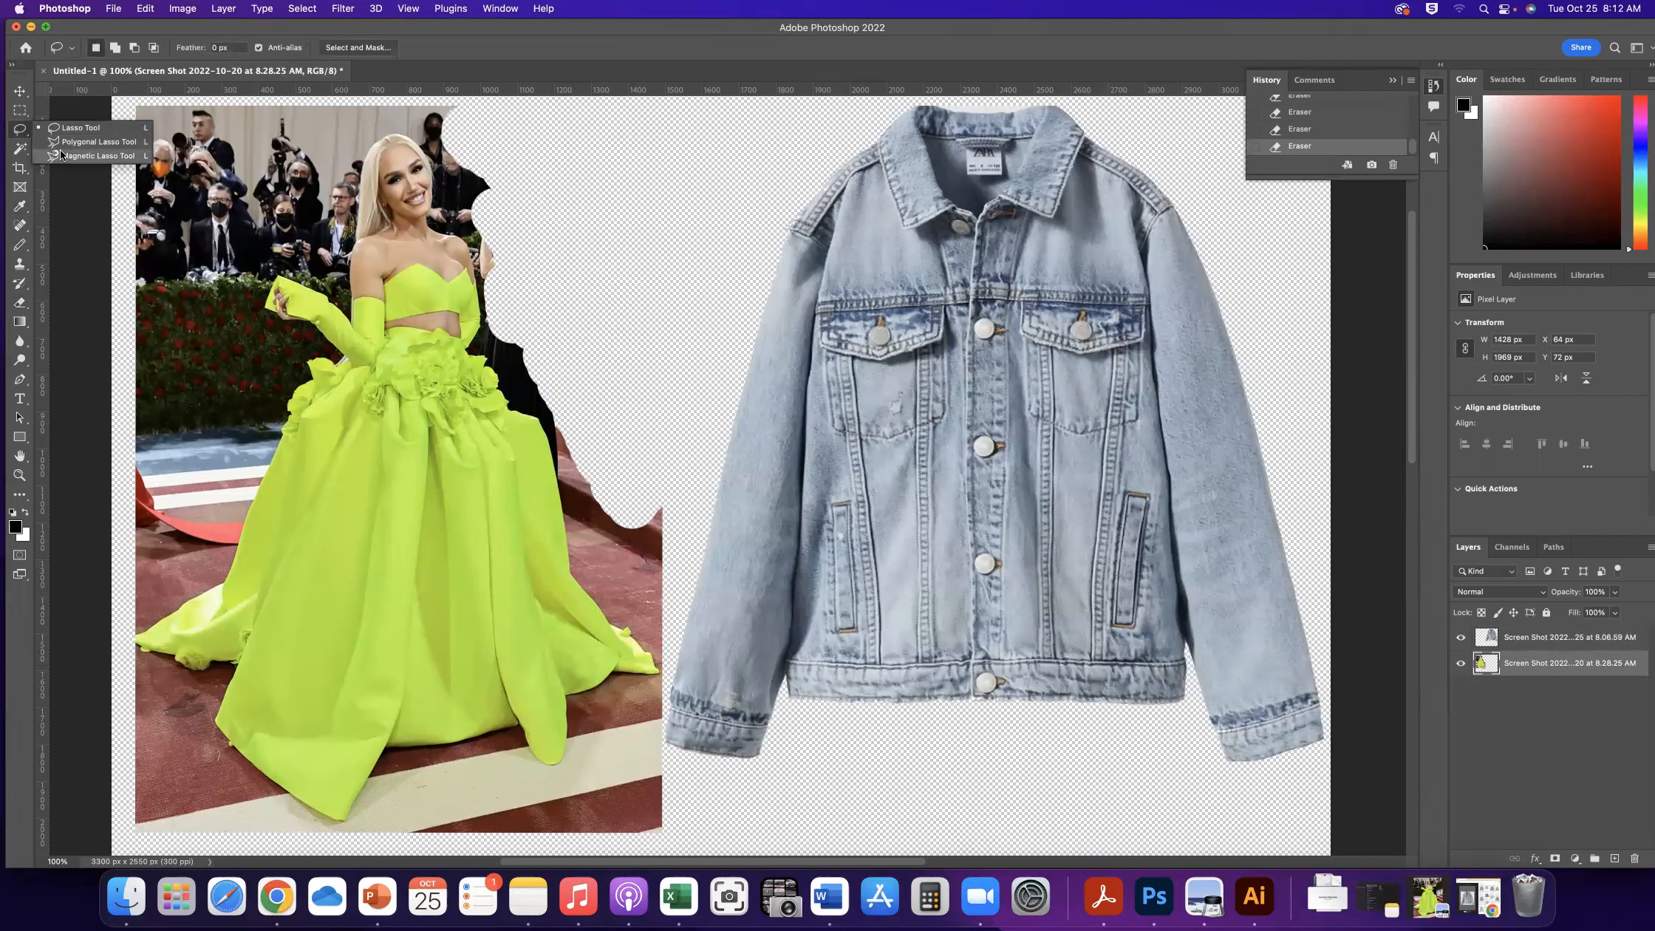
click(65, 130)
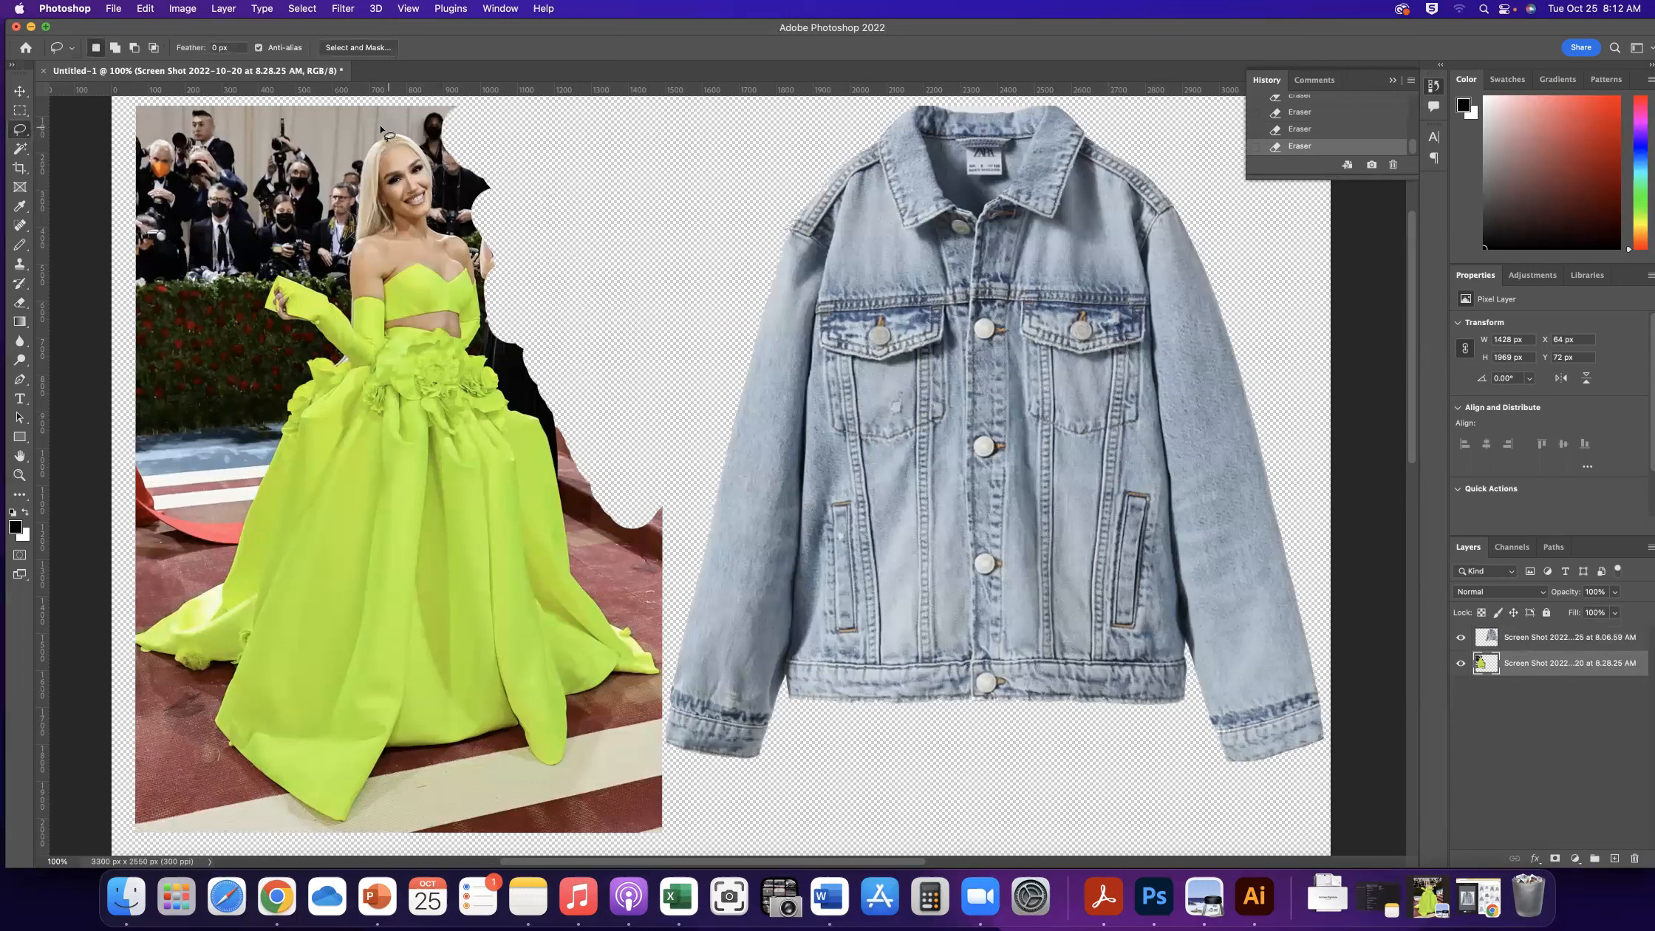
drag(385, 135, 403, 135)
drag(459, 240, 487, 316)
mouse_move(507, 399)
mouse_down()
mouse_move(547, 426)
mouse_move(617, 575)
mouse_up()
mouse_move(656, 674)
mouse_down()
mouse_move(595, 722)
mouse_move(570, 774)
mouse_move(474, 780)
mouse_move(348, 829)
mouse_move(273, 796)
mouse_move(140, 663)
mouse_move(136, 631)
mouse_move(217, 544)
mouse_move(294, 372)
mouse_move(291, 346)
mouse_move(245, 310)
mouse_move(246, 279)
mouse_move(328, 234)
mouse_move(386, 138)
mouse_up()
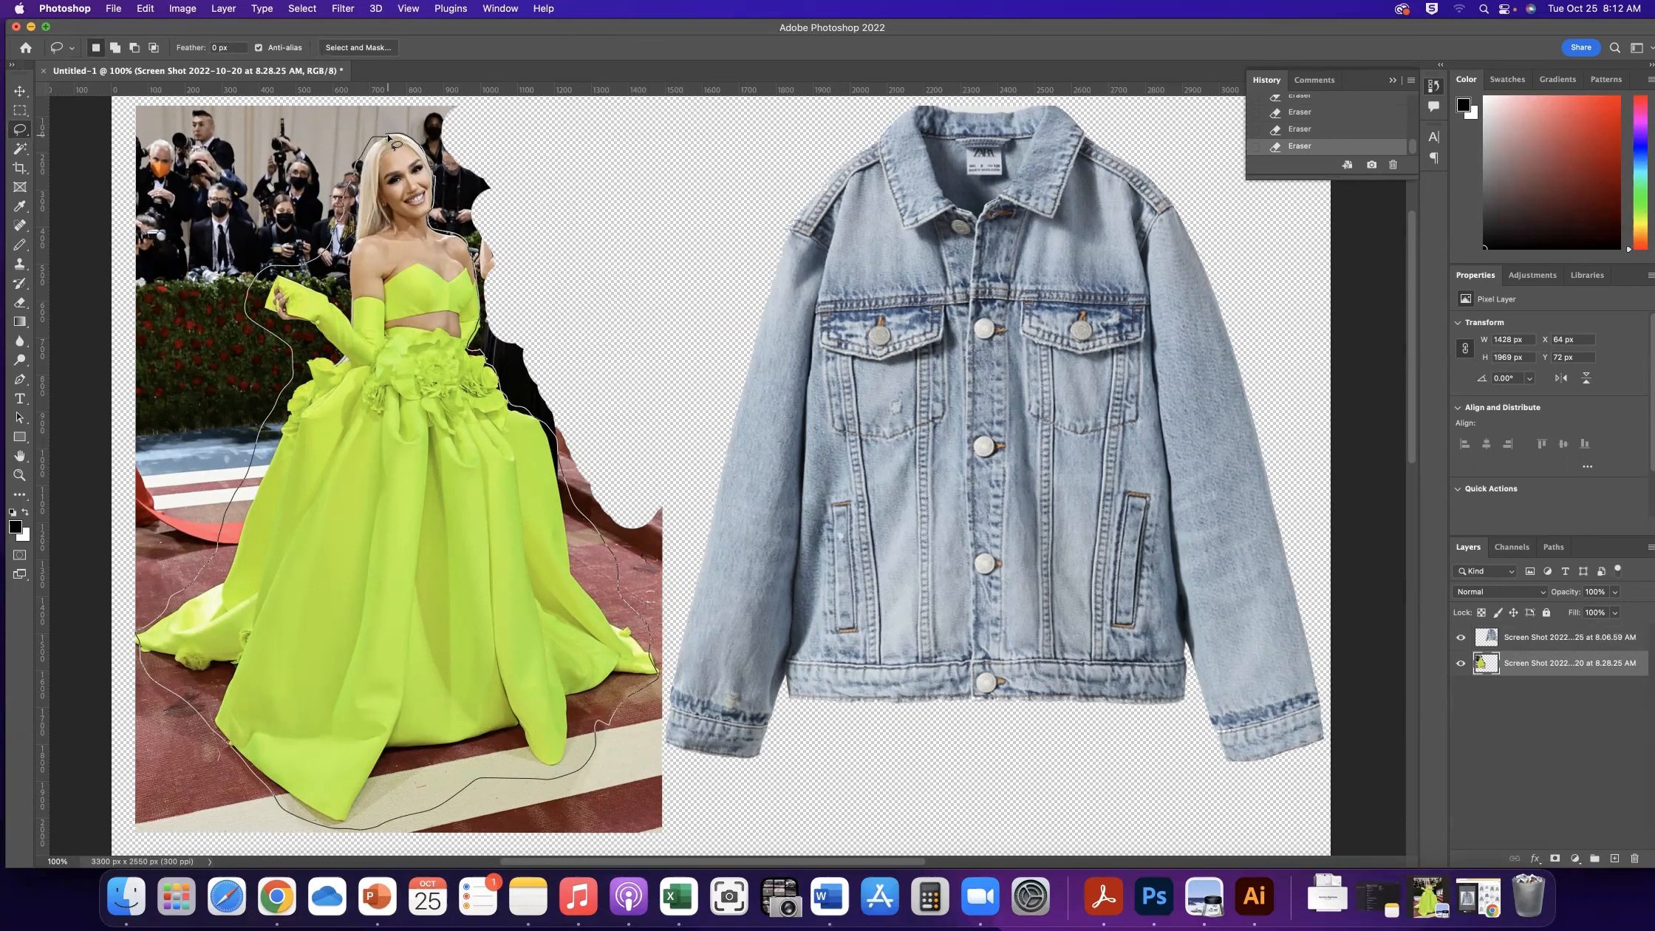
drag(394, 136, 405, 141)
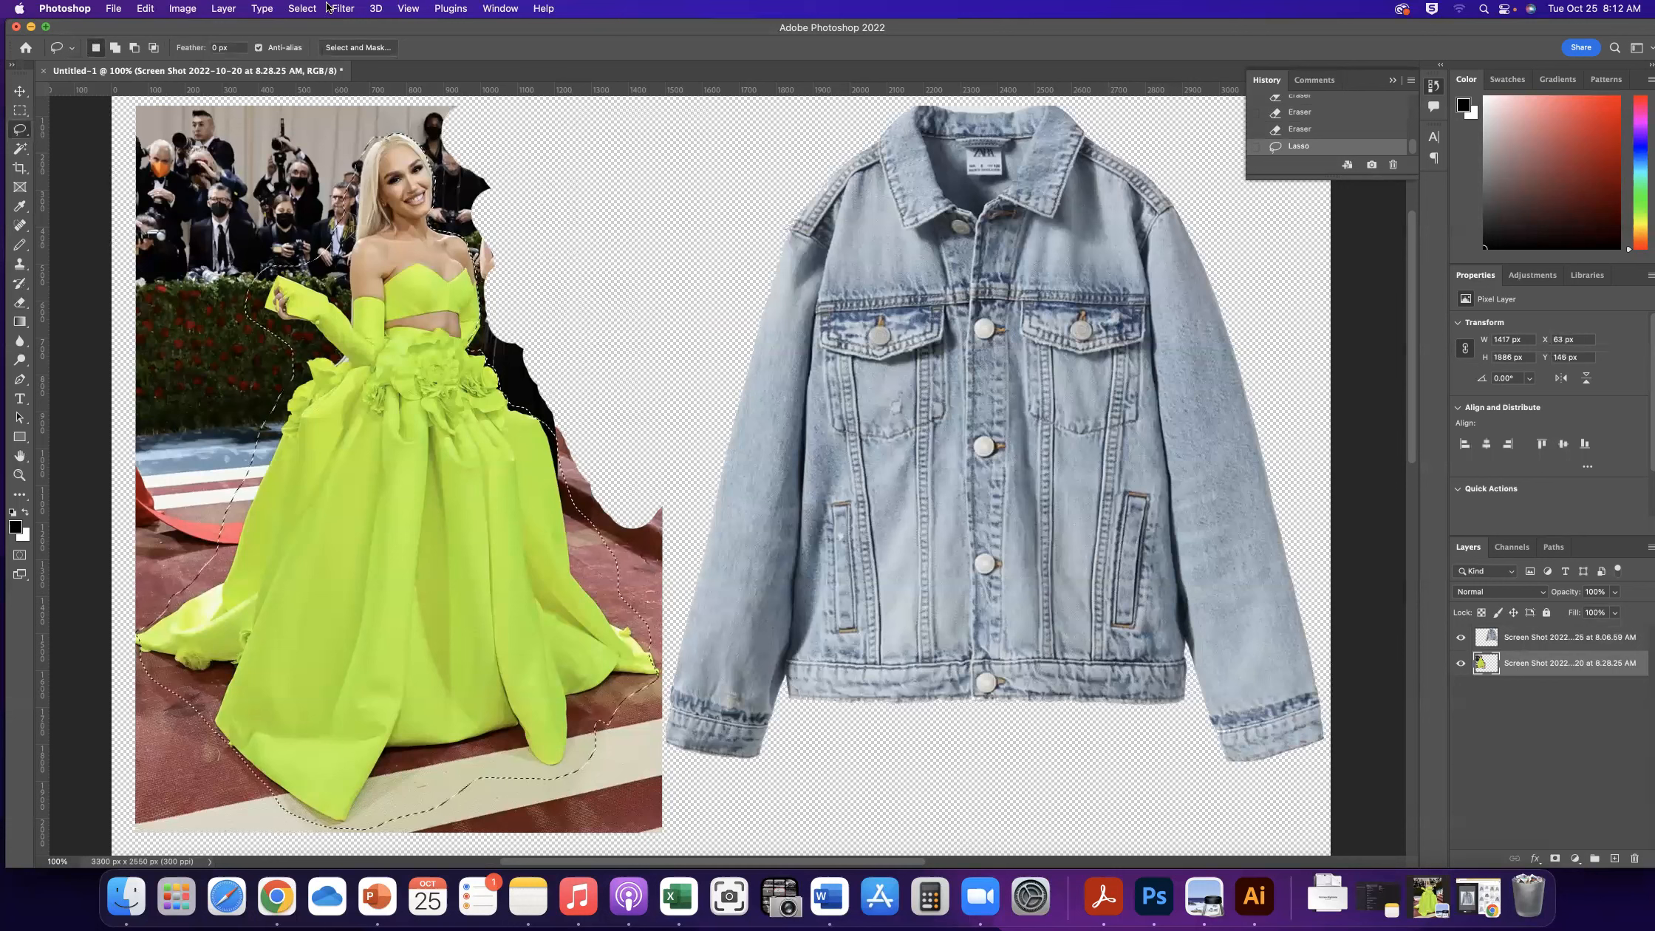
Invert the lasso selection and delete the photo background outside it
click(304, 8)
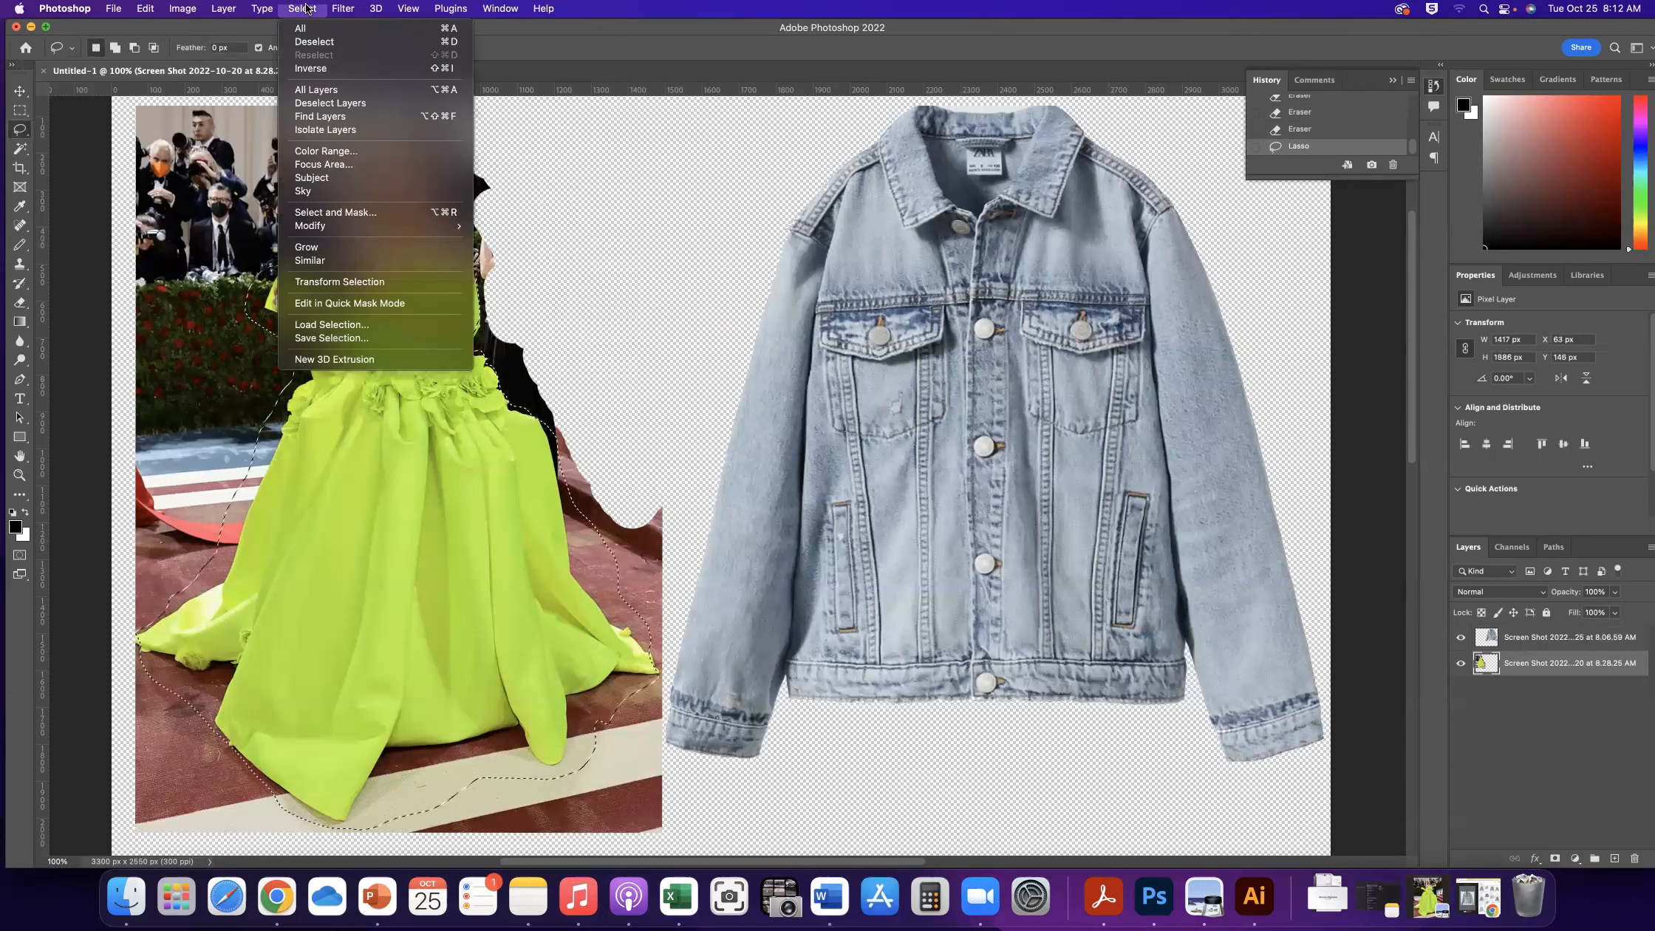
click(313, 68)
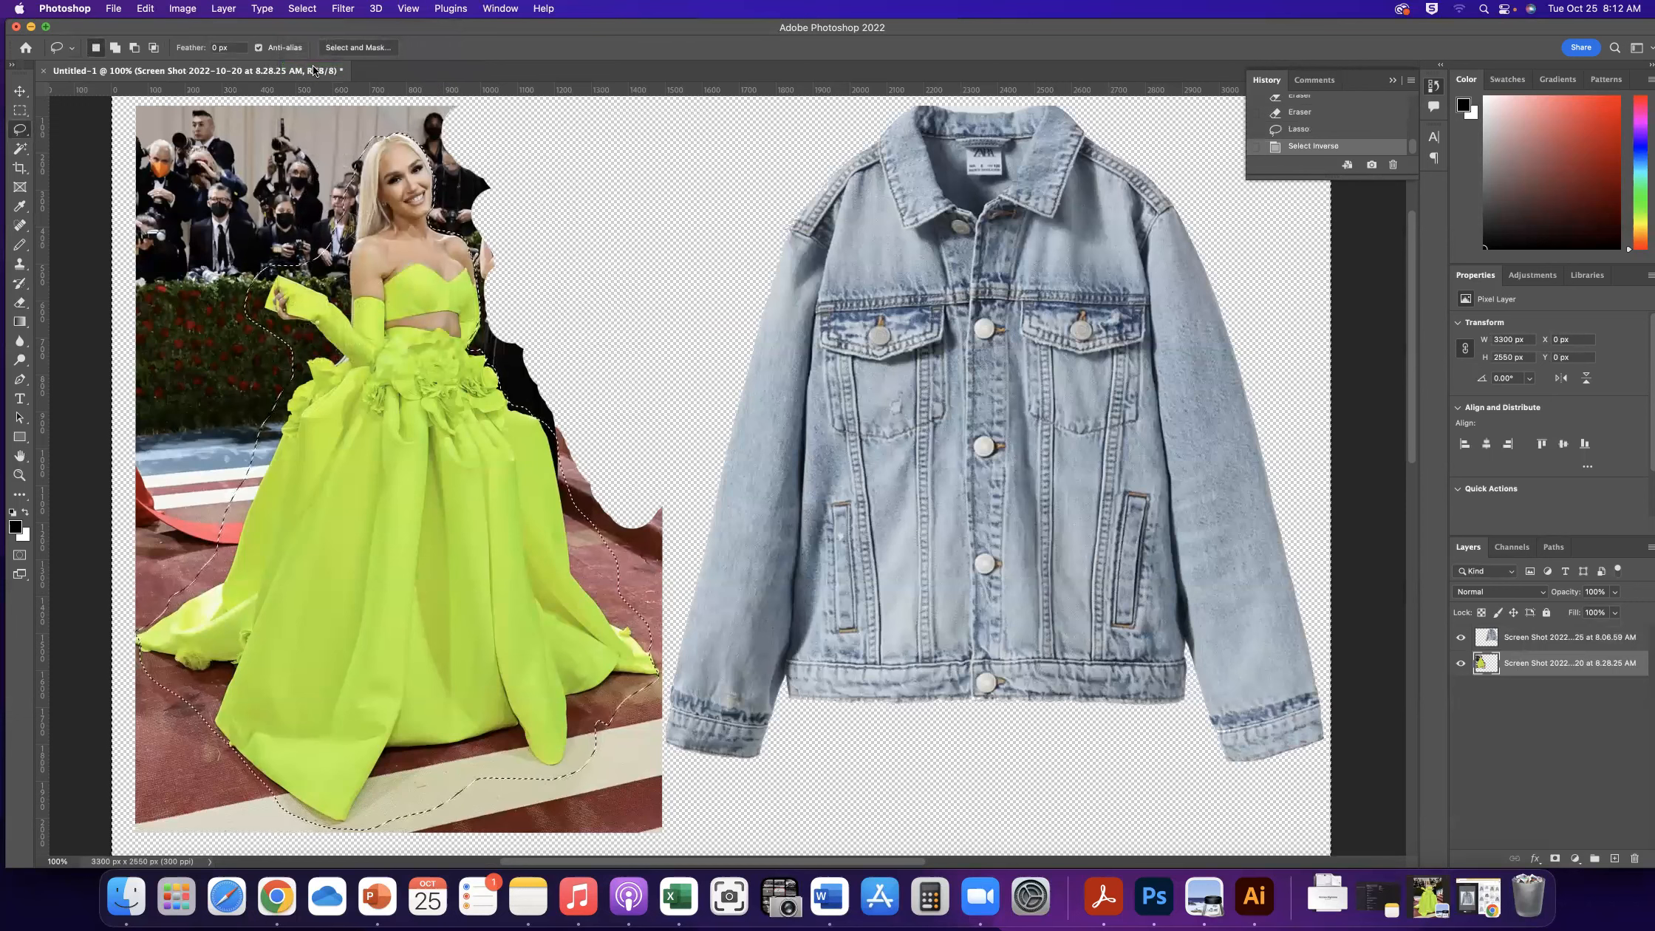
key(BackSpace)
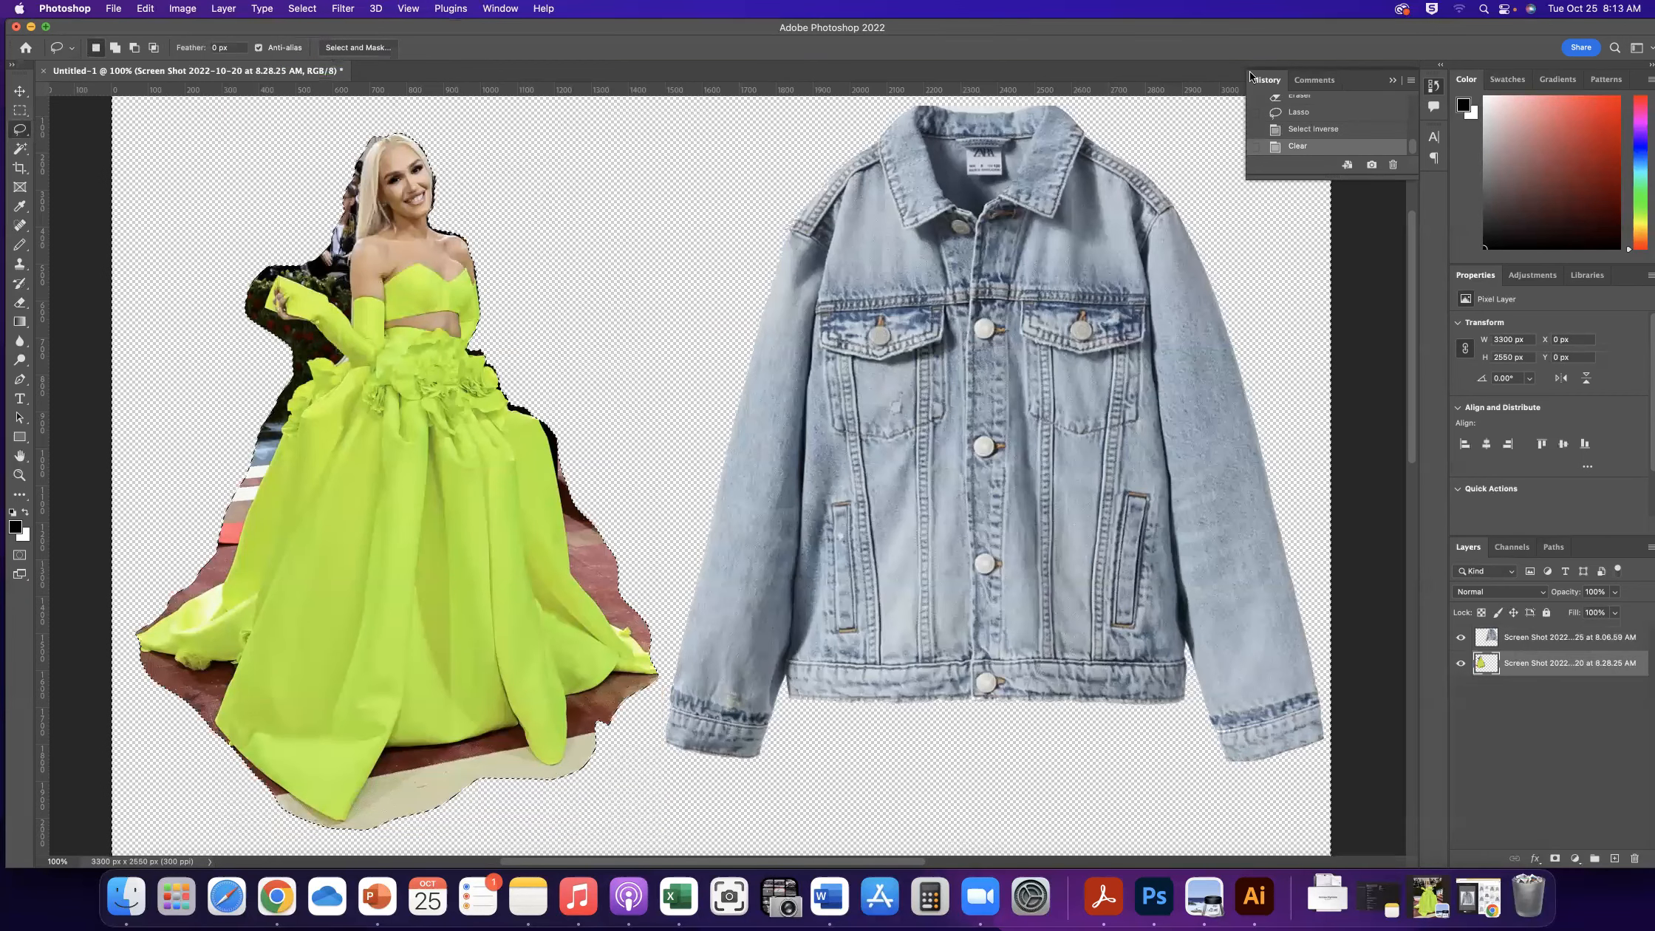
Revert the document history to the Lasso state, undoing the inversion and deletion, and deselect
click(1332, 130)
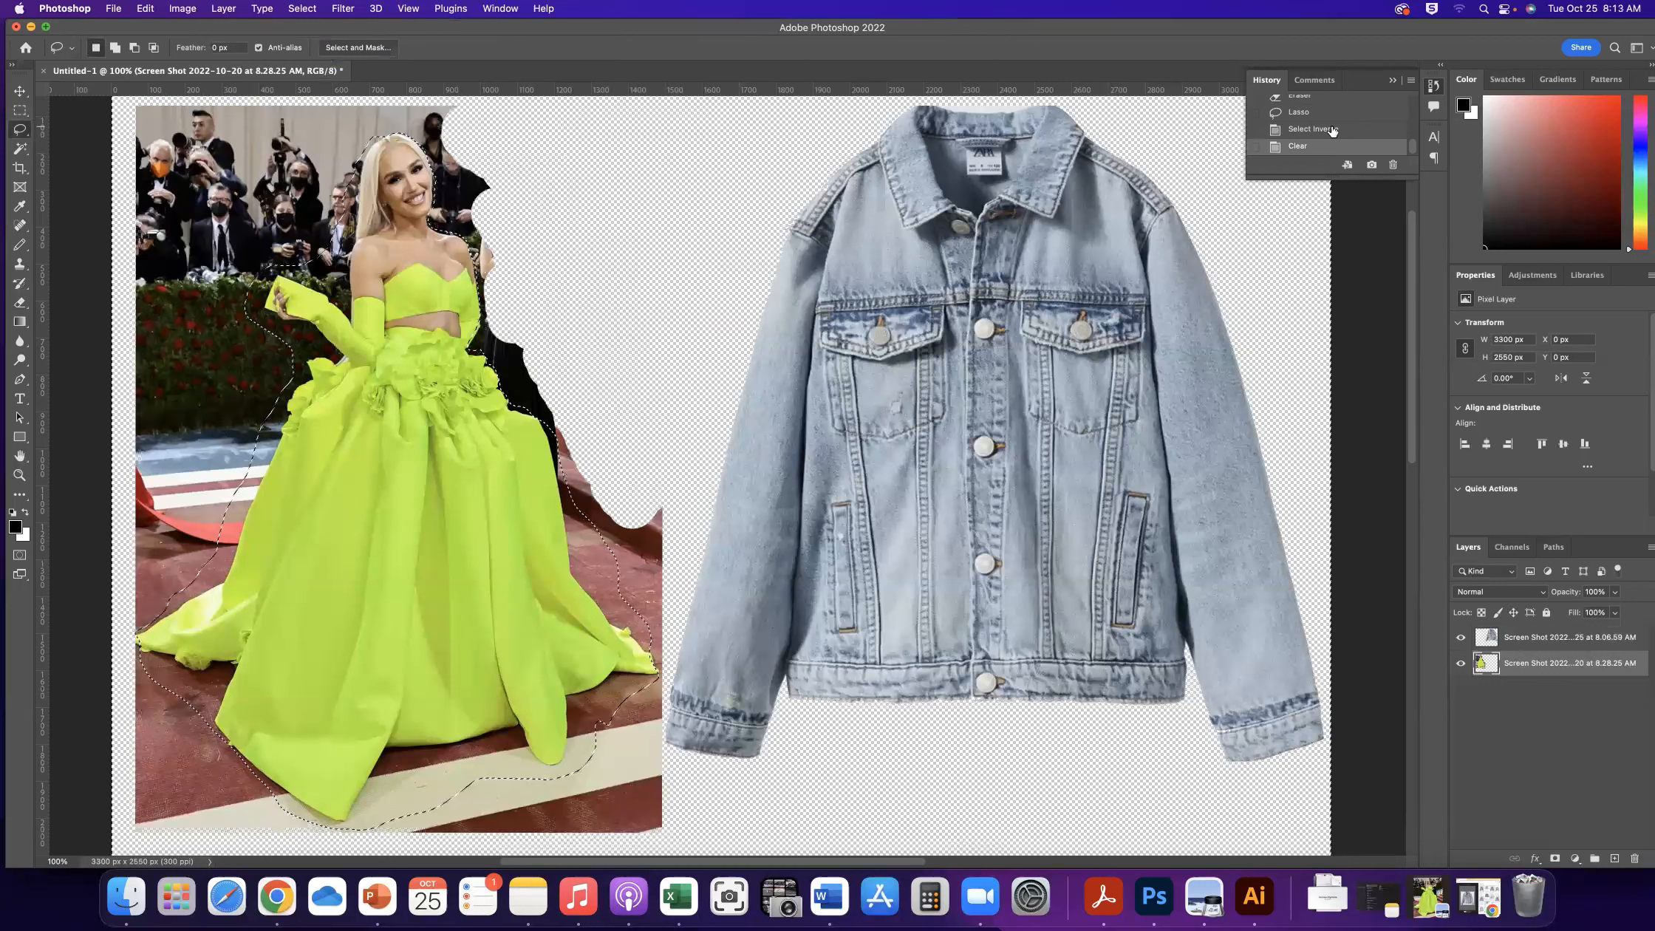
click(1329, 113)
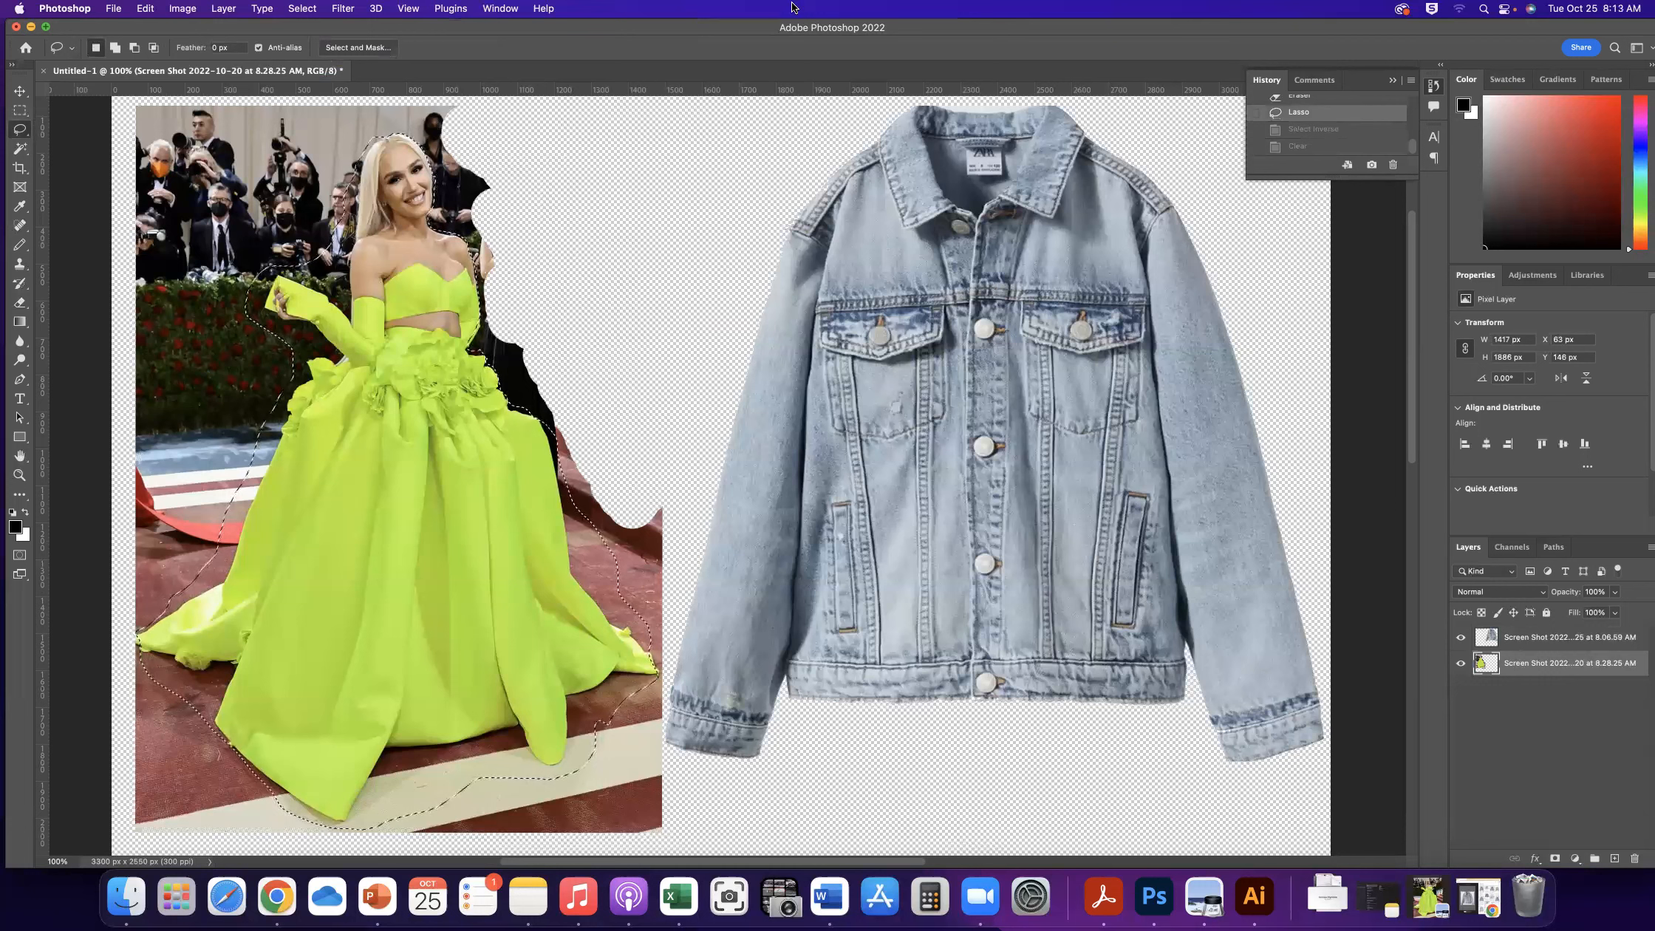
click(297, 9)
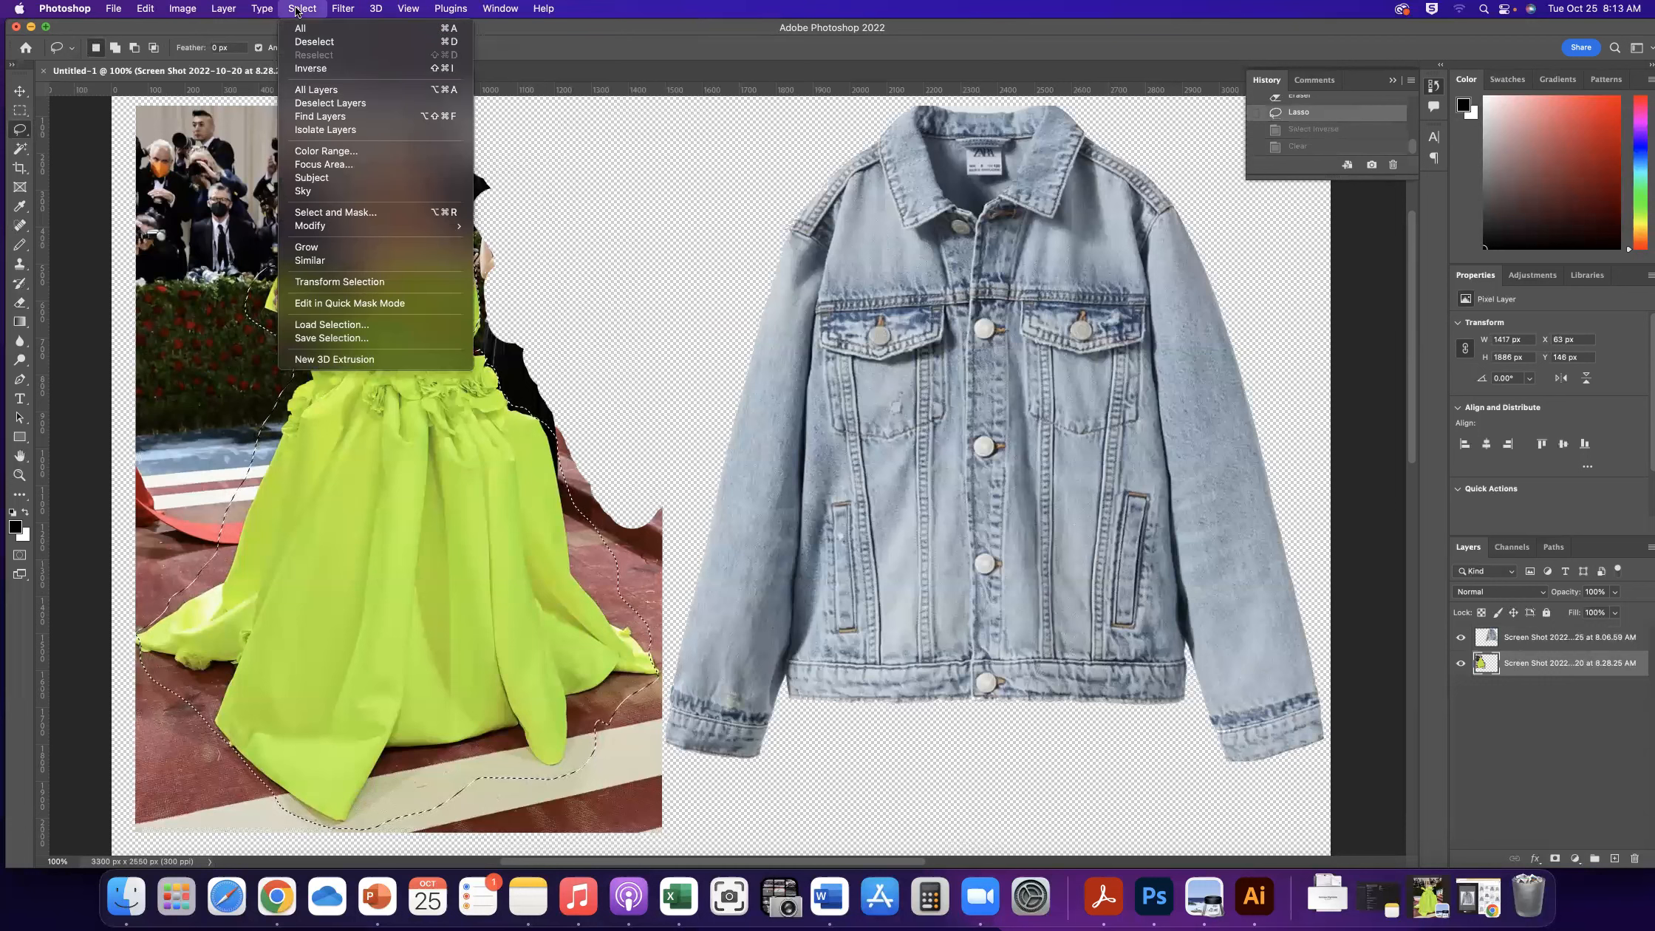
click(302, 43)
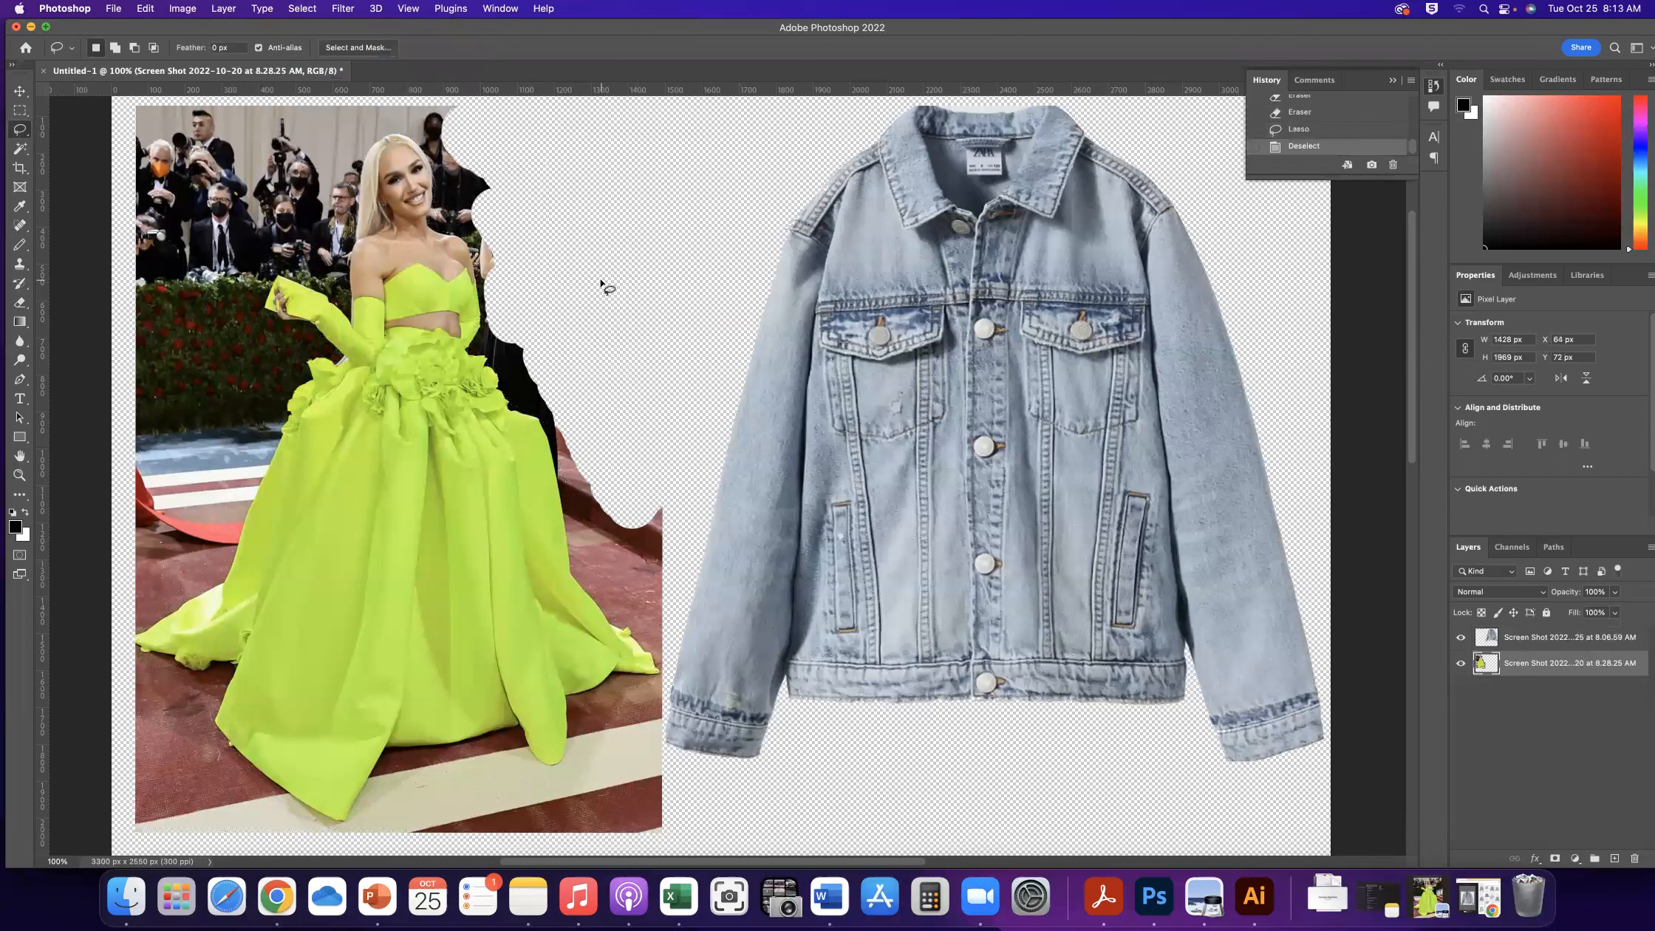
Trace the outline of the woman and her gown with the Magnetic Lasso Tool and close it at the top of her head
right_click(20, 133)
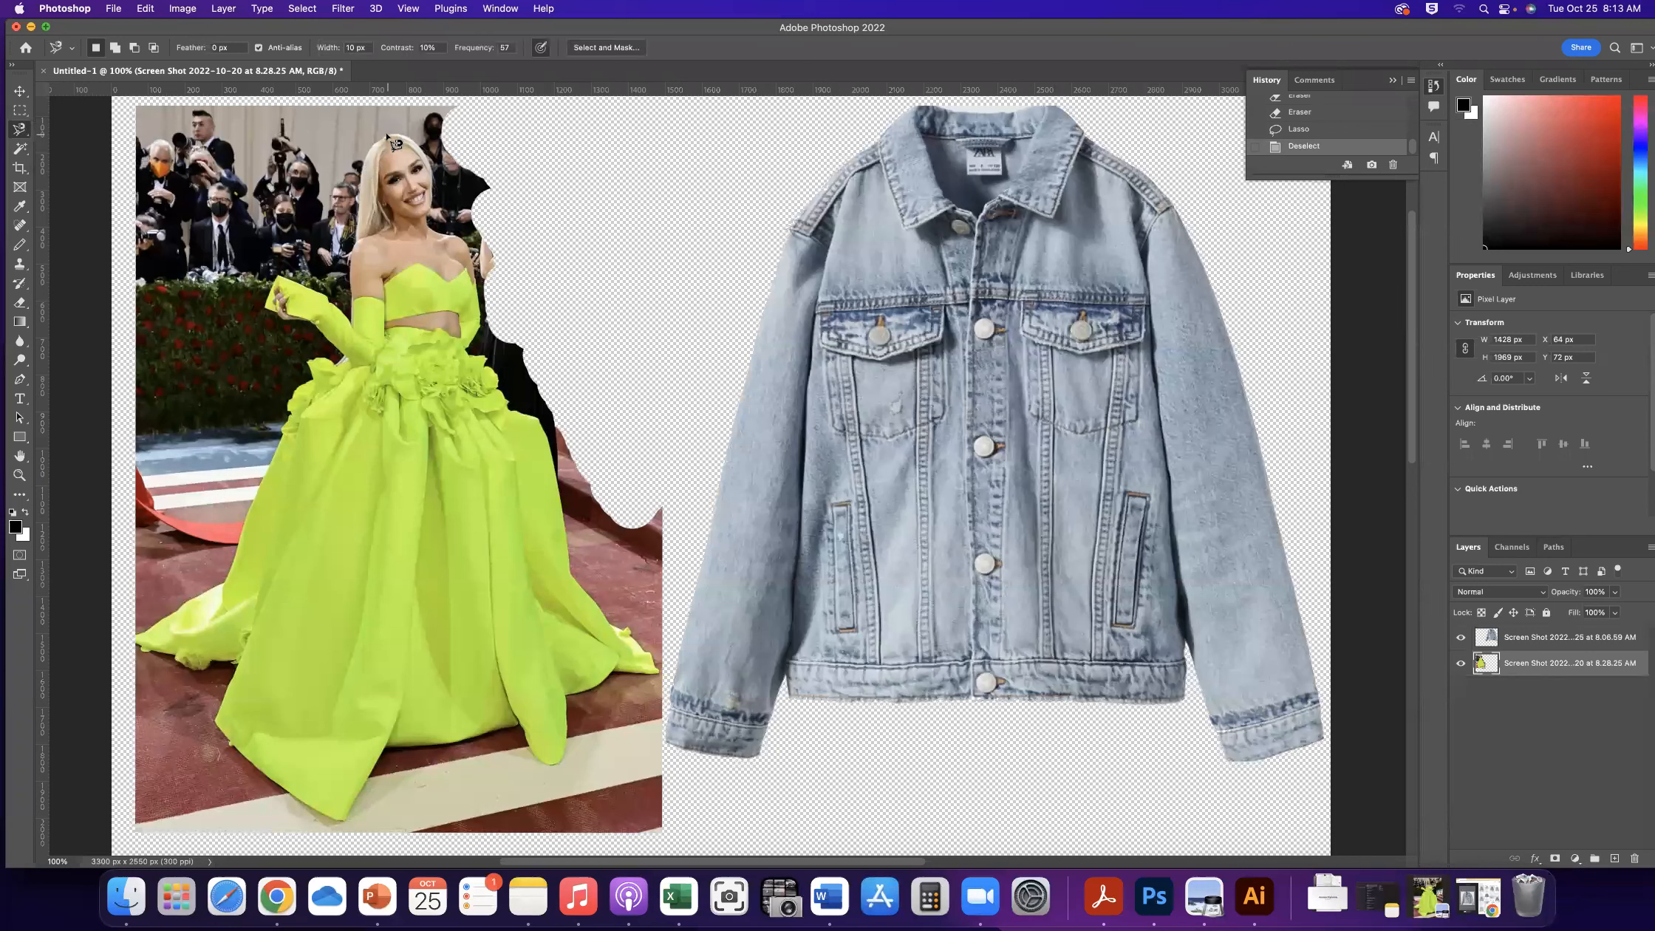
click(386, 134)
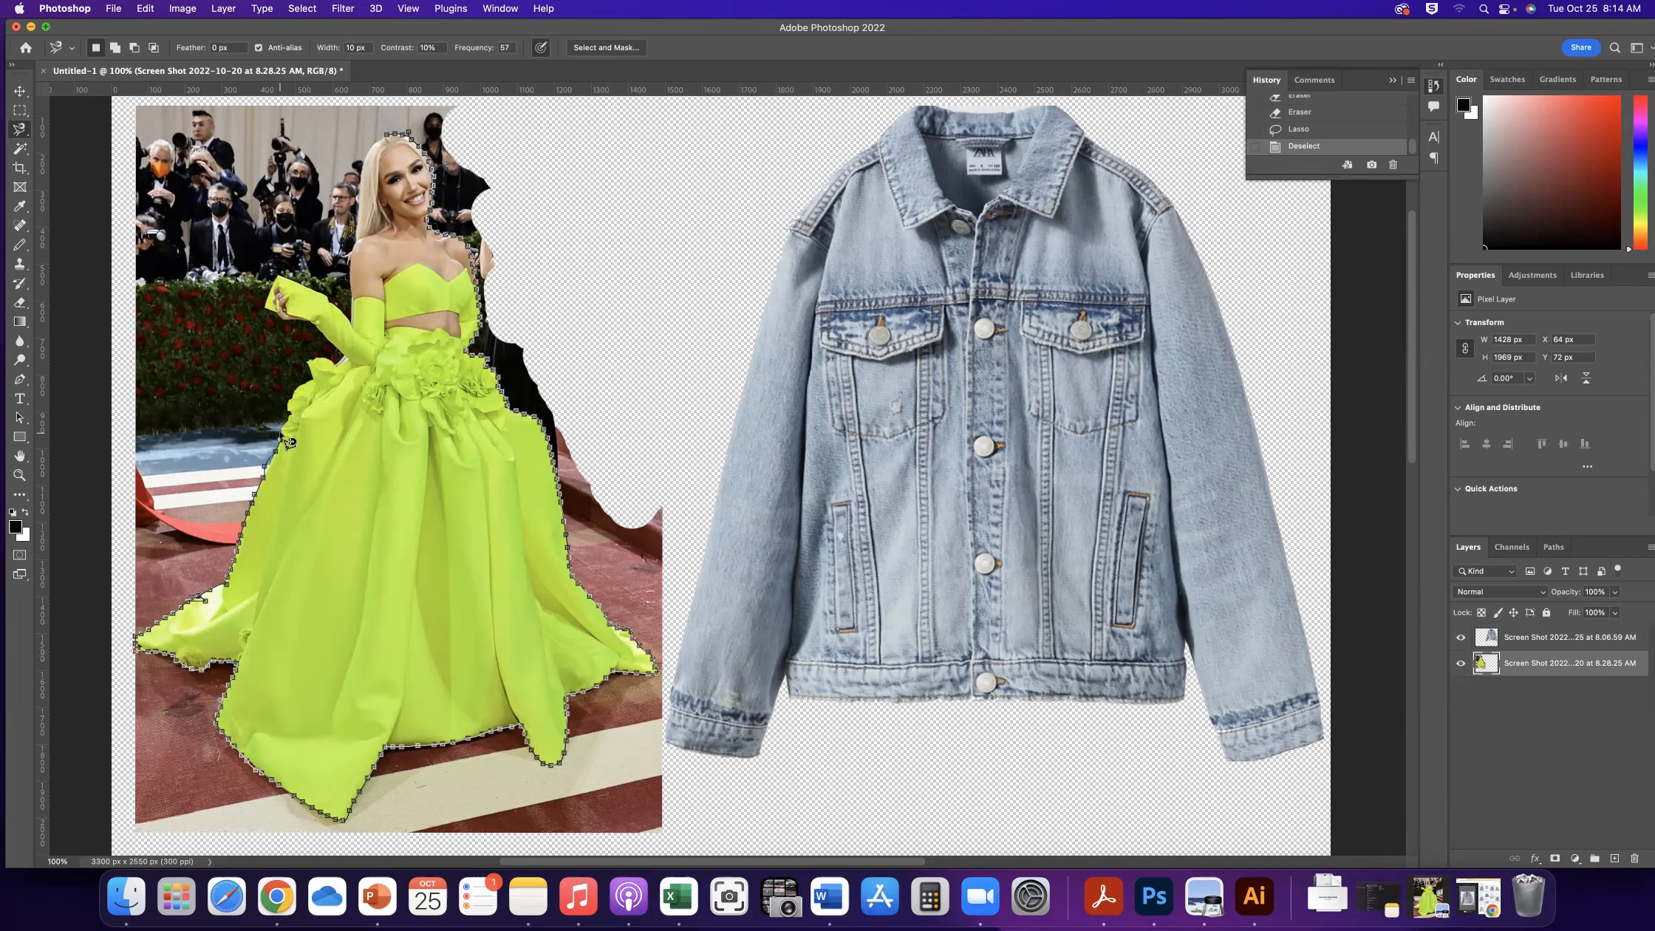
scroll(284, 436, right, 1)
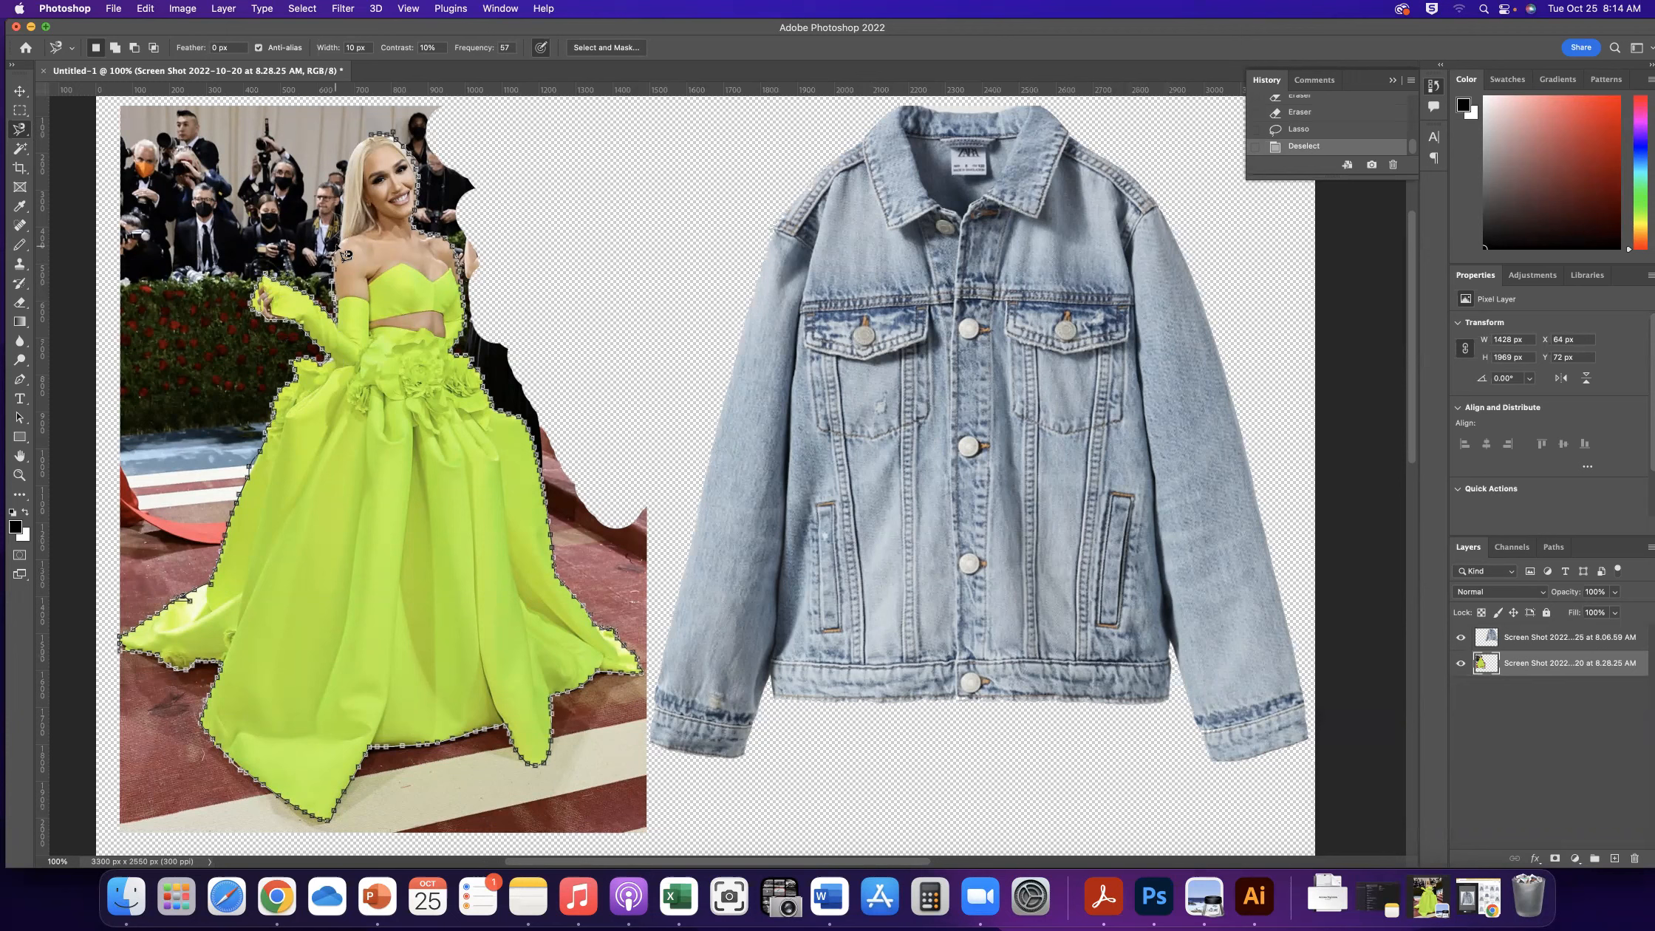
scroll(346, 250, left, 1)
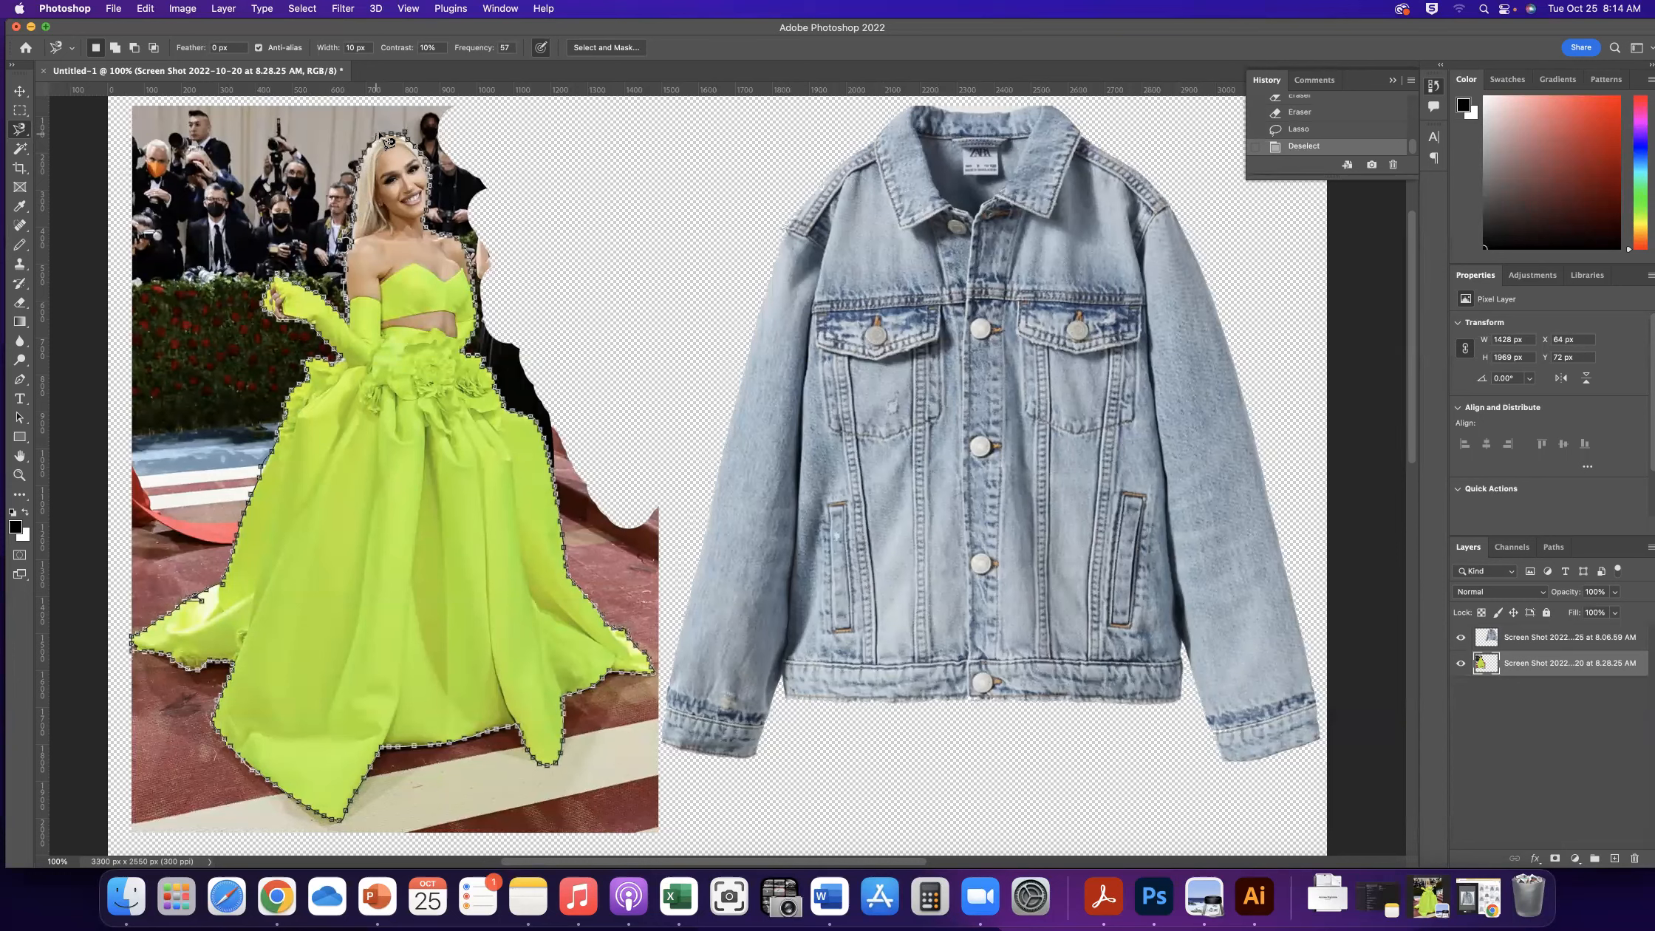
click(392, 141)
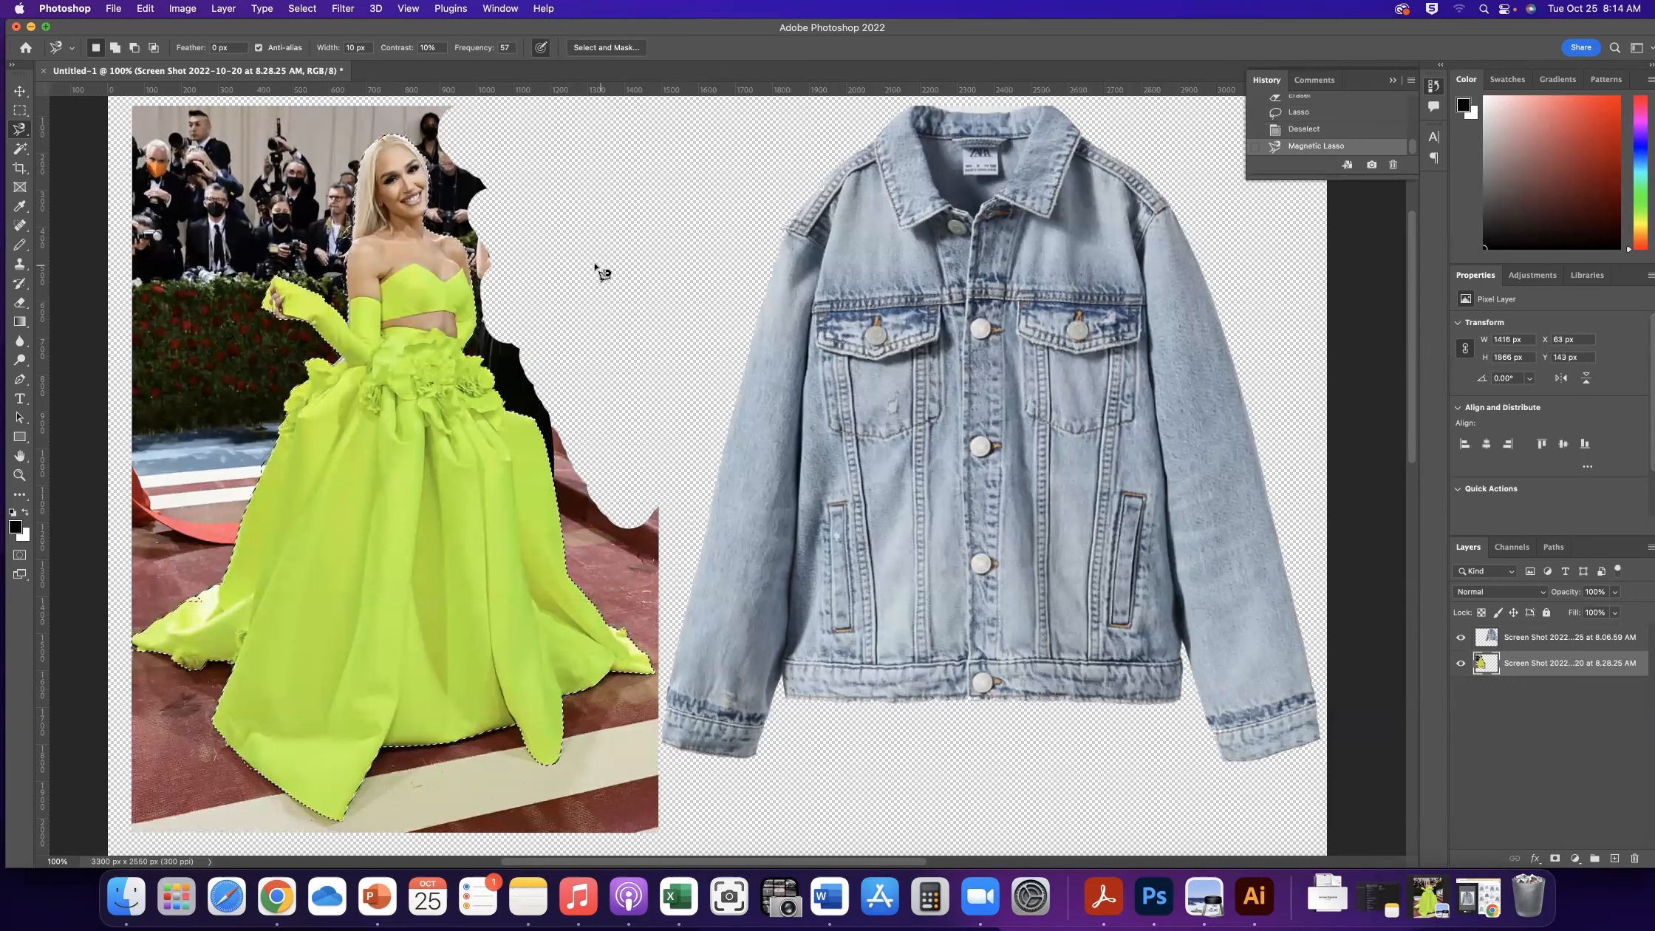
Invert the selection around the woman, delete the photo background and deselect
click(288, 9)
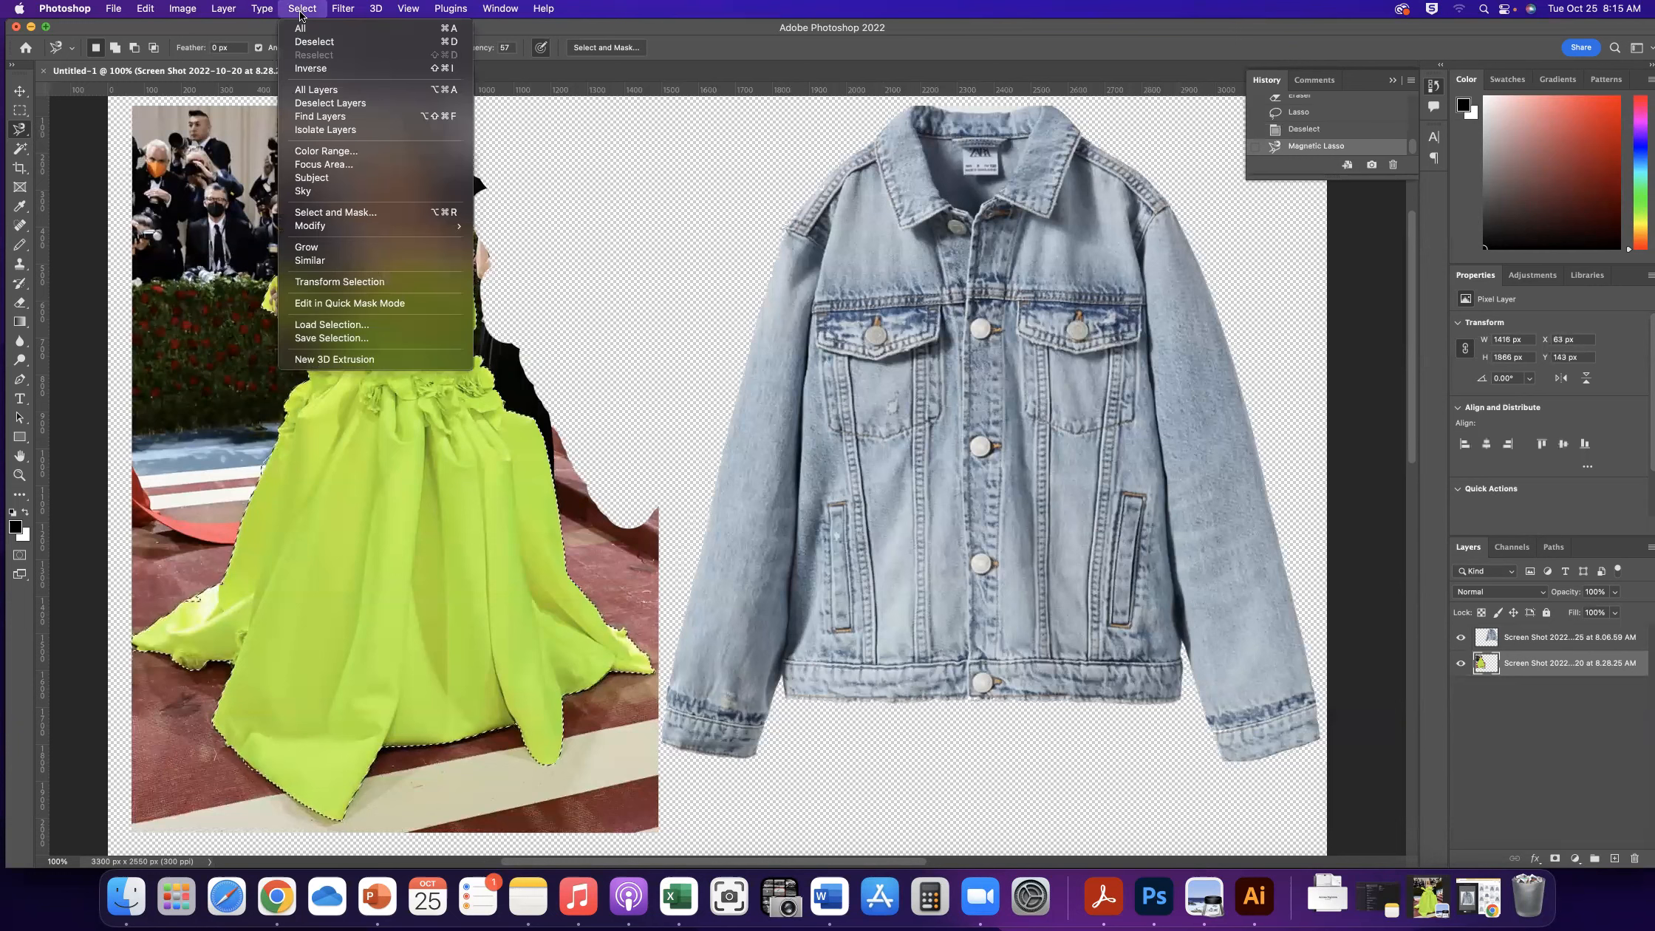
click(310, 69)
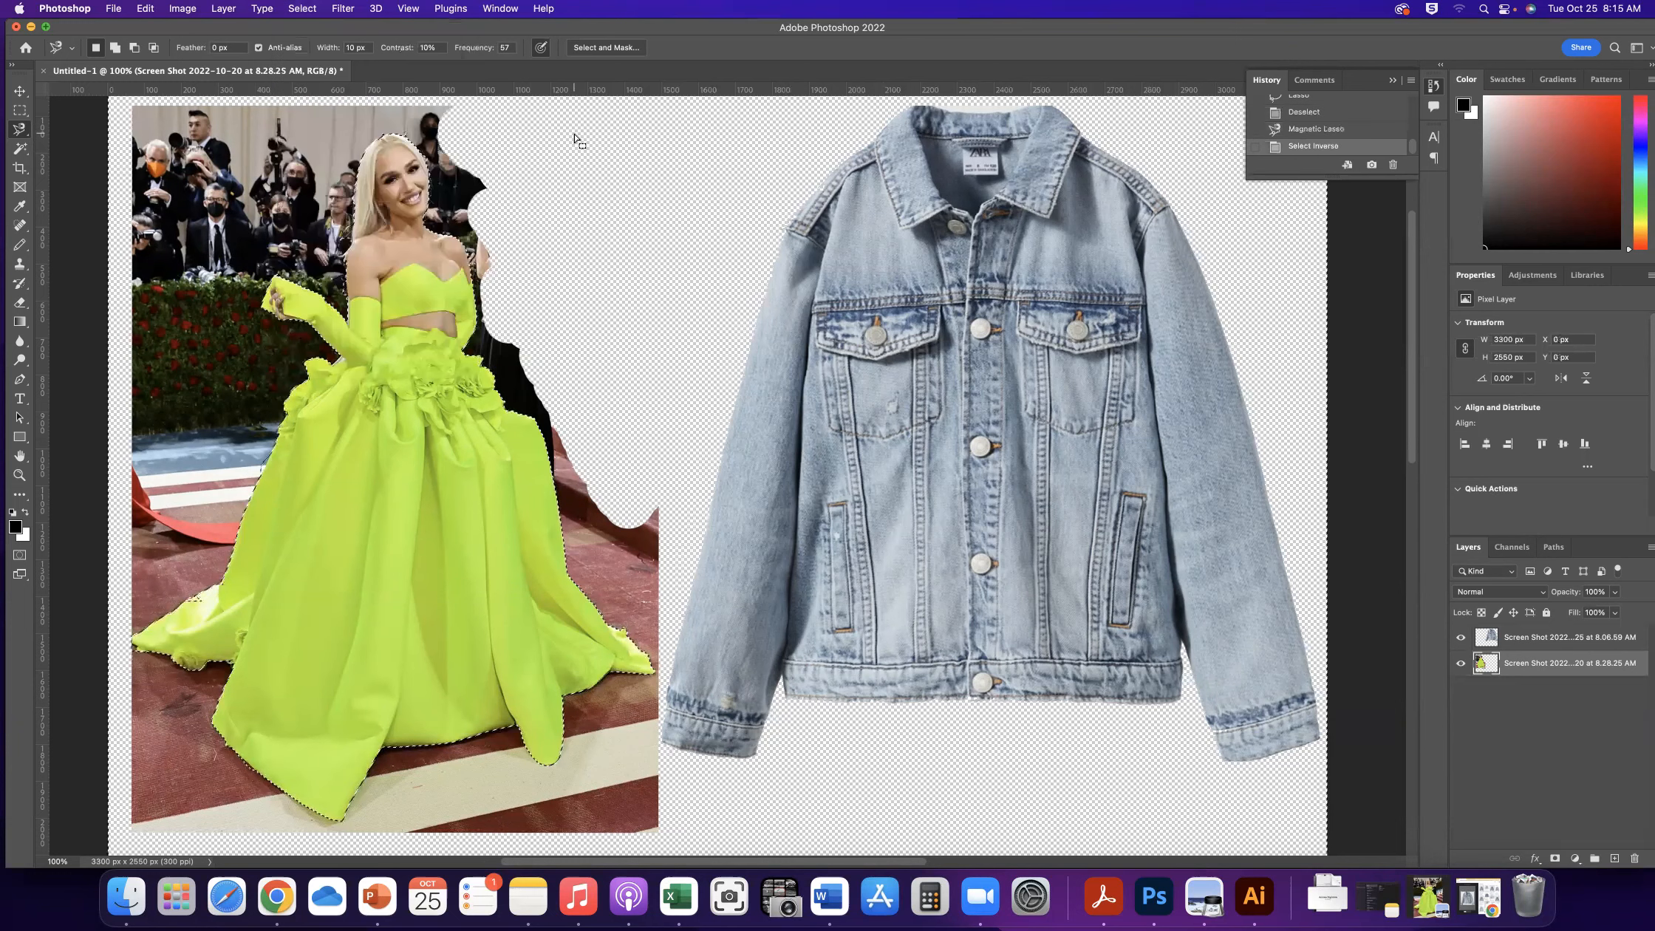
key(BackSpace)
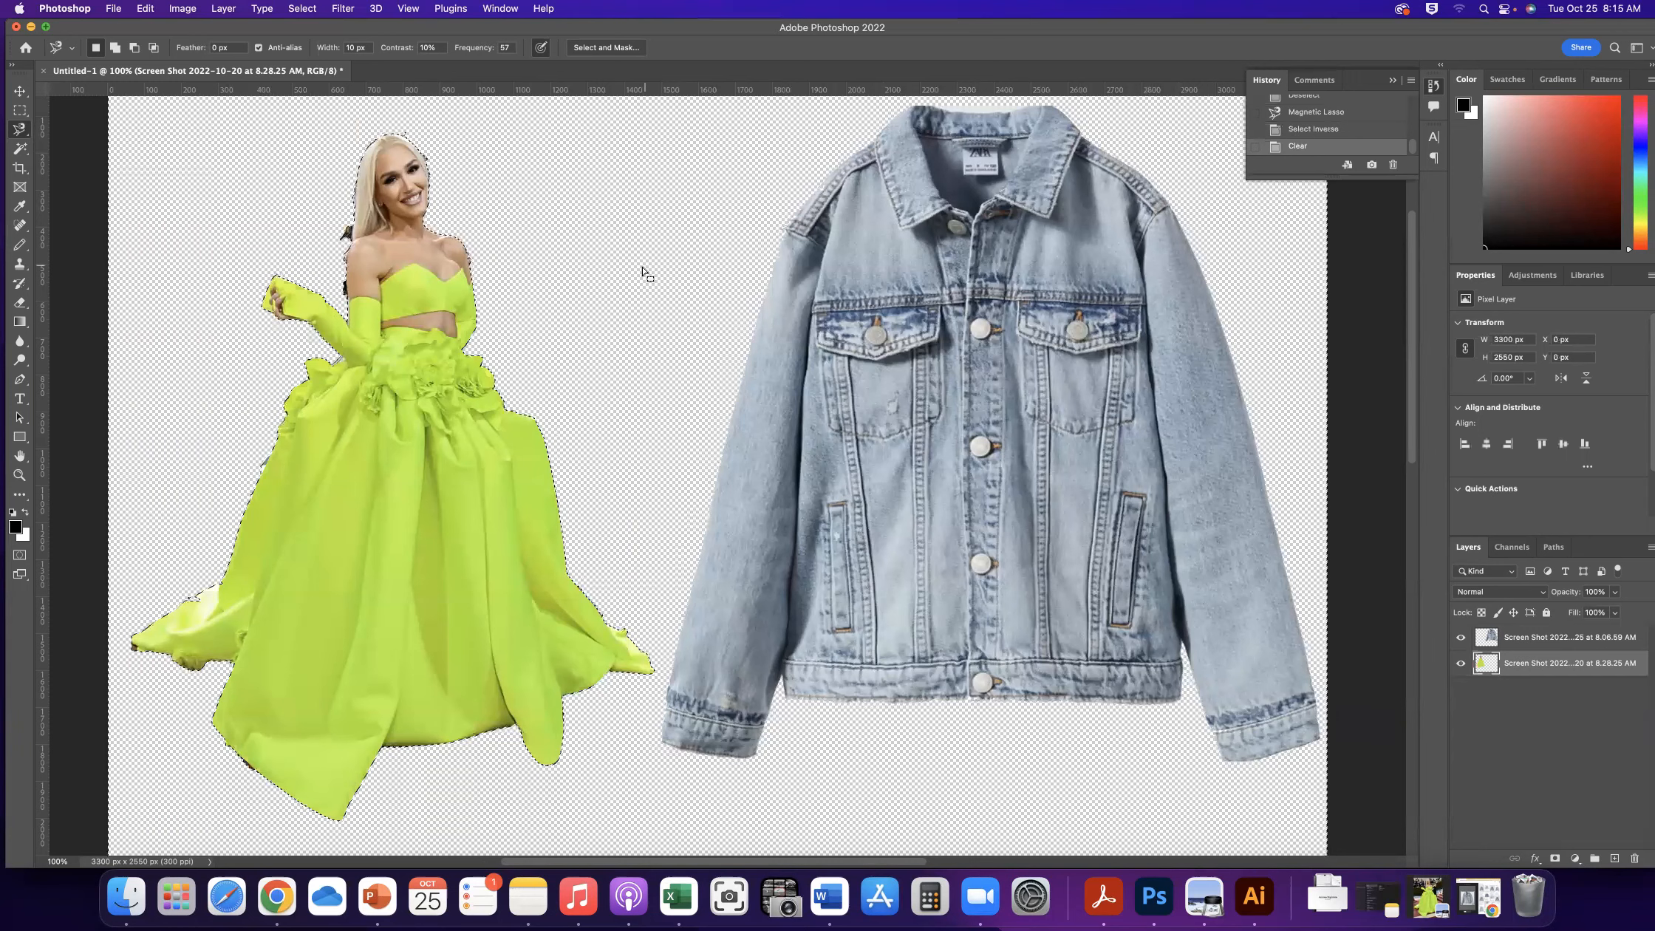
key(super+d)
Set up the Eraser Tool with a brush size of about 15 px for cleaning up the woman's cutout
scroll(502, 306, right, 1)
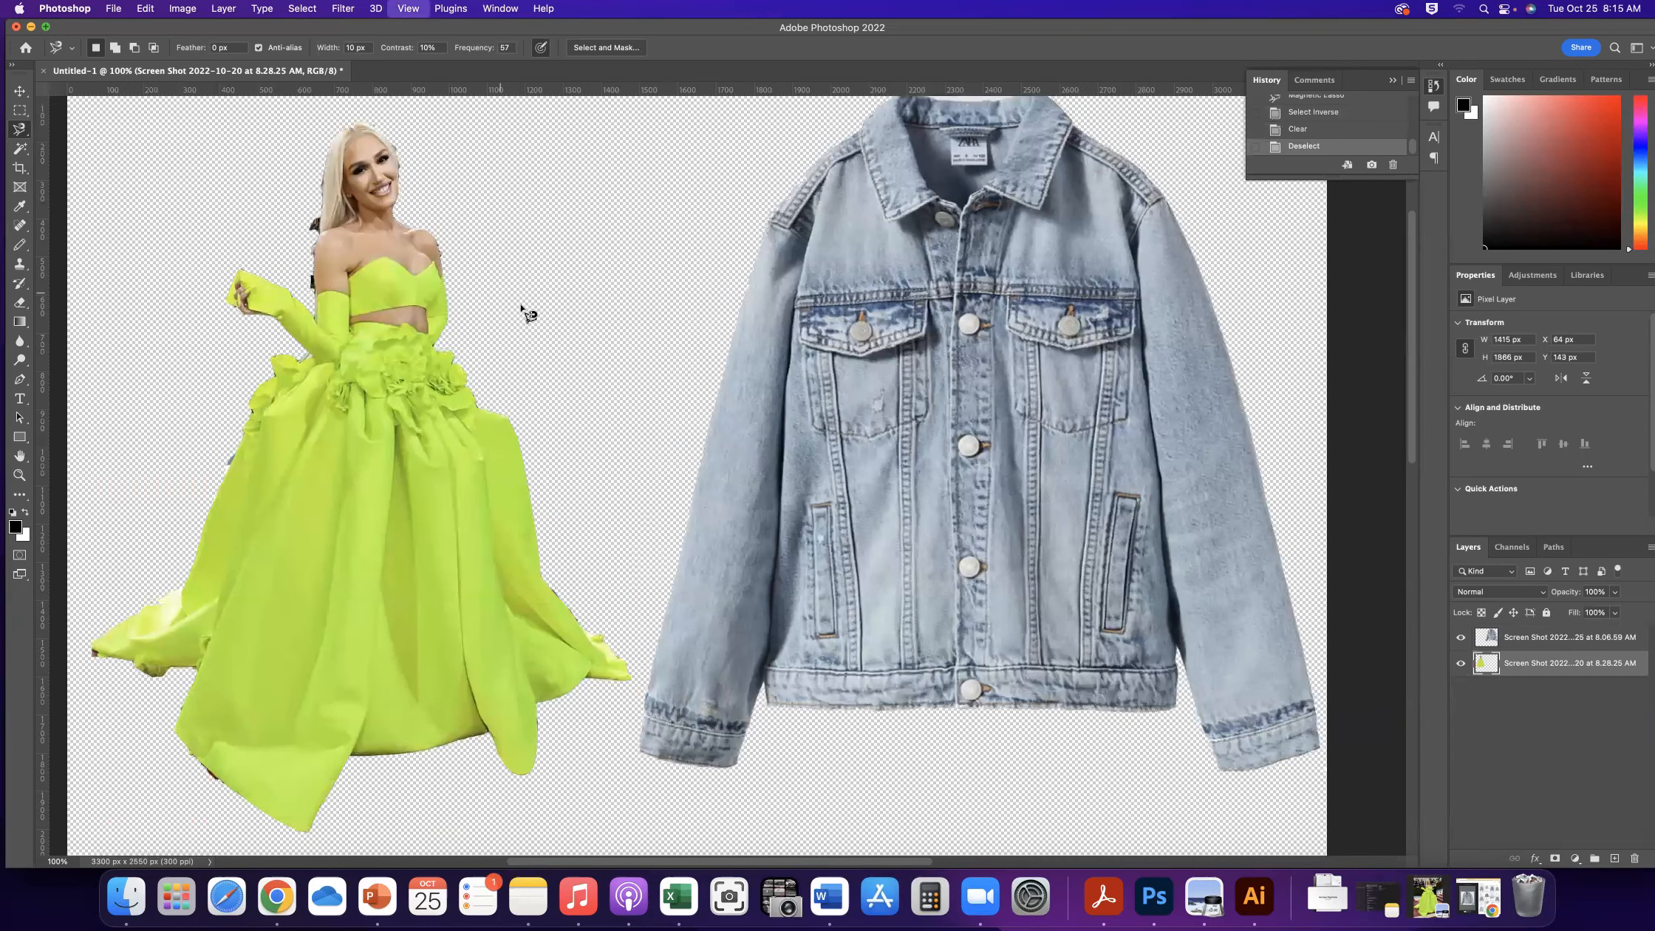
key(super+plus)
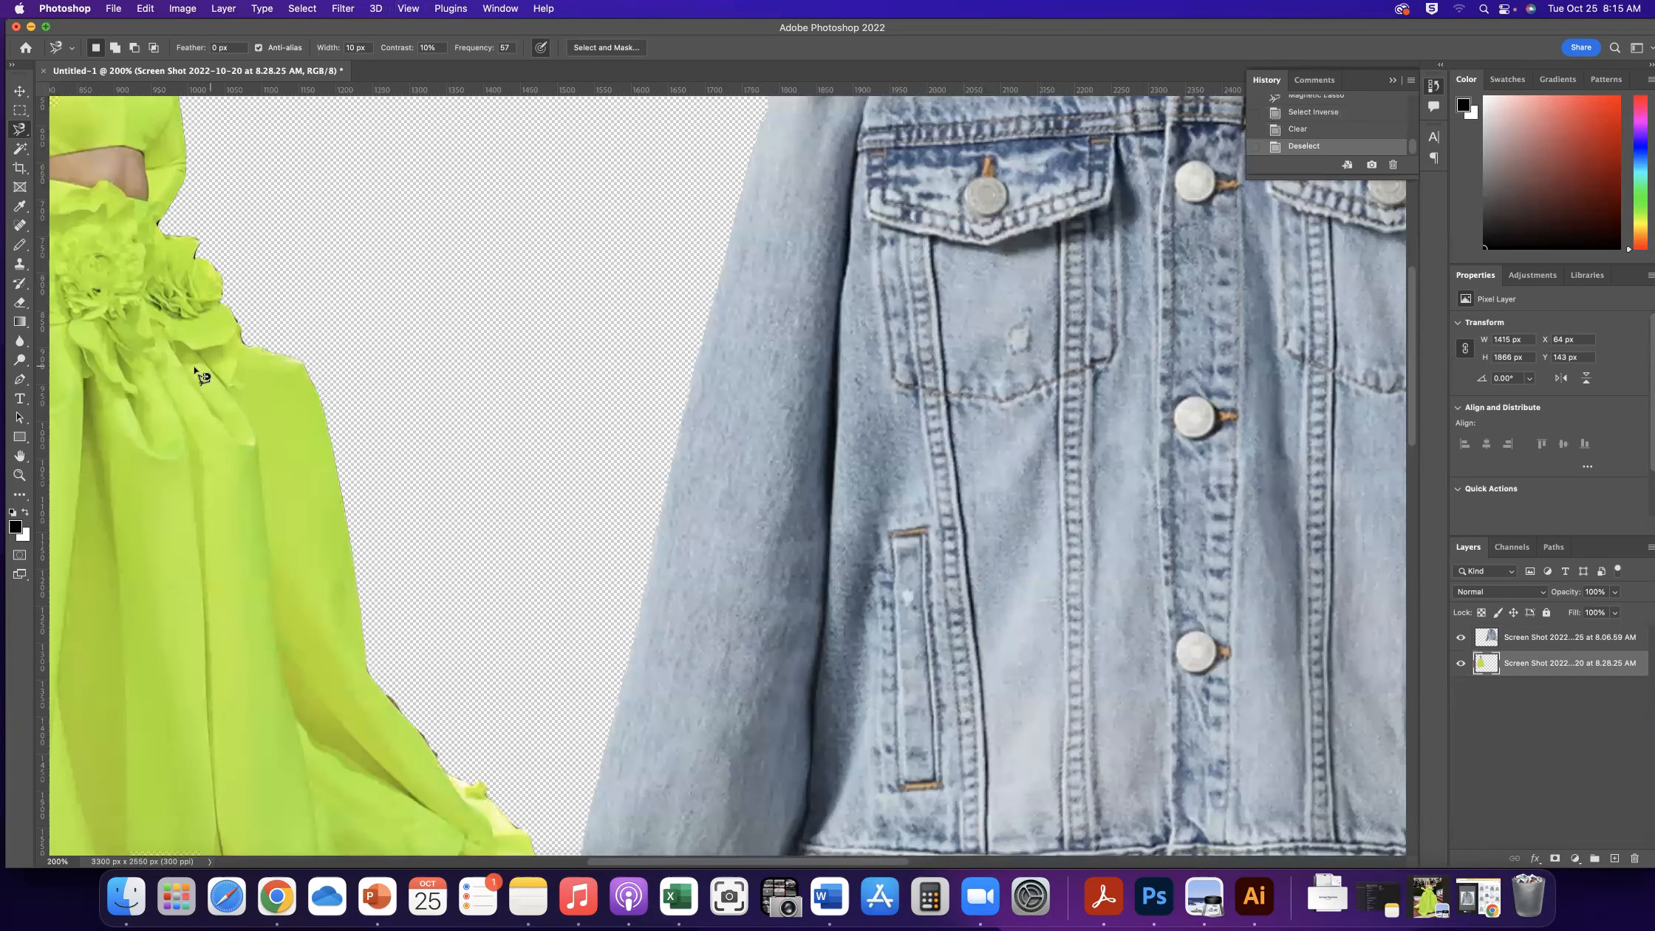
click(20, 456)
drag(197, 456, 716, 713)
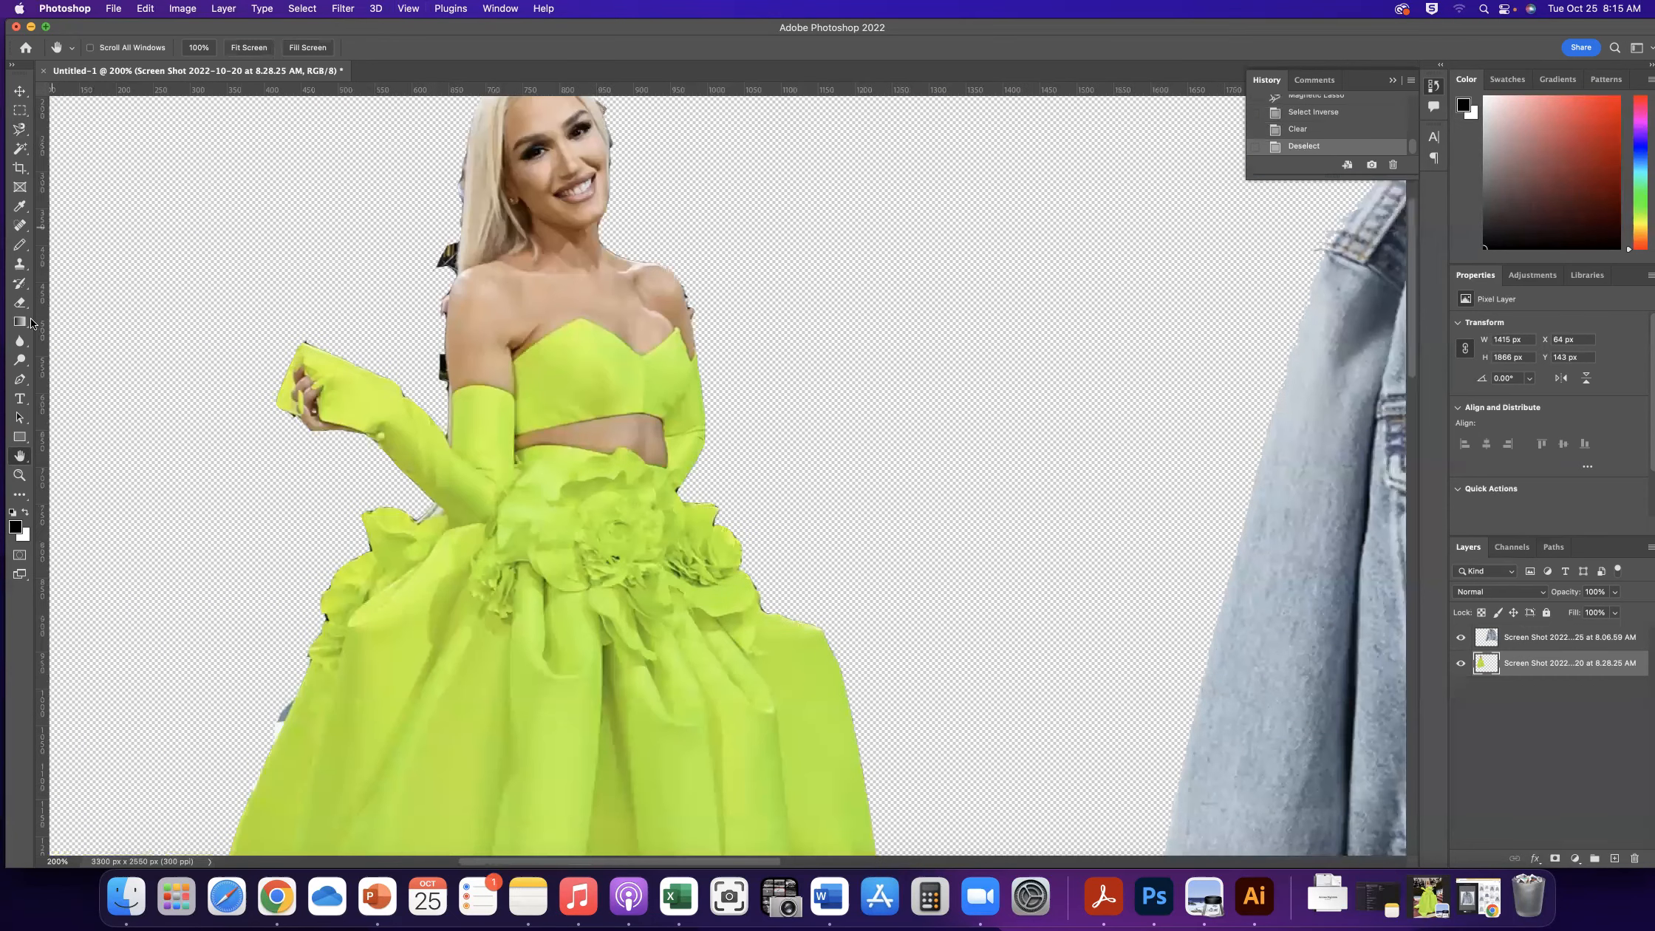
click(20, 302)
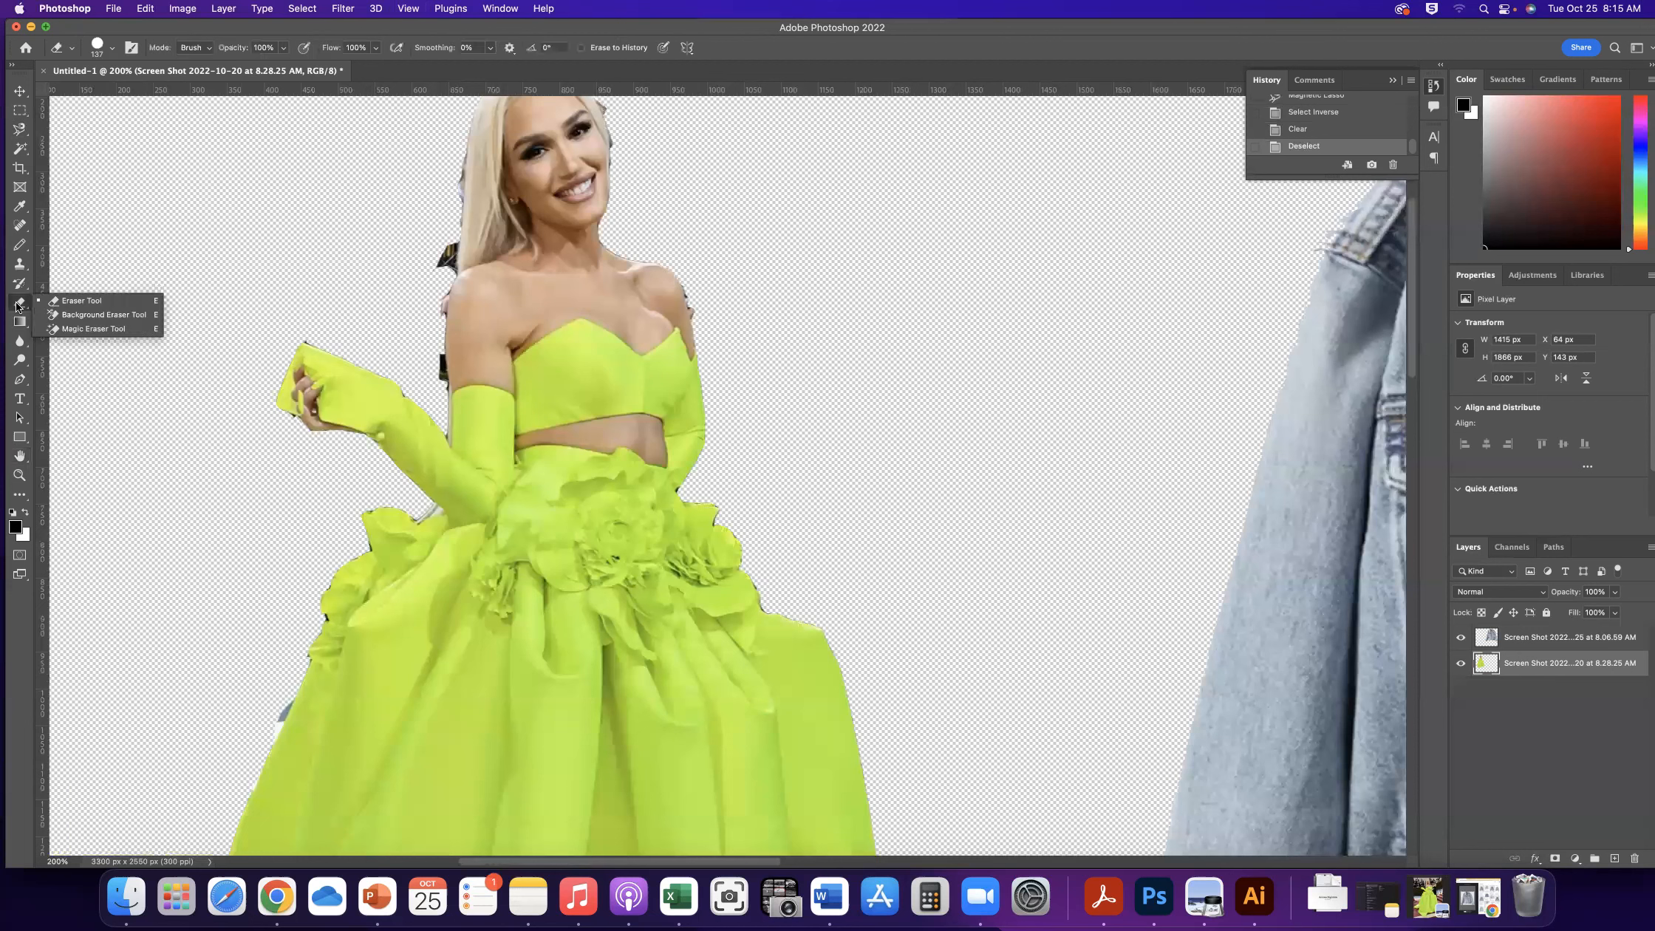
click(70, 297)
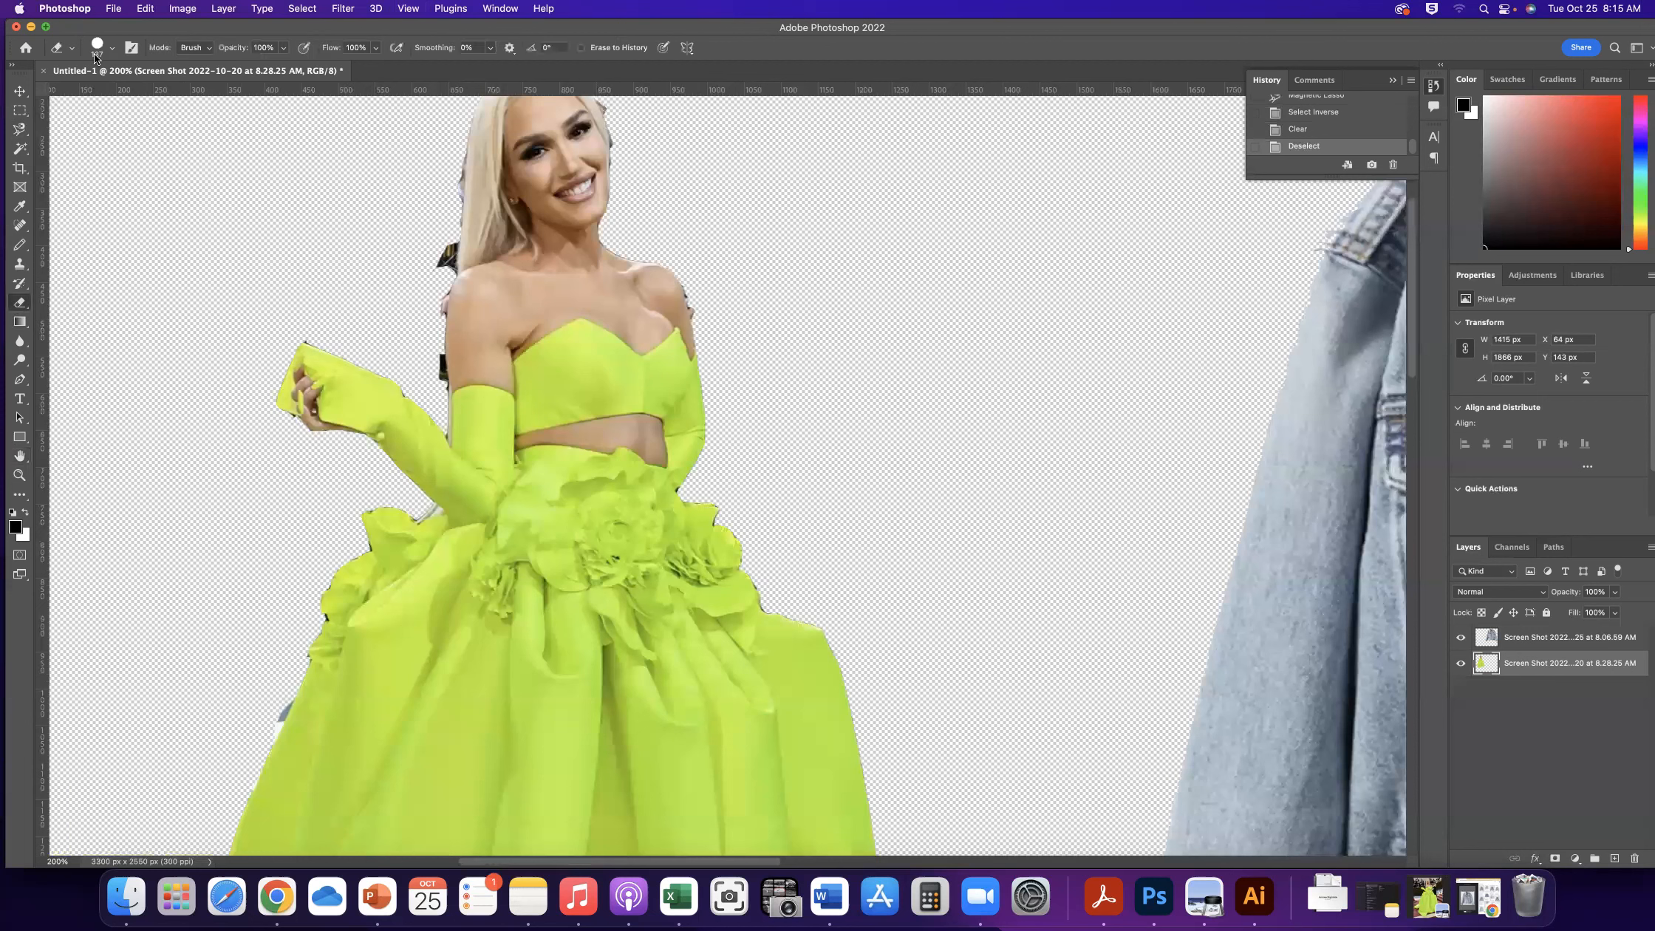
click(117, 49)
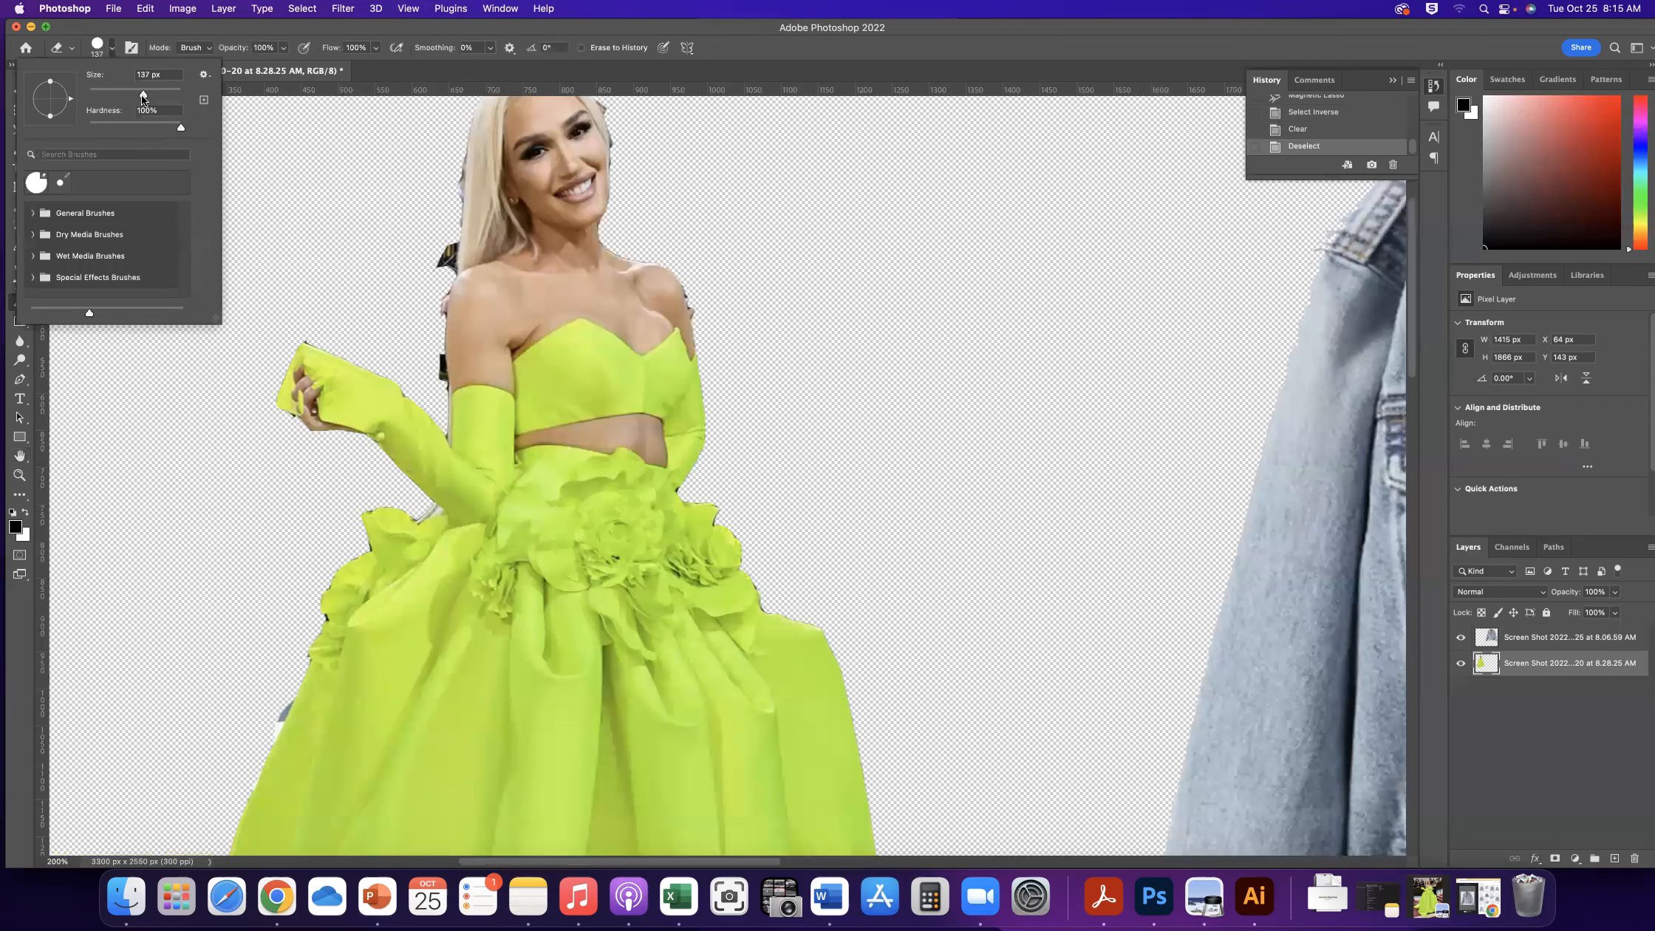
drag(122, 95, 94, 95)
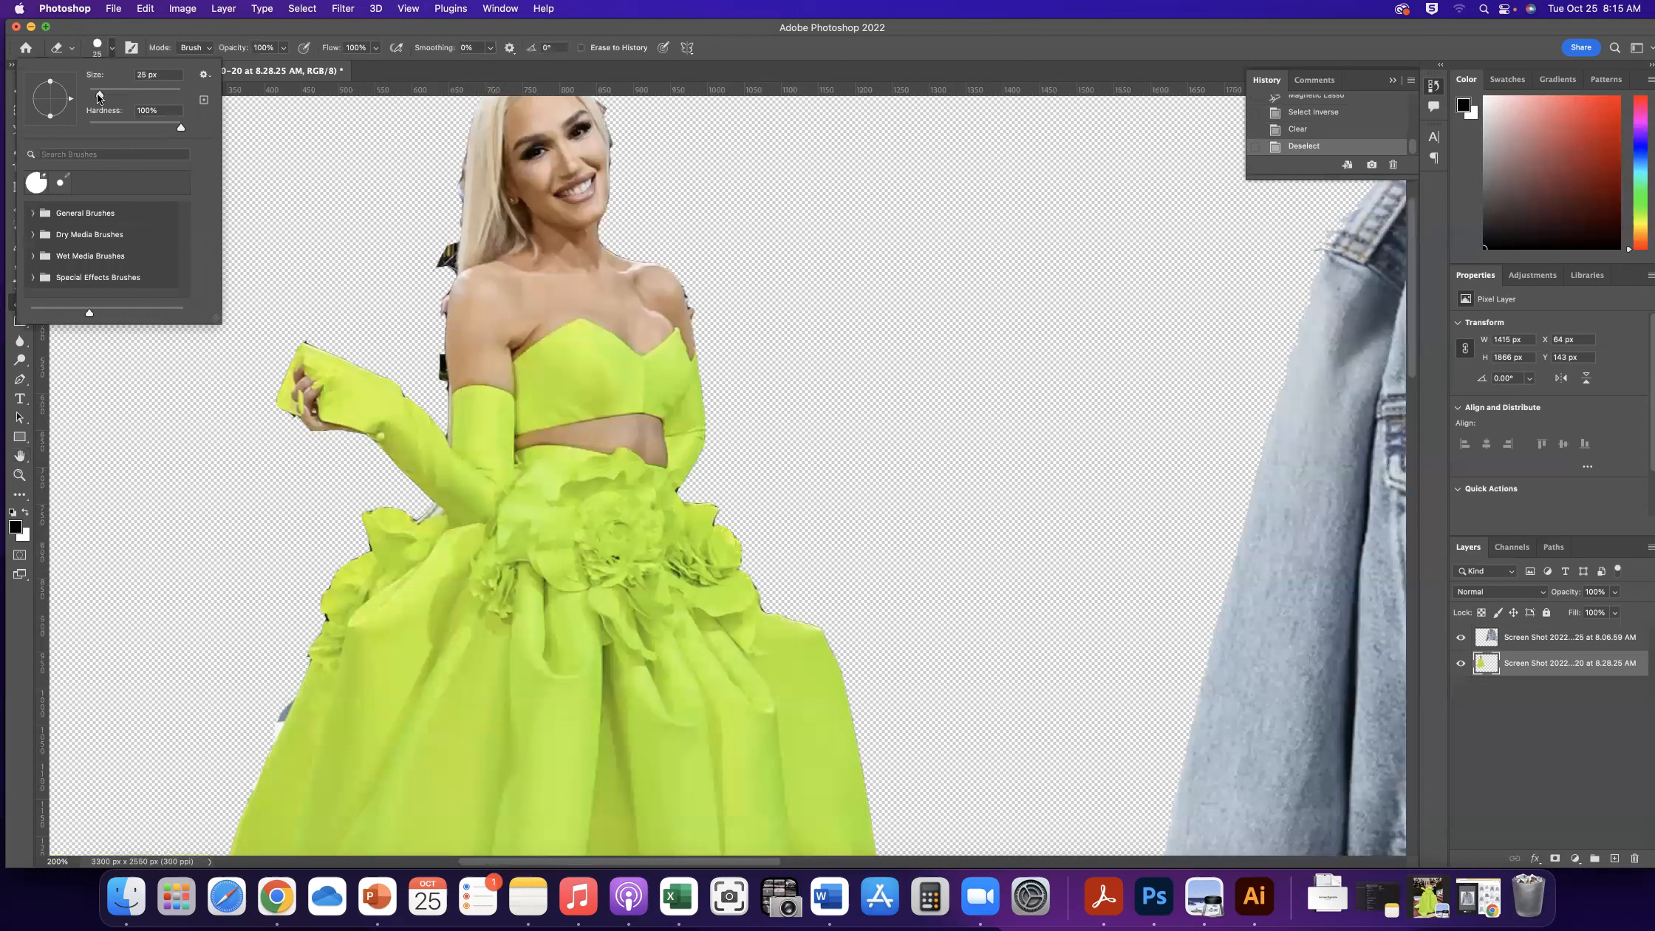
click(436, 380)
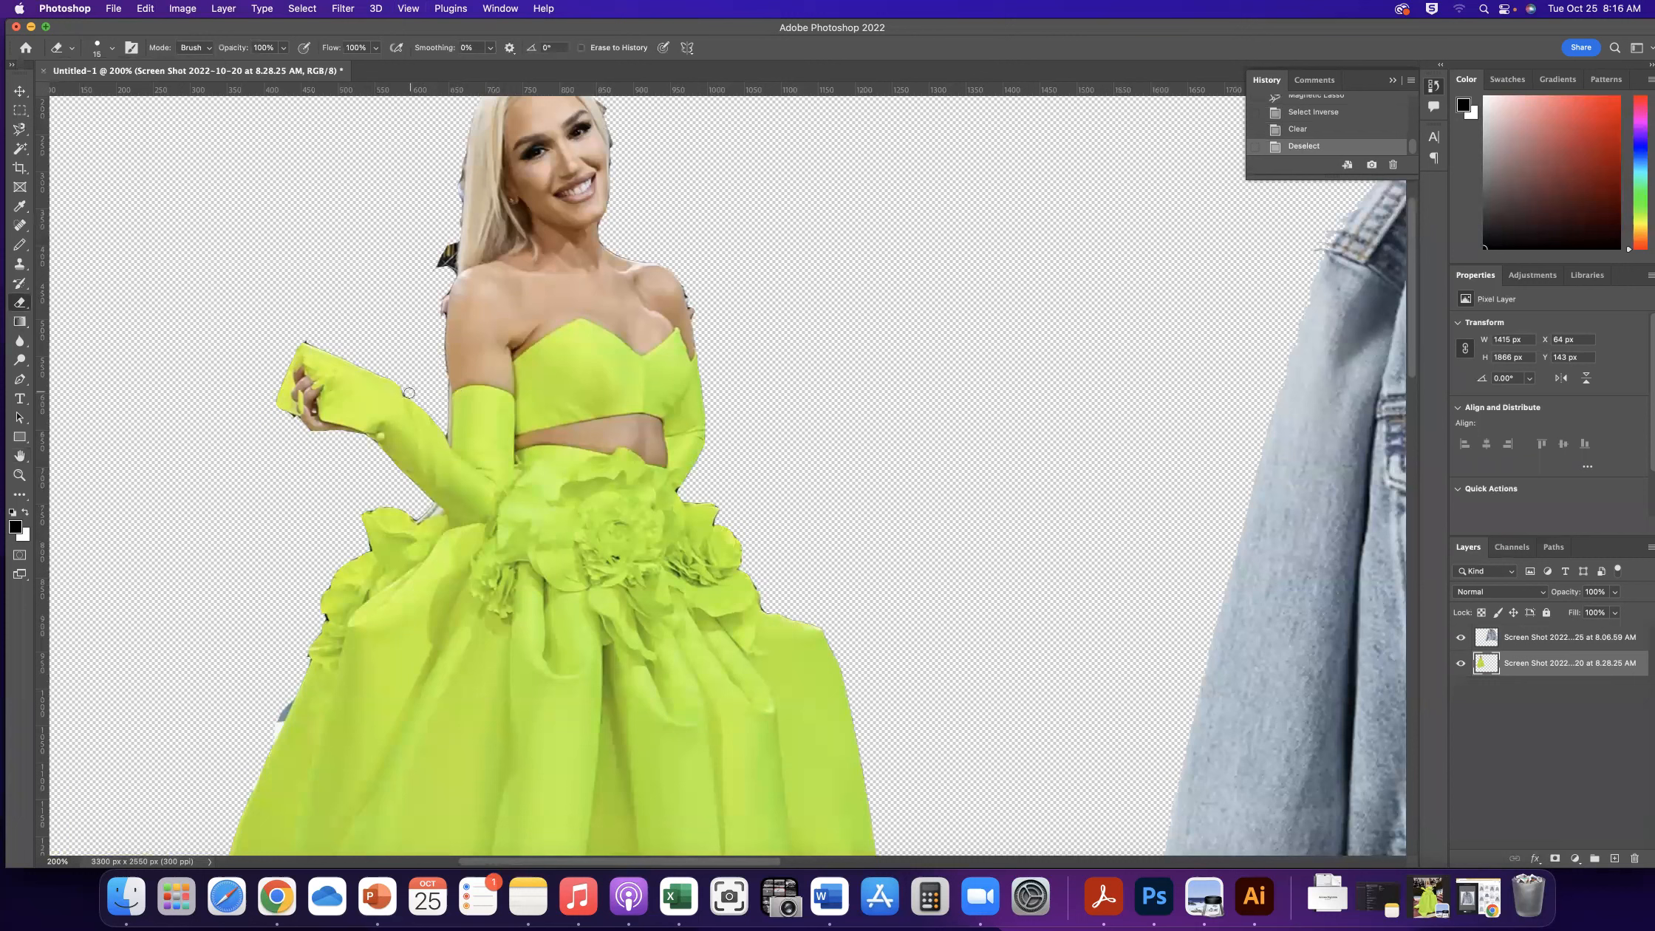
Erase the leftover background scraps along the woman's raised arm, her long hair and the adjacent shoulder
drag(407, 390, 407, 390)
mouse_move(431, 265)
mouse_down()
mouse_move(443, 277)
mouse_move(452, 238)
mouse_up()
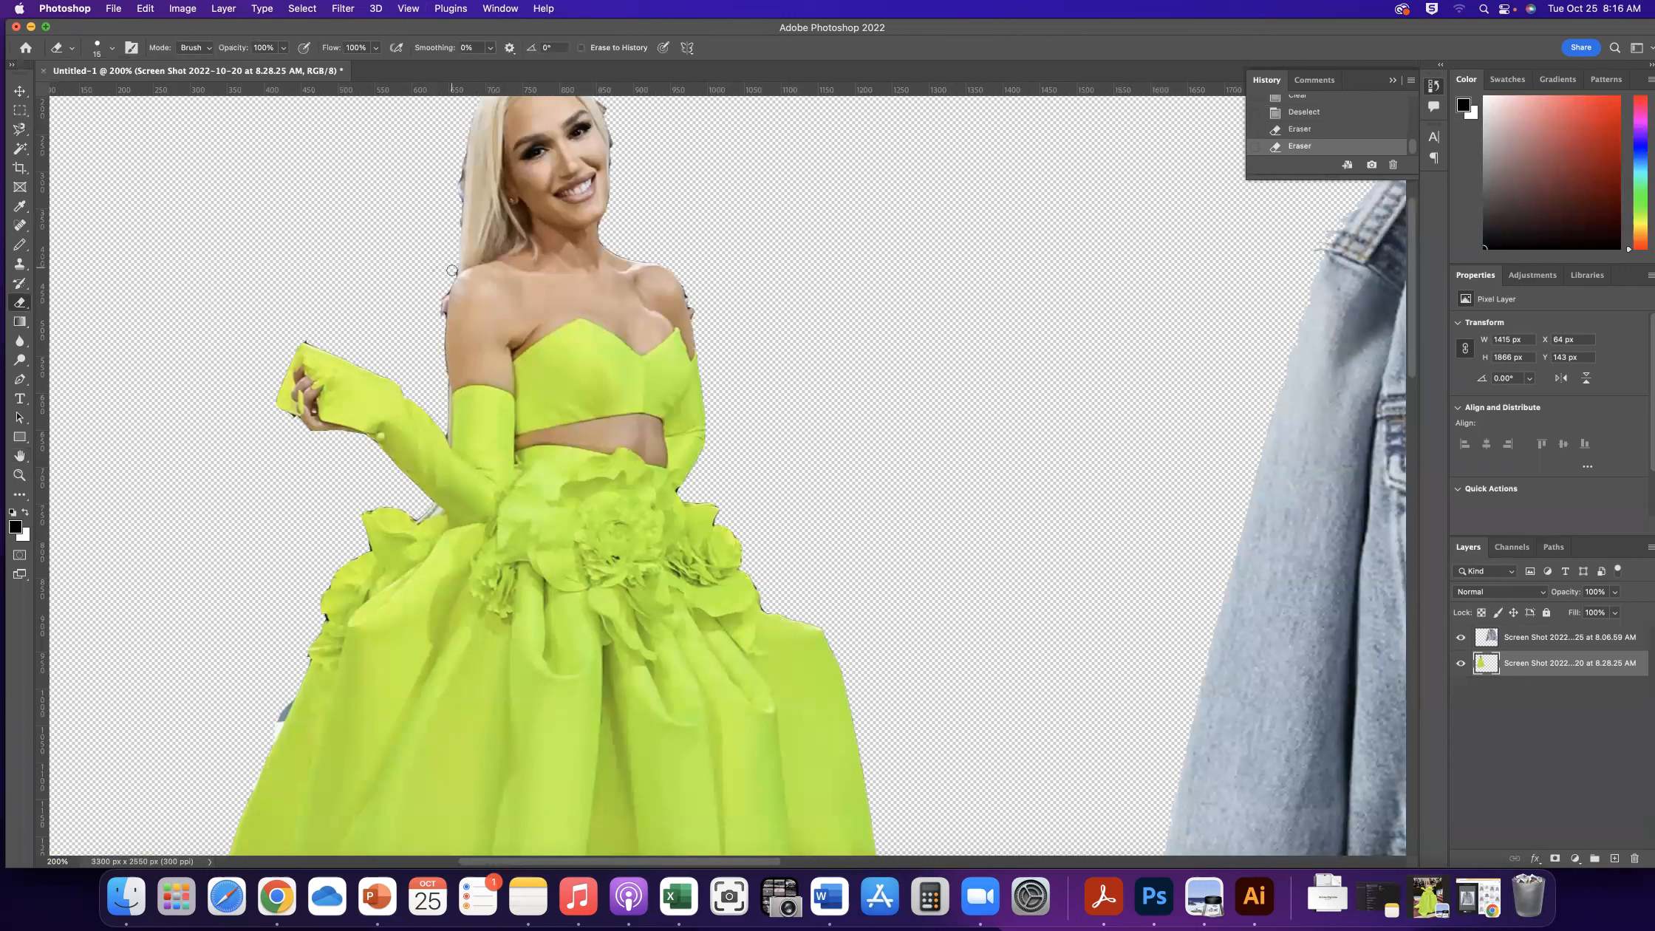
drag(452, 273, 436, 324)
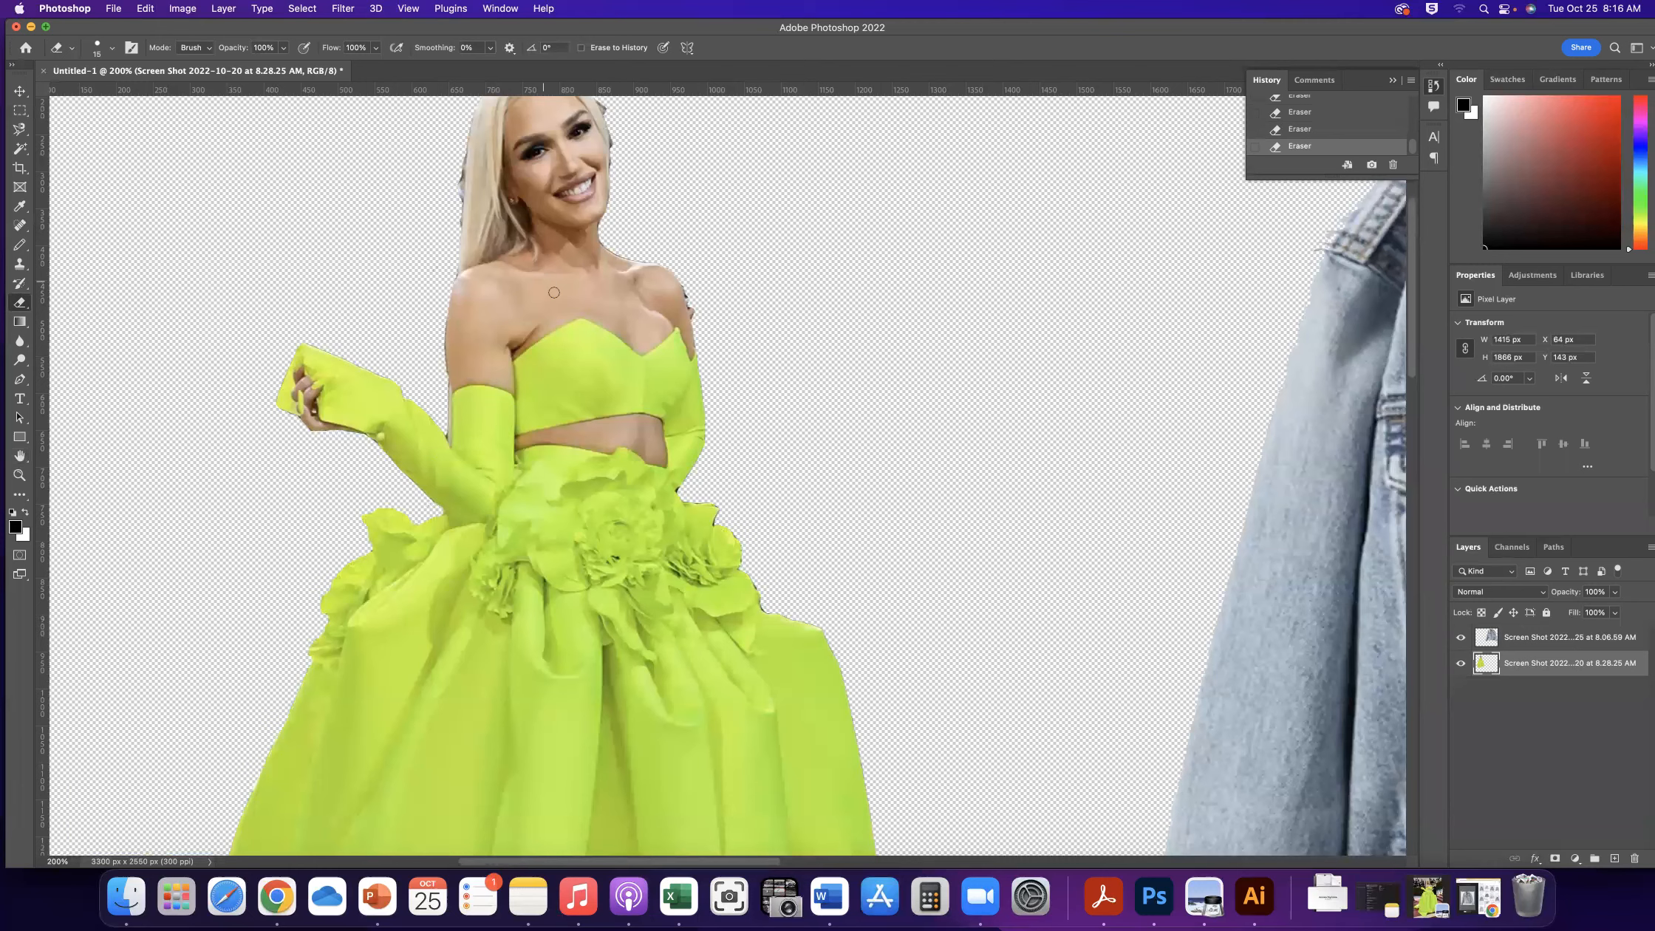
Erase leftover background beside the woman's face and her other shoulder, reverting one eraser stroke along the way
scroll(687, 412, down, 5)
scroll(678, 424, up, 6)
scroll(573, 557, up, 5)
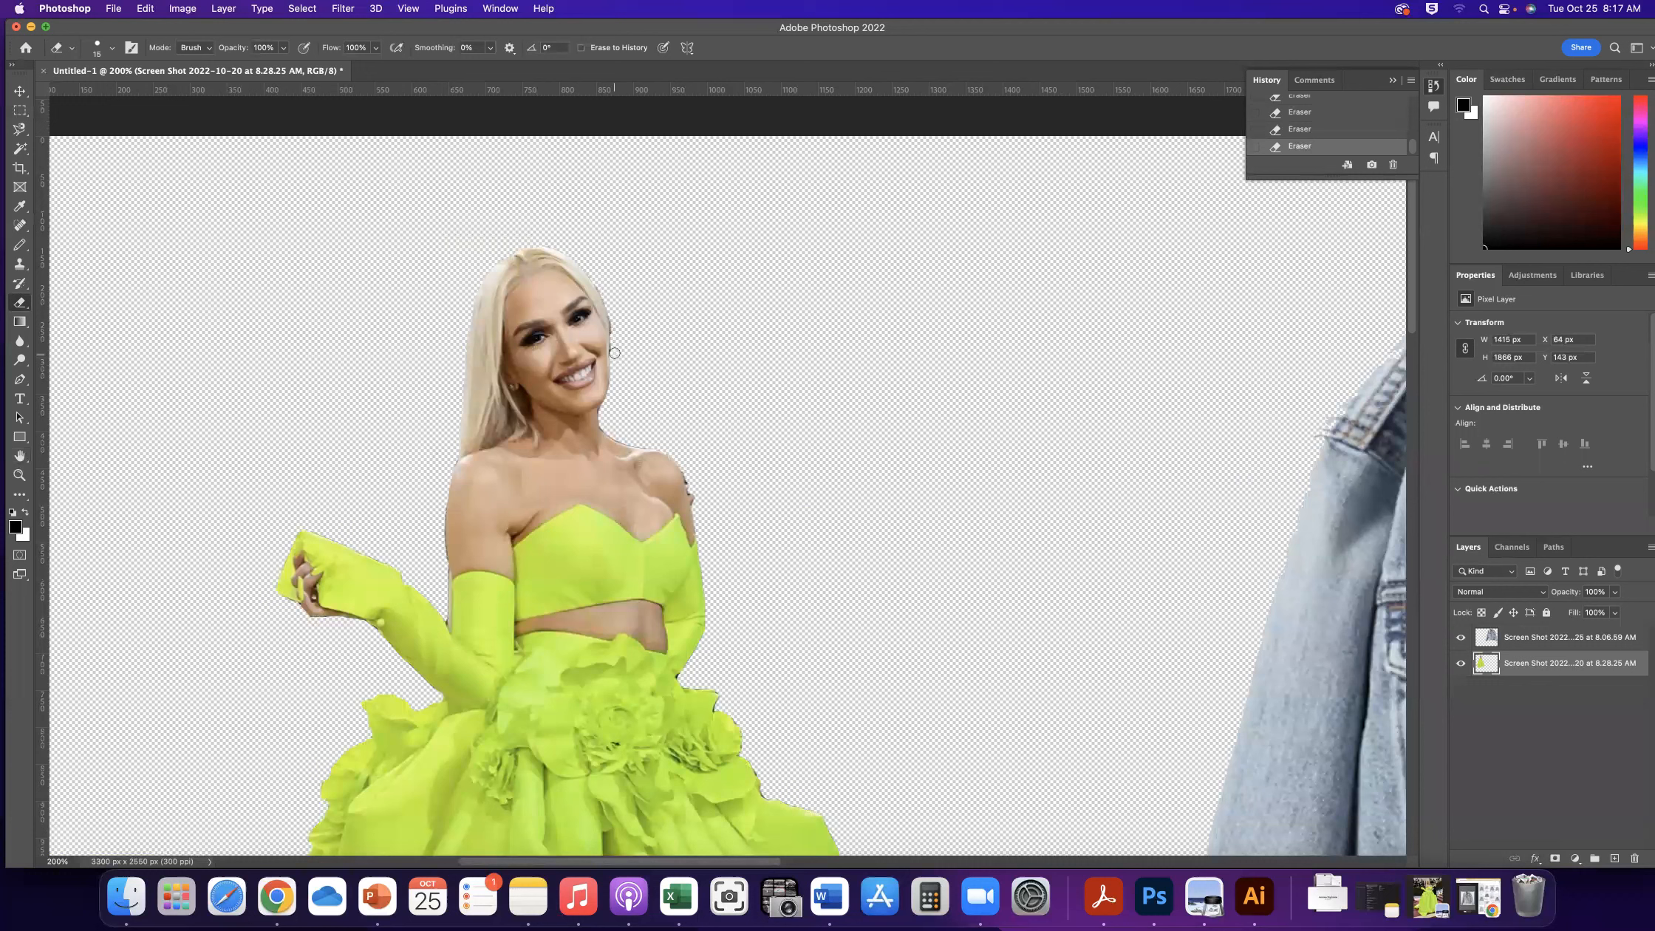
drag(607, 288, 602, 281)
click(1312, 131)
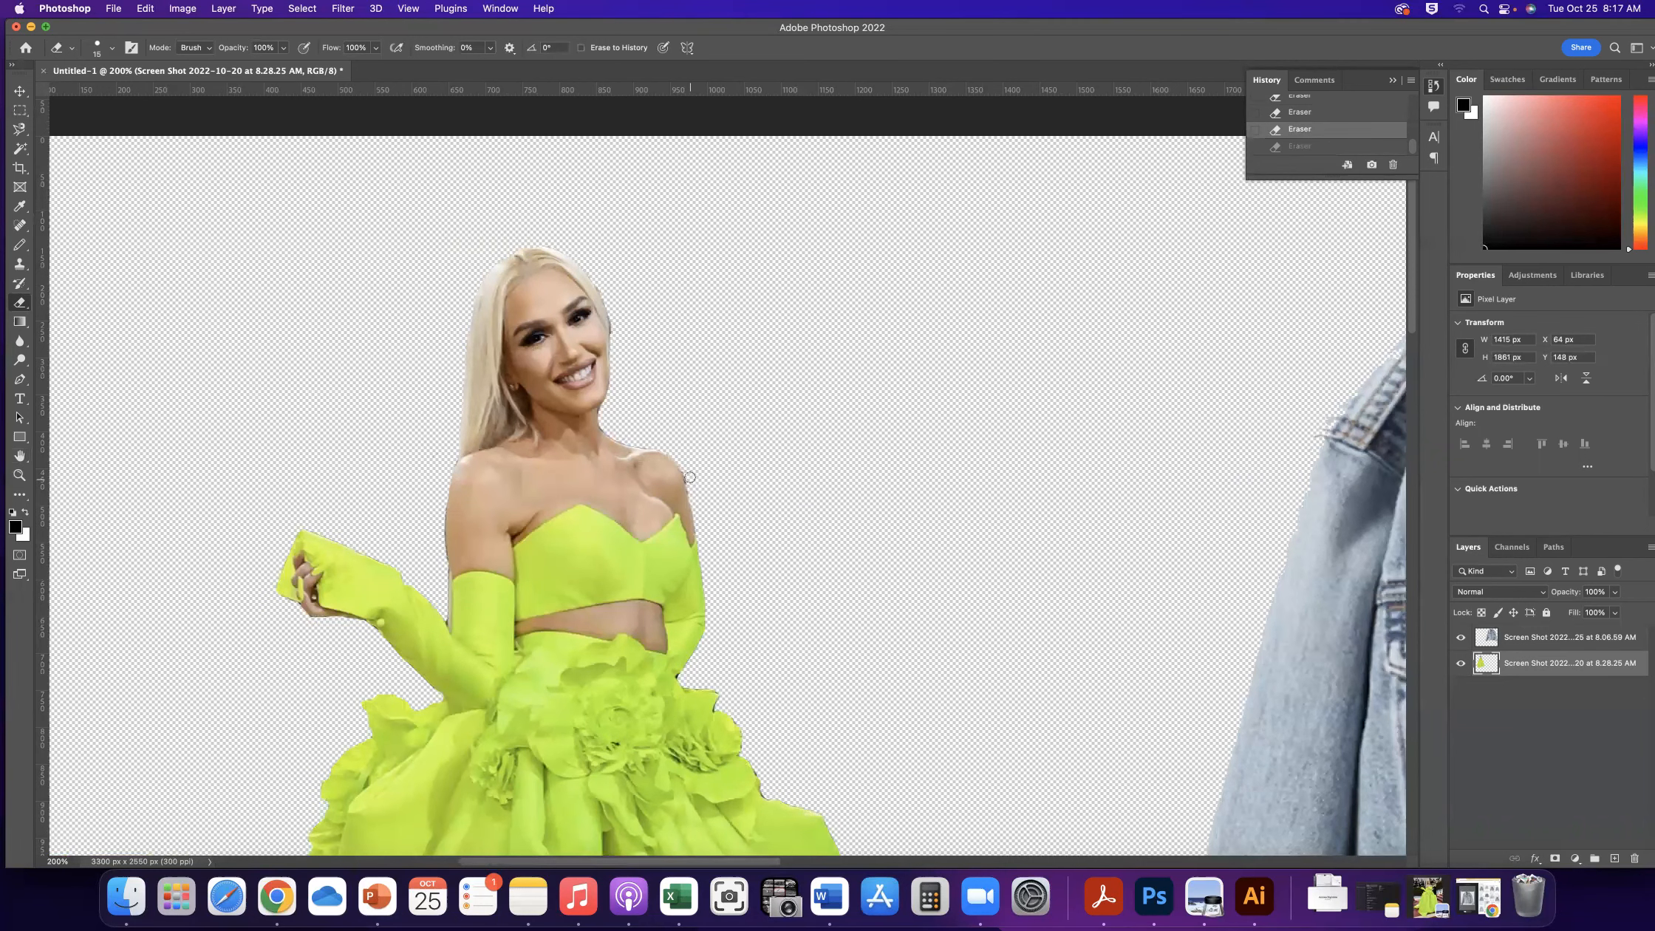
drag(695, 488, 701, 501)
Erase the dark shadow beneath the gown's middle hem and revert the last stroke along the front hem corner
scroll(731, 517, down, 5)
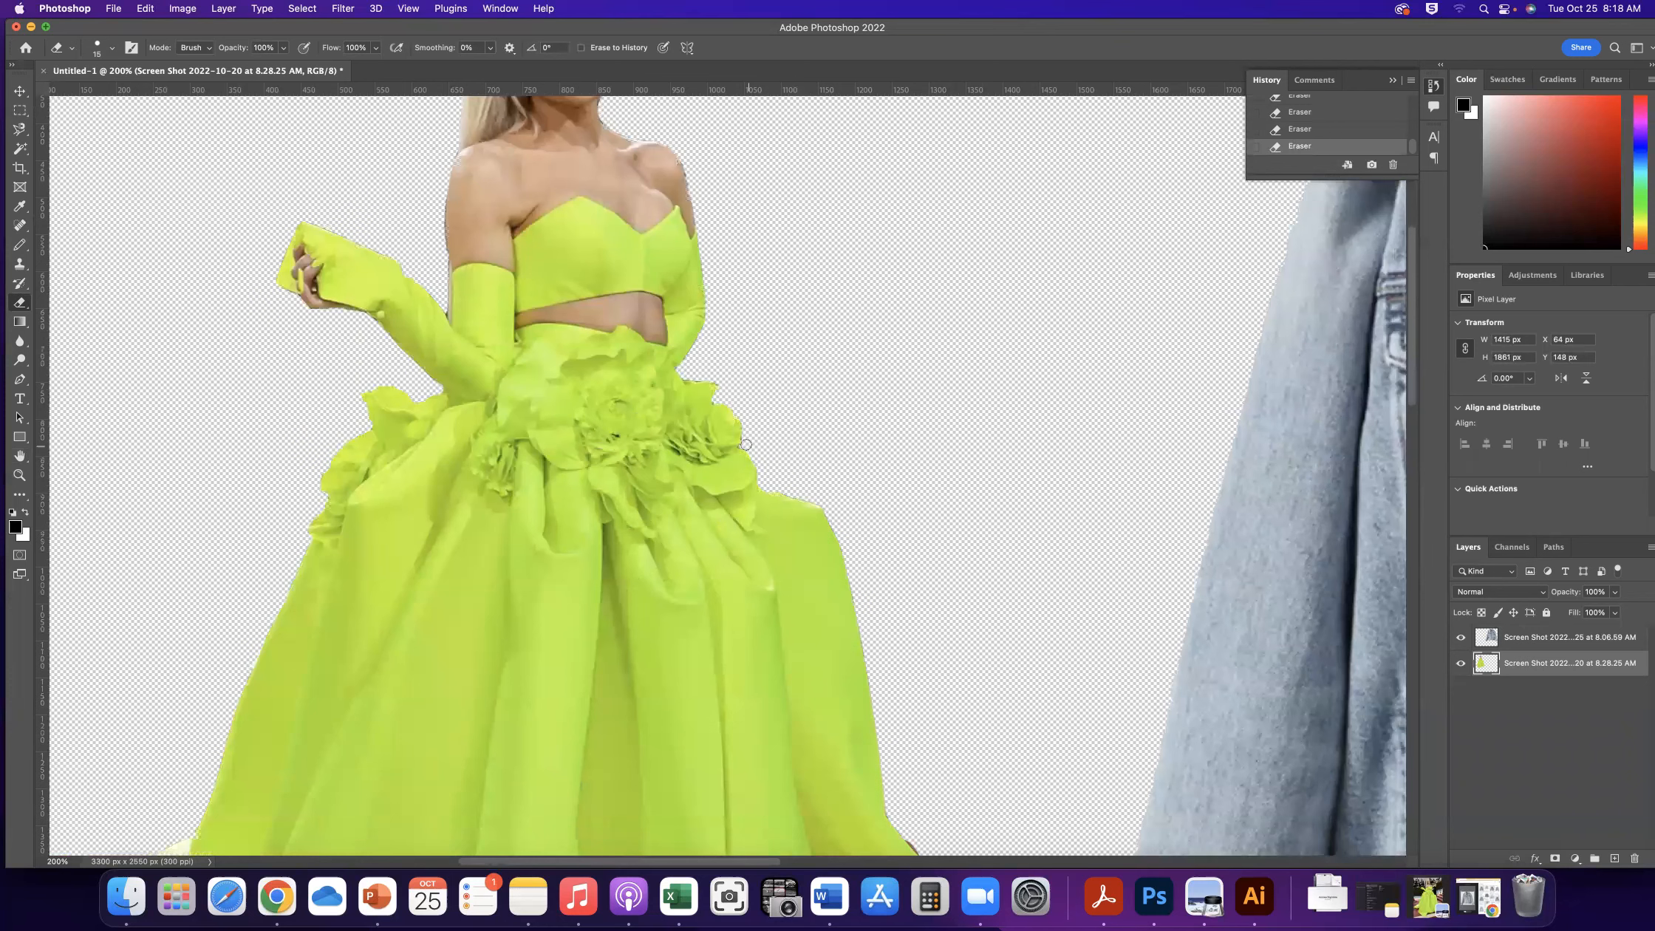
scroll(823, 449, down, 5)
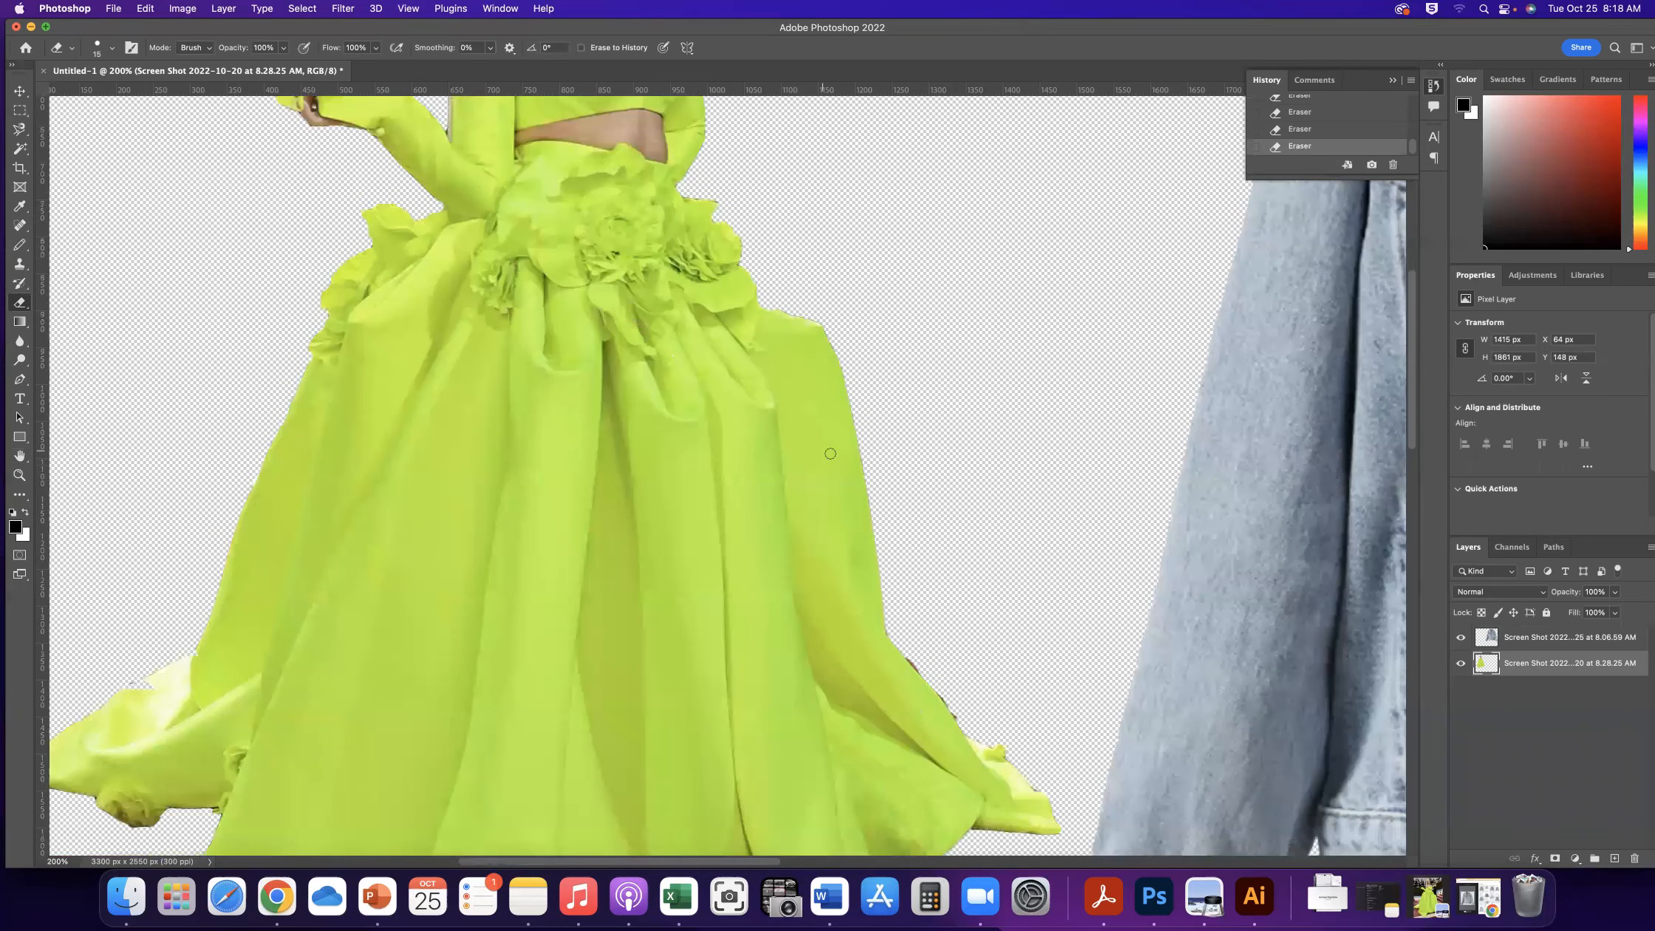
scroll(830, 454, down, 6)
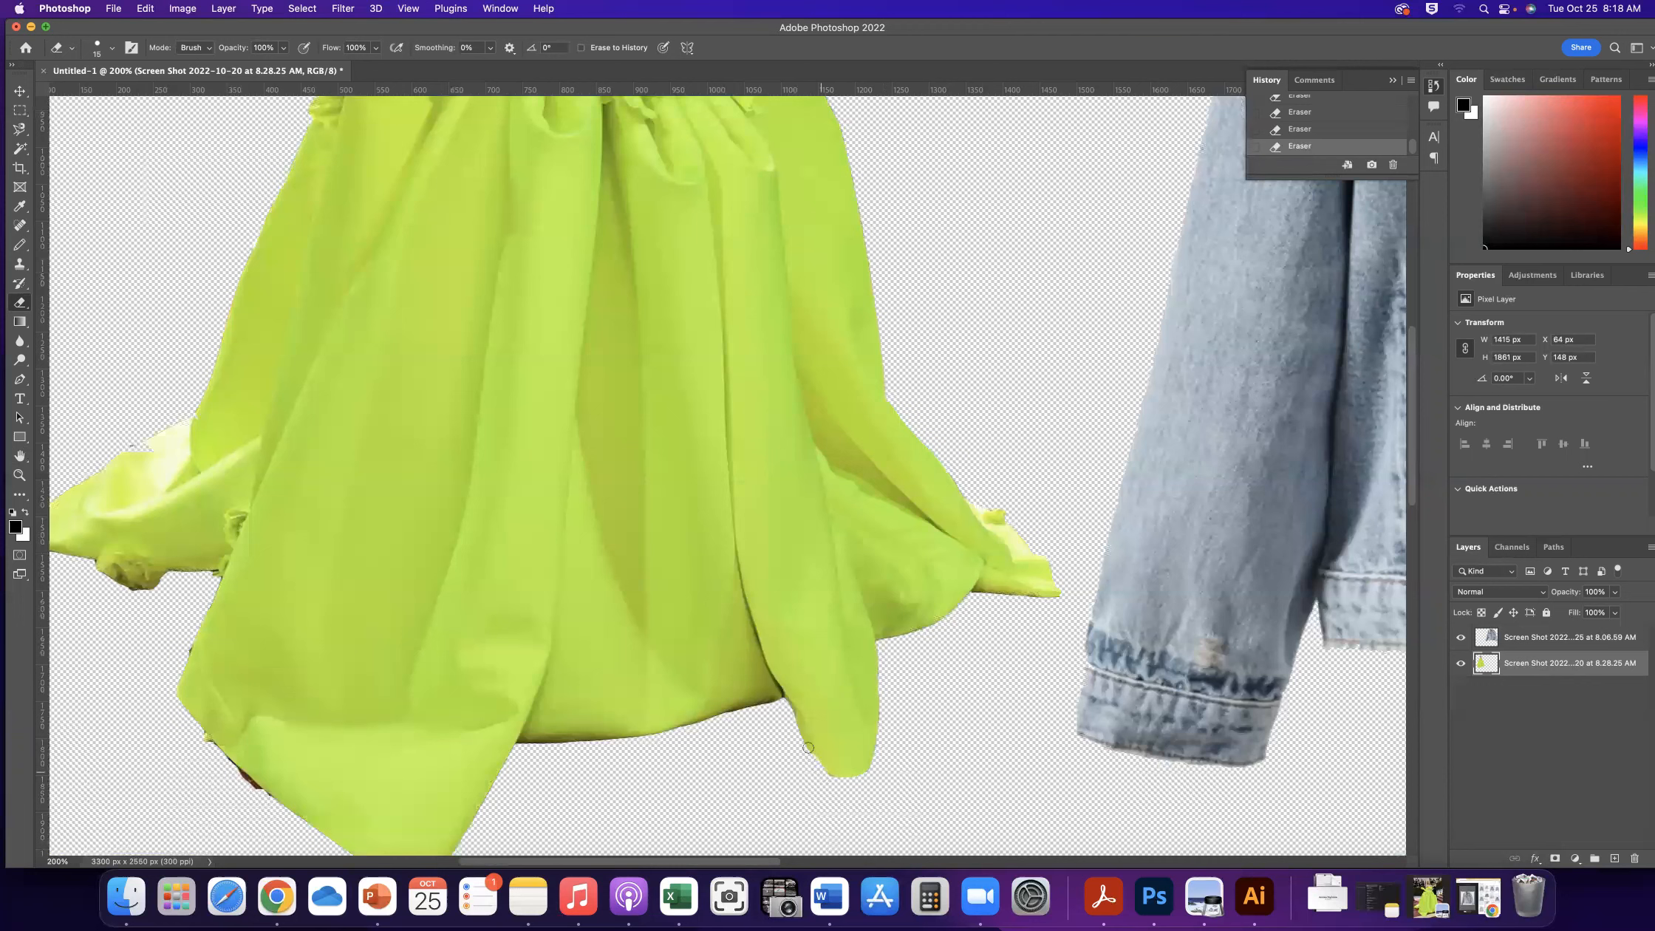
mouse_move(778, 704)
mouse_down()
mouse_move(716, 719)
mouse_move(783, 700)
mouse_move(669, 741)
mouse_move(523, 742)
mouse_up()
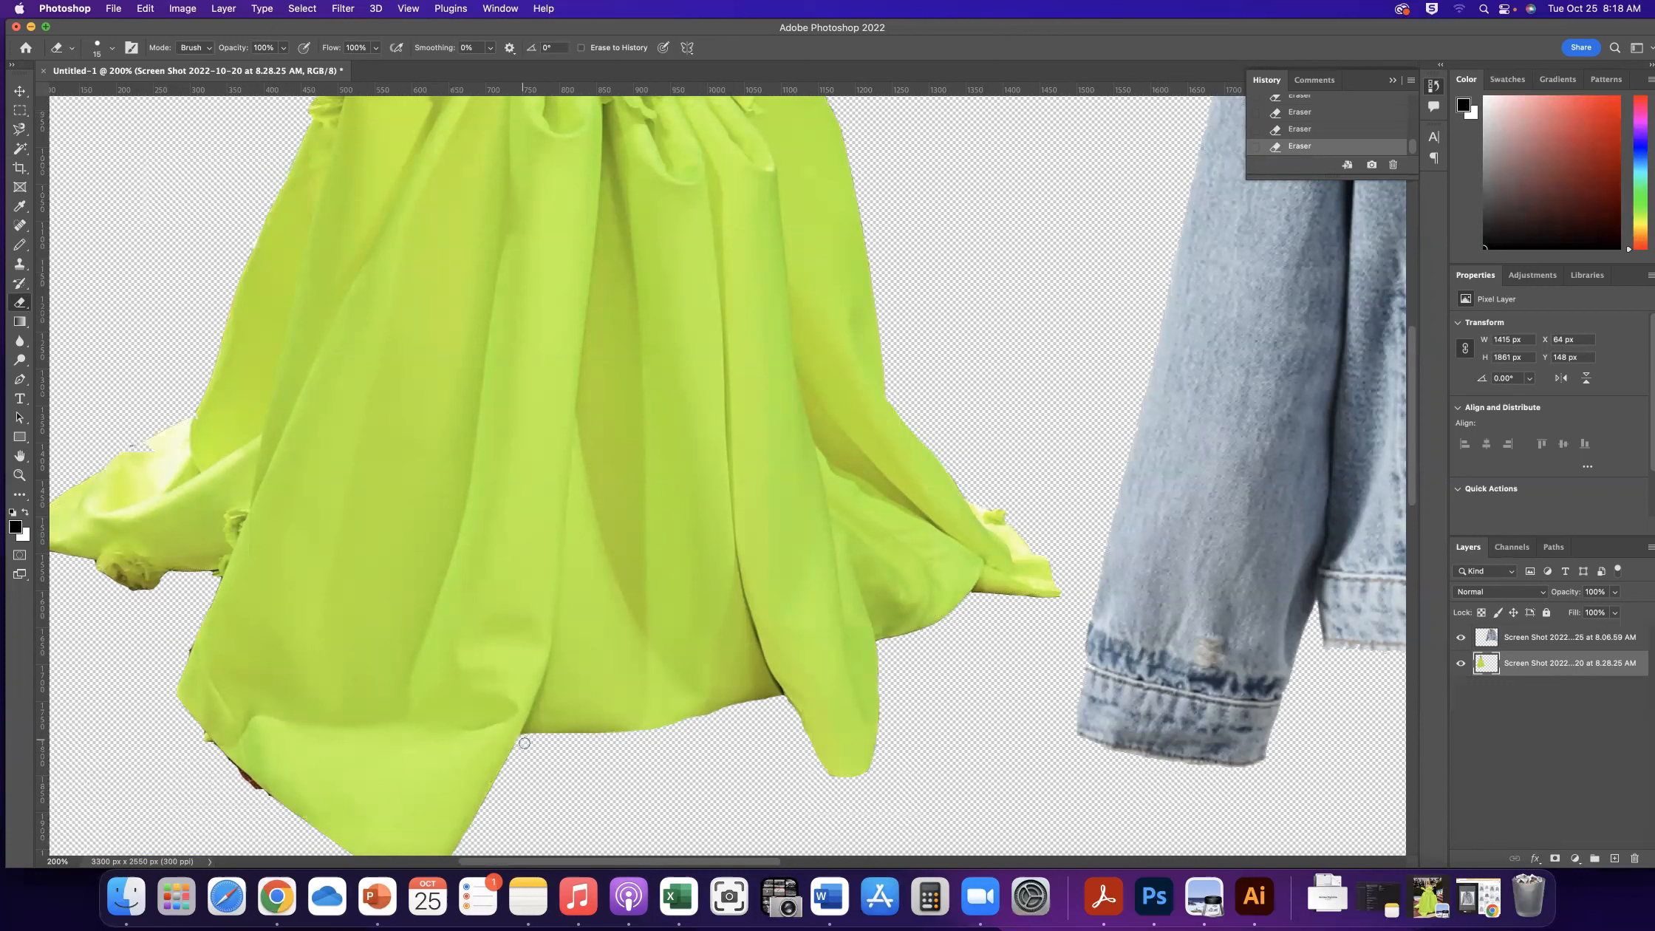
mouse_move(269, 801)
mouse_down()
mouse_move(186, 715)
mouse_move(223, 766)
mouse_up()
click(1299, 130)
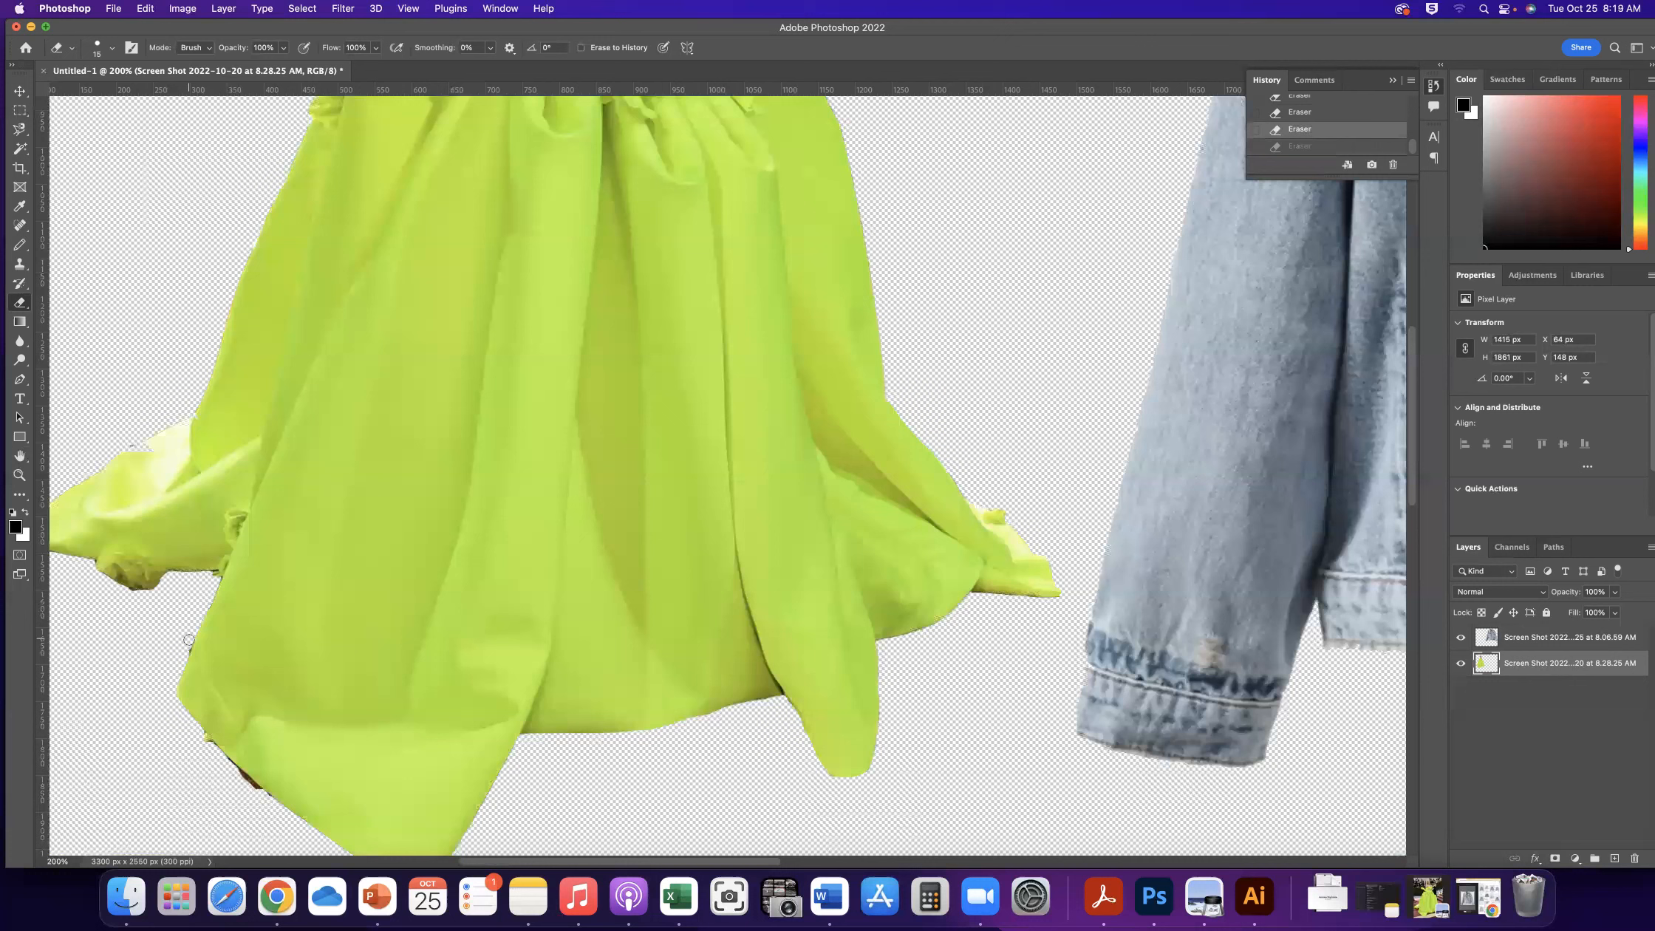
Erase the dark remnants along the gown's left hem edge and around the tip of the left train
click(202, 578)
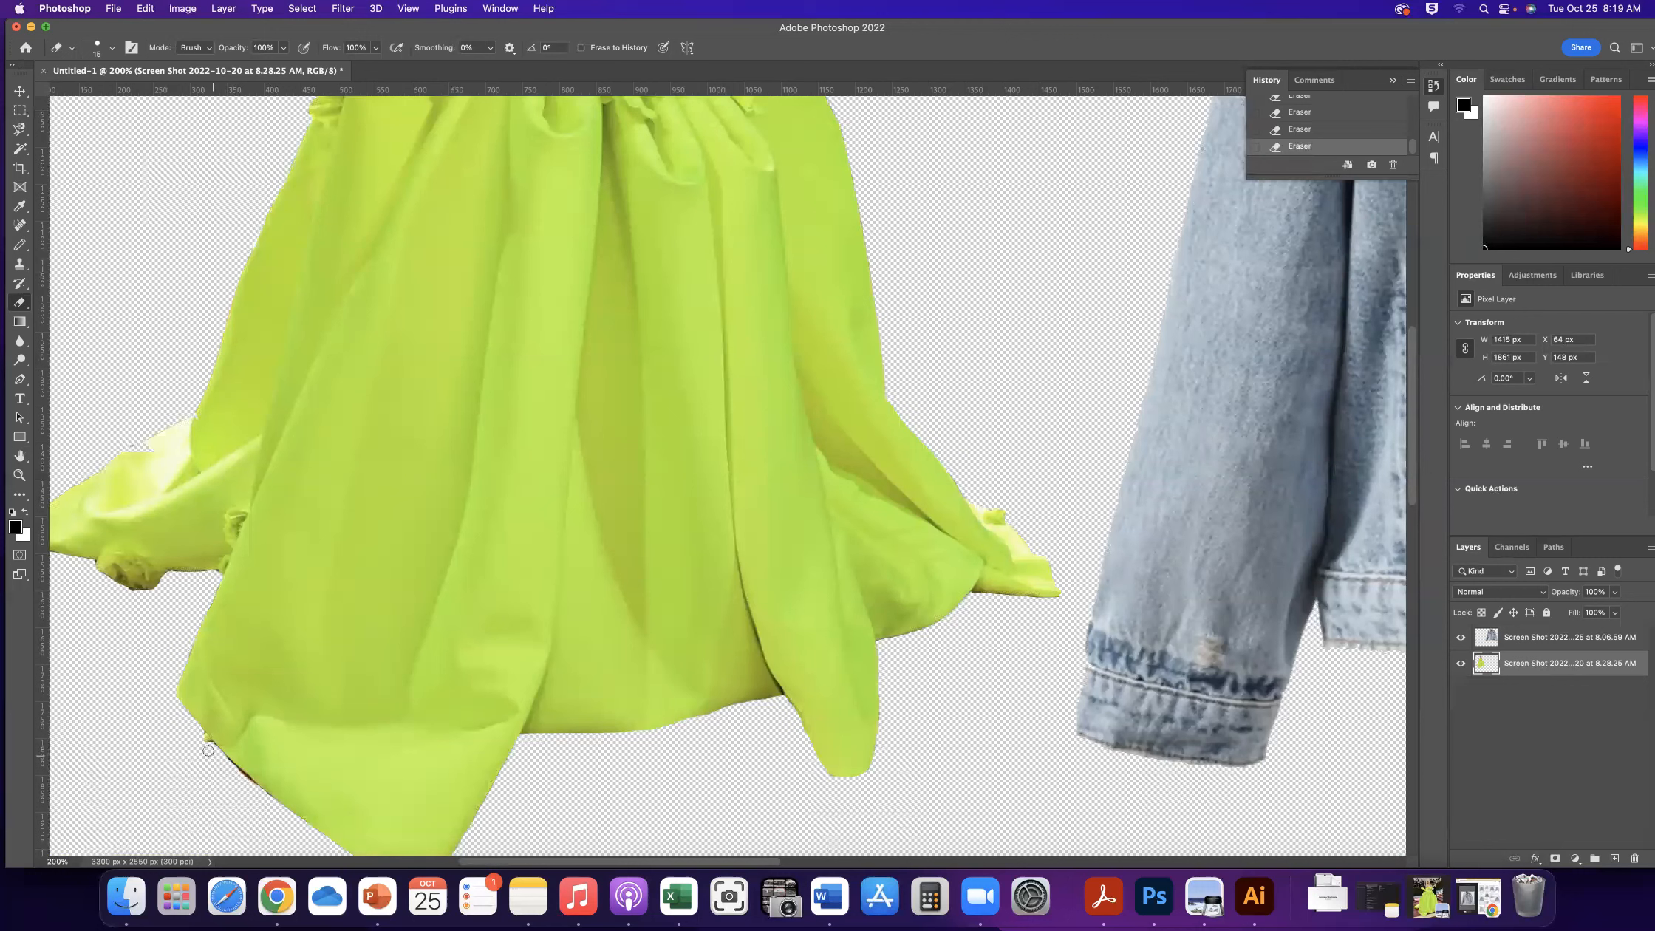
mouse_move(204, 737)
mouse_down()
mouse_move(268, 804)
mouse_move(186, 724)
mouse_move(129, 615)
mouse_move(212, 577)
mouse_move(90, 587)
mouse_up()
mouse_move(131, 443)
mouse_down()
mouse_move(116, 448)
mouse_move(193, 402)
mouse_move(129, 446)
mouse_up()
scroll(137, 436, left, 8)
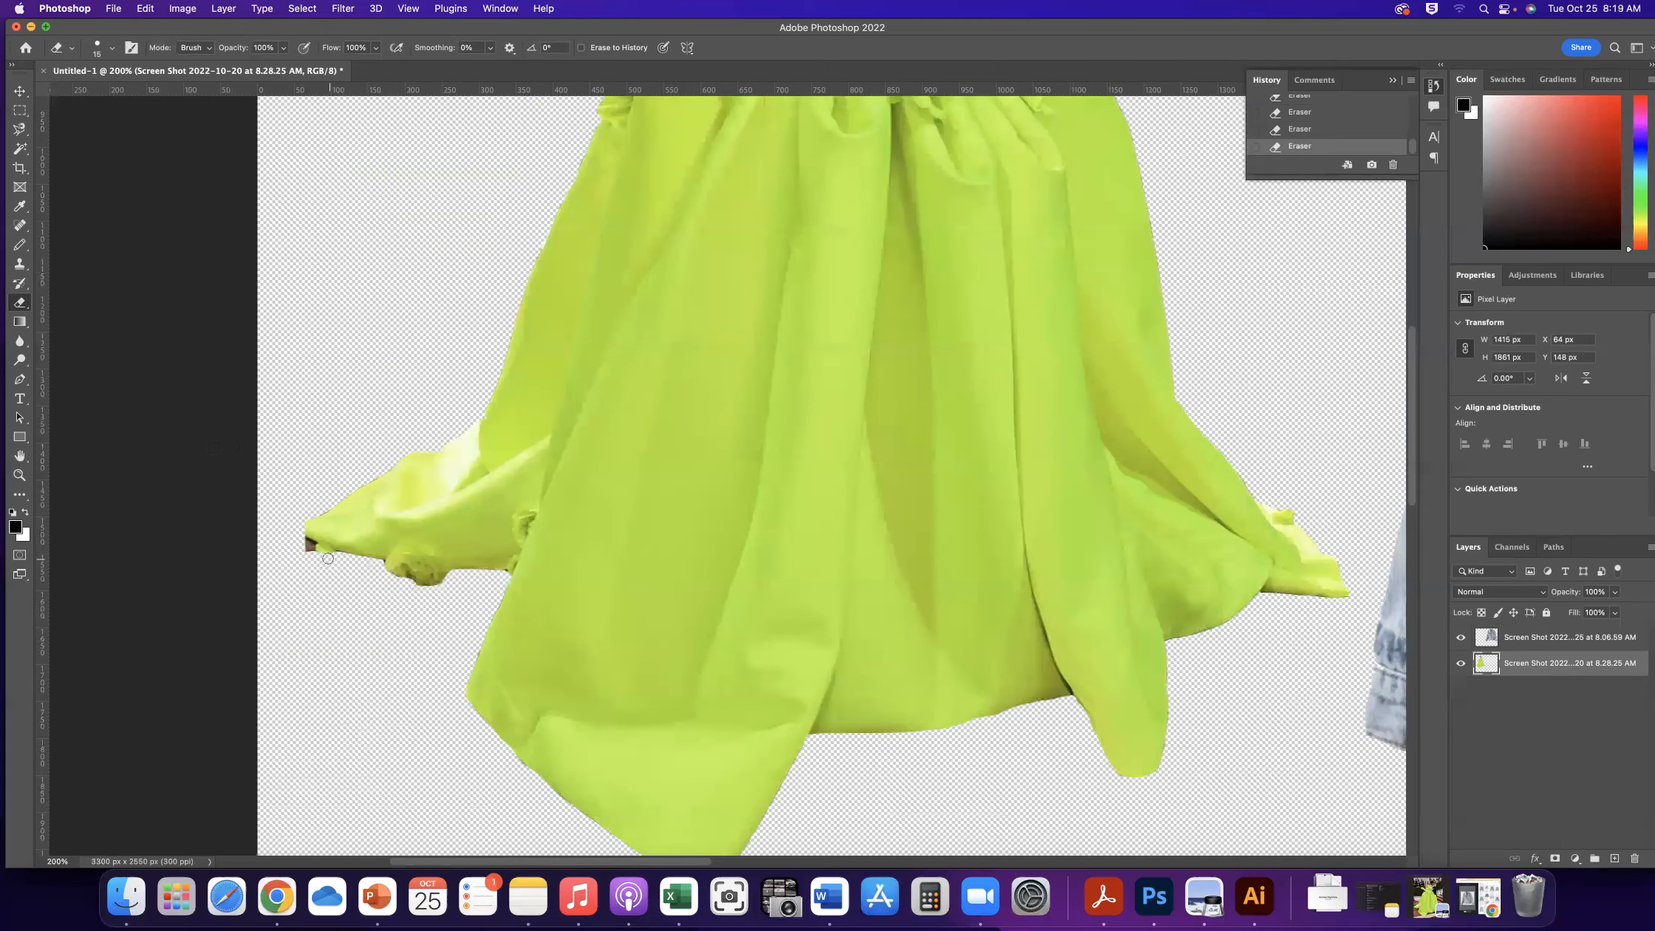
mouse_move(296, 538)
mouse_down()
mouse_move(331, 556)
mouse_move(311, 544)
mouse_up()
Enlarge the woman's layer with Free Transform to about 1890 × 2480 px and position it to fill the page height
key(super+0)
key(super+minus)
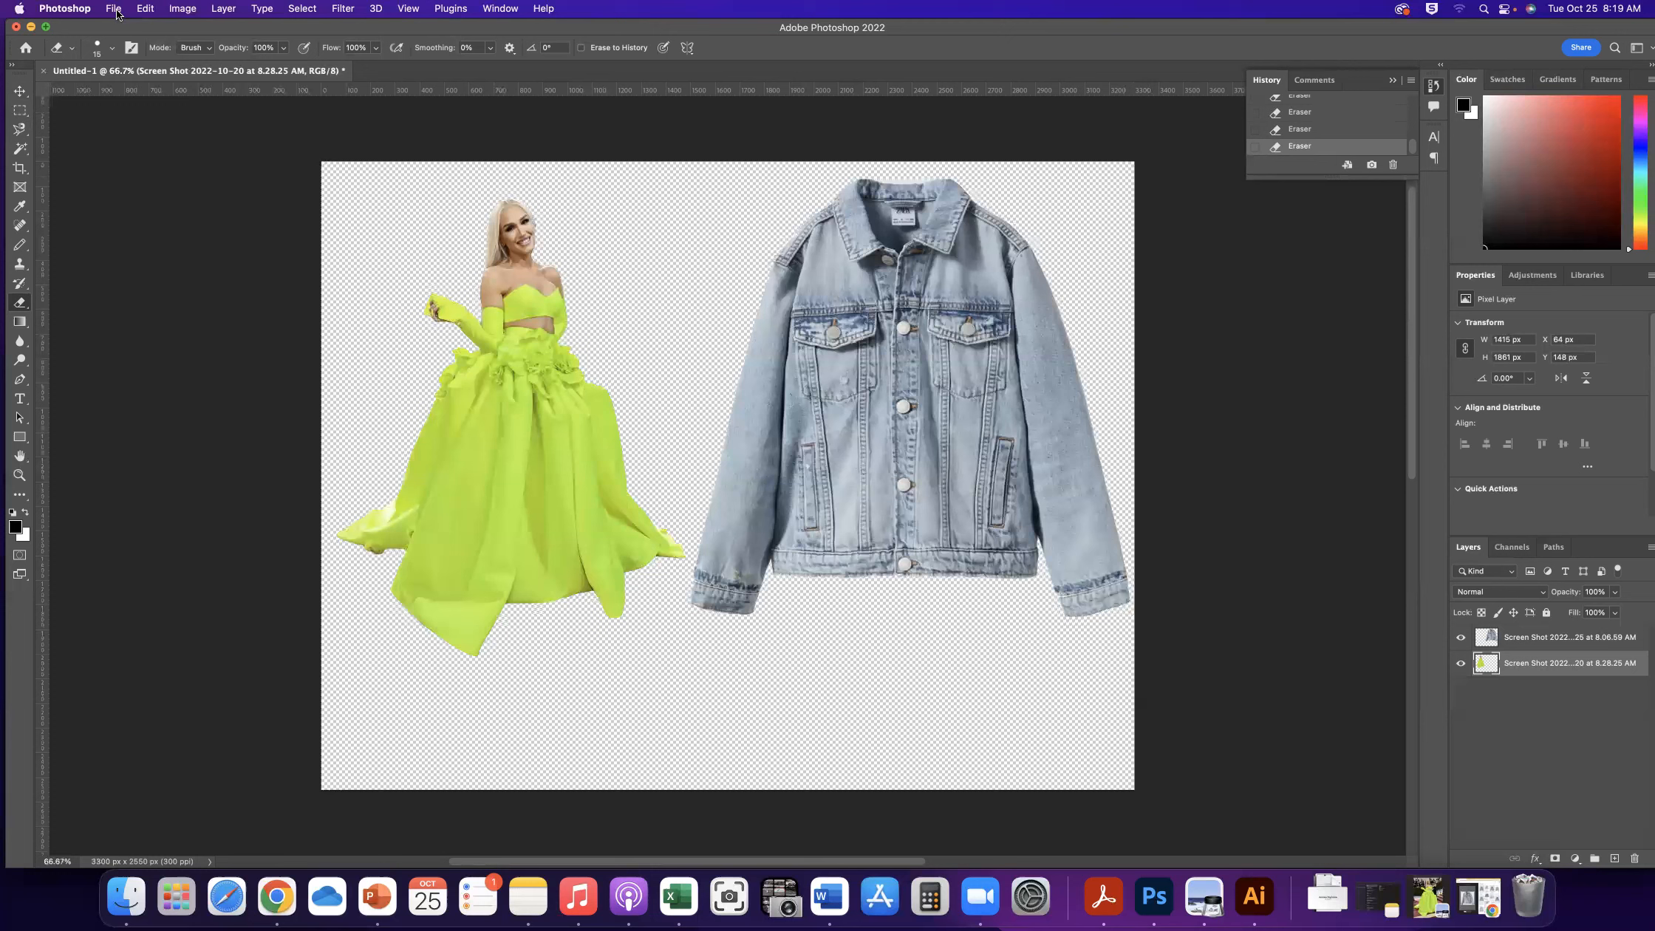
click(151, 9)
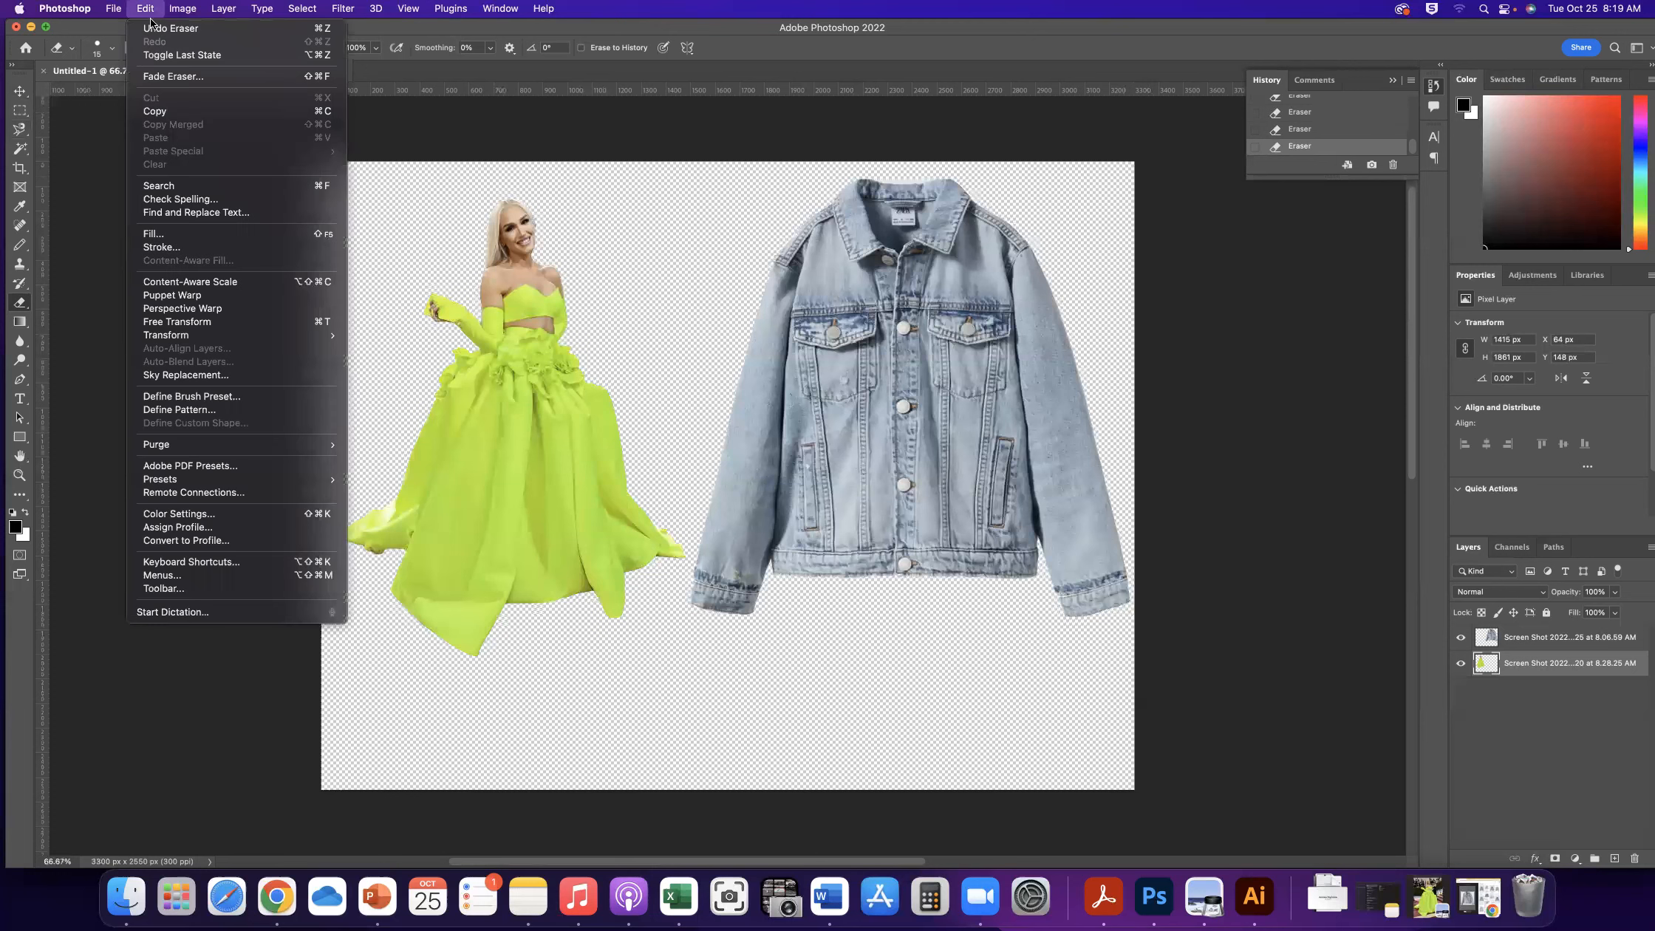
click(210, 319)
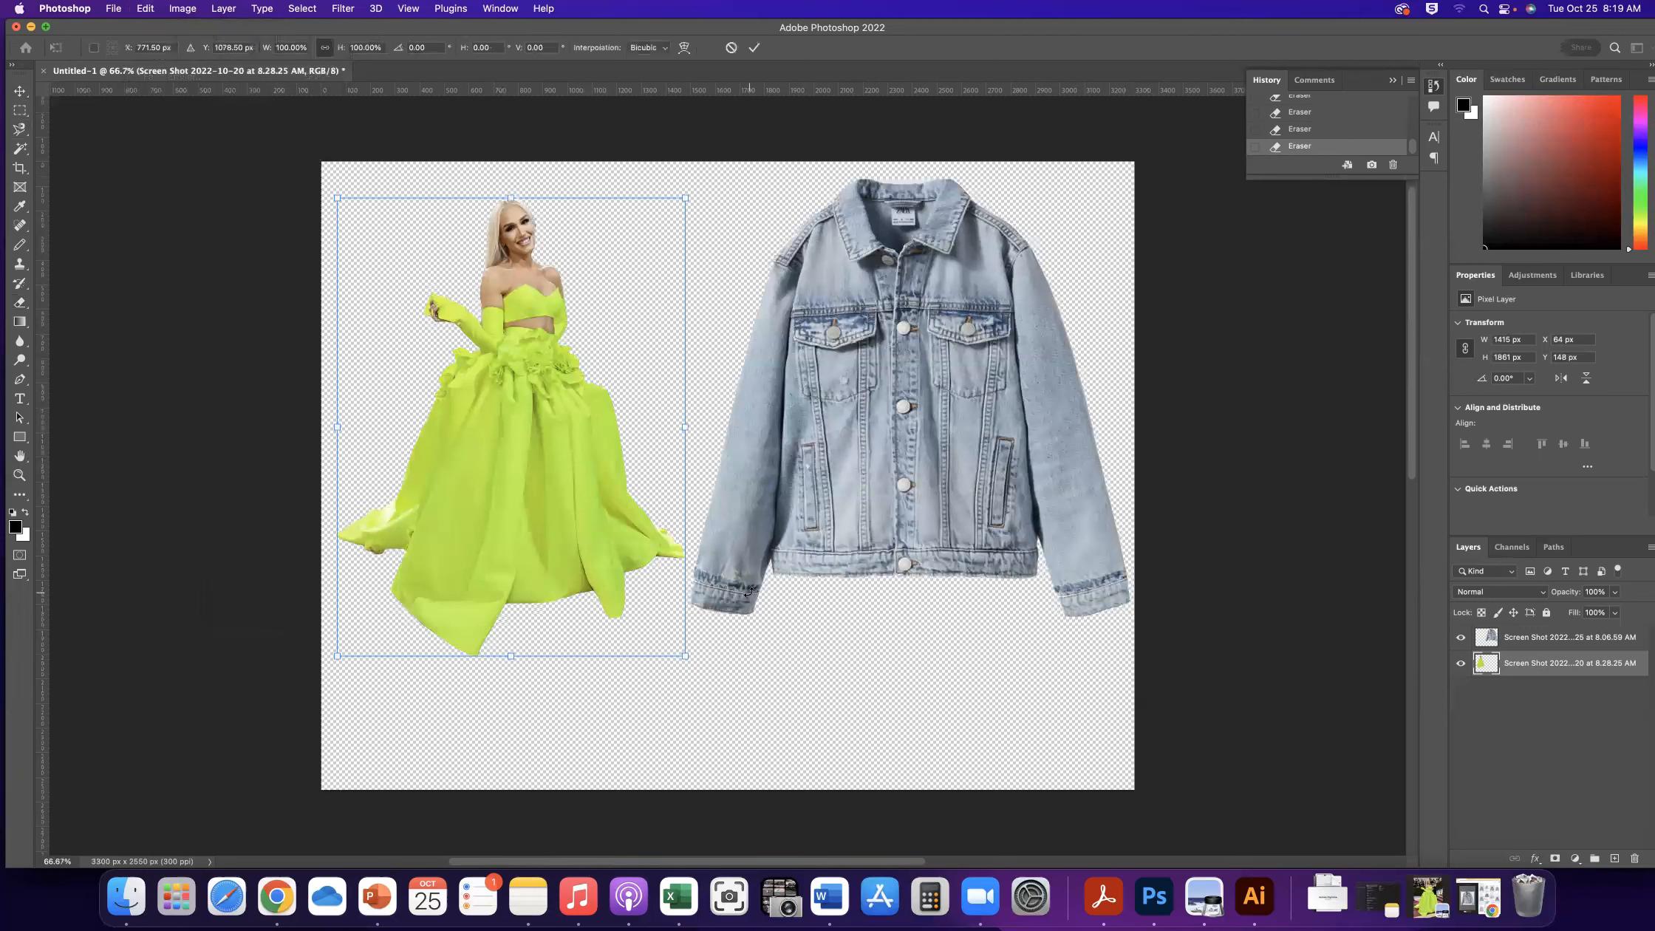
drag(685, 656, 791, 780)
drag(336, 195, 322, 179)
mouse_move(573, 476)
mouse_down()
mouse_move(559, 480)
mouse_move(582, 484)
mouse_up()
key(Return)
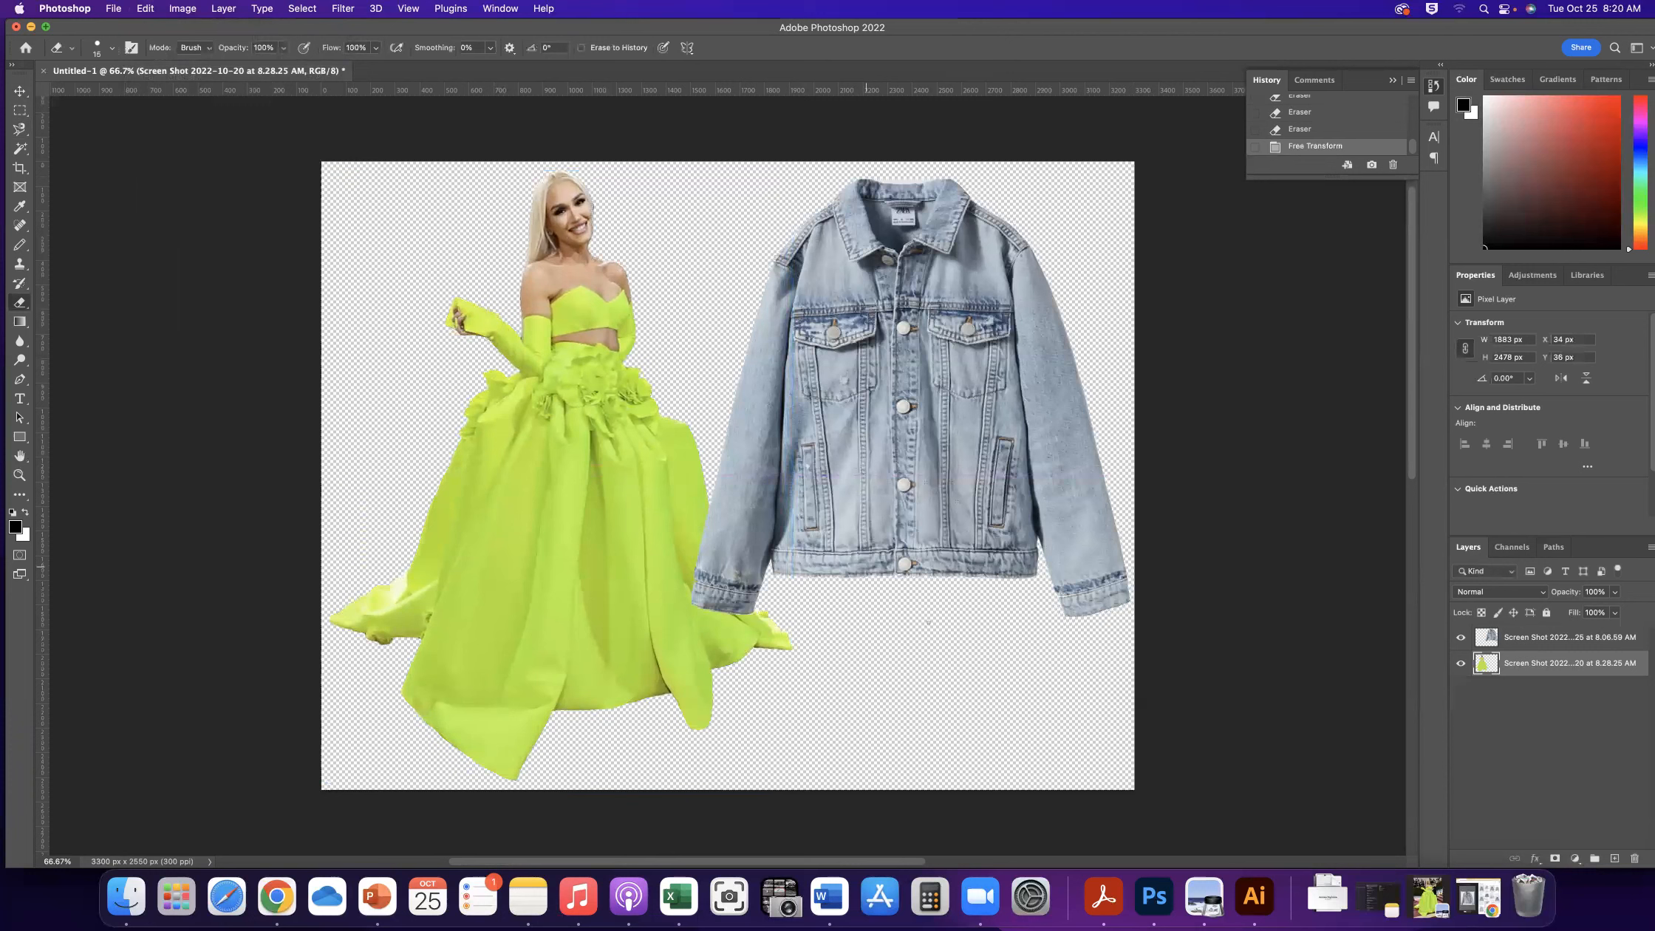
Move the jacket layer beneath the woman's layer, then scale the jacket to about 82.5% and place it near the page's upper right corner
click(1588, 631)
drag(1588, 632, 1596, 680)
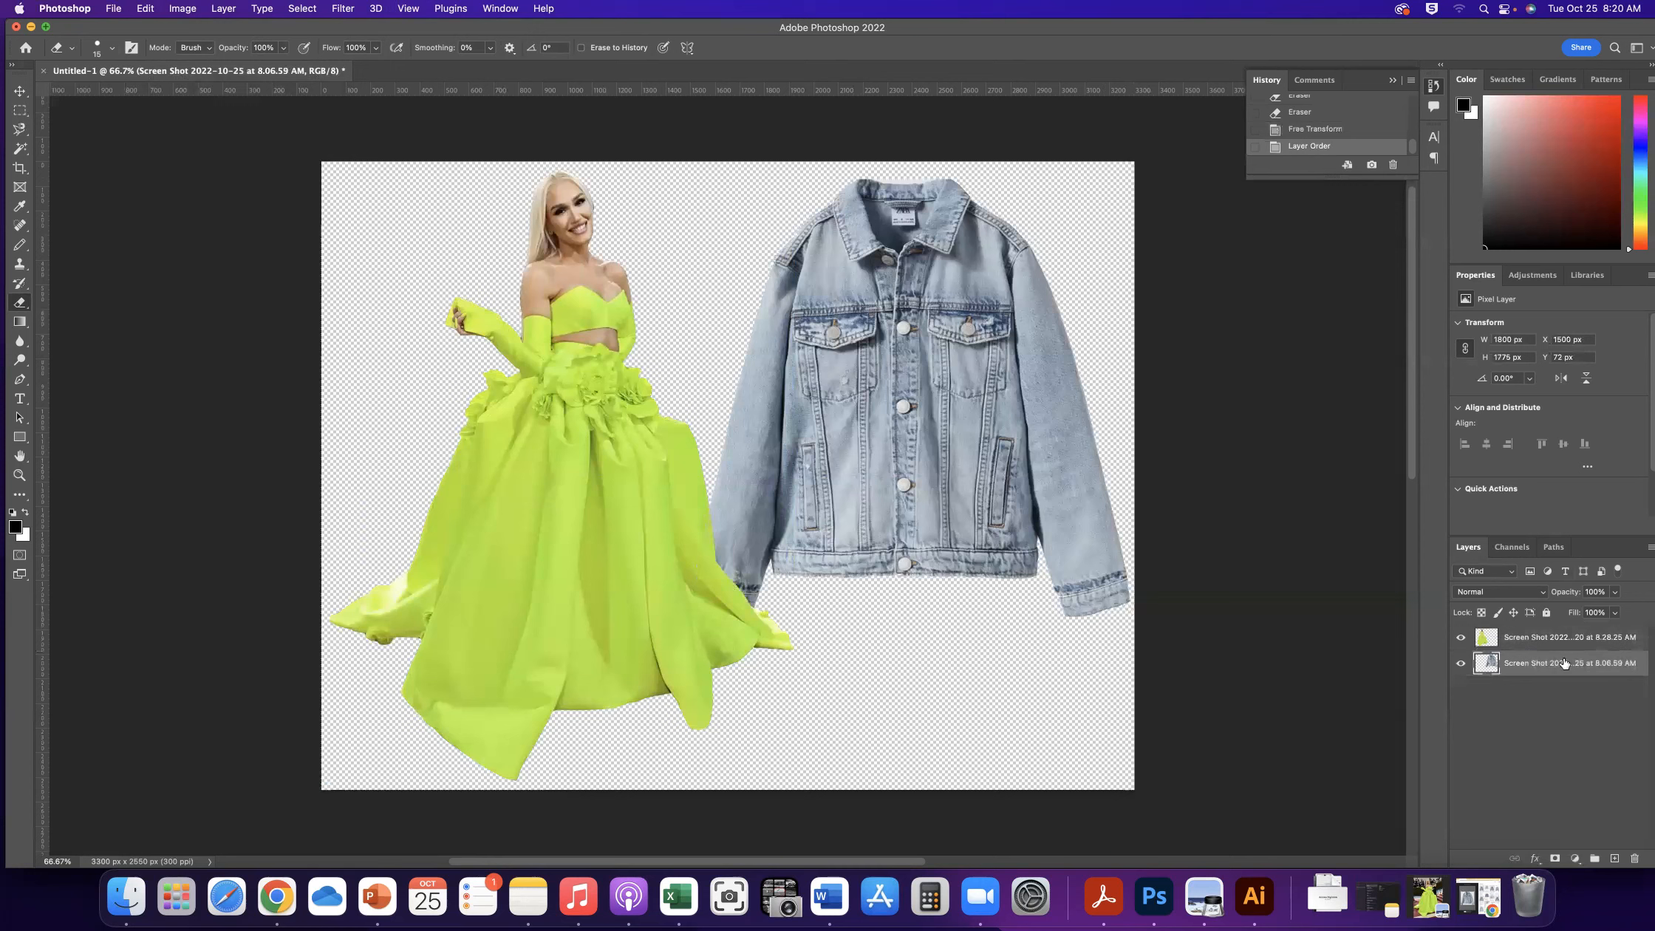
key(super+t)
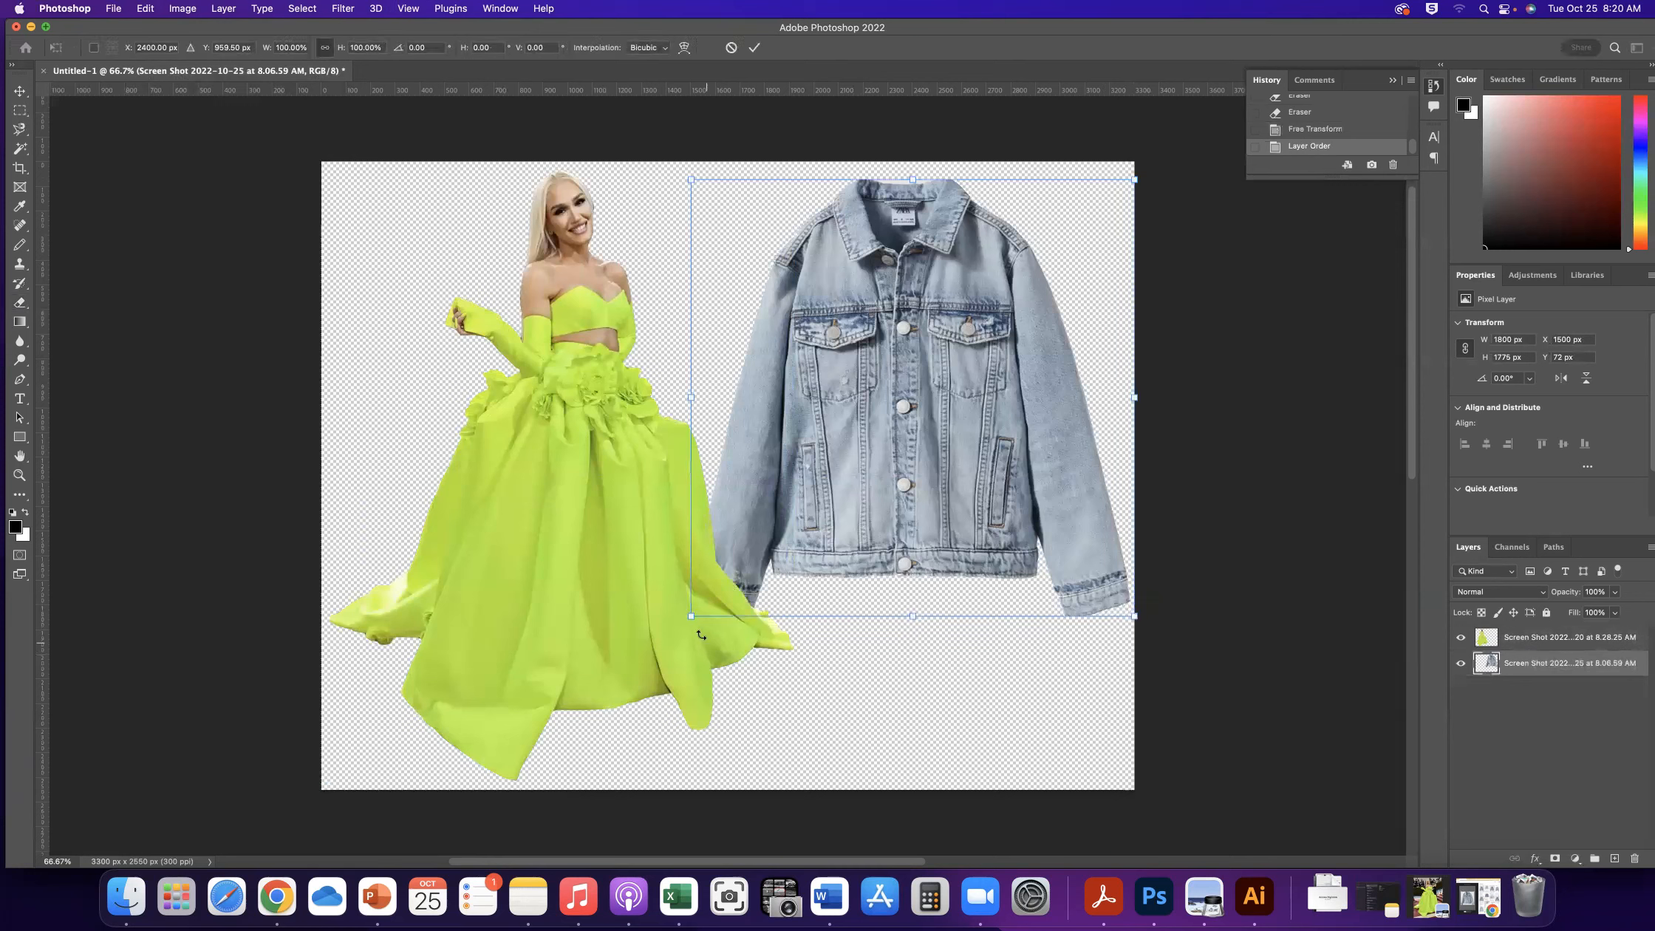
drag(691, 615, 741, 588)
key(super+z)
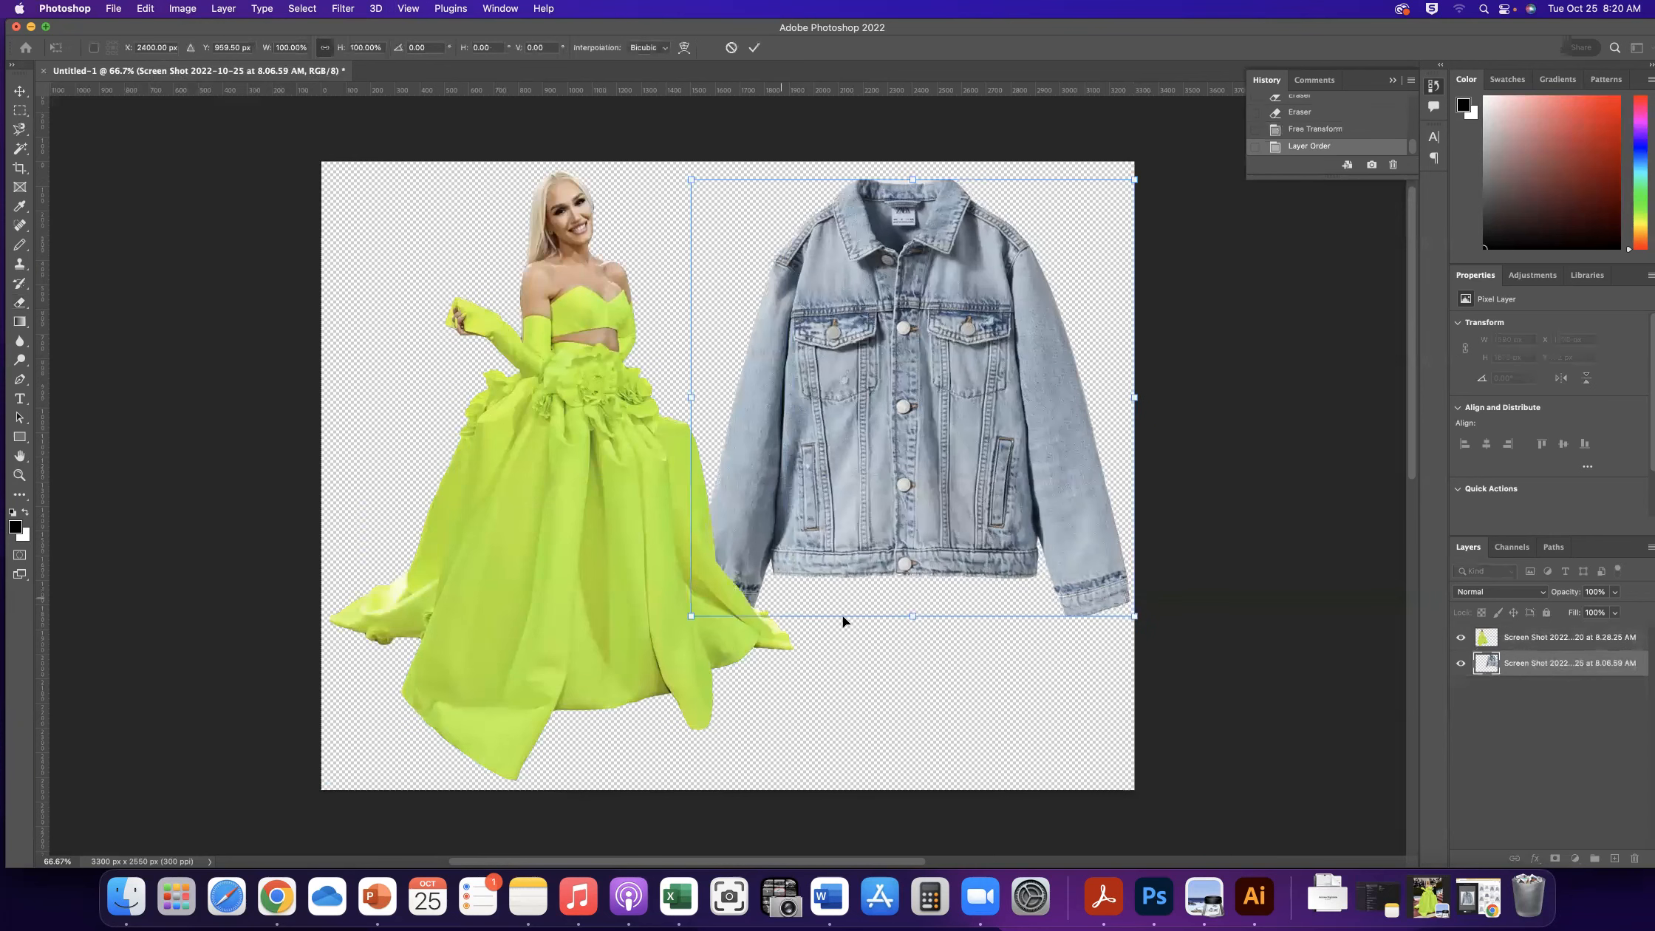
drag(1135, 184, 1091, 226)
drag(879, 380, 912, 330)
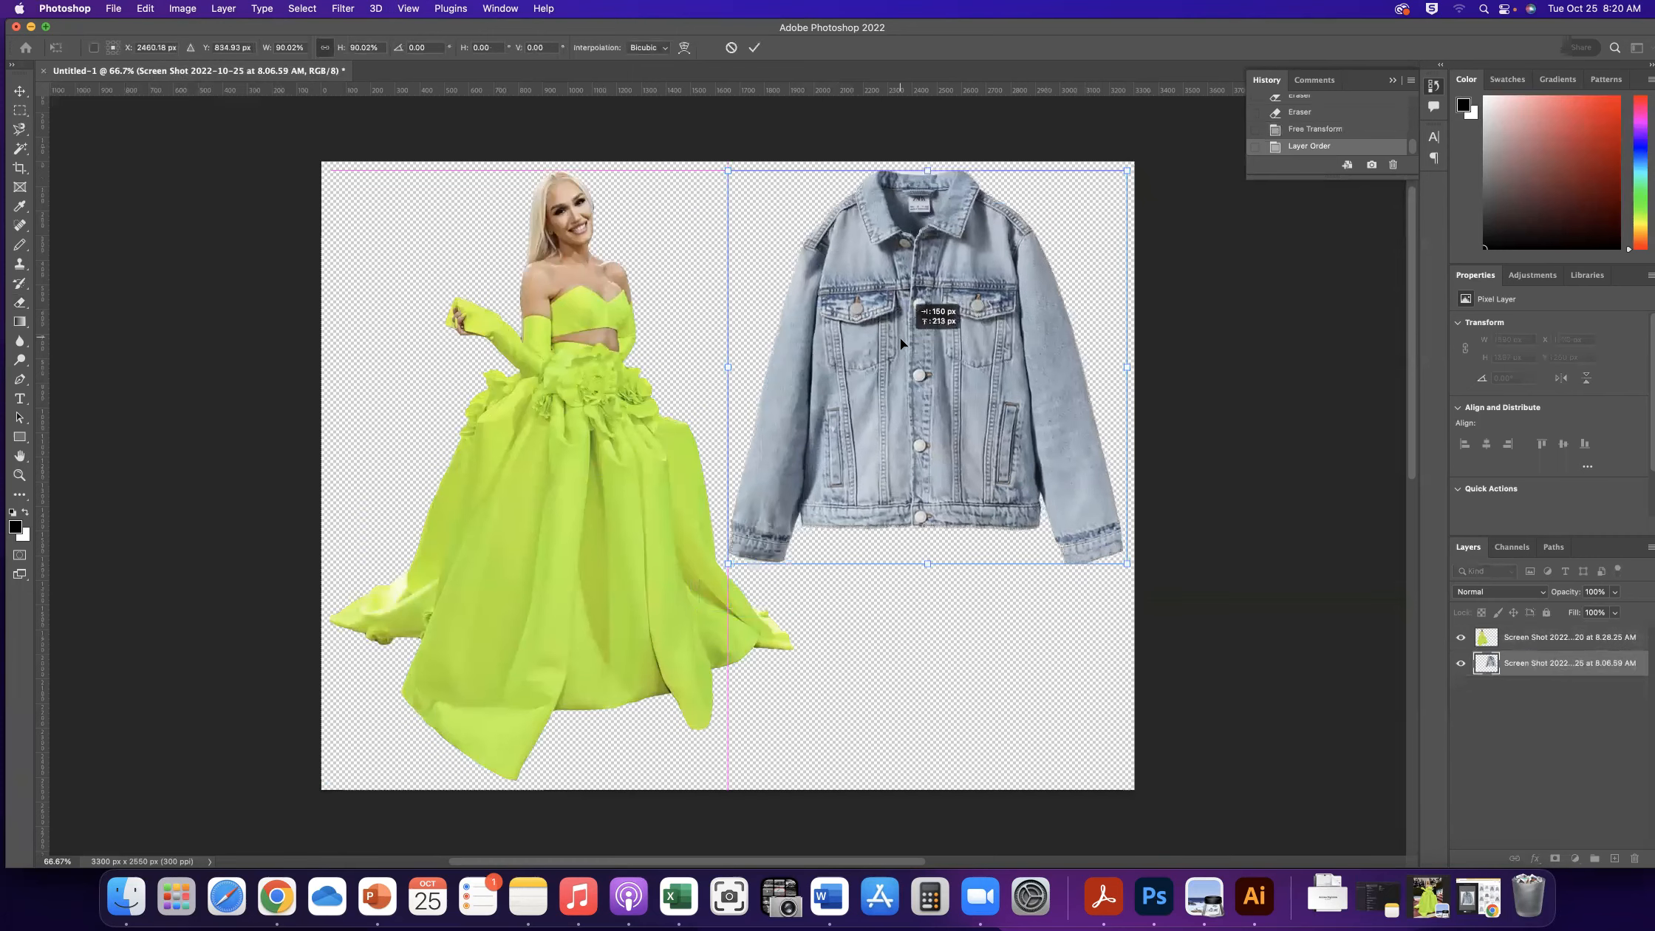
drag(729, 171, 745, 188)
drag(886, 380, 886, 364)
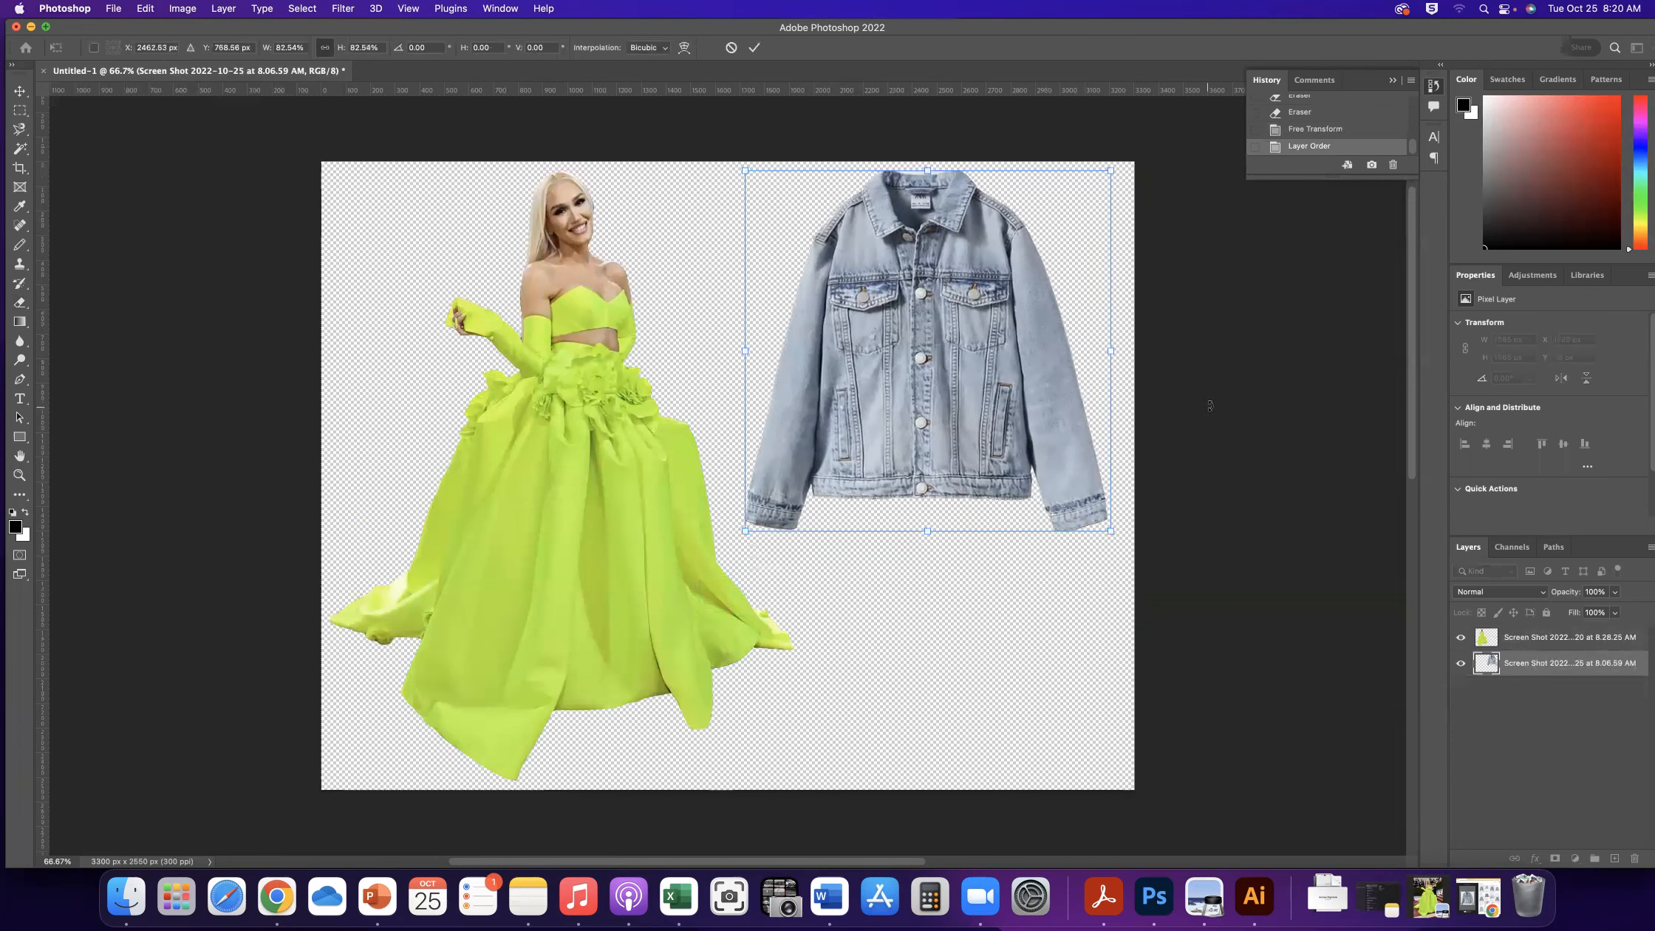
key(Return)
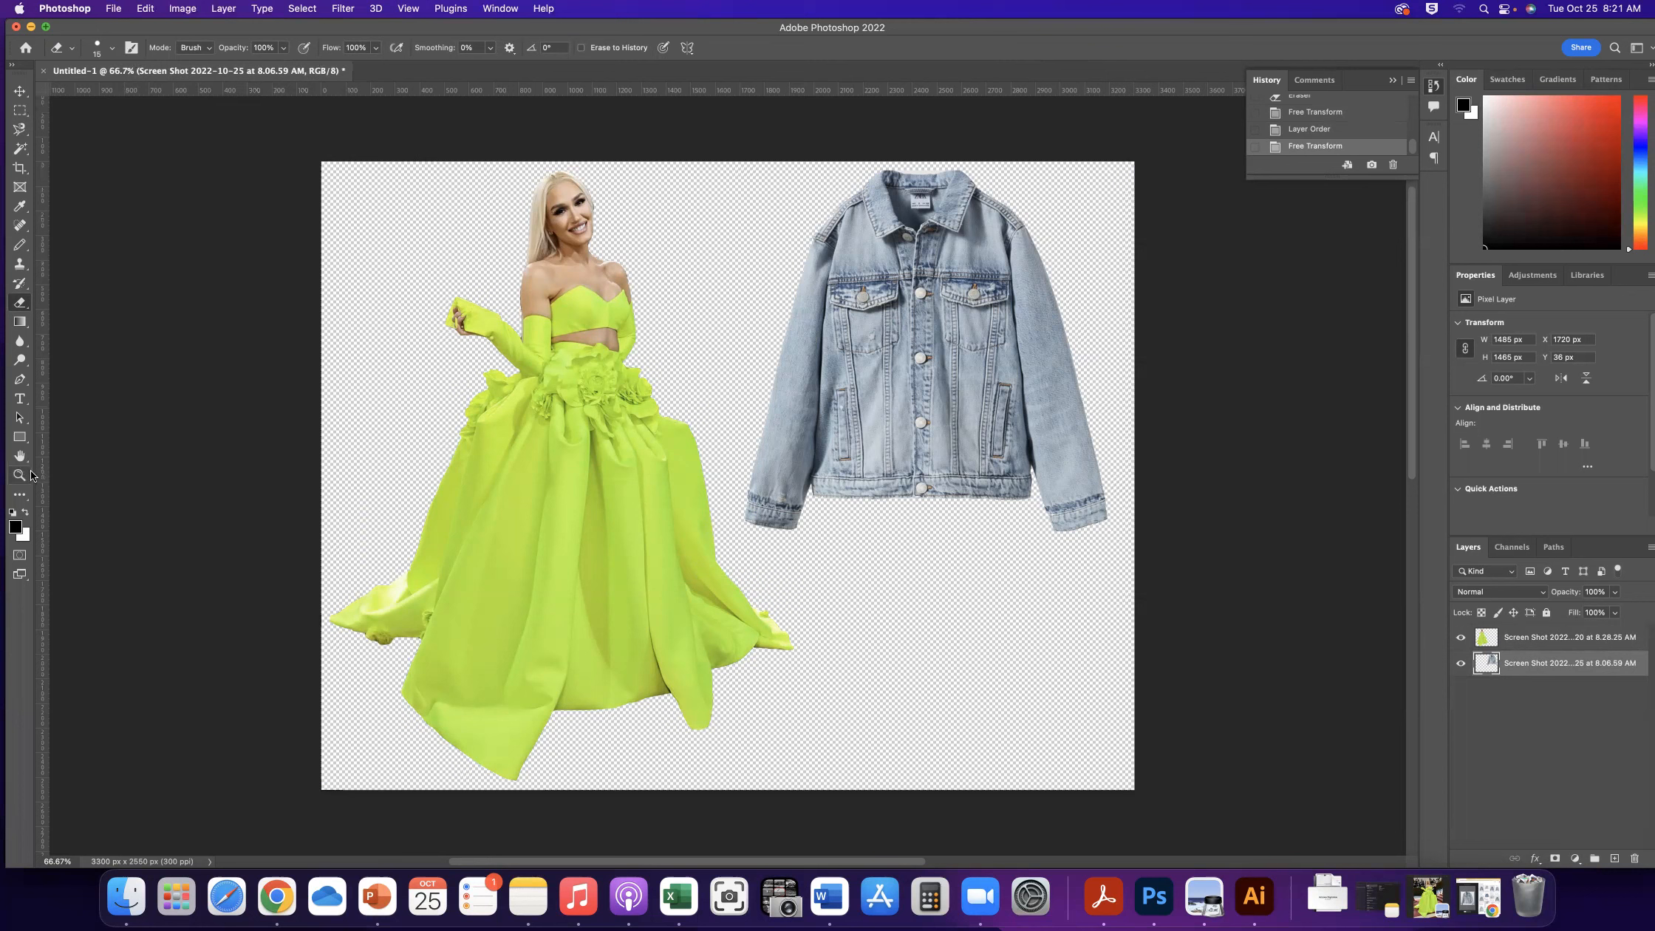
Draw a black circle about 274 px in diameter below the jacket with the Ellipse Tool
click(20, 438)
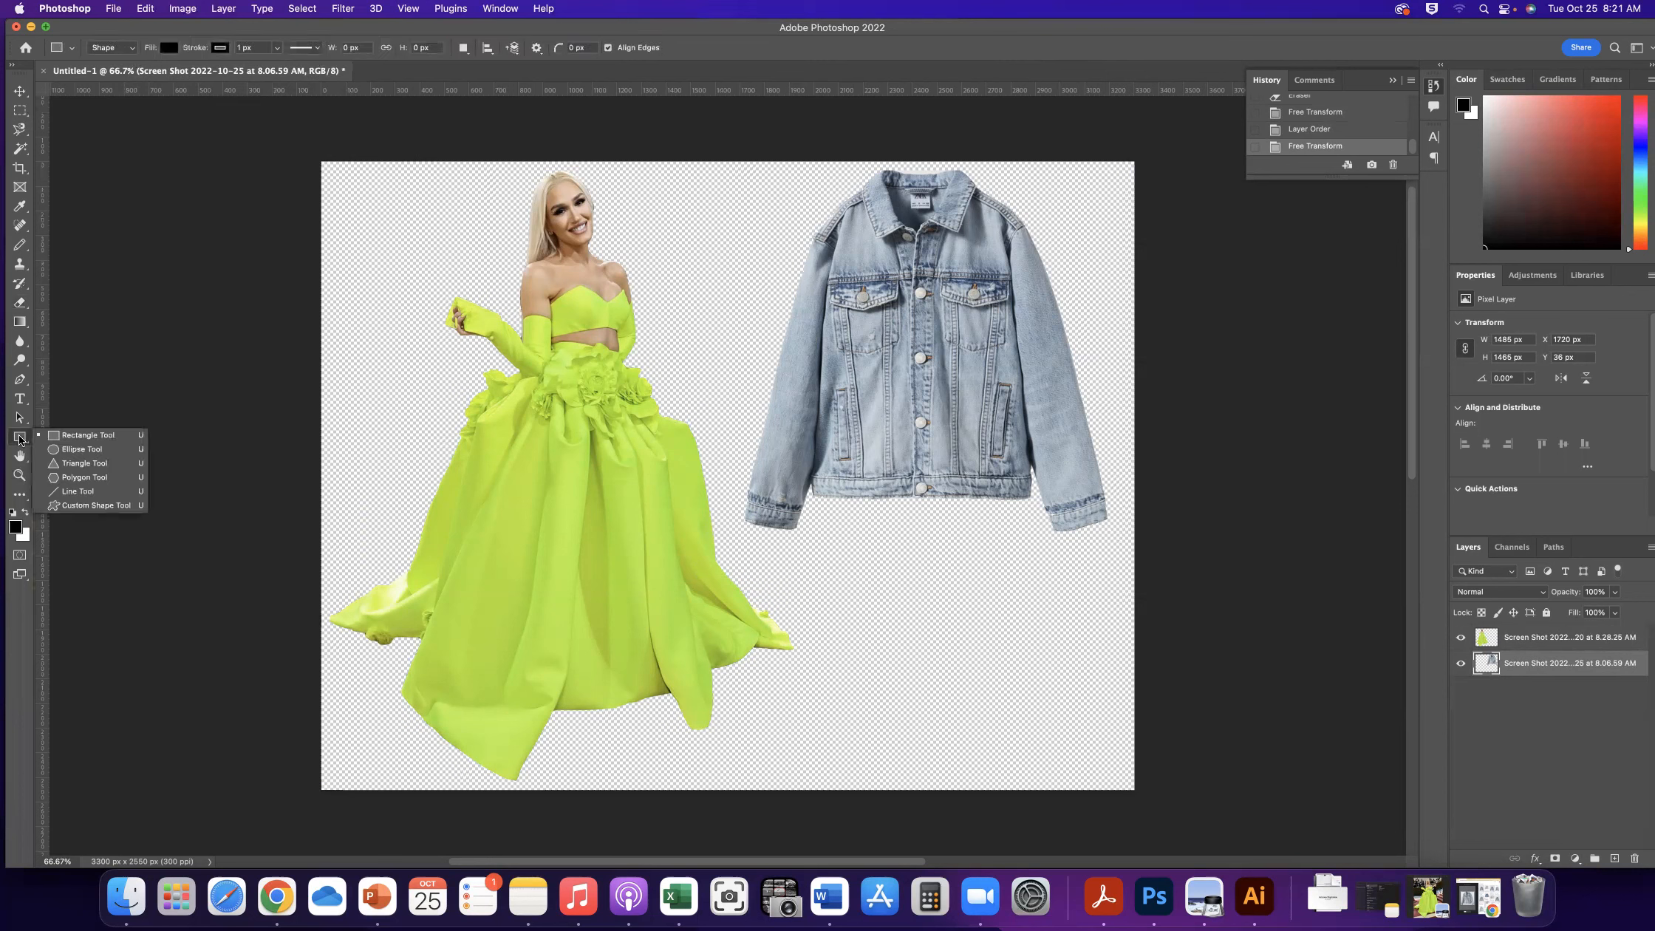
click(82, 448)
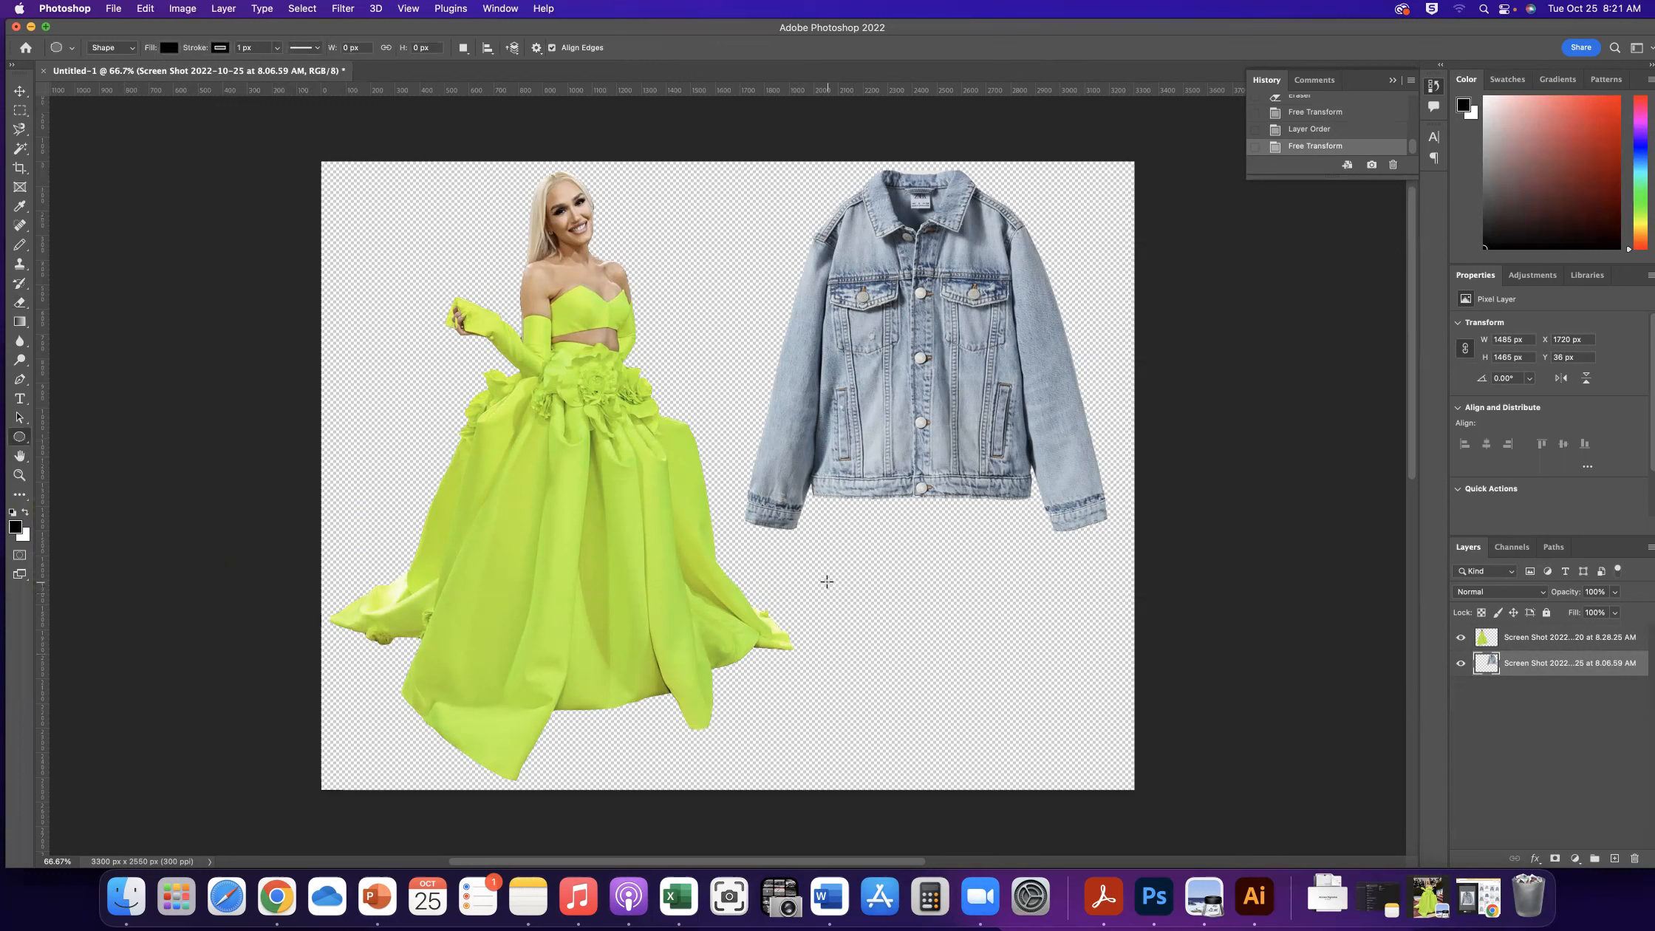
drag(828, 582, 895, 670)
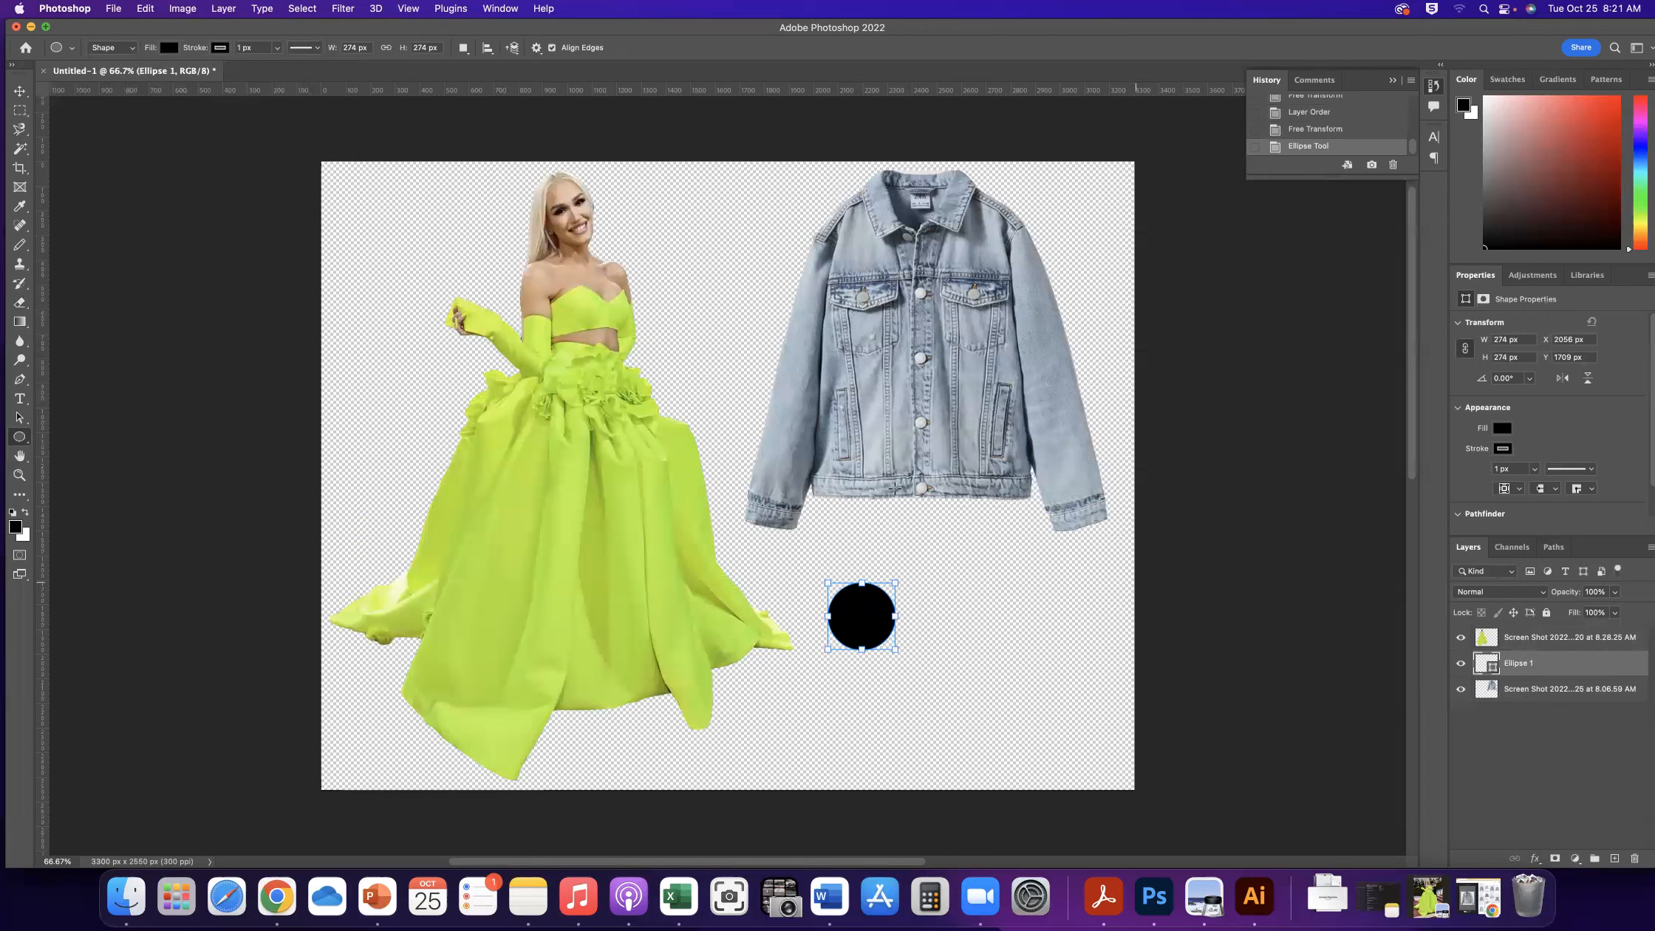
Duplicate the black circle as a new shape layer using Shape Layer Via Copy
click(222, 9)
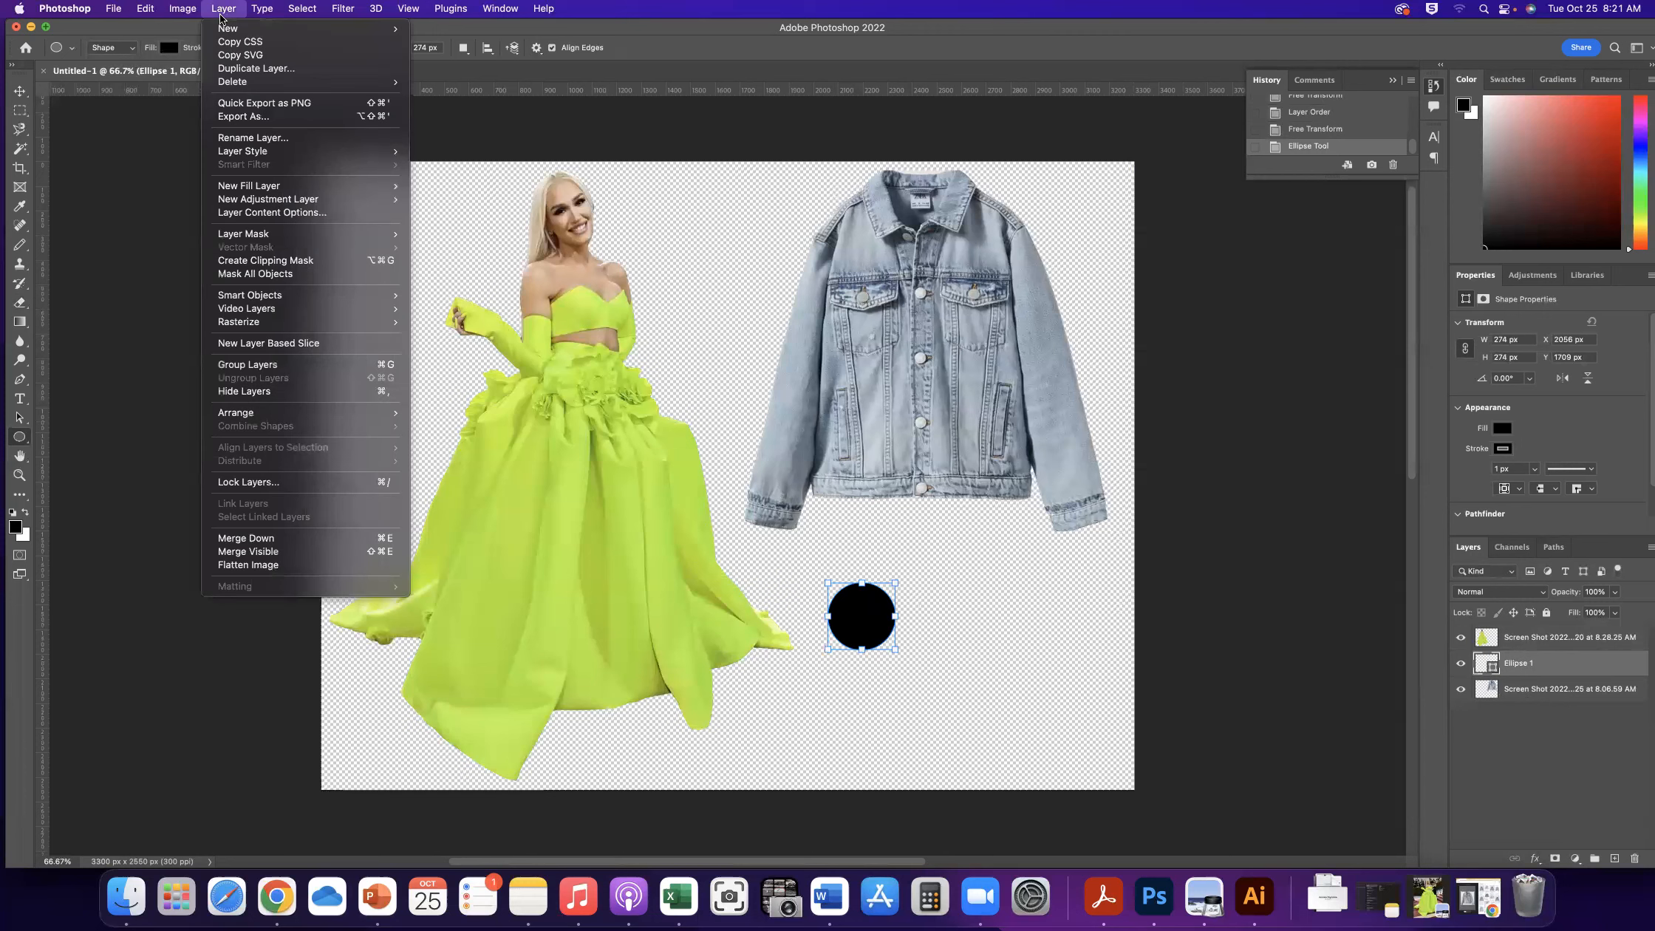
mouse_move(222, 29)
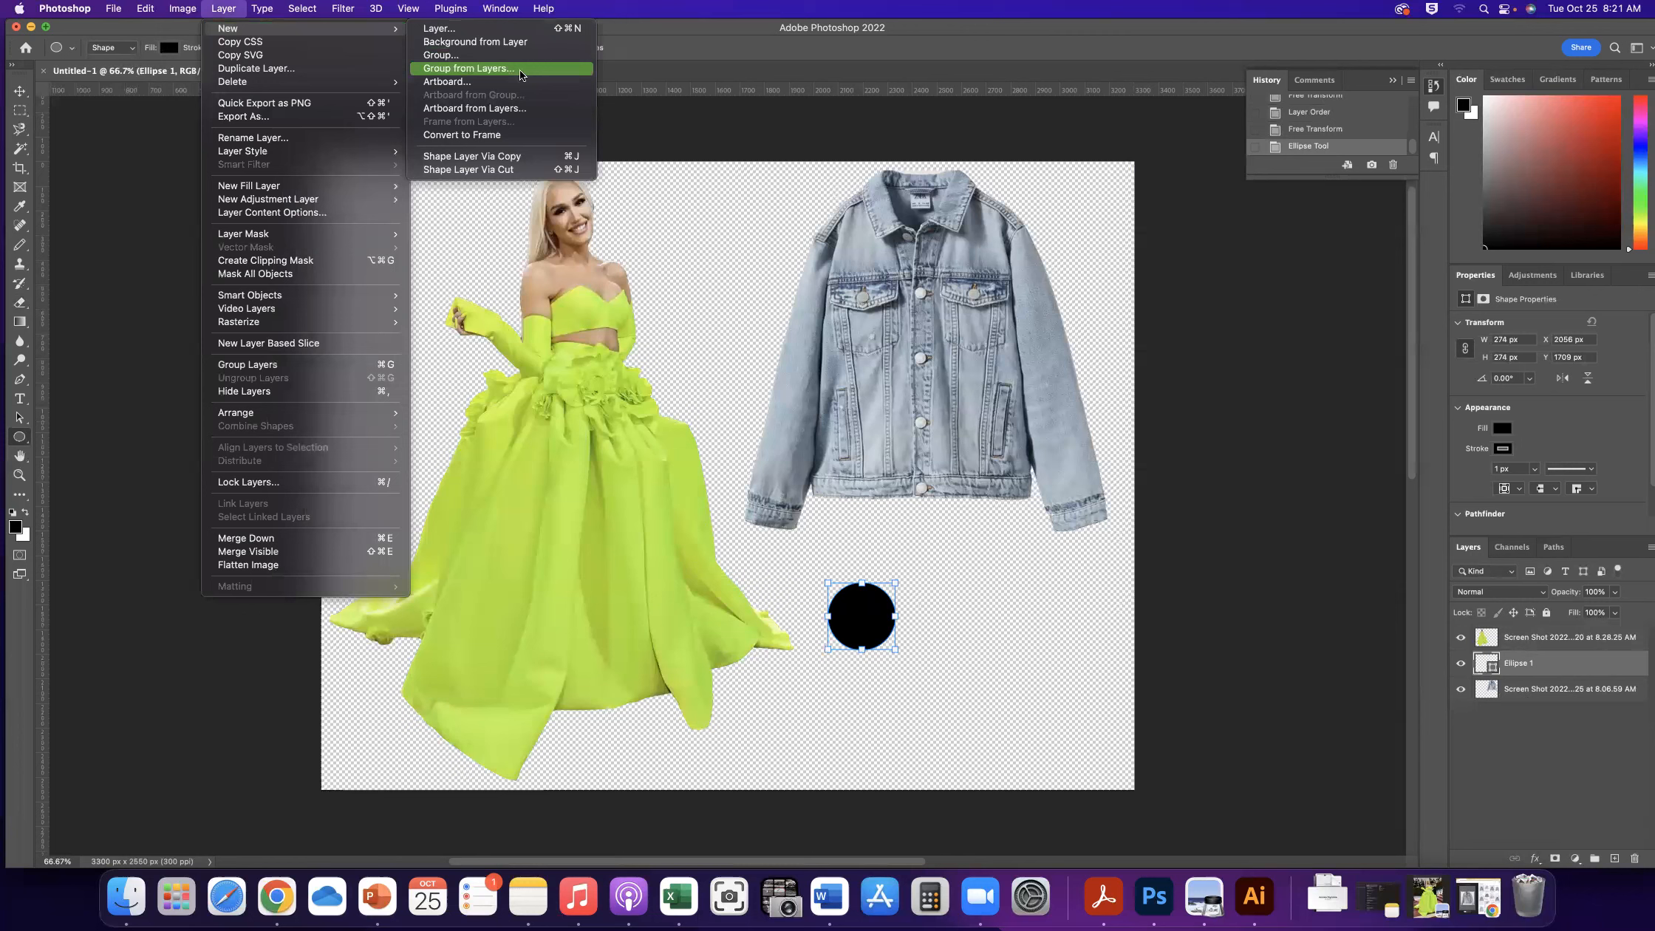
click(530, 155)
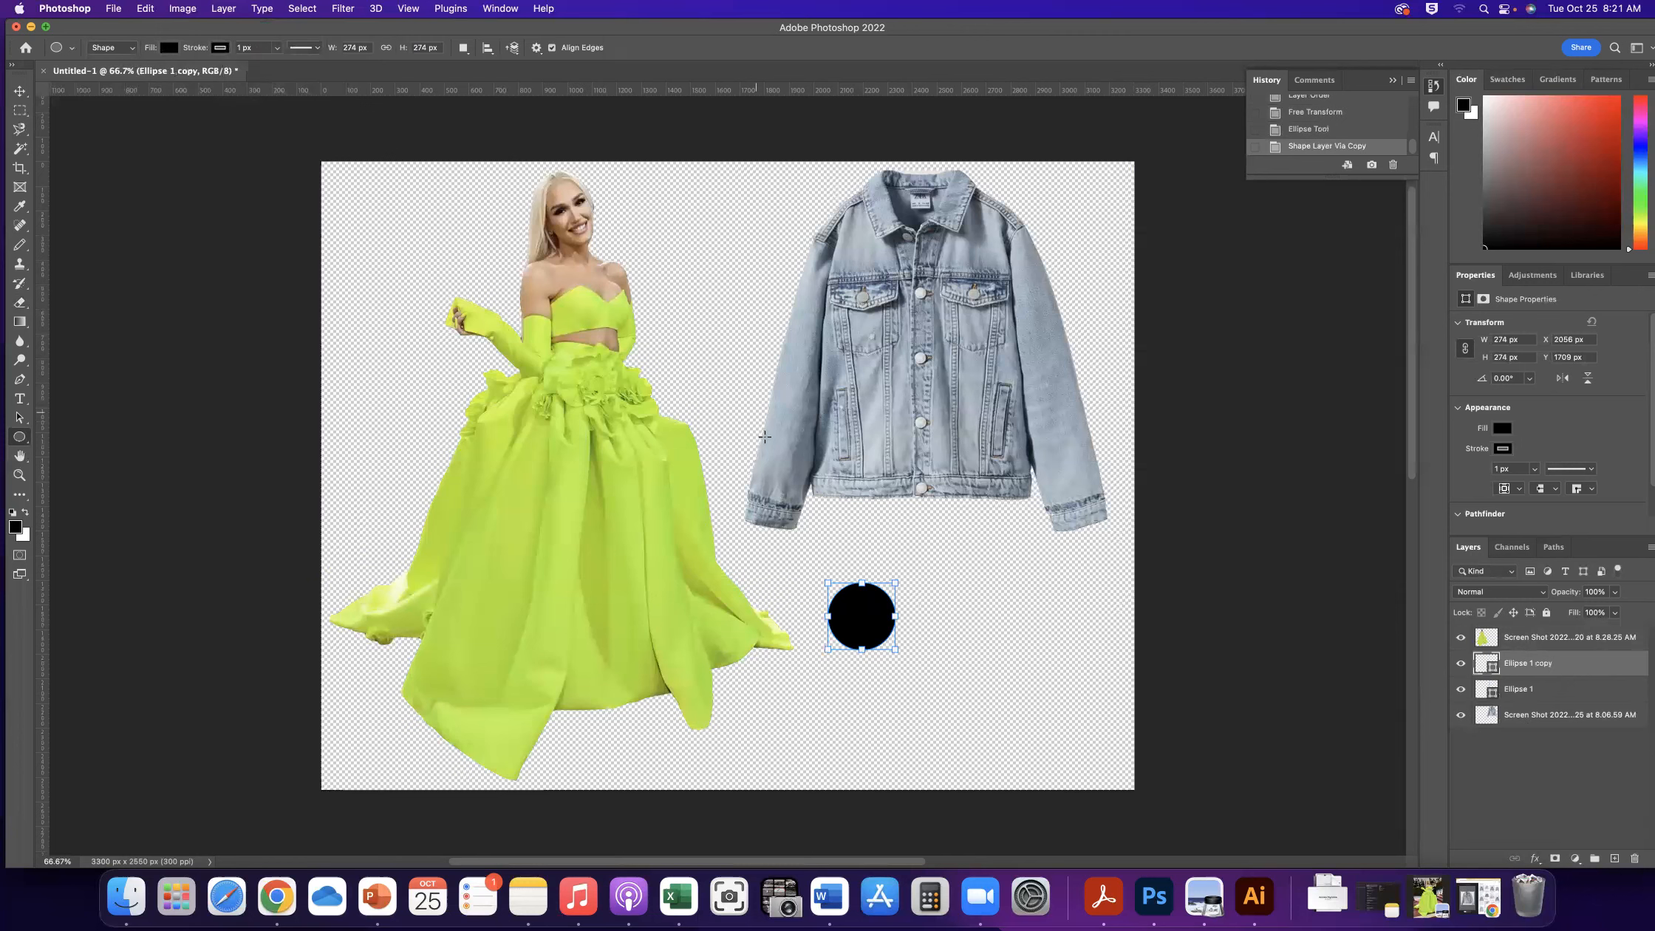
Move the duplicated circle beside the original, then copy it with Shape Layer Via Copy and place the third circle level with them
click(20, 91)
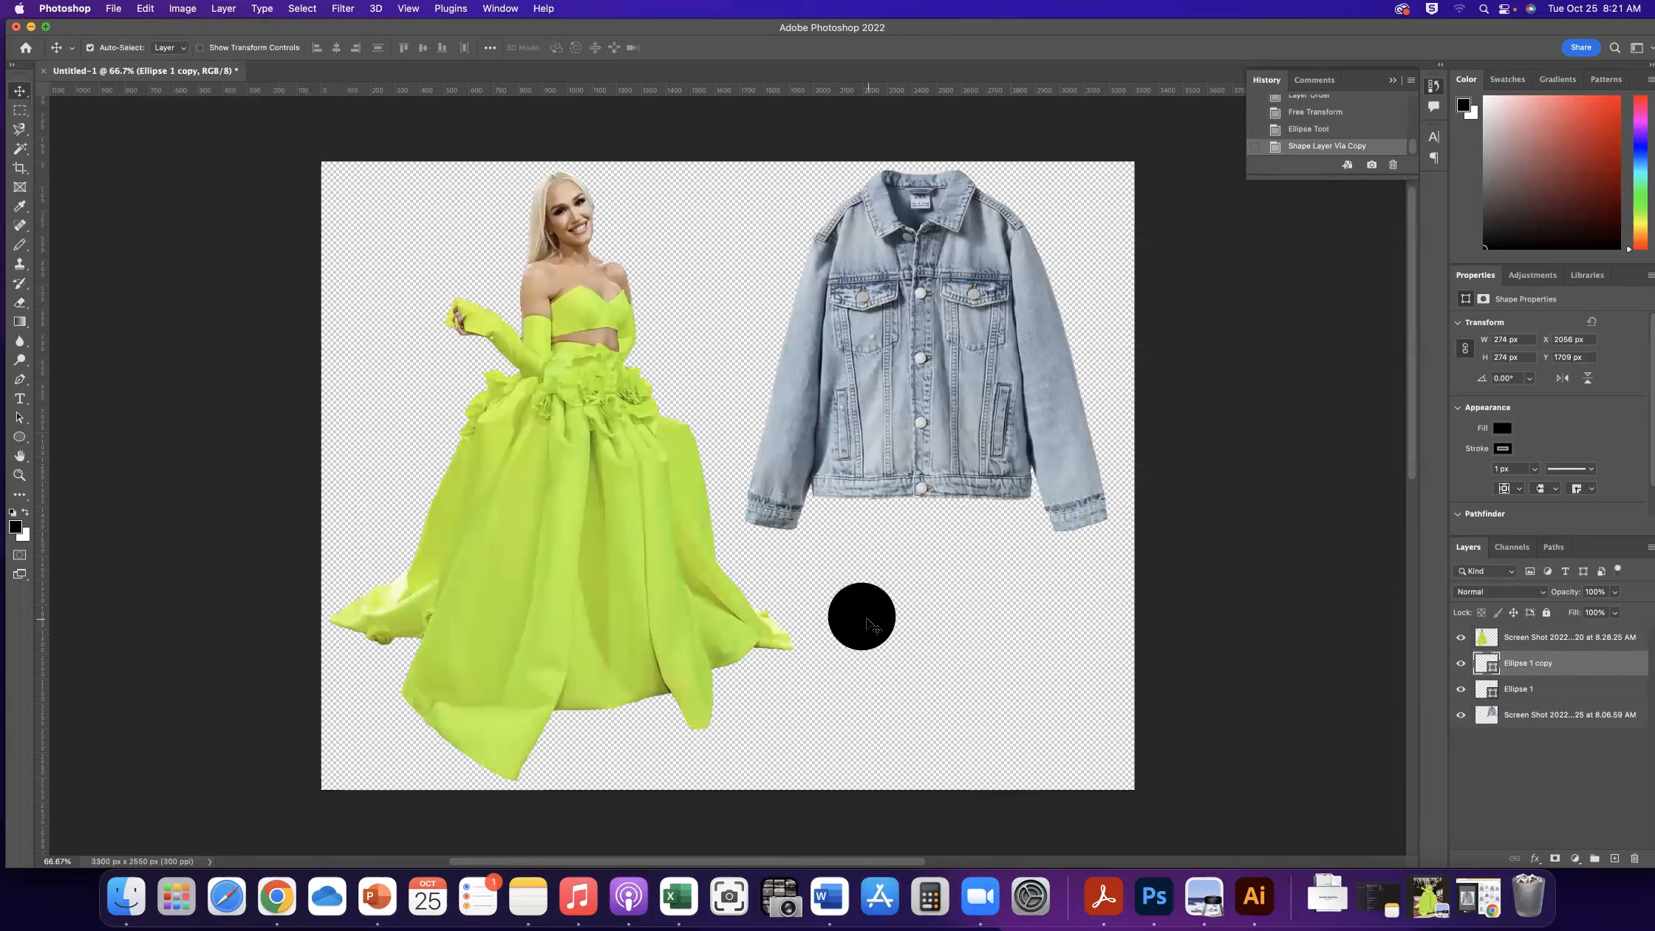
drag(865, 620, 943, 624)
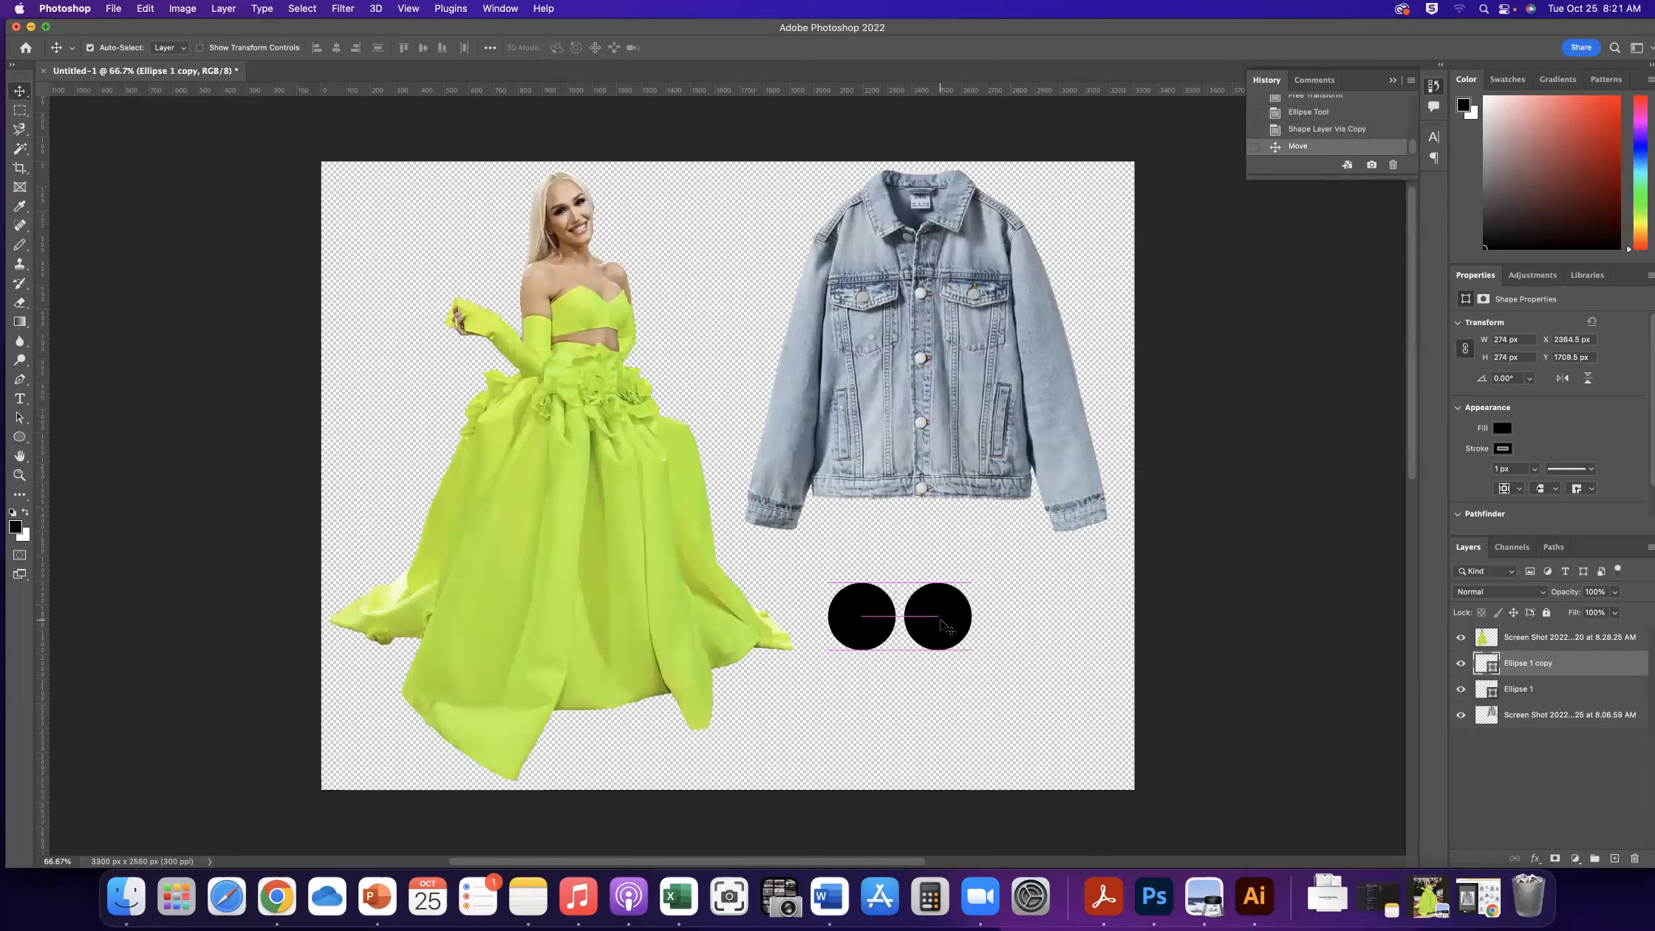
click(303, 9)
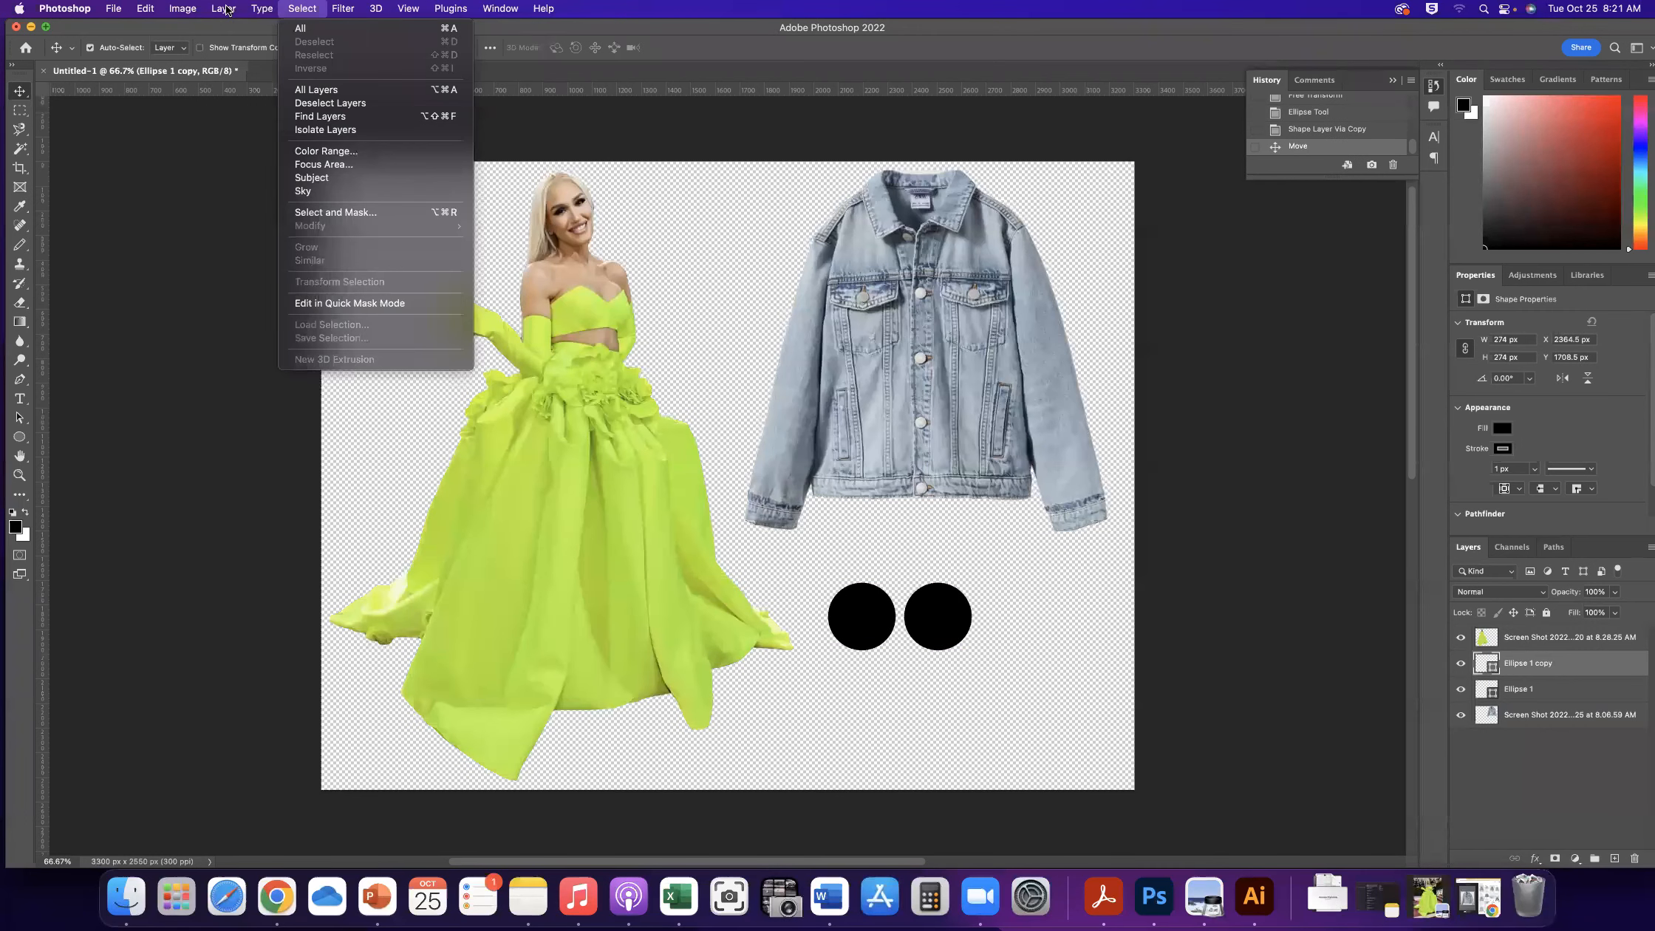
mouse_move(223, 9)
click(487, 163)
drag(960, 627, 1020, 625)
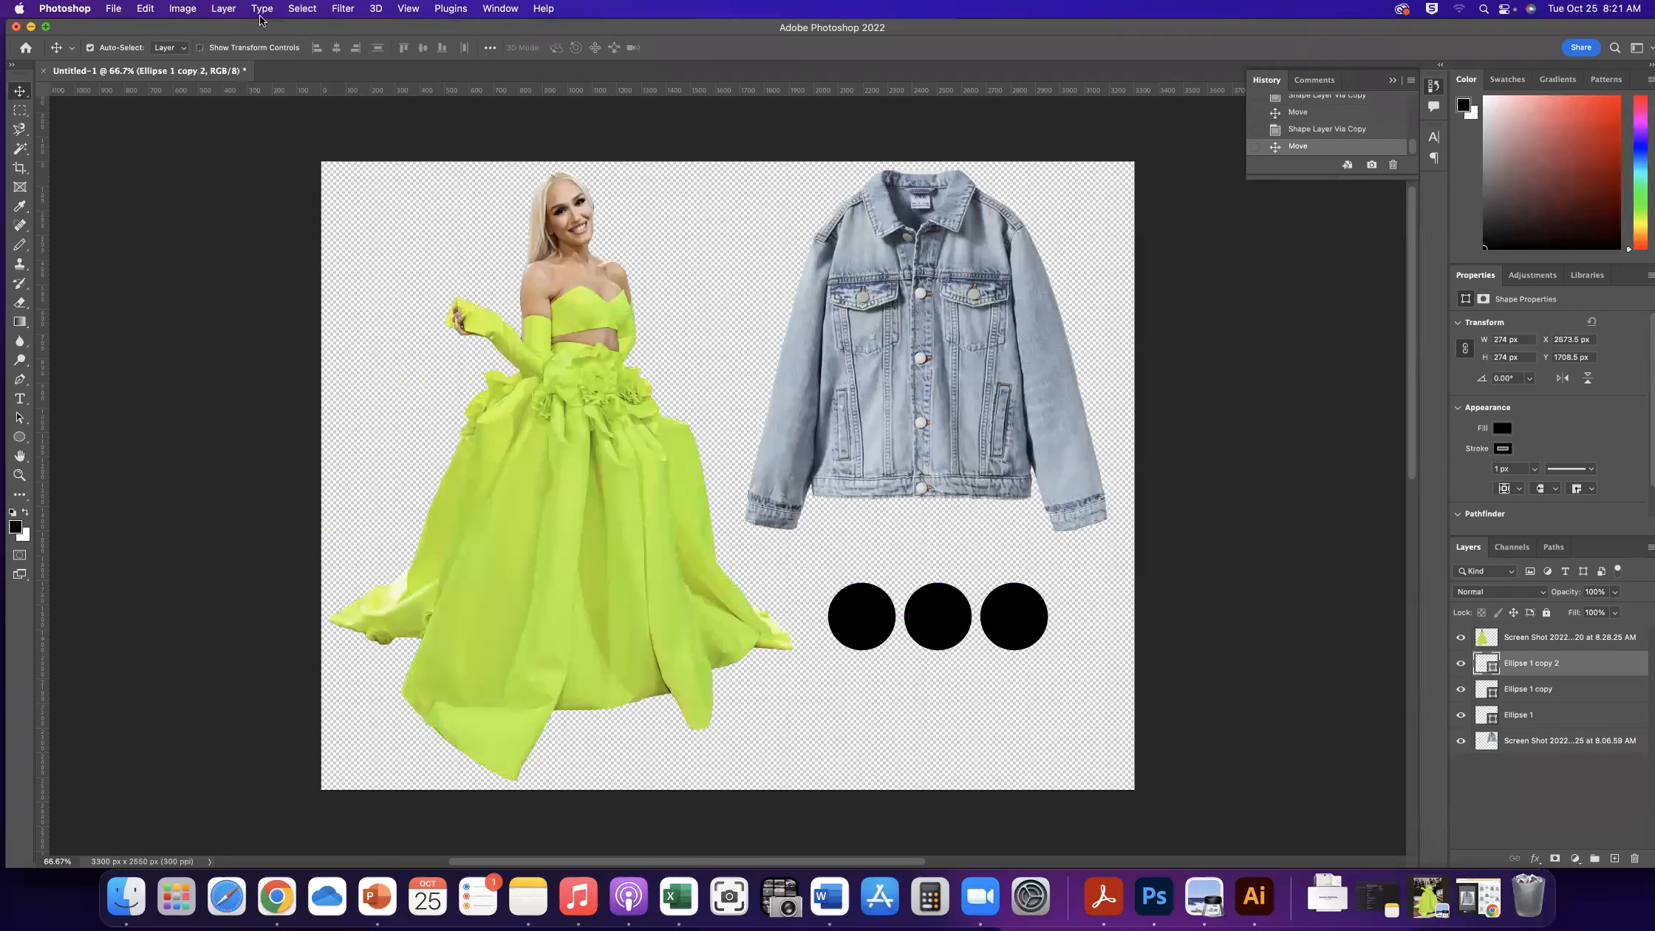
Duplicate the end circle twice more with Shape Layer Via Copy, spacing the copies evenly to complete a row of five
click(223, 8)
mouse_move(225, 30)
click(478, 163)
drag(1010, 615, 1086, 615)
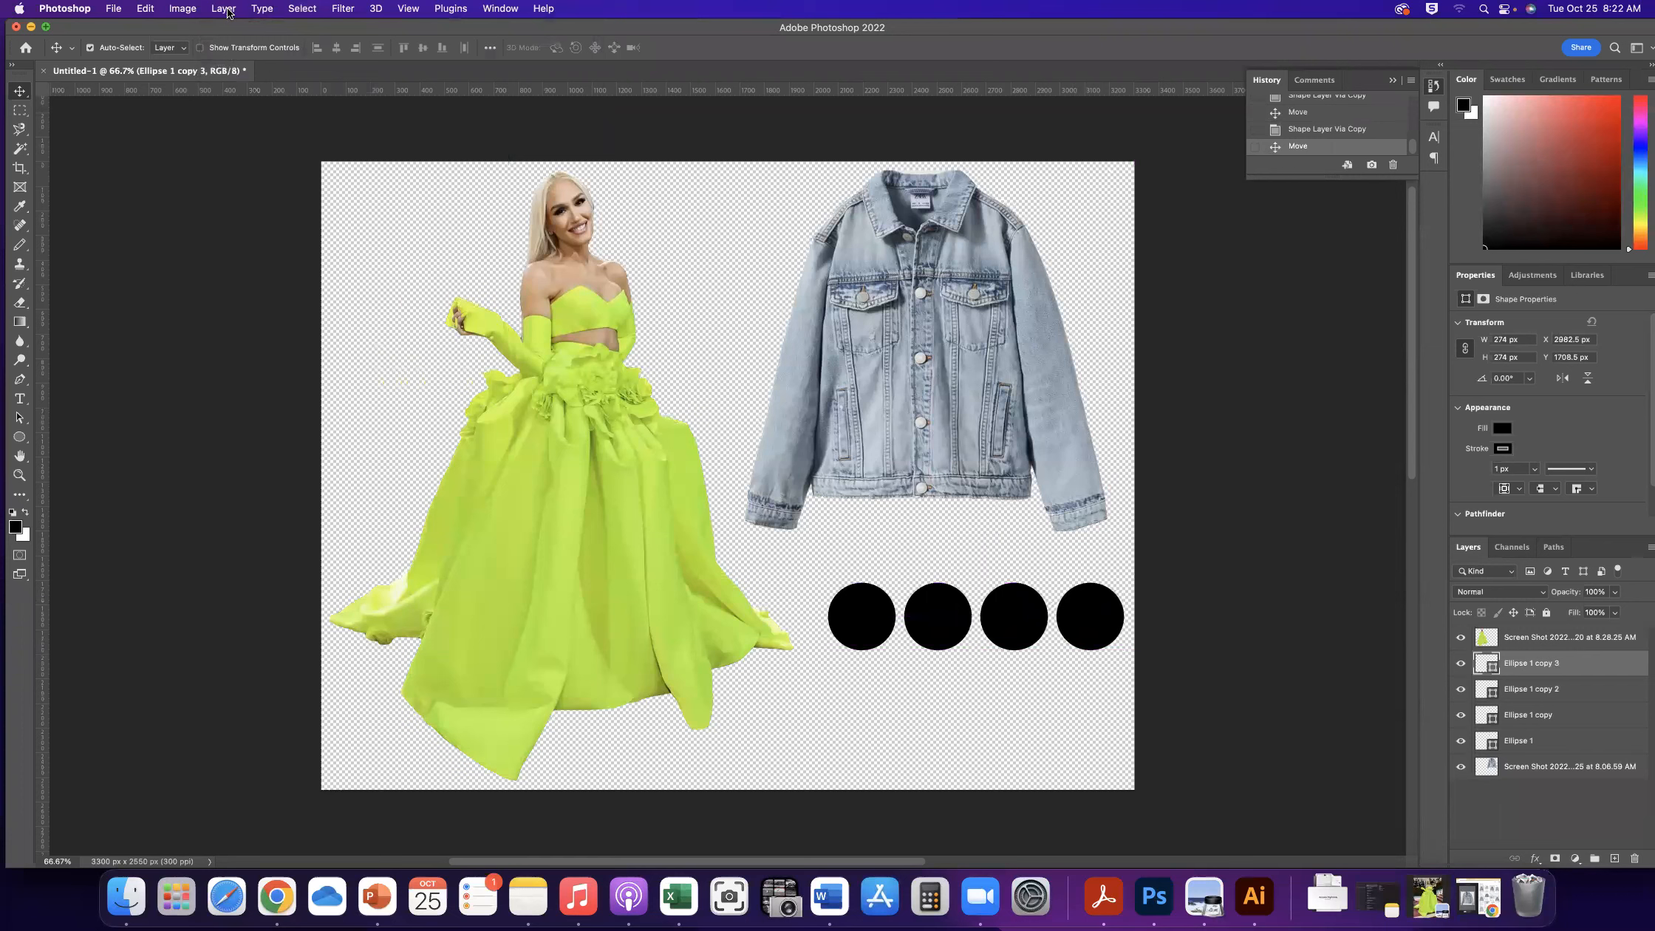
click(223, 8)
mouse_move(229, 28)
click(498, 157)
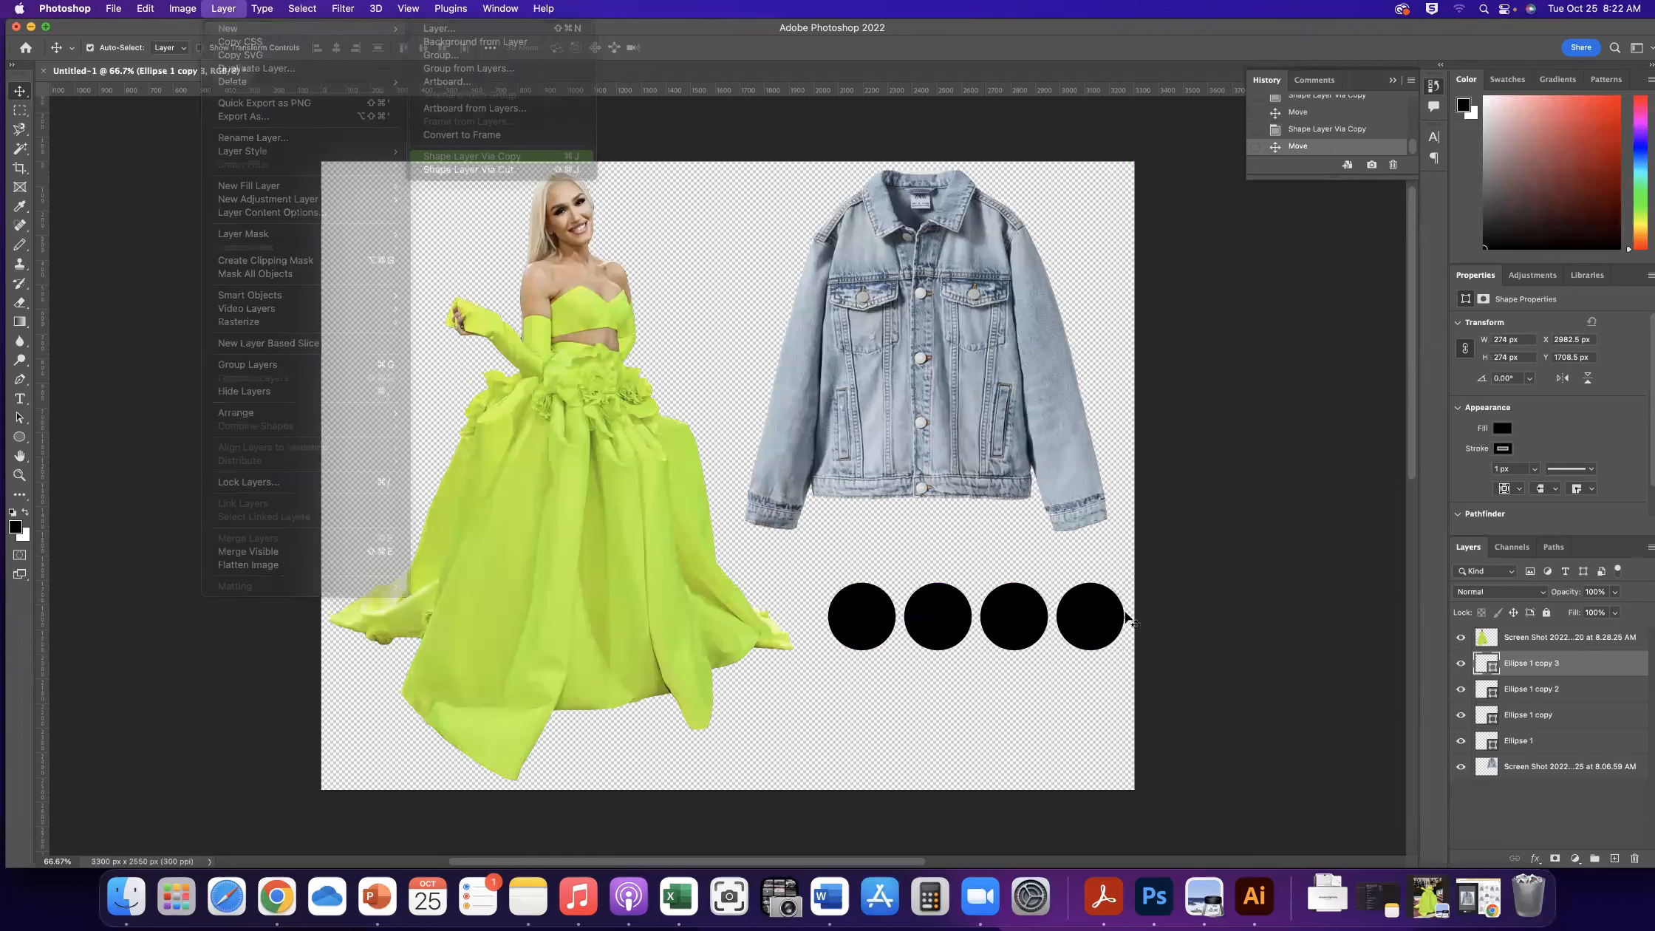
drag(1101, 622, 1176, 615)
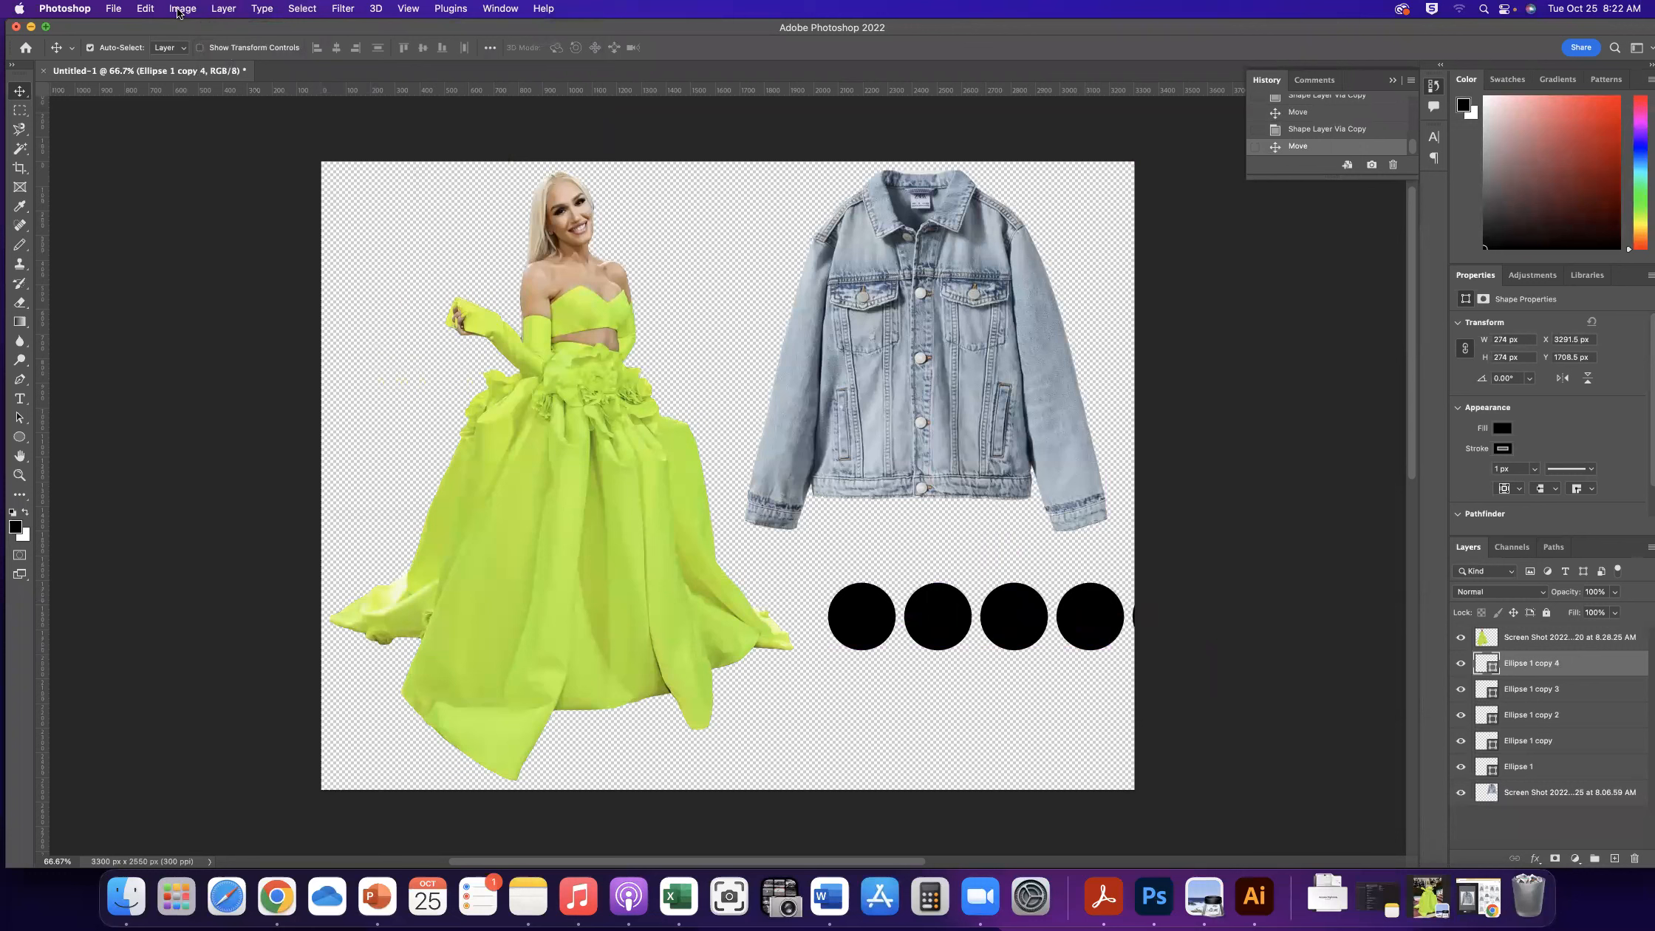
Select all five ellipse layers and move the circle row down and inward to fit near the page's lower right corner
shift+click(1537, 695)
shift+click(1541, 718)
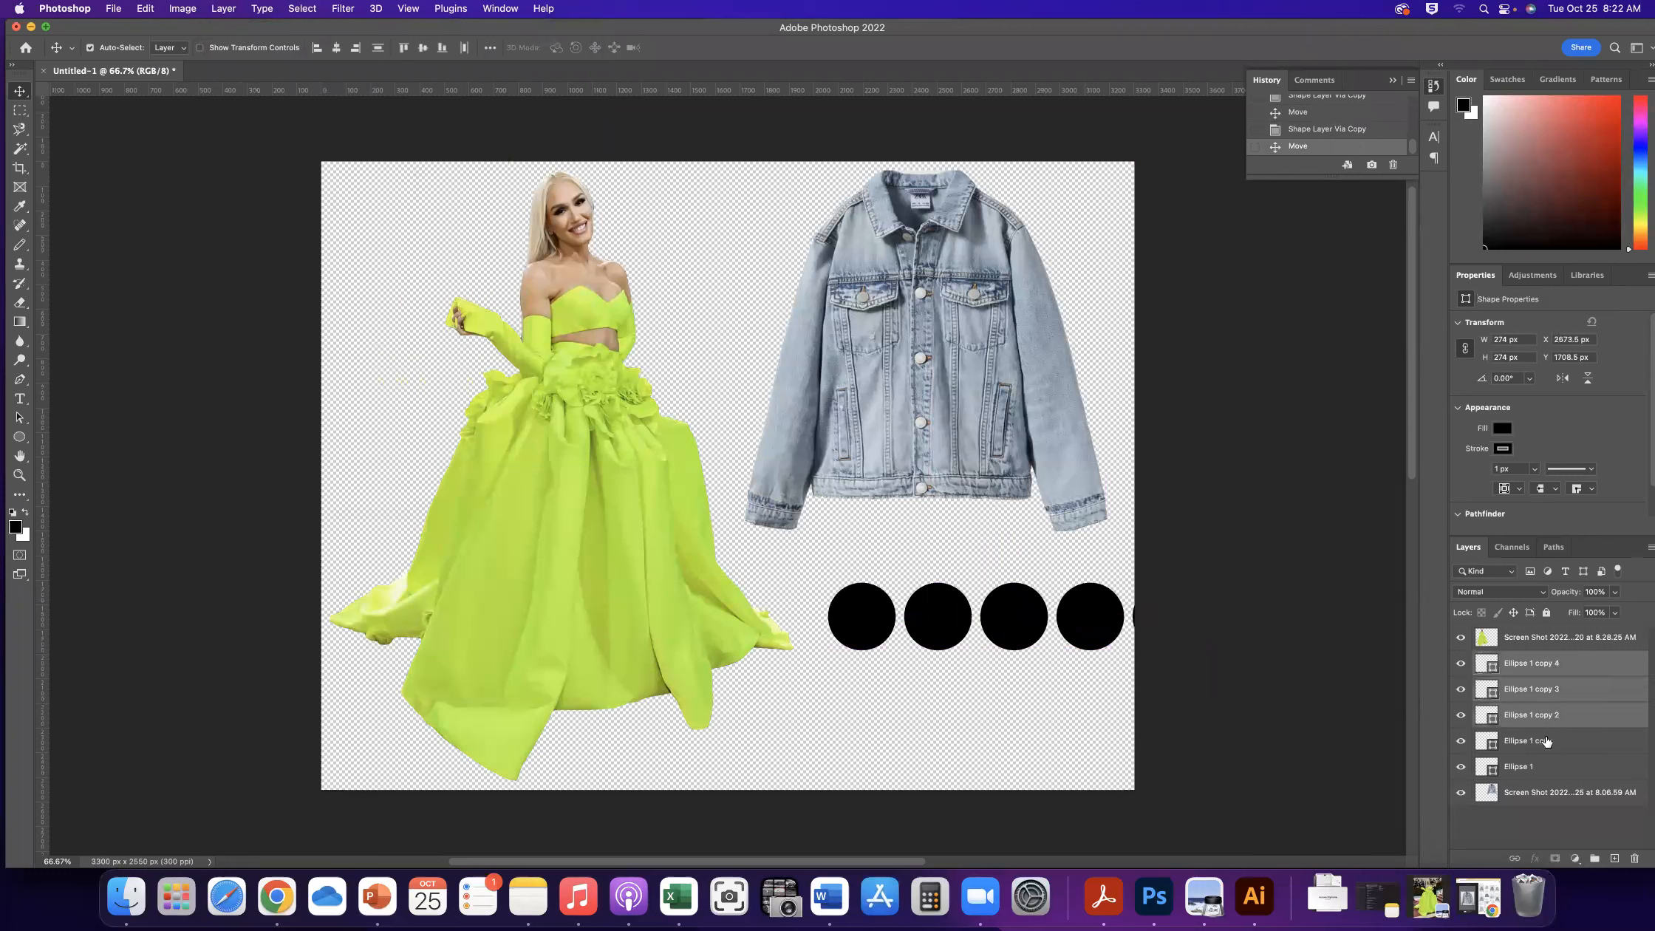
shift+click(1547, 743)
shift+click(1556, 770)
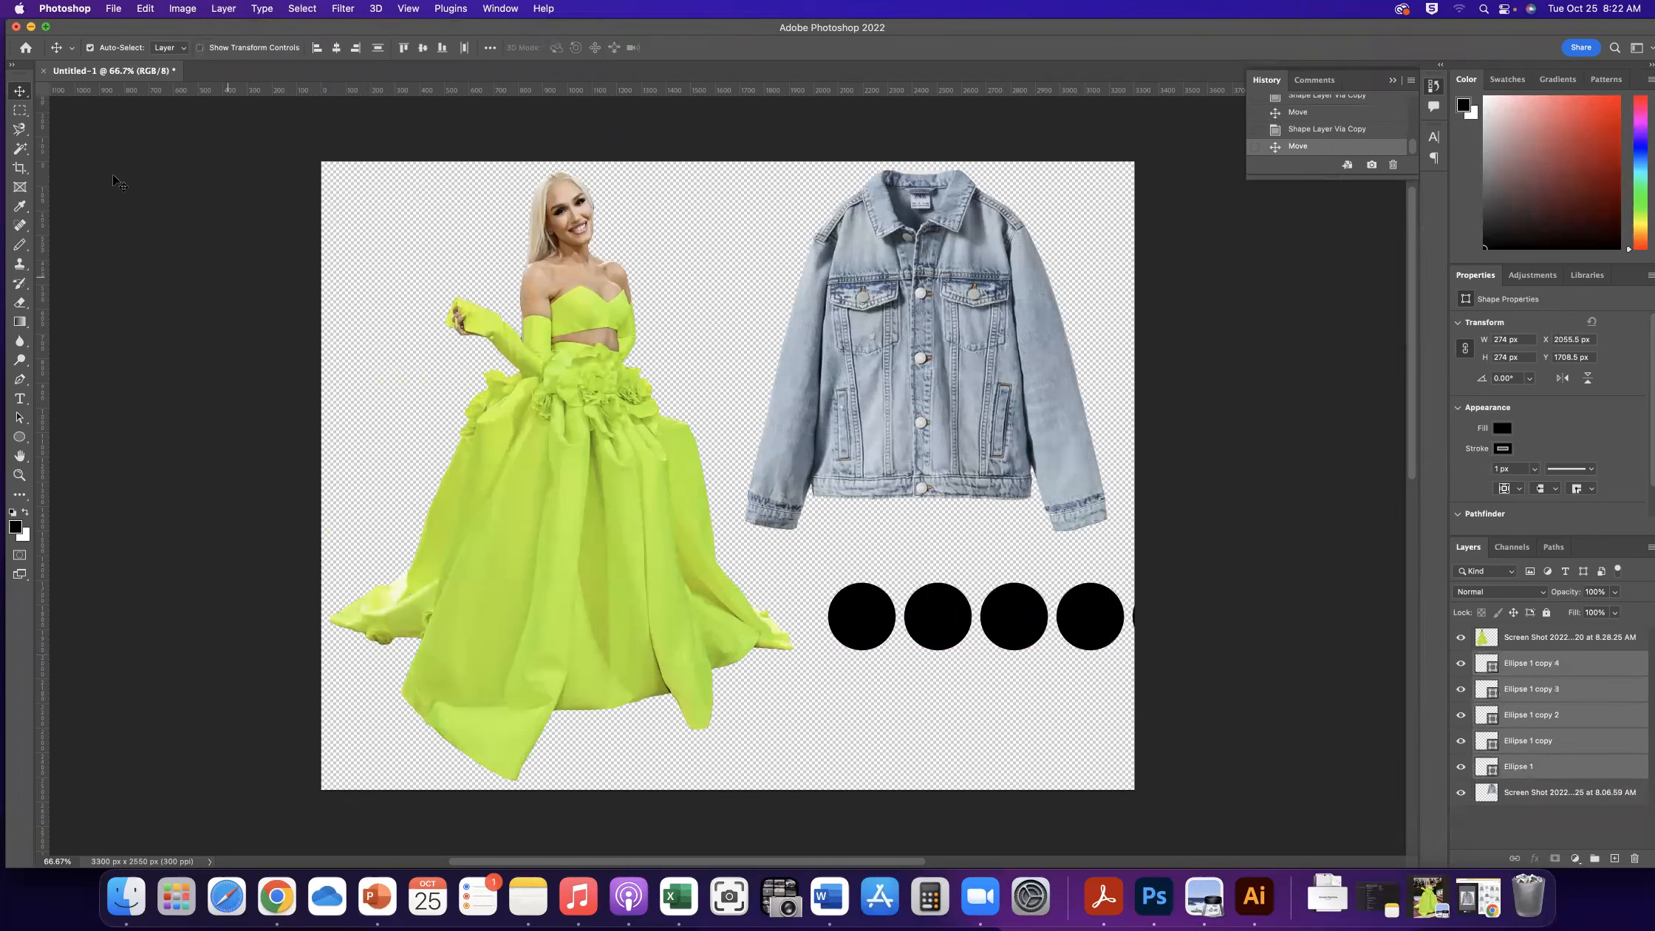
drag(938, 628, 852, 727)
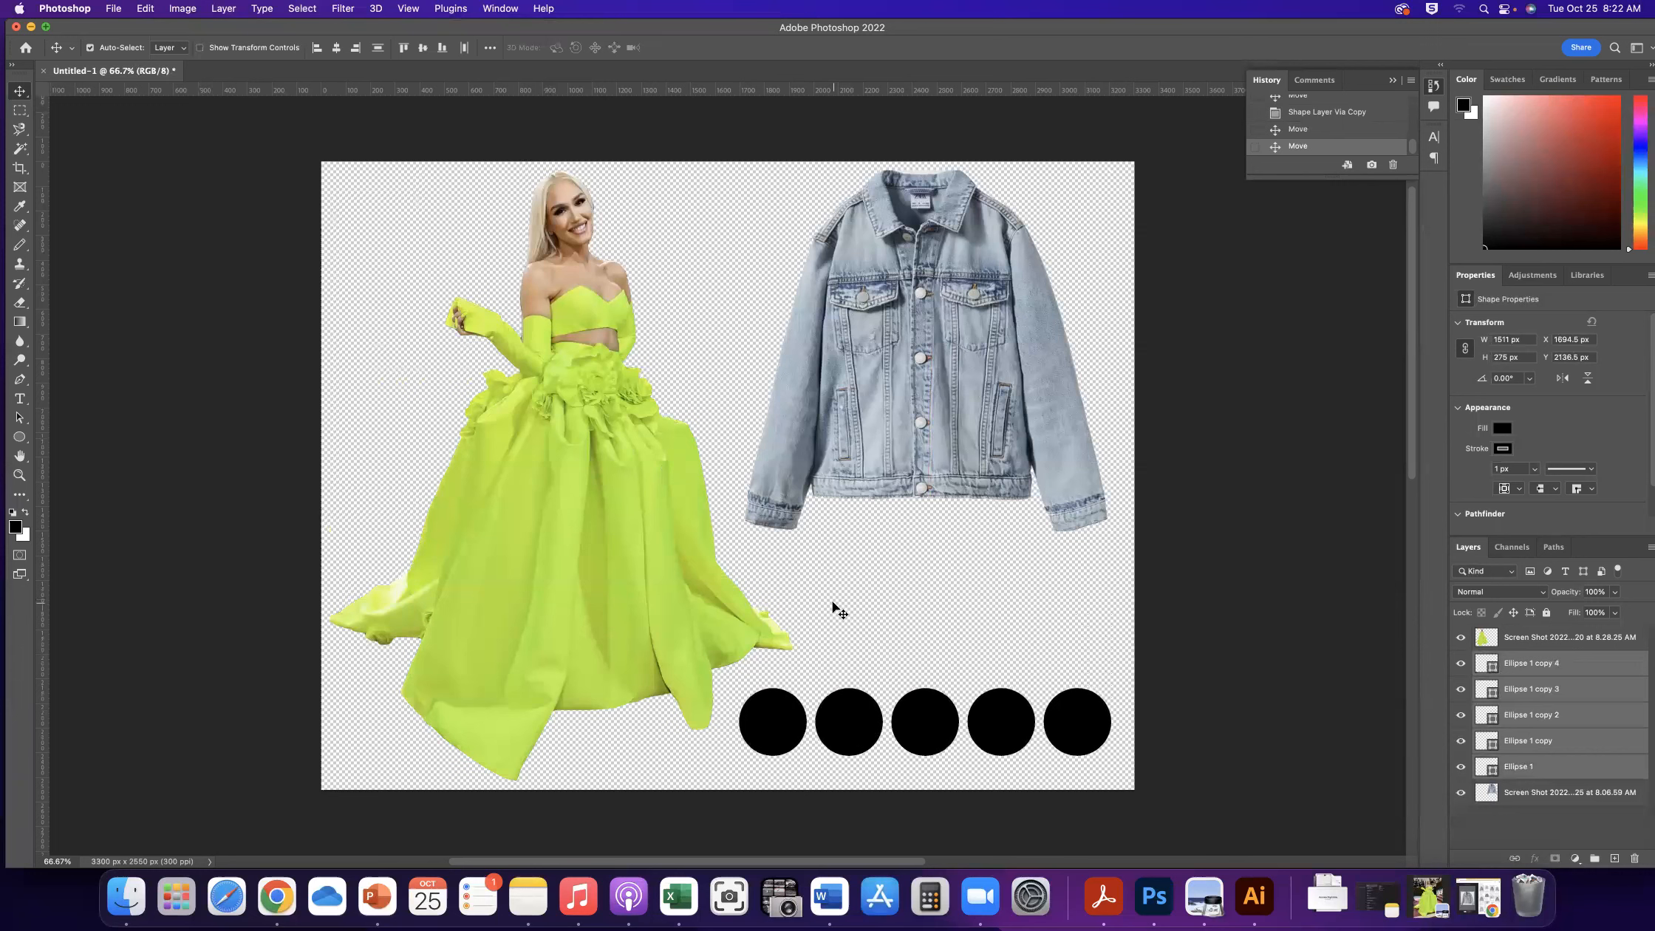
scroll(835, 607, down, 3)
scroll(834, 605, up, 2)
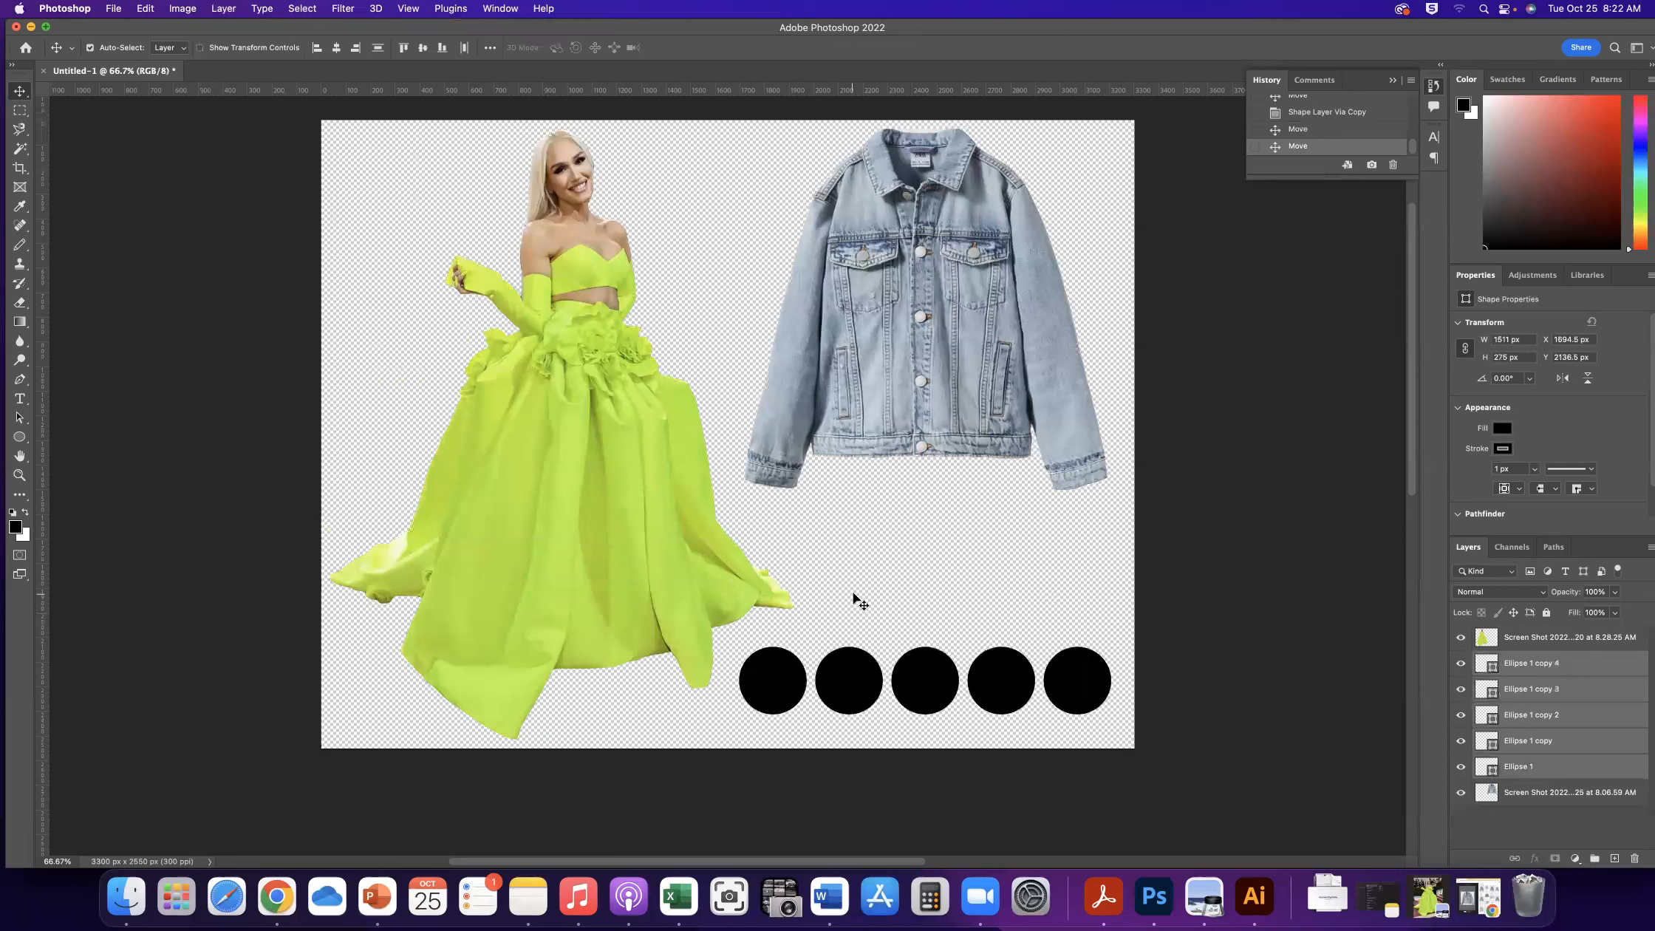
click(14, 527)
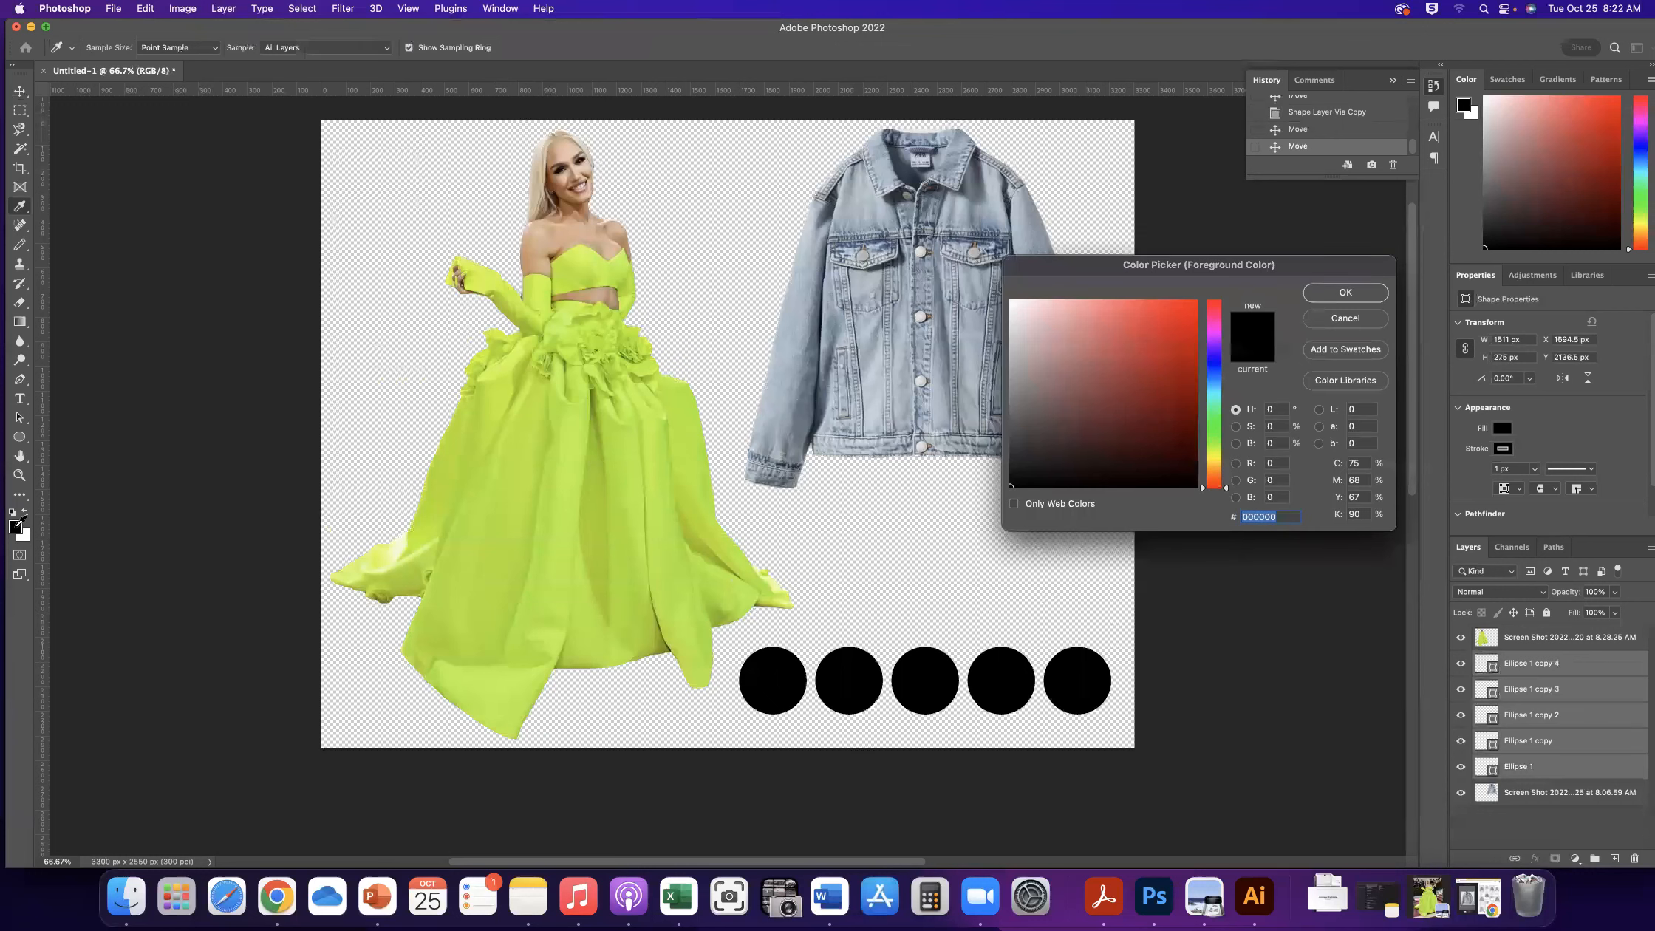
click(1344, 319)
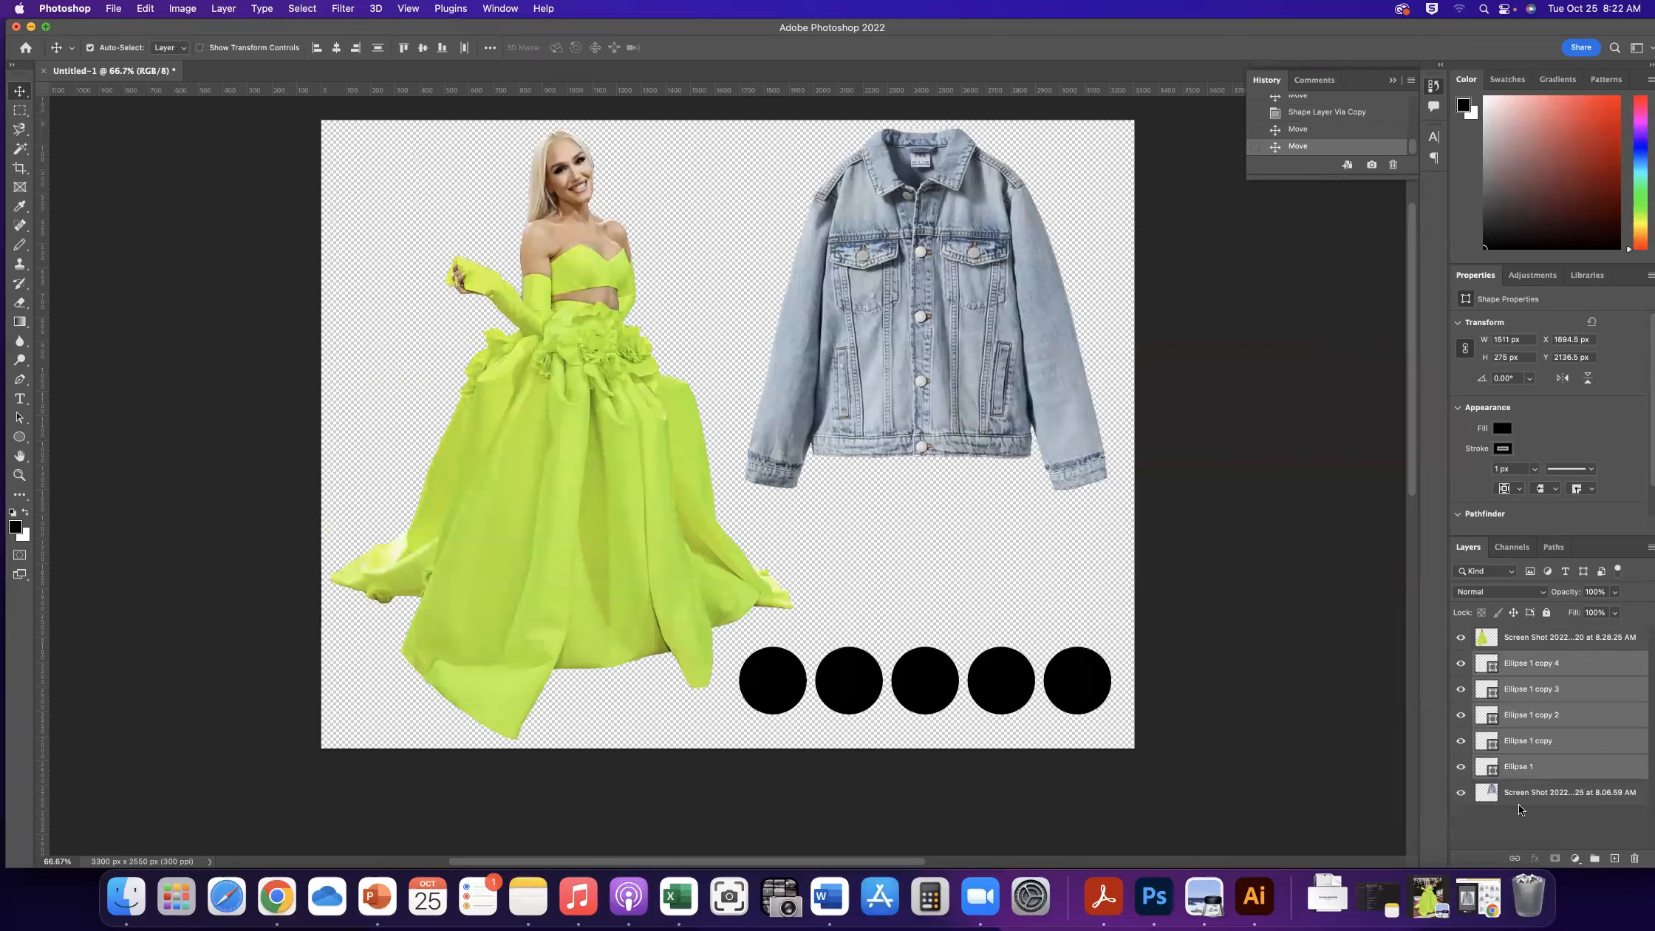
Toggle the visibility of the Ellipse 1 copy 4 and Ellipse 1 layers to identify which circle each one holds
click(1460, 663)
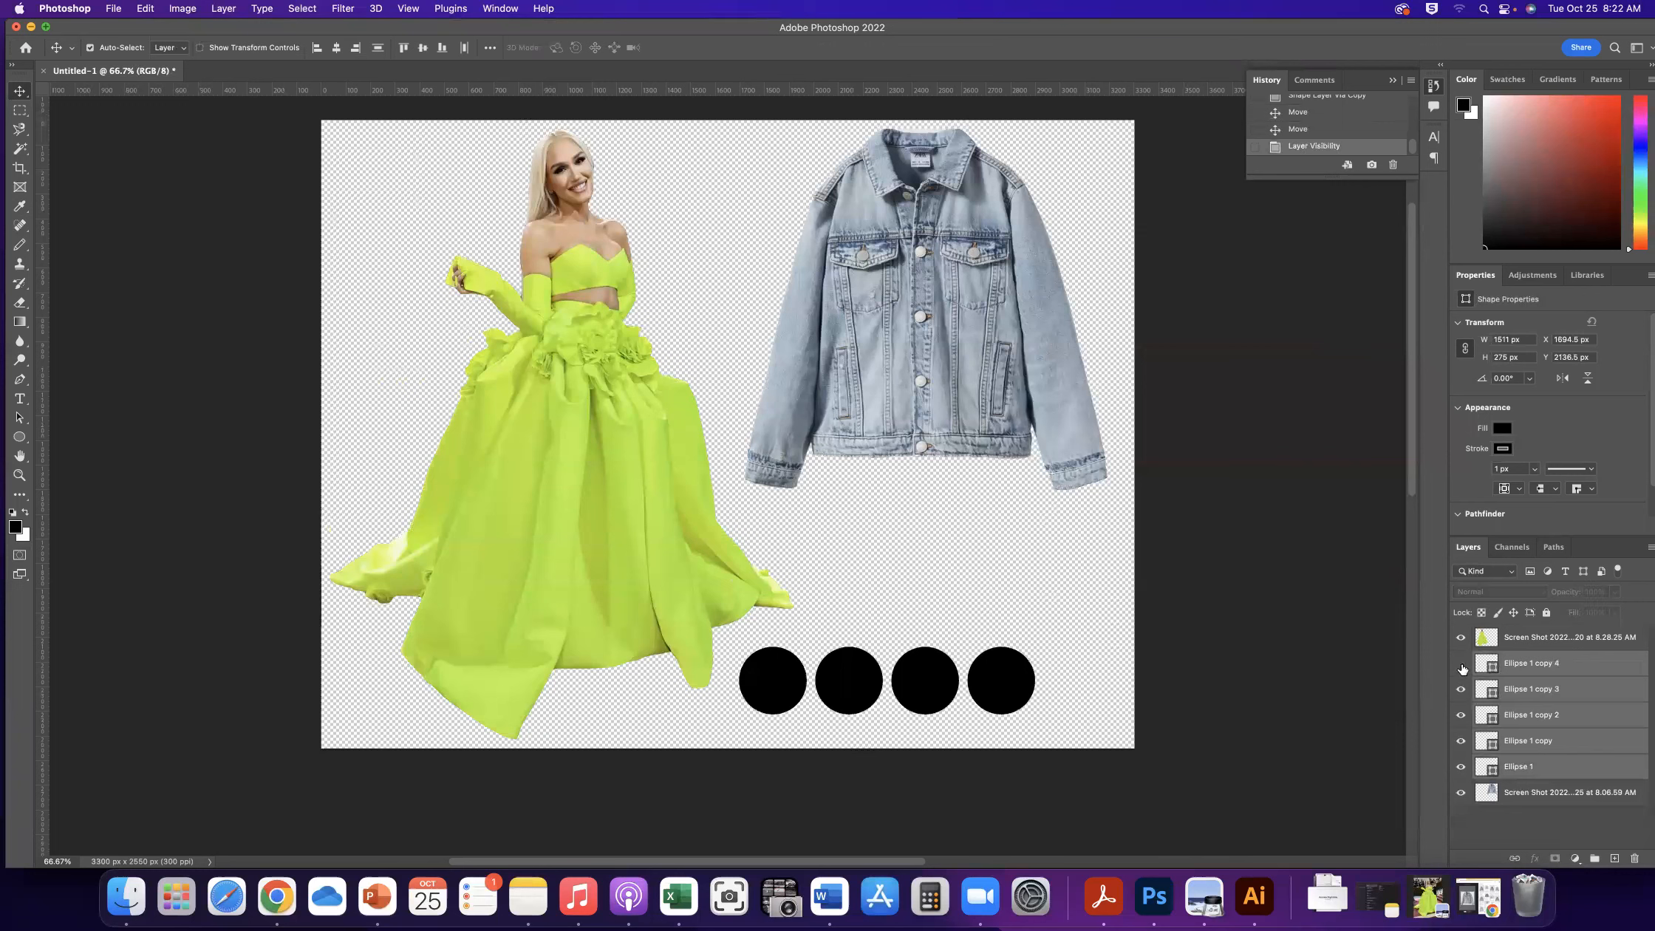
click(1461, 664)
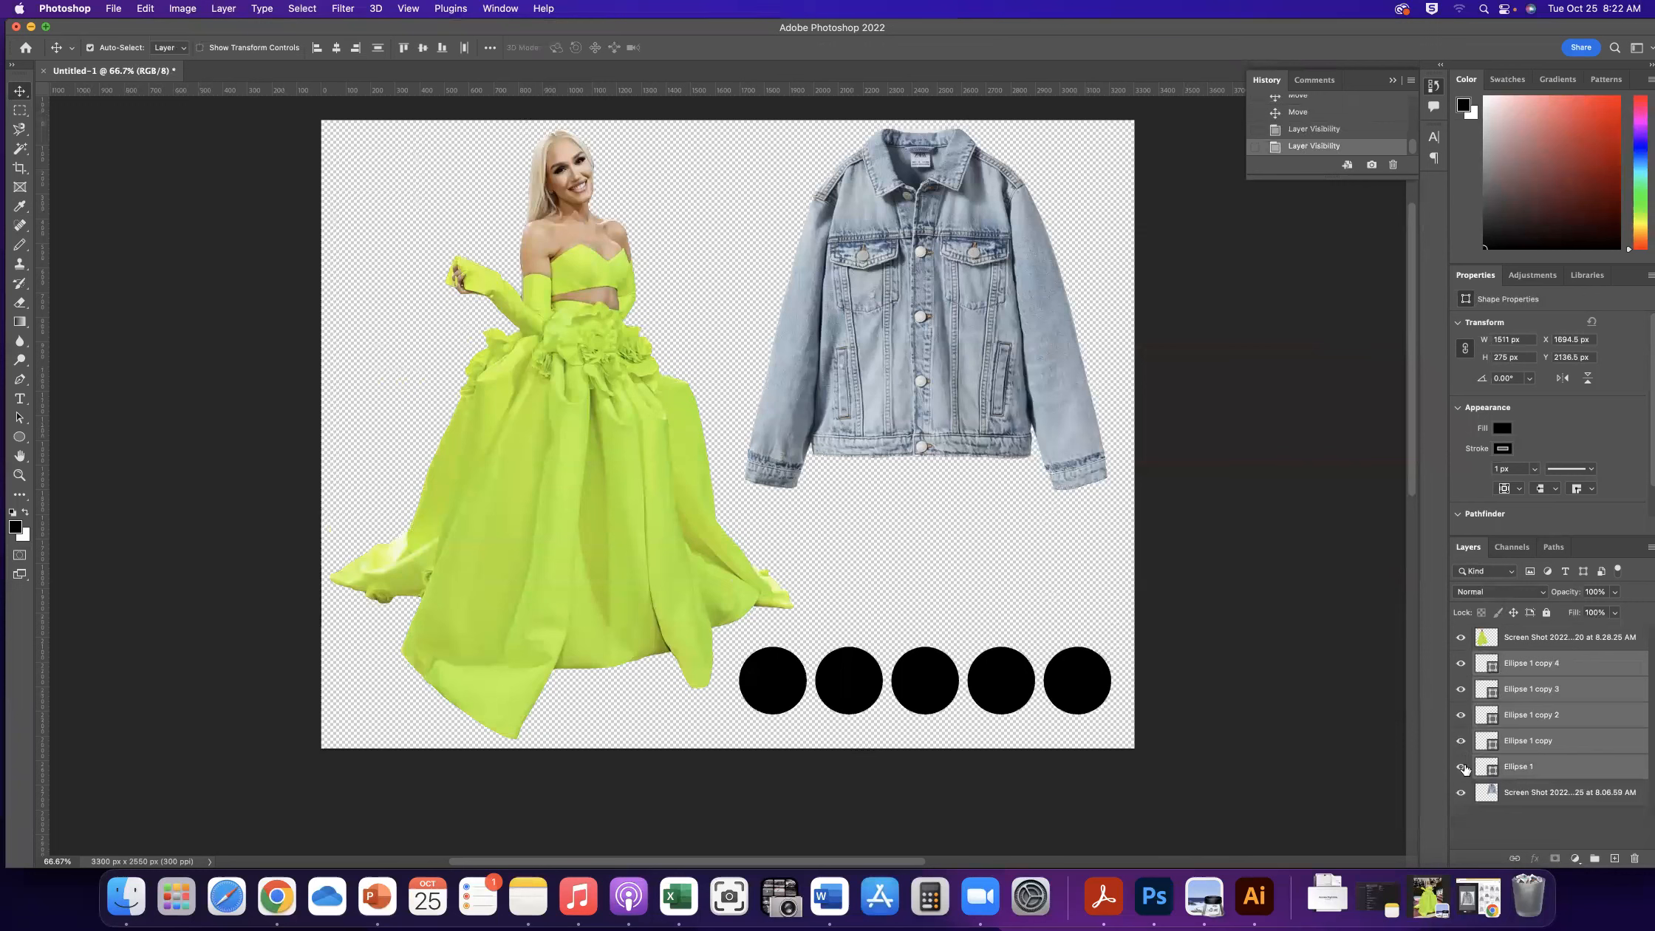
click(1462, 767)
click(1462, 767)
click(1462, 768)
click(1462, 767)
Recolour the Ellipse 1 circle's fill with the lime green b6ee3a sampled from the gown's skirt
click(1522, 768)
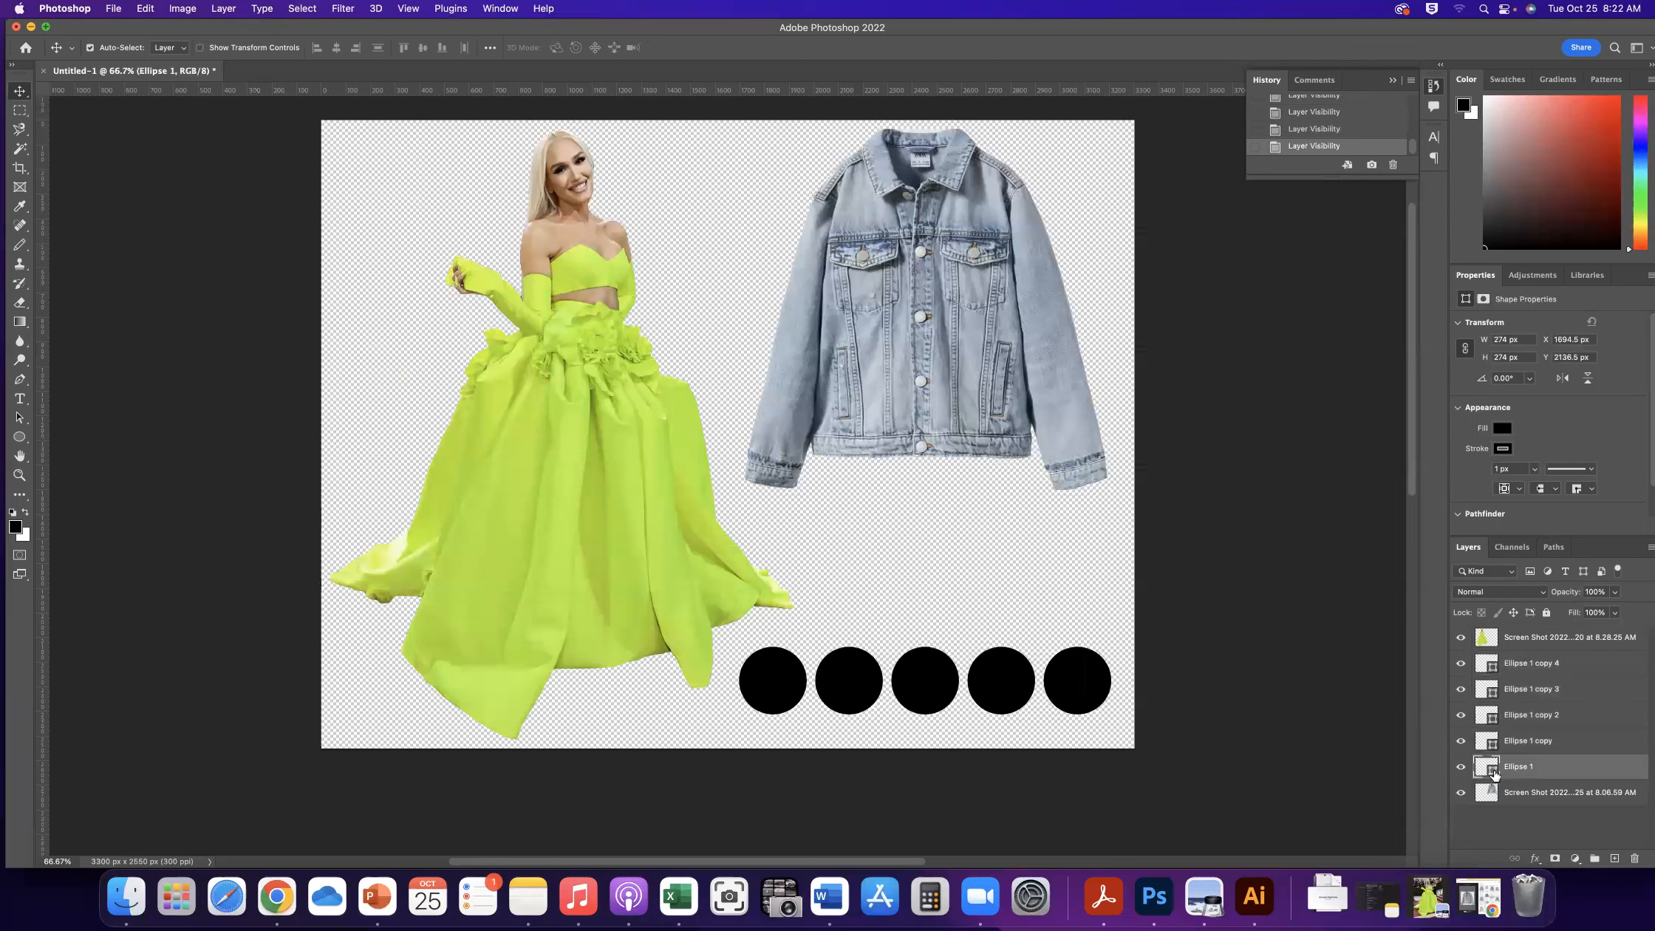
double_click(1493, 772)
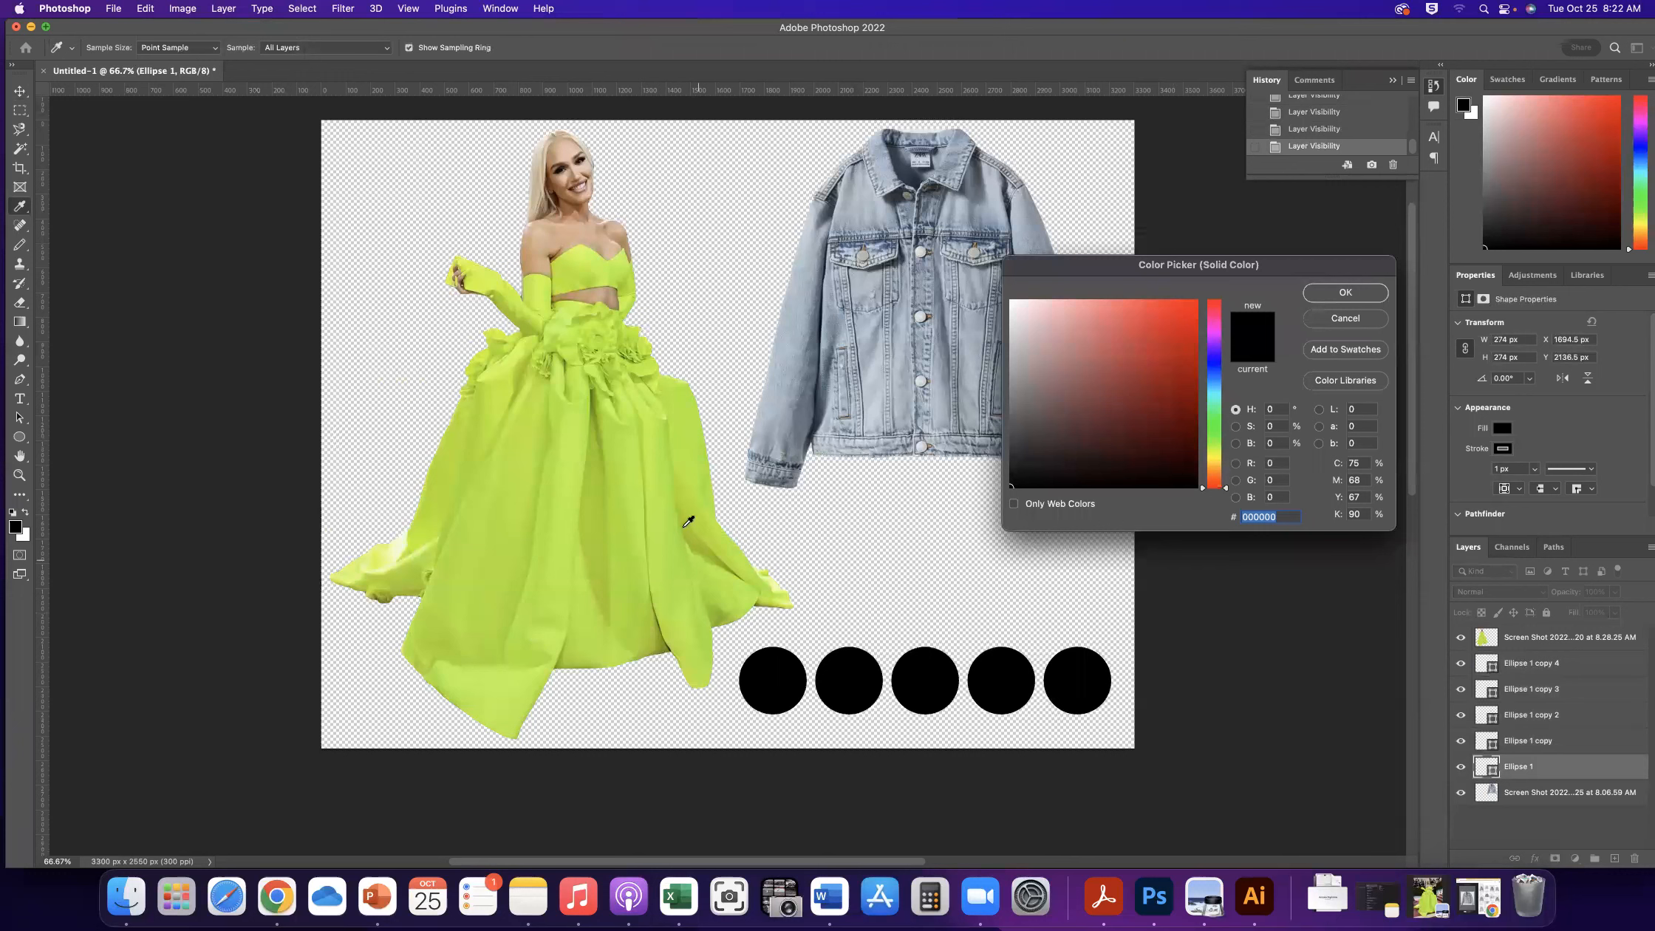
click(638, 532)
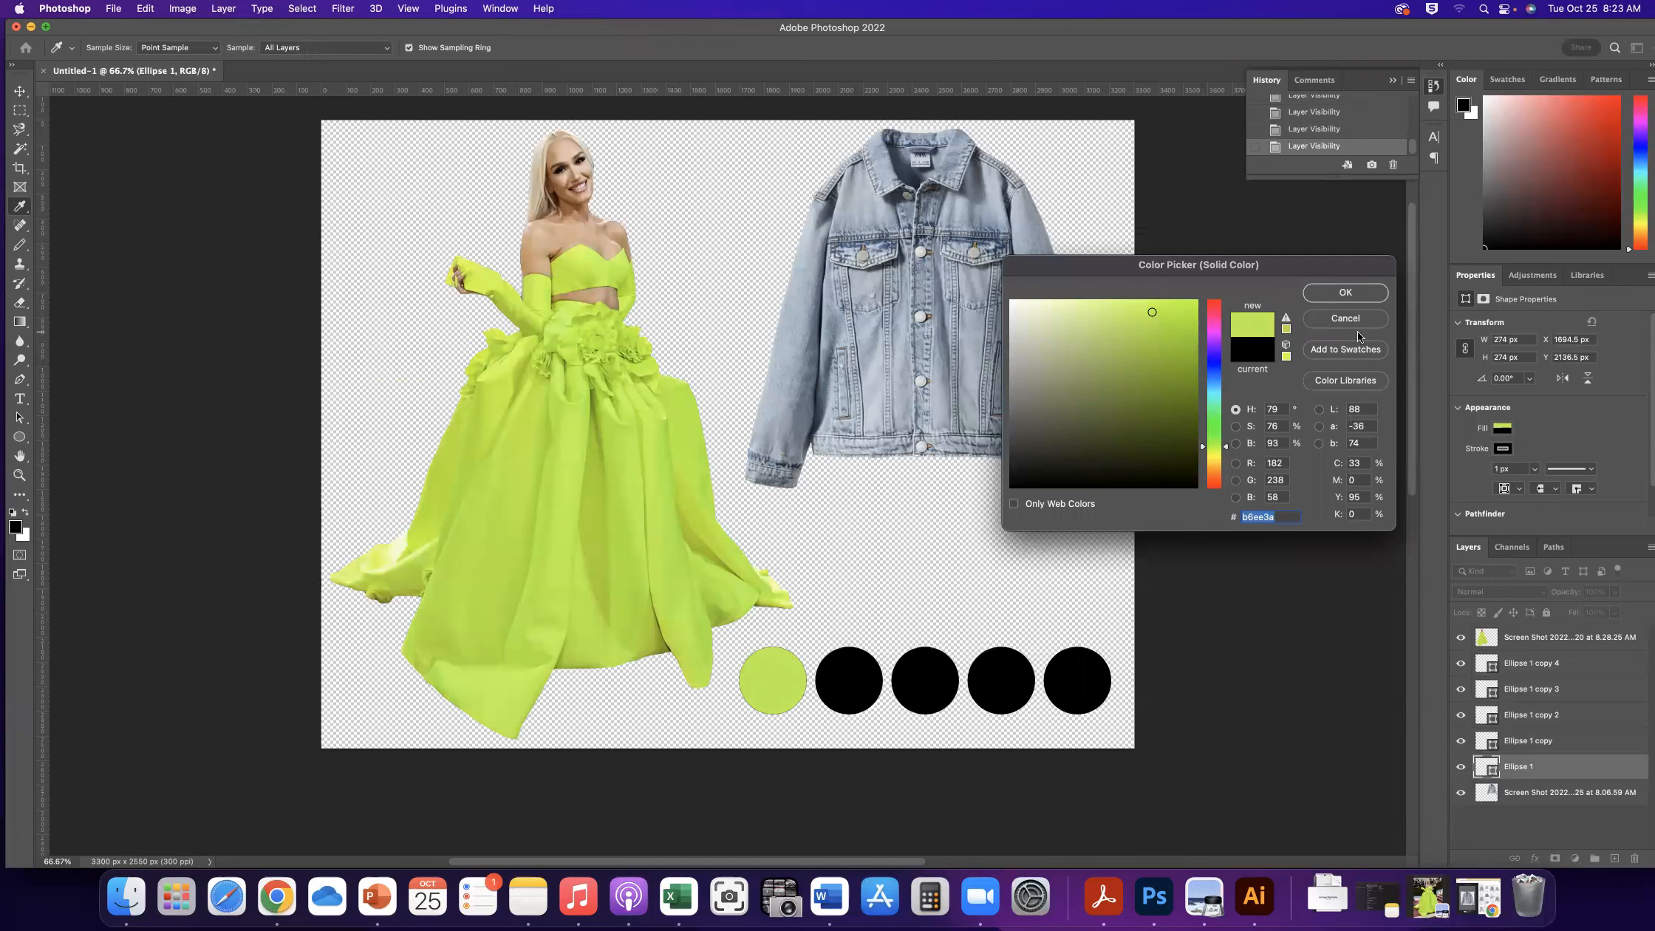
Save the sampled green as a swatch named Electric and add it to the current library
click(1346, 349)
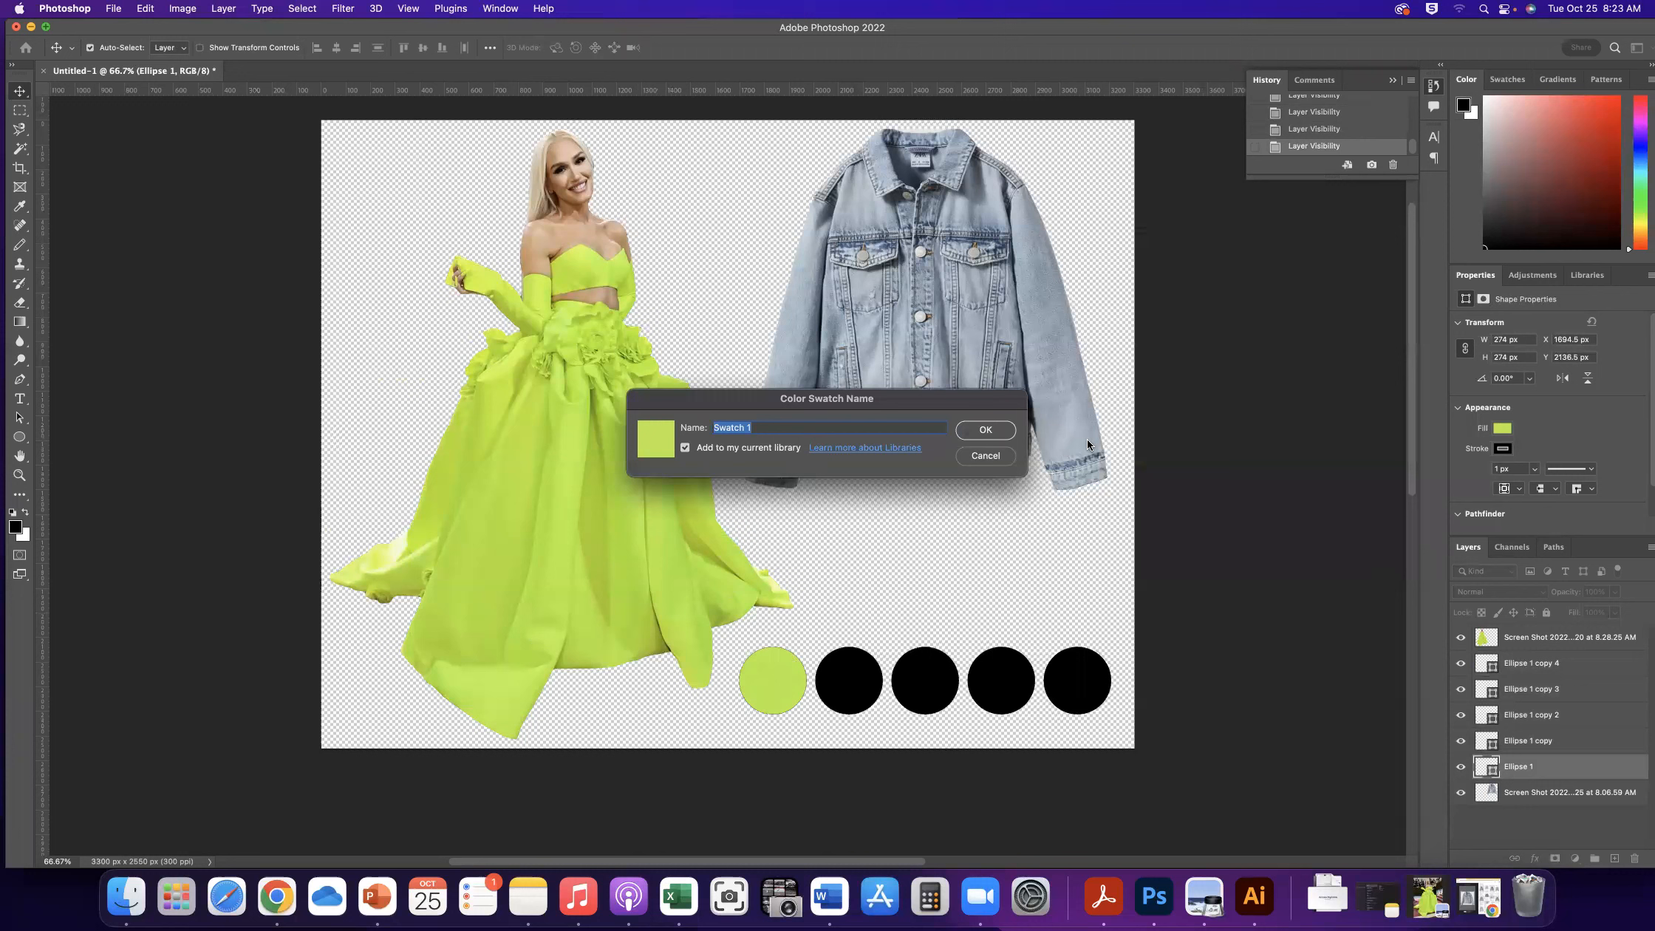
text(Electric)
click(1003, 431)
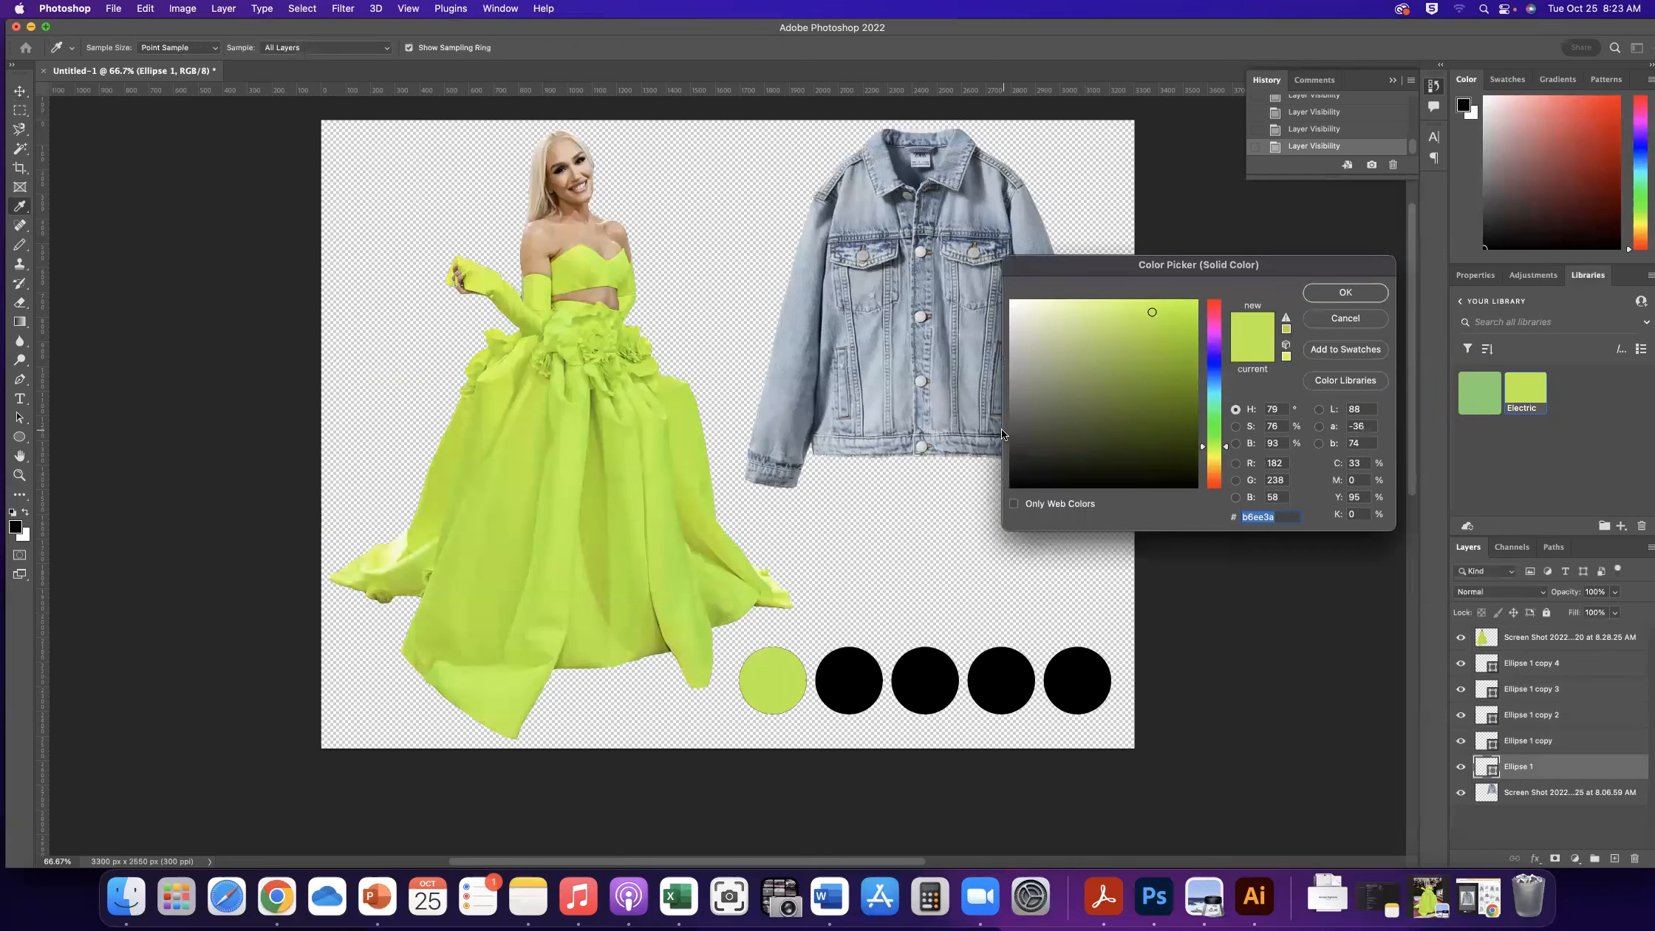
Match the circle's green in the PANTONE+ Solid Coated color library and apply PANTONE 375 C as its fill
click(1343, 384)
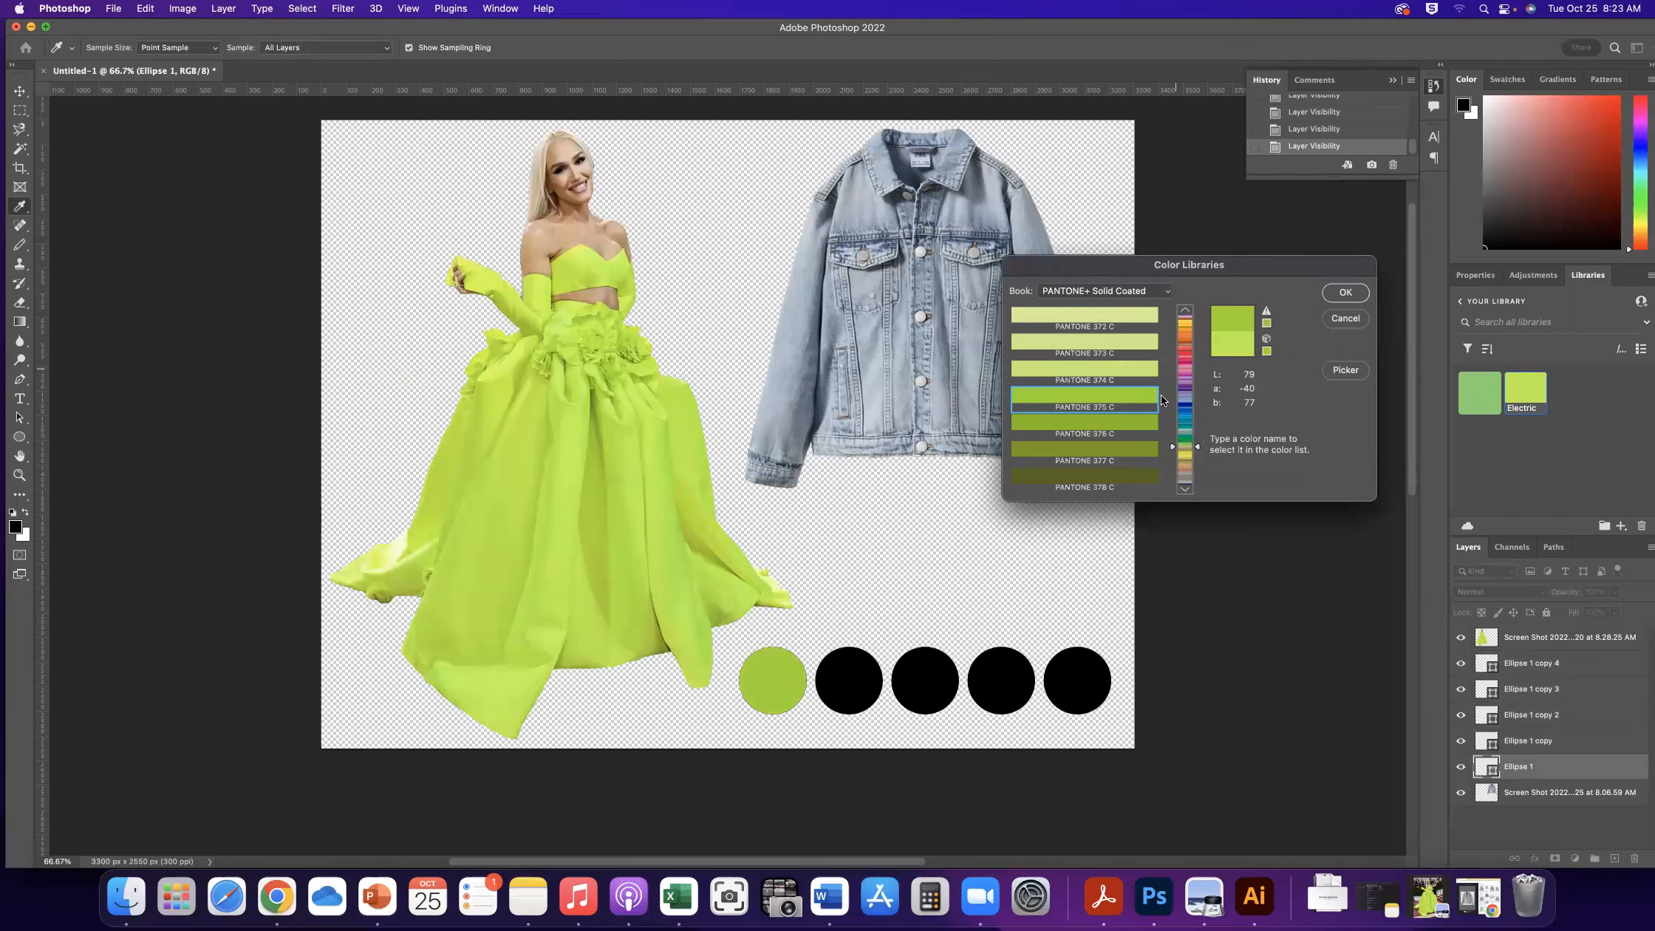
scroll(1113, 401, left, 1)
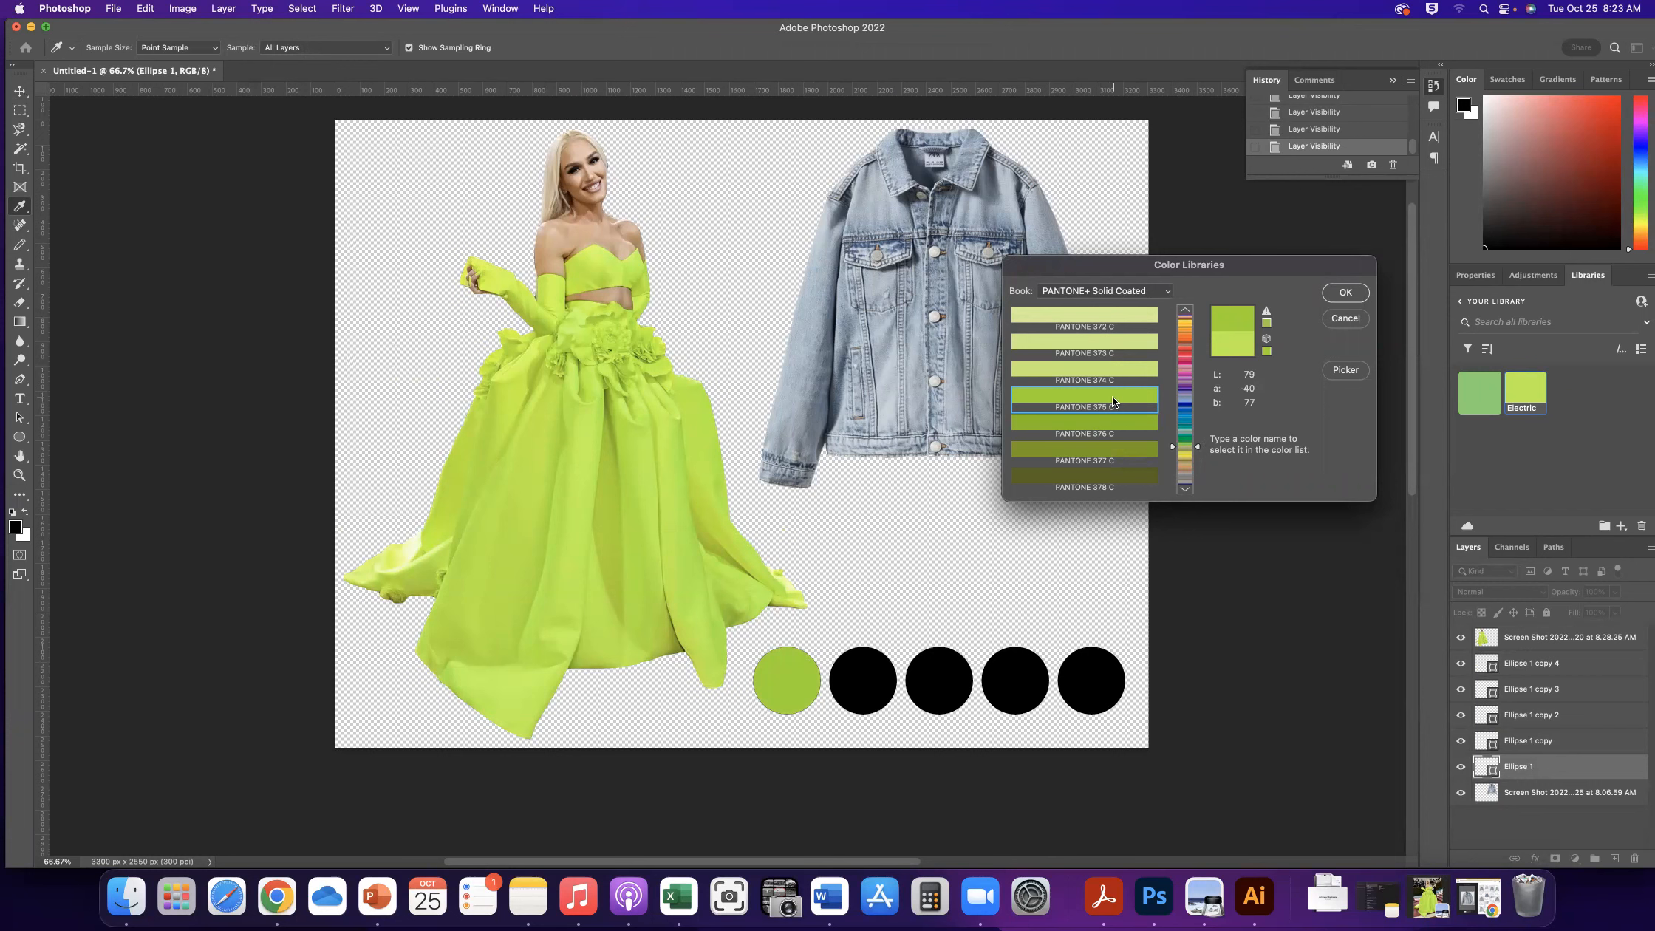
scroll(1112, 396, down, 1)
click(1345, 293)
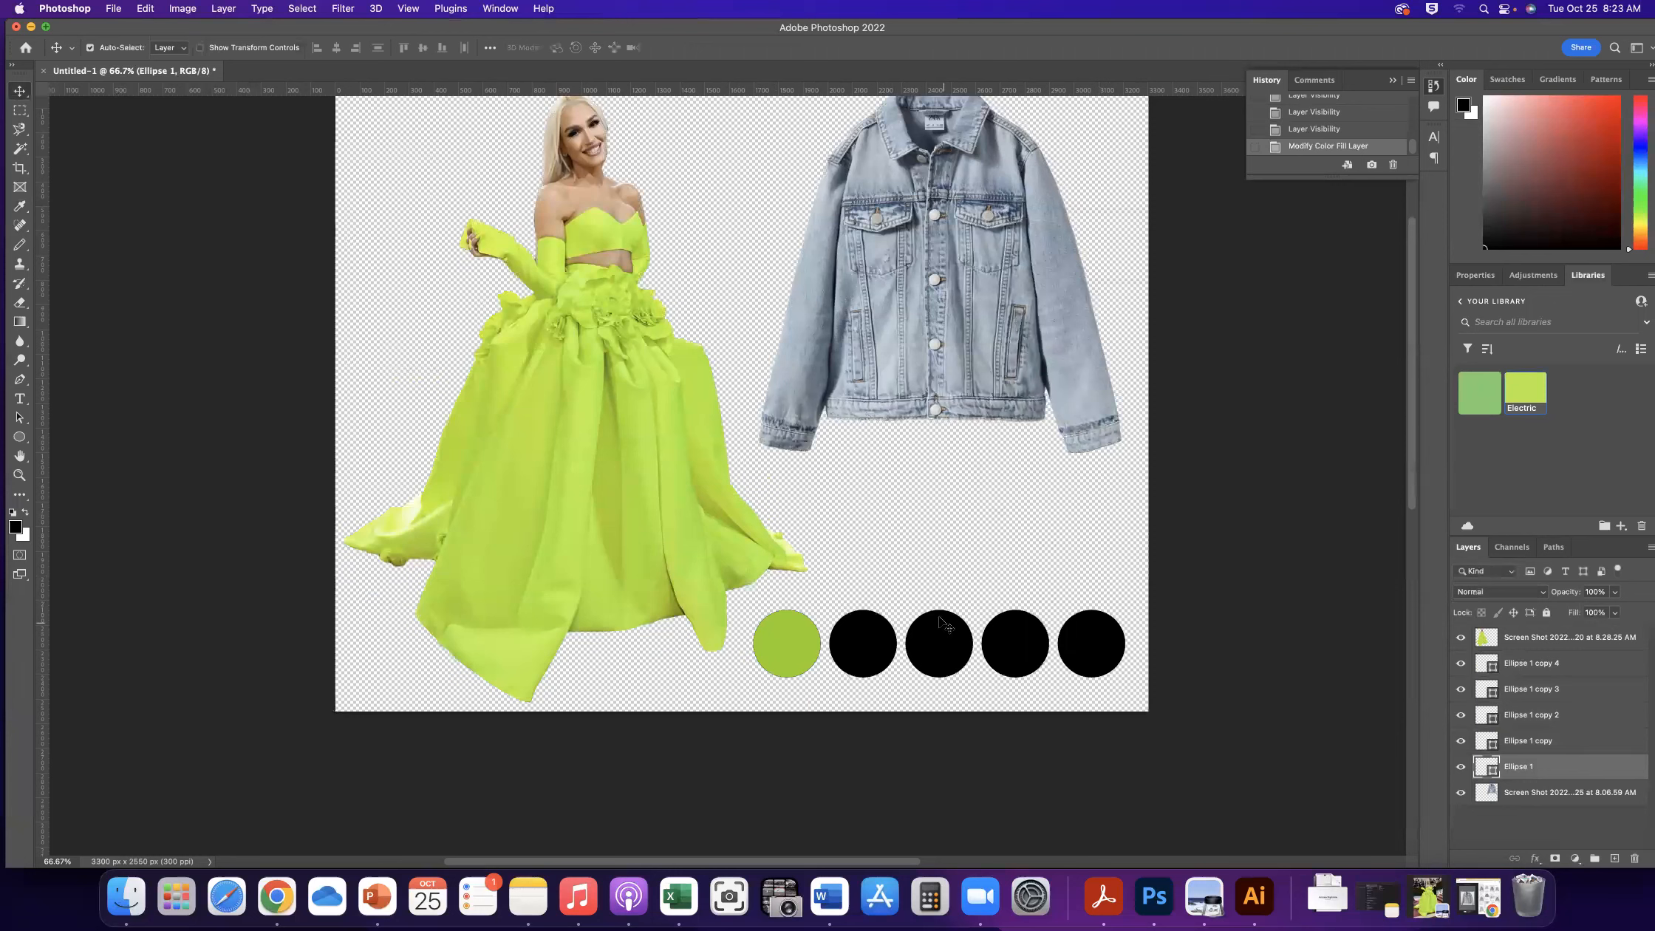
Add the horizontal text label 375C beneath the green circle
click(22, 400)
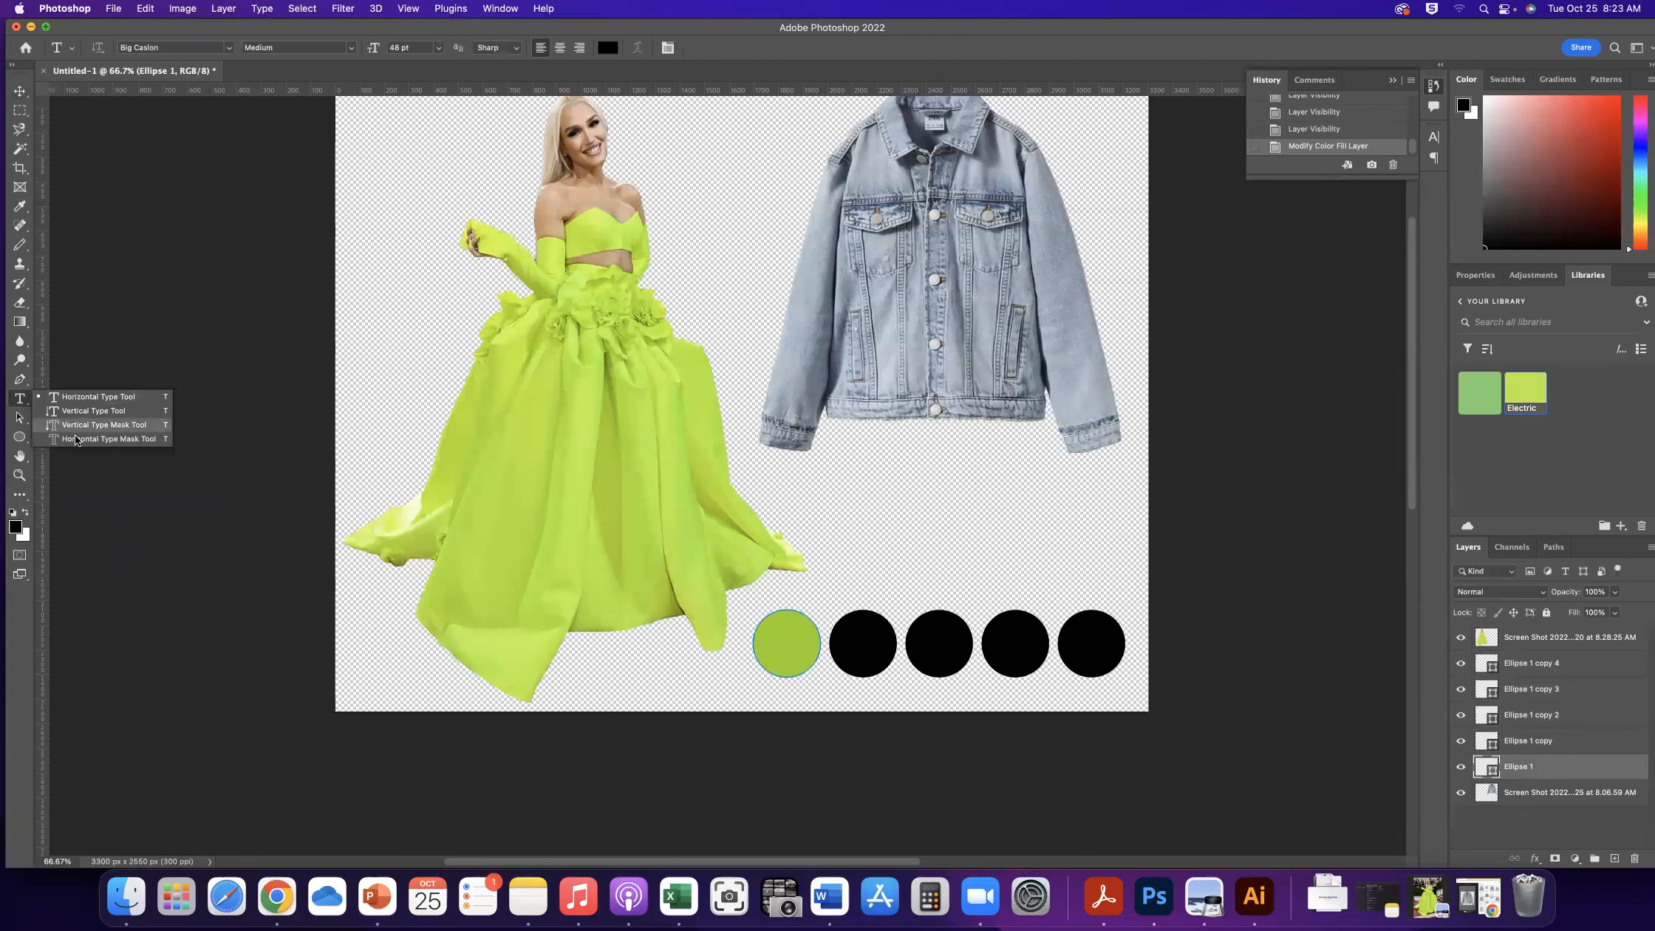
click(84, 397)
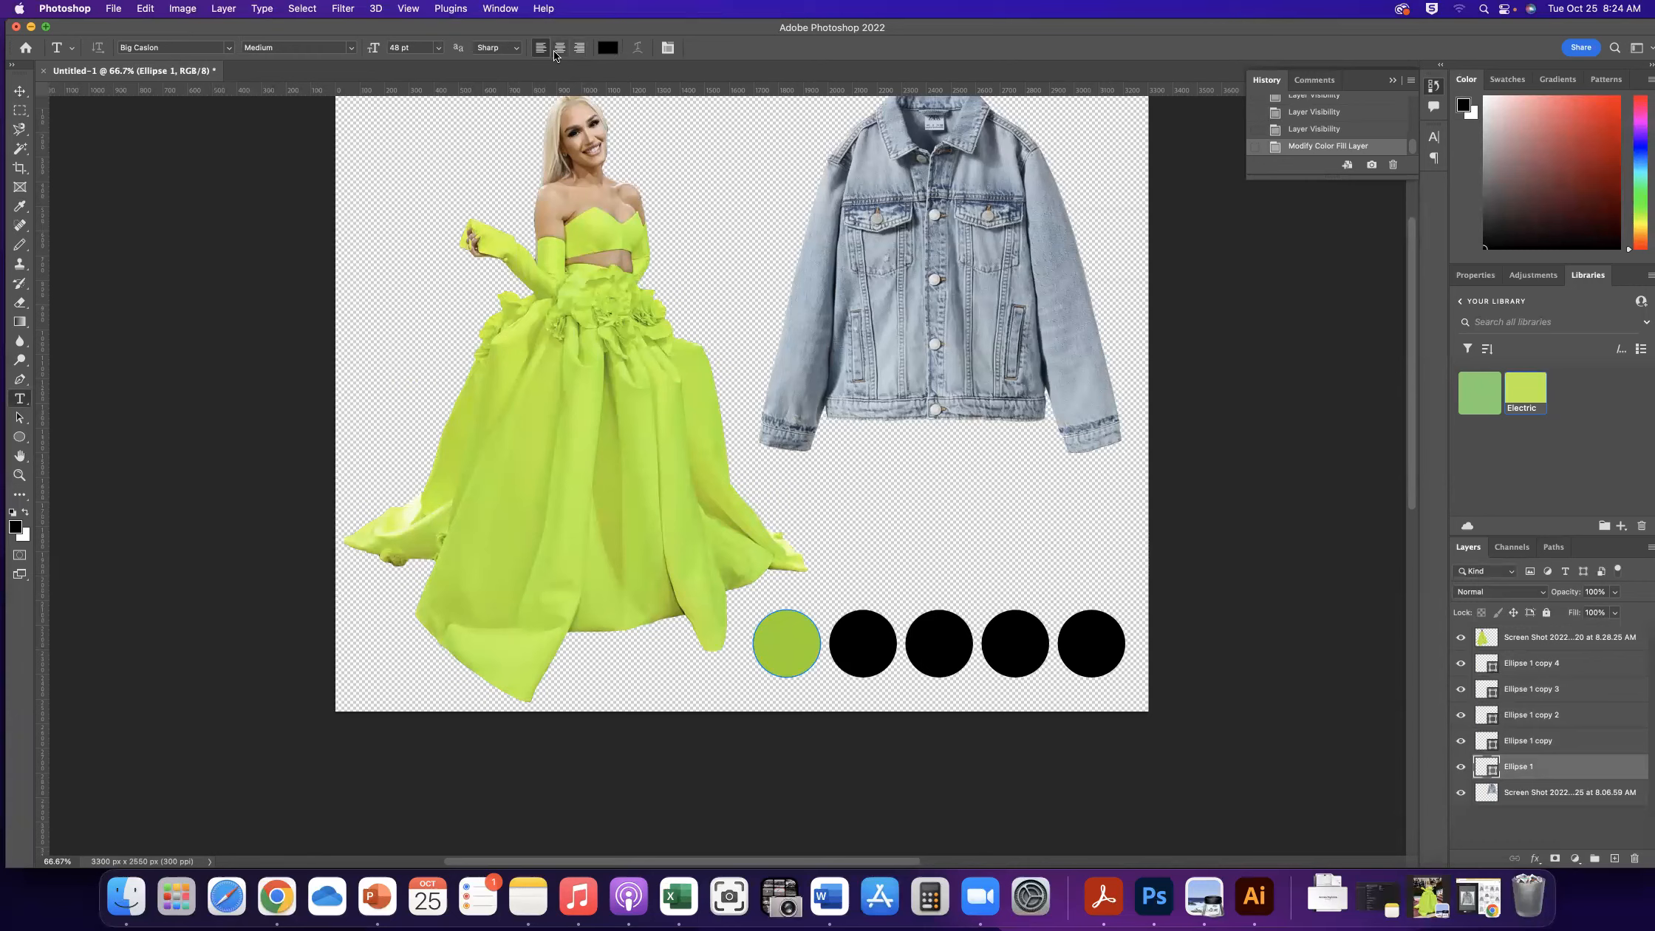
click(743, 698)
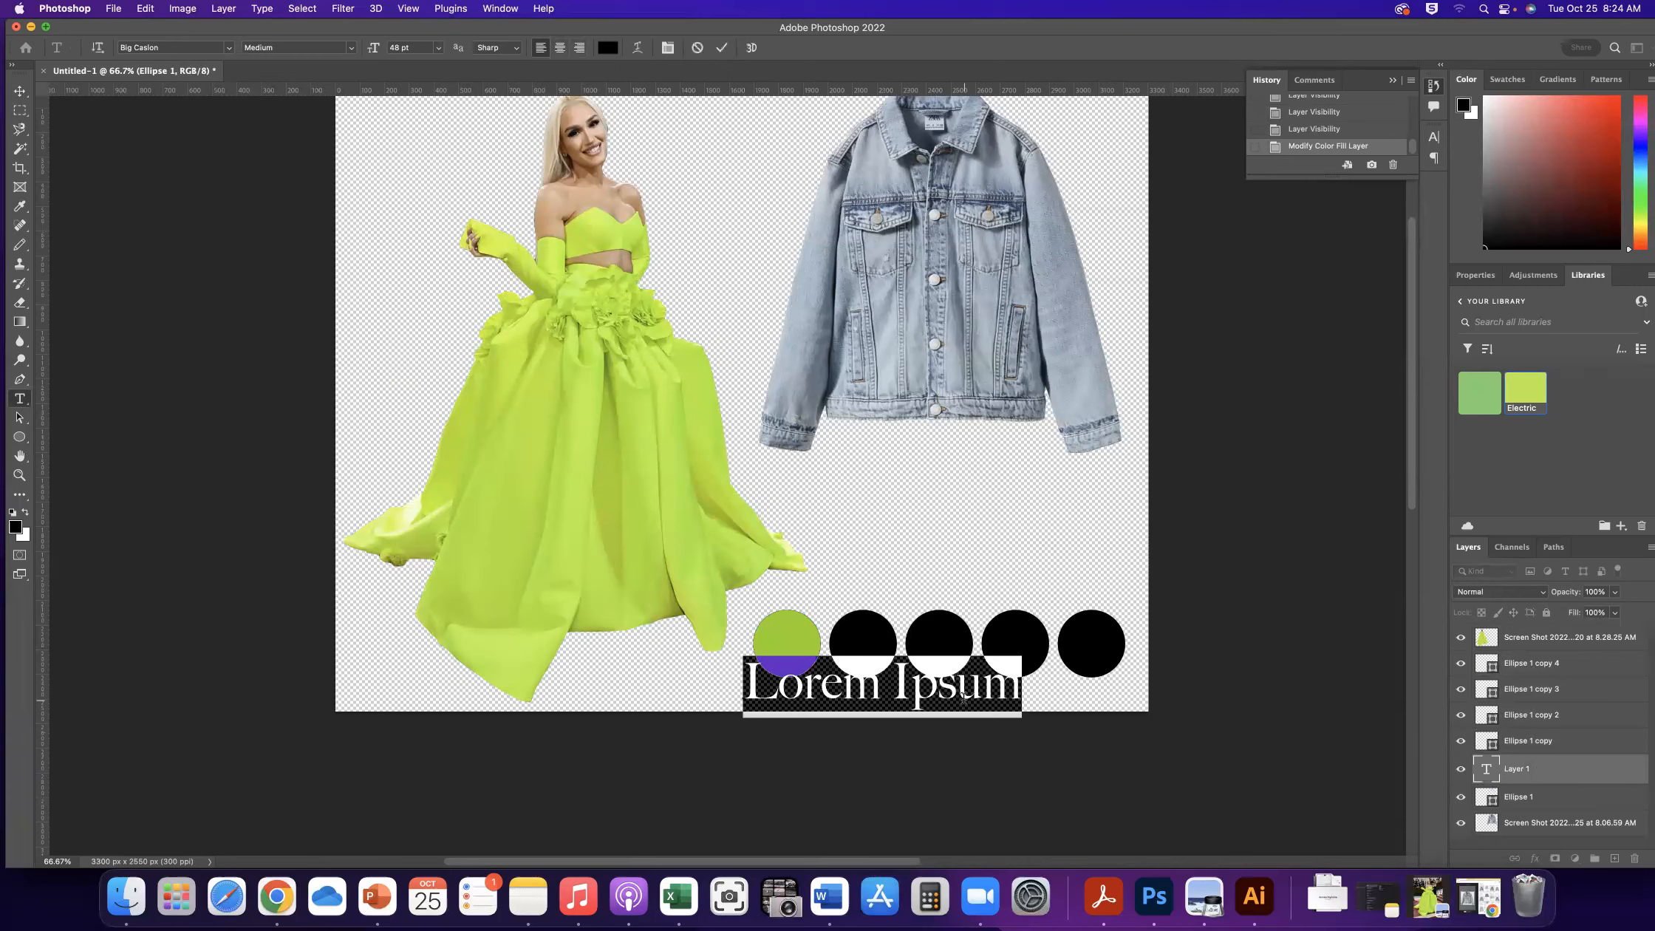
text(37)
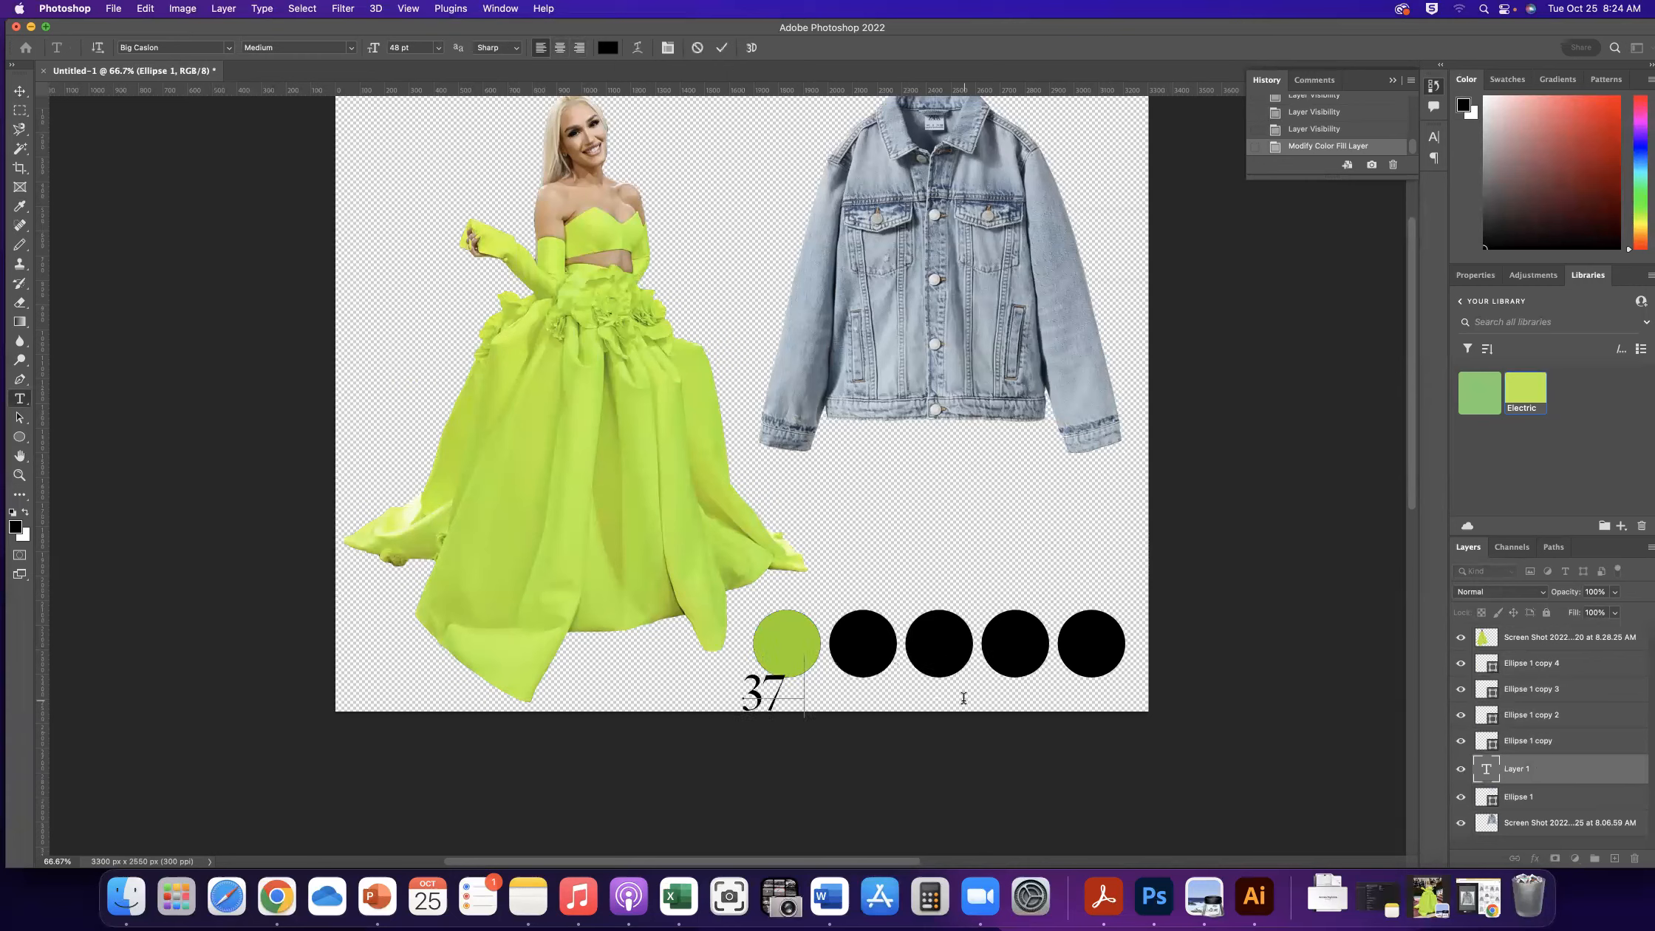
text(5C)
Set the 375C label's font to Avenir and its size to 12 pt, and commit the text
drag(841, 687, 747, 687)
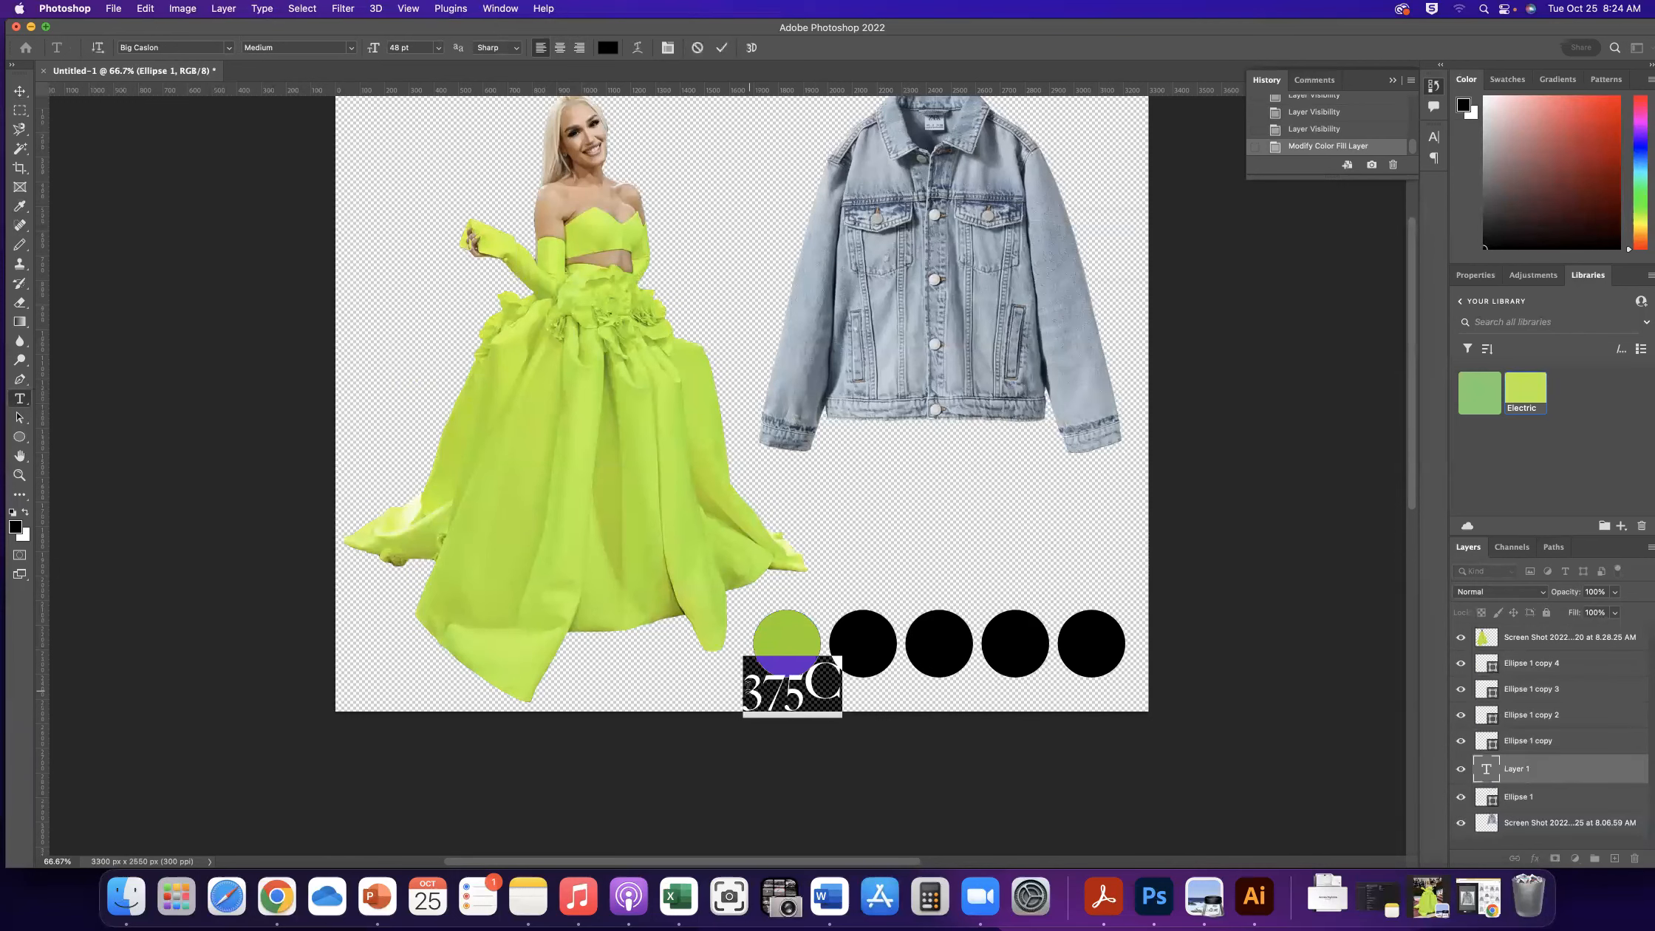
click(228, 48)
click(225, 107)
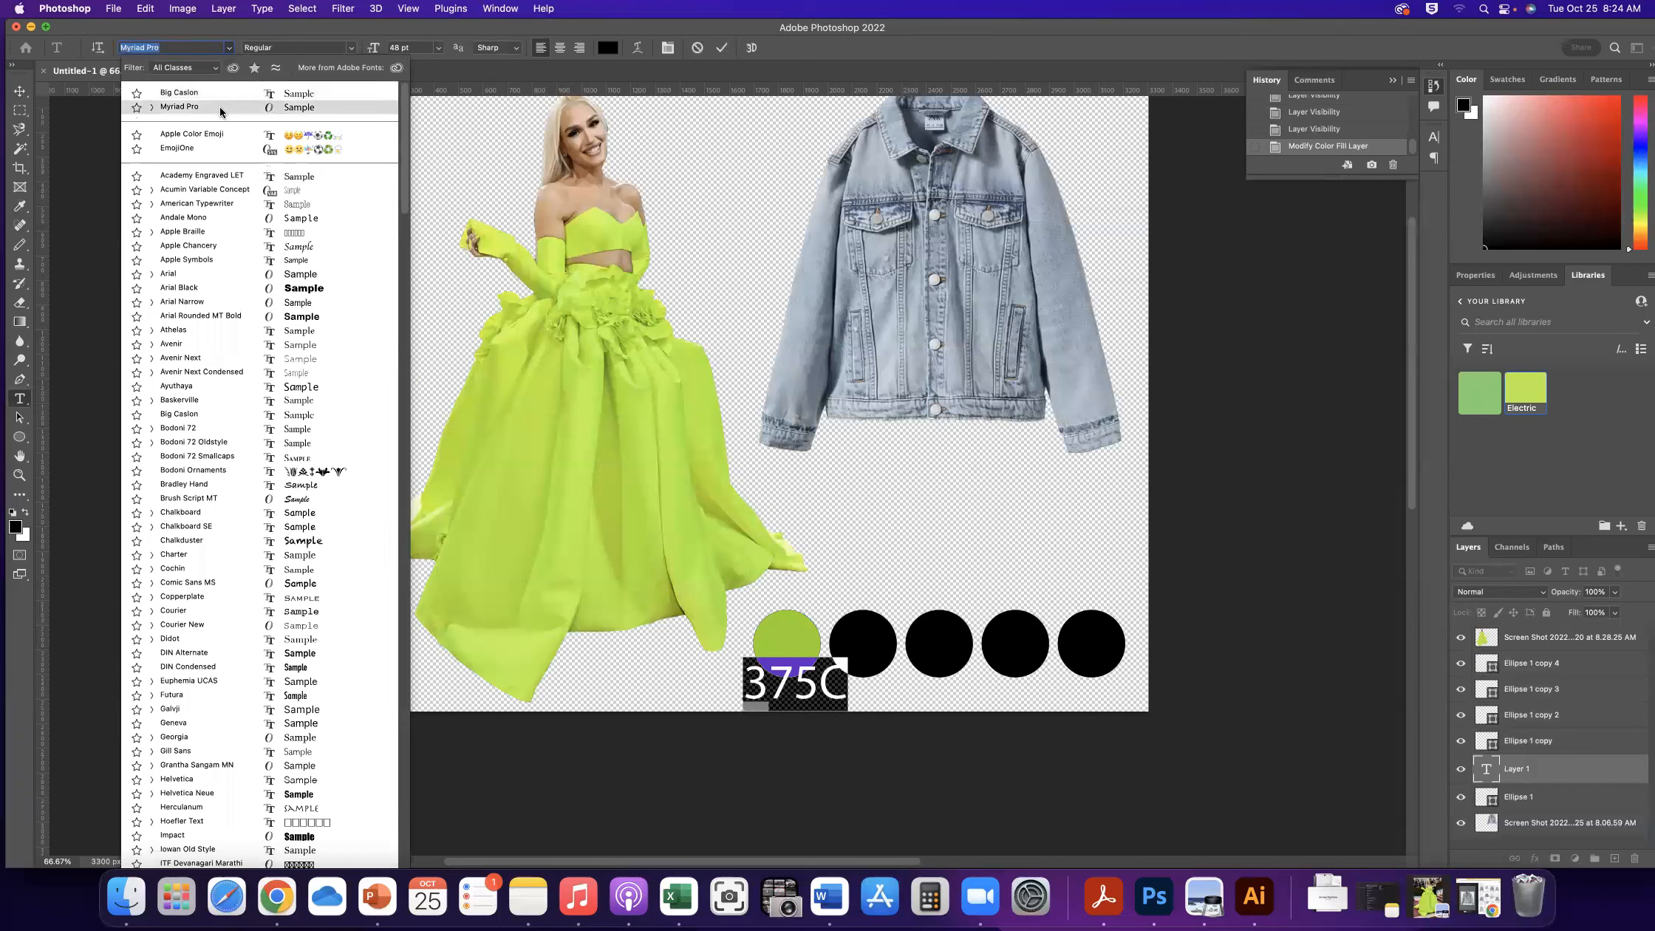
click(208, 148)
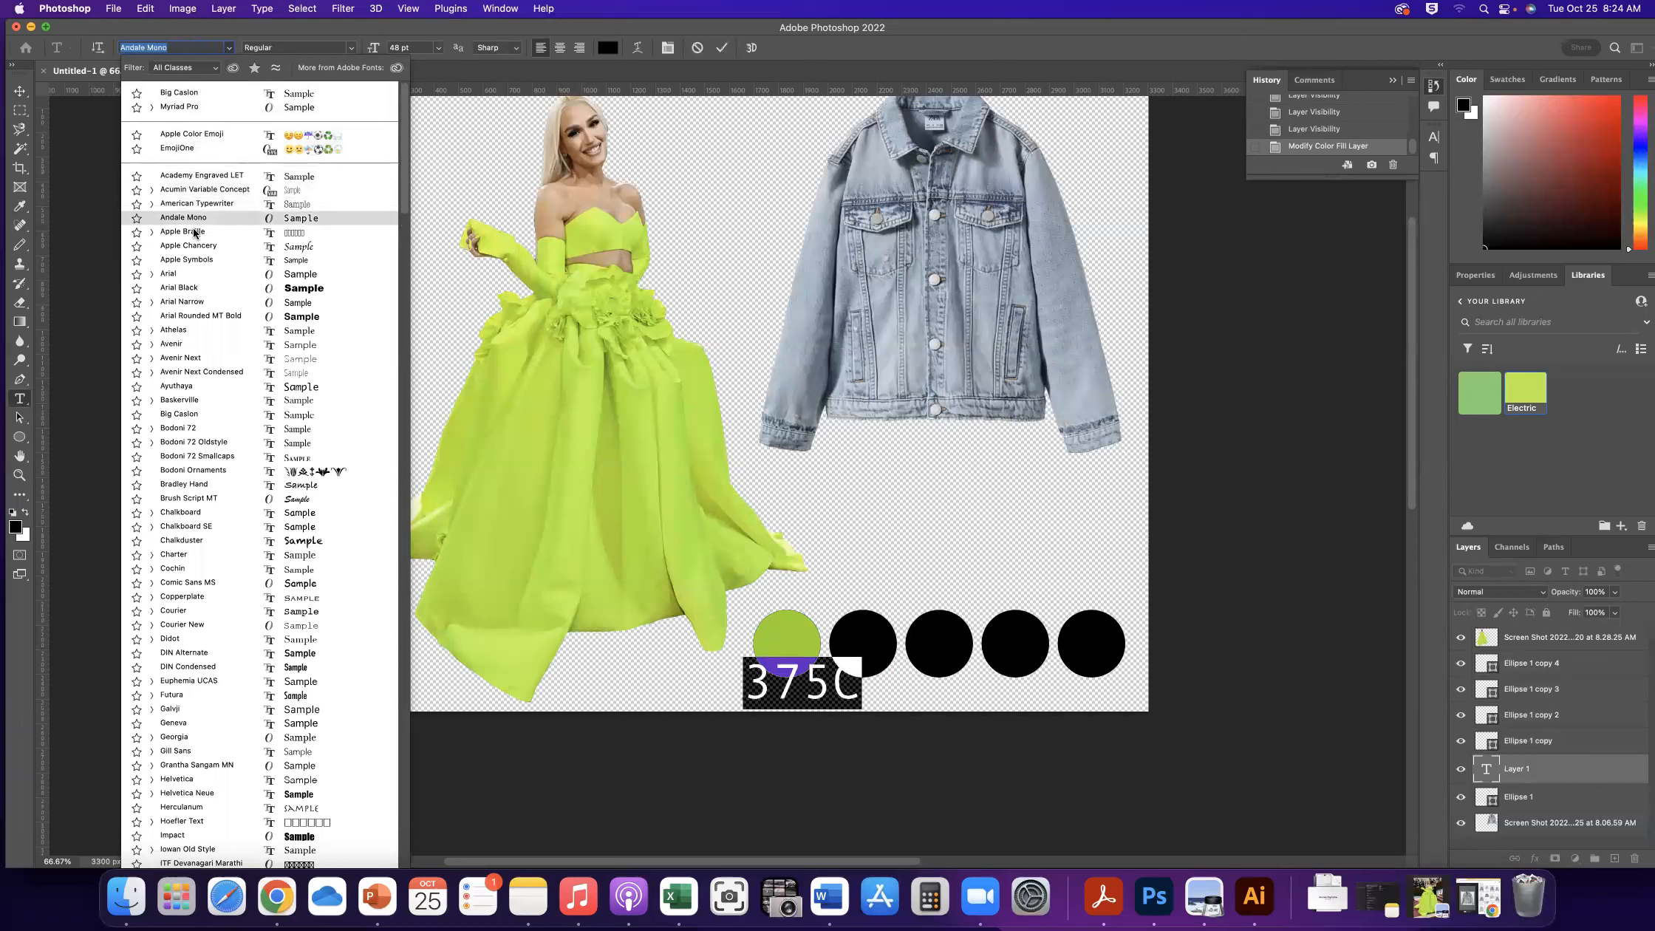
scroll(191, 246, down, 2)
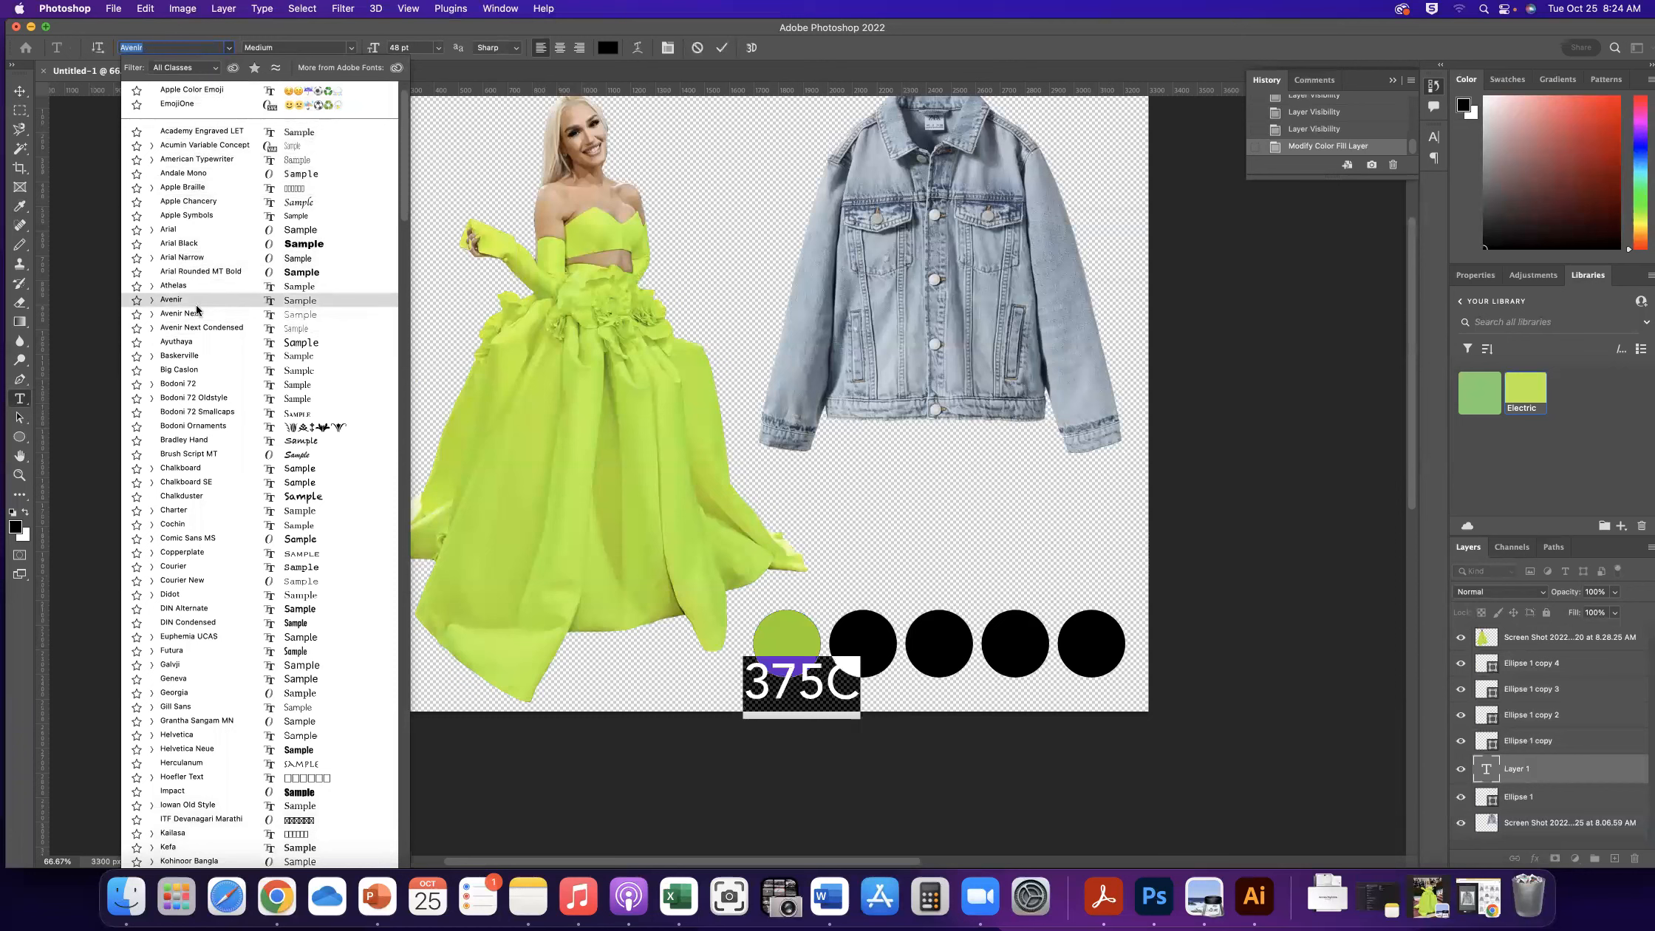
click(198, 306)
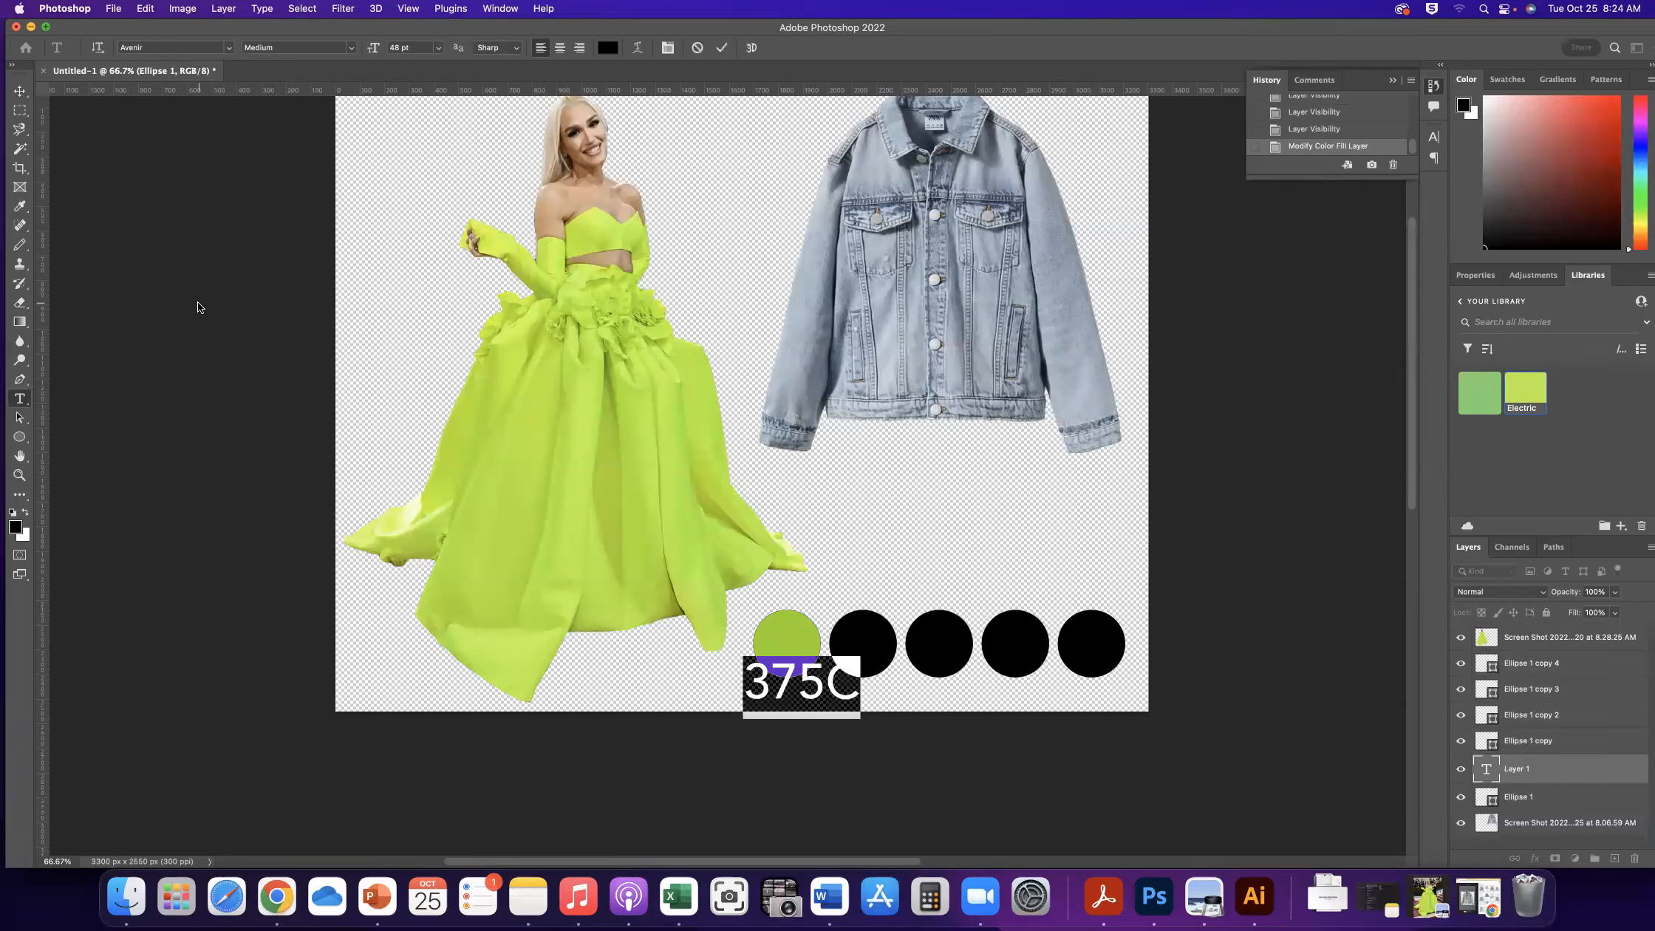
click(439, 47)
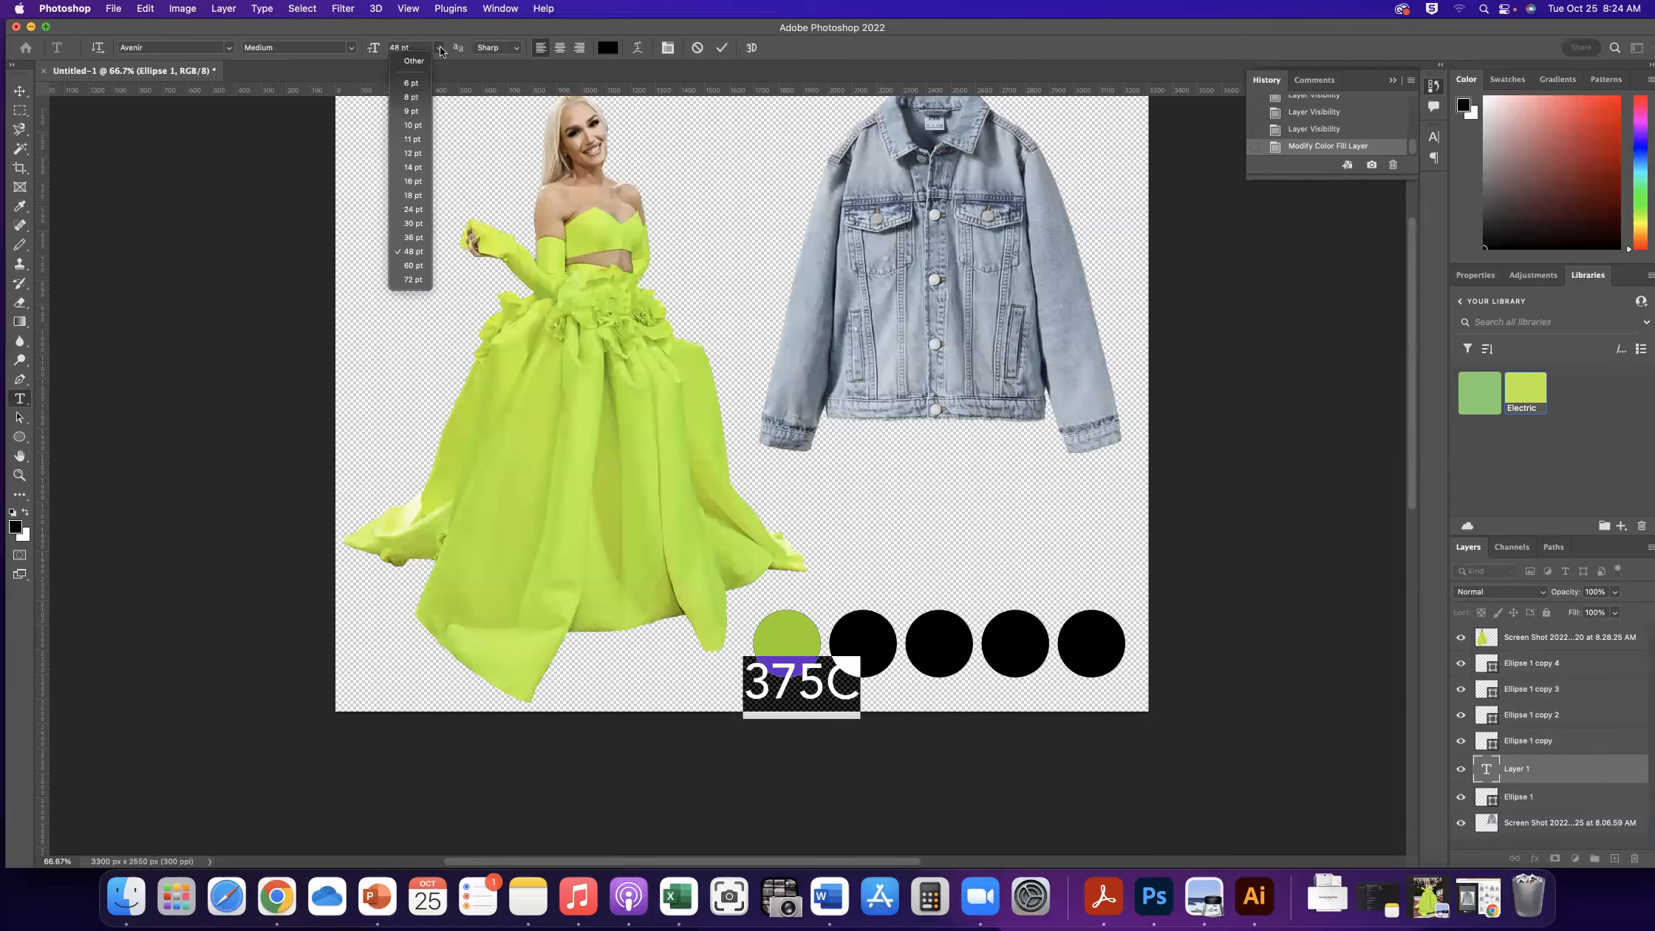
click(414, 154)
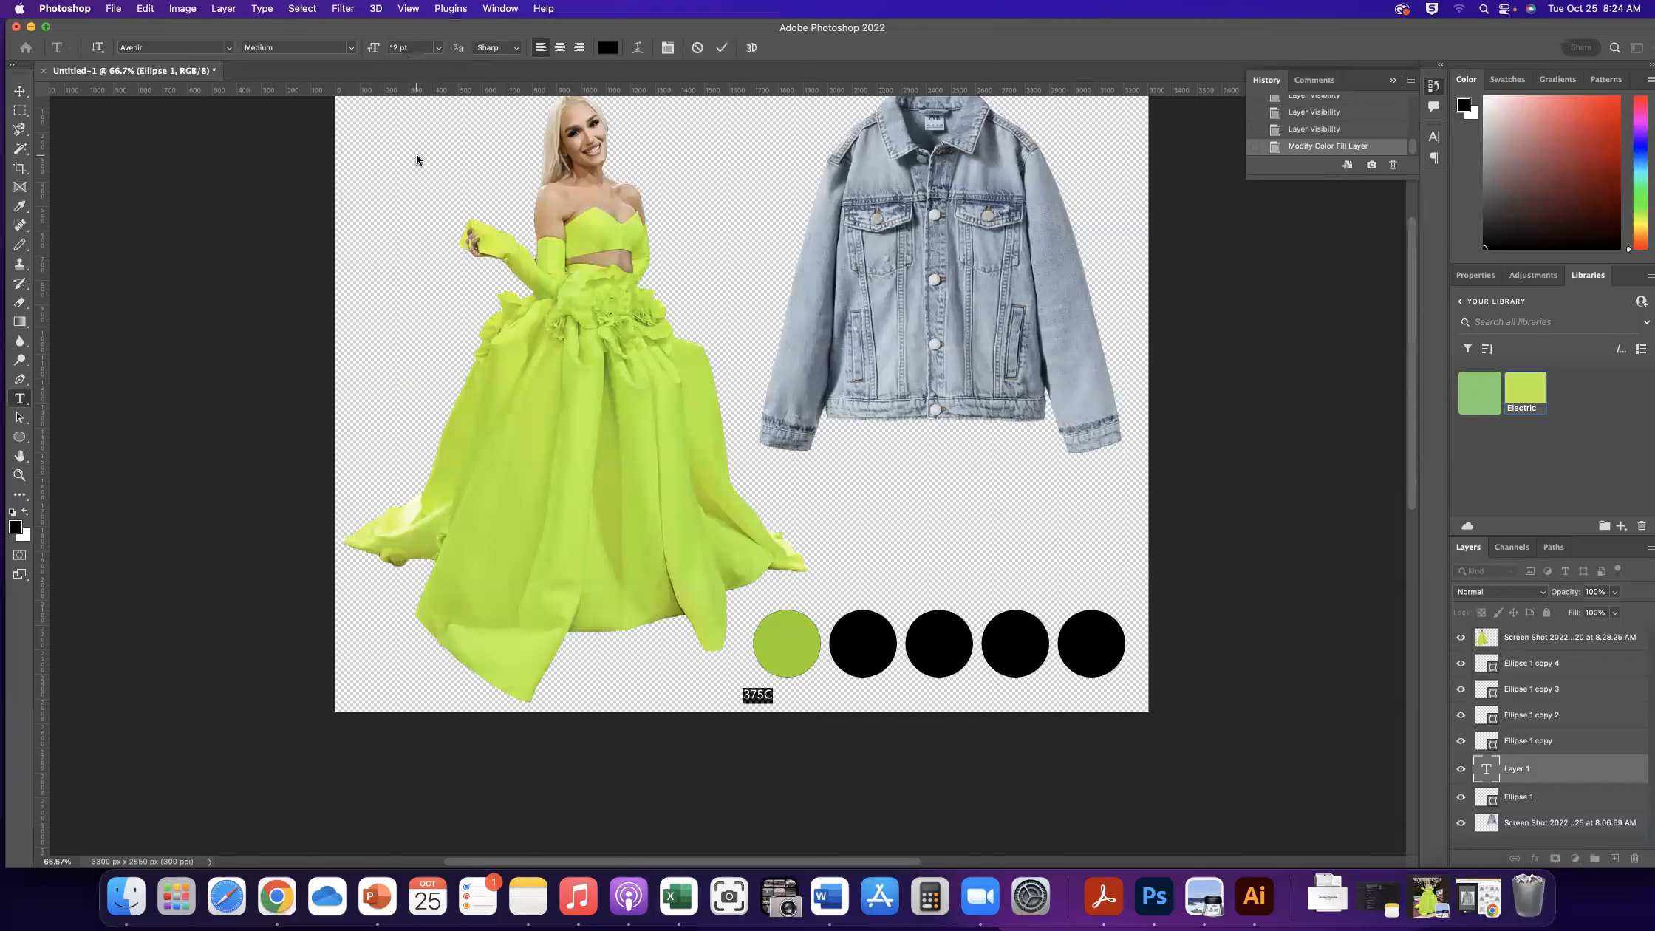
click(20, 90)
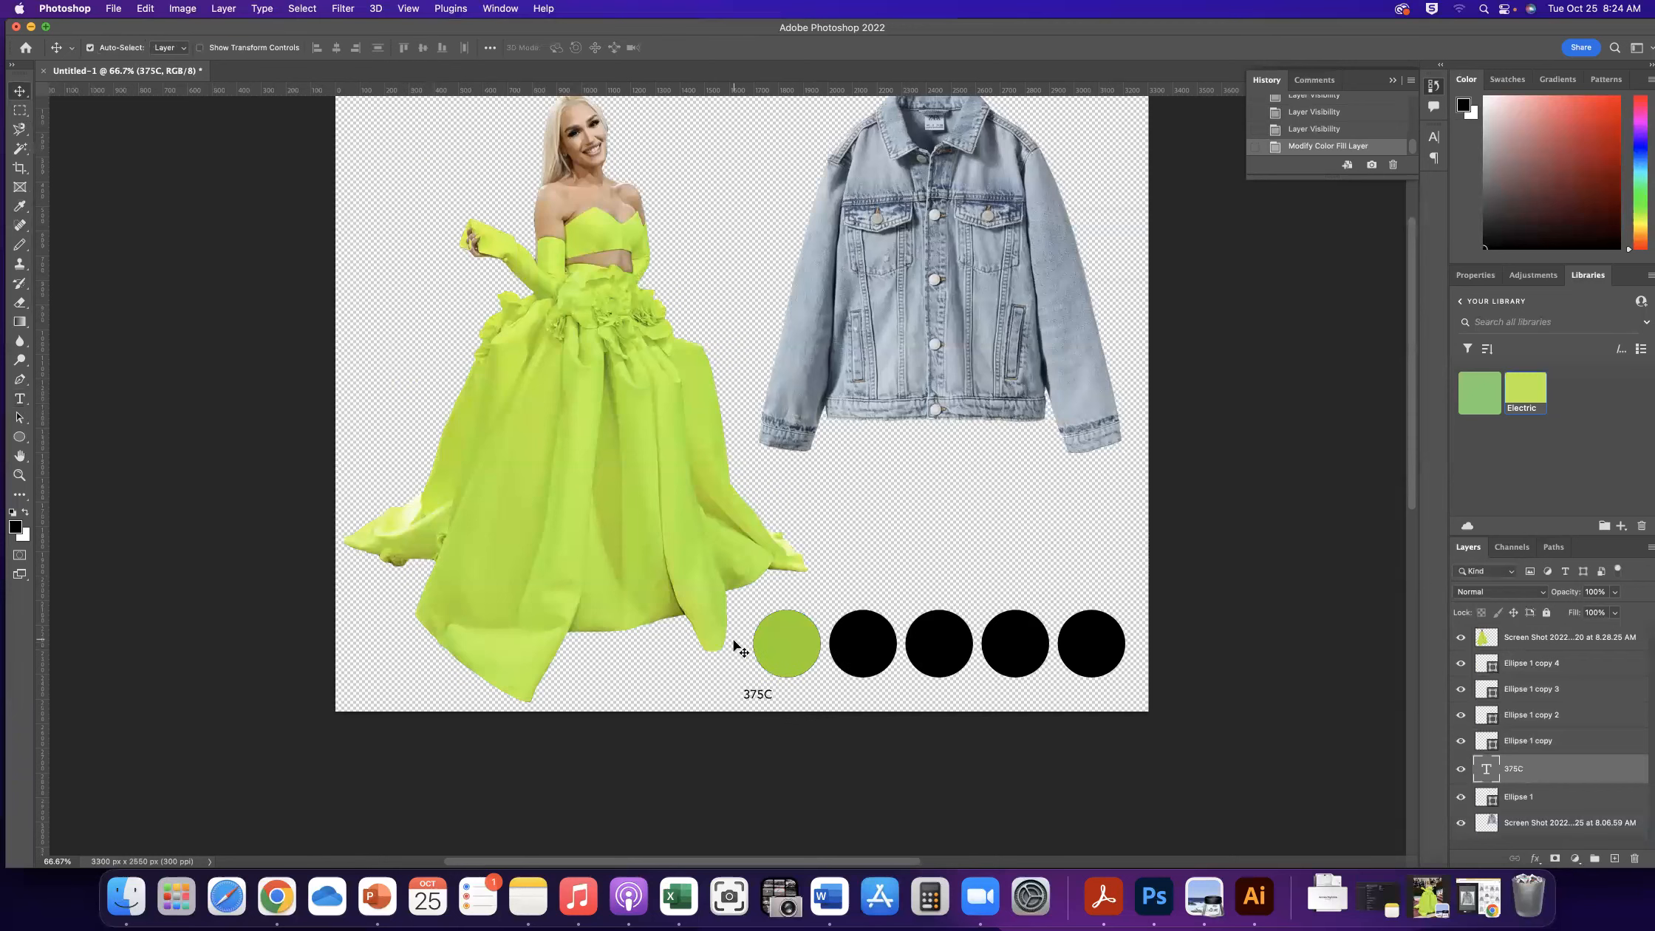
Centre the 375C label beneath the green circle and nudge it up closer to the circle
drag(757, 705, 798, 696)
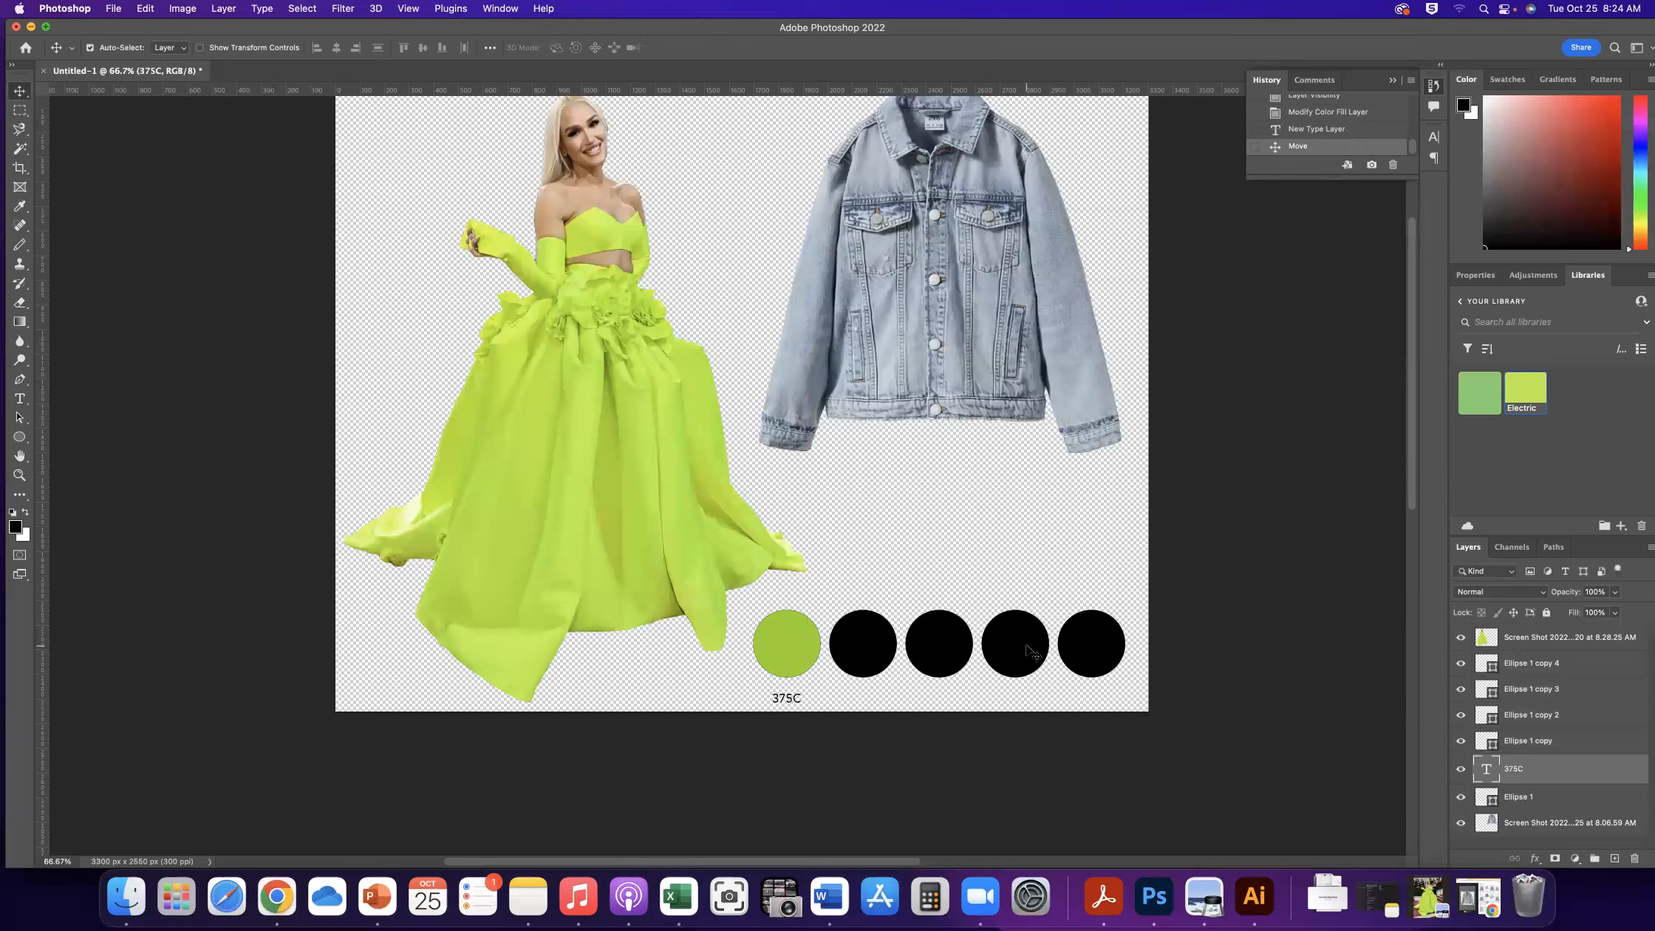
key(Up)
key(Up)
key(Up)
key(Up)
key(Up)
key(Up)
key(Up)
key(Up)
key(Up)
key(Up)
key(Up)
key(Up)
key(Up)
key(Up)
key(Up)
key(Up)
Sample a mid denim blue from the jacket for the second circle and apply its PANTONE+ Solid Coated match, PANTONE 7544 C
click(1461, 741)
click(1460, 741)
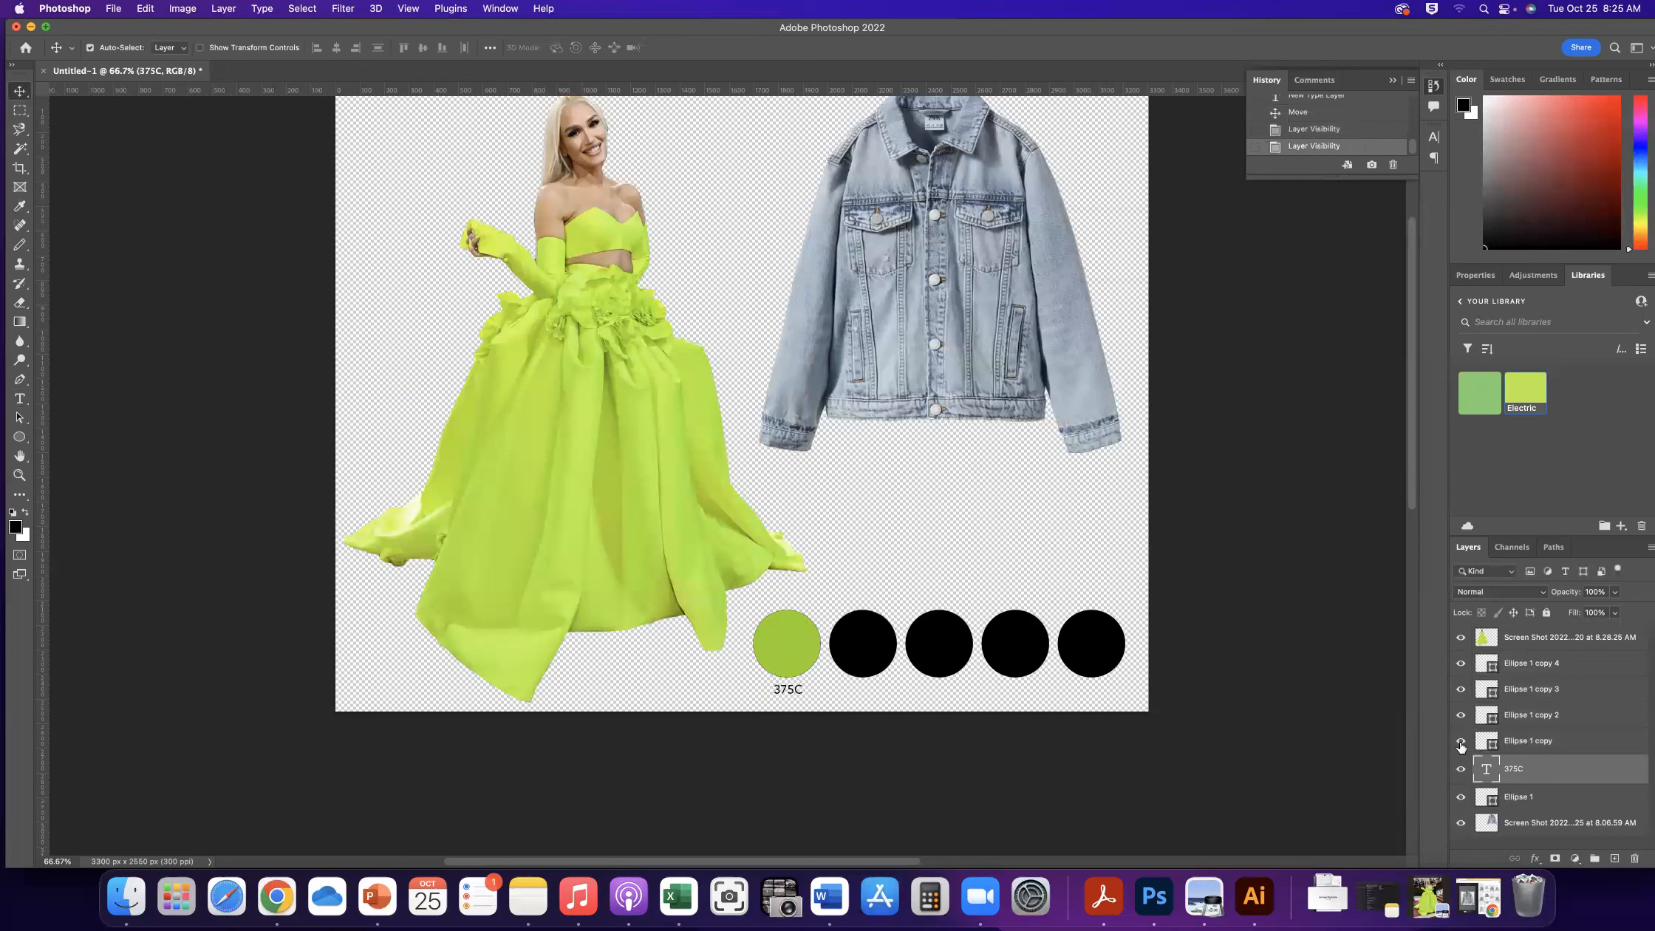
click(1528, 742)
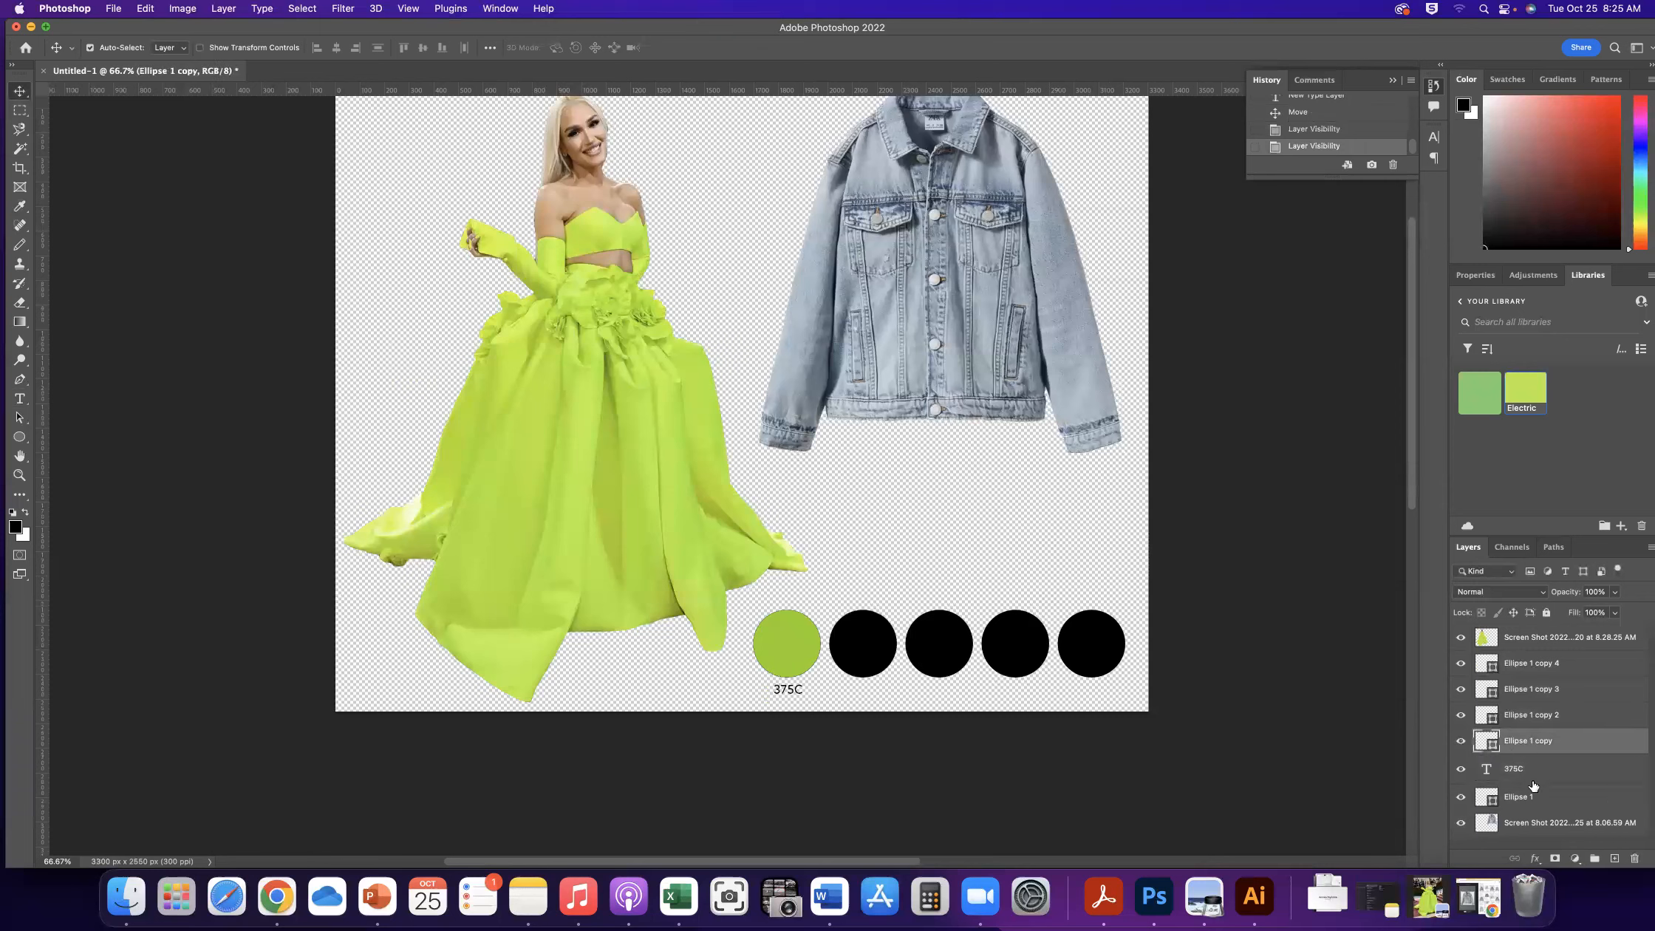
double_click(1493, 743)
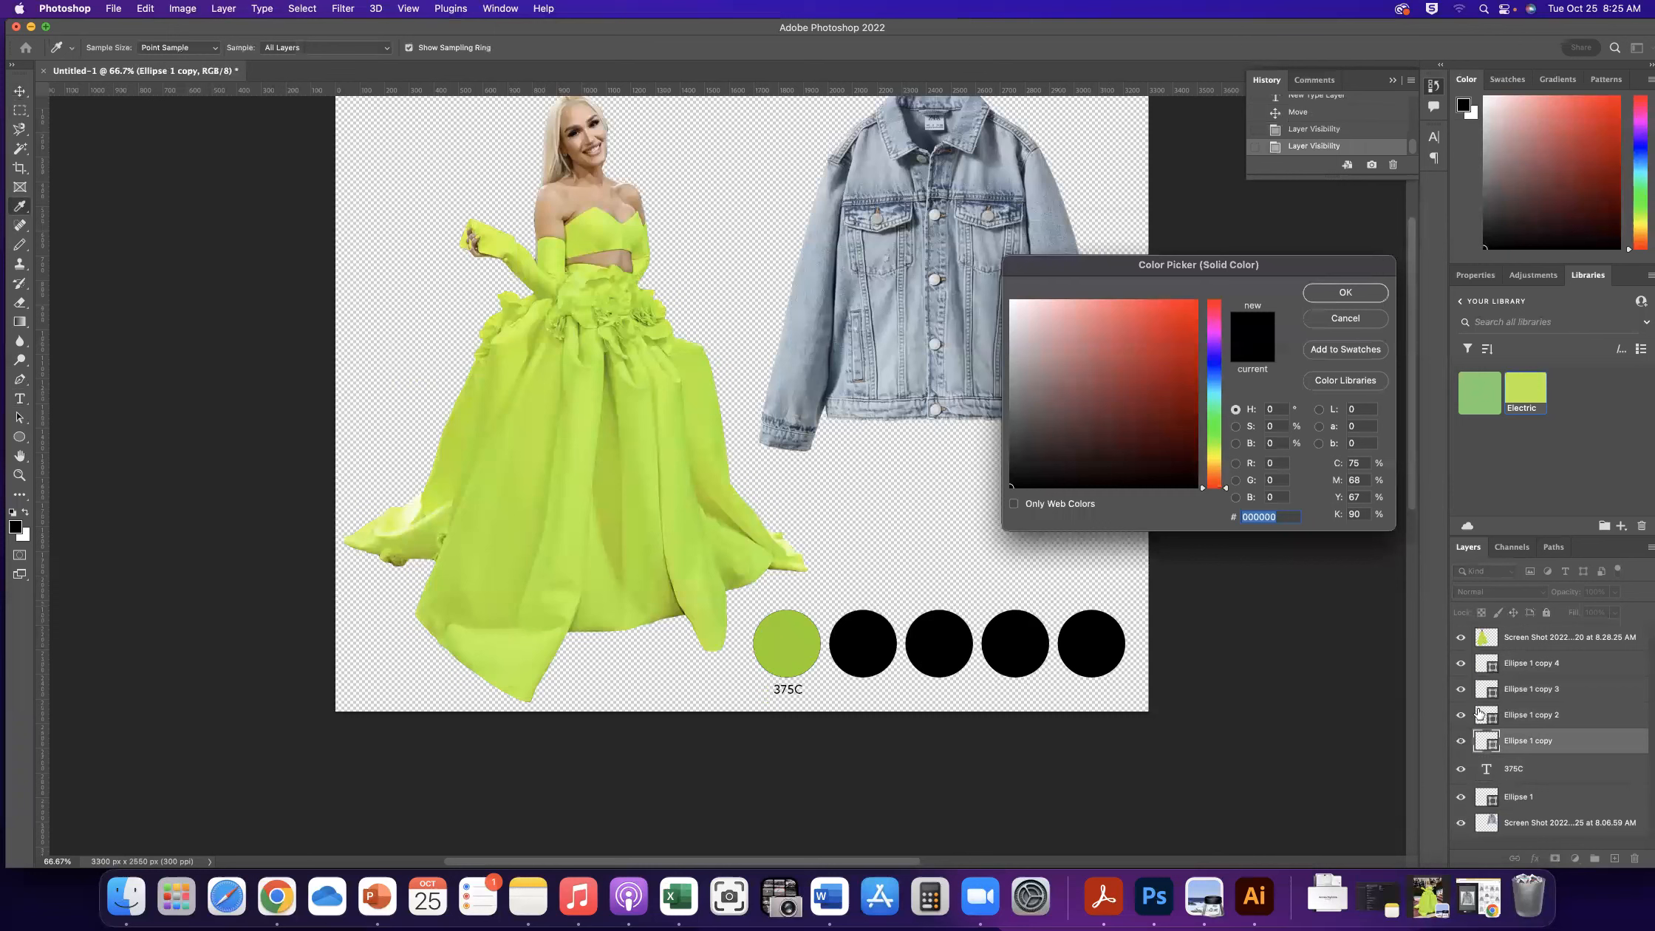
drag(829, 310, 848, 282)
click(888, 296)
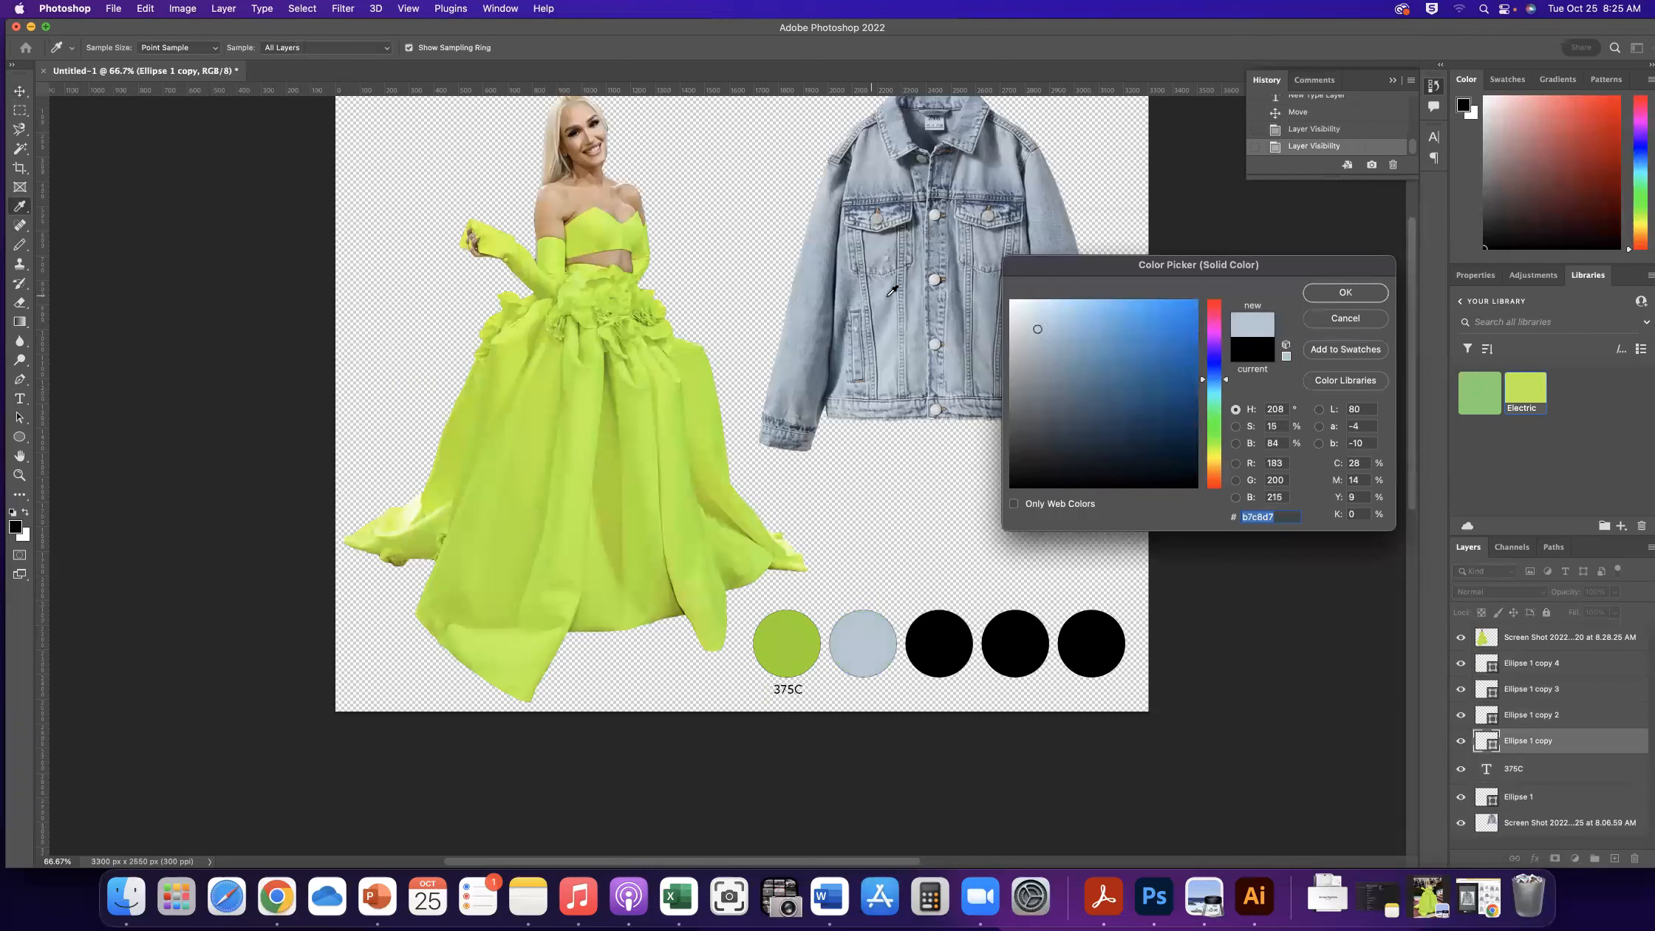
click(930, 310)
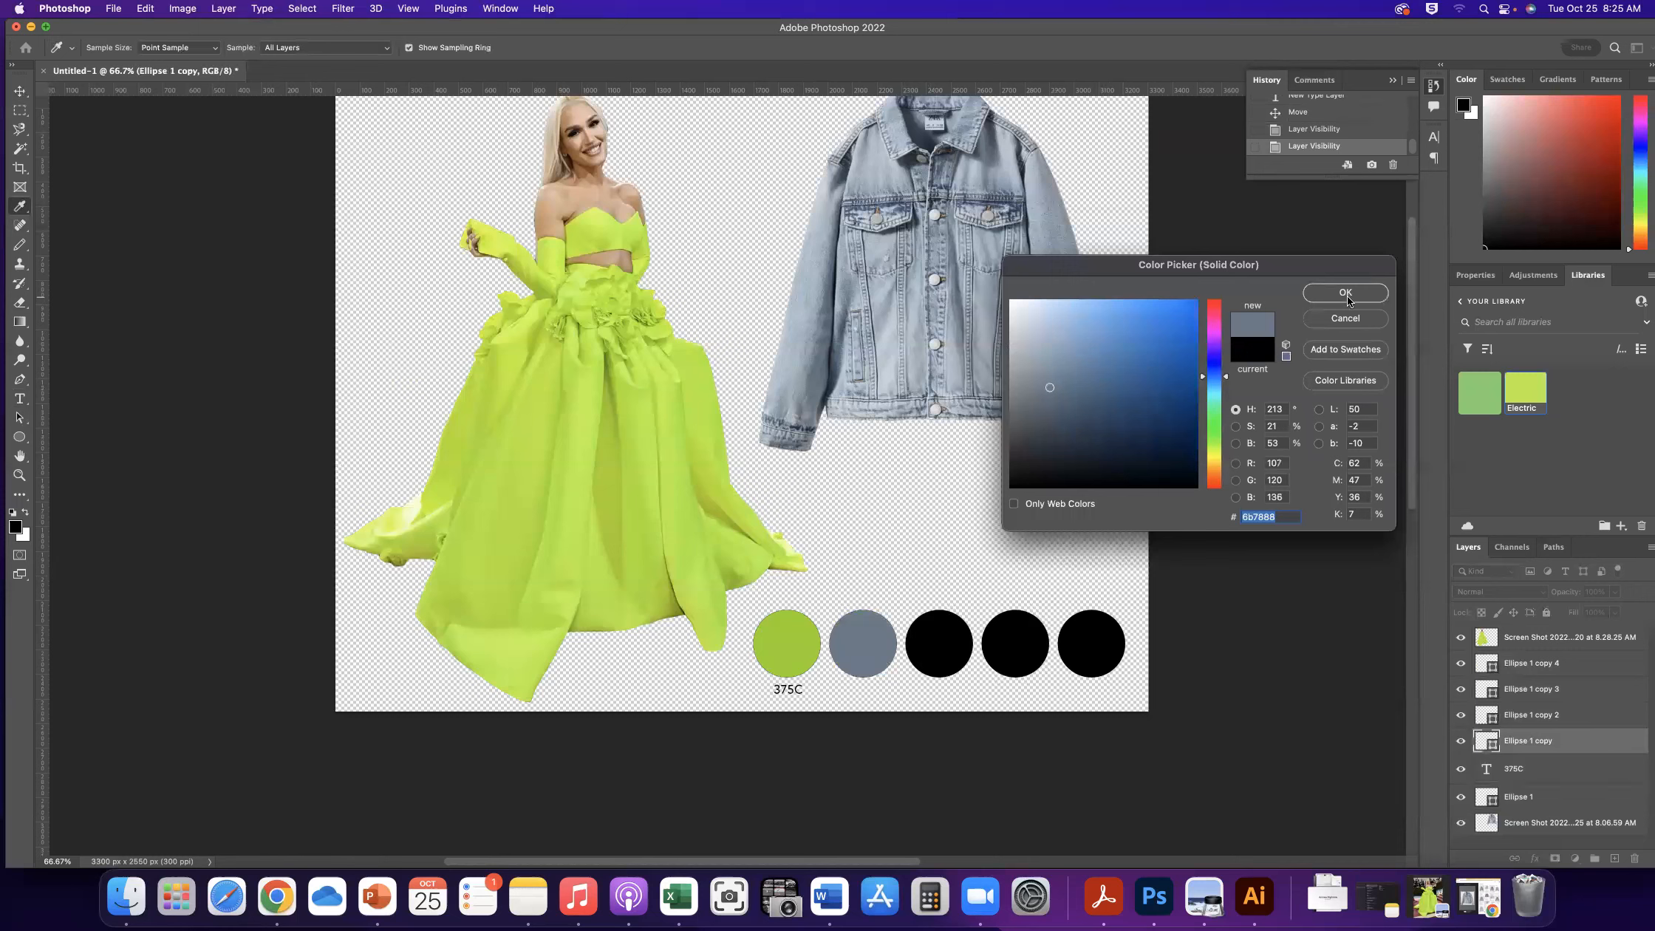
click(1352, 381)
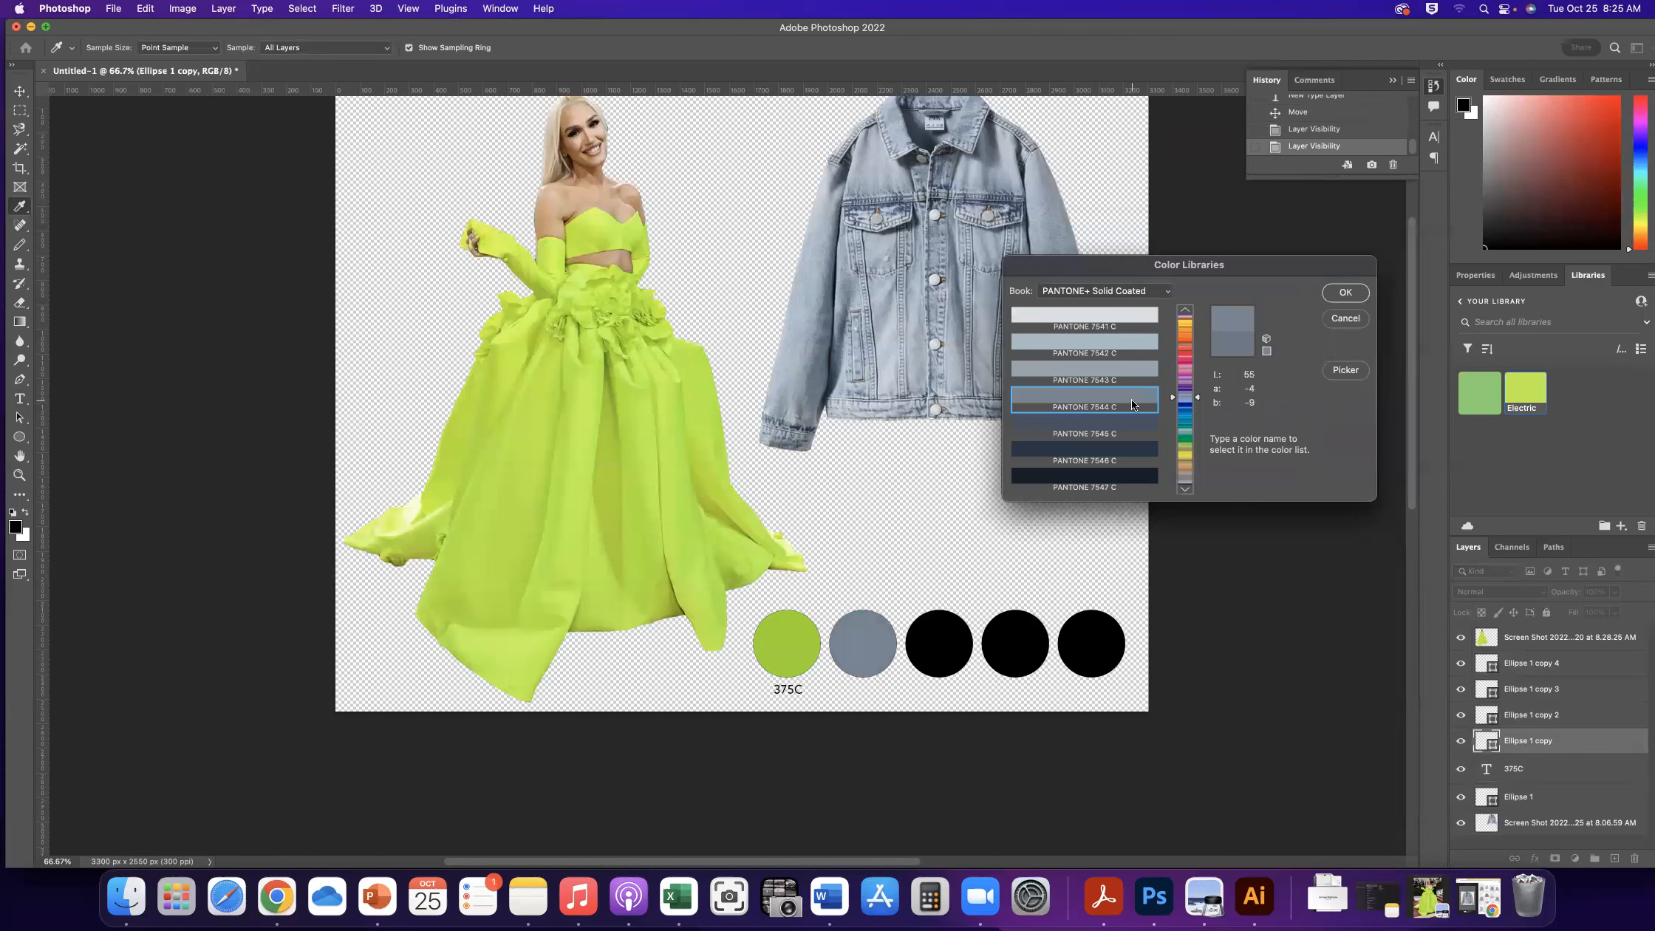
click(1345, 293)
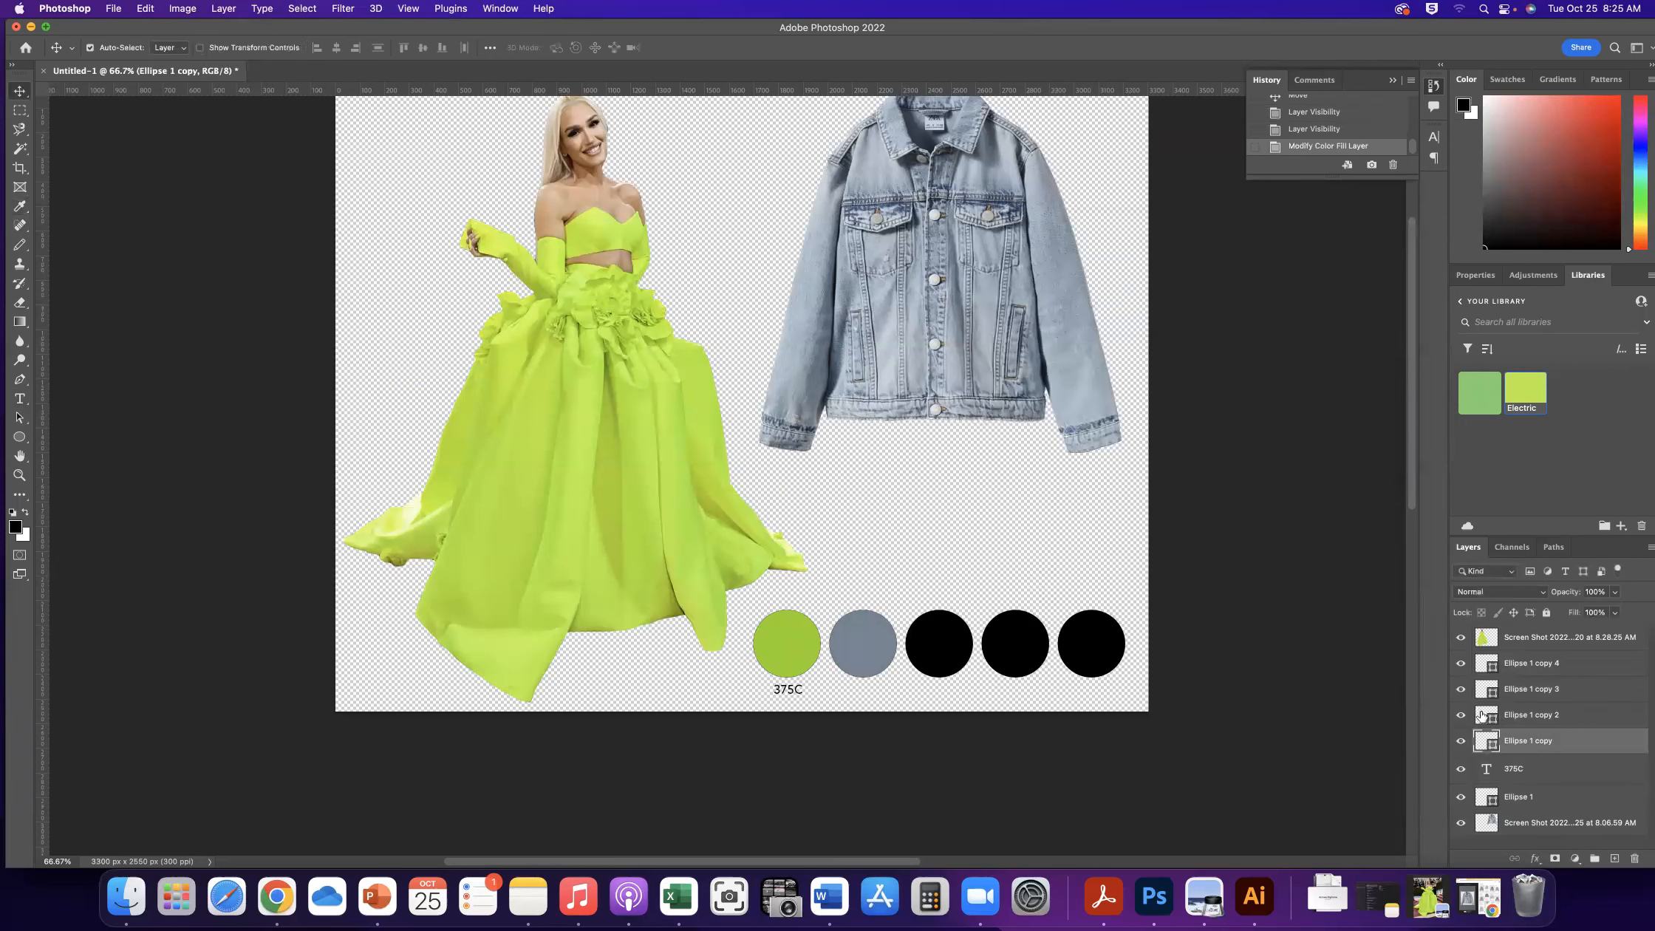
Fill the third circle with the pale grey #cdcfc5 sampled from a jacket button
click(1531, 715)
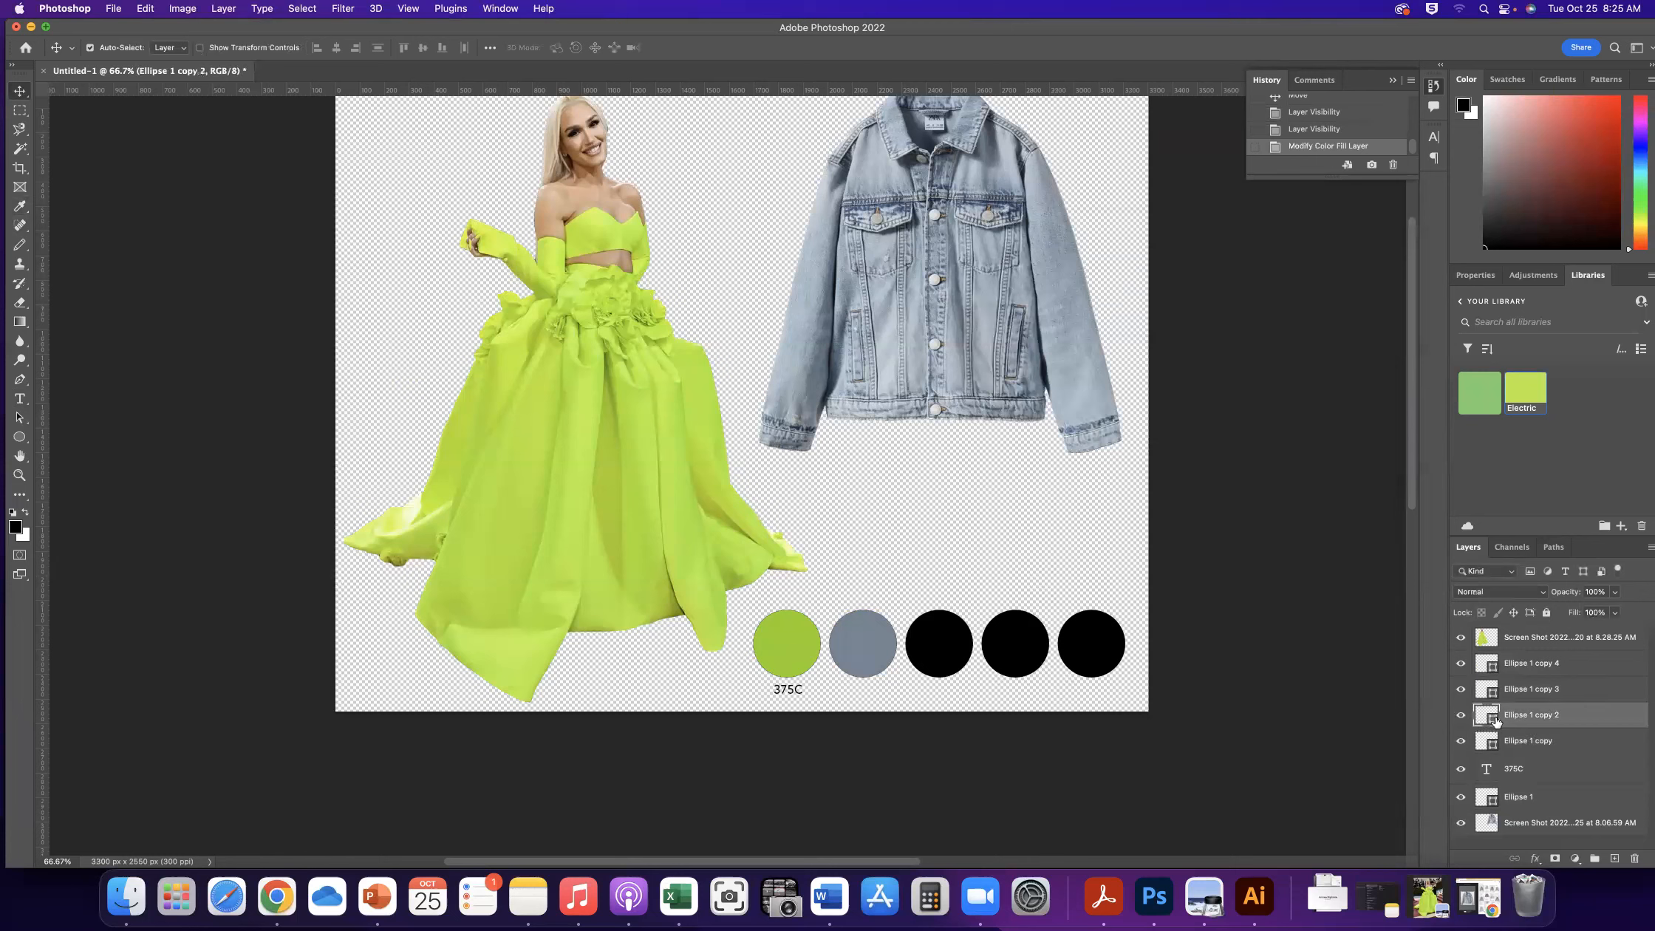
double_click(1489, 715)
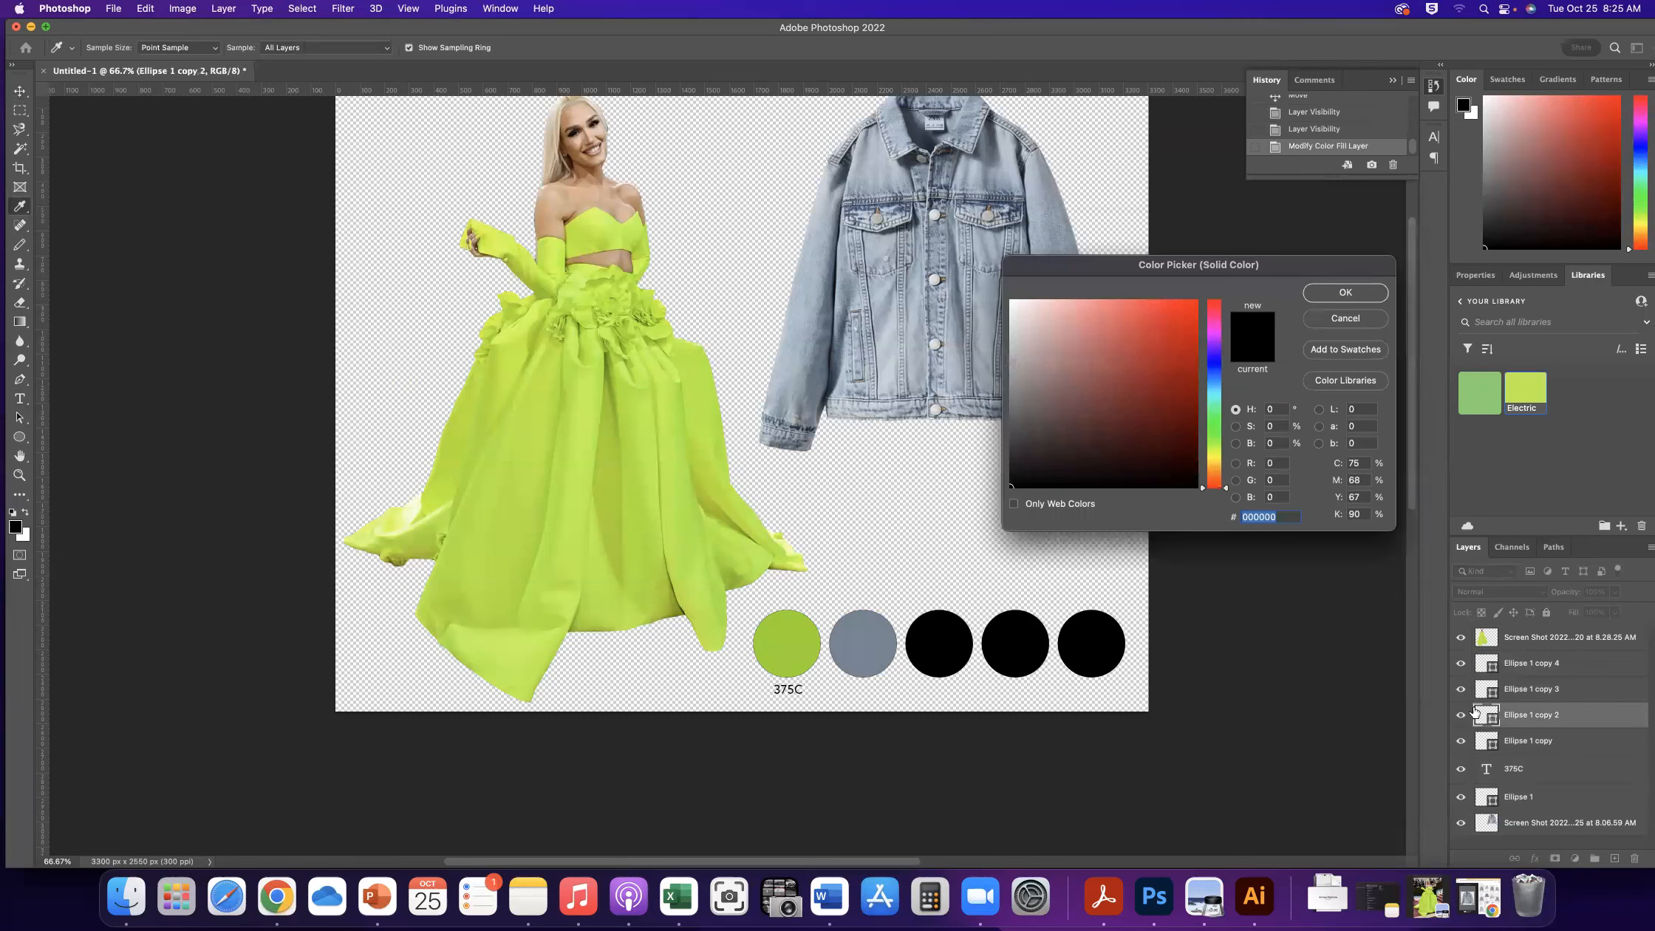
click(934, 345)
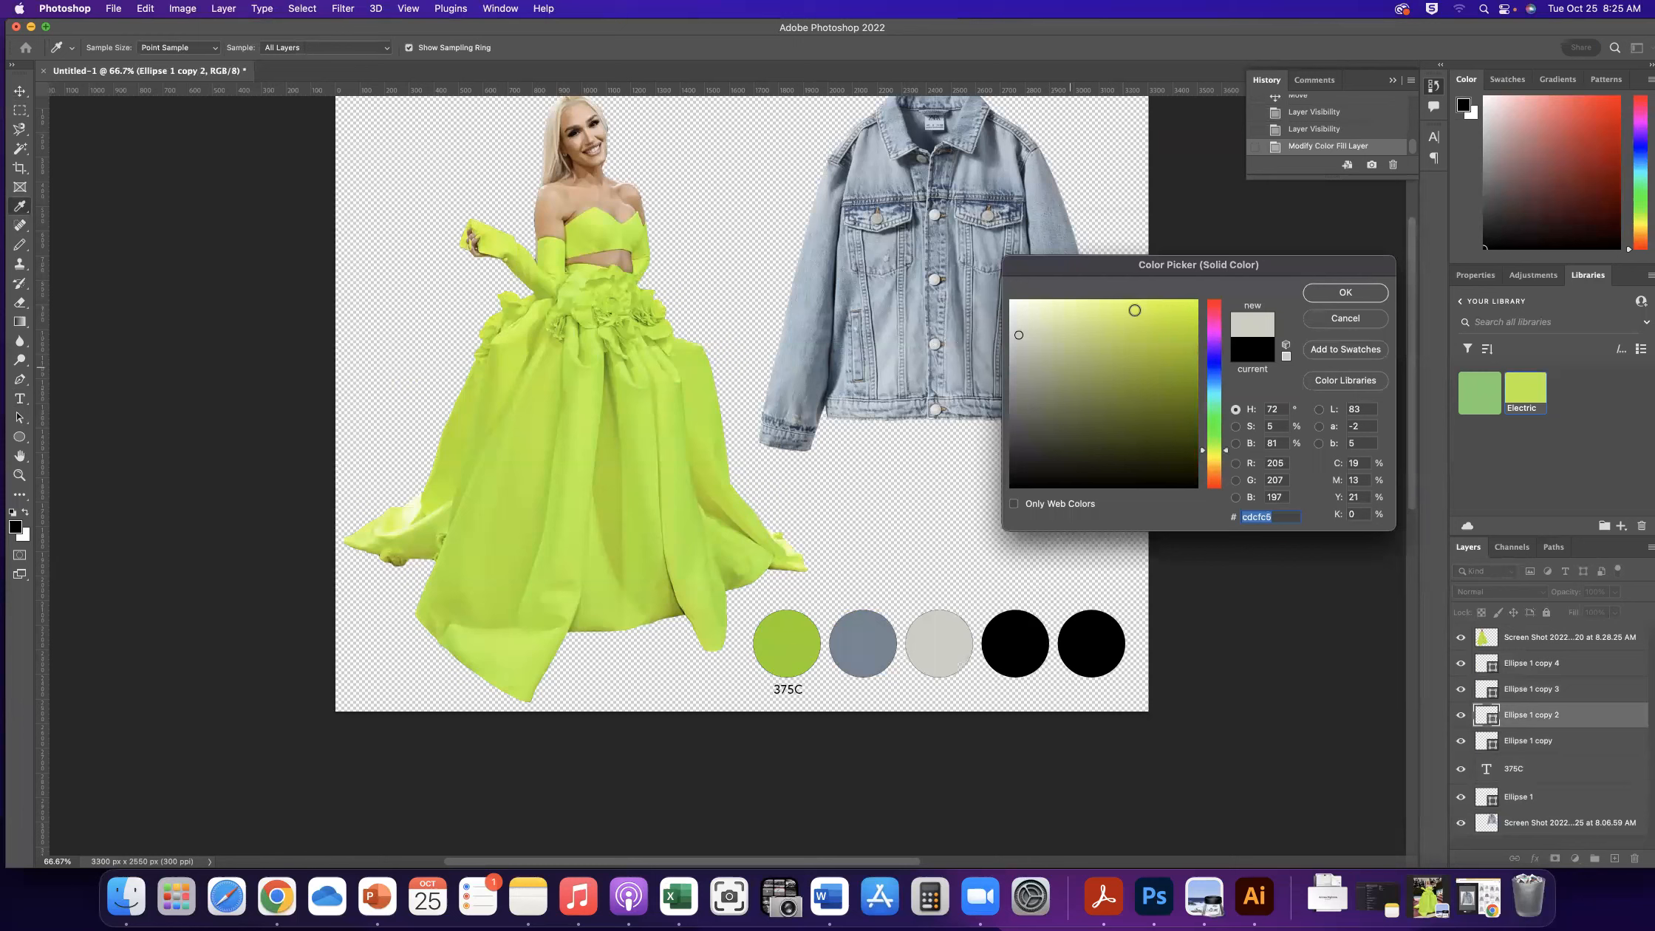
click(1346, 293)
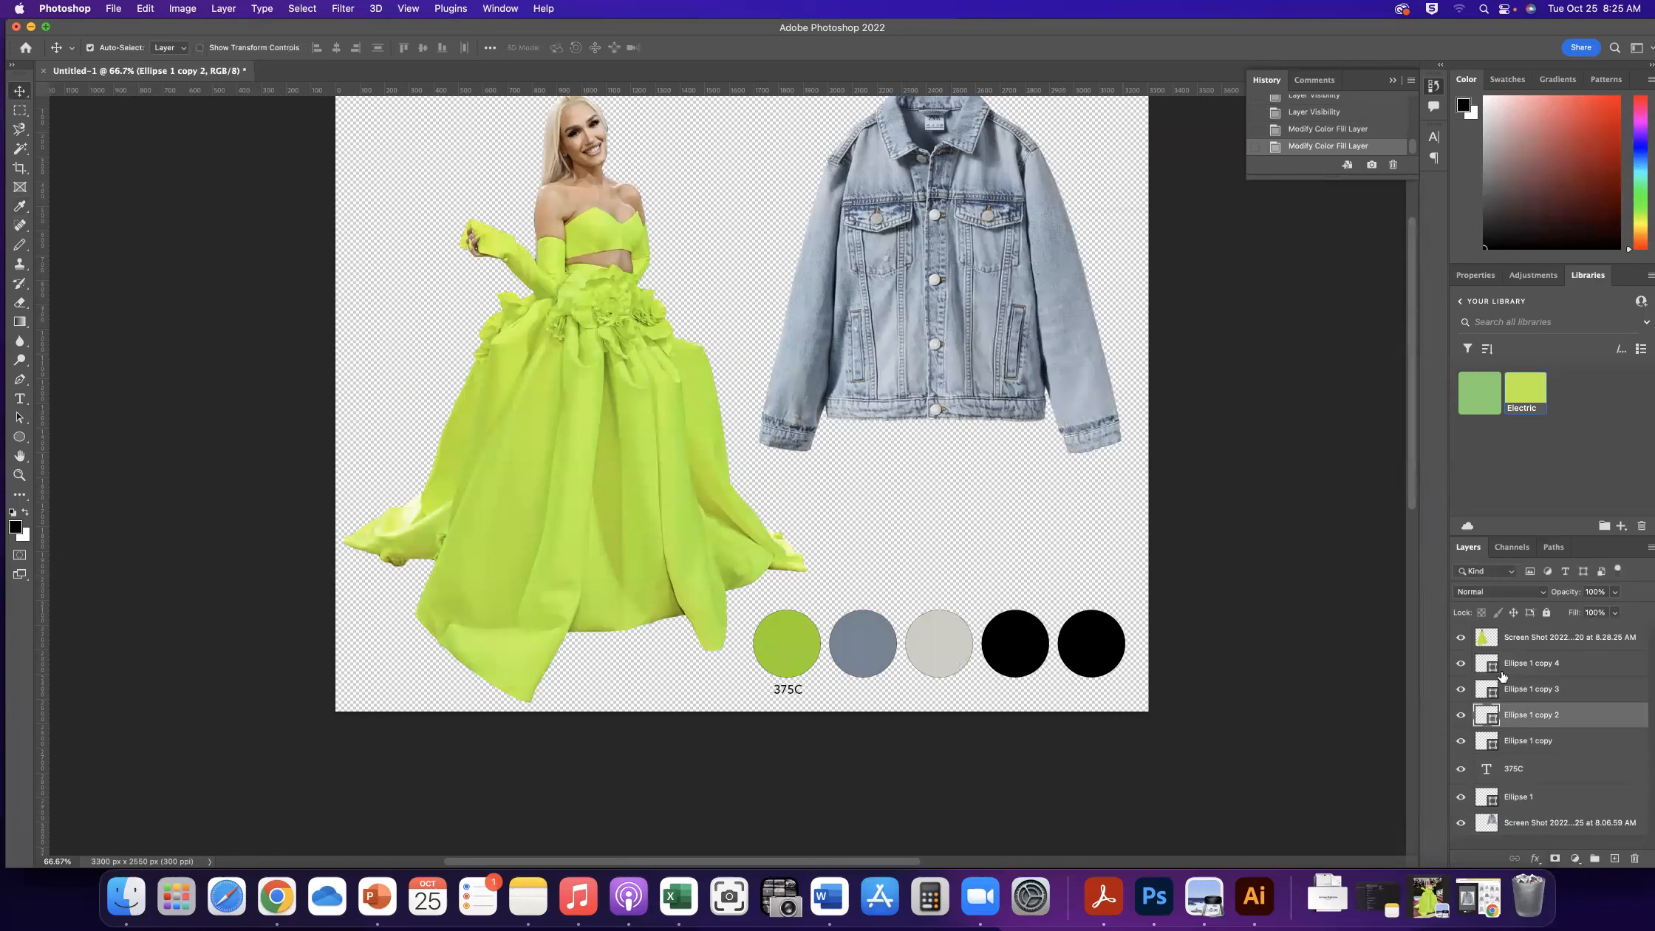
Match the third circle's fill in the PANTONE+ Solid Coated color library and apply PANTONE 7527 C
click(1494, 693)
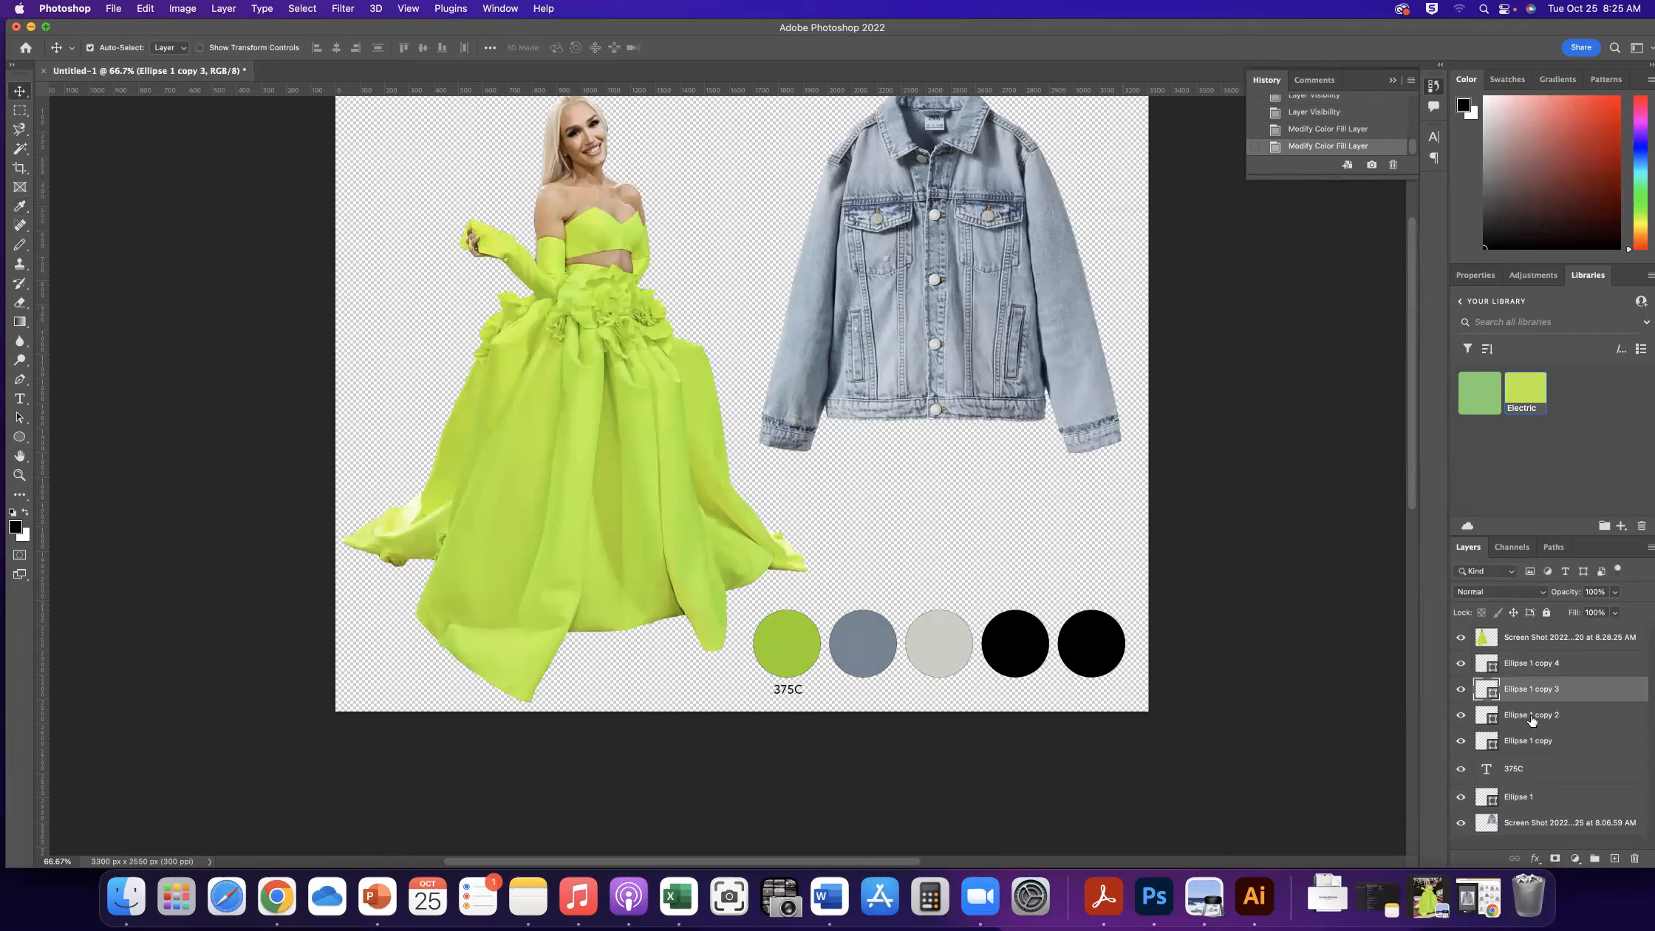
click(1530, 721)
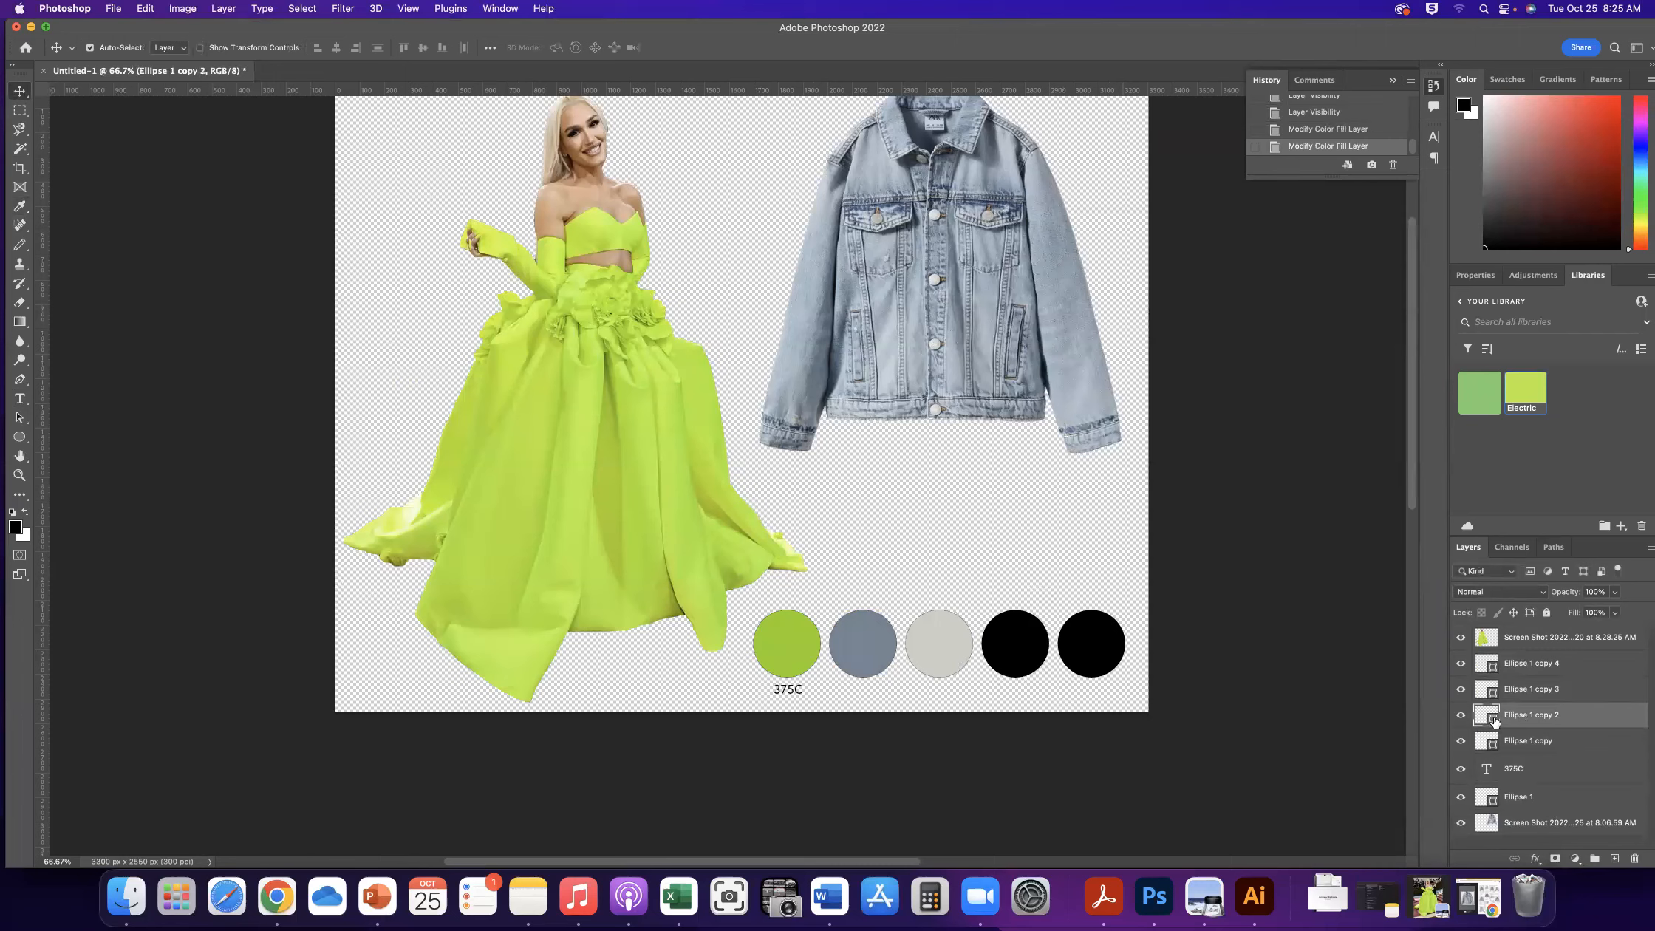
double_click(1491, 716)
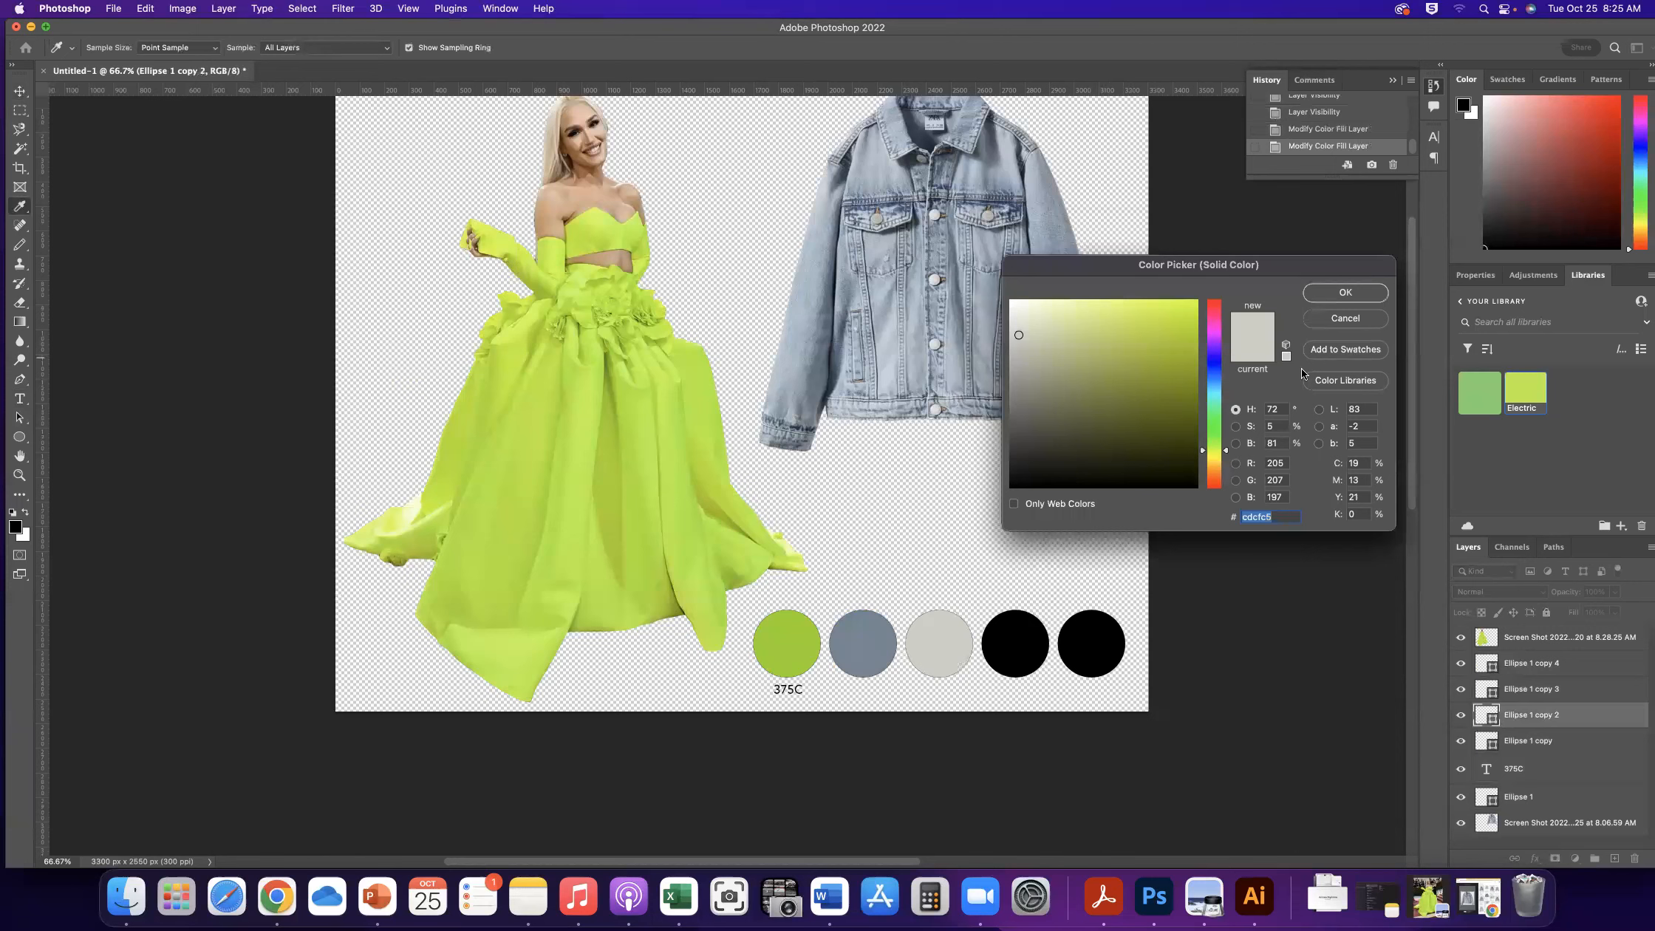
click(1355, 380)
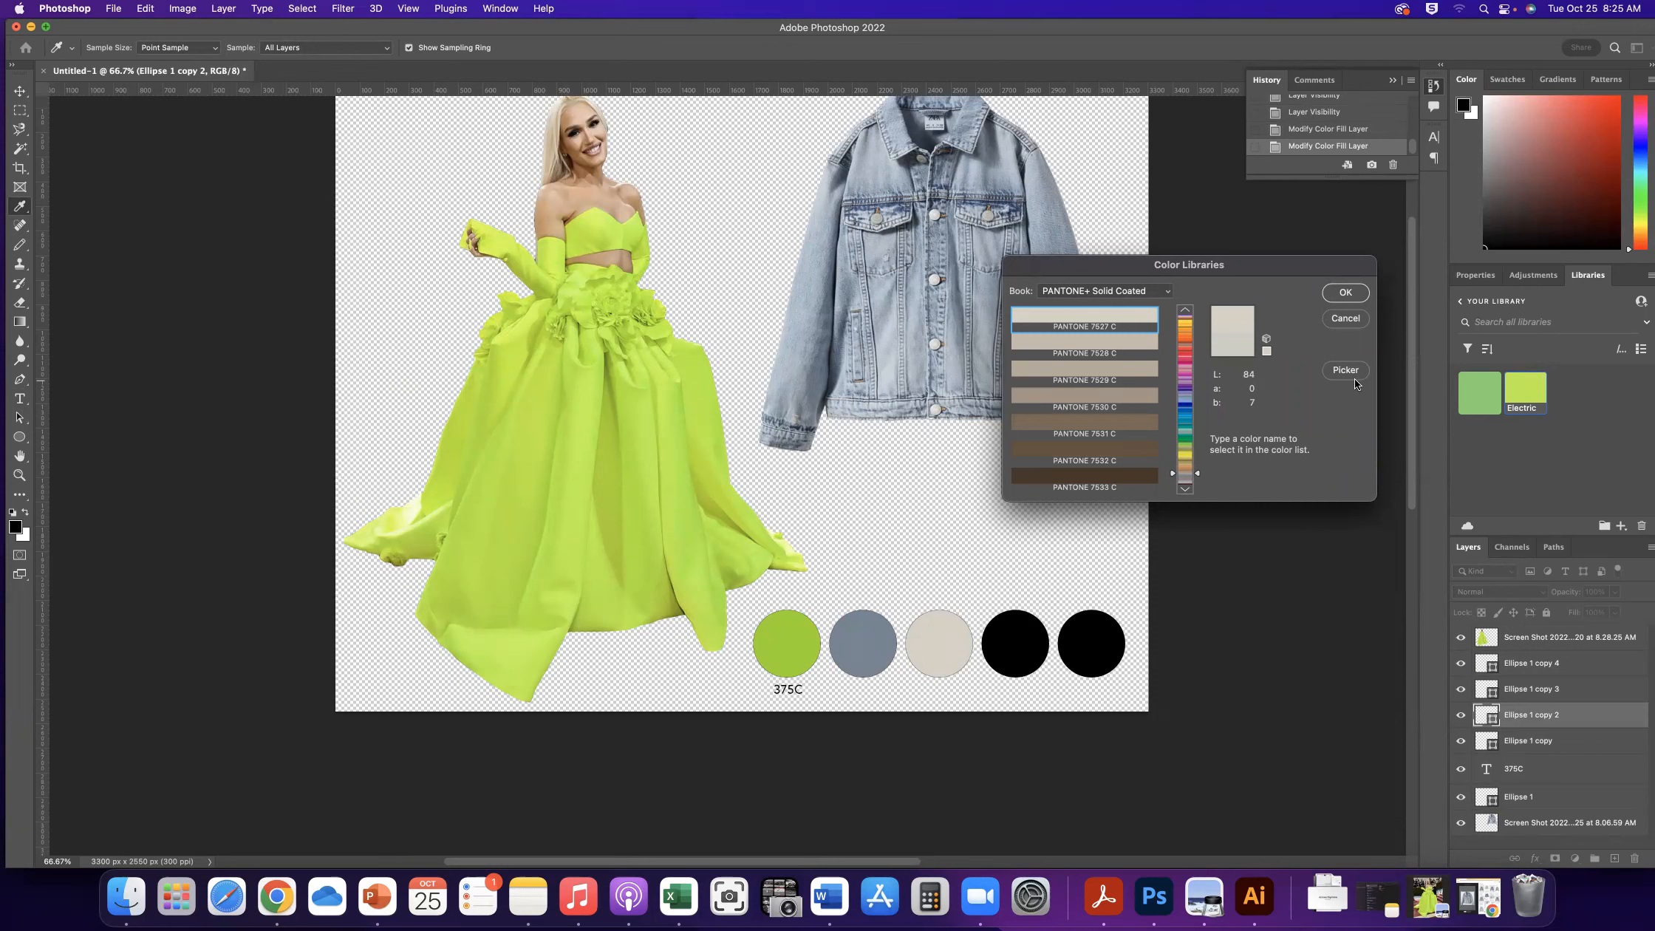
click(1345, 293)
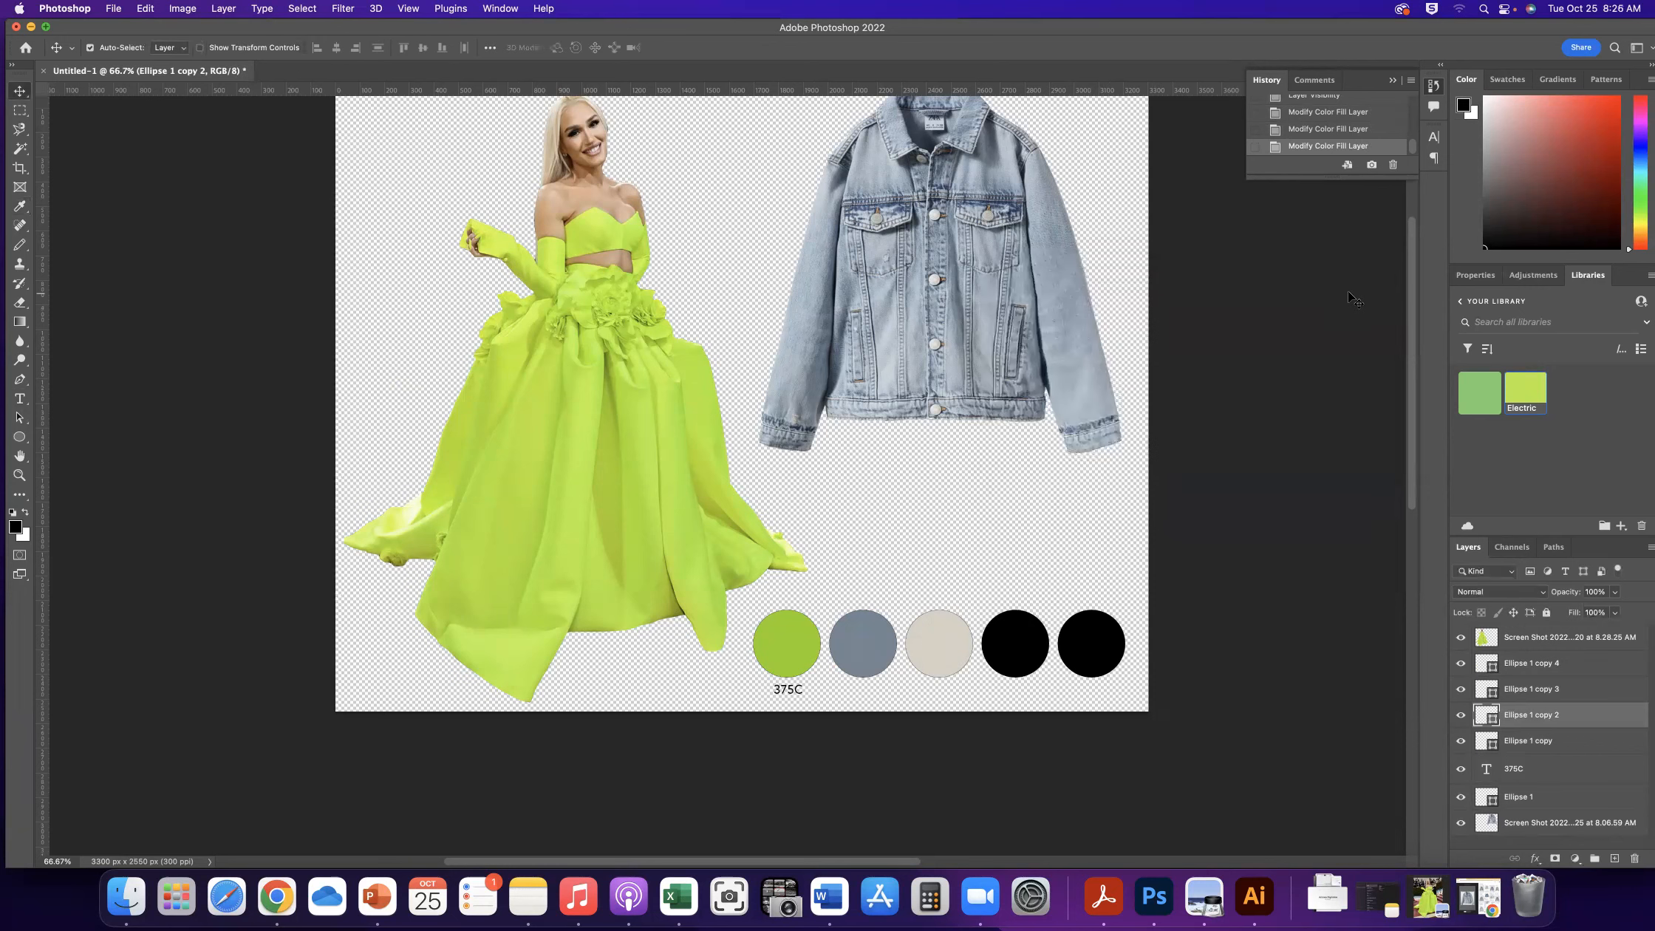
Sample the light denim blue #c5d1db from the jacket near its collar as the fourth circle's fill
click(1493, 694)
double_click(1492, 695)
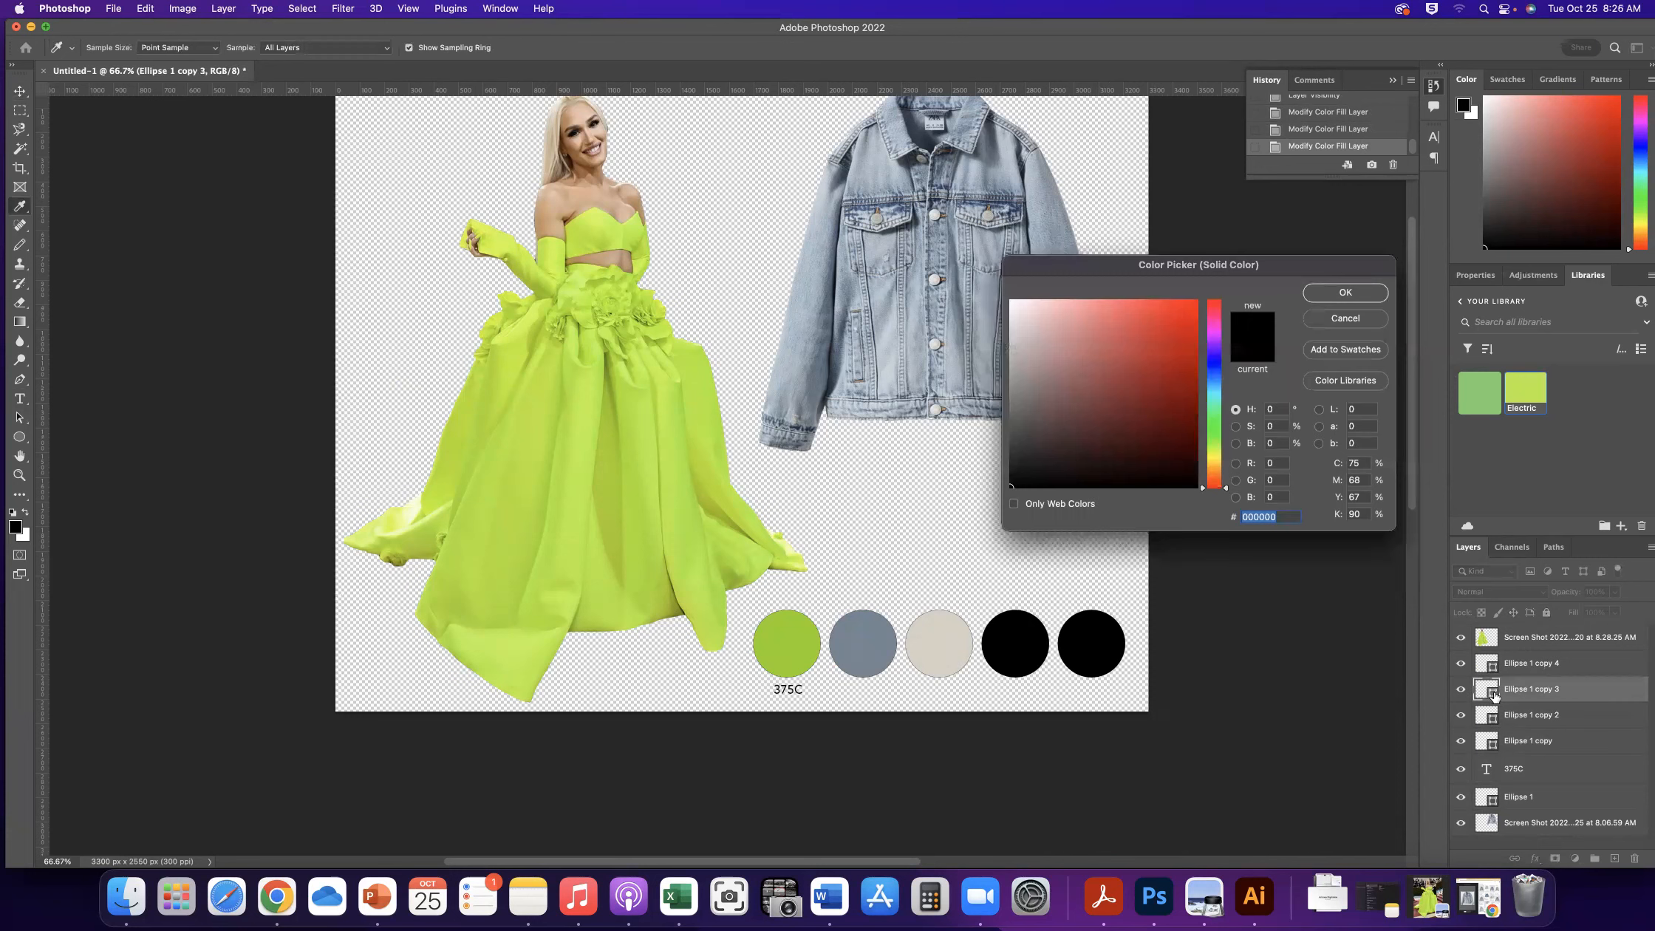
click(877, 209)
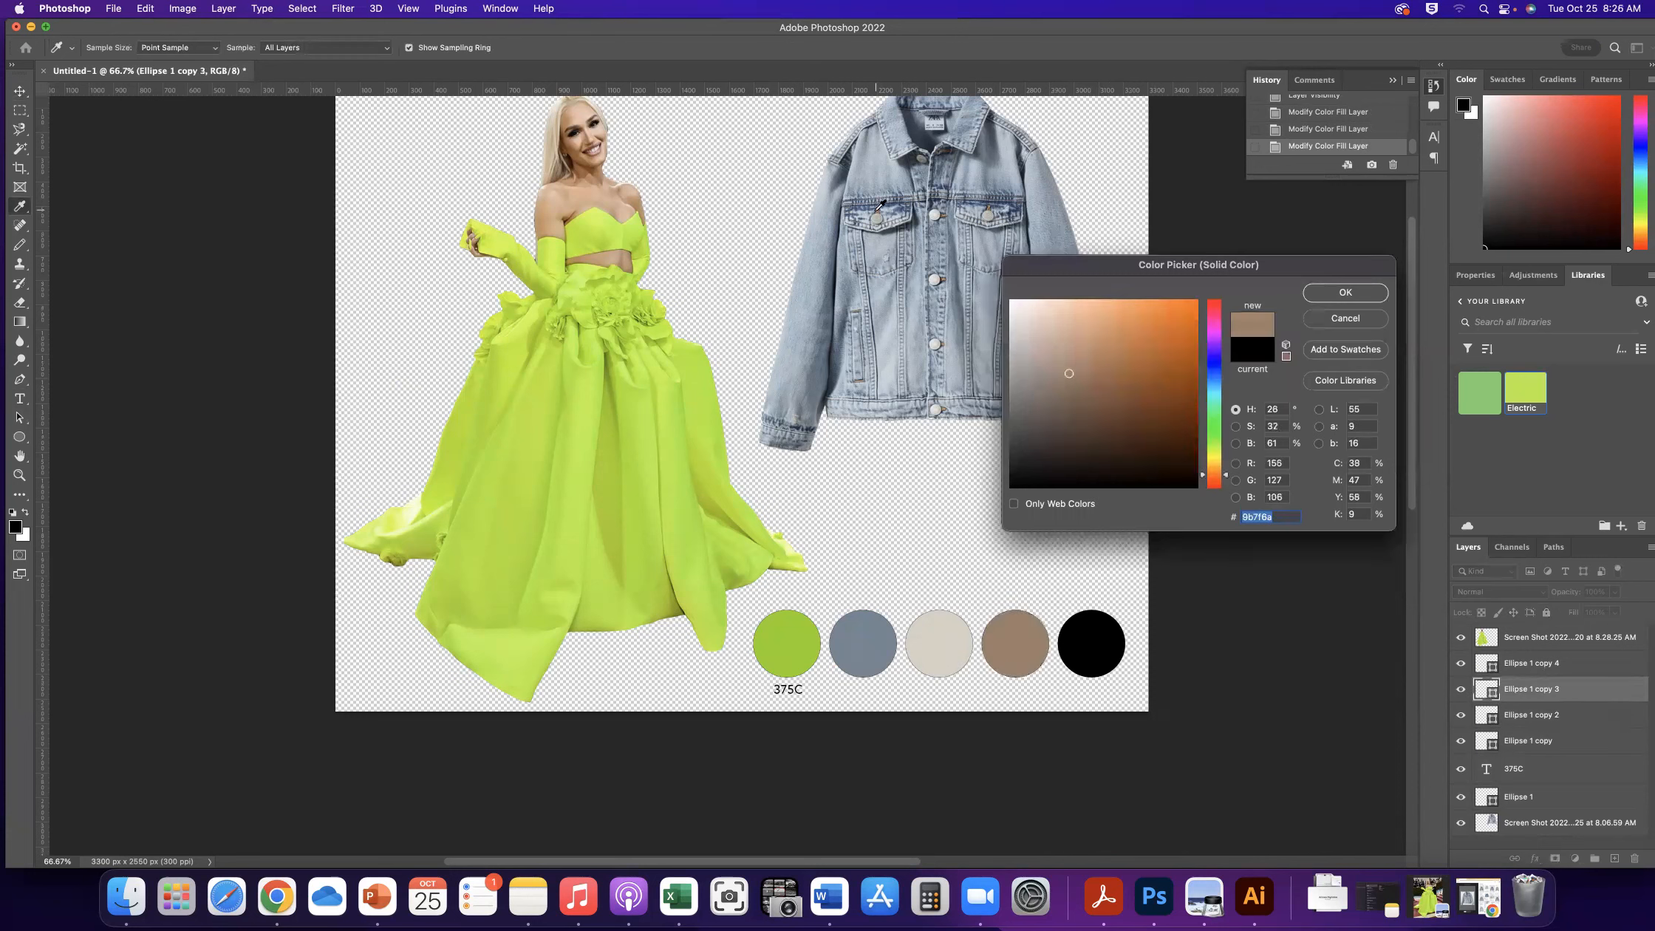
click(873, 155)
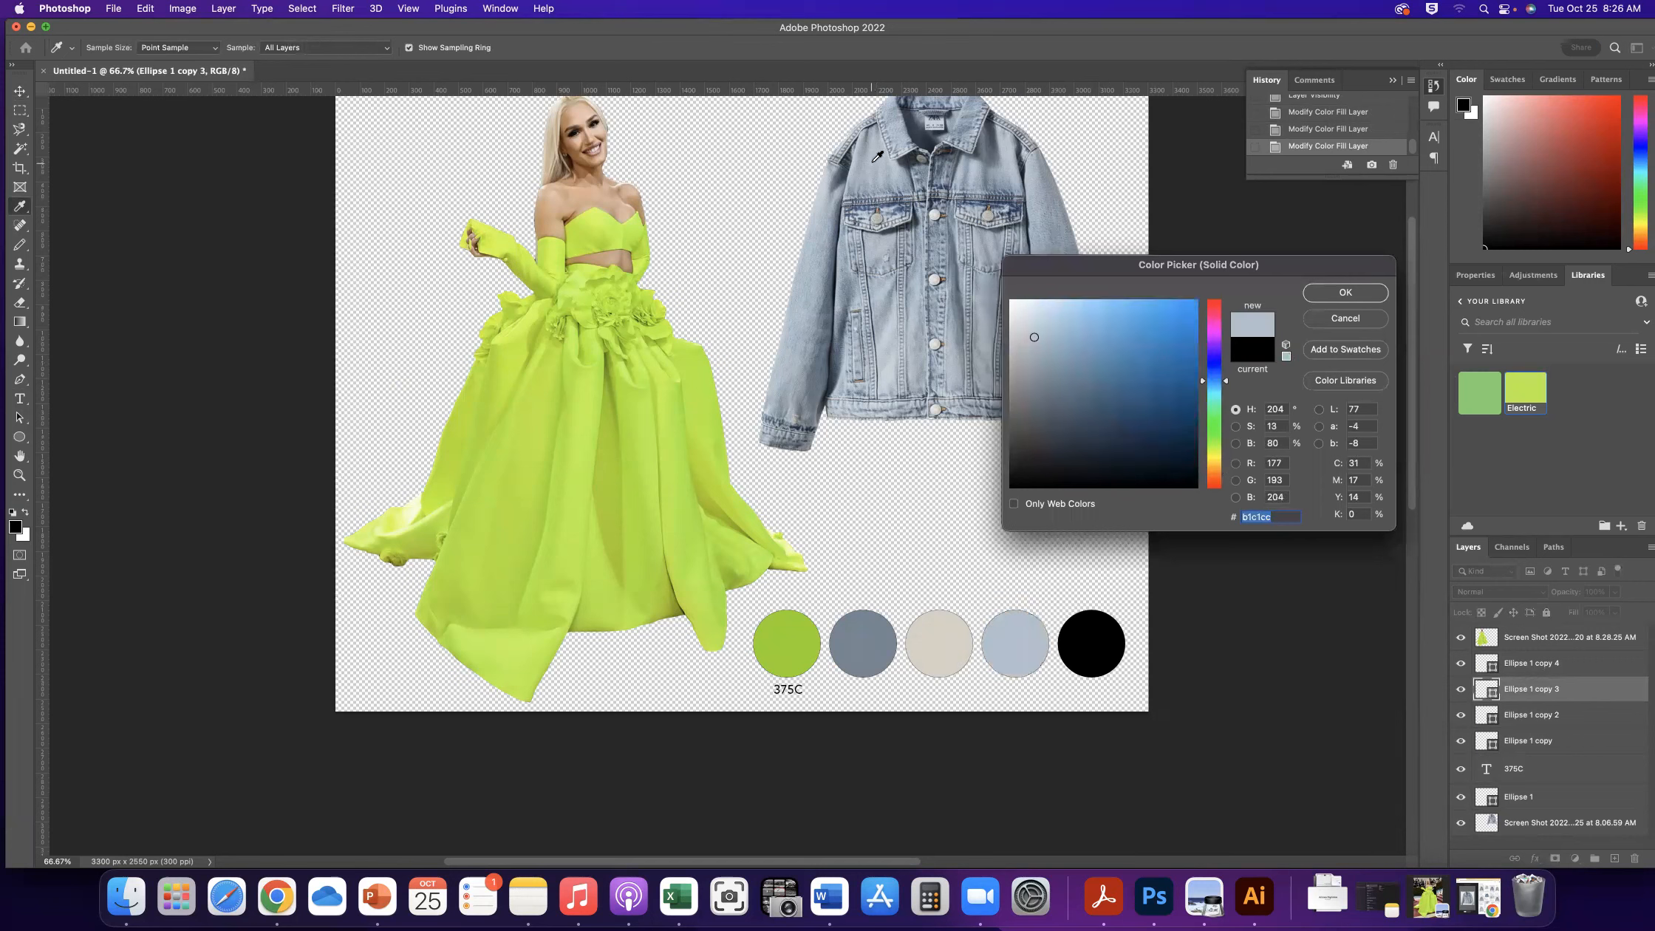
click(876, 160)
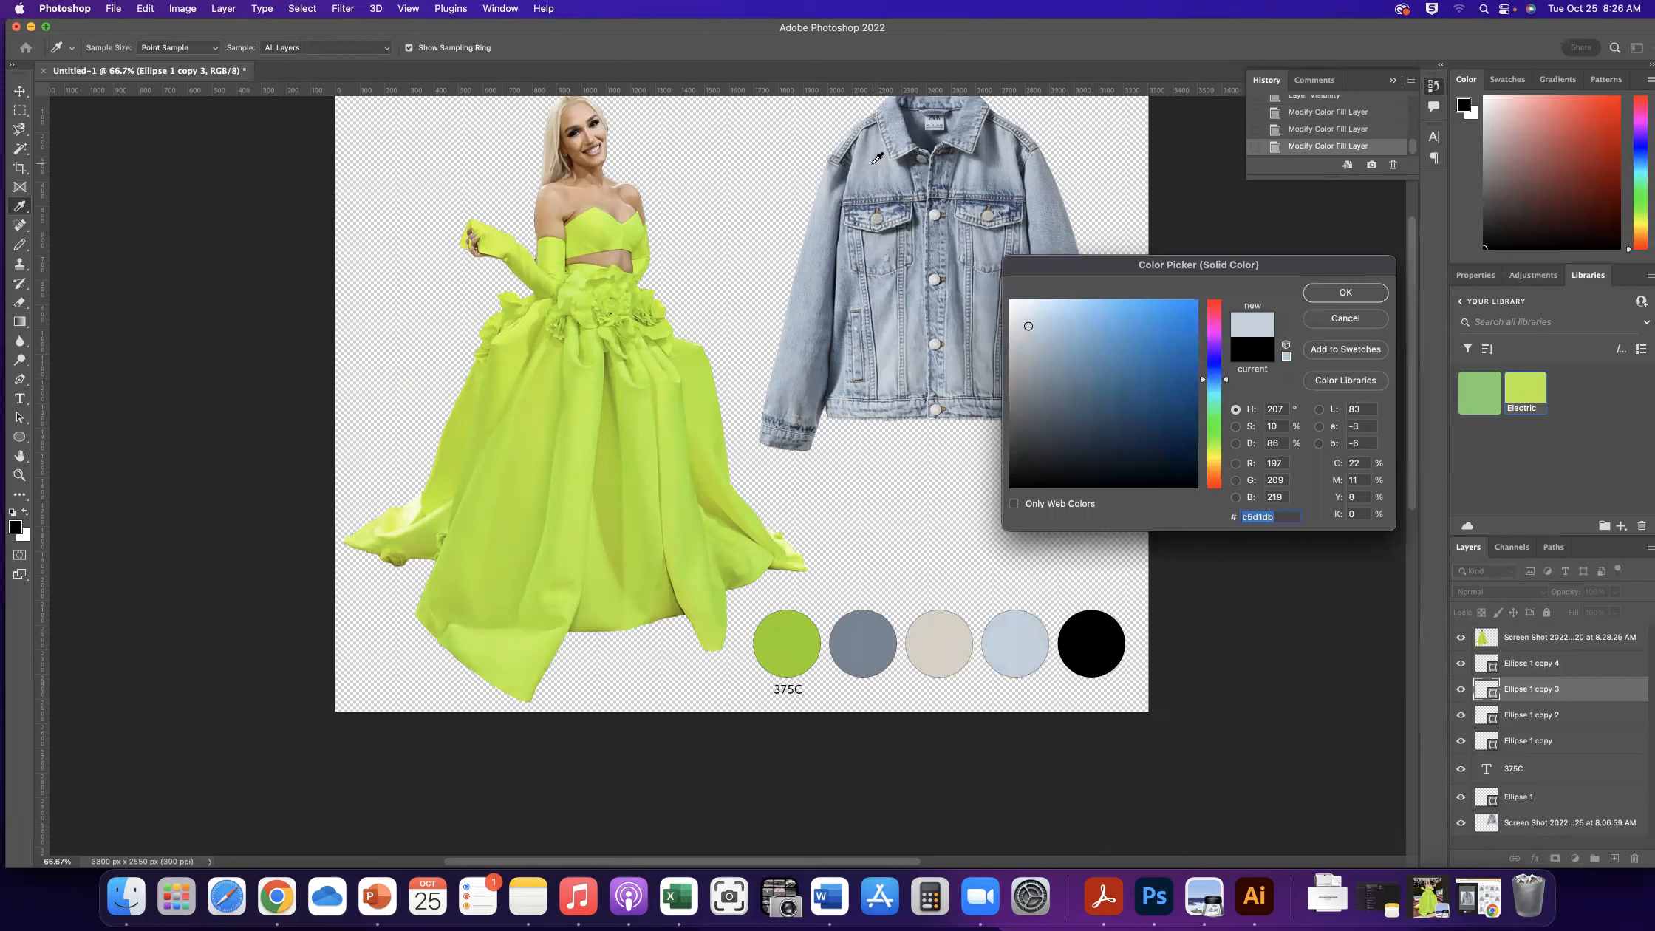
Sample the woman's skin tone for the fourth palette circle and apply its matching PANTONE 7590 C from the color library
click(612, 190)
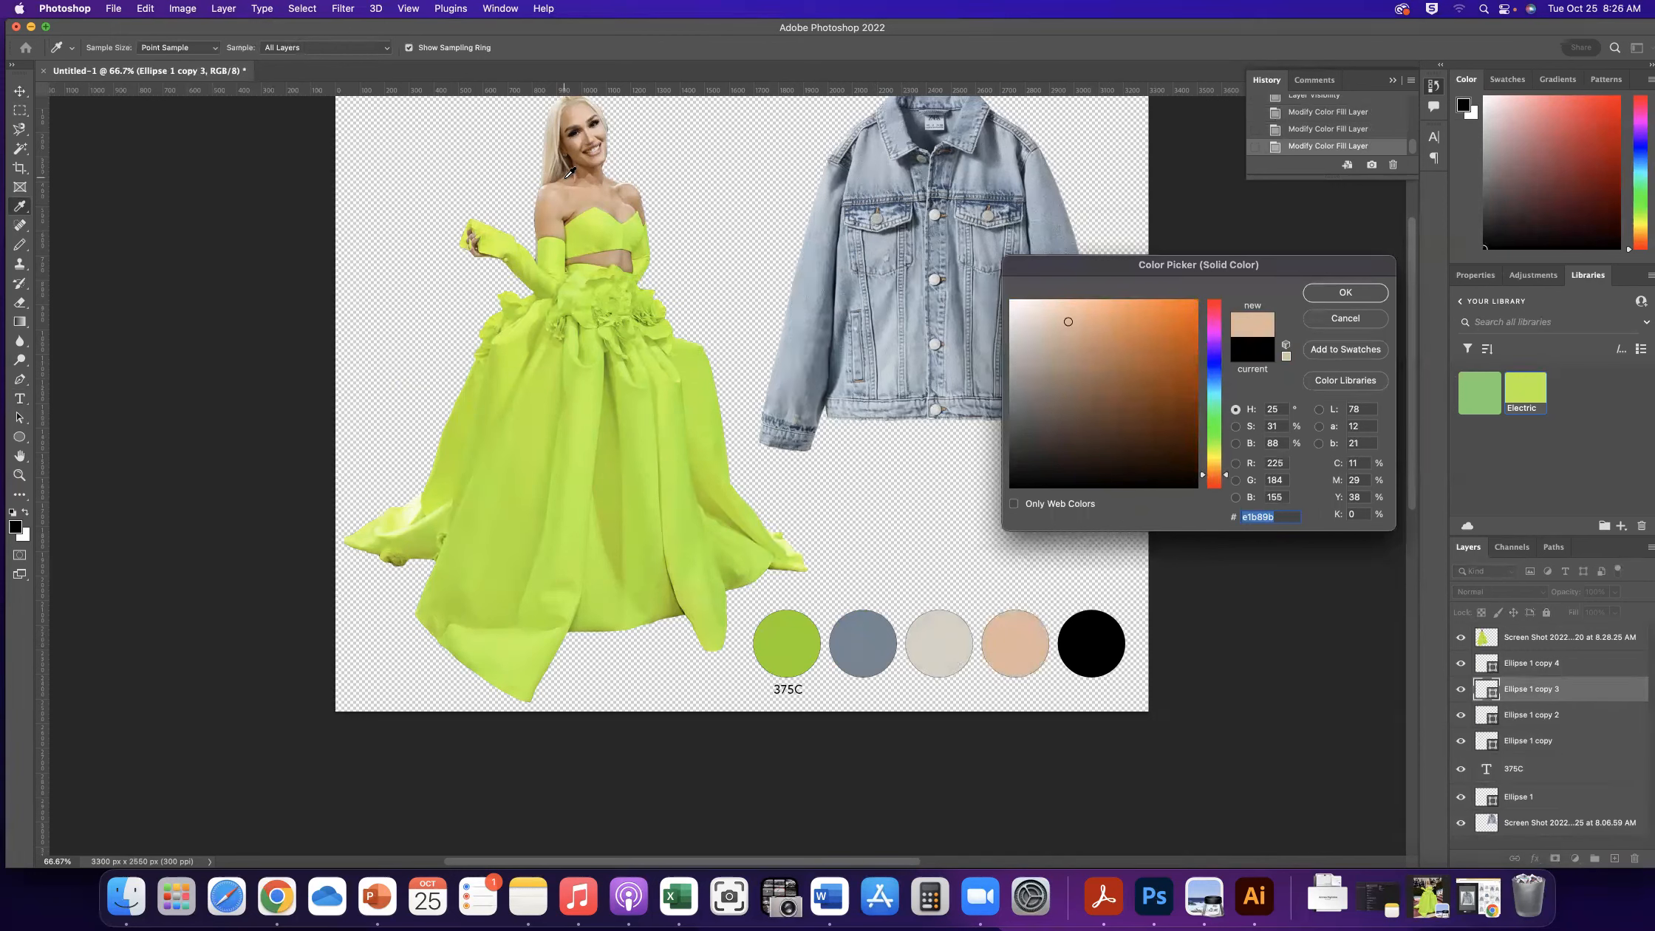
click(579, 189)
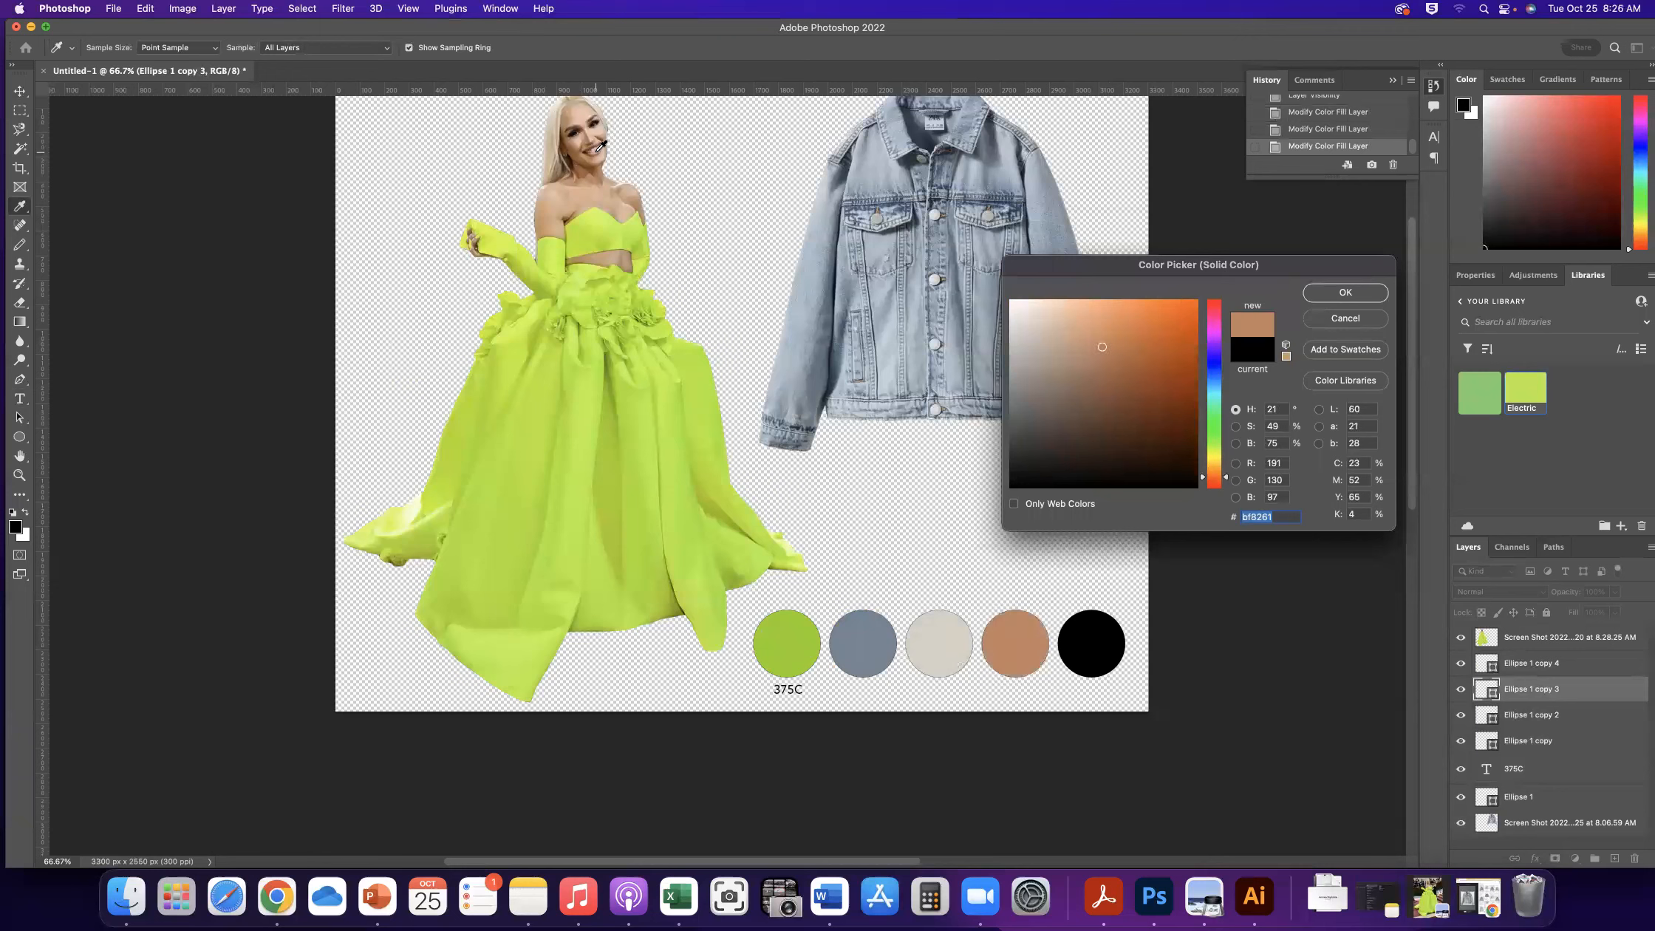
click(597, 146)
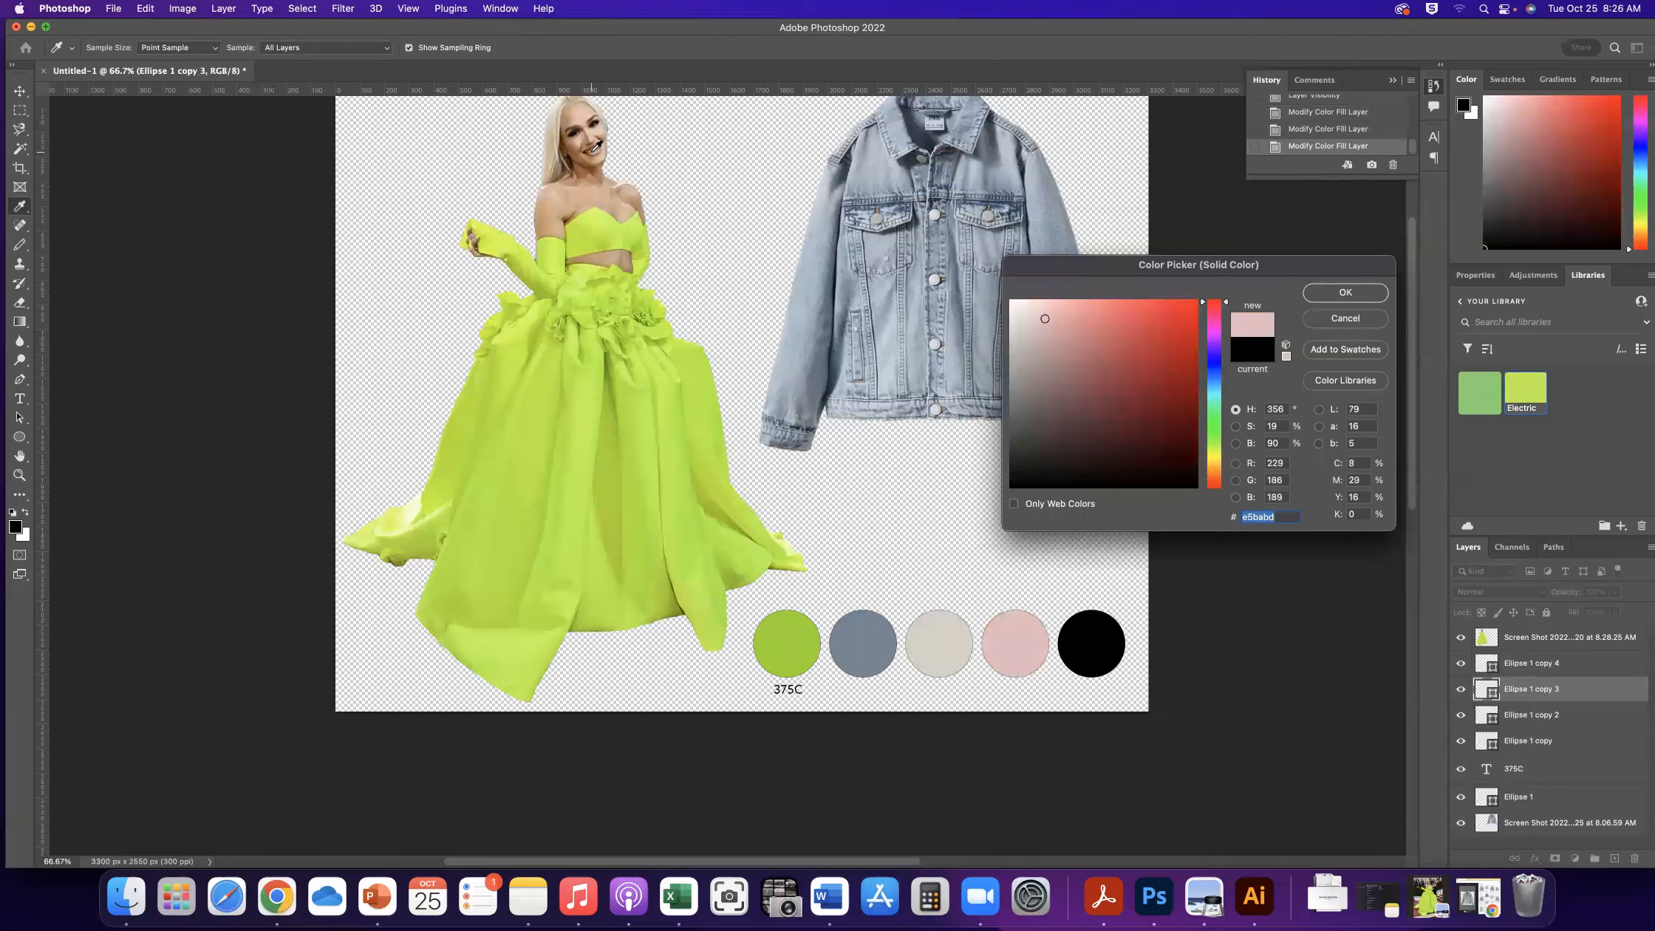
click(599, 194)
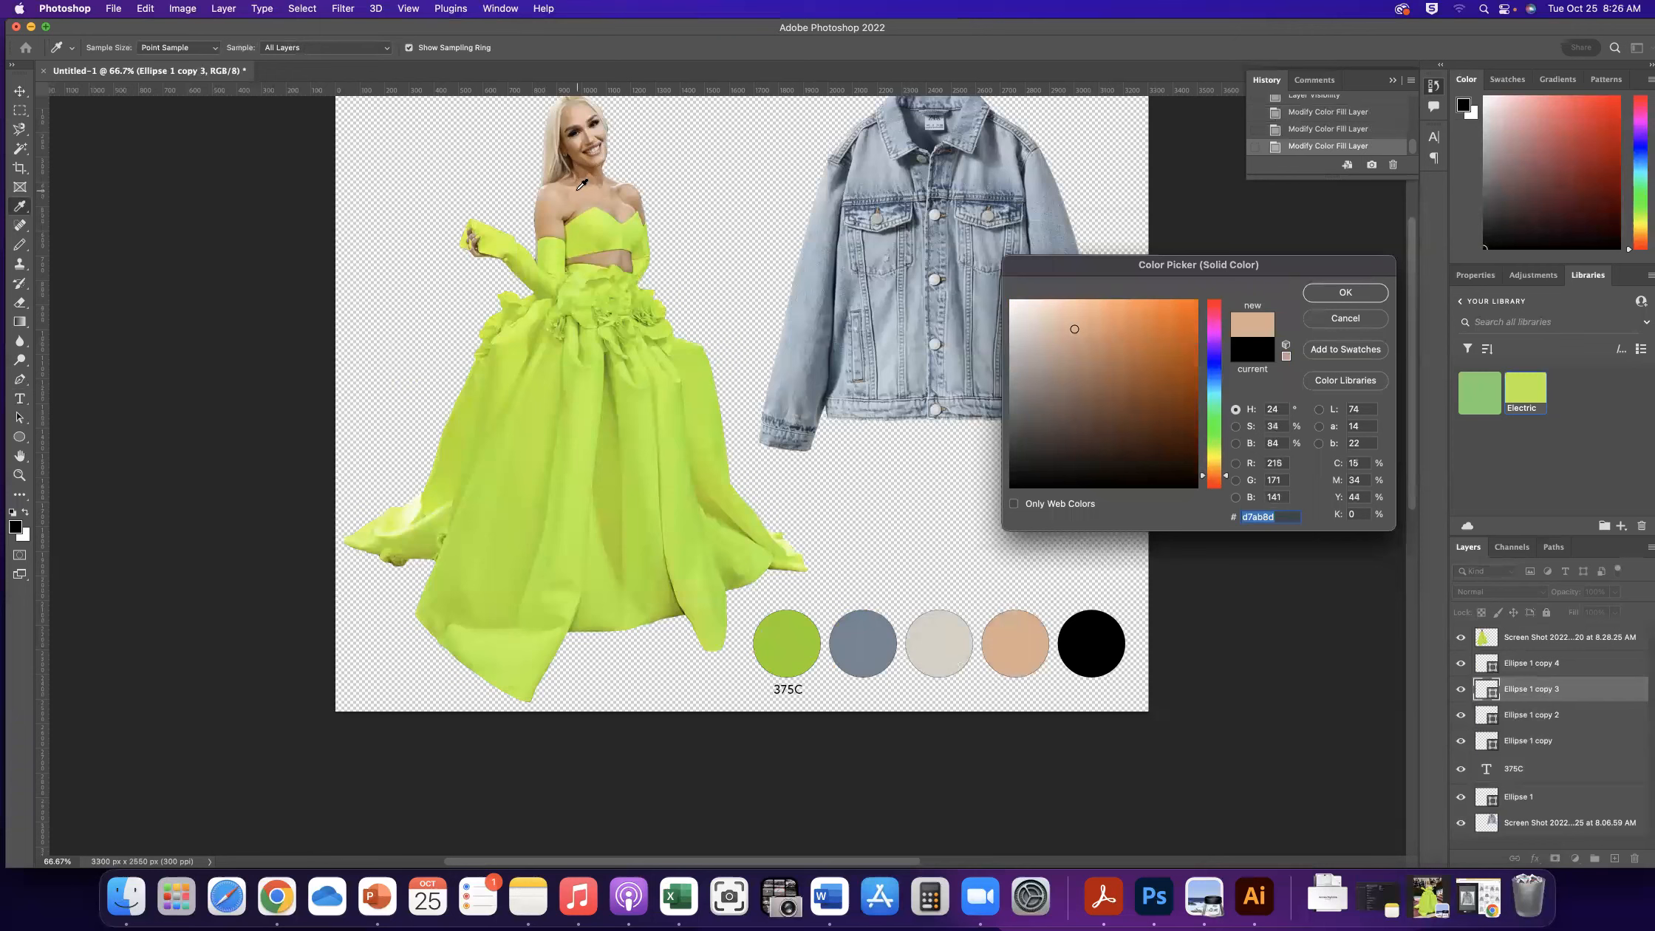
click(574, 185)
click(566, 188)
click(580, 192)
click(582, 200)
click(626, 198)
click(628, 196)
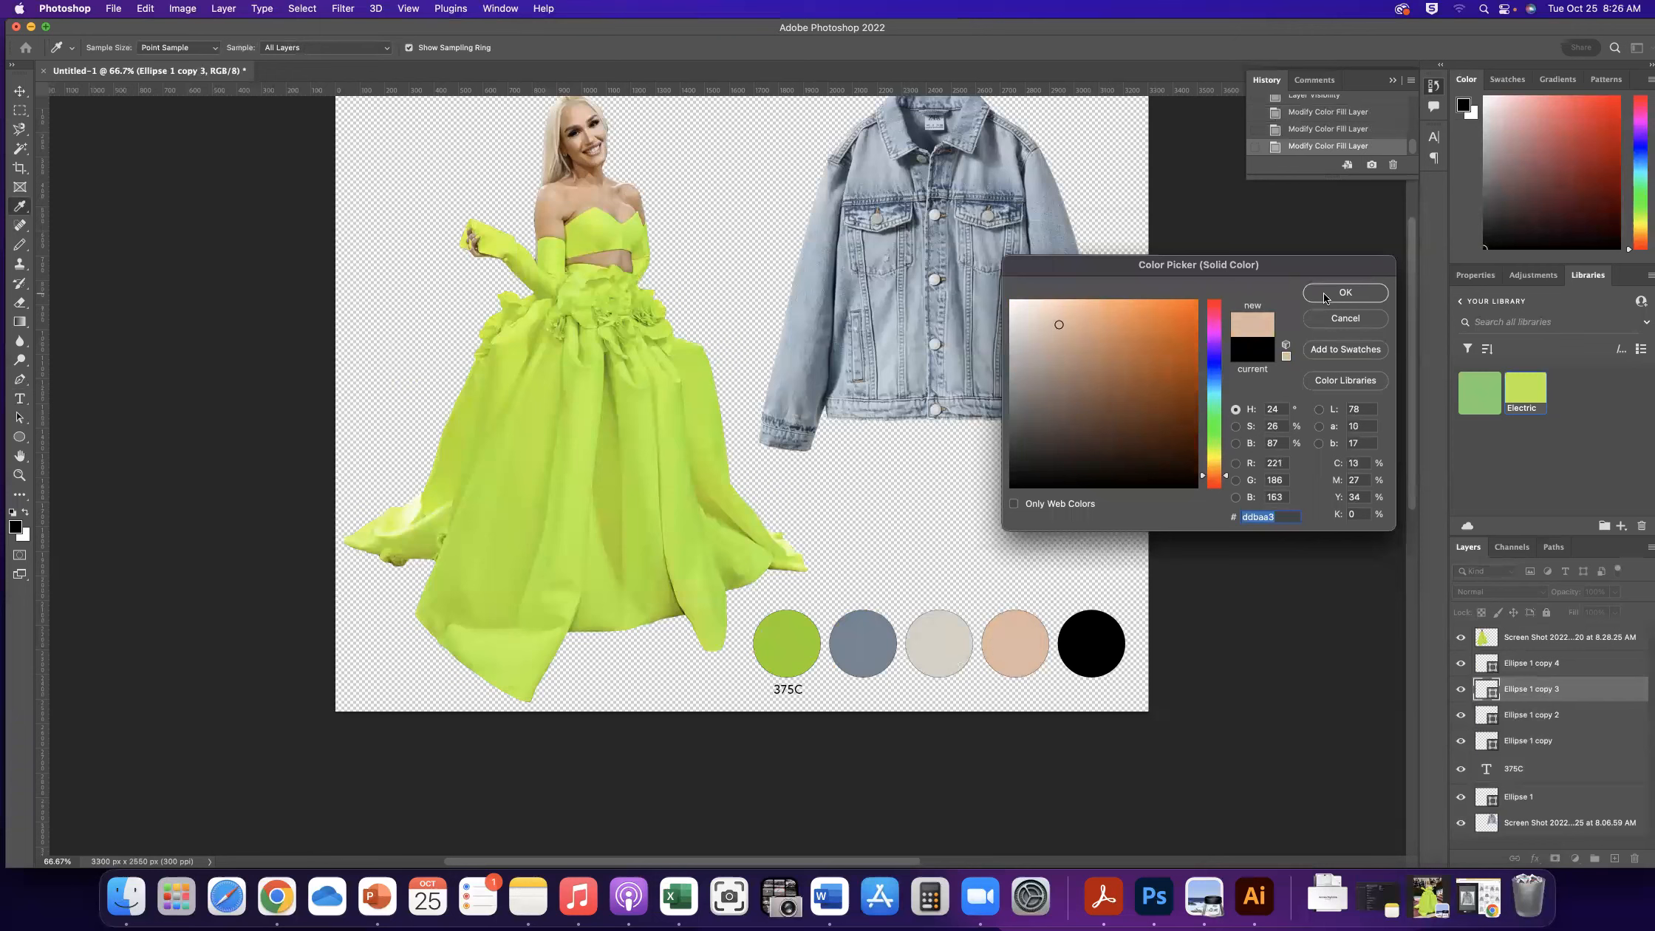
click(1346, 381)
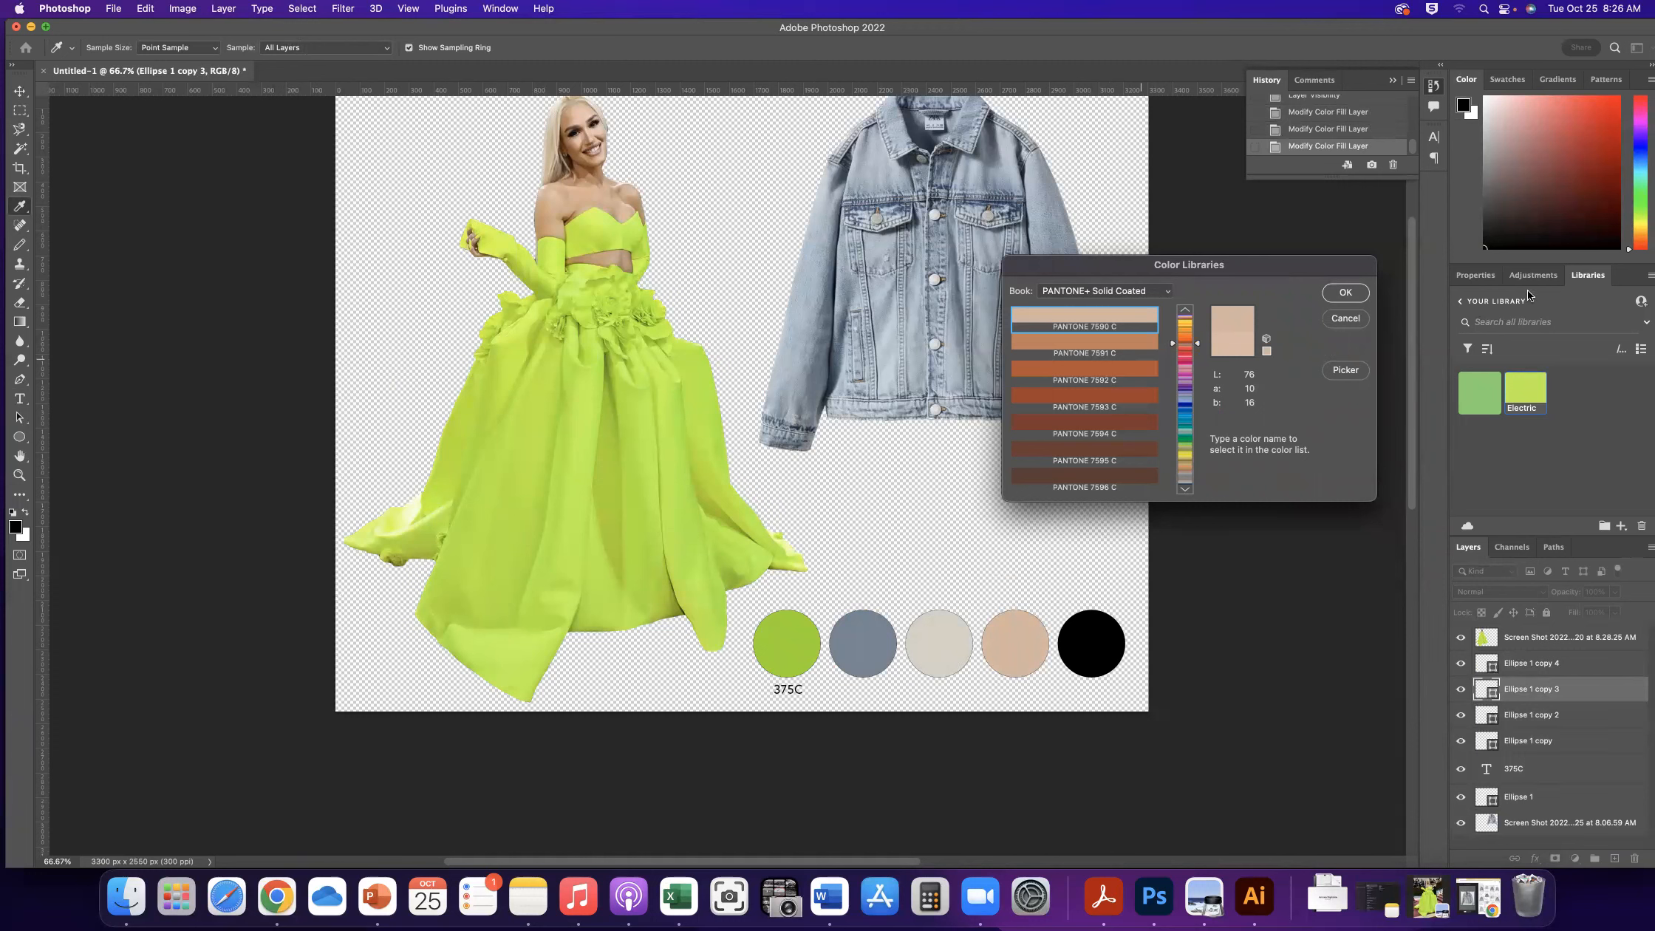
click(1345, 292)
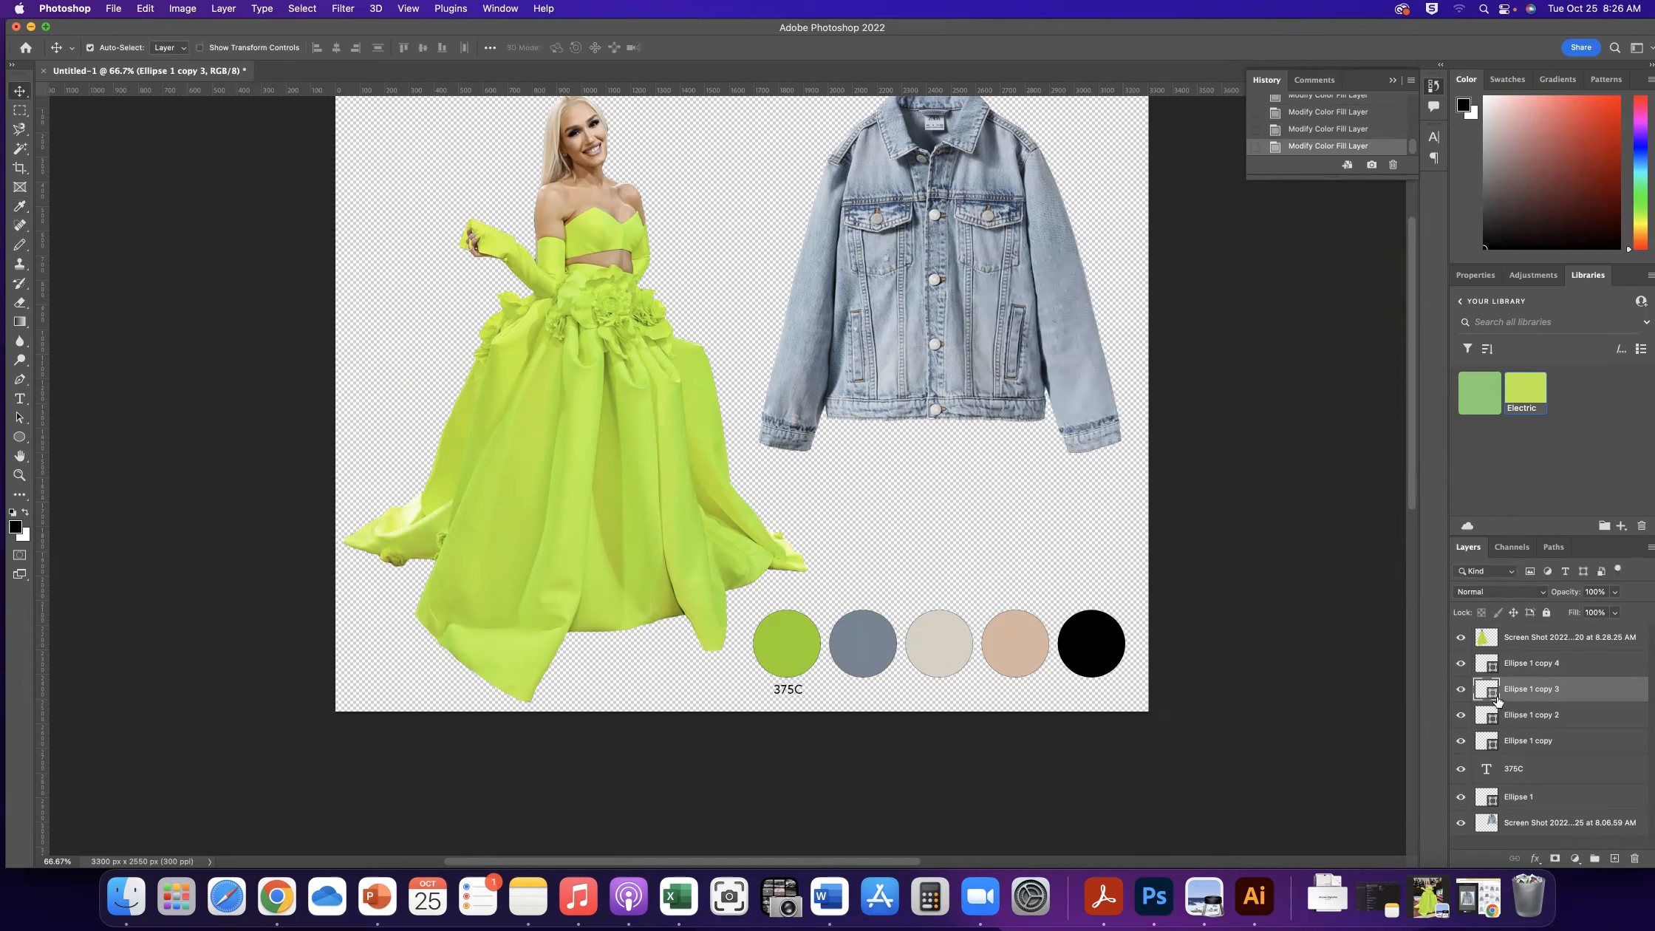
Recolor the fifth palette circle with a dark navy sampled from the denim jacket, matched to PANTONE 533 C
click(1496, 669)
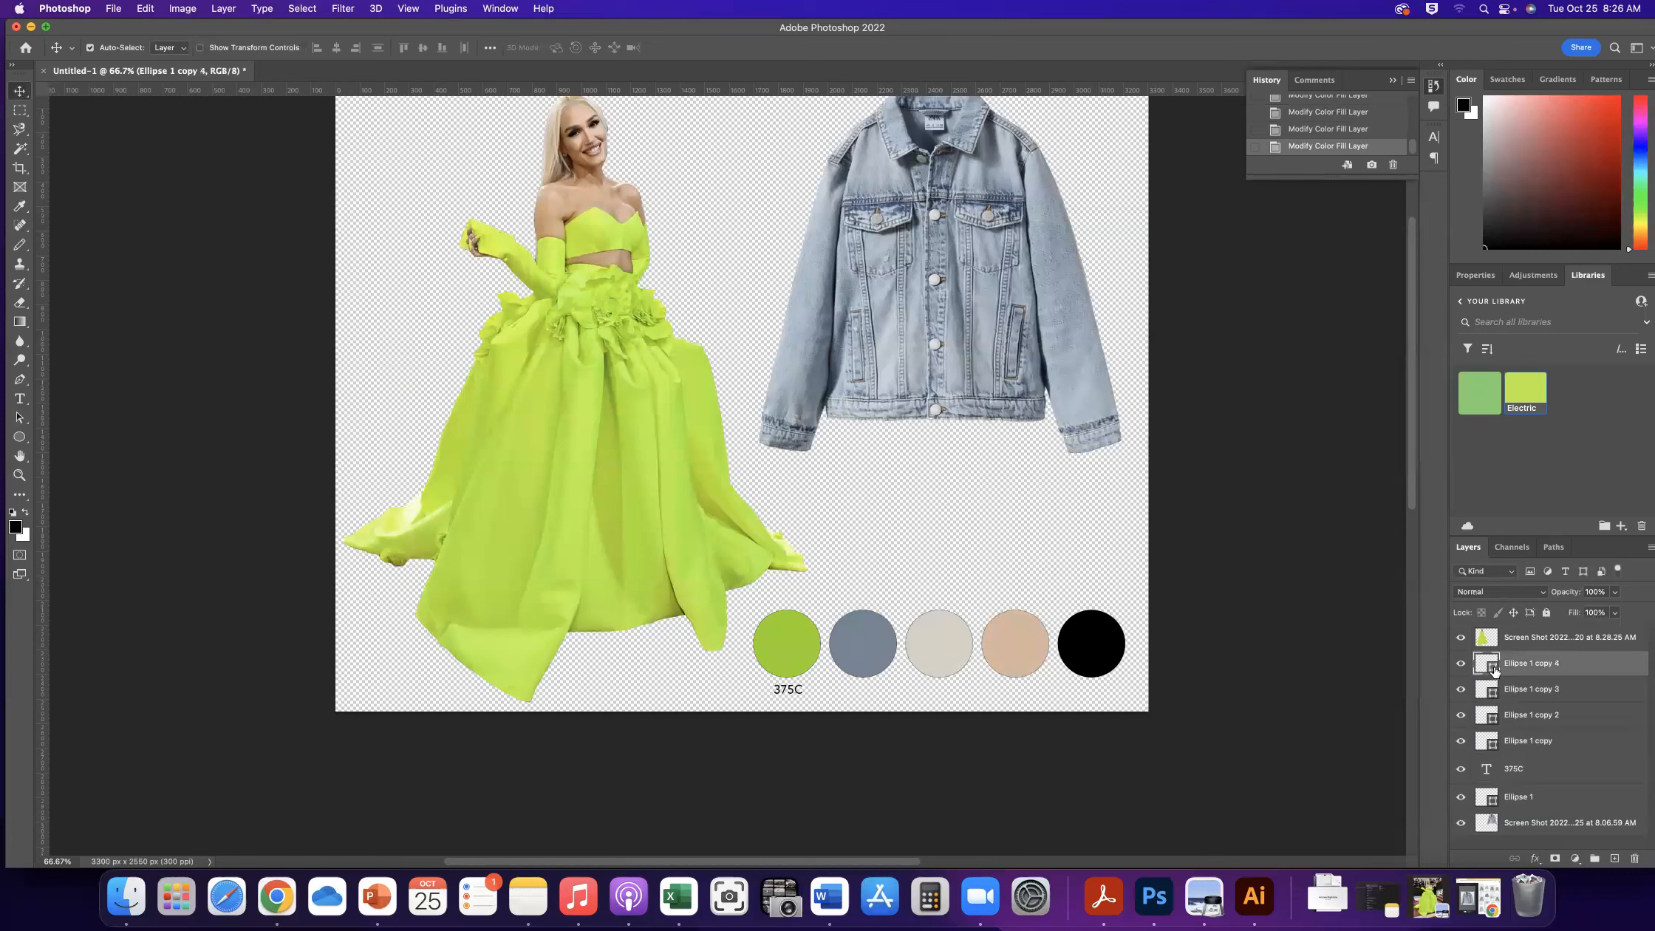
double_click(1495, 670)
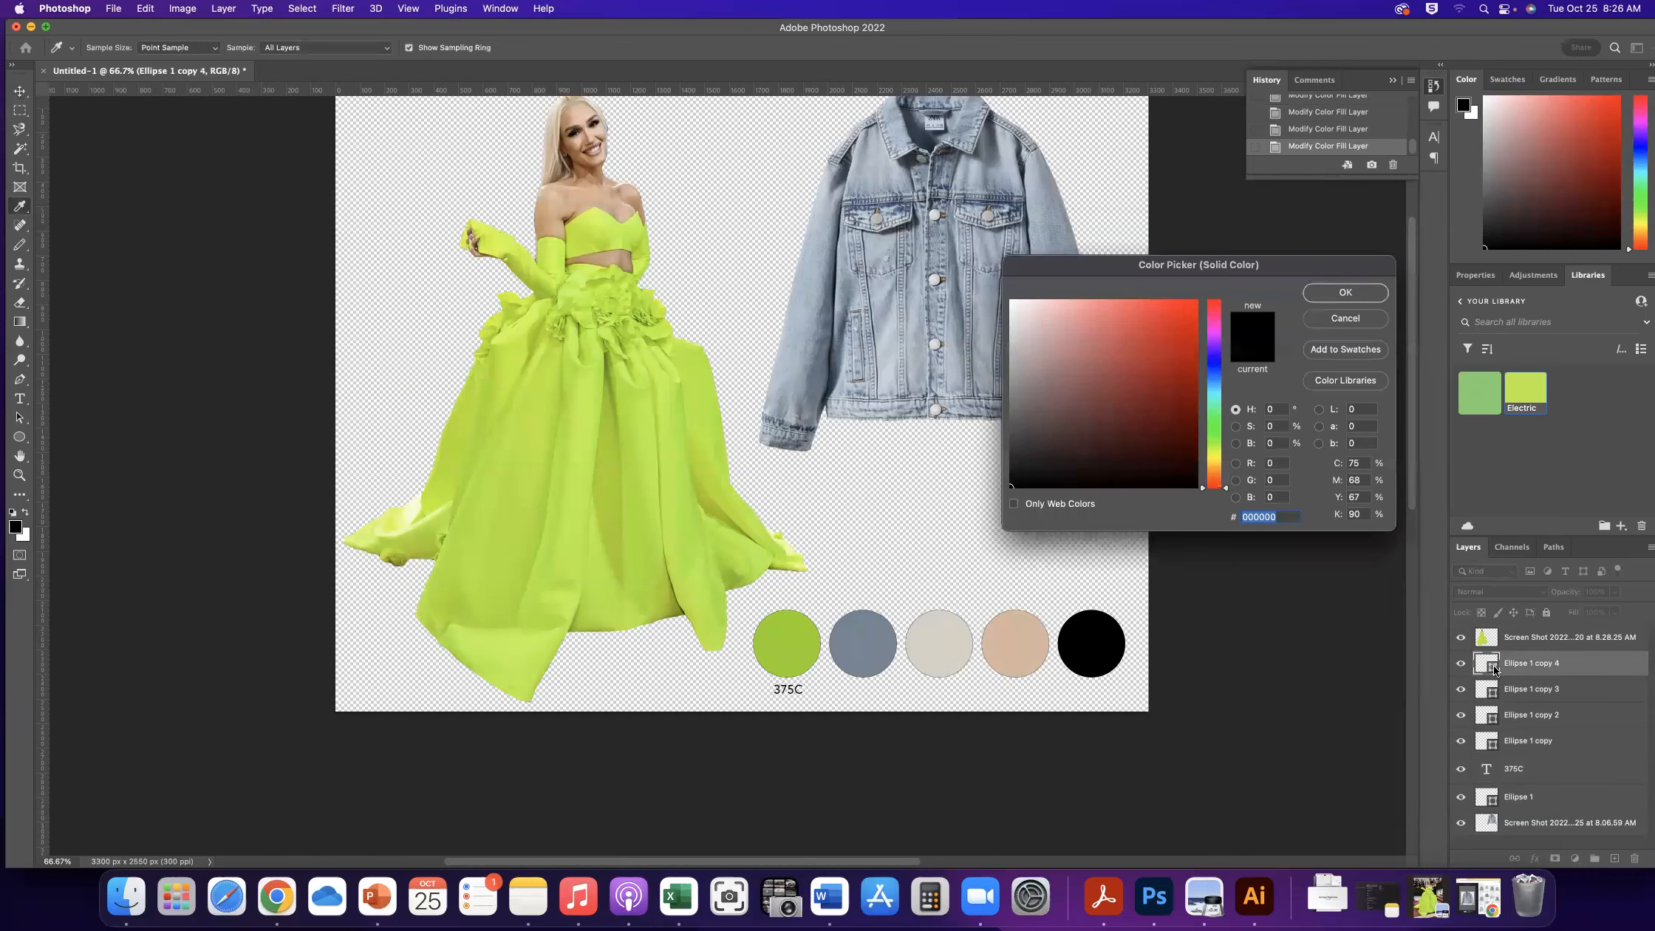
click(936, 302)
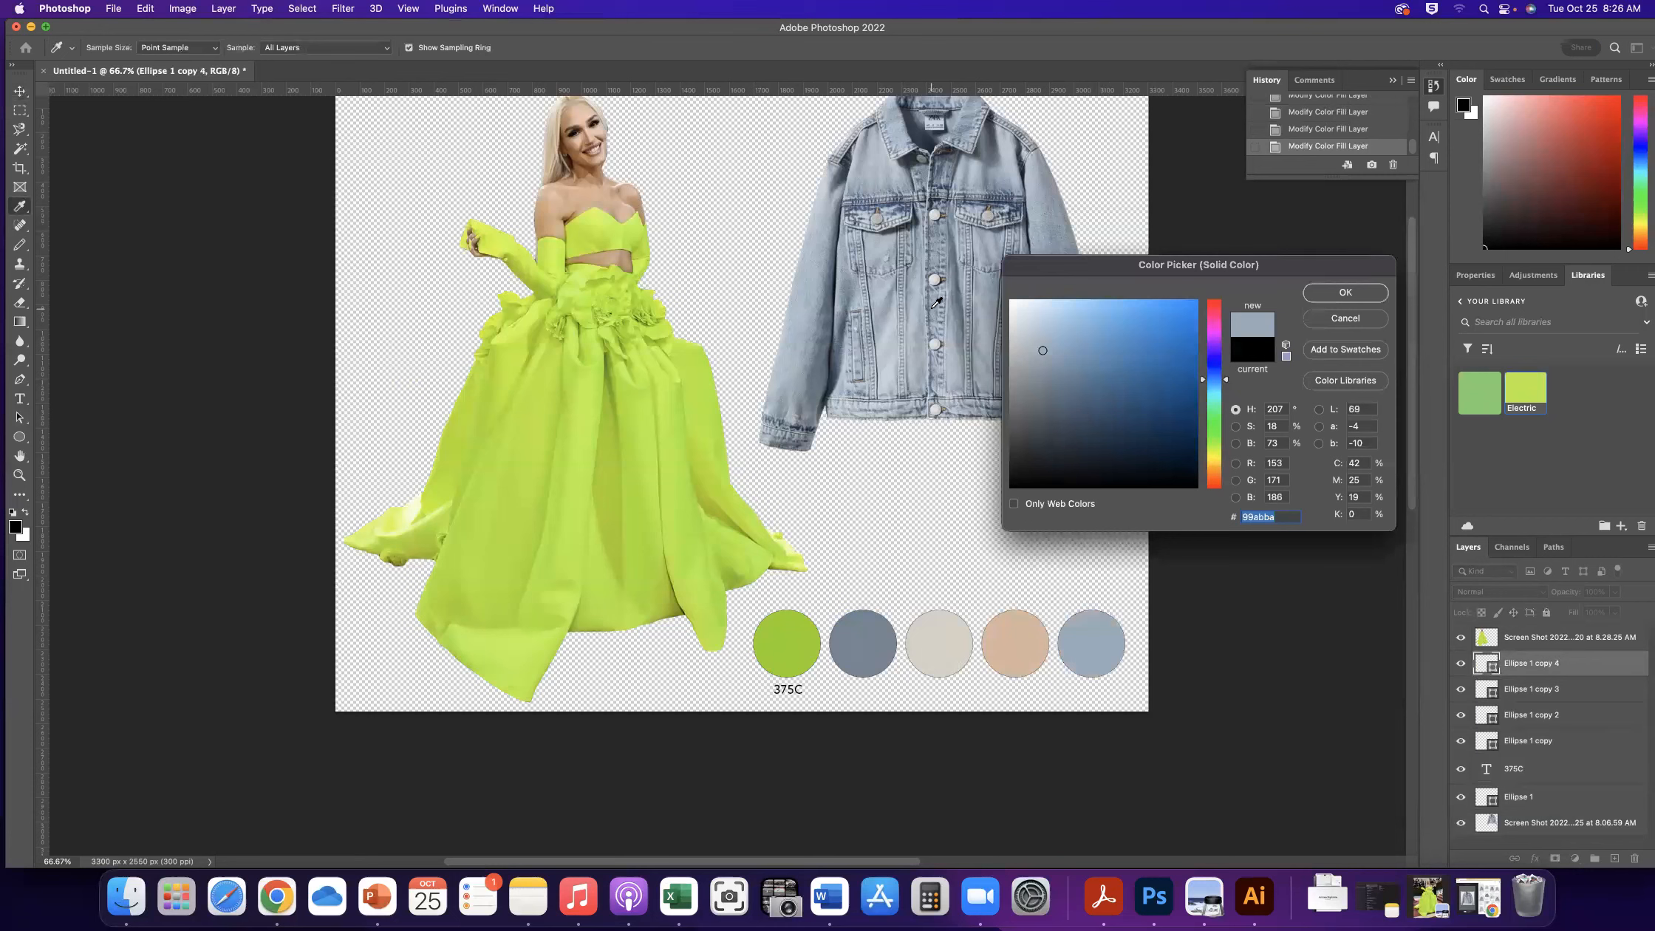
click(1020, 203)
click(1021, 204)
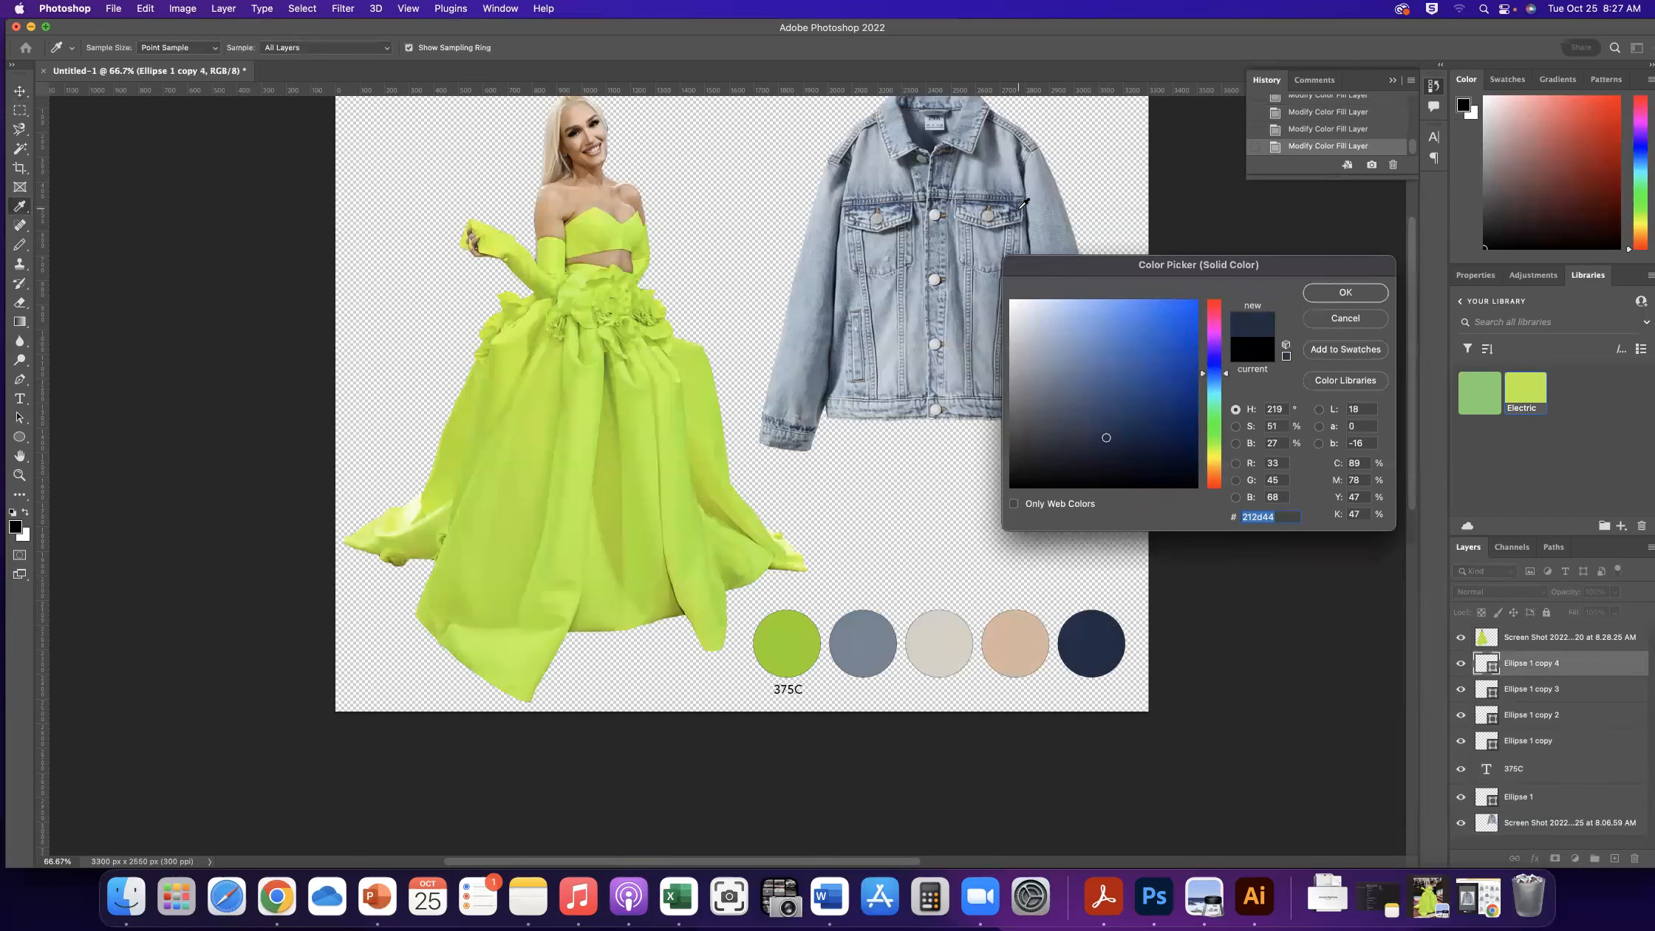
click(1341, 379)
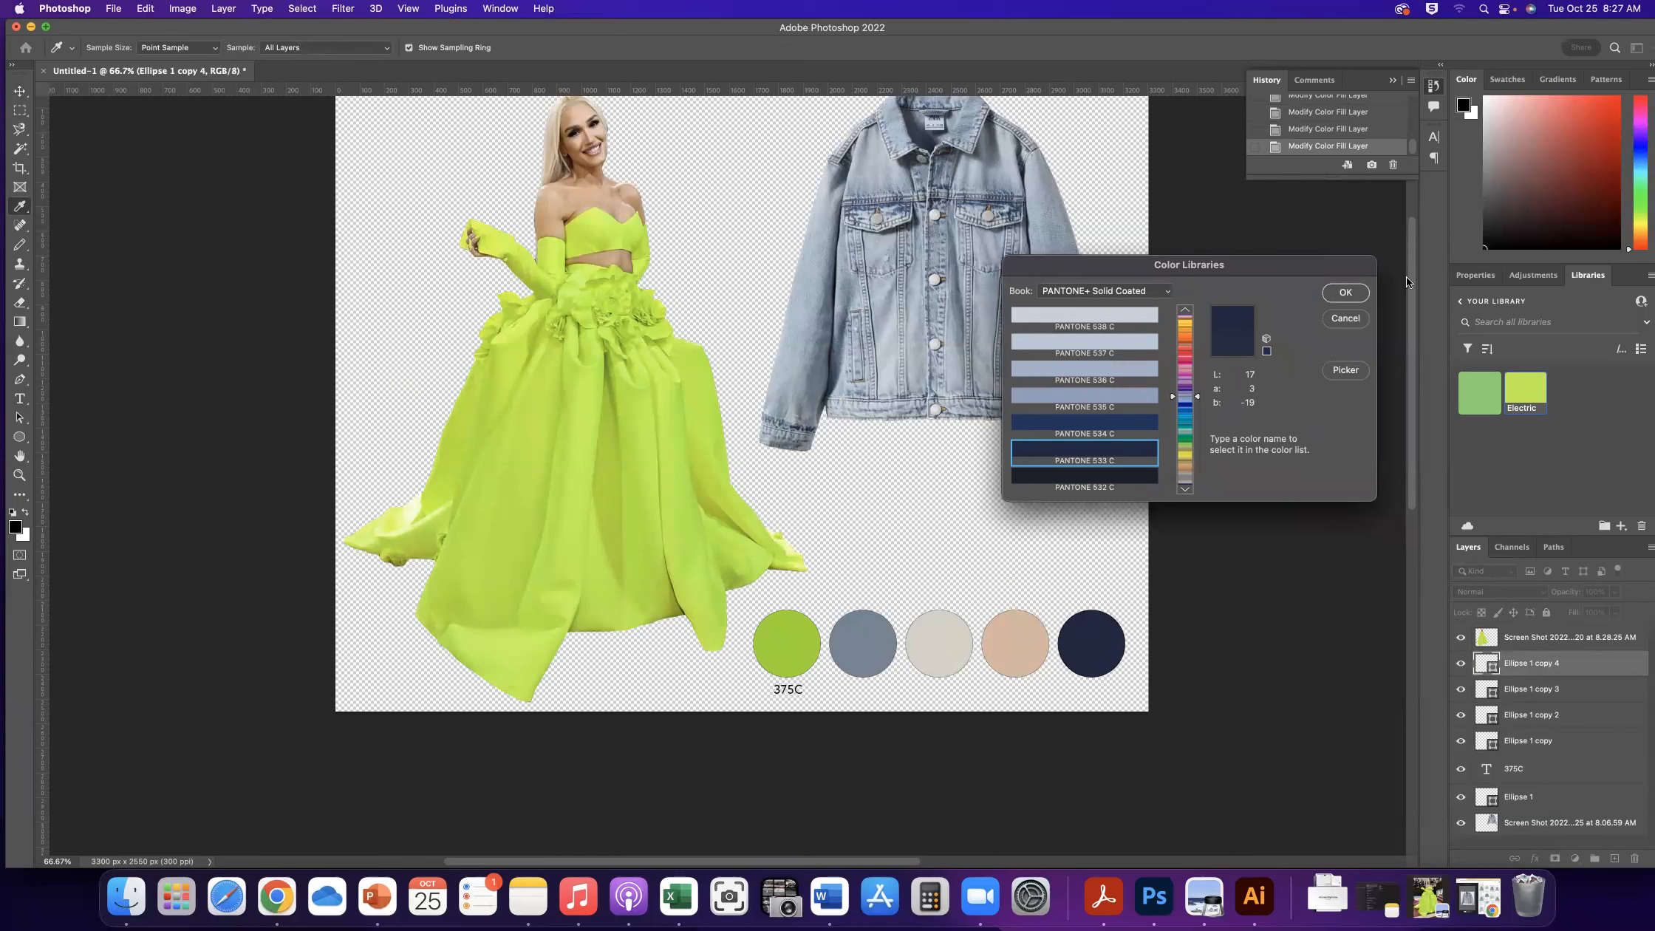
click(1344, 293)
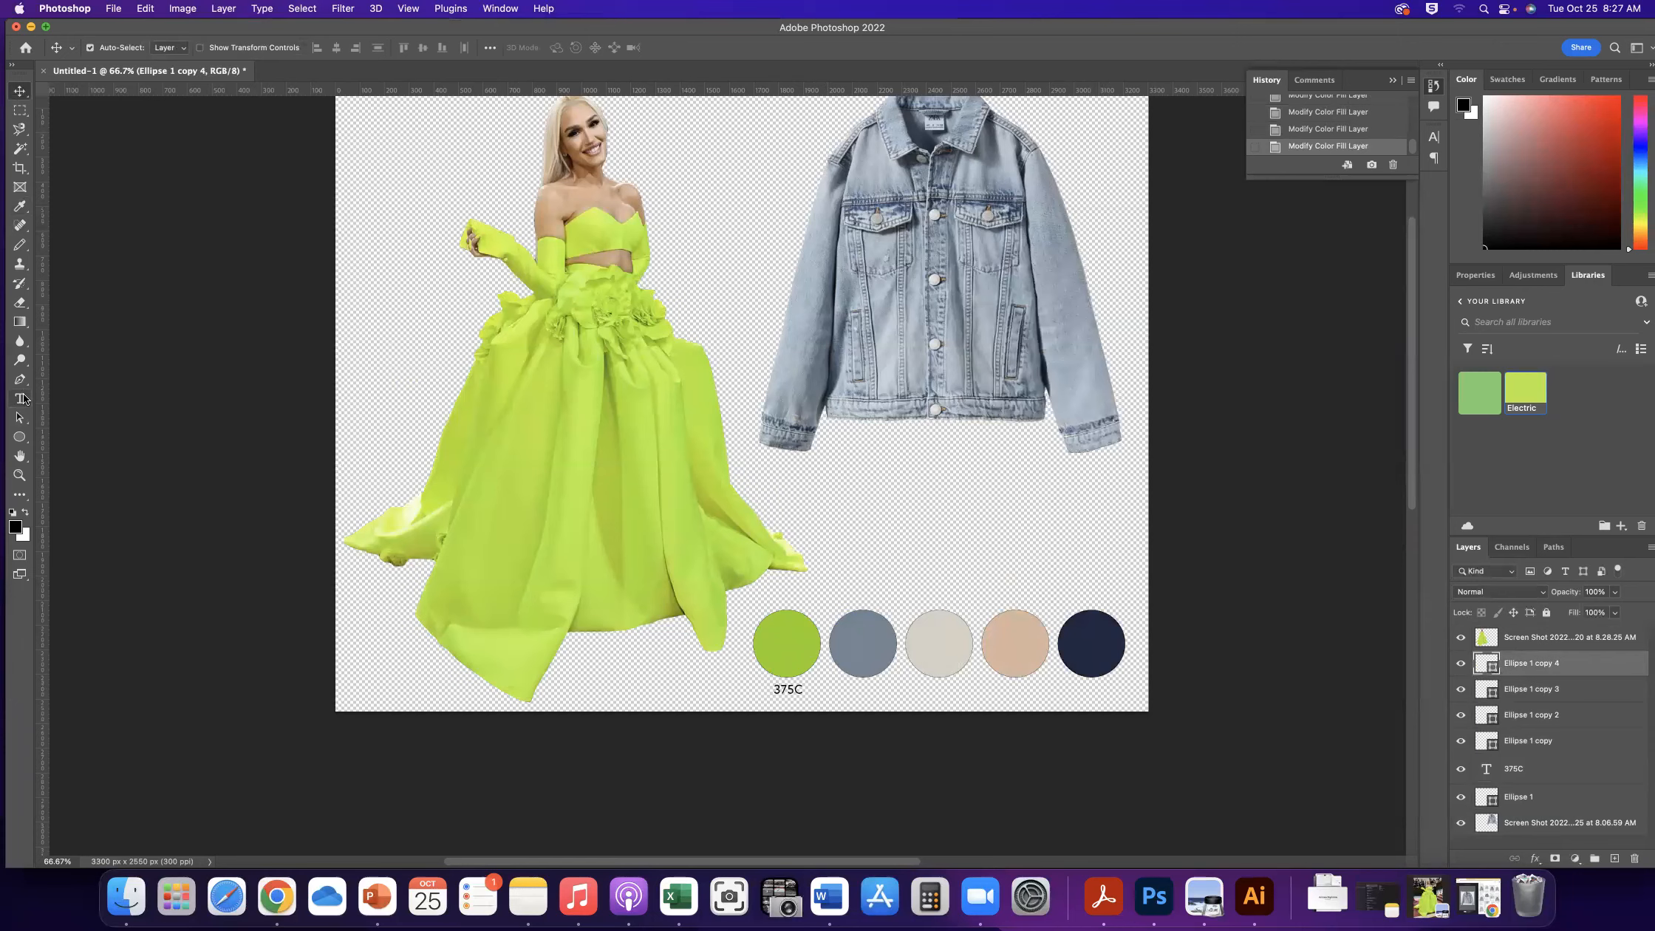
Add a black solid color fill layer named Color Fill 1 in Normal mode at 100% opacity
scroll(1027, 536, up, 2)
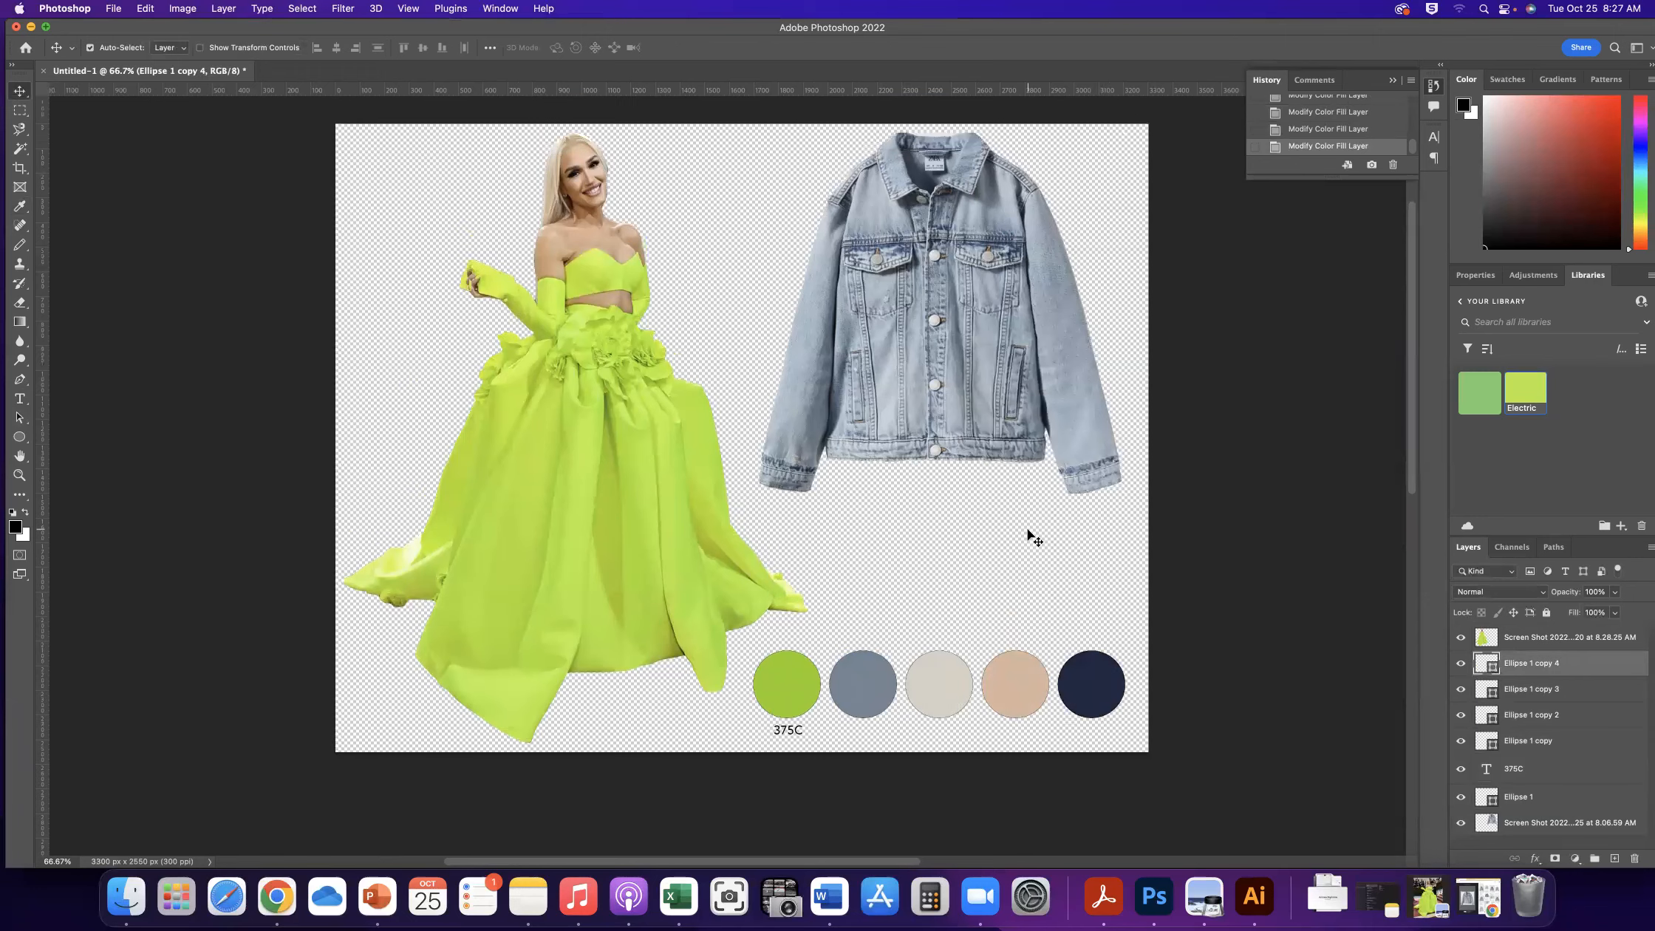
scroll(1028, 535, up, 1)
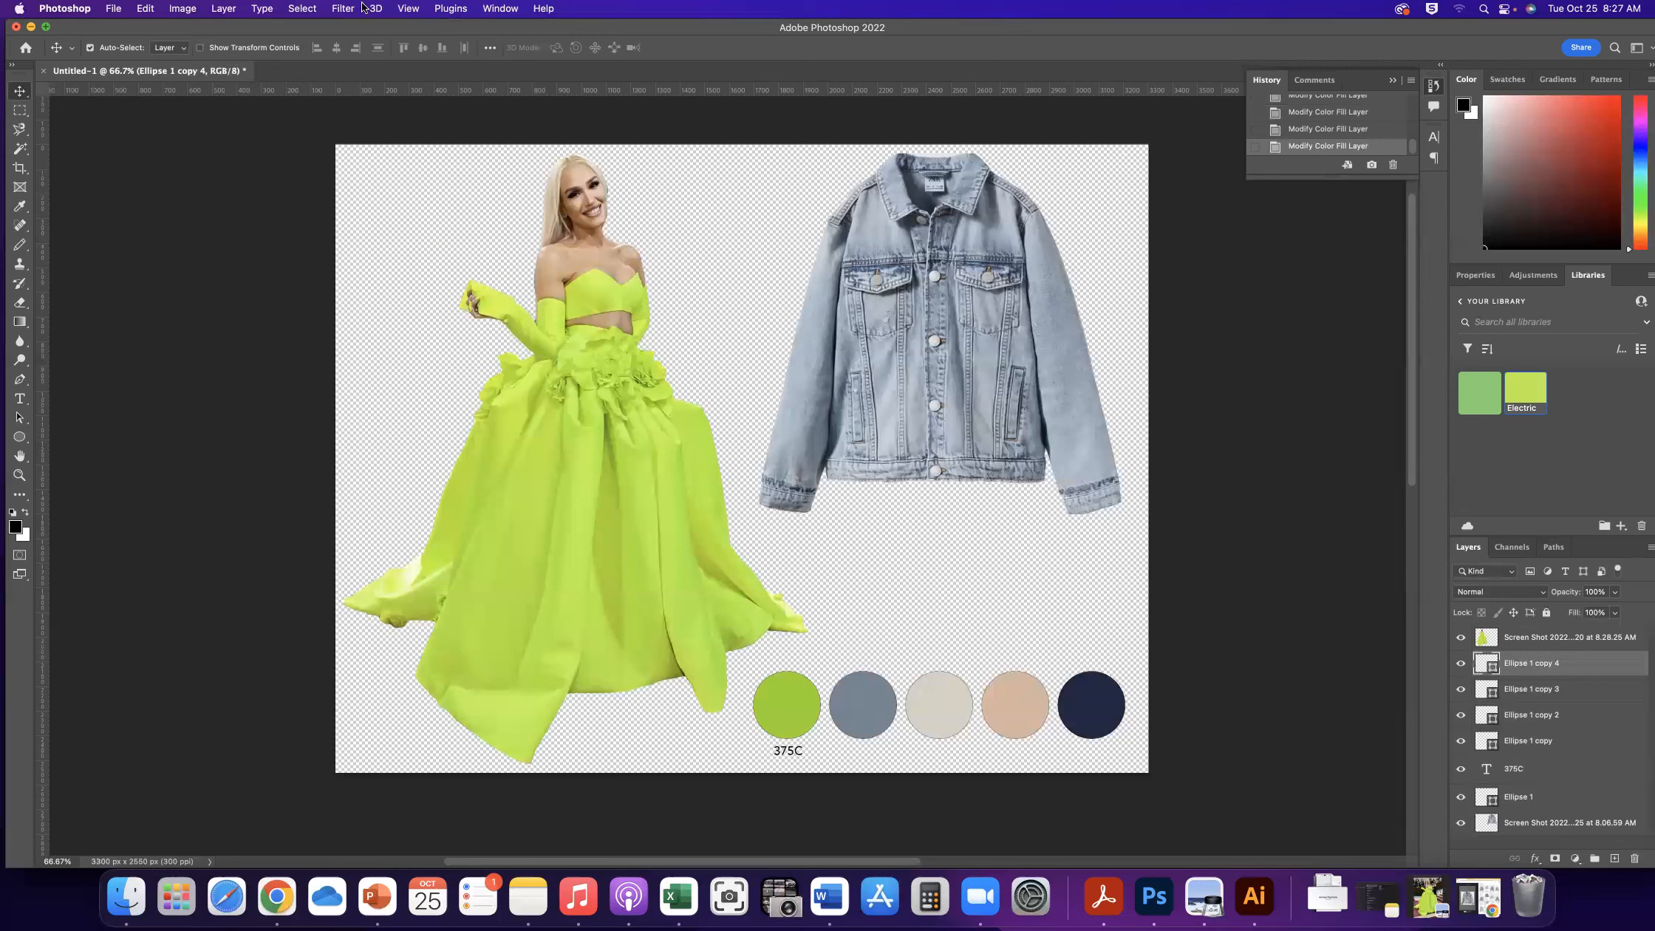
click(222, 11)
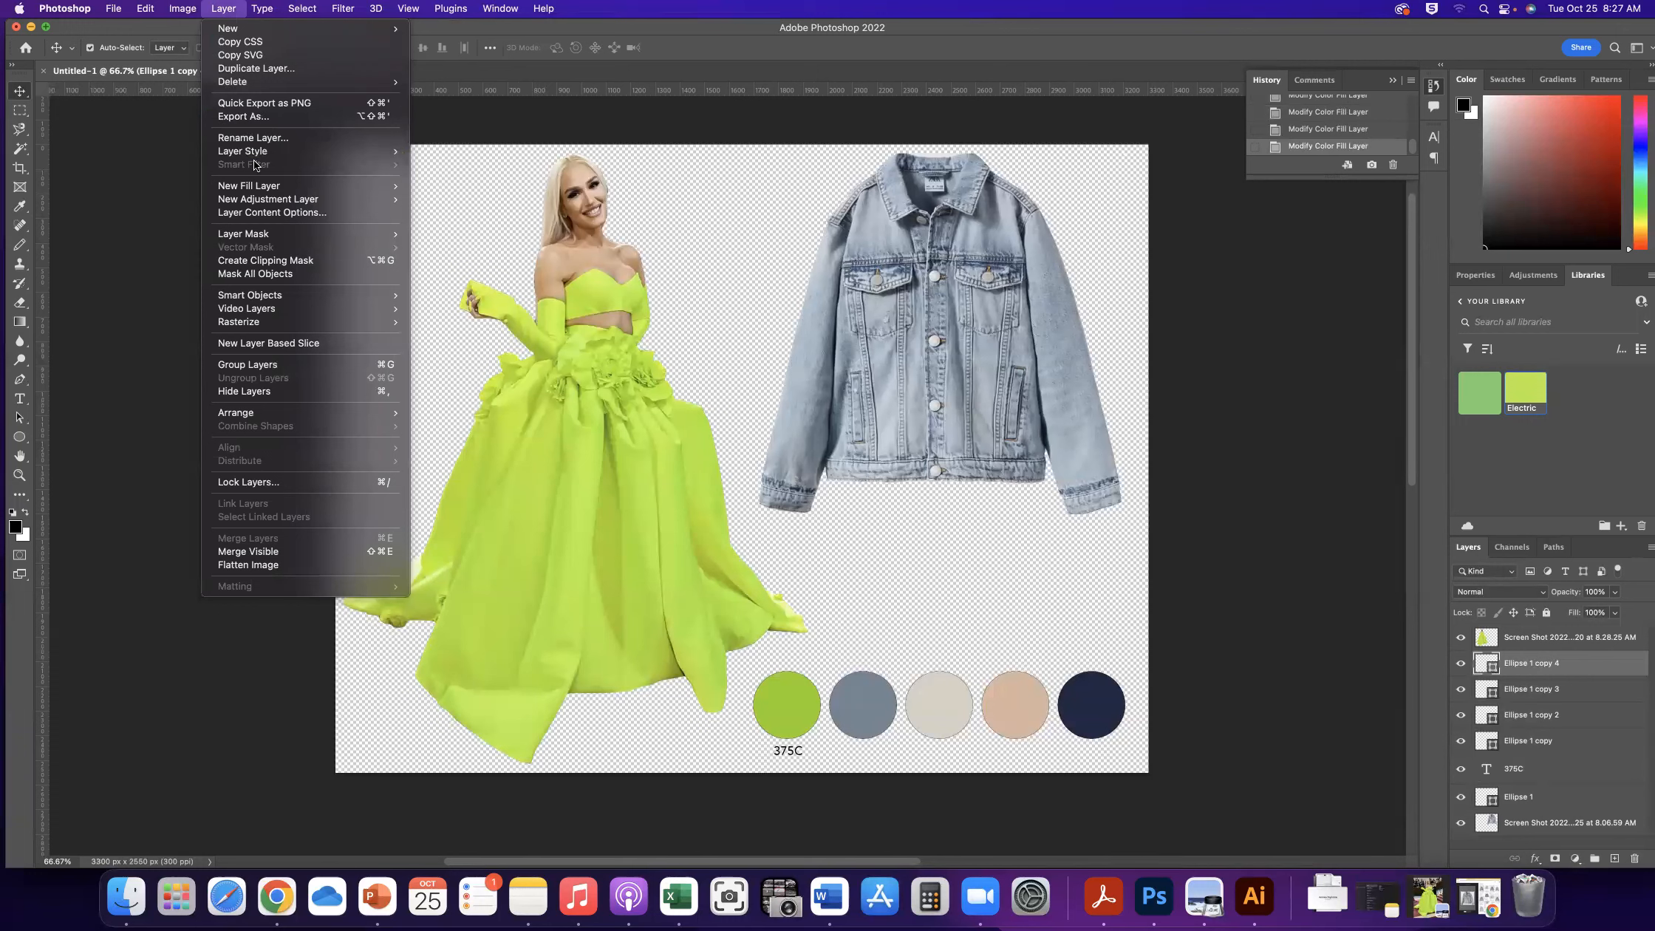
mouse_move(257, 182)
click(473, 188)
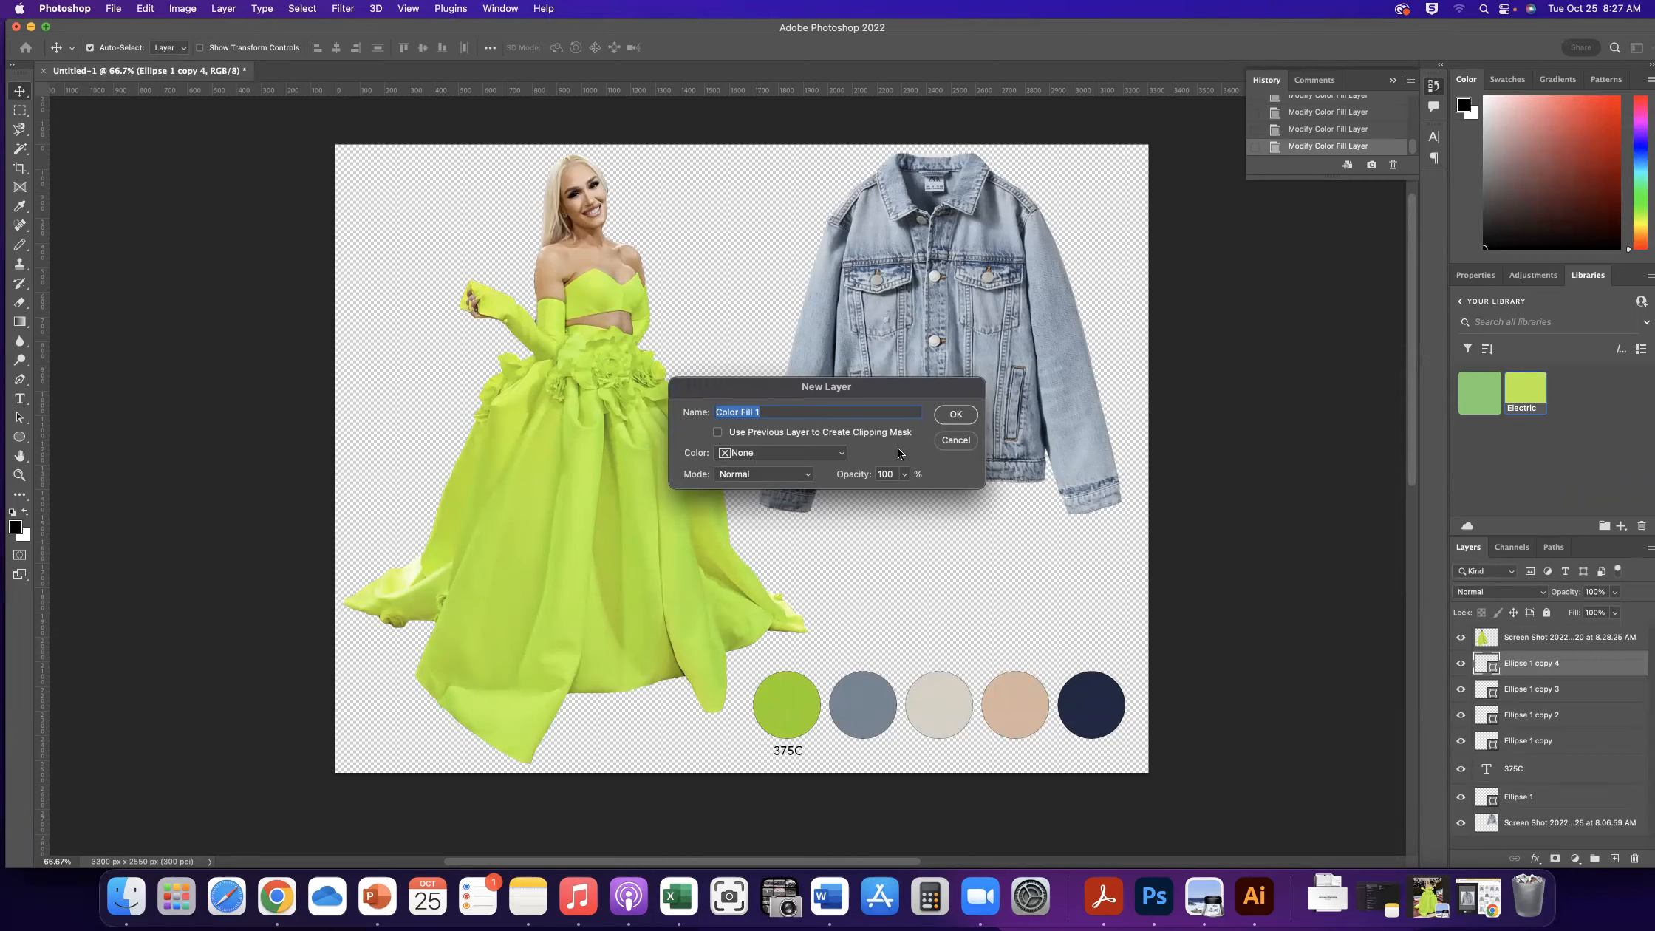
click(955, 415)
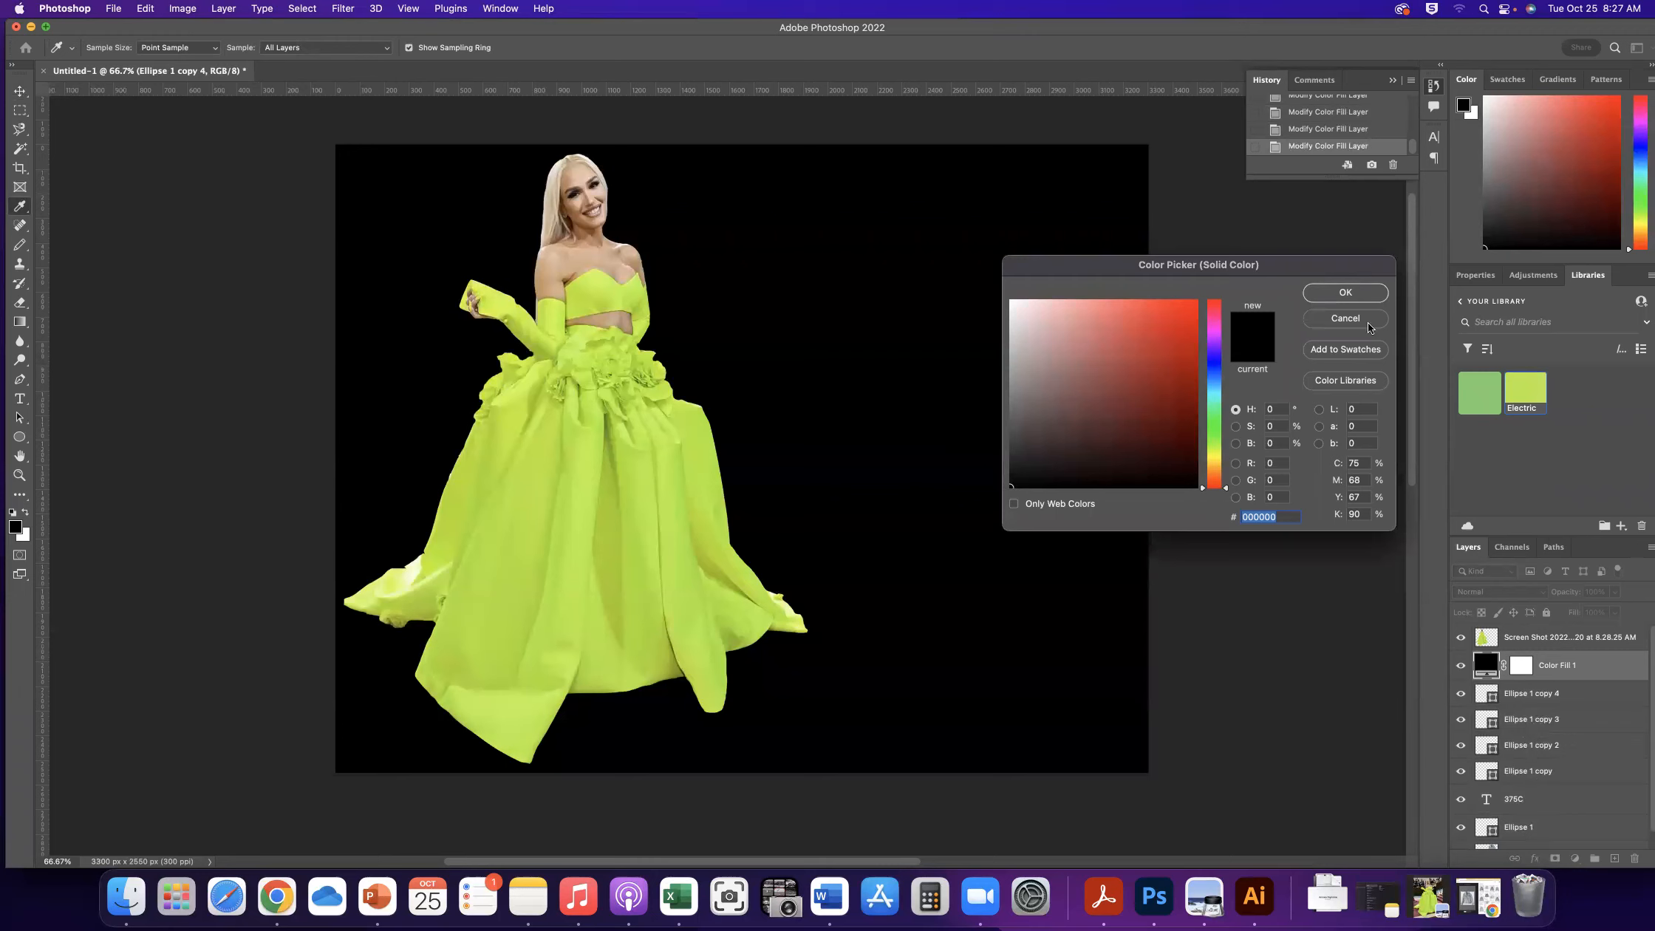
click(1342, 296)
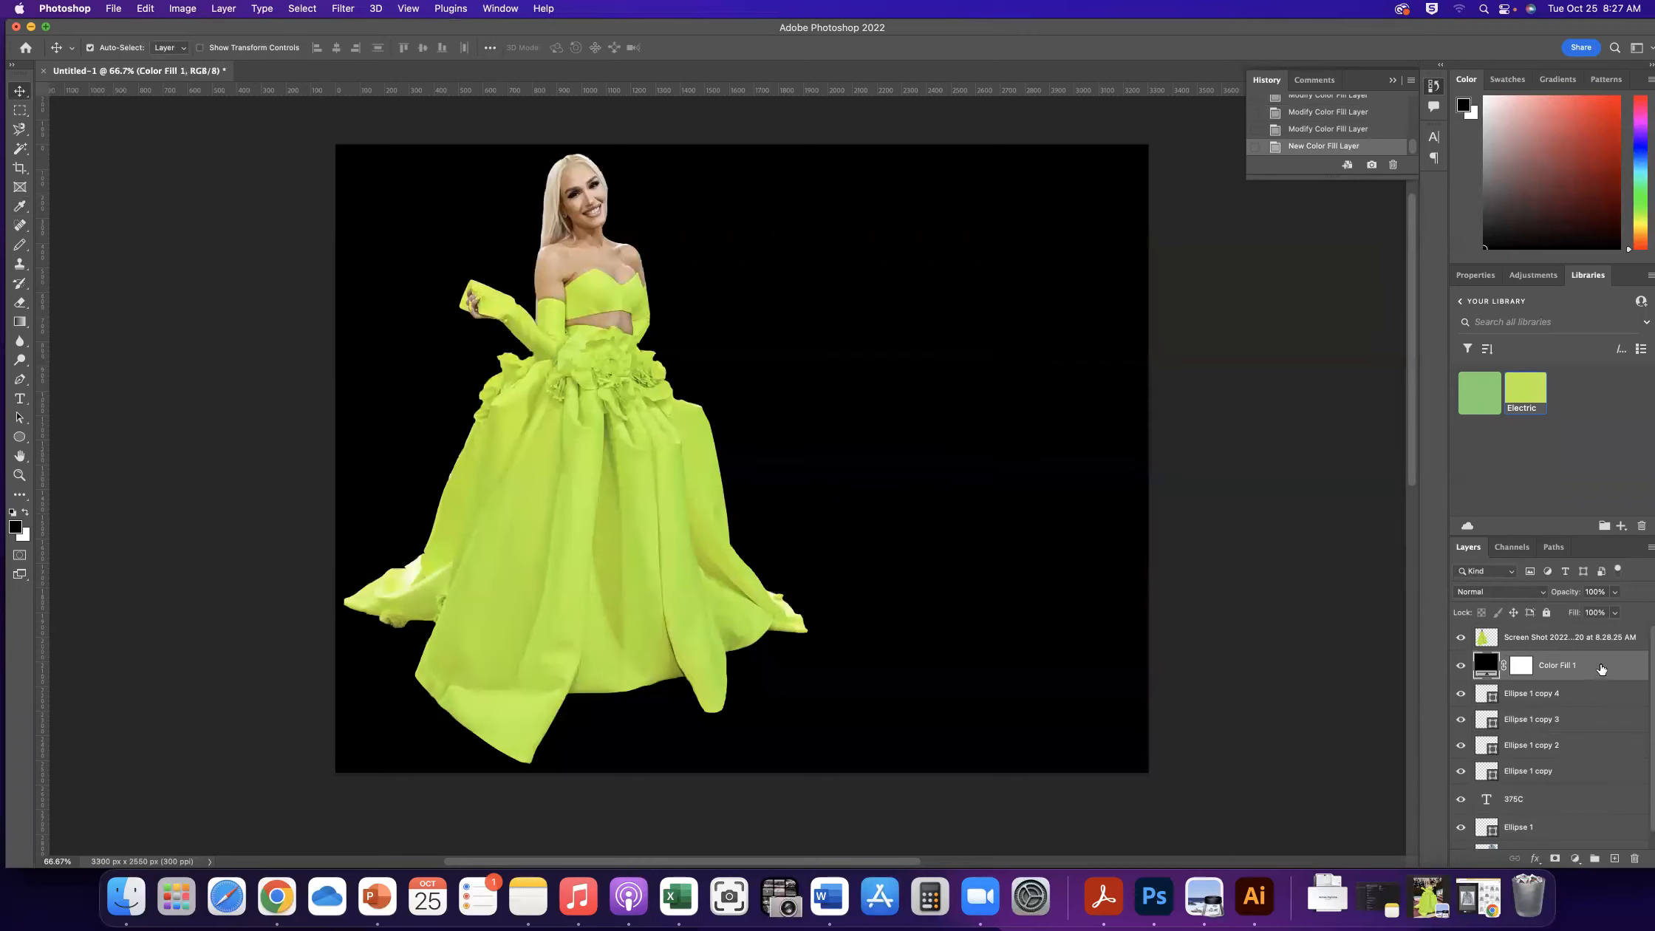
Move the Color Fill 1 layer beneath the denim jacket layer at the bottom of the layer stack
drag(1602, 667, 1593, 840)
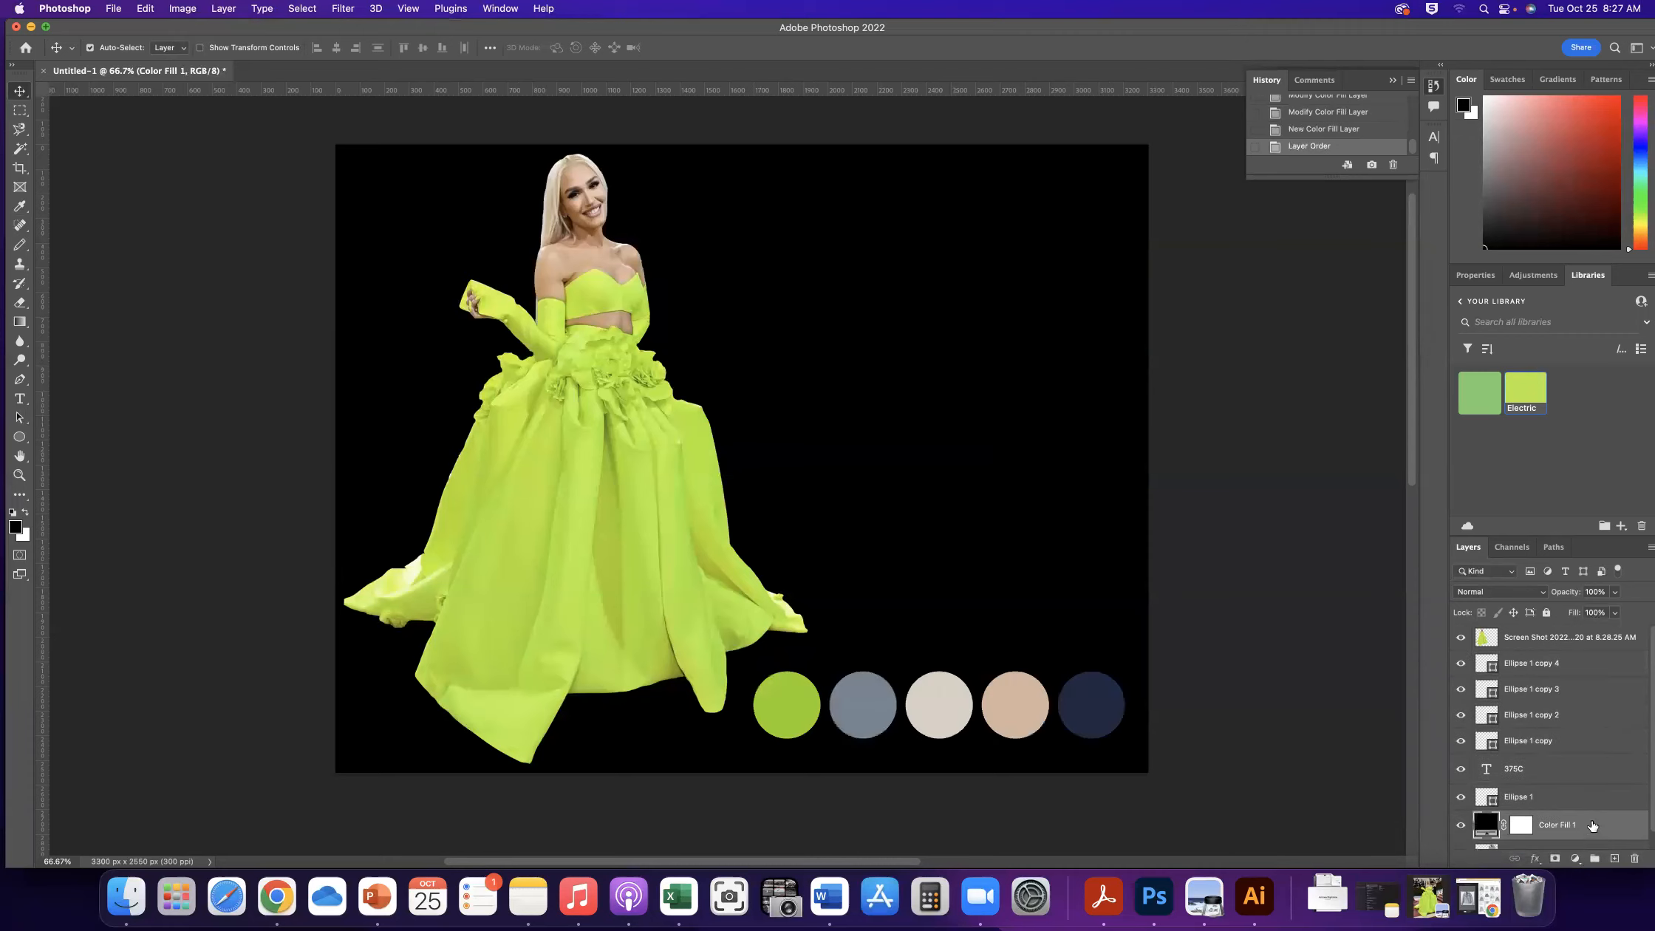
scroll(1590, 785, down, 1)
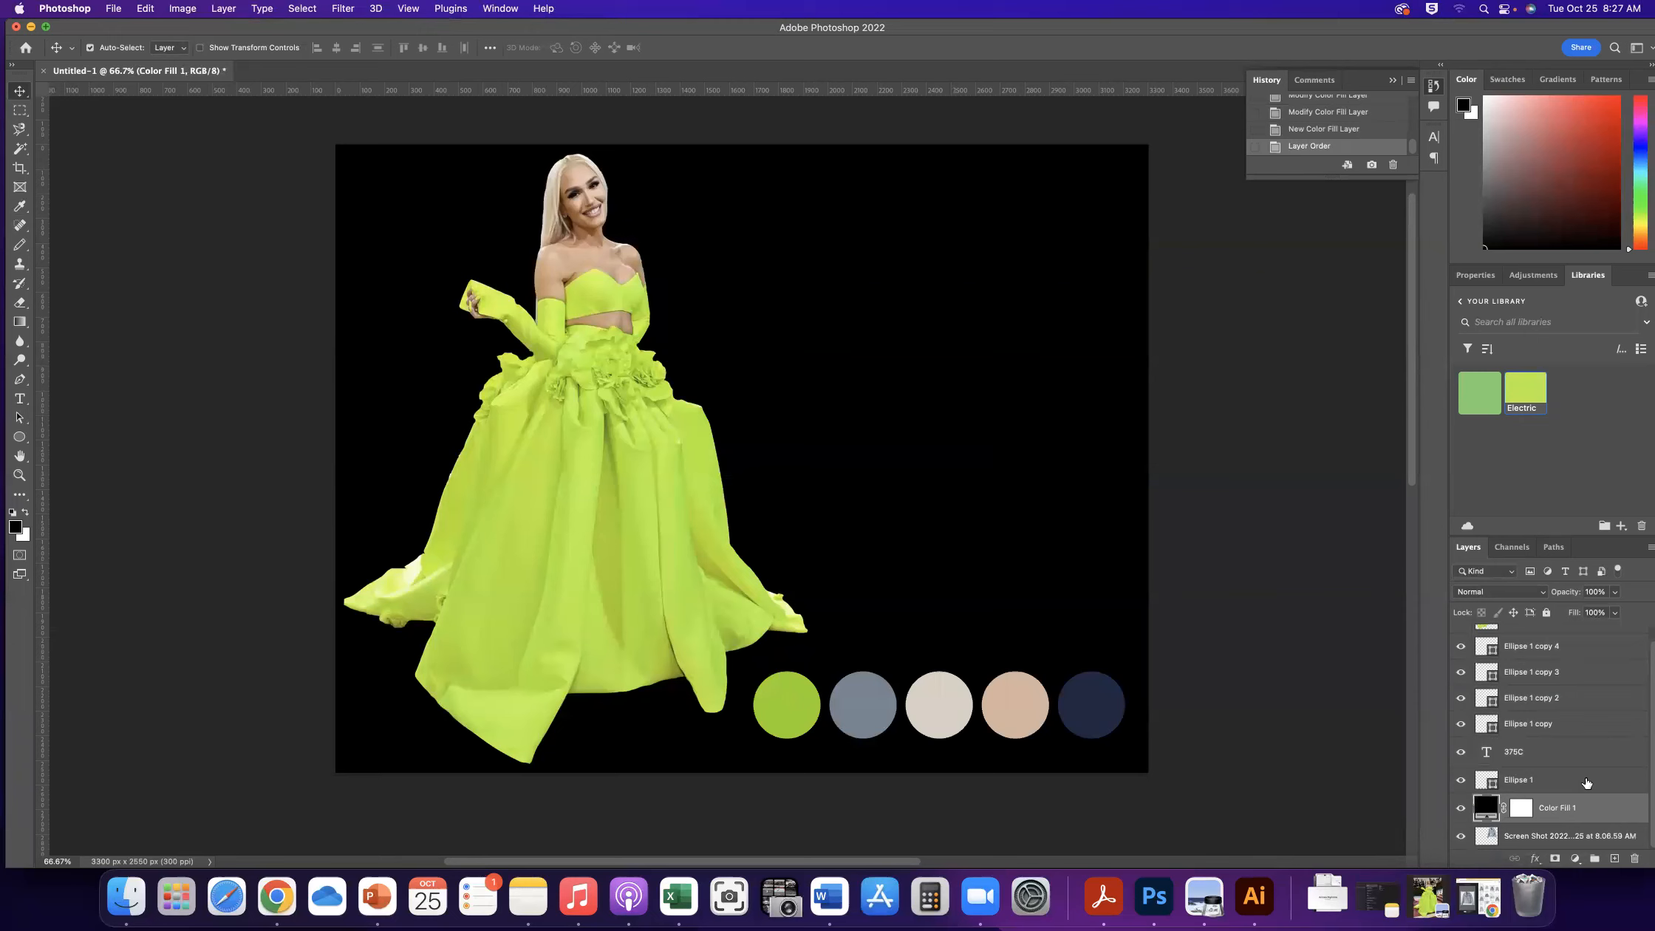
drag(1596, 812, 1592, 848)
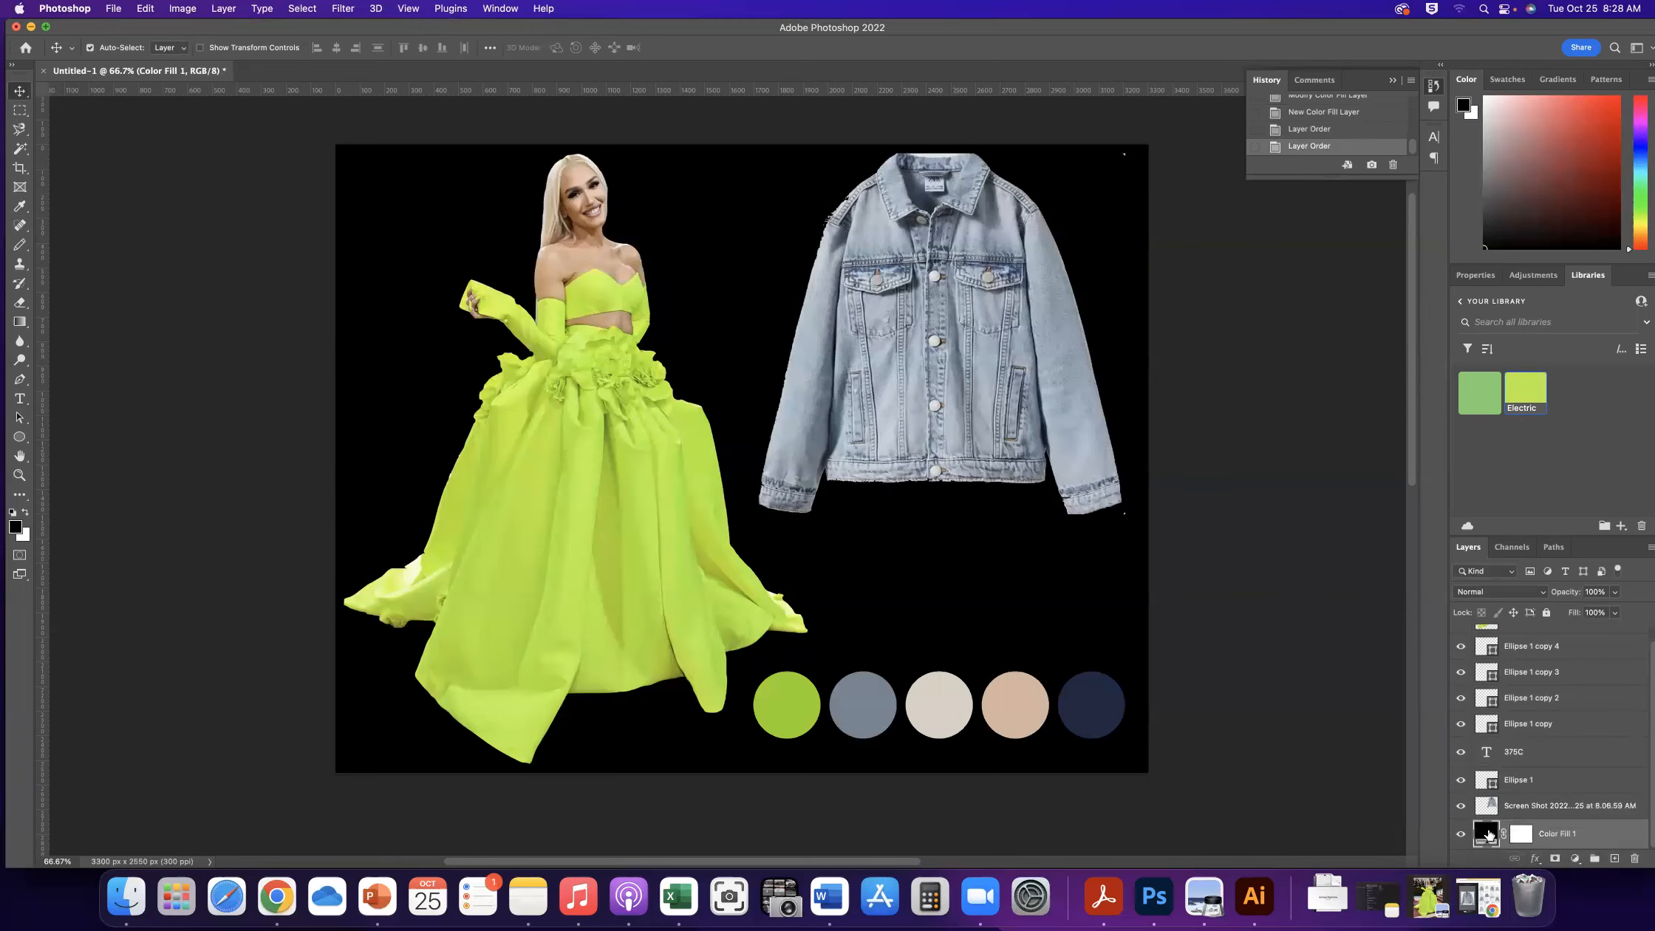
Open the Color Fill 1 color for editing and move the Color Picker clear of the jacket
double_click(1487, 833)
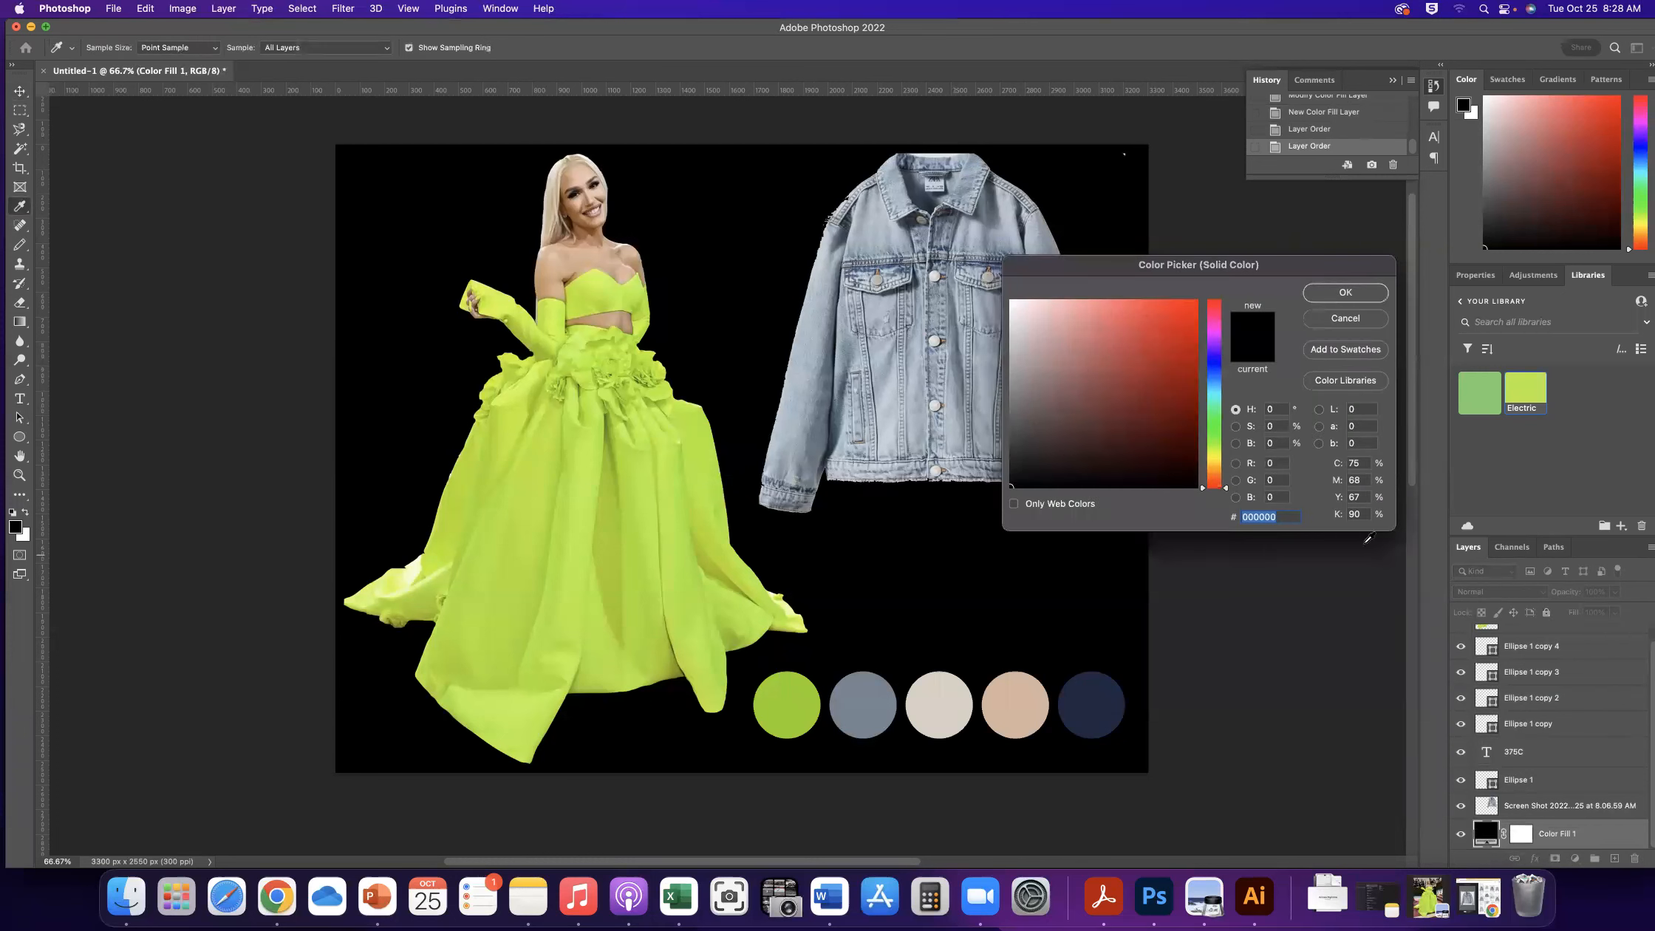
drag(1280, 261, 1407, 275)
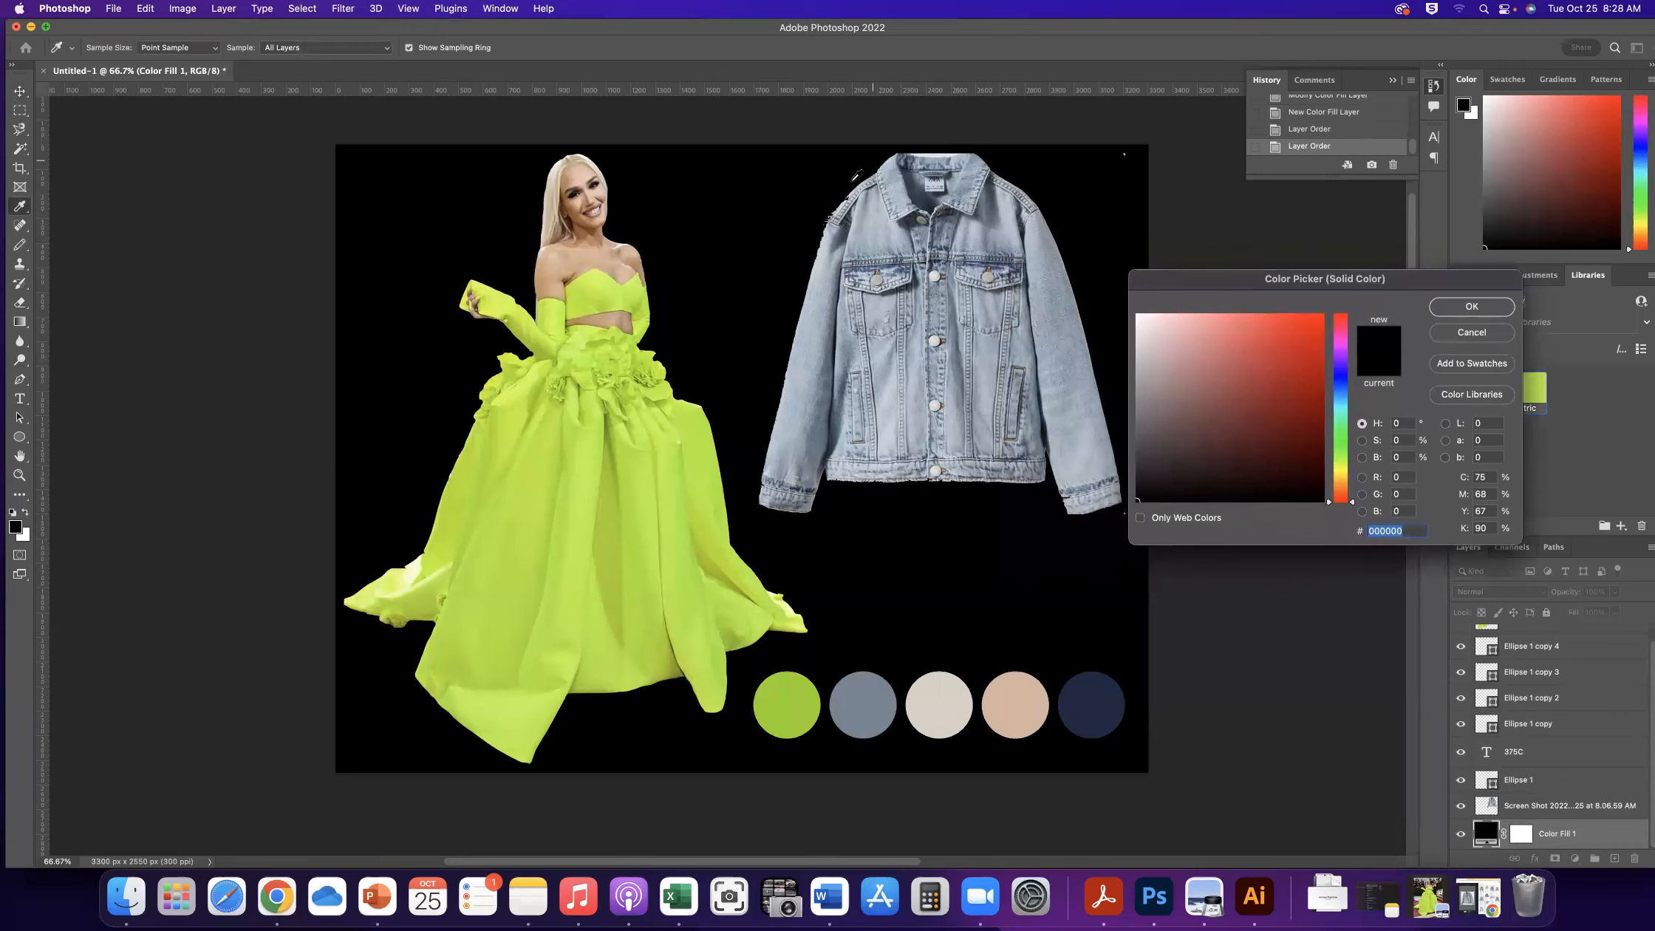
scroll(410, 533, right, 1)
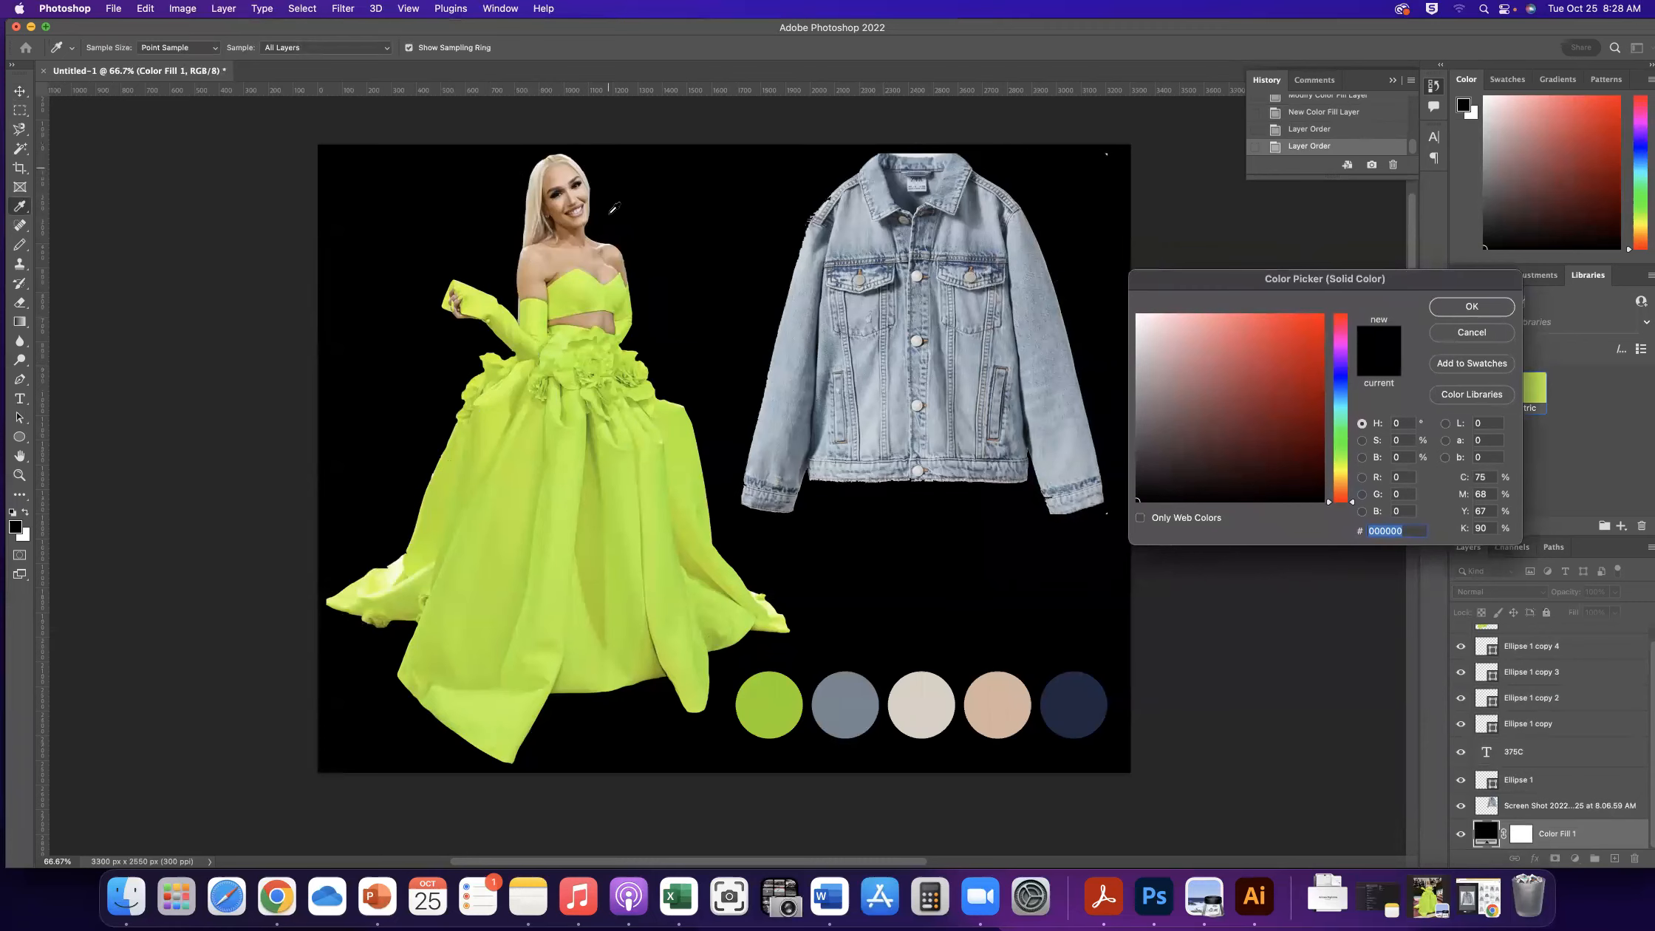
scroll(707, 305, up, 1)
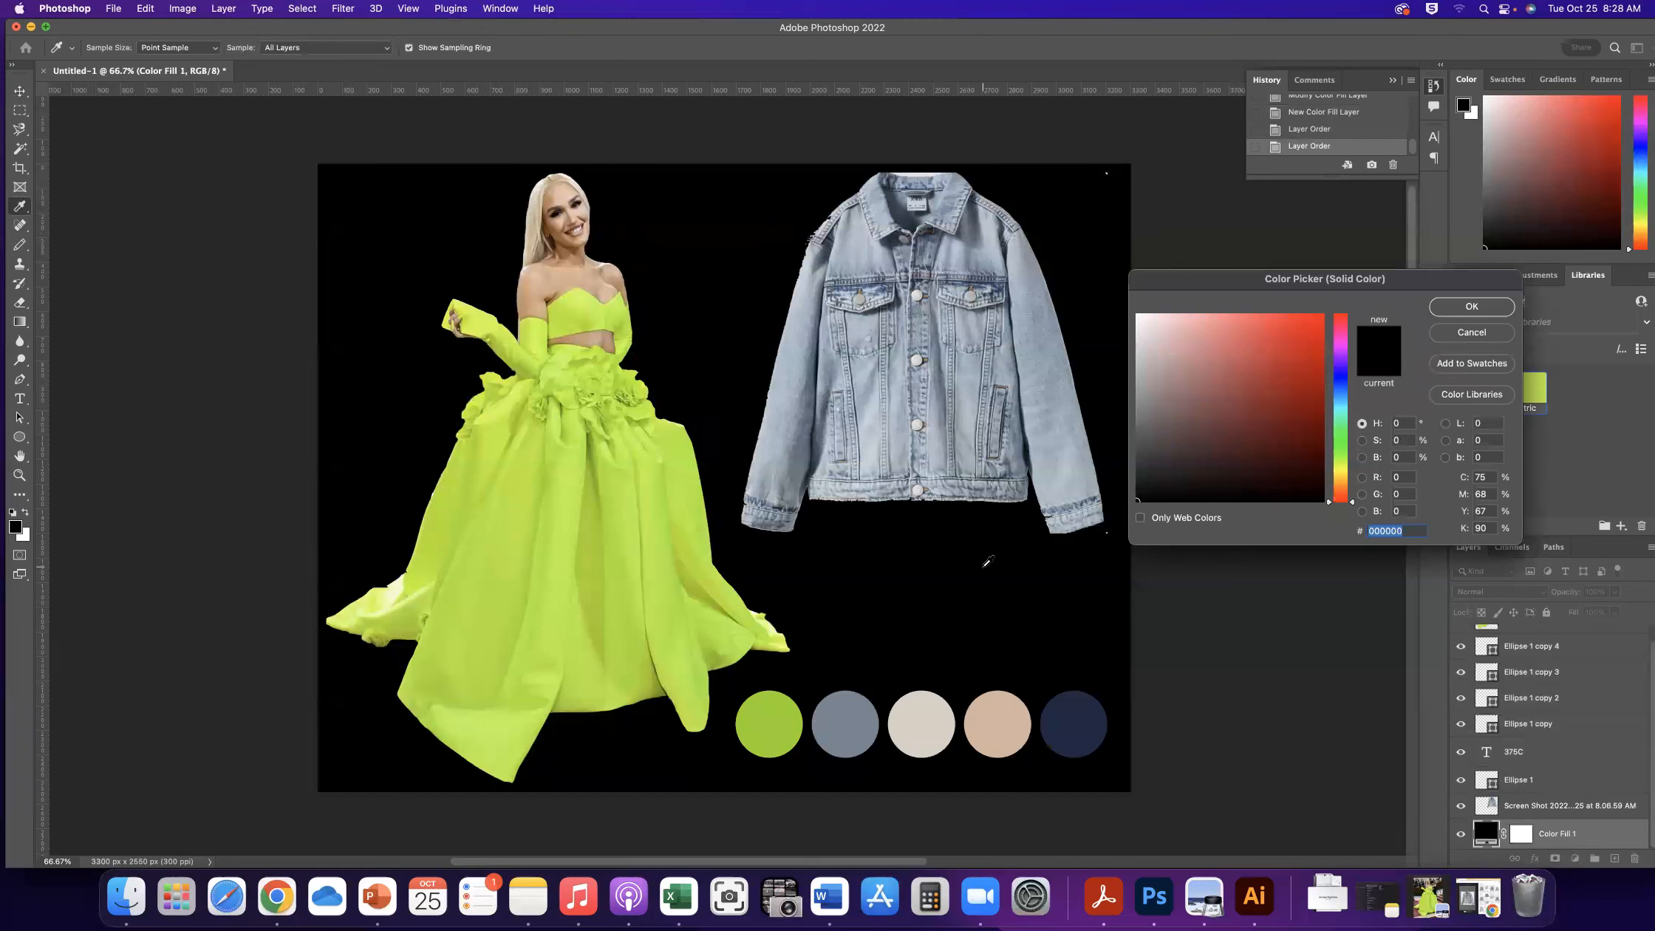
scroll(986, 558, down, 2)
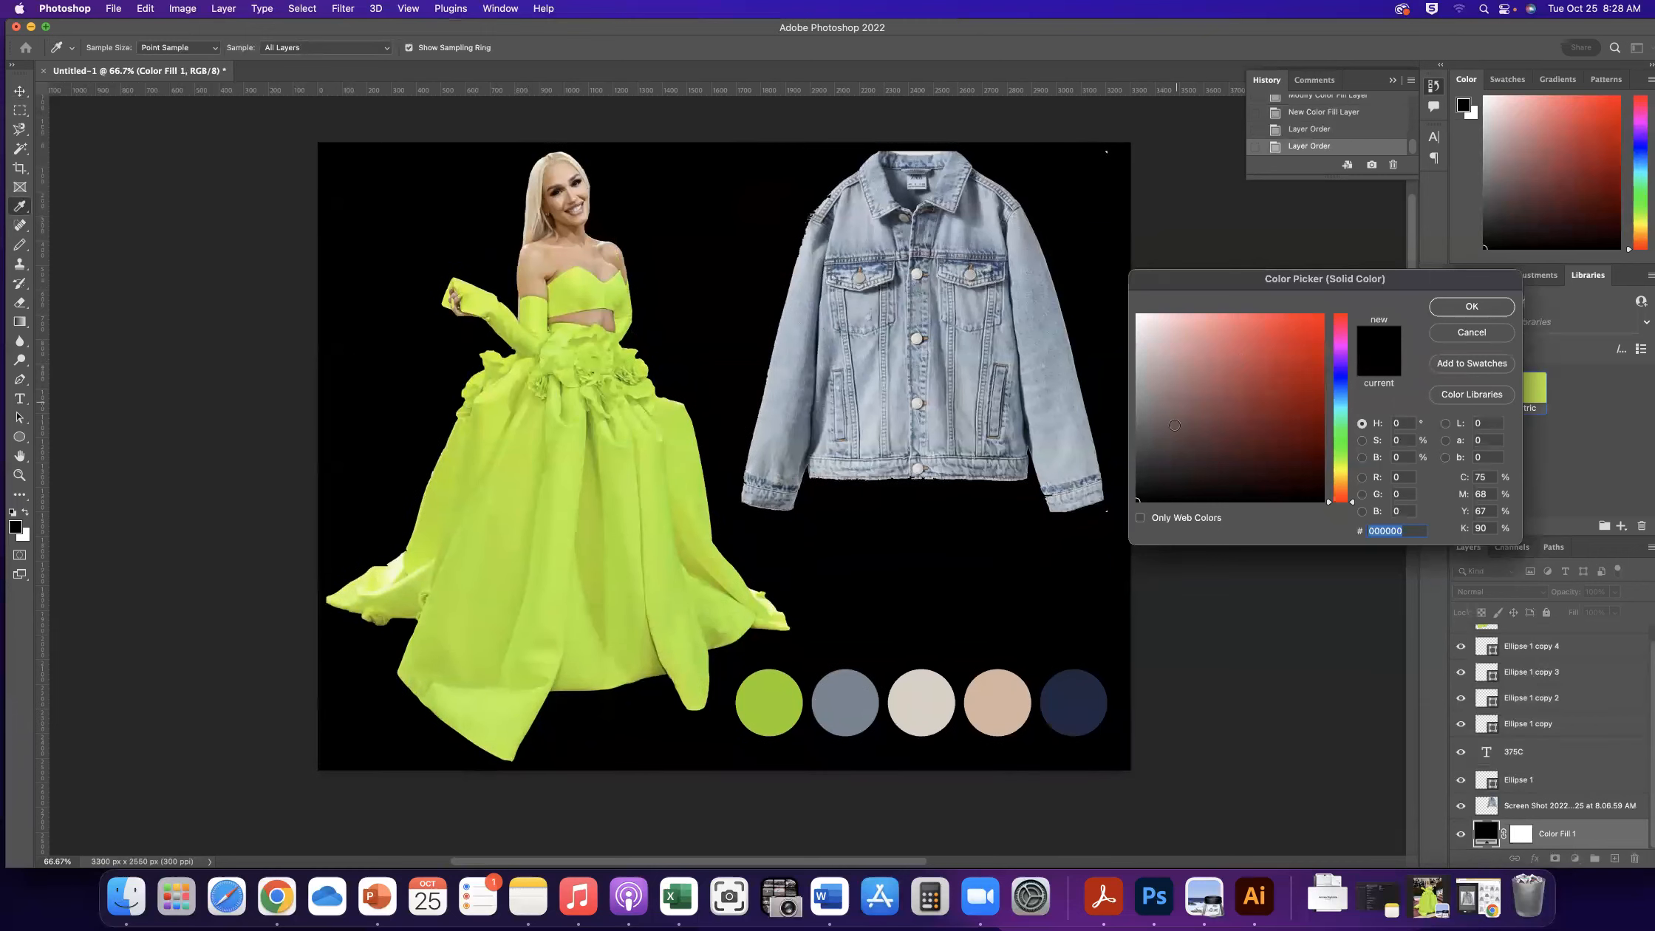
Try the beige palette circle's color, near-white and pale cream ede7d9 as the background fill
click(924, 687)
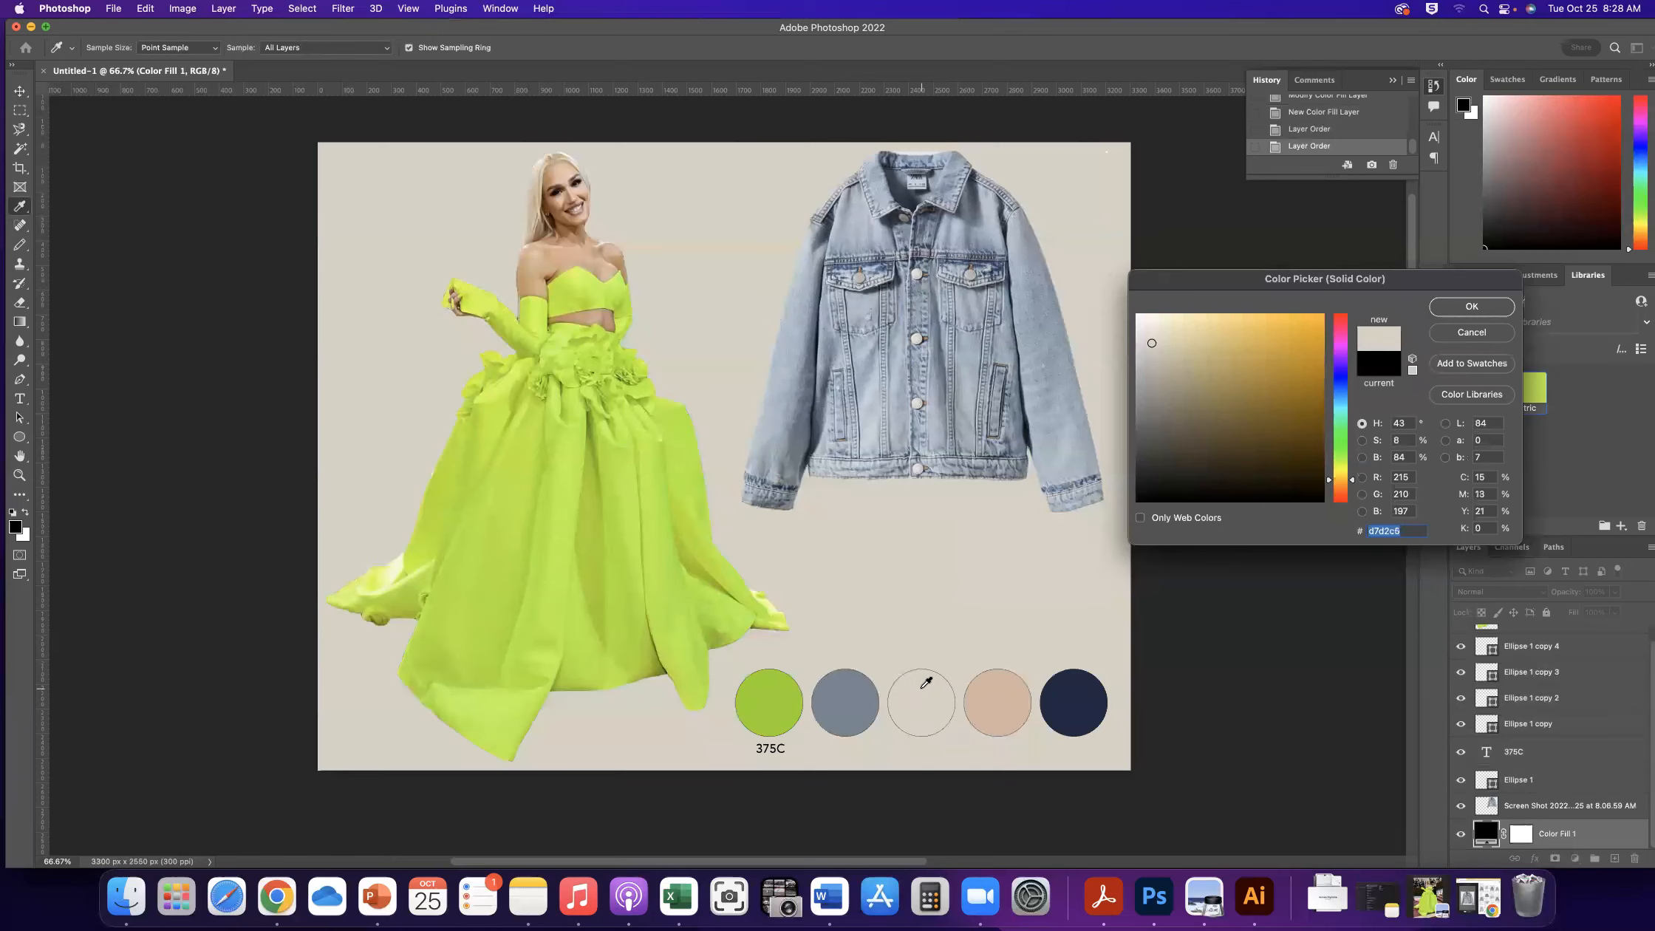
drag(1150, 338, 1136, 313)
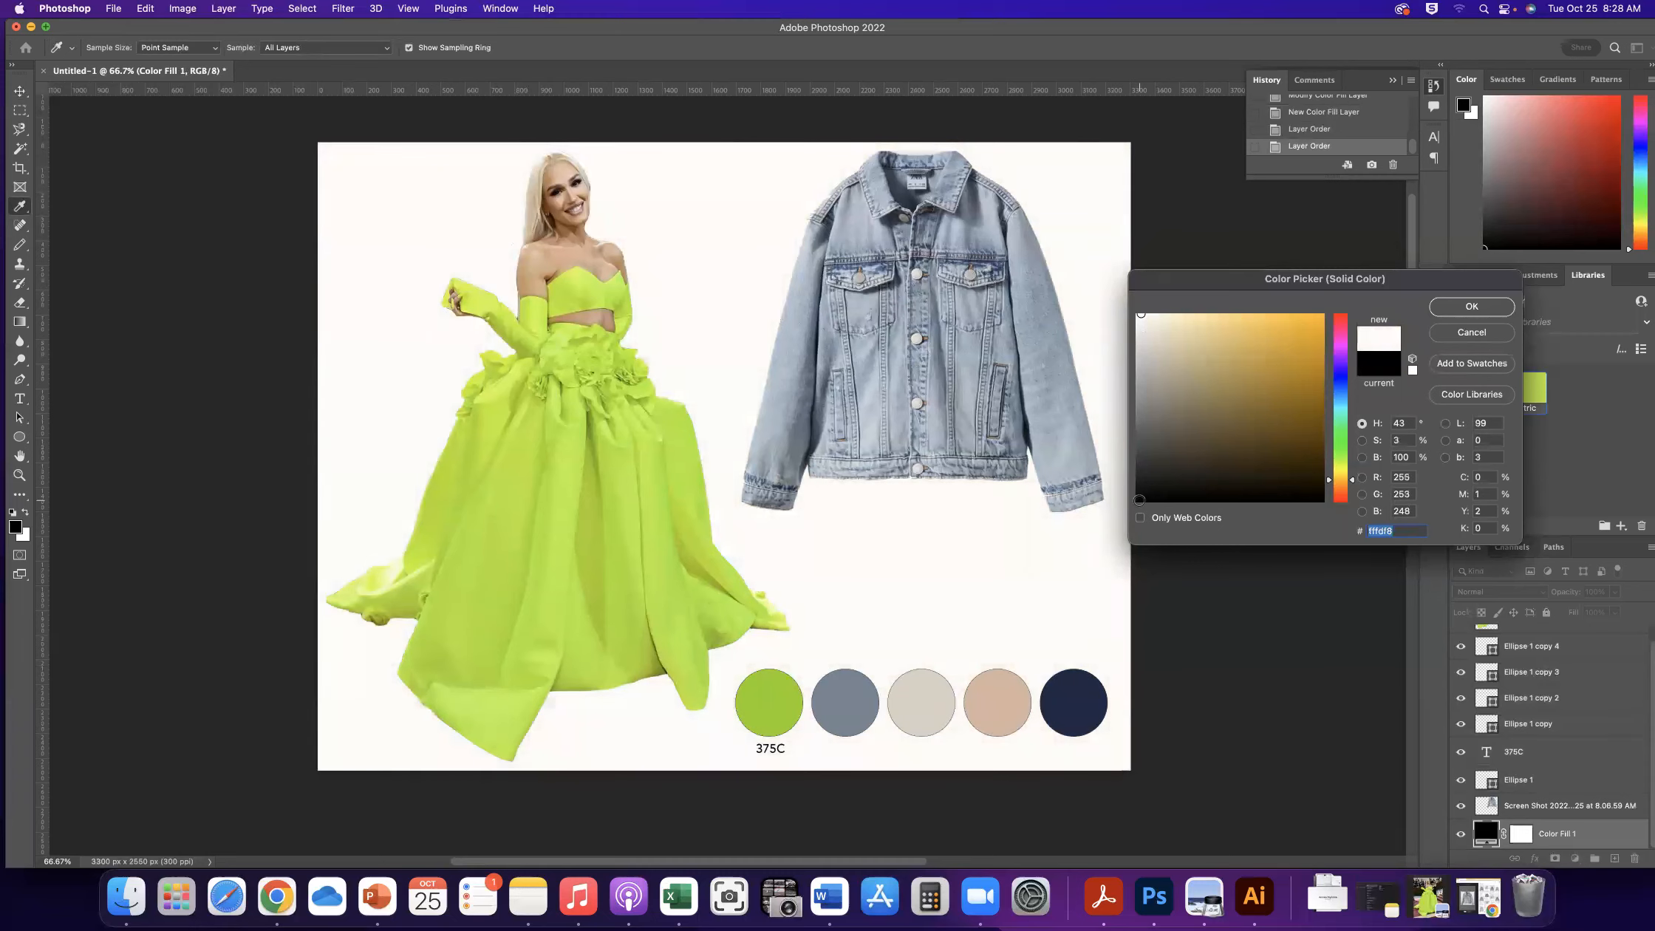
click(1140, 501)
drag(1136, 315, 1152, 326)
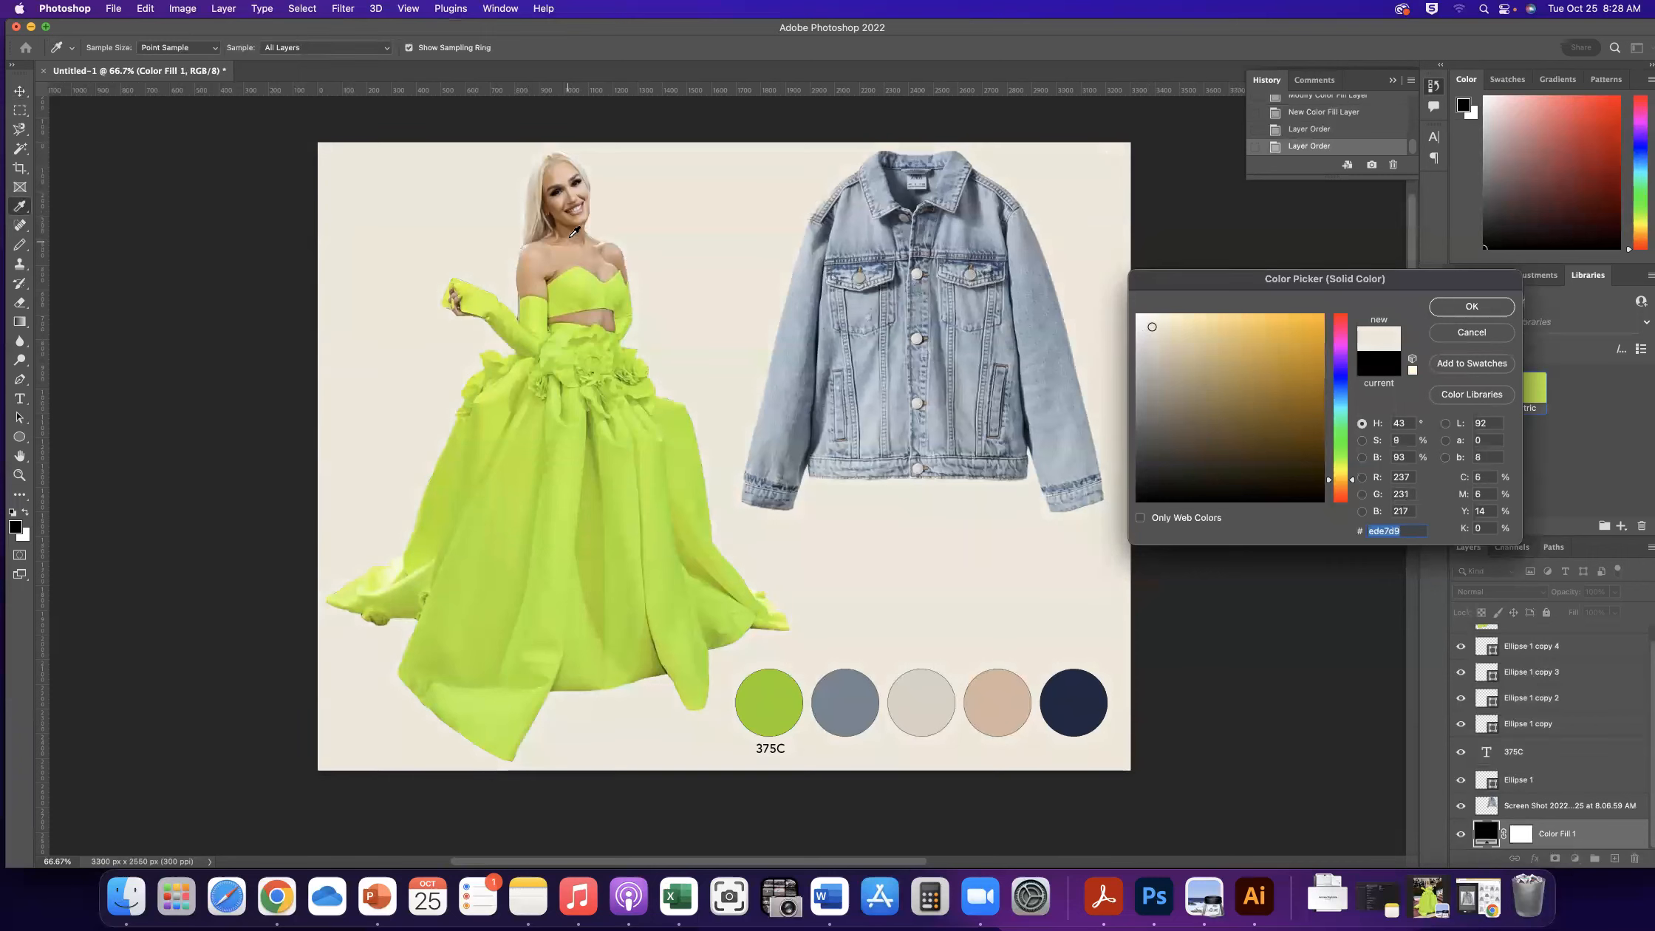
Try skin and blonde hair tones sampled from the woman's photo as the background fill, including c69b9a, 9b613e, cebea7 and d8c7ad
click(577, 207)
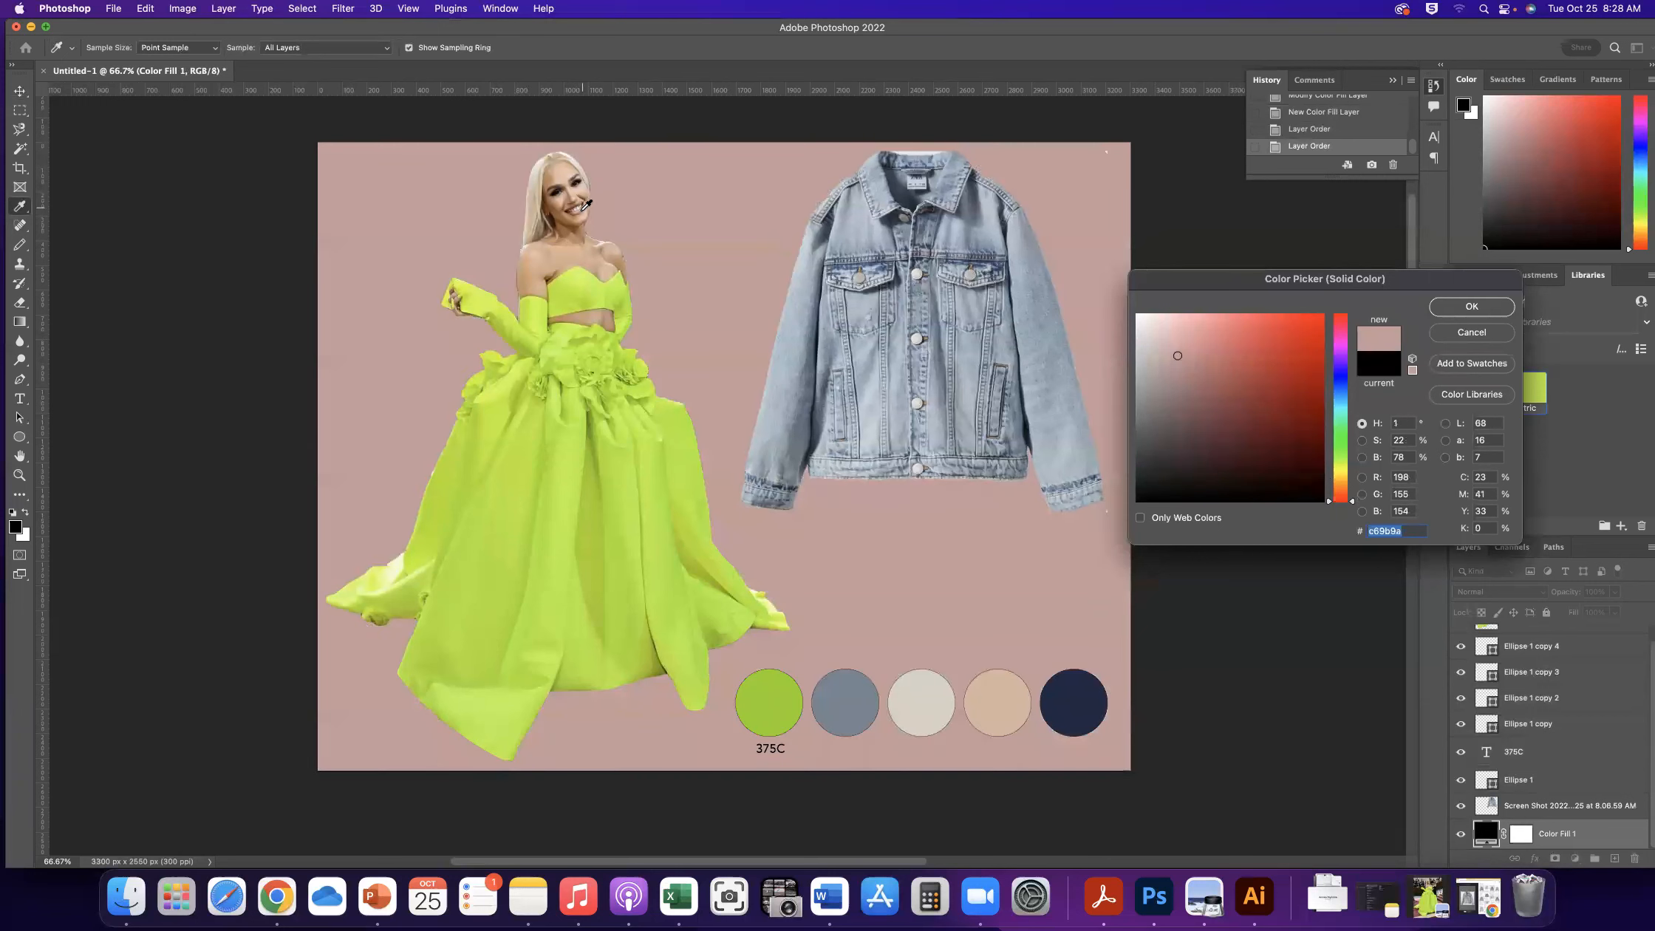
click(554, 226)
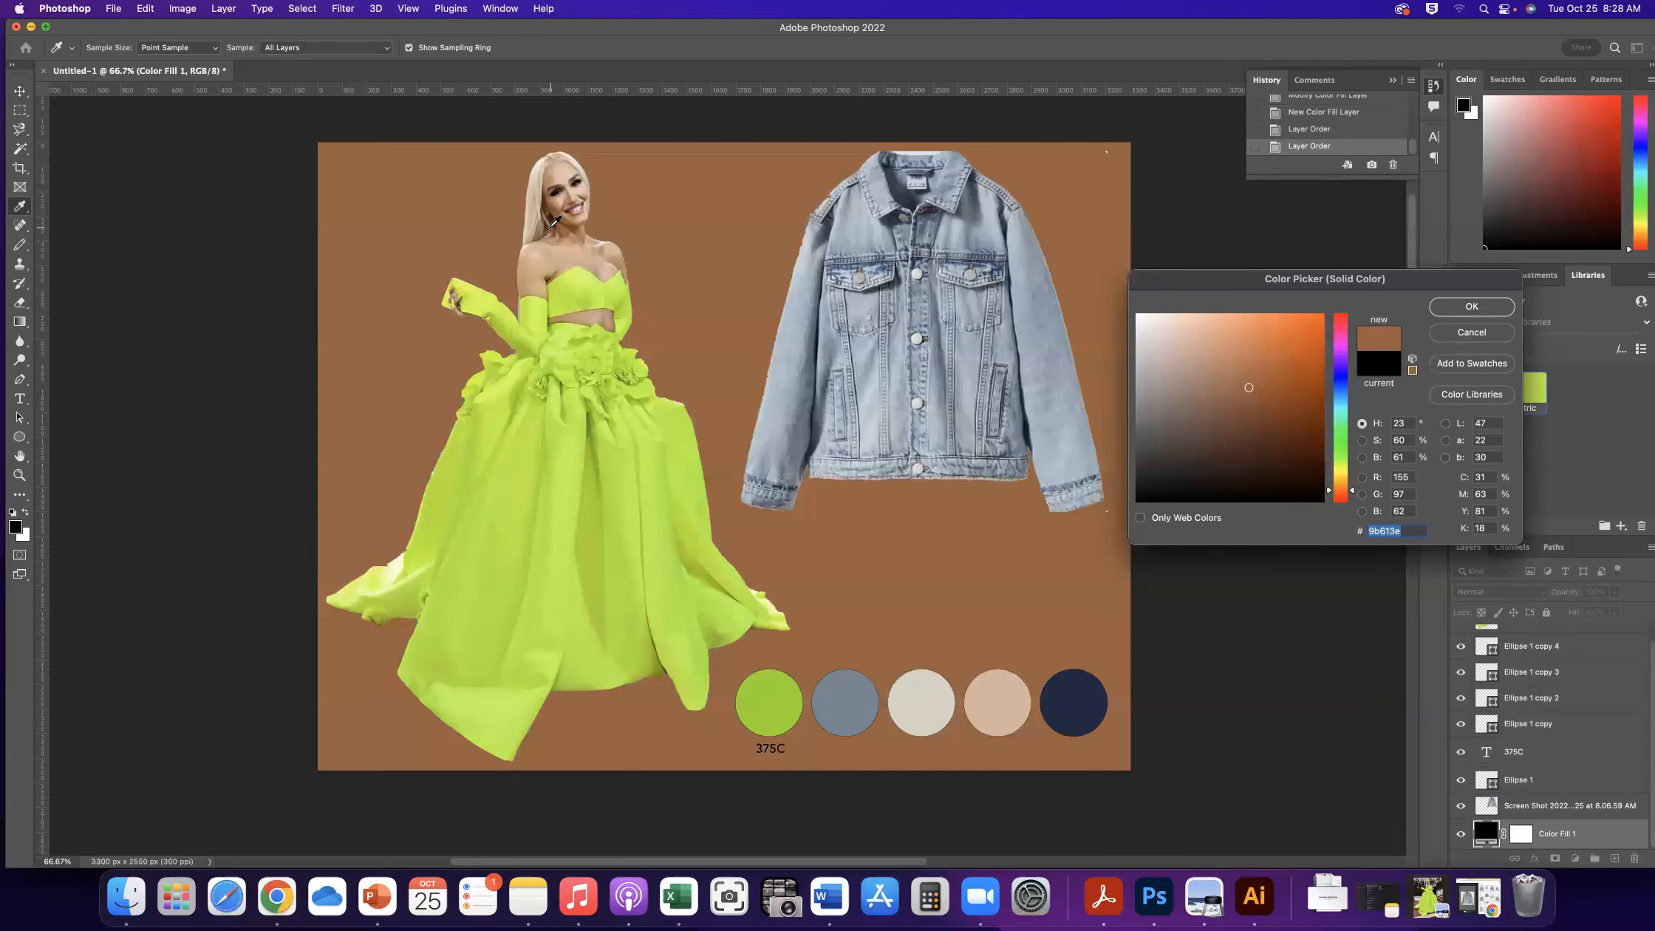
click(540, 195)
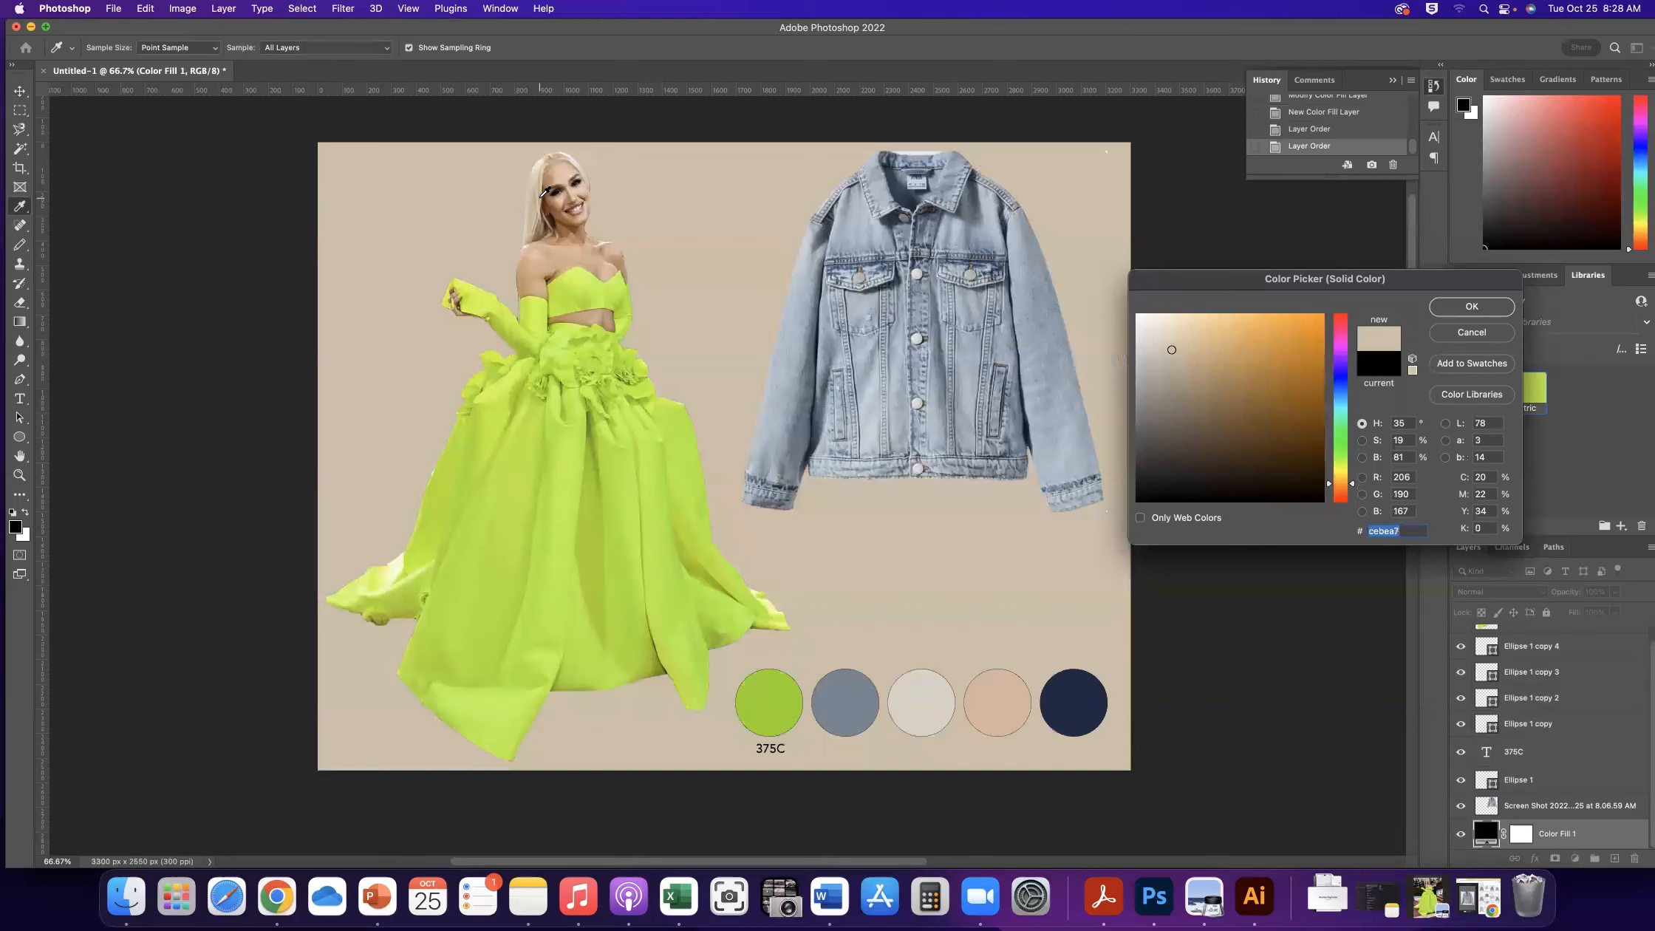
click(543, 193)
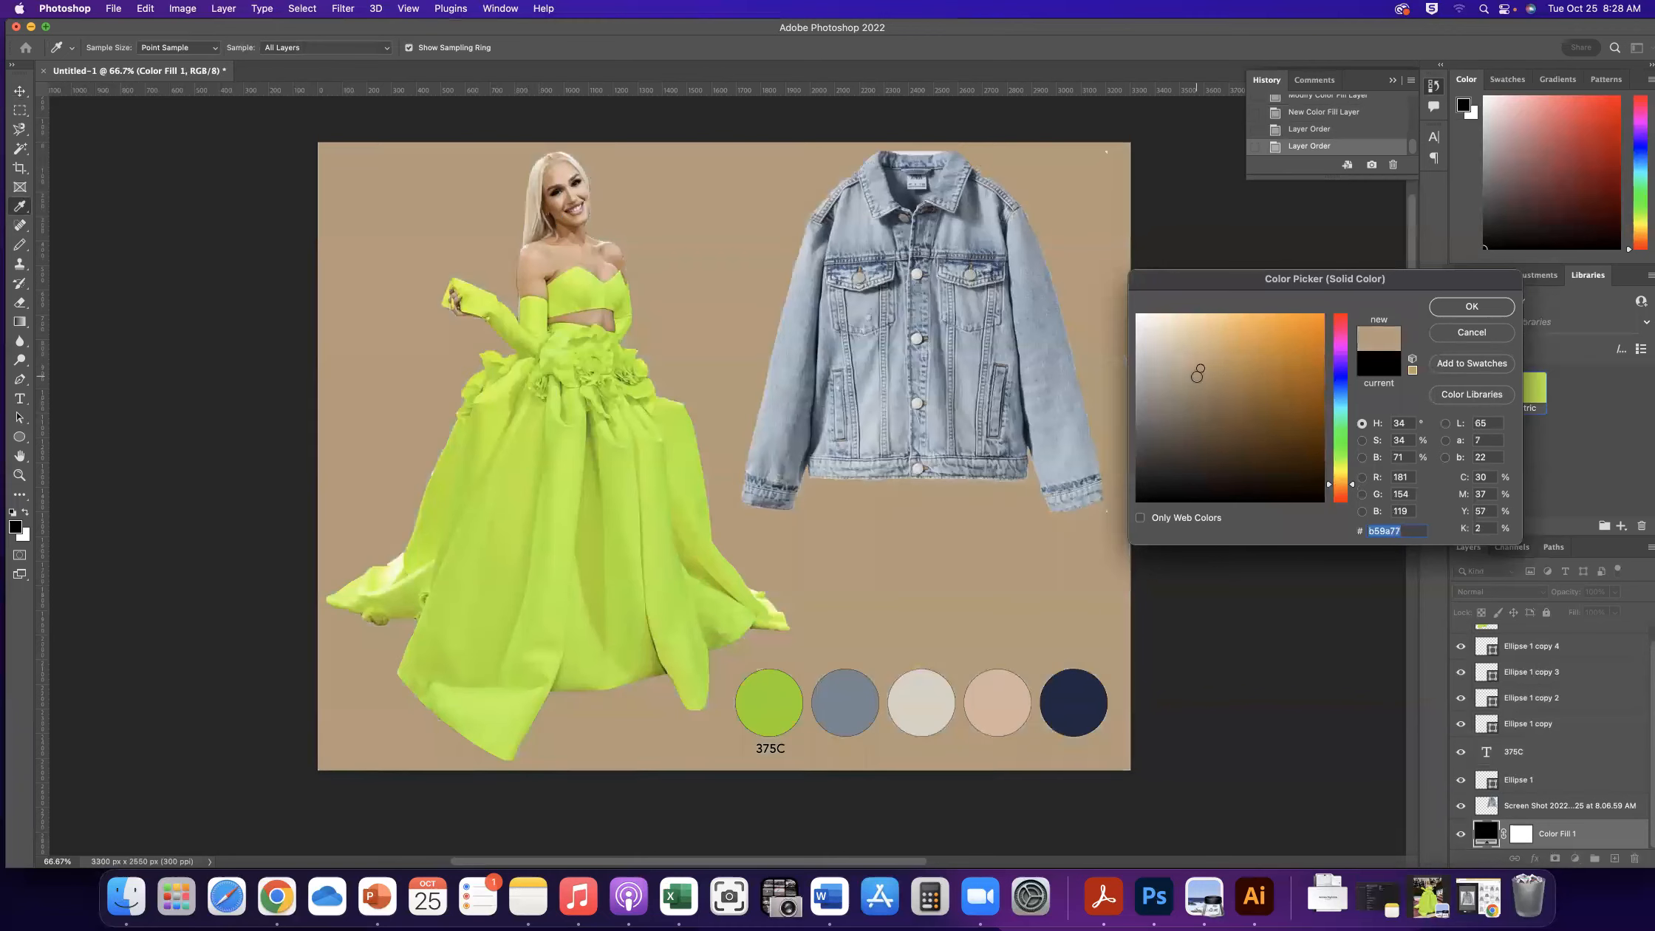
click(1197, 380)
drag(1190, 376, 1180, 369)
click(531, 196)
click(531, 190)
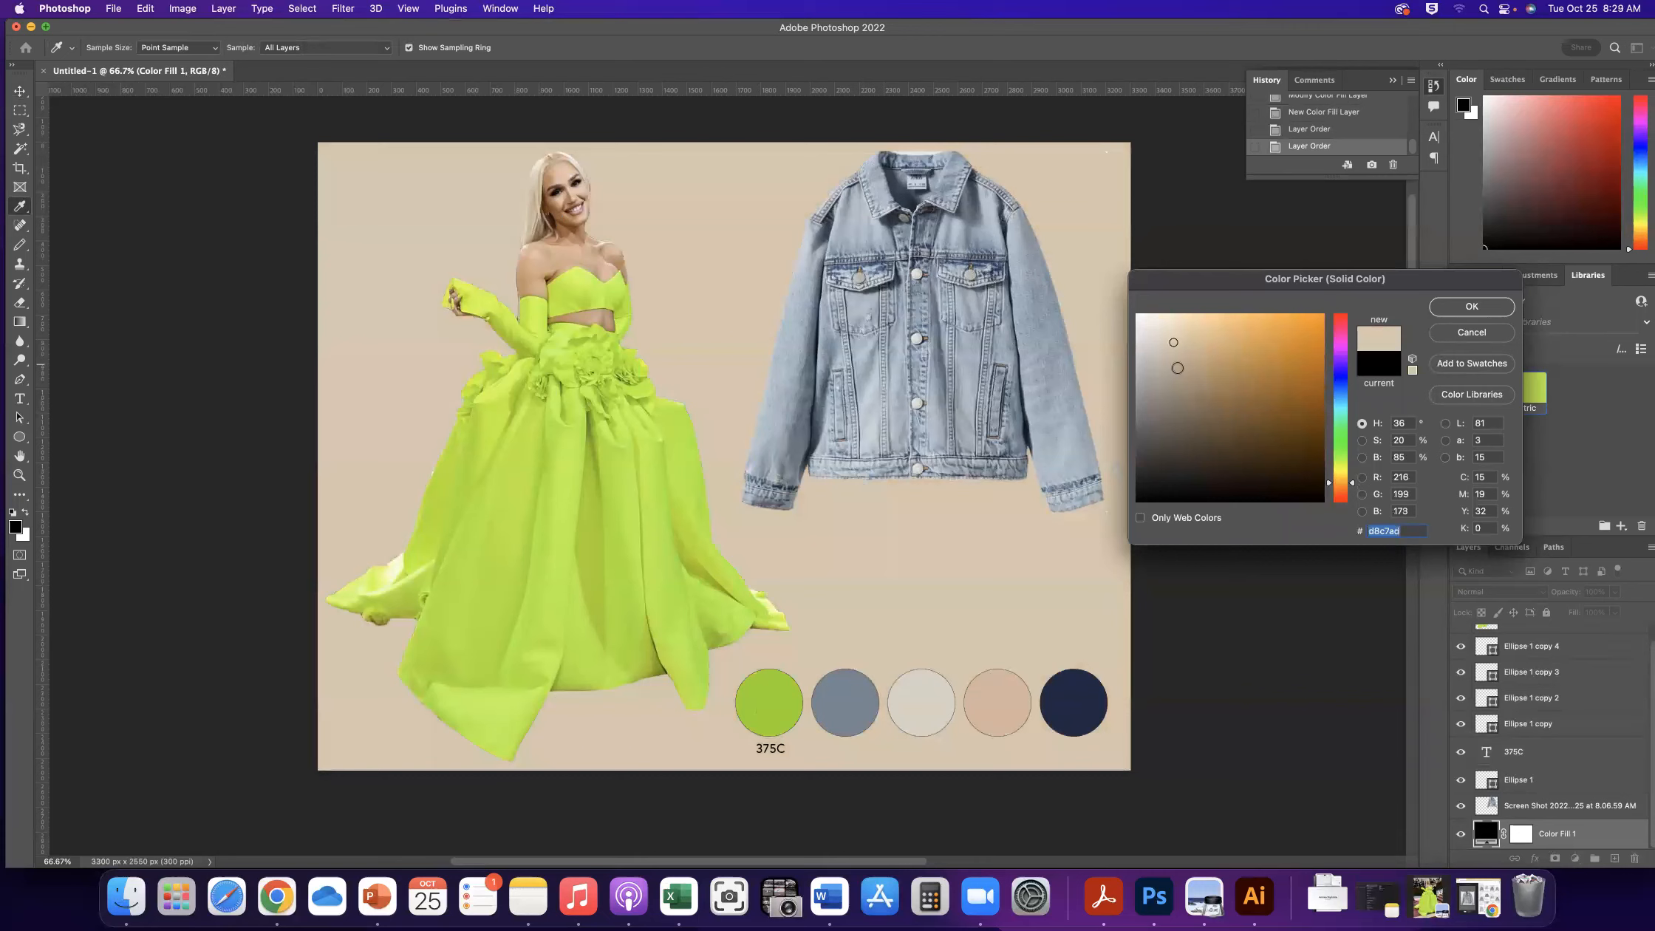
Sample the pale blonde dcd3bf from the woman's hair, lighten it to a soft cream and apply it as the background fill
click(526, 219)
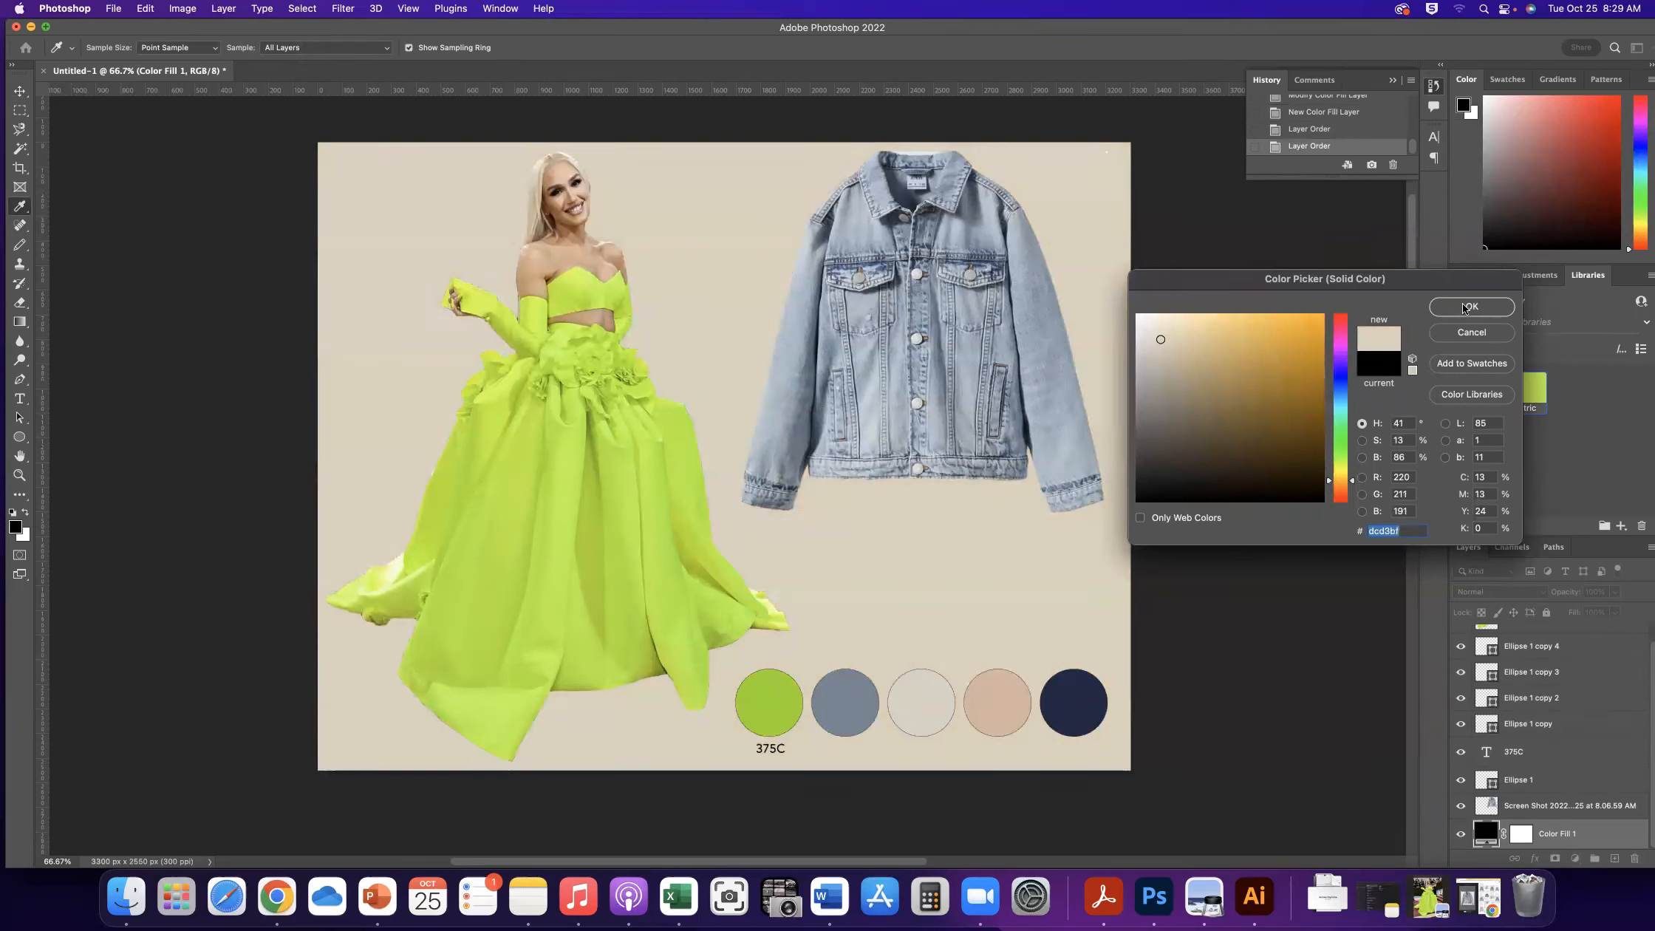
click(1153, 334)
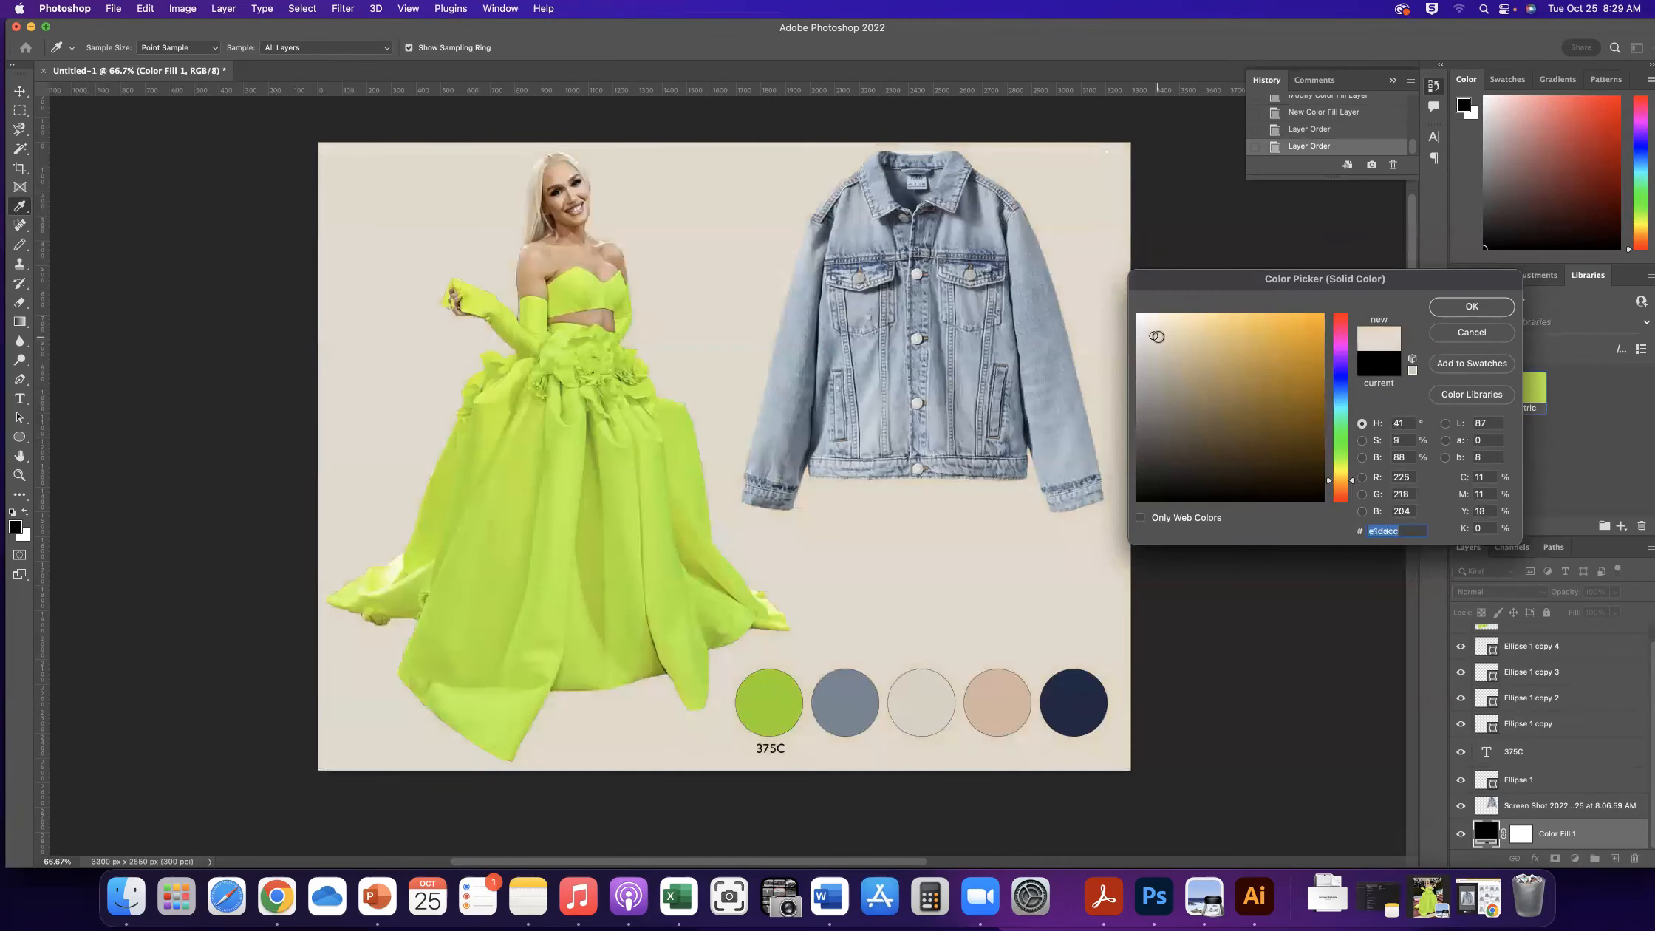
click(1152, 333)
click(1473, 308)
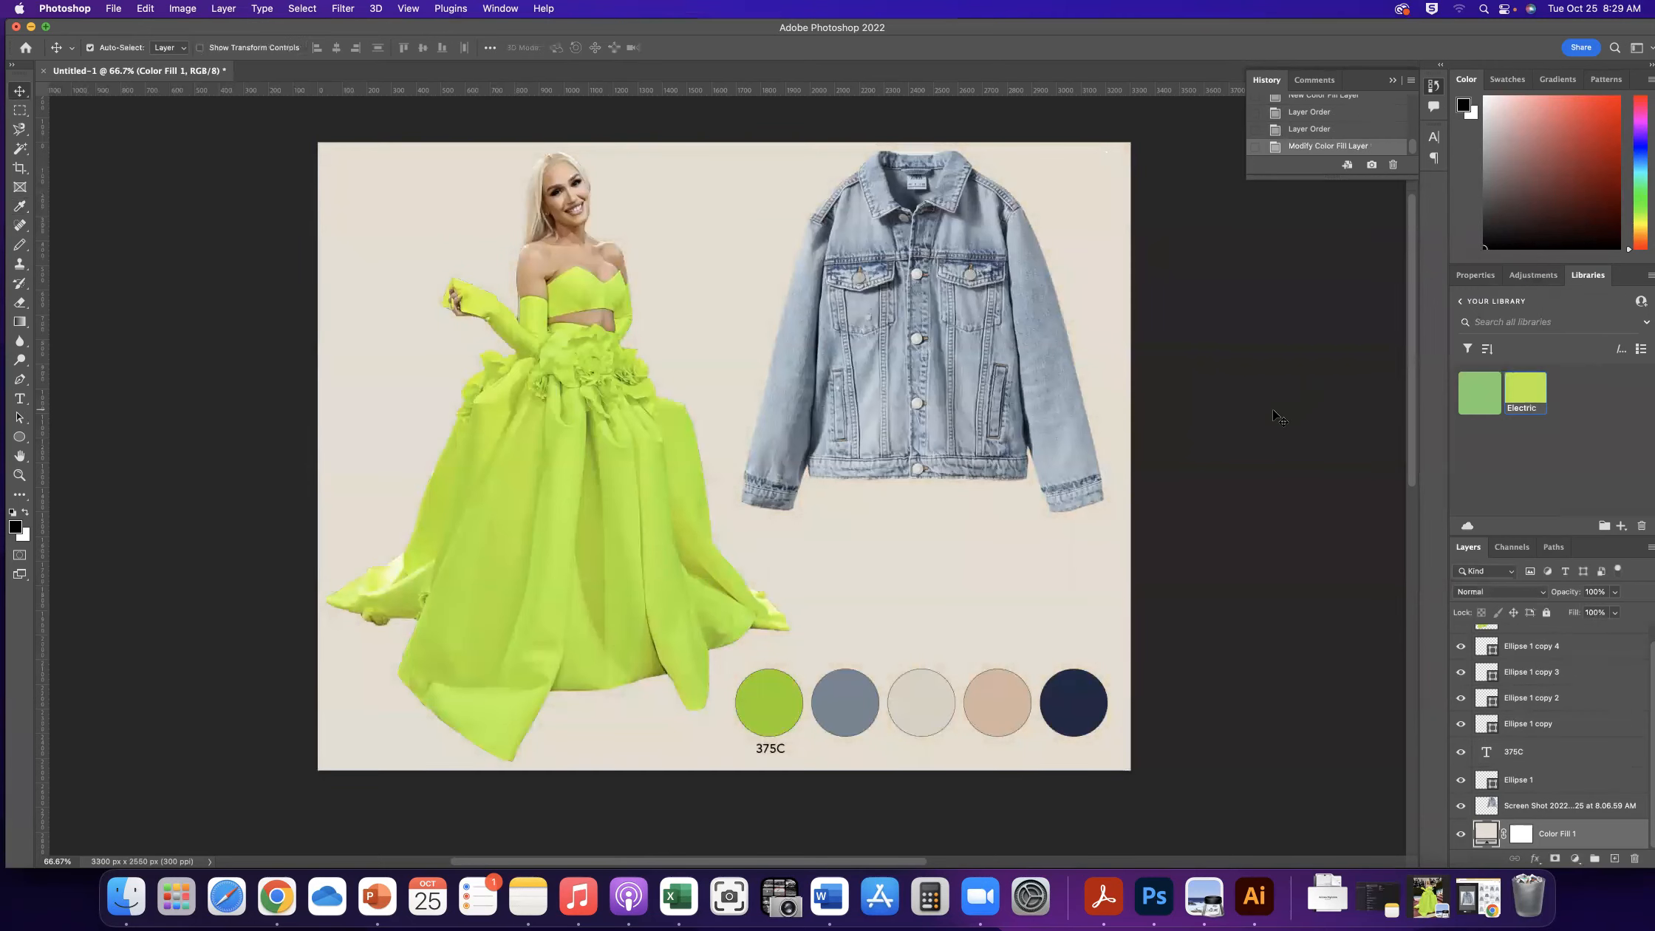
Erase the stray remnants beside the cuff, at the collar's upper edge and near the upper corner on the denim jacket layer
key(super+1)
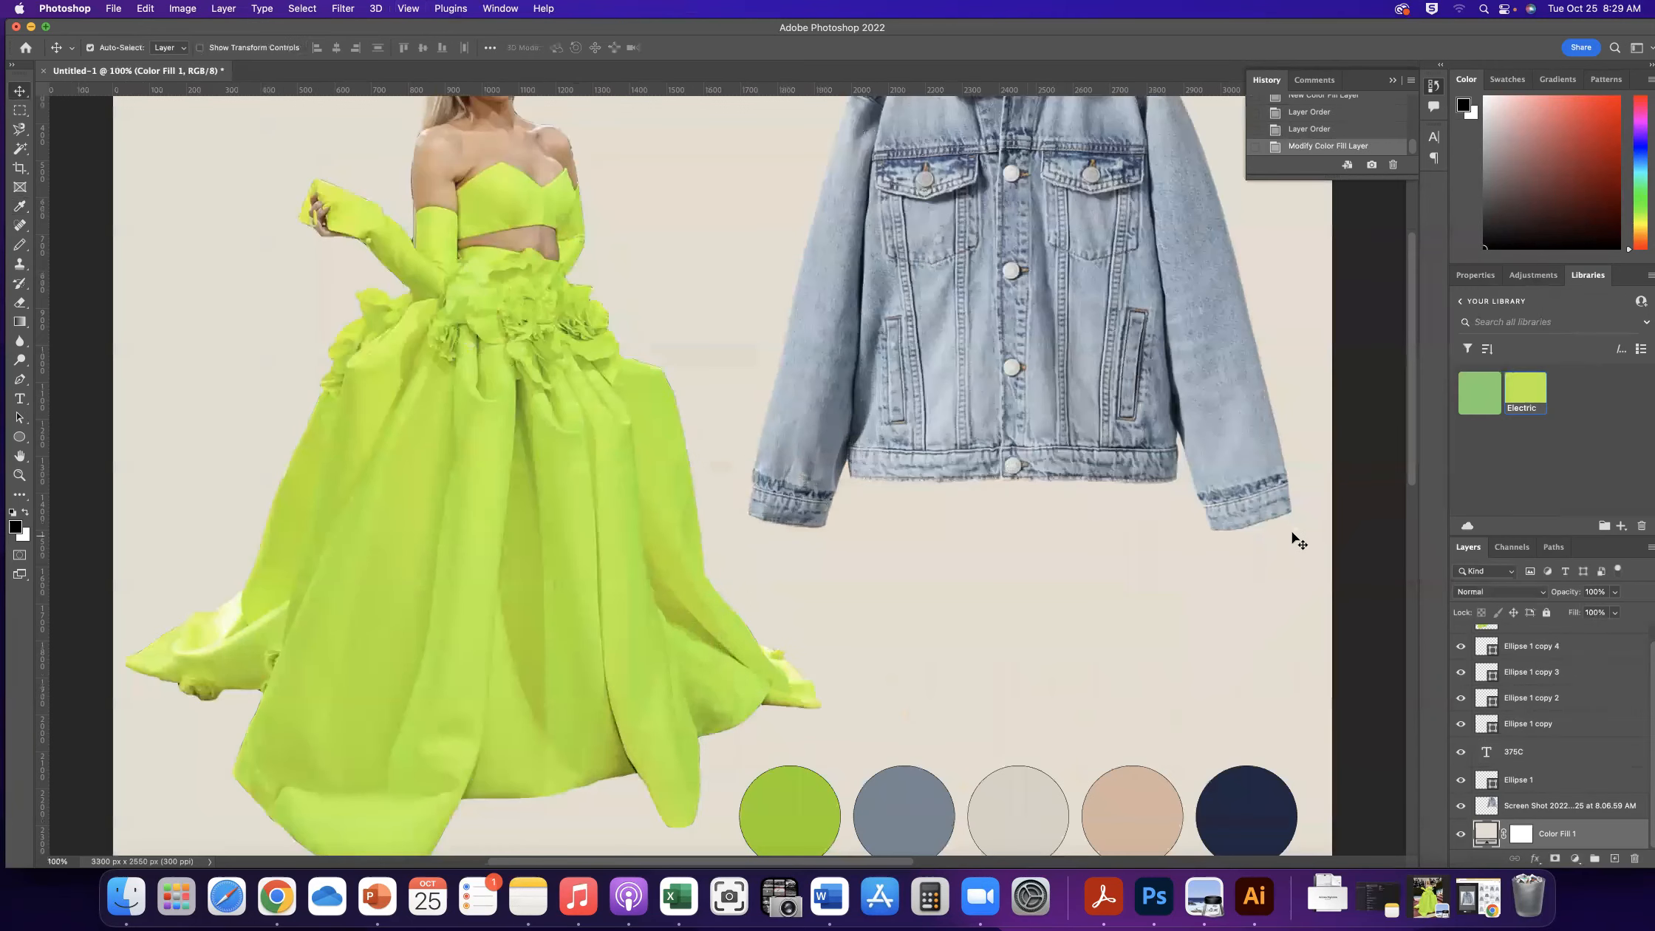
click(20, 302)
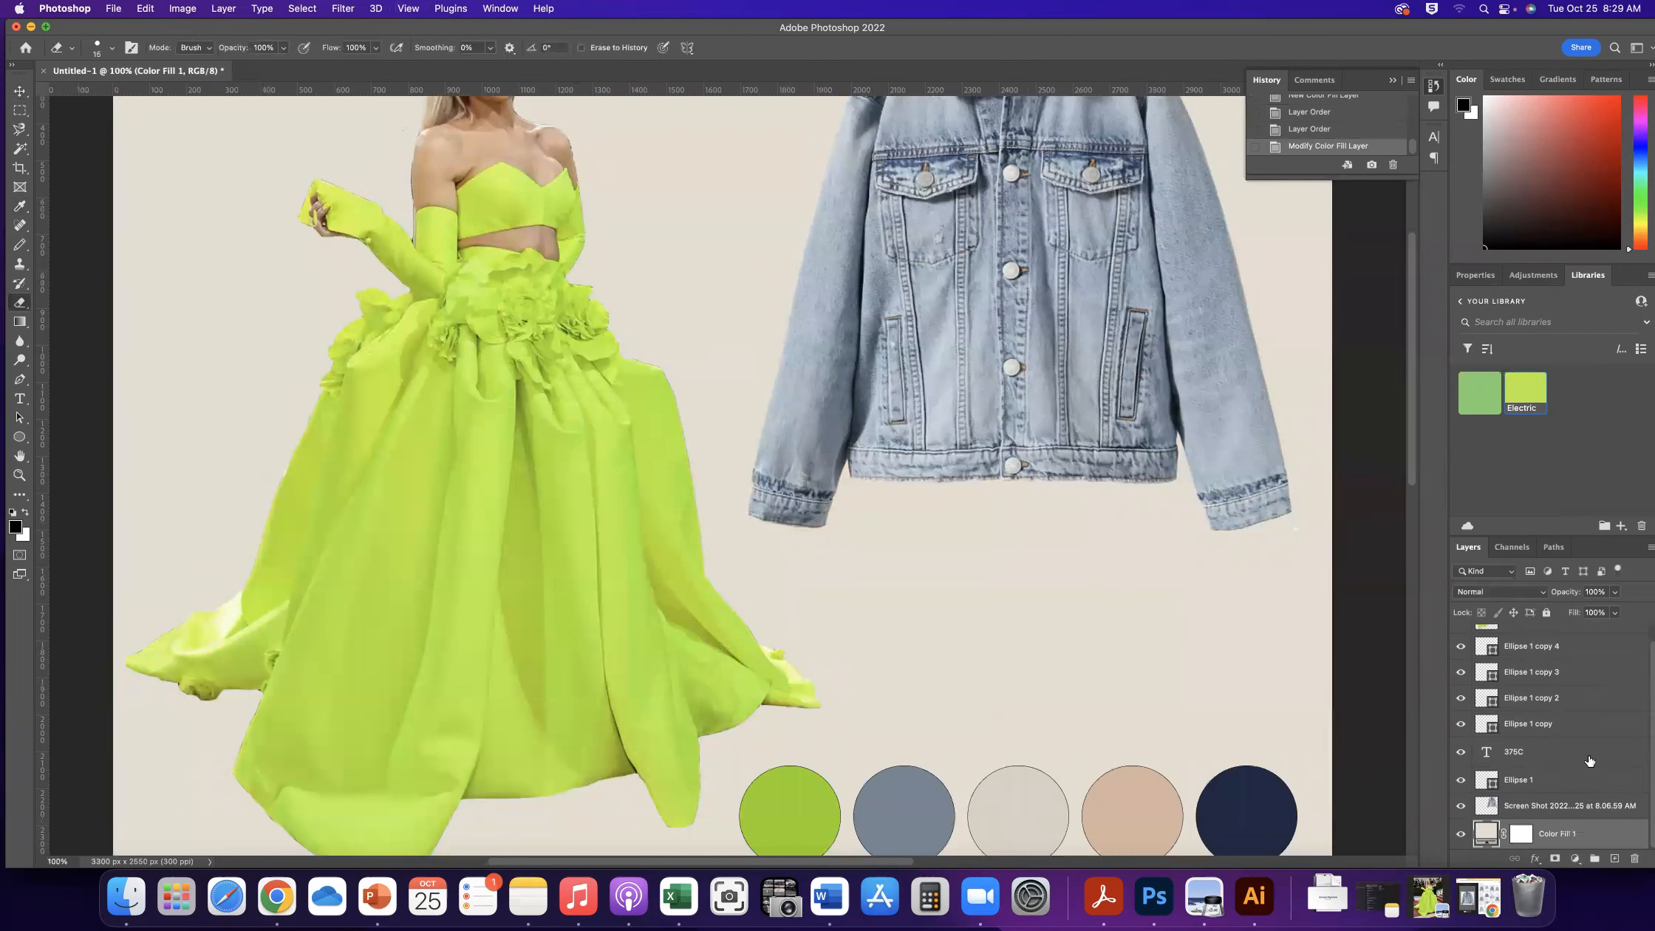
click(1581, 809)
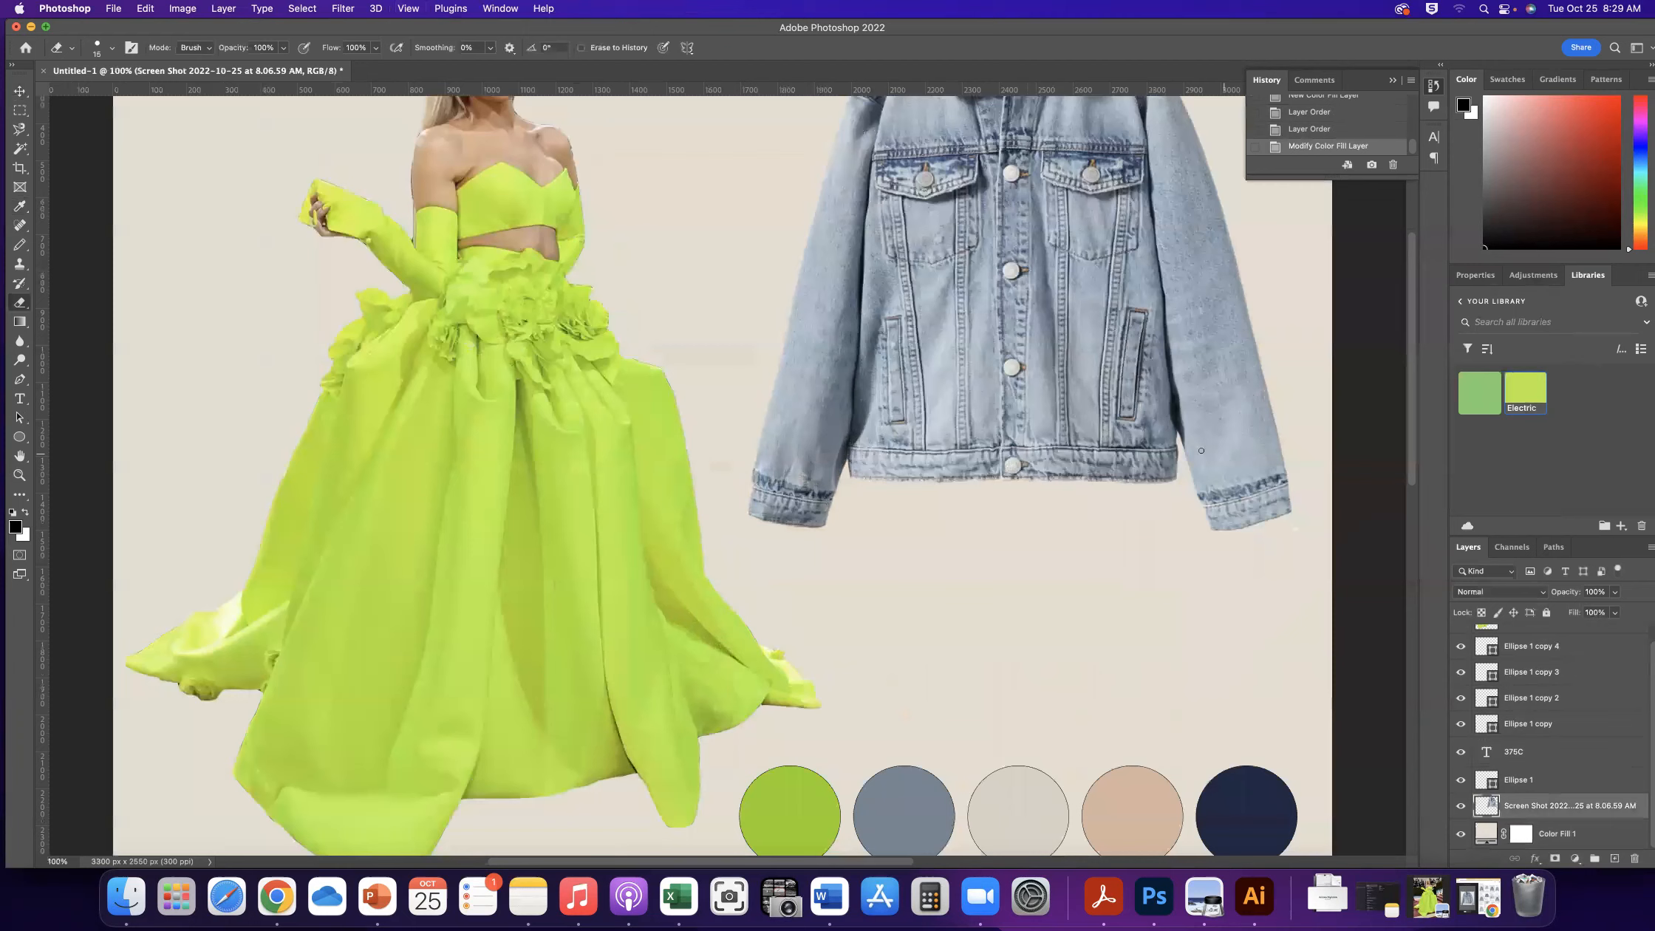
click(1296, 529)
scroll(1256, 529, up, 10)
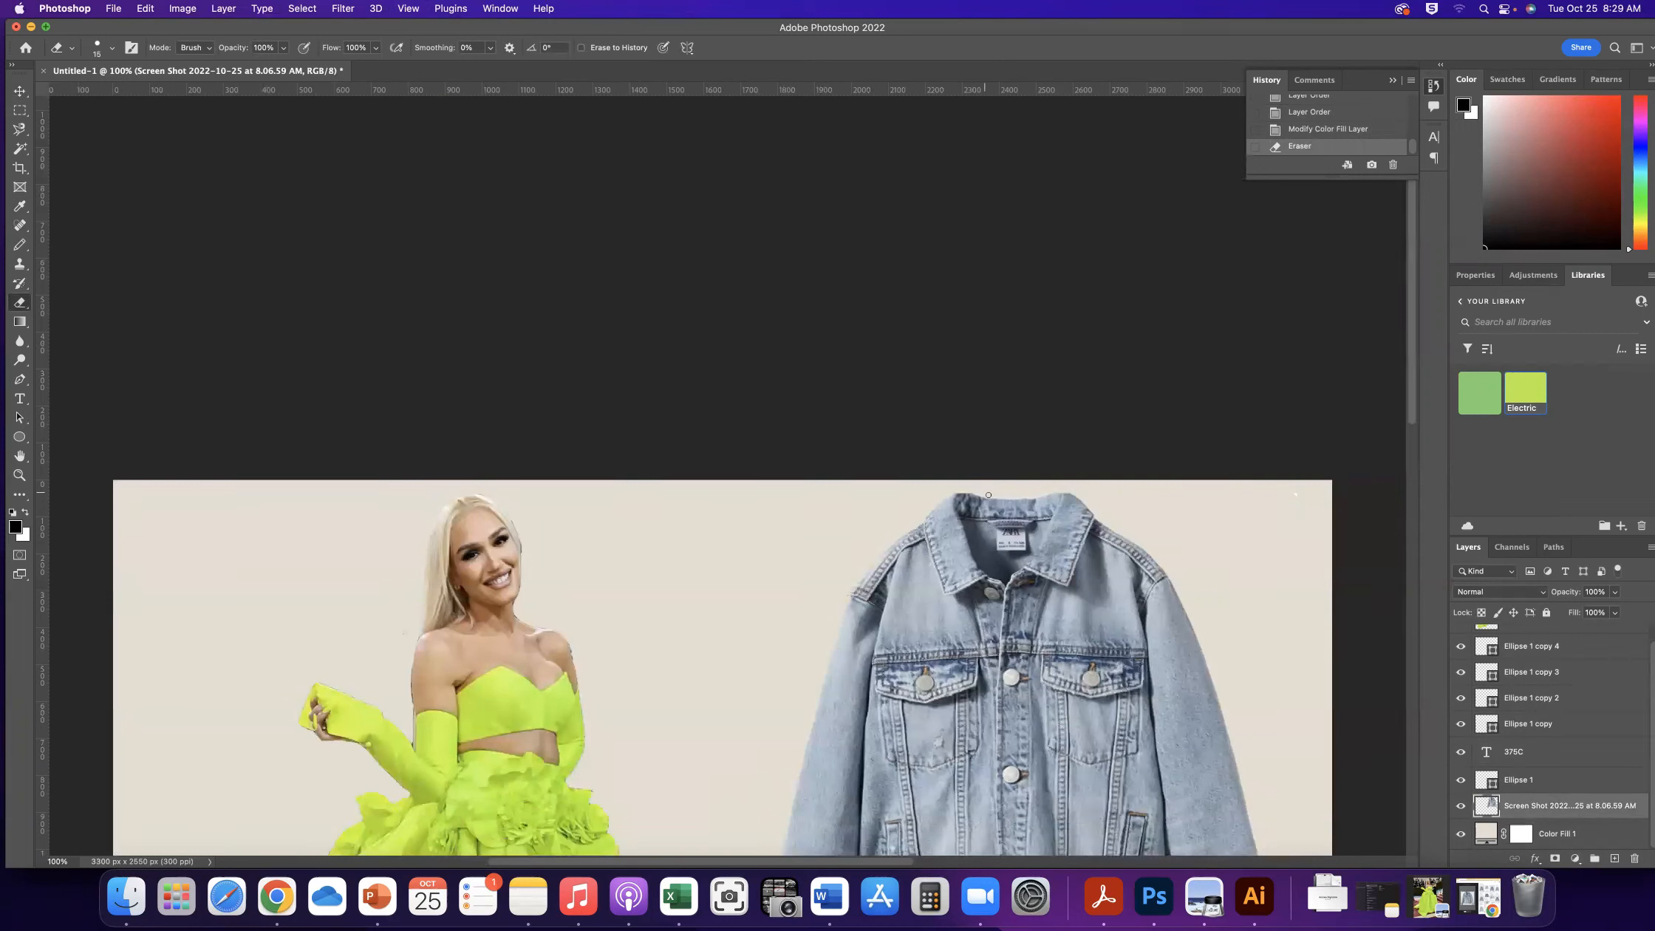
drag(988, 495, 978, 493)
click(1293, 489)
Try to soften the dress's outer edge with the Blur tool at 50% strength while the denim jacket layer is active
scroll(1253, 536, down, 10)
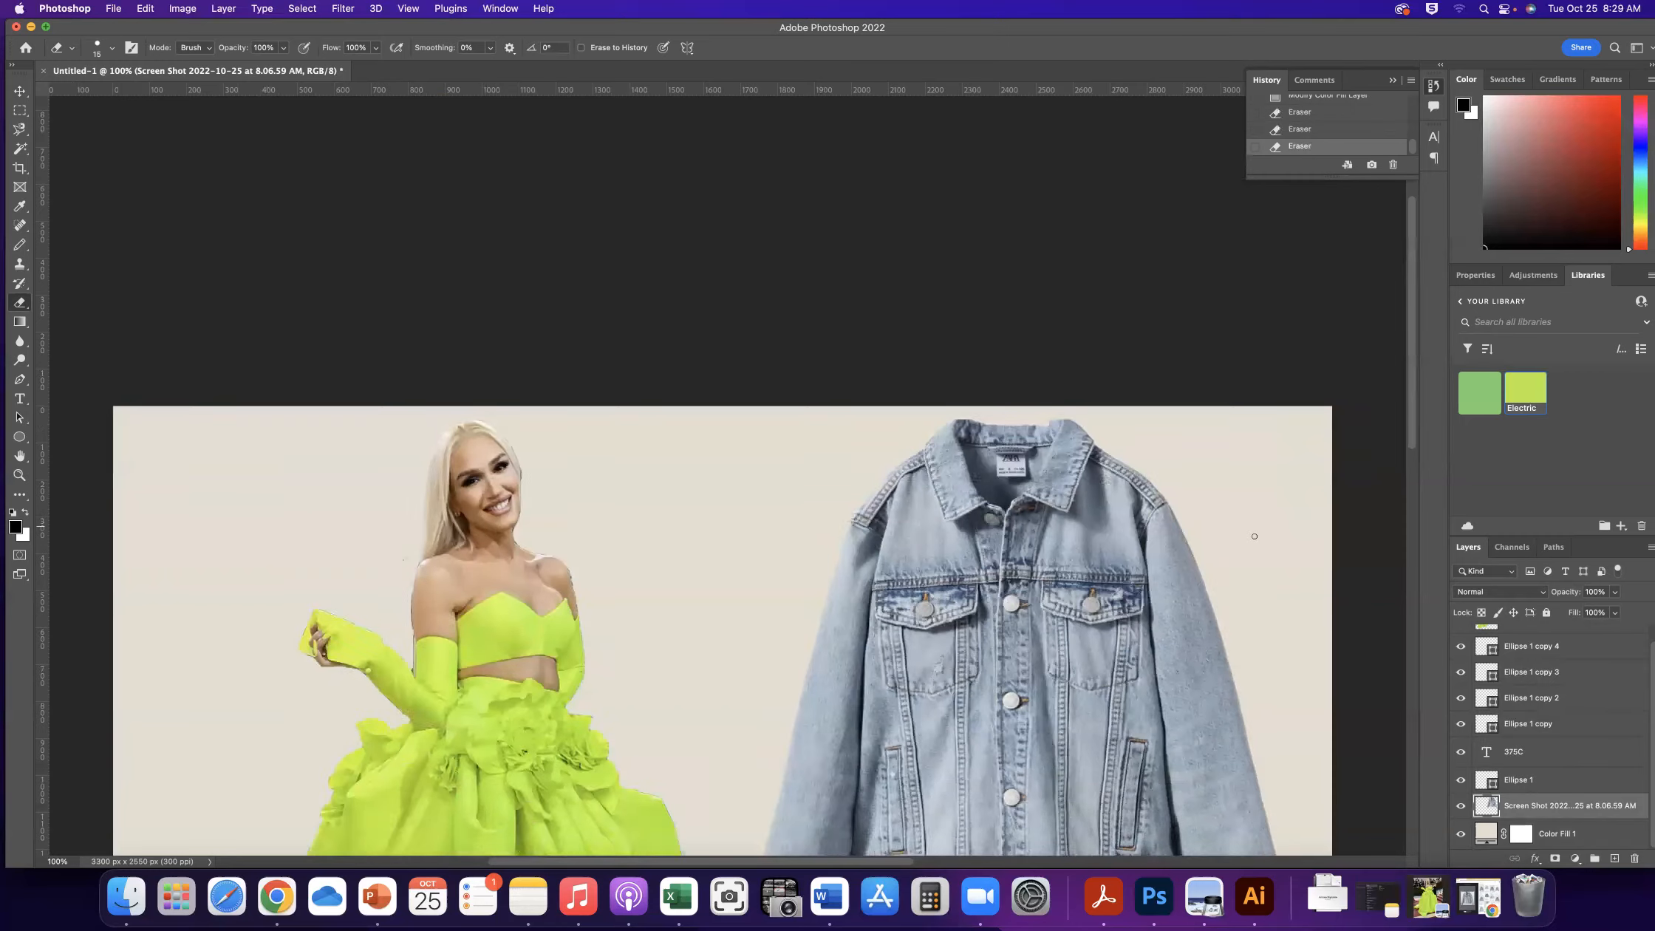
scroll(1252, 536, down, 5)
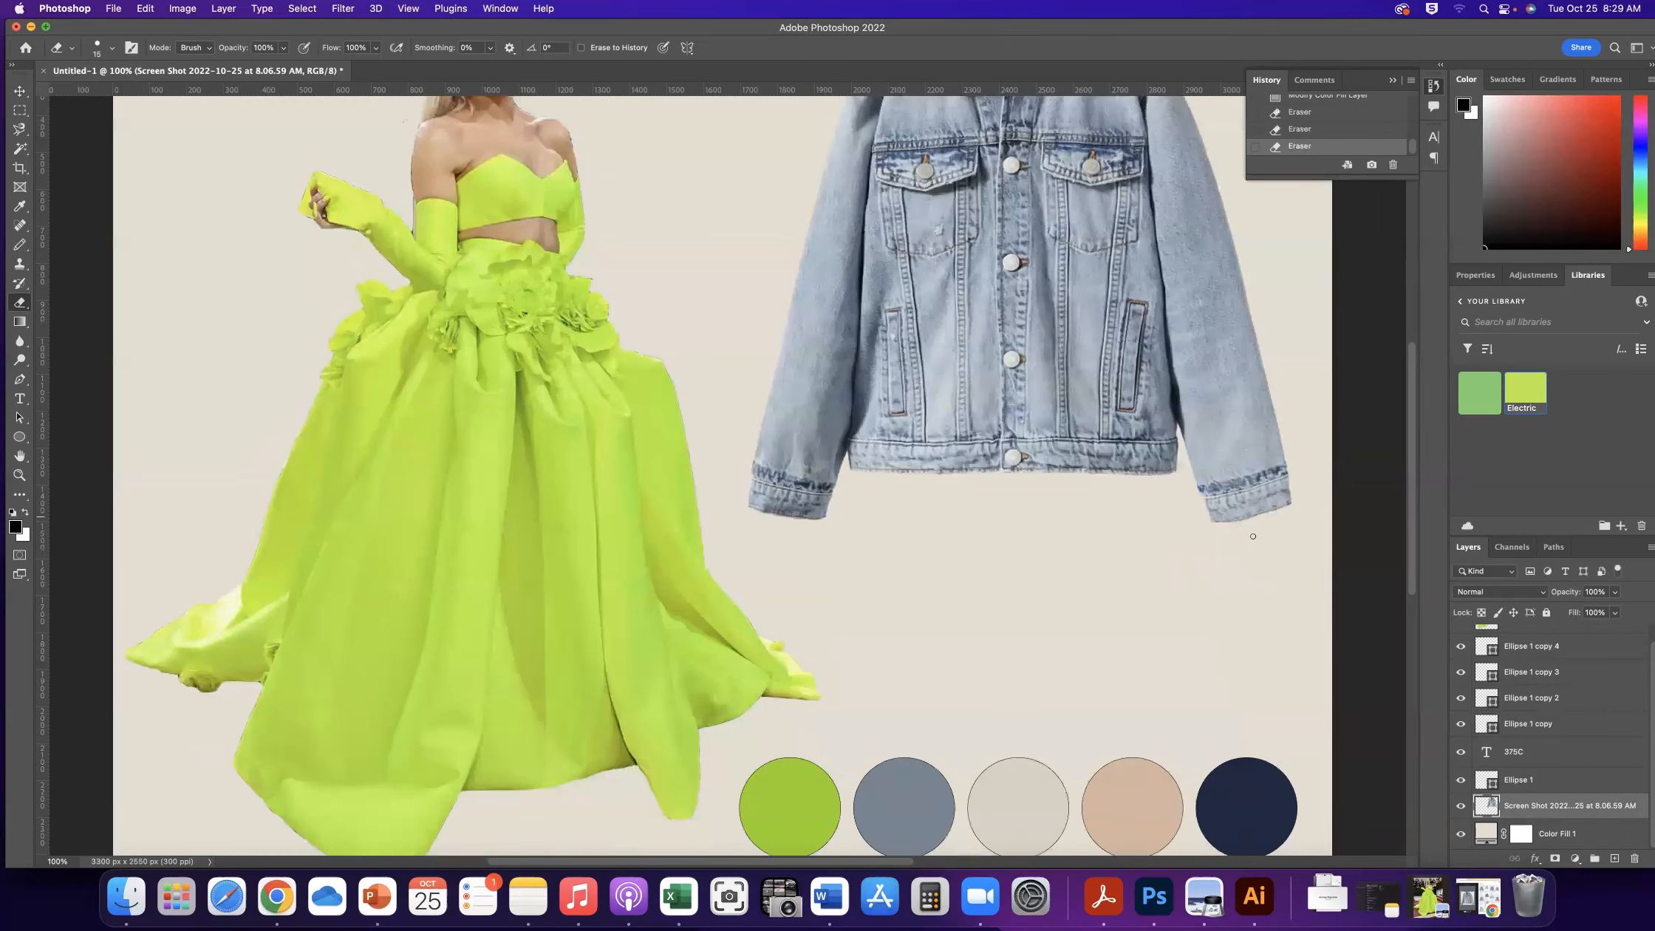
click(20, 342)
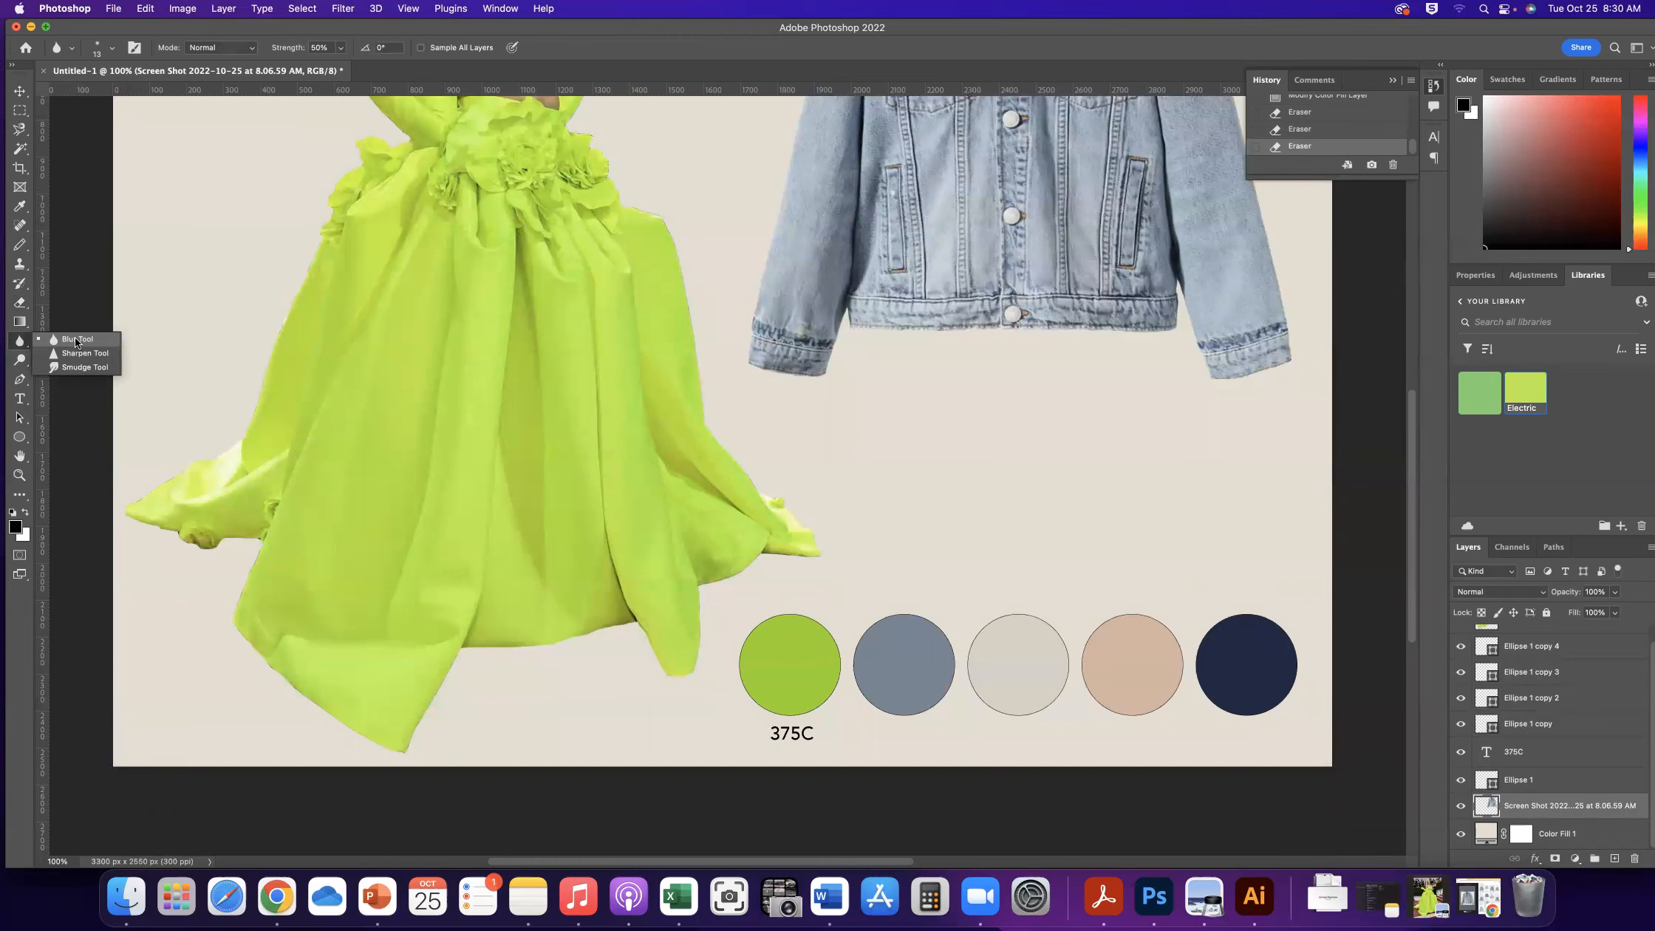
click(76, 341)
click(112, 44)
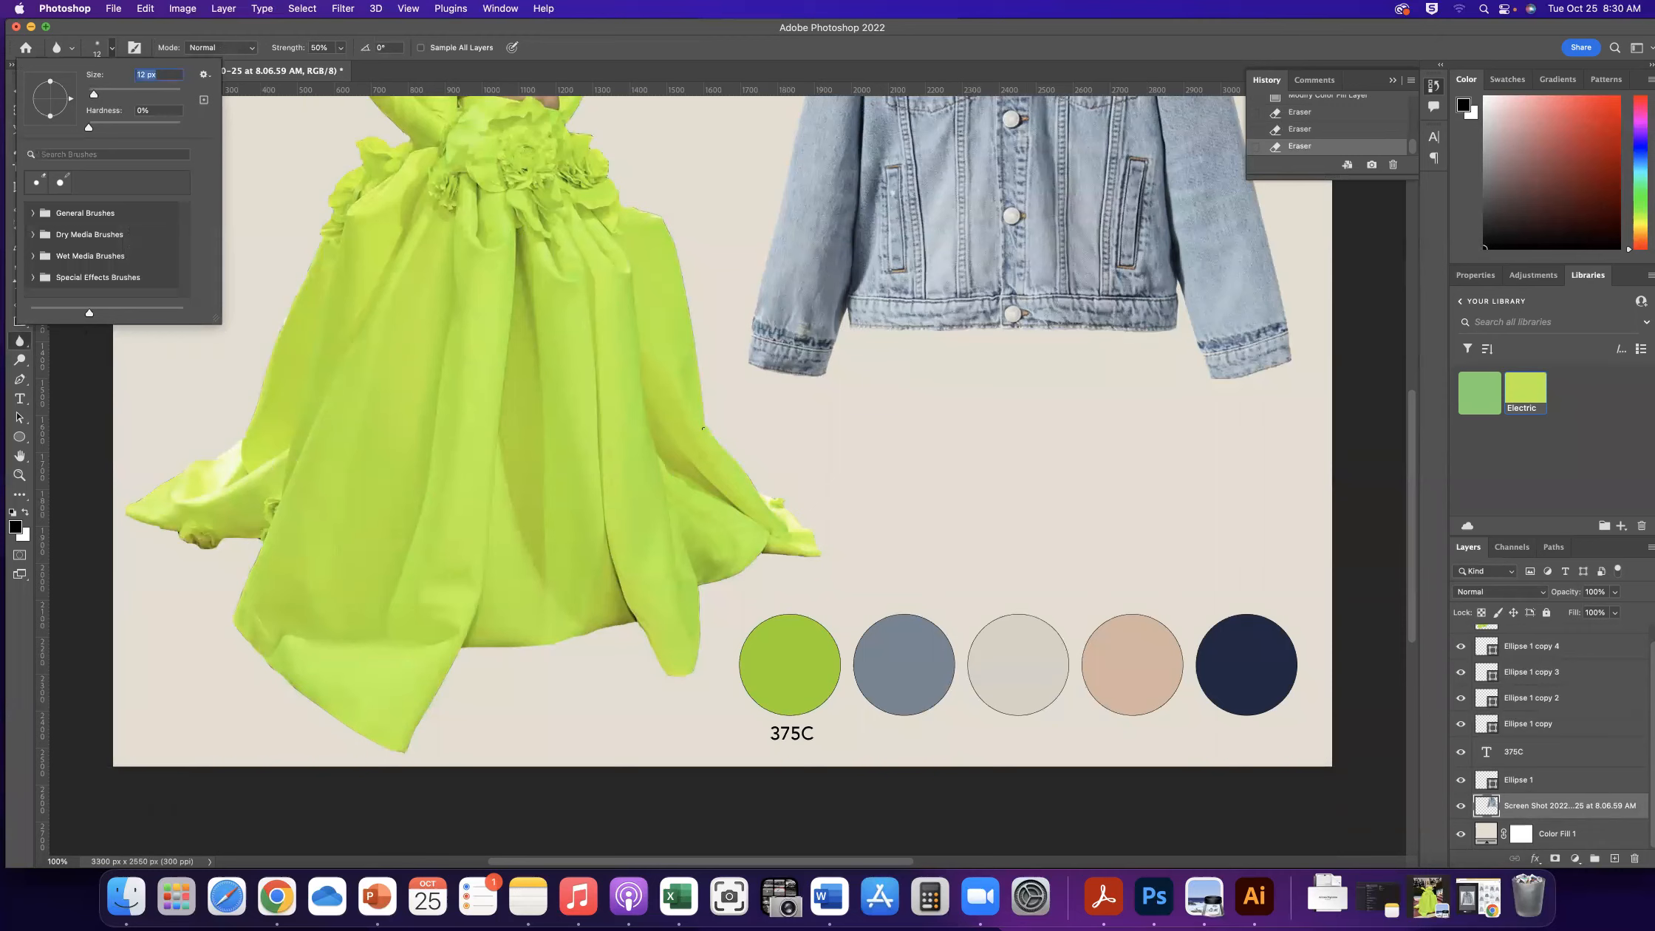
scroll(703, 434, up, 6)
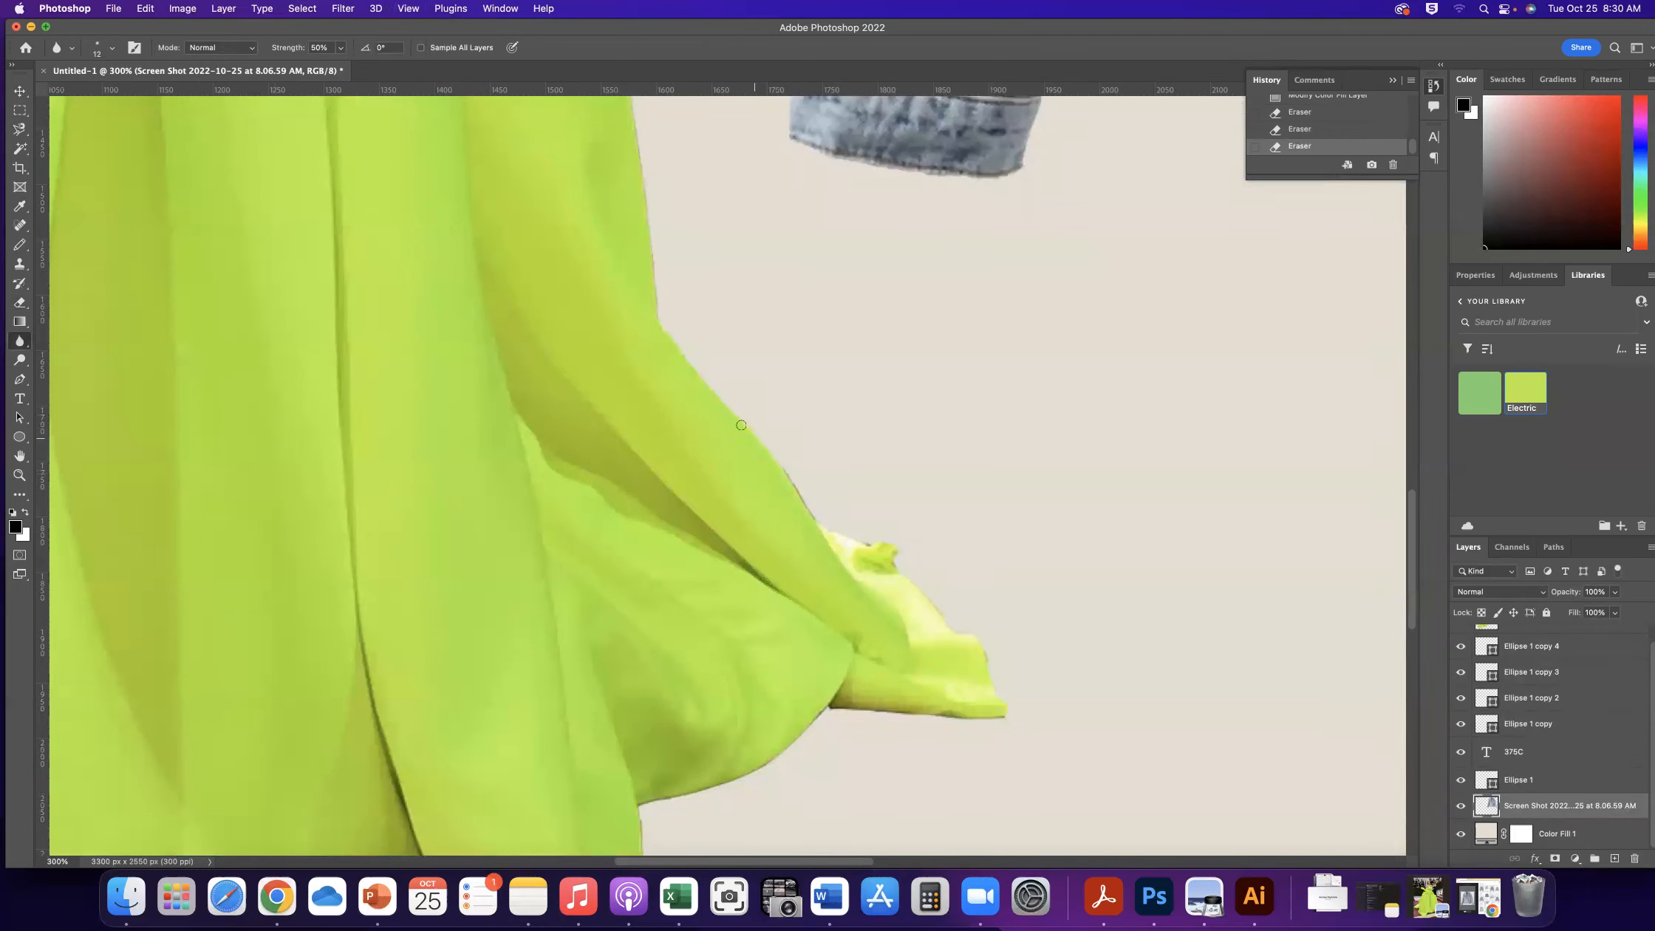
drag(659, 300, 656, 279)
Activate the green dress photo layer and soften the dress's outline with the Blur tool at 50% strength
click(20, 302)
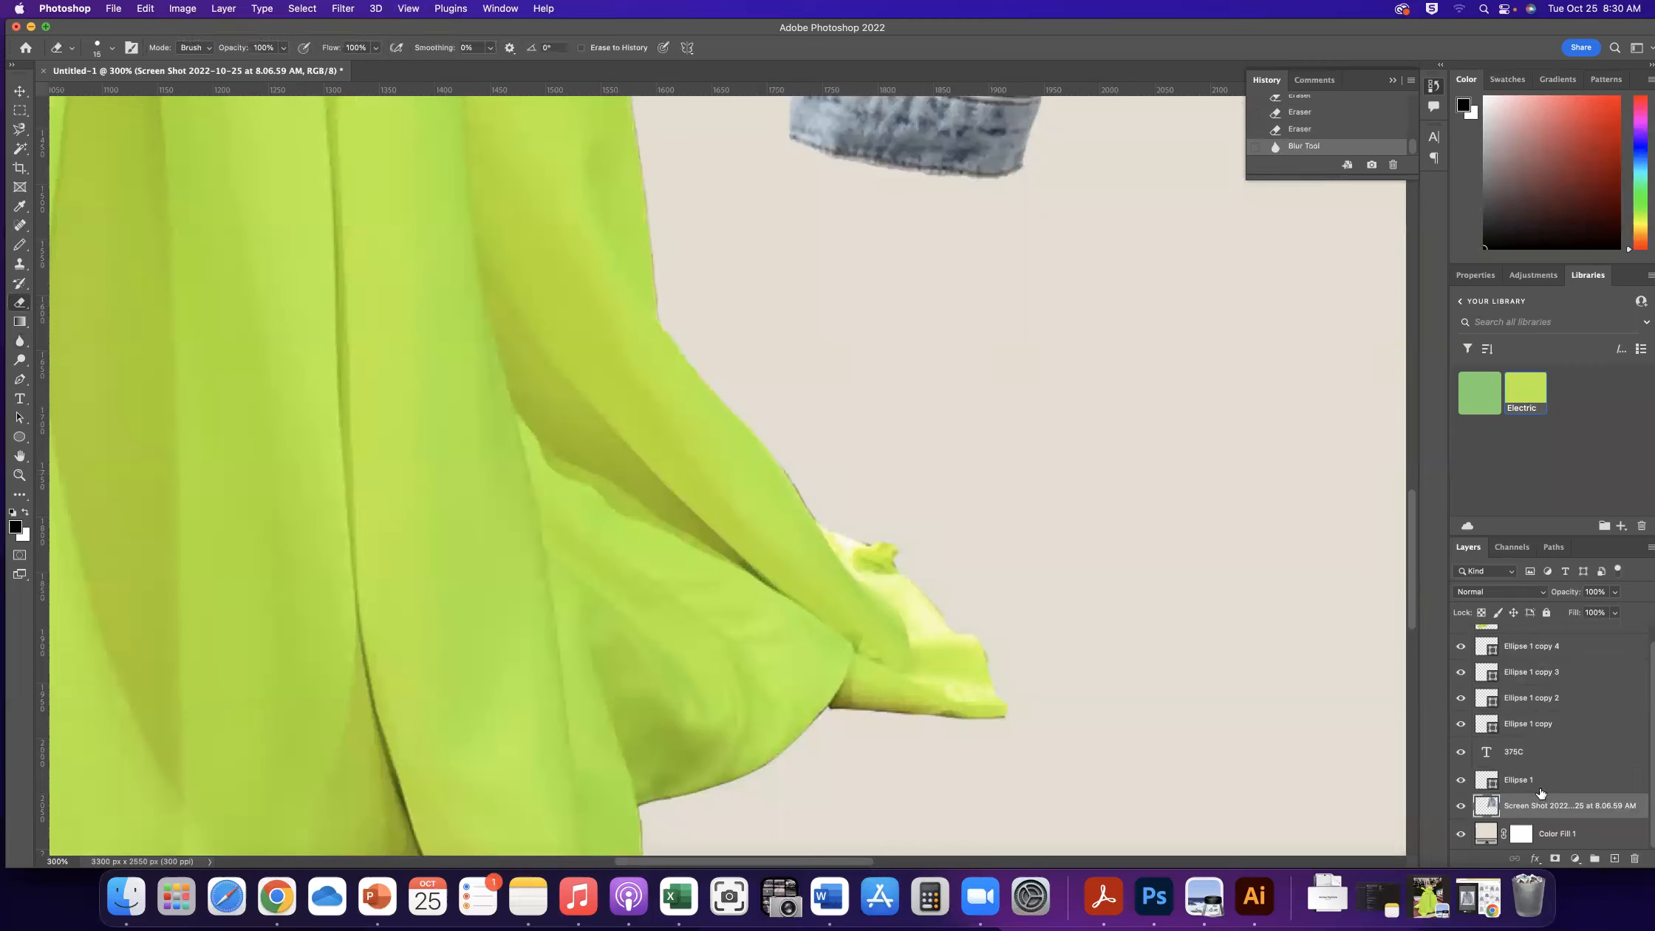
scroll(1537, 665, up, 1)
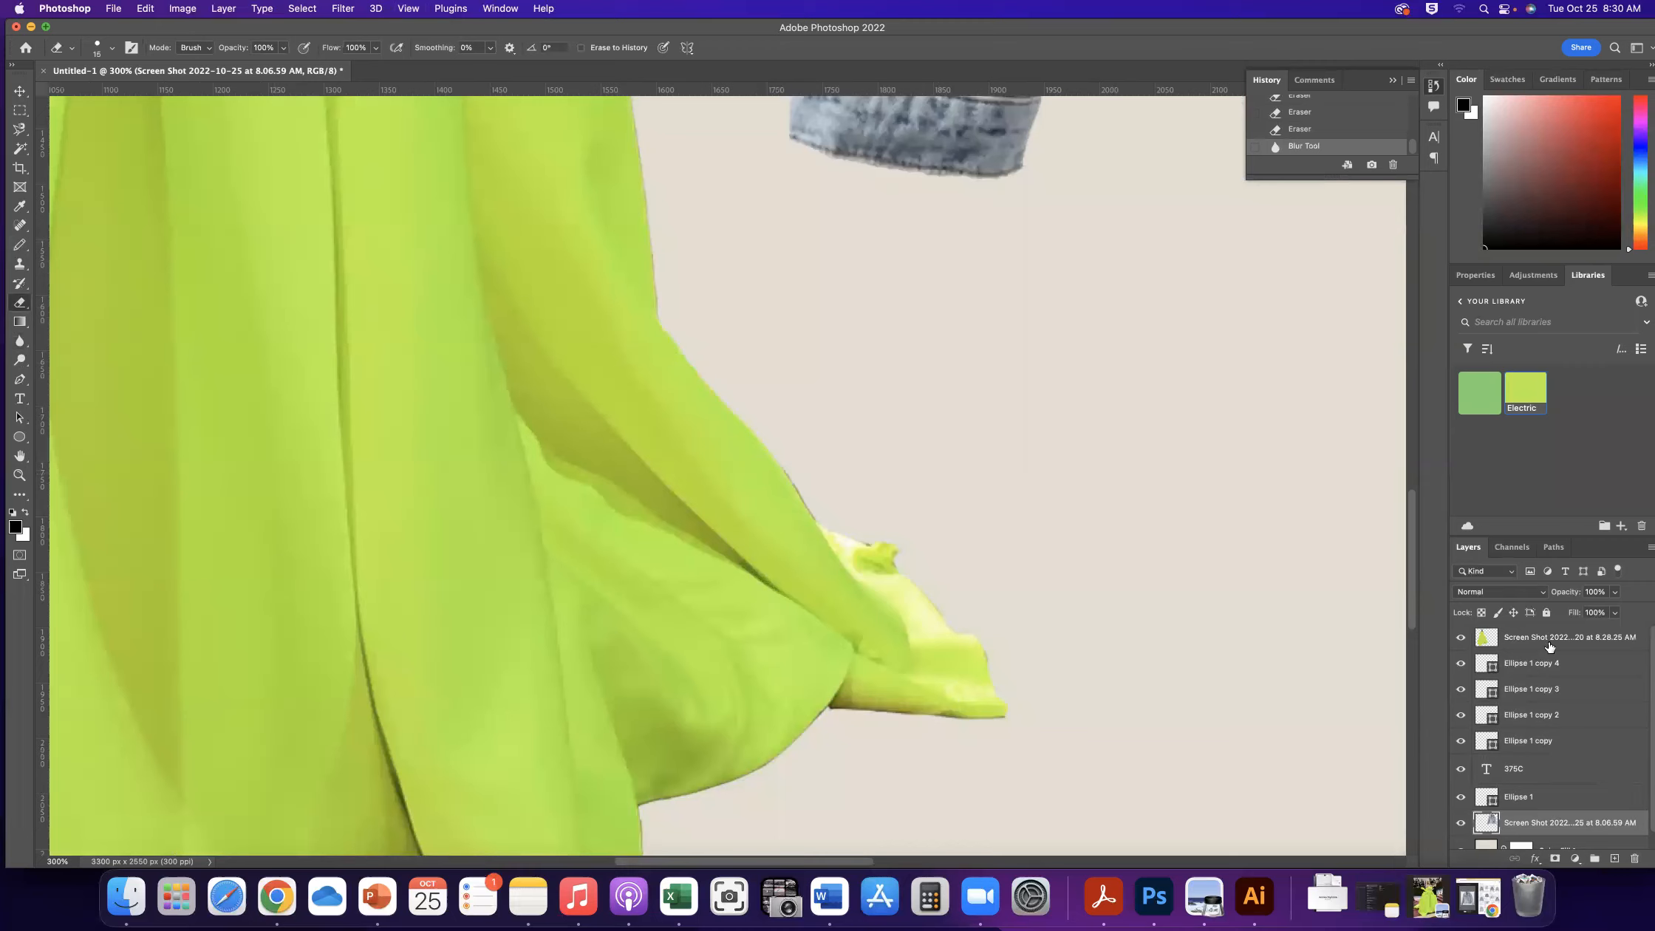
click(1547, 639)
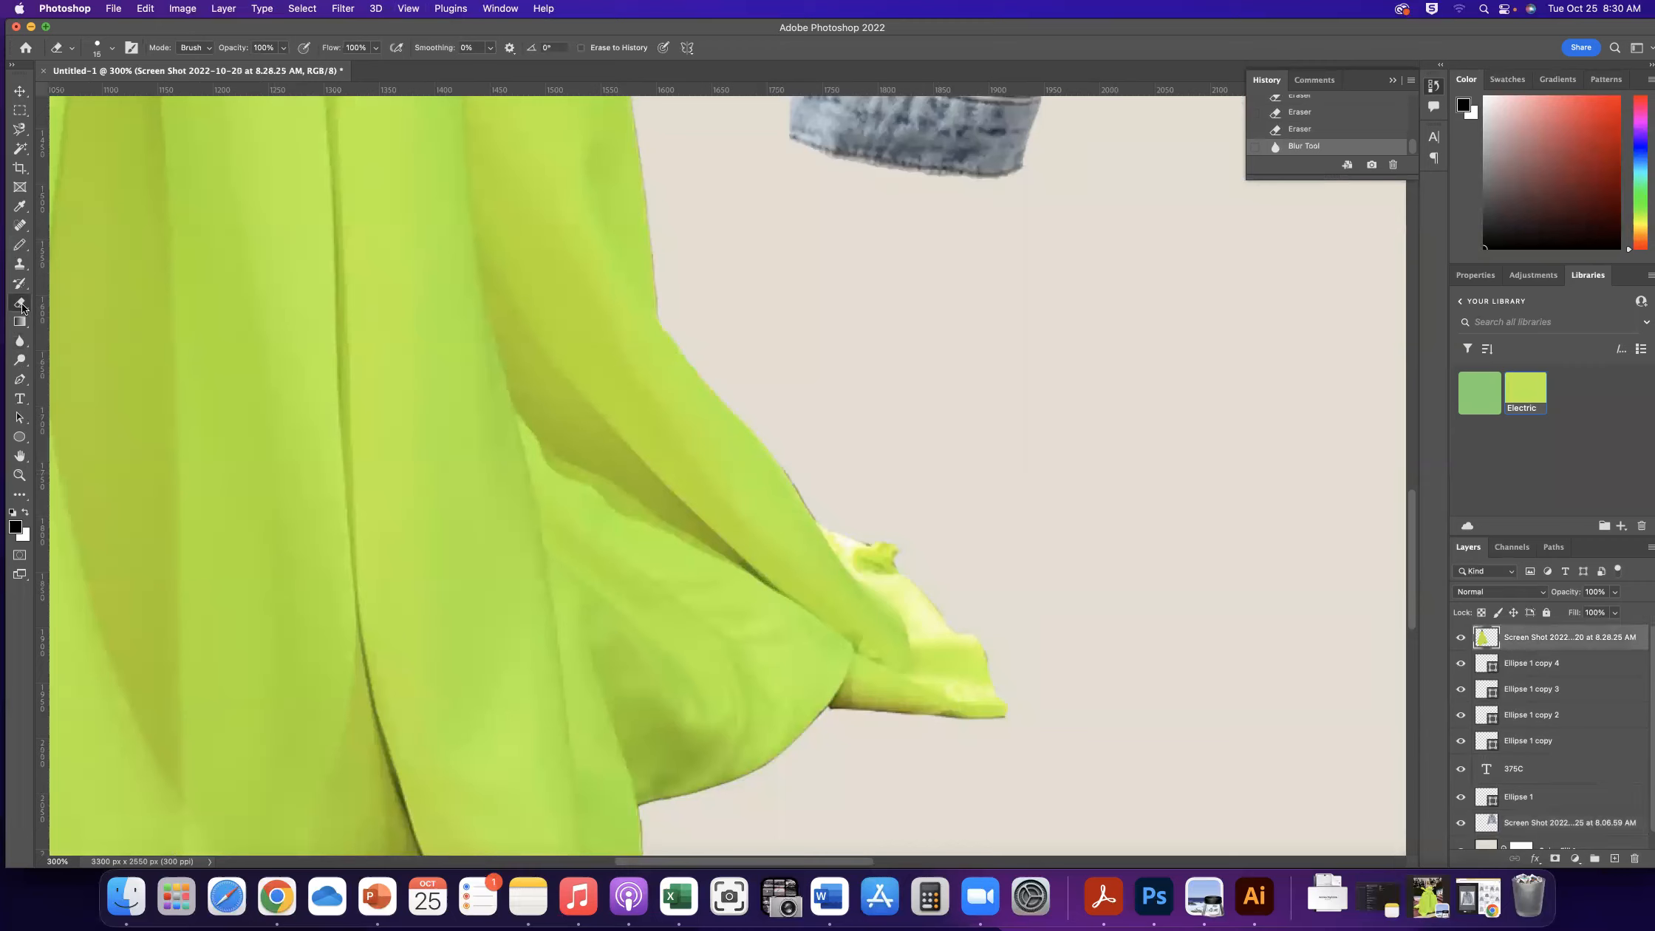
click(19, 342)
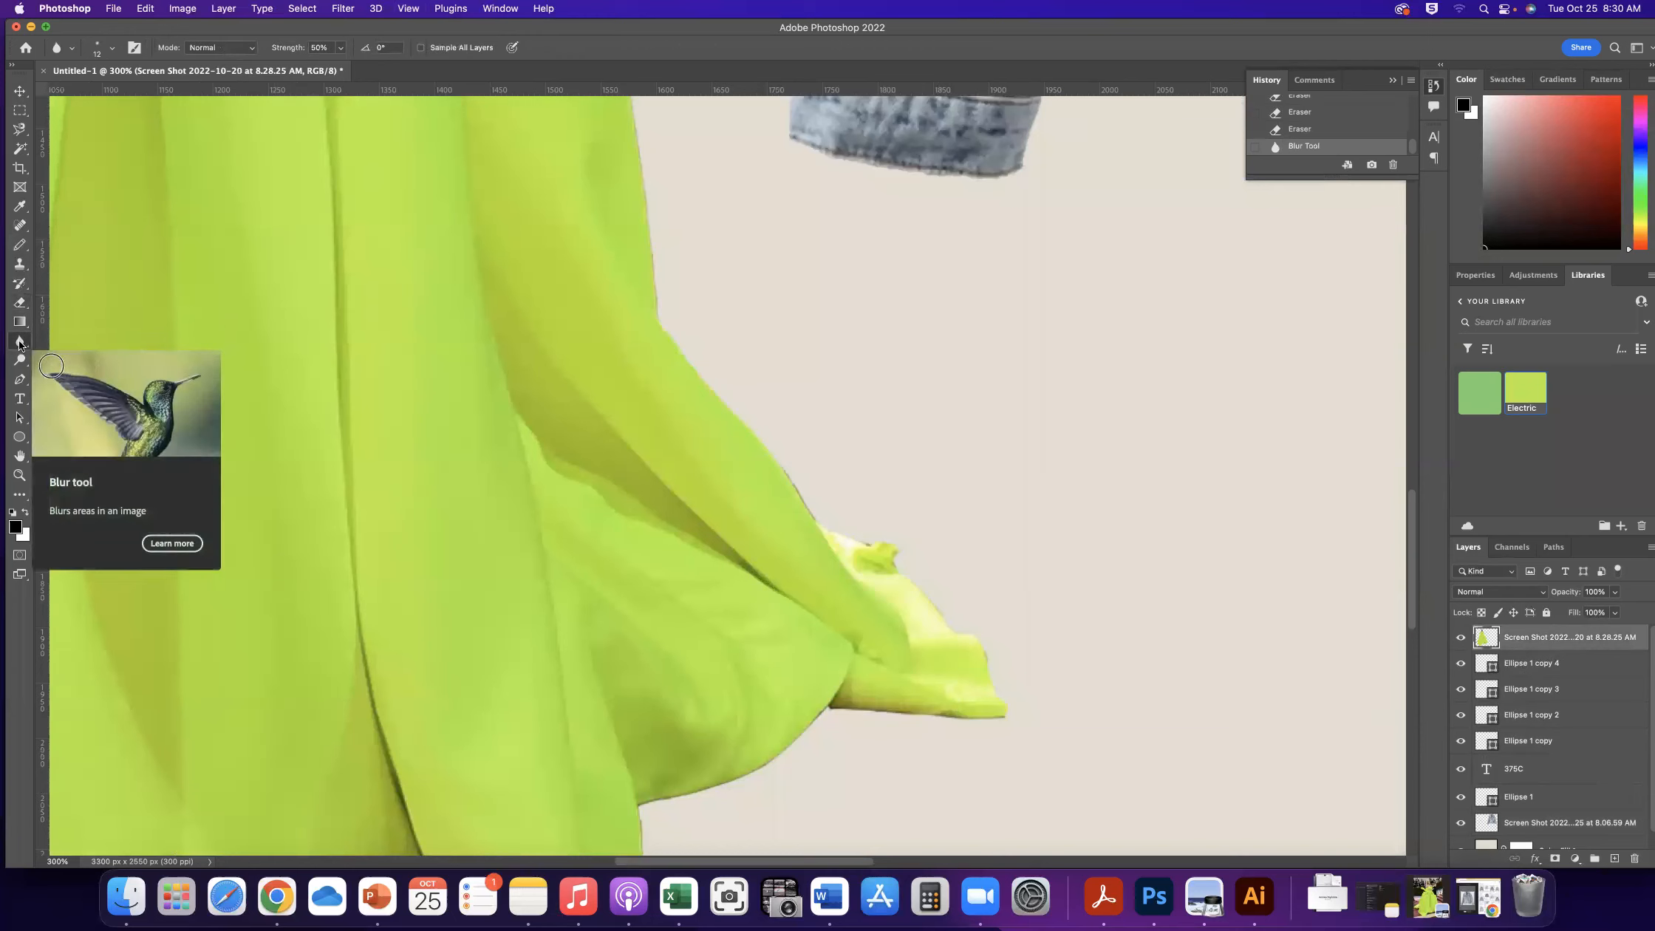
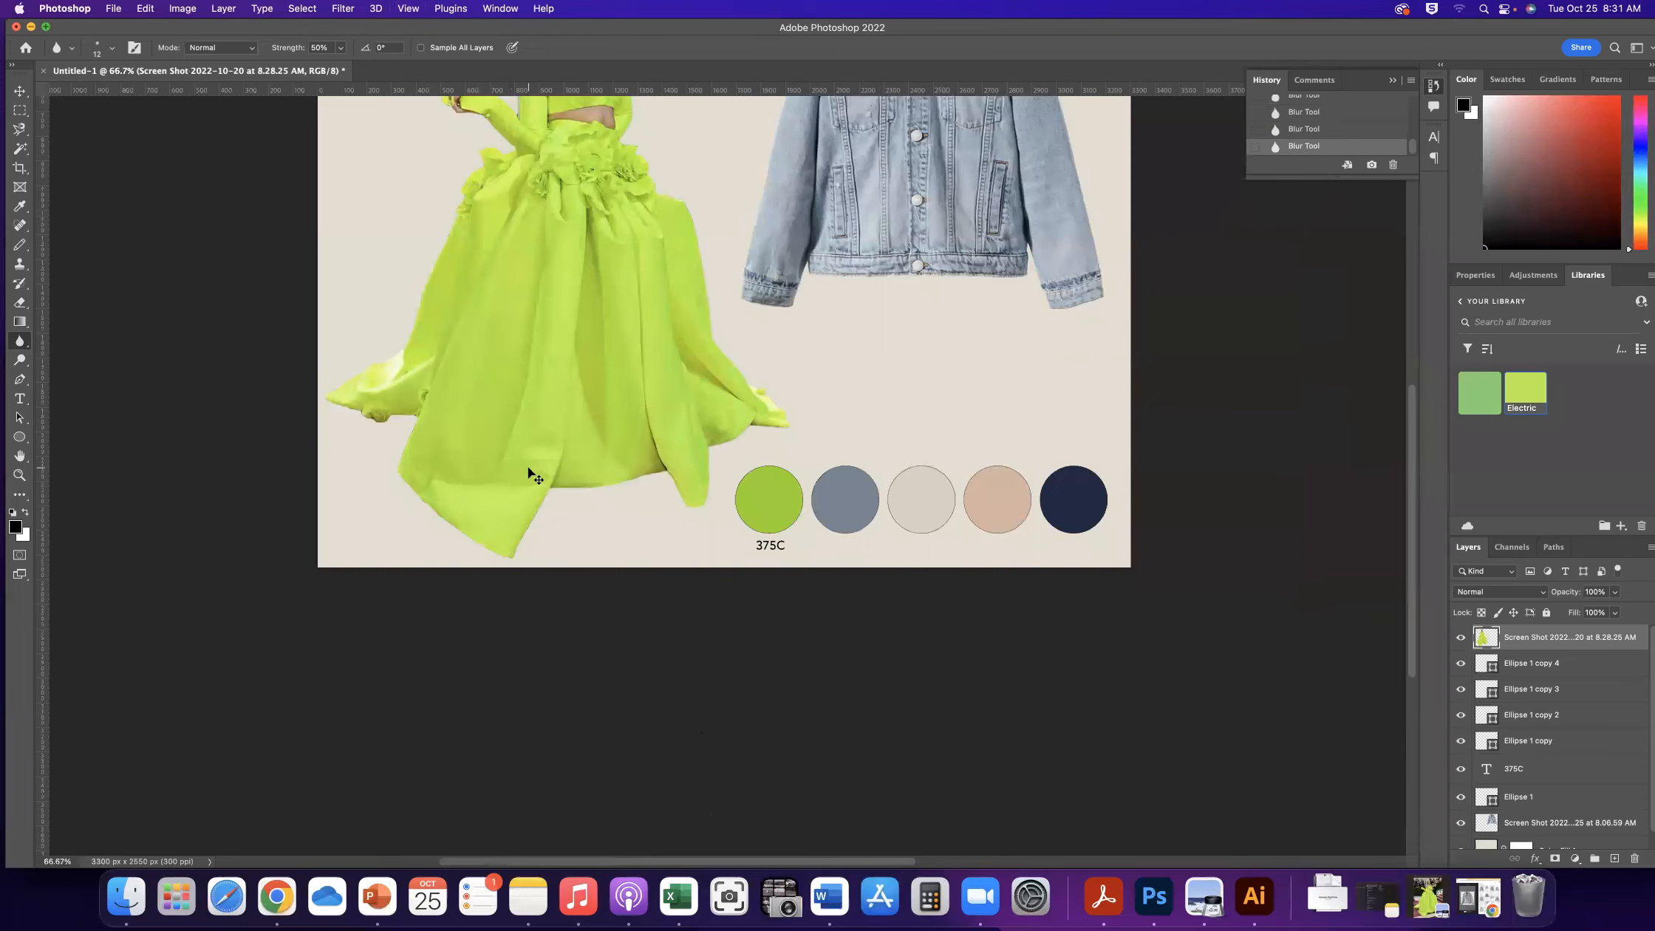
Examine the softened dress edges up close and against the whole mood board
key(super+plus)
key(super+plus)
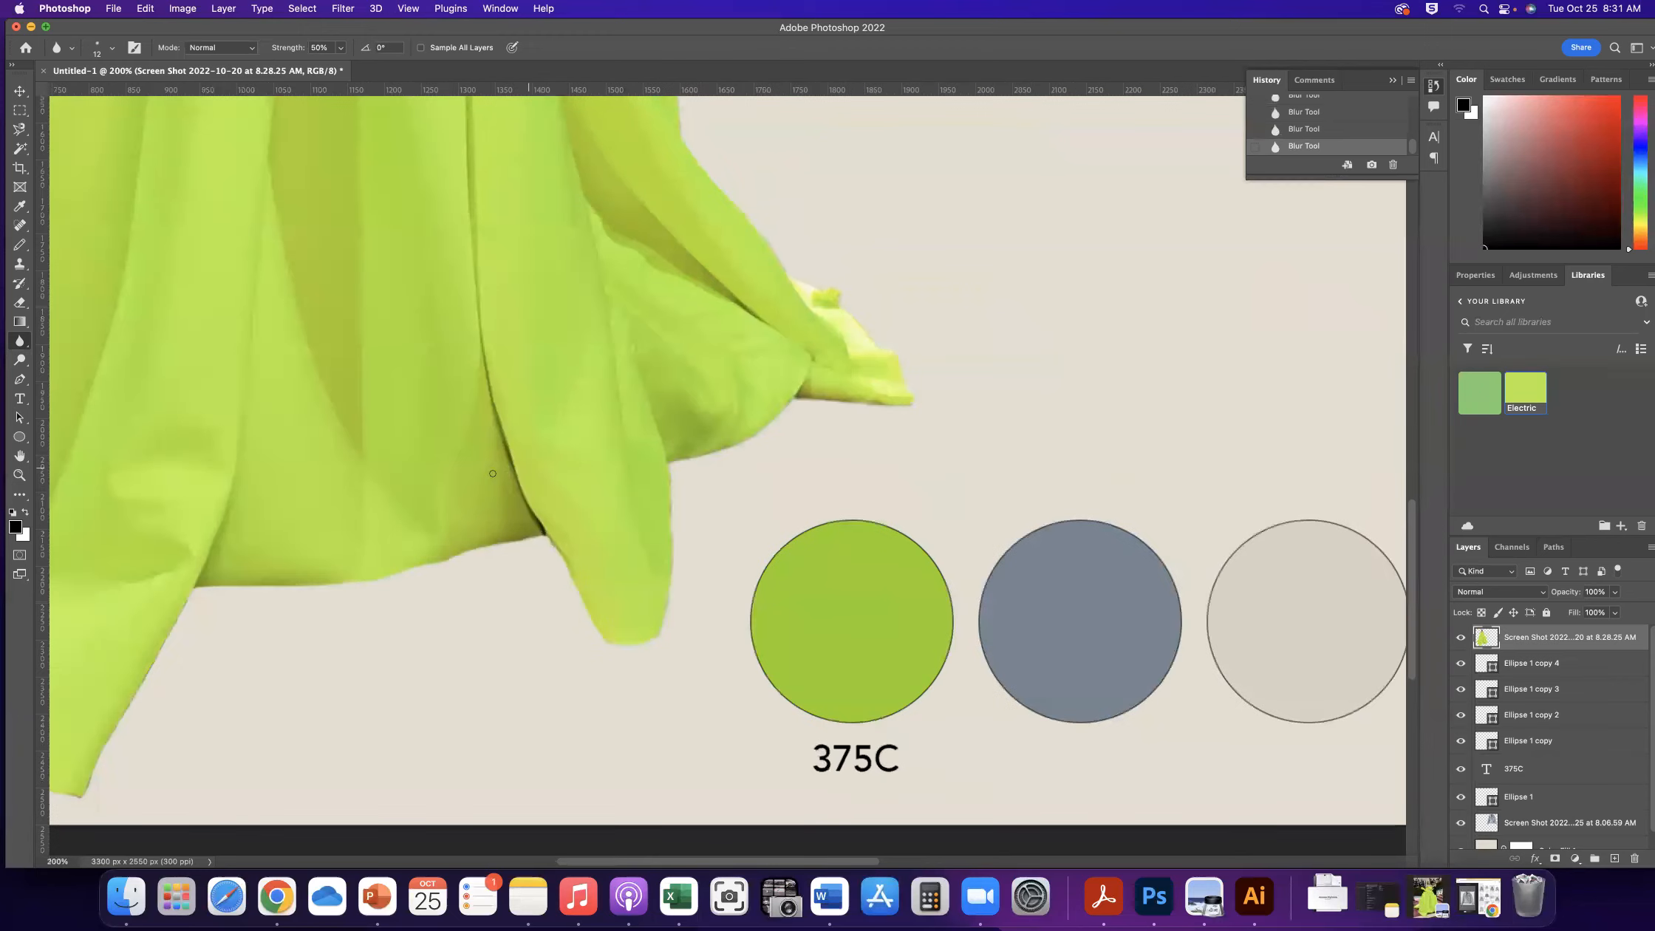
scroll(400, 238, up, 2)
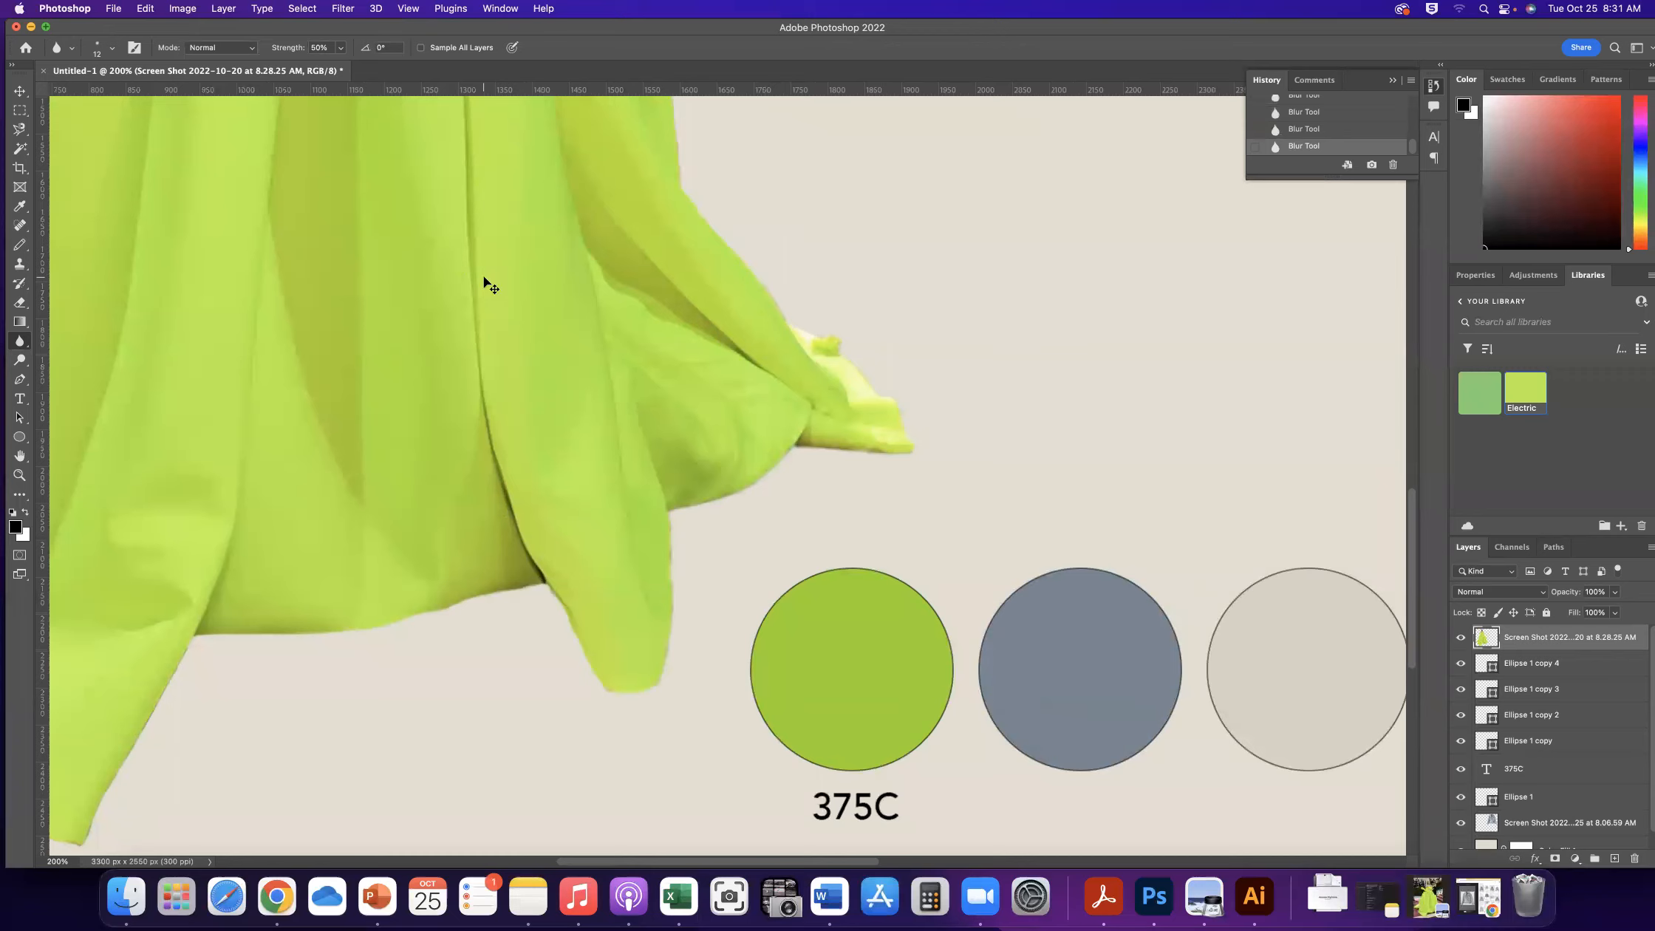
key(super+minus)
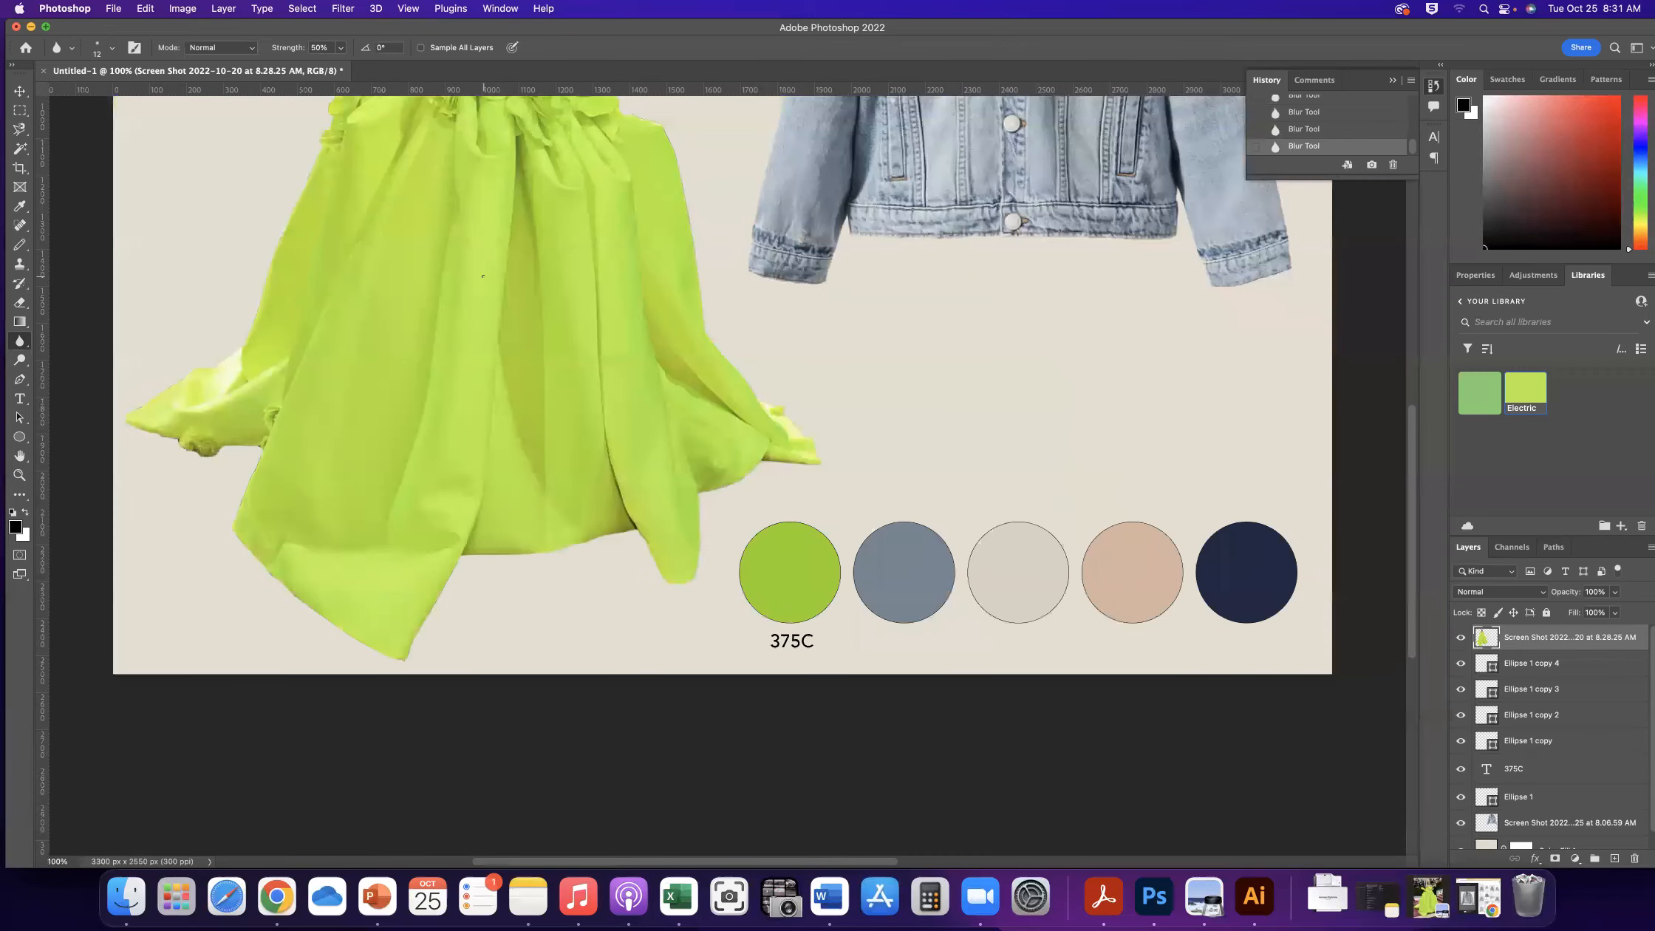
scroll(482, 277, up, 5)
scroll(505, 271, up, 1)
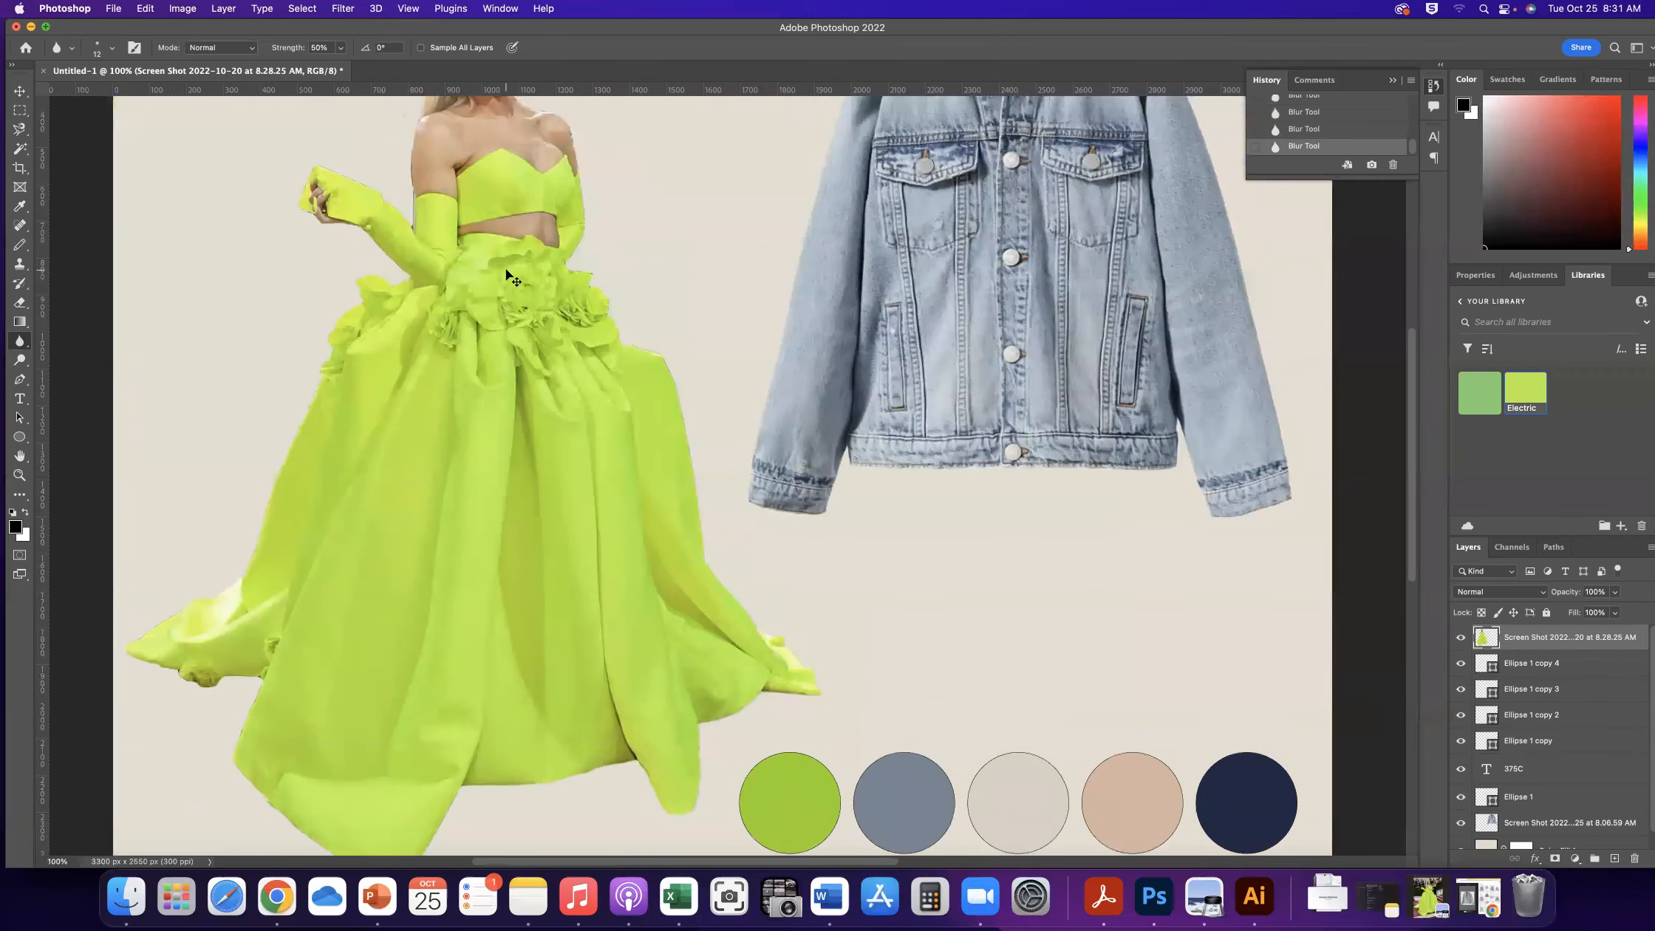
key(super+minus)
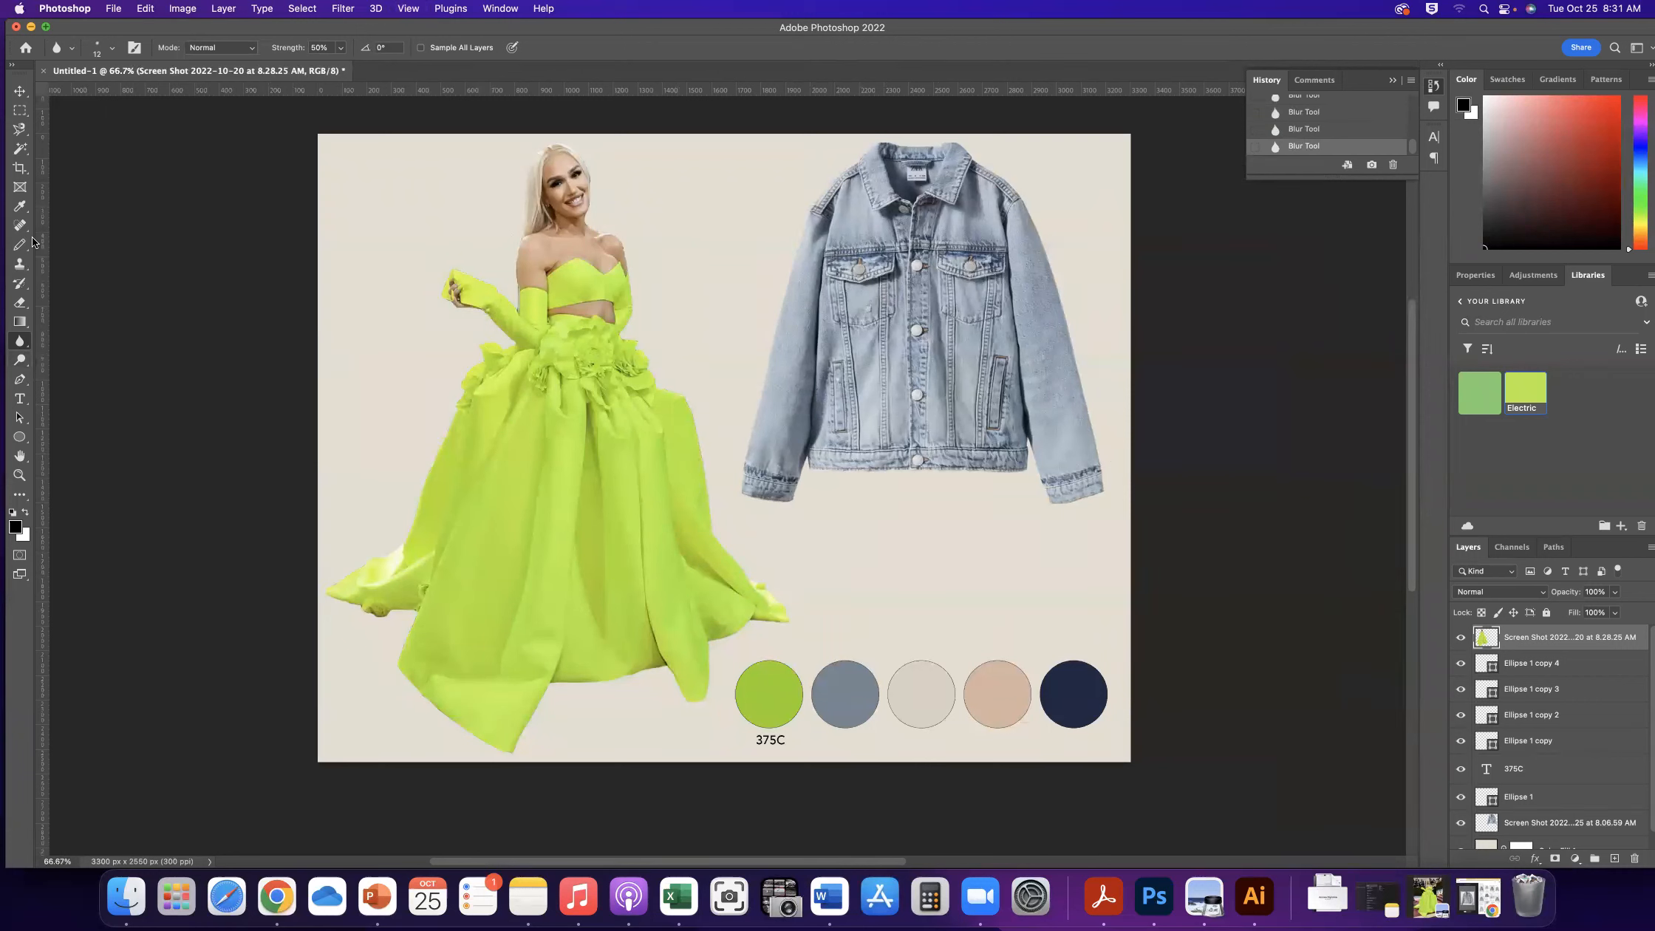
Add the horizontal title text "Electric Denim" in Avenir Medium between the denim jacket and the color circles
click(21, 398)
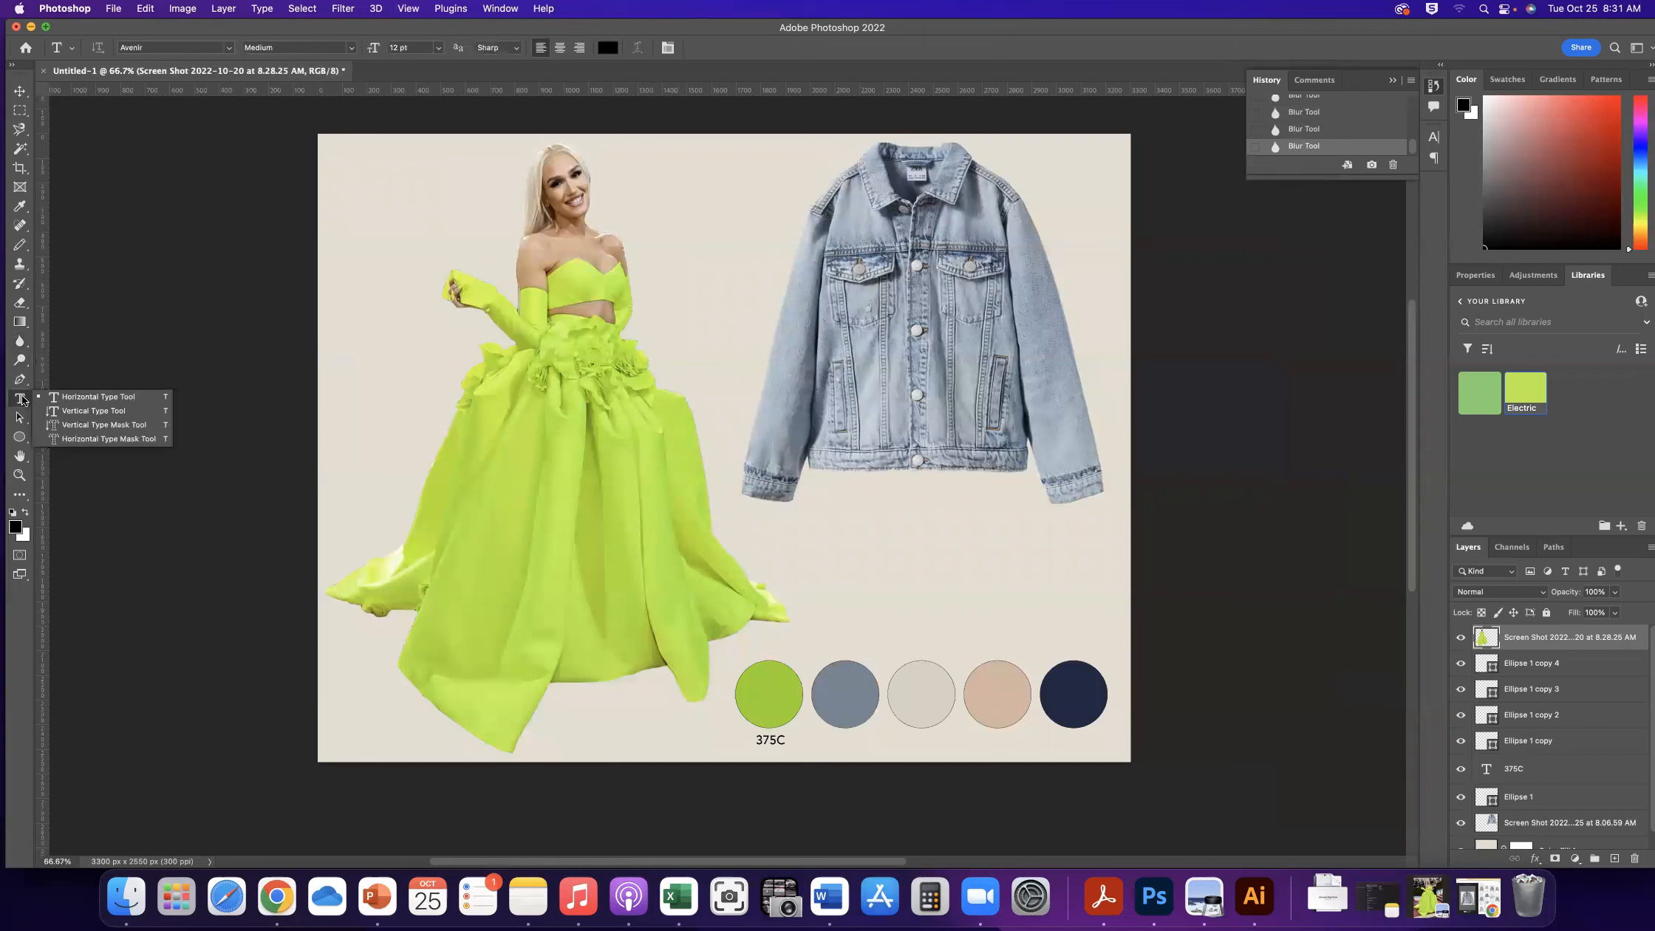
click(113, 400)
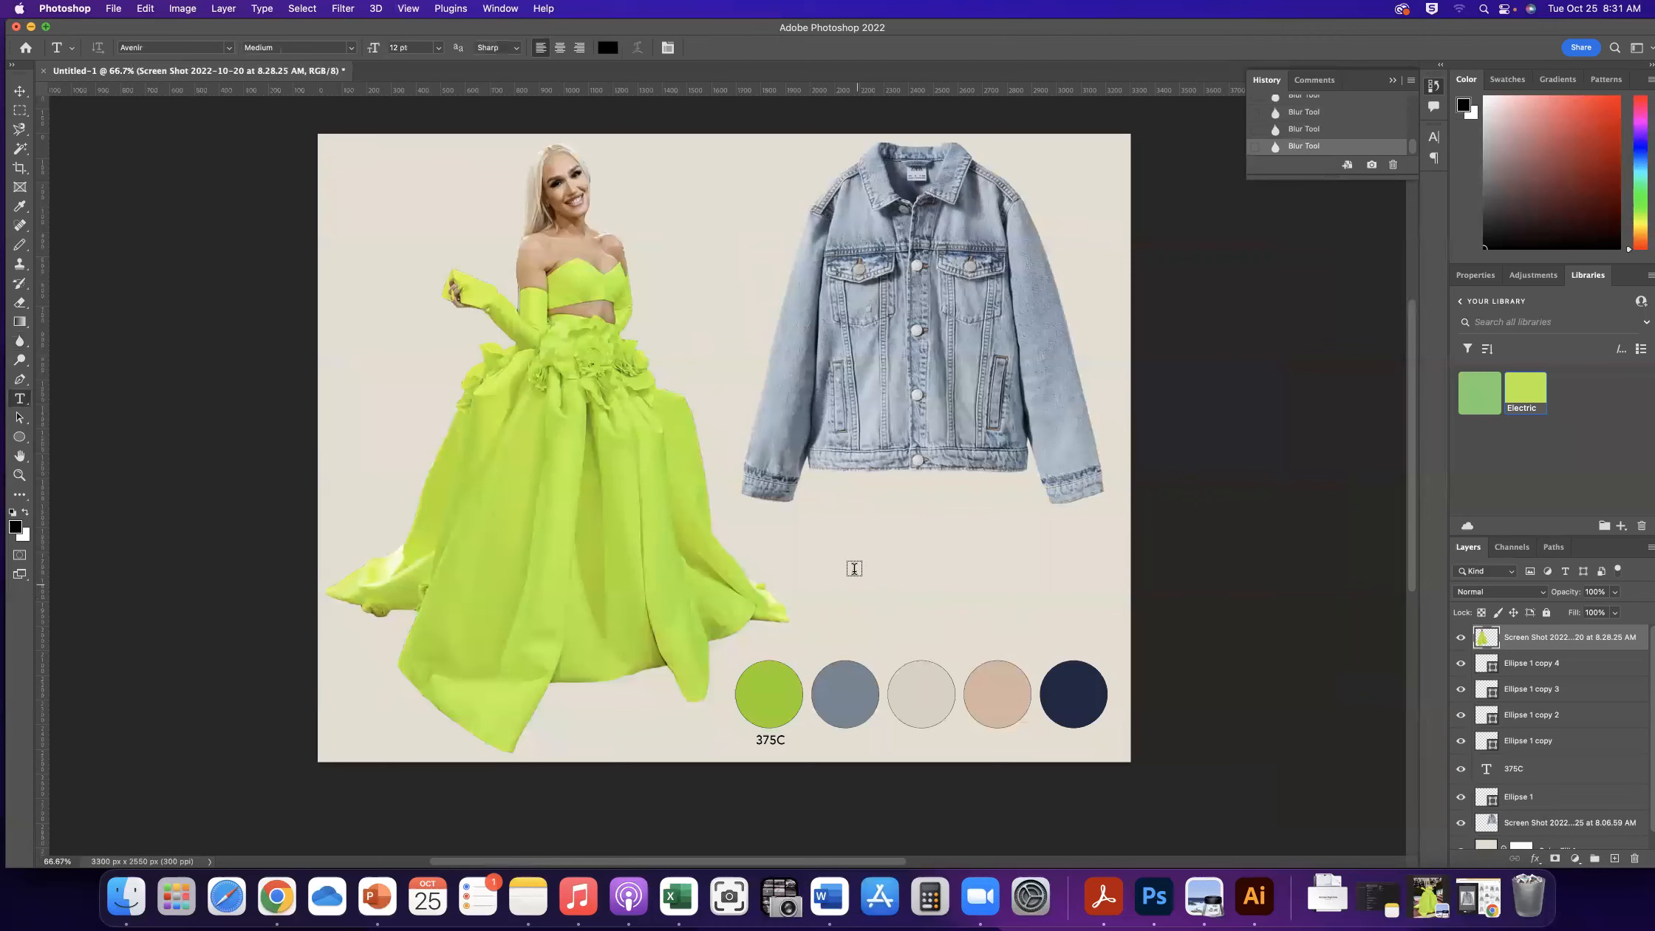
click(787, 544)
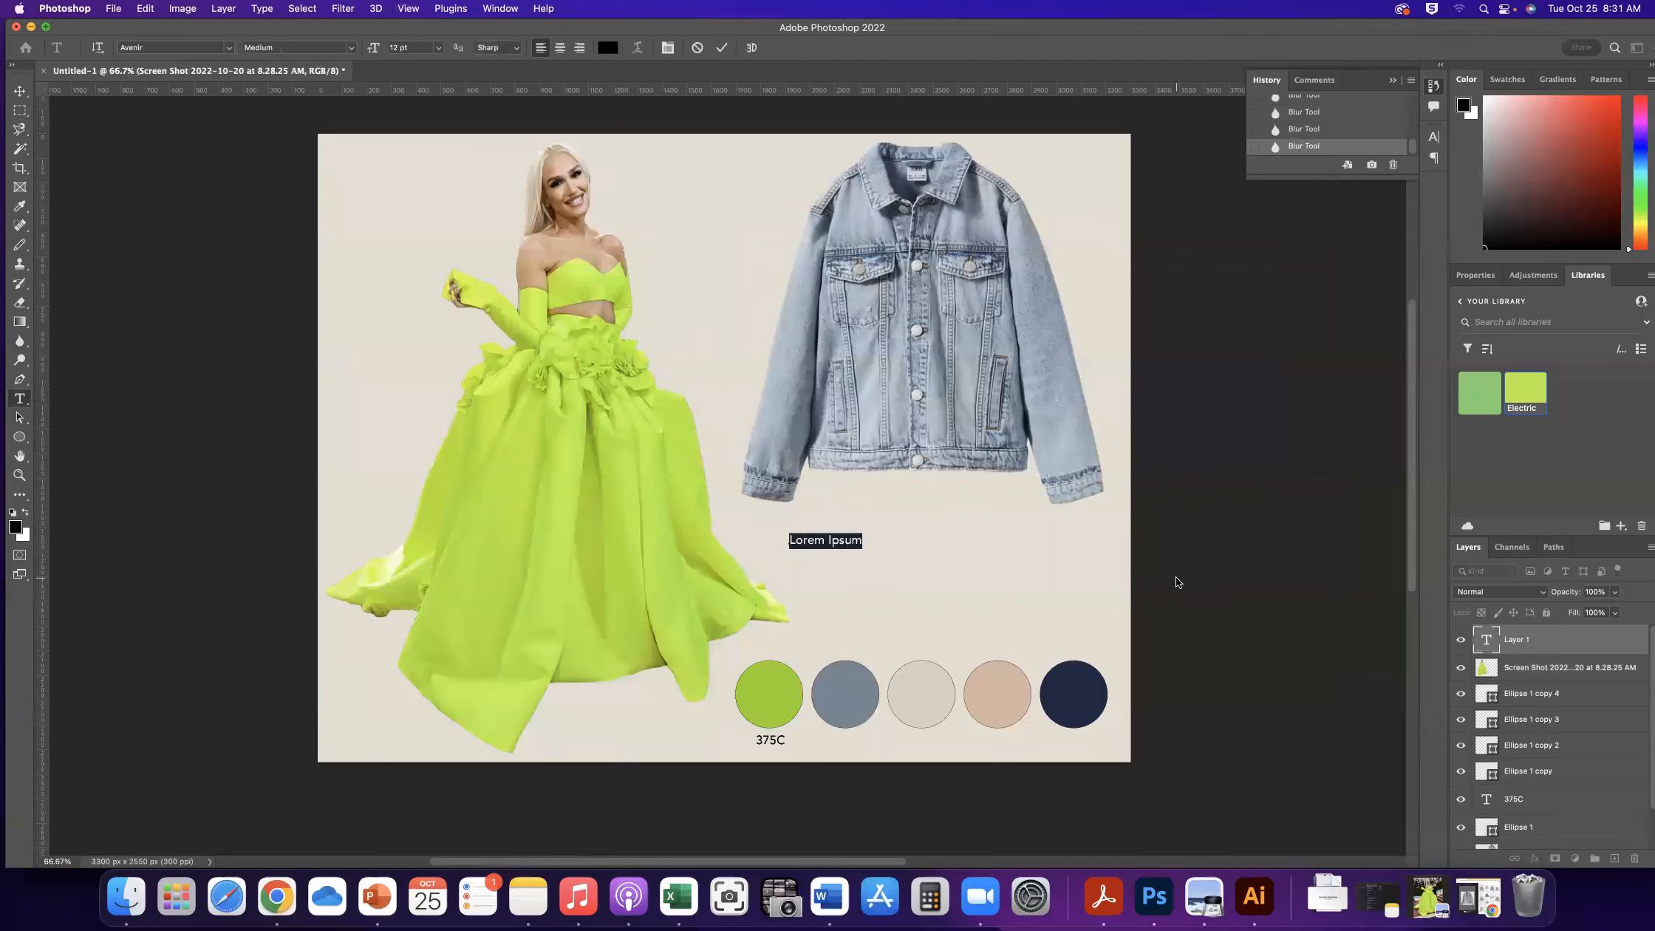
text(Electric Denim)
Set the Electric Denim title's font size to 60 pt and move it directly beneath the jacket, within the canvas edge
drag(871, 539, 783, 538)
click(438, 47)
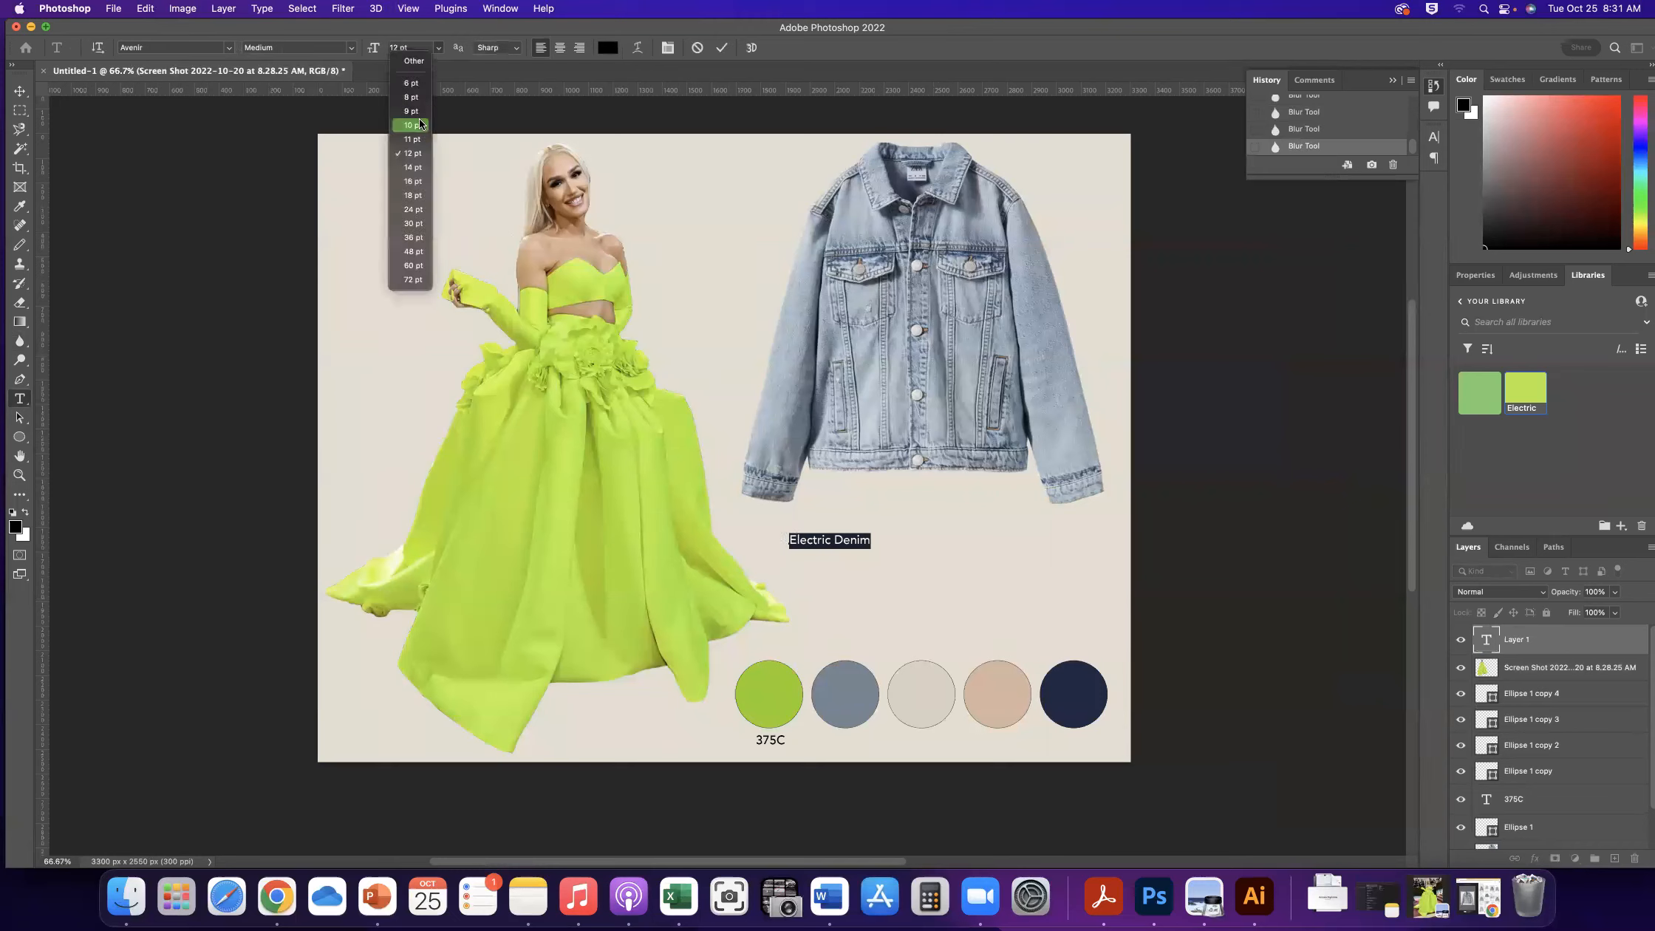
click(418, 265)
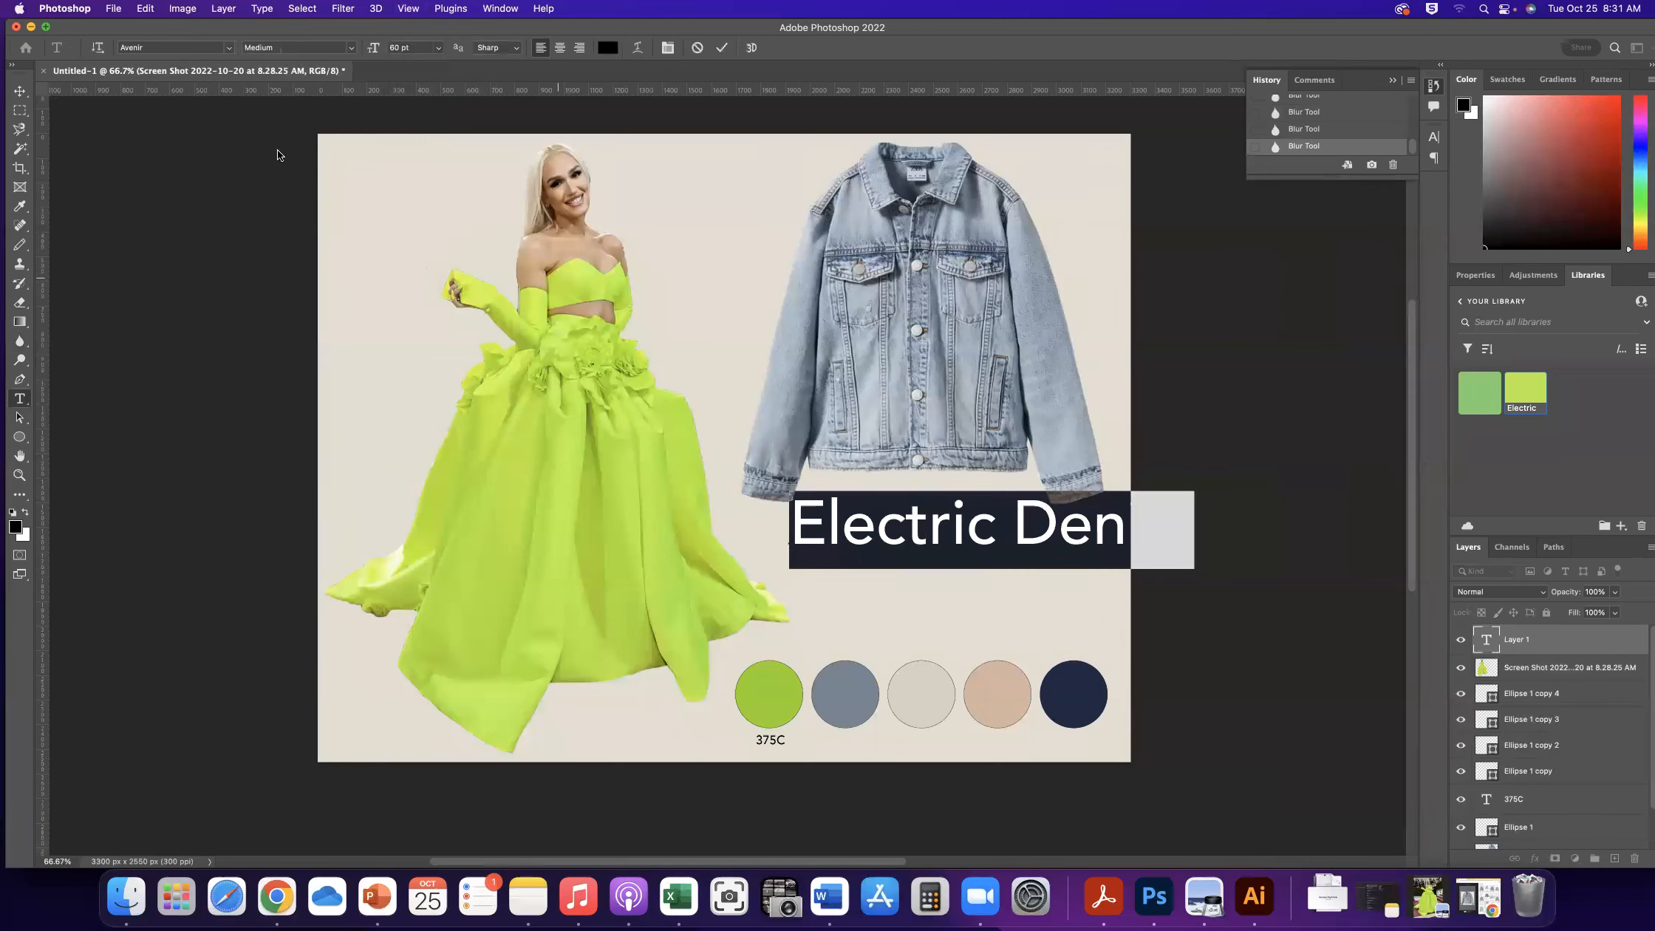
click(20, 90)
drag(1012, 534, 953, 556)
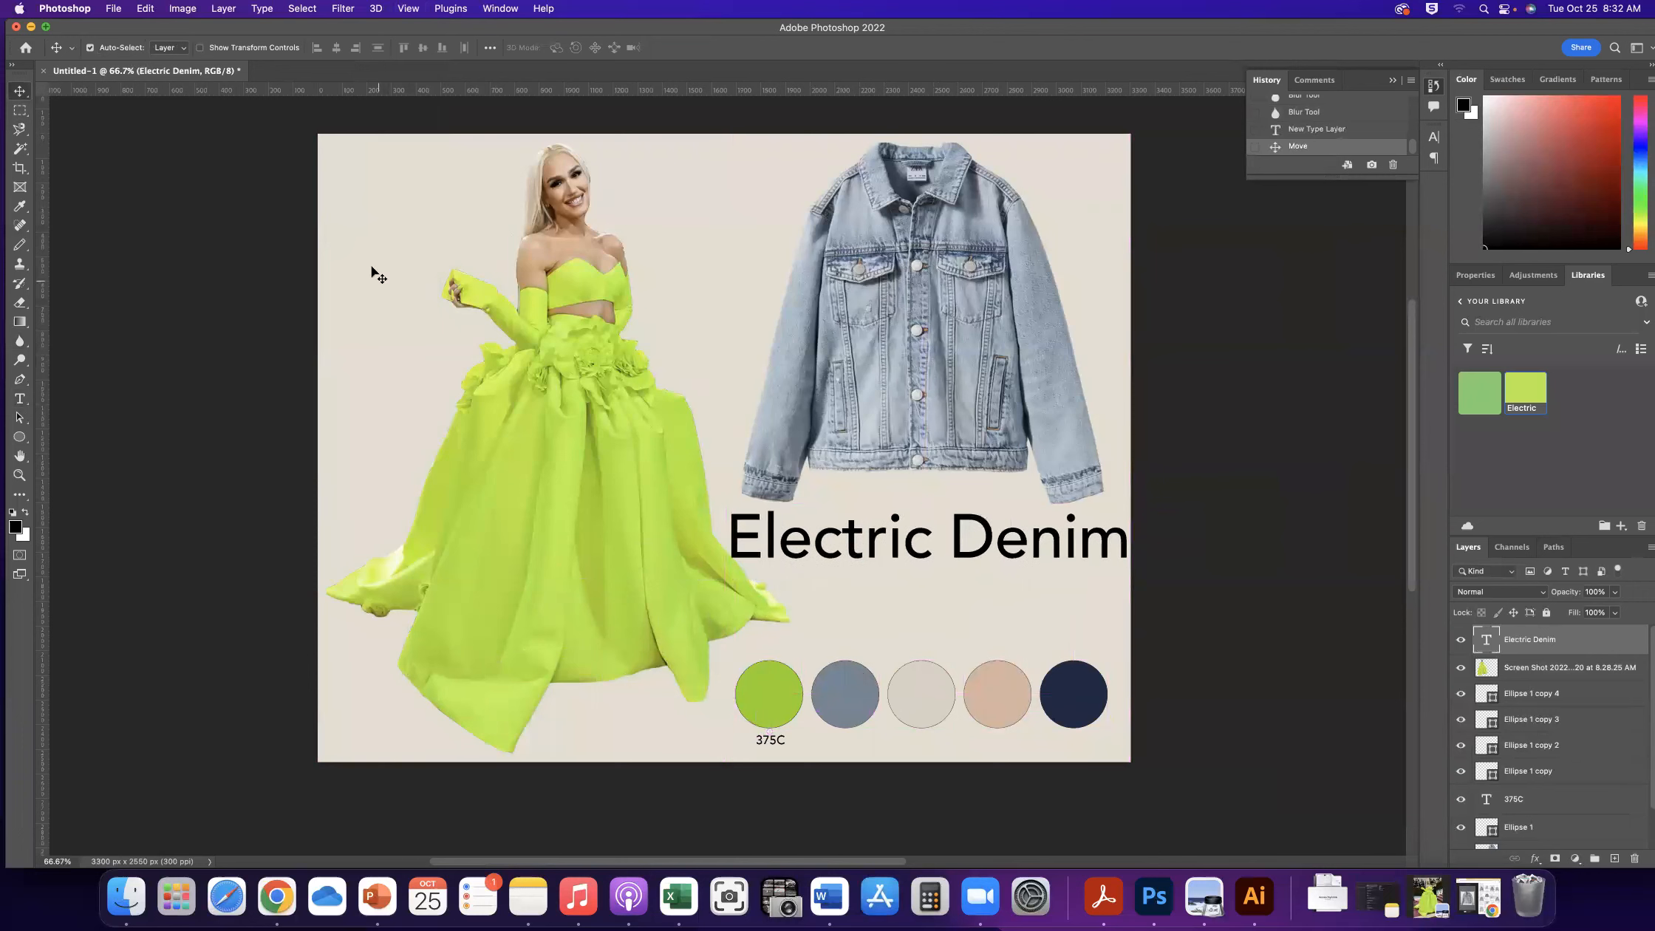
Set the Electric Denim title's font size to 48 pt and its font to Didot
click(20, 399)
drag(1127, 550, 726, 550)
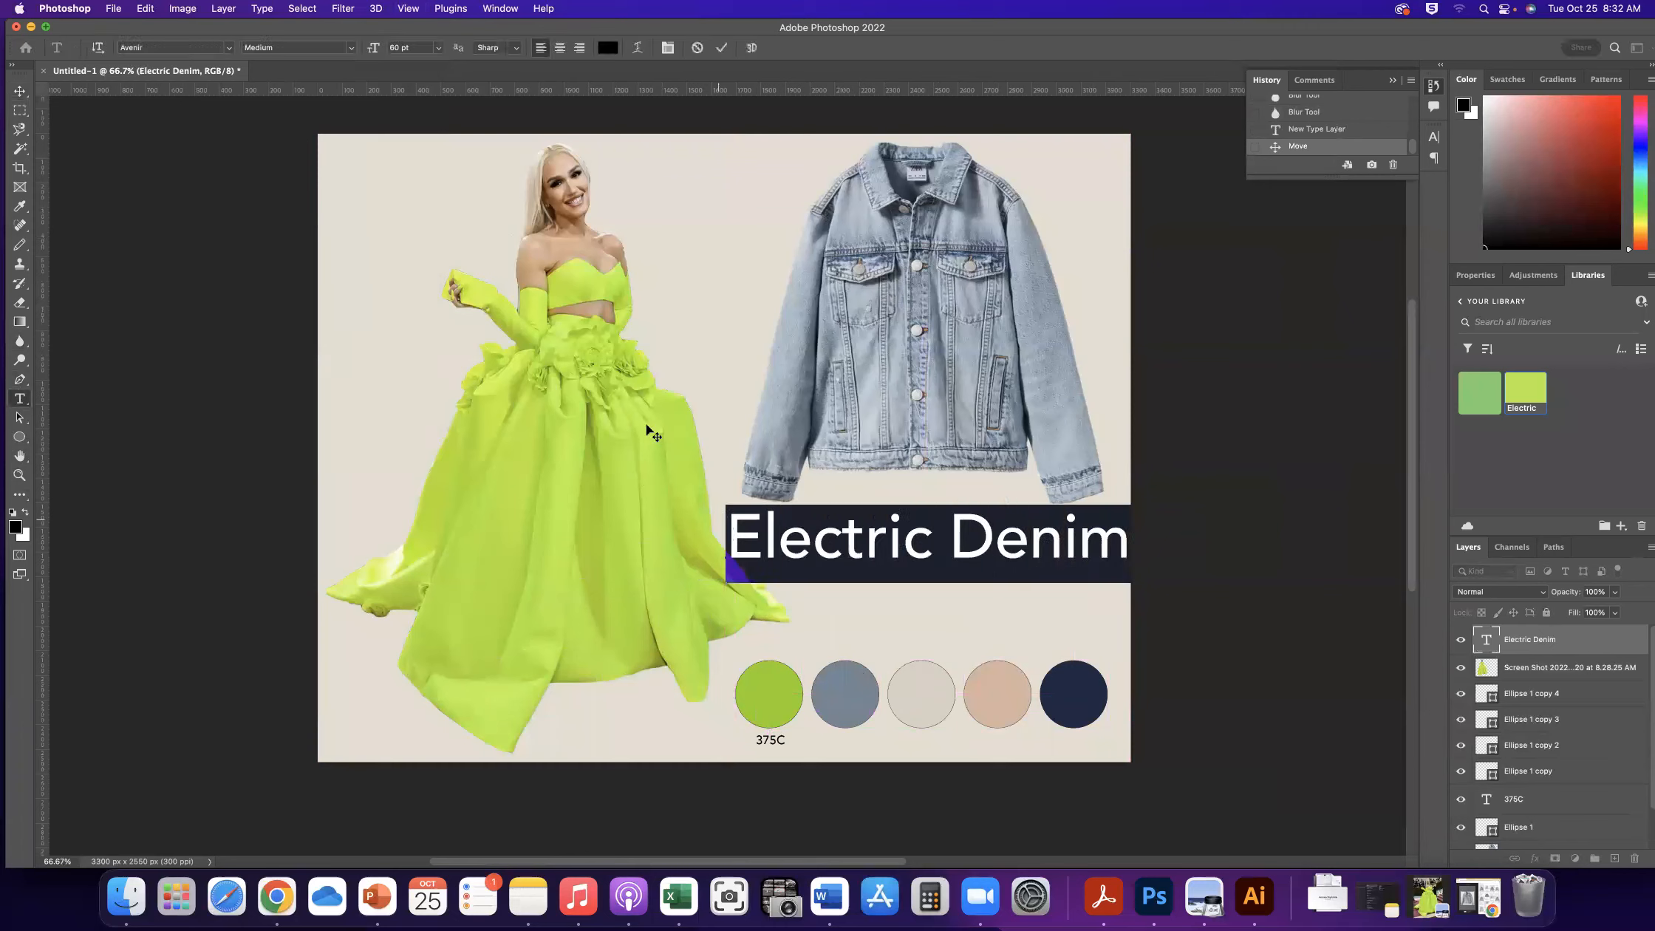
click(438, 49)
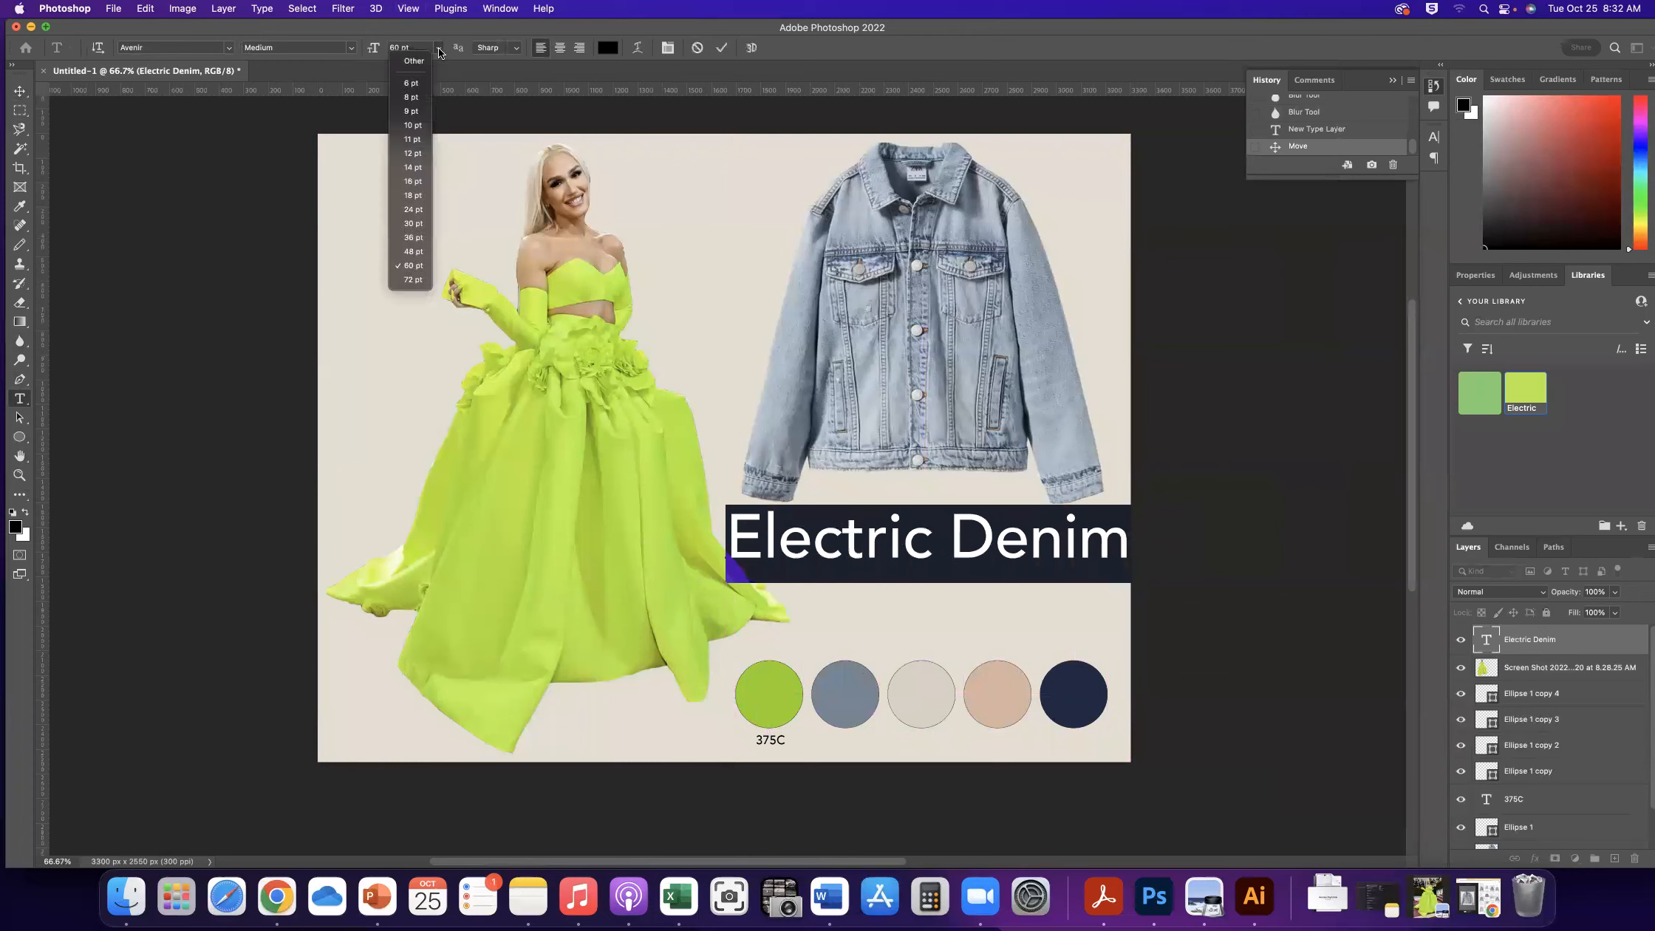
click(411, 252)
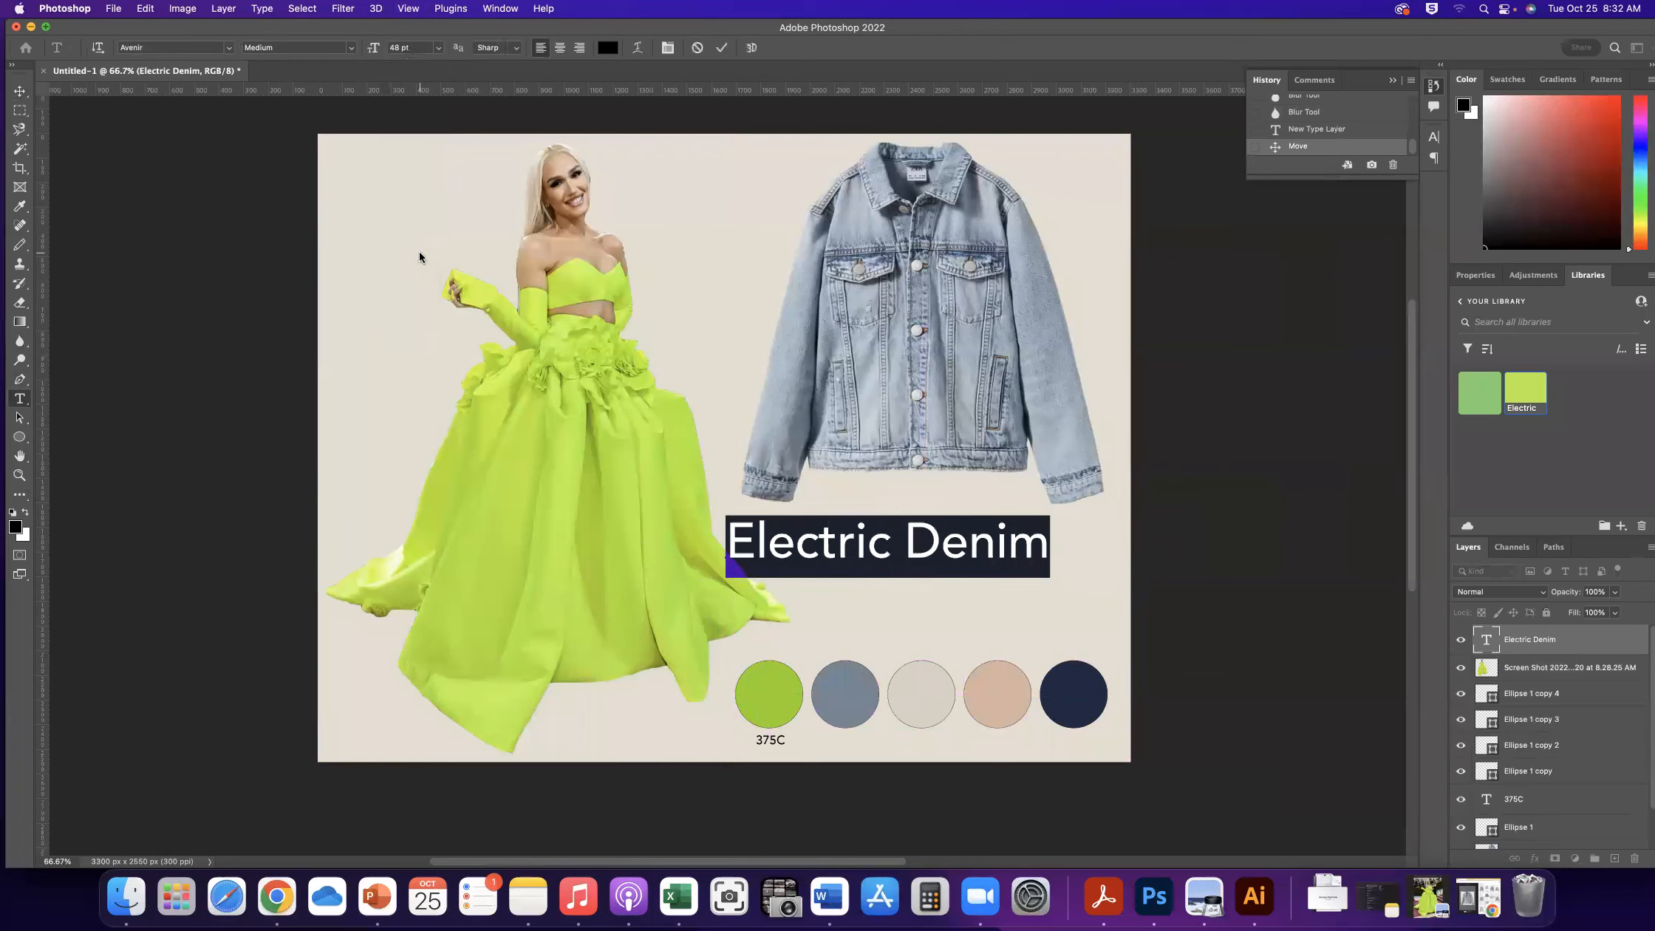
click(229, 49)
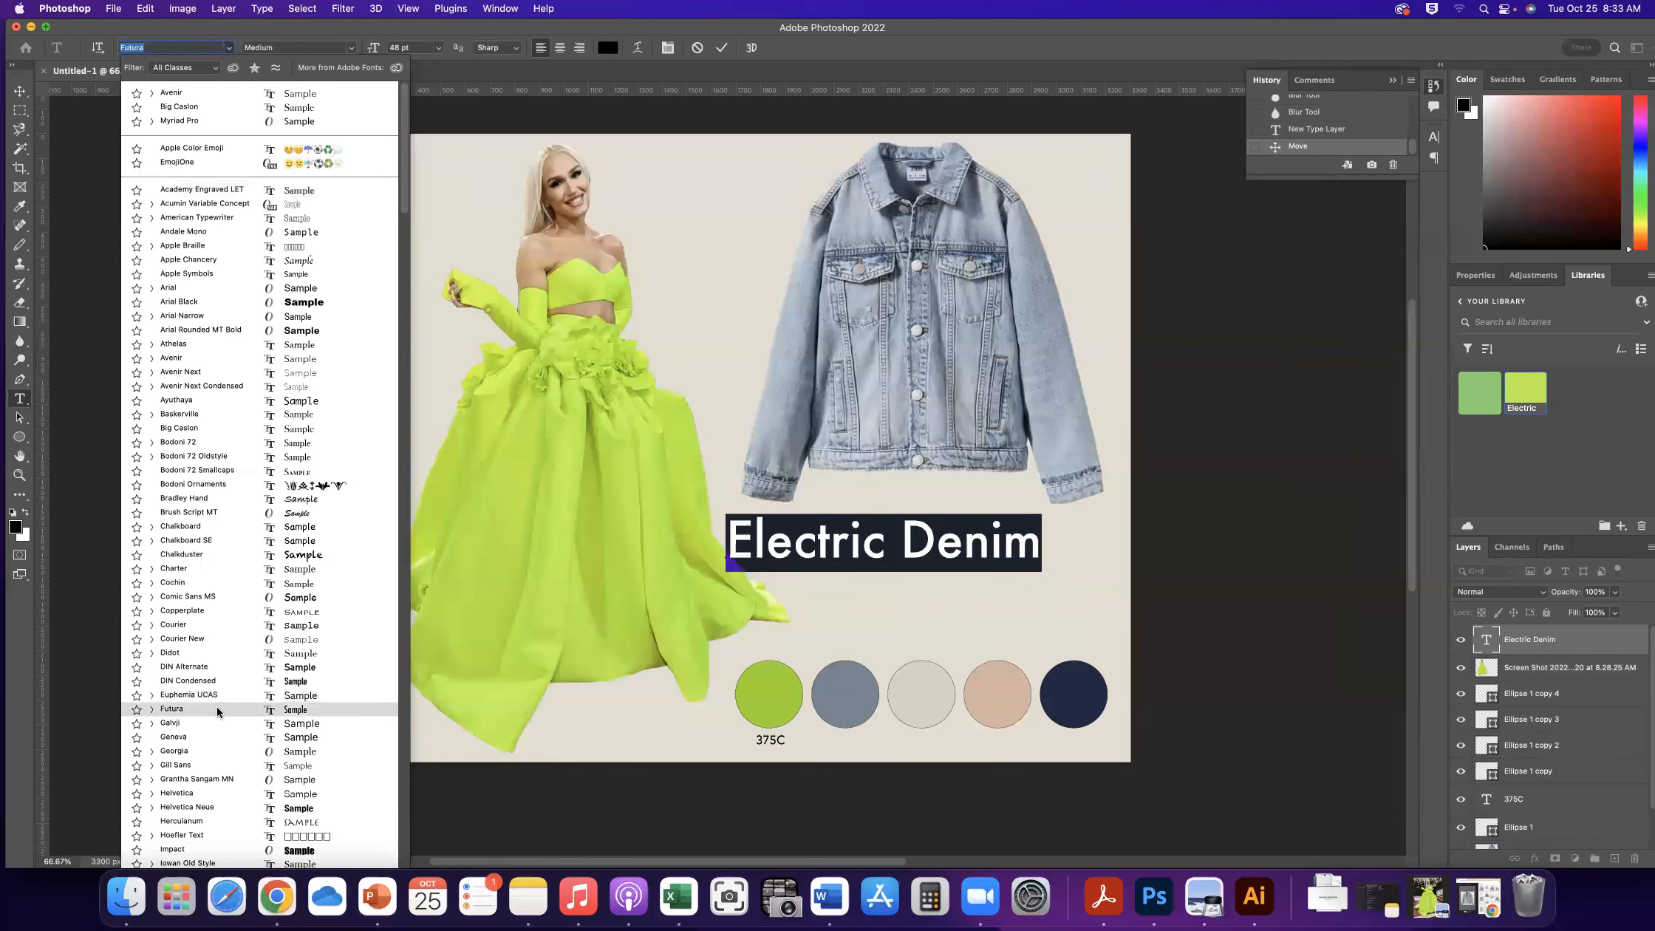
click(219, 658)
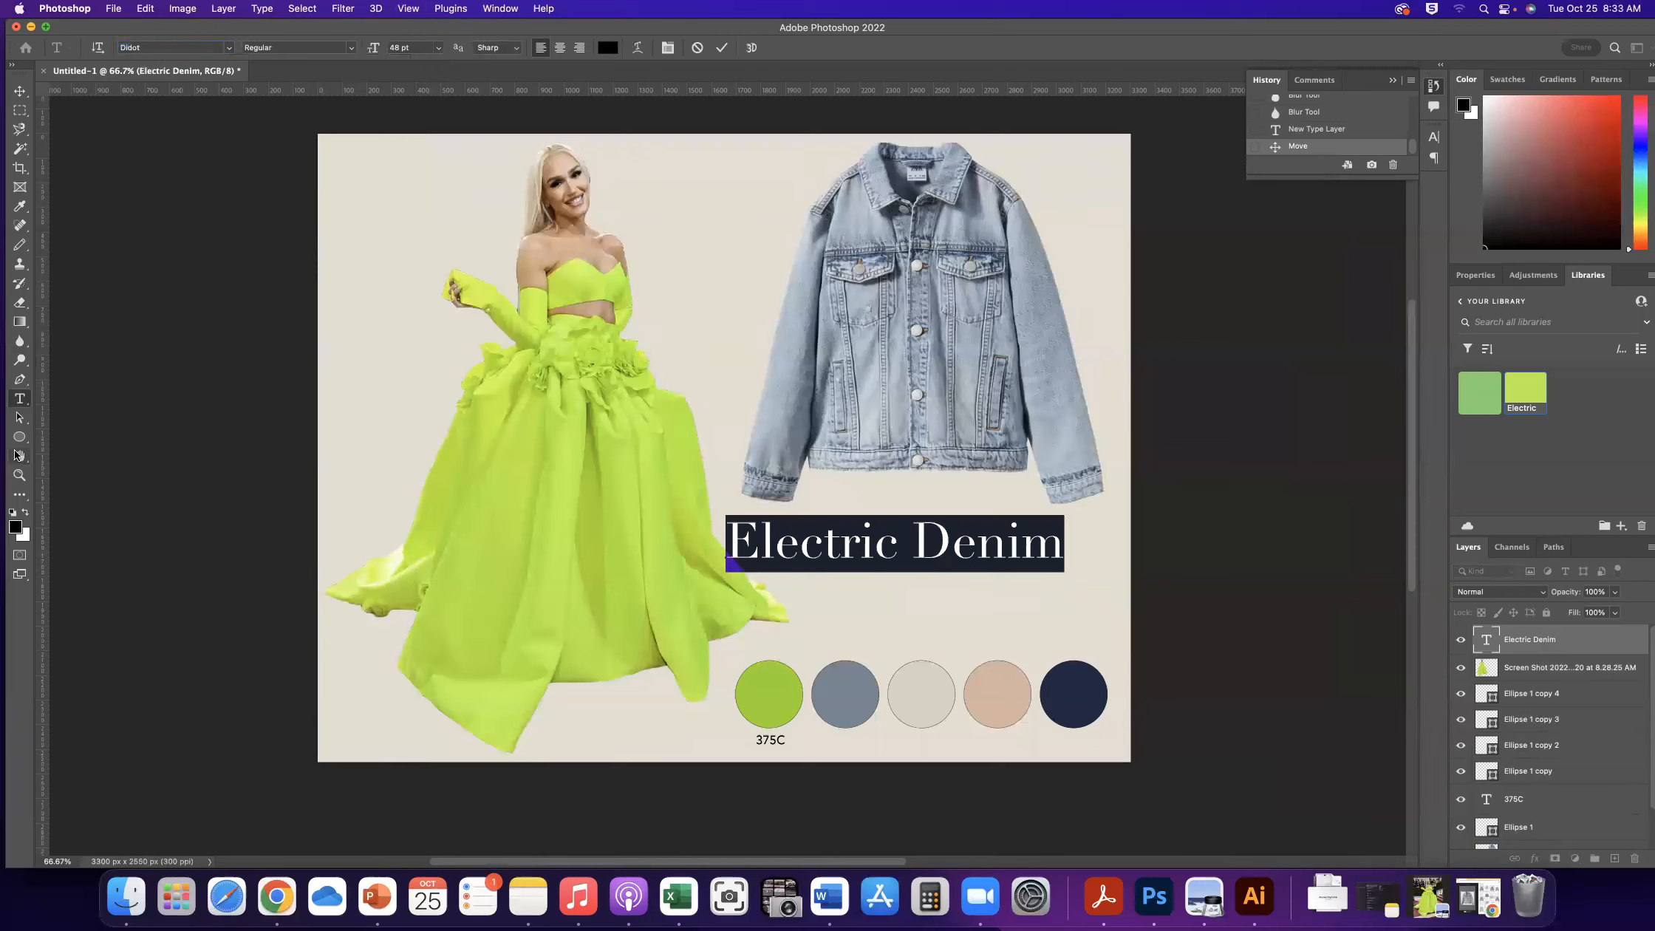
Change the title's font to Times New Roman and move the title midway between the denim jacket and the color circles
click(229, 48)
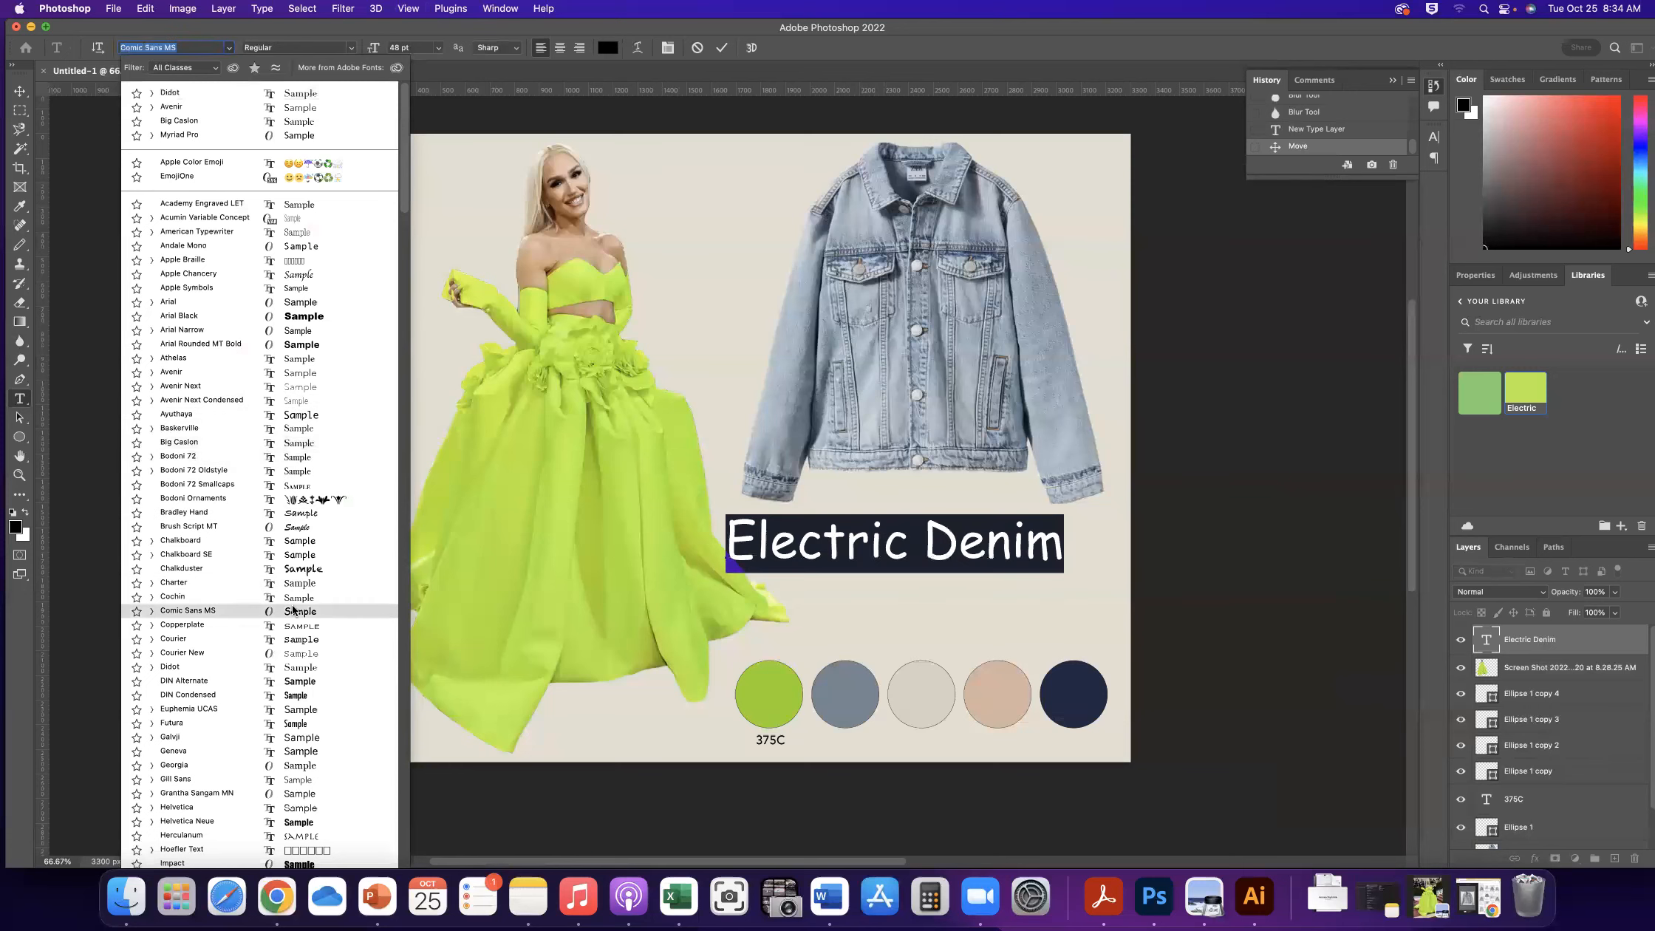
scroll(281, 685, down, 2)
scroll(281, 686, down, 15)
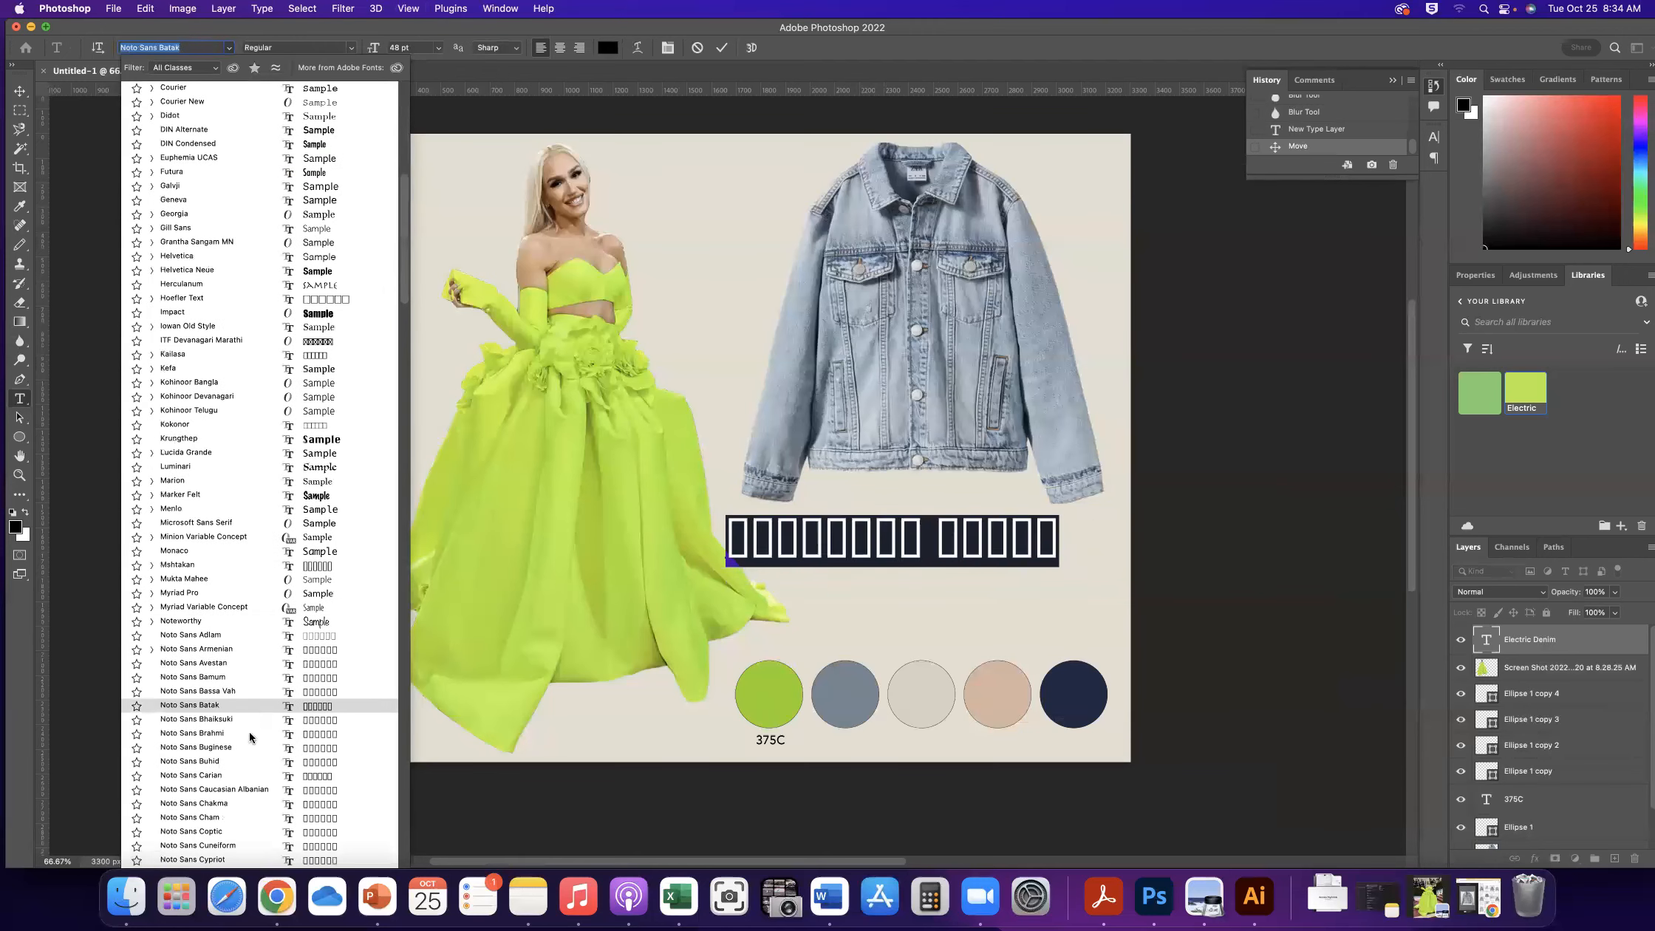
scroll(256, 769, down, 5)
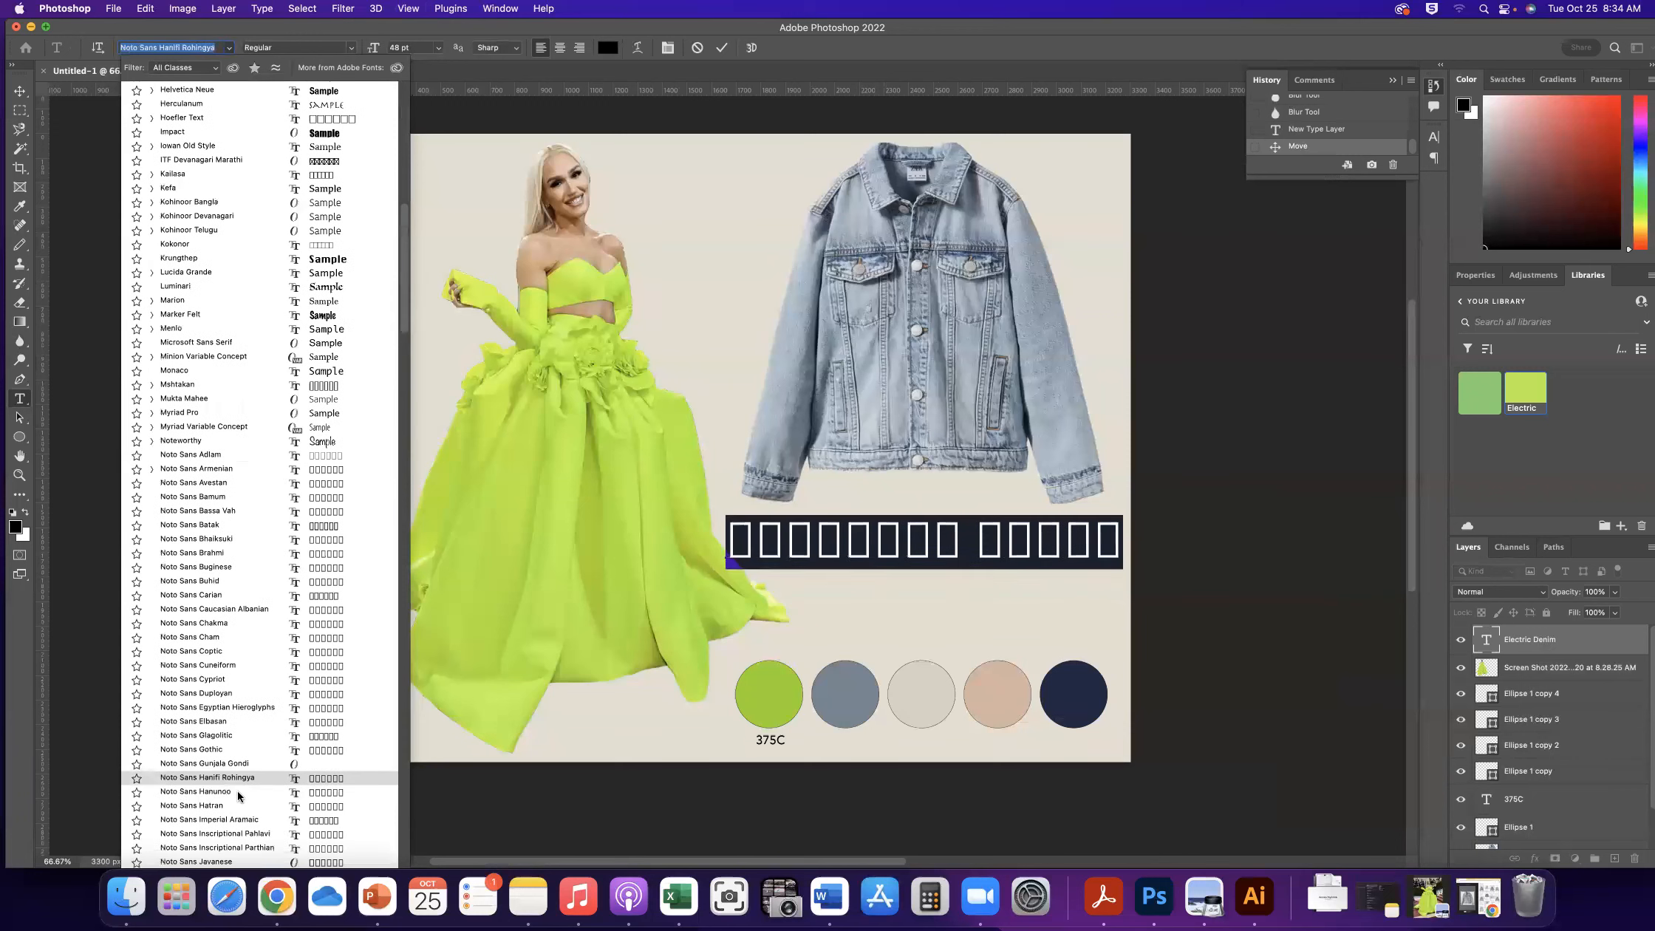
scroll(229, 665, down, 9)
scroll(234, 745, down, 20)
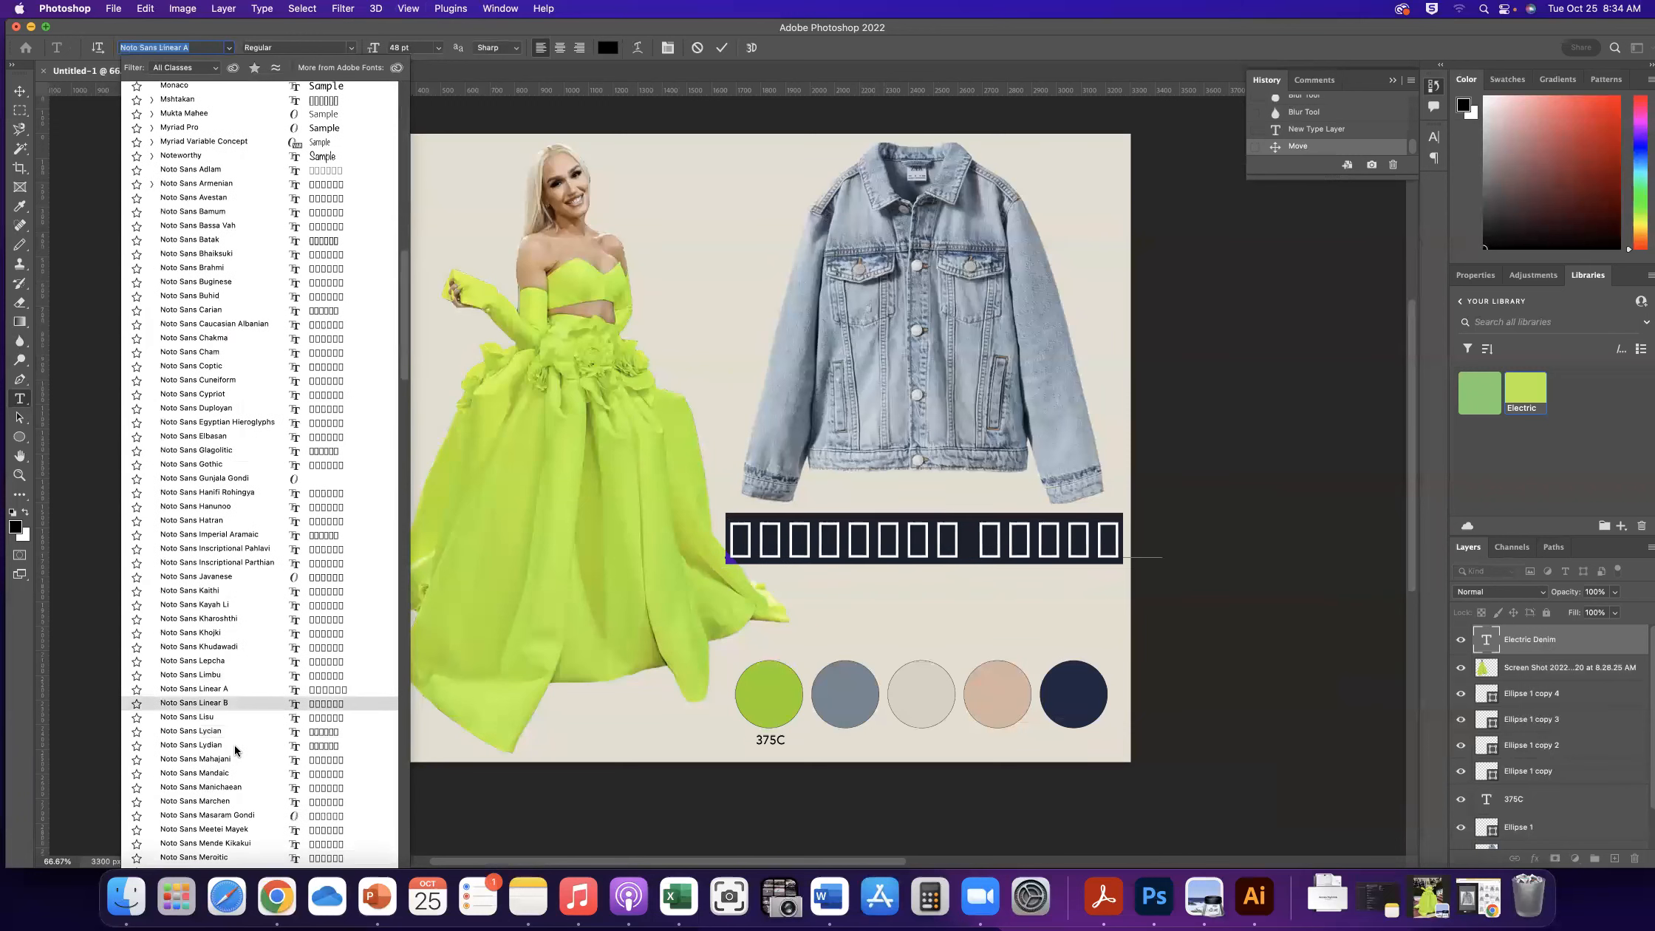
scroll(246, 765, down, 13)
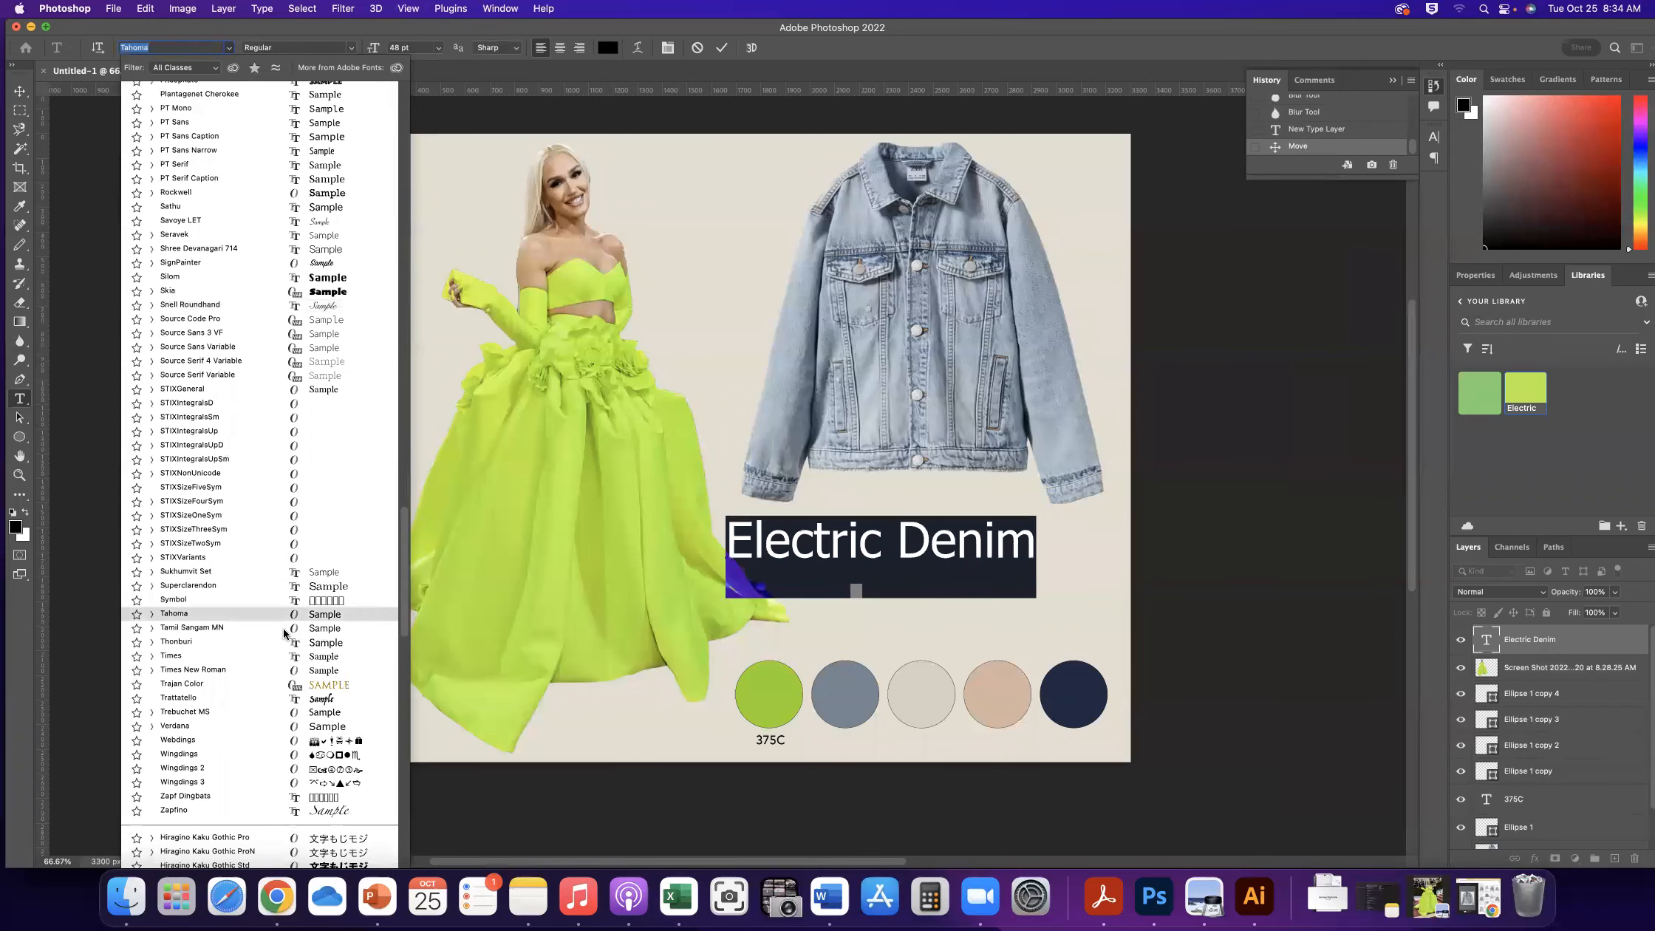
click(286, 670)
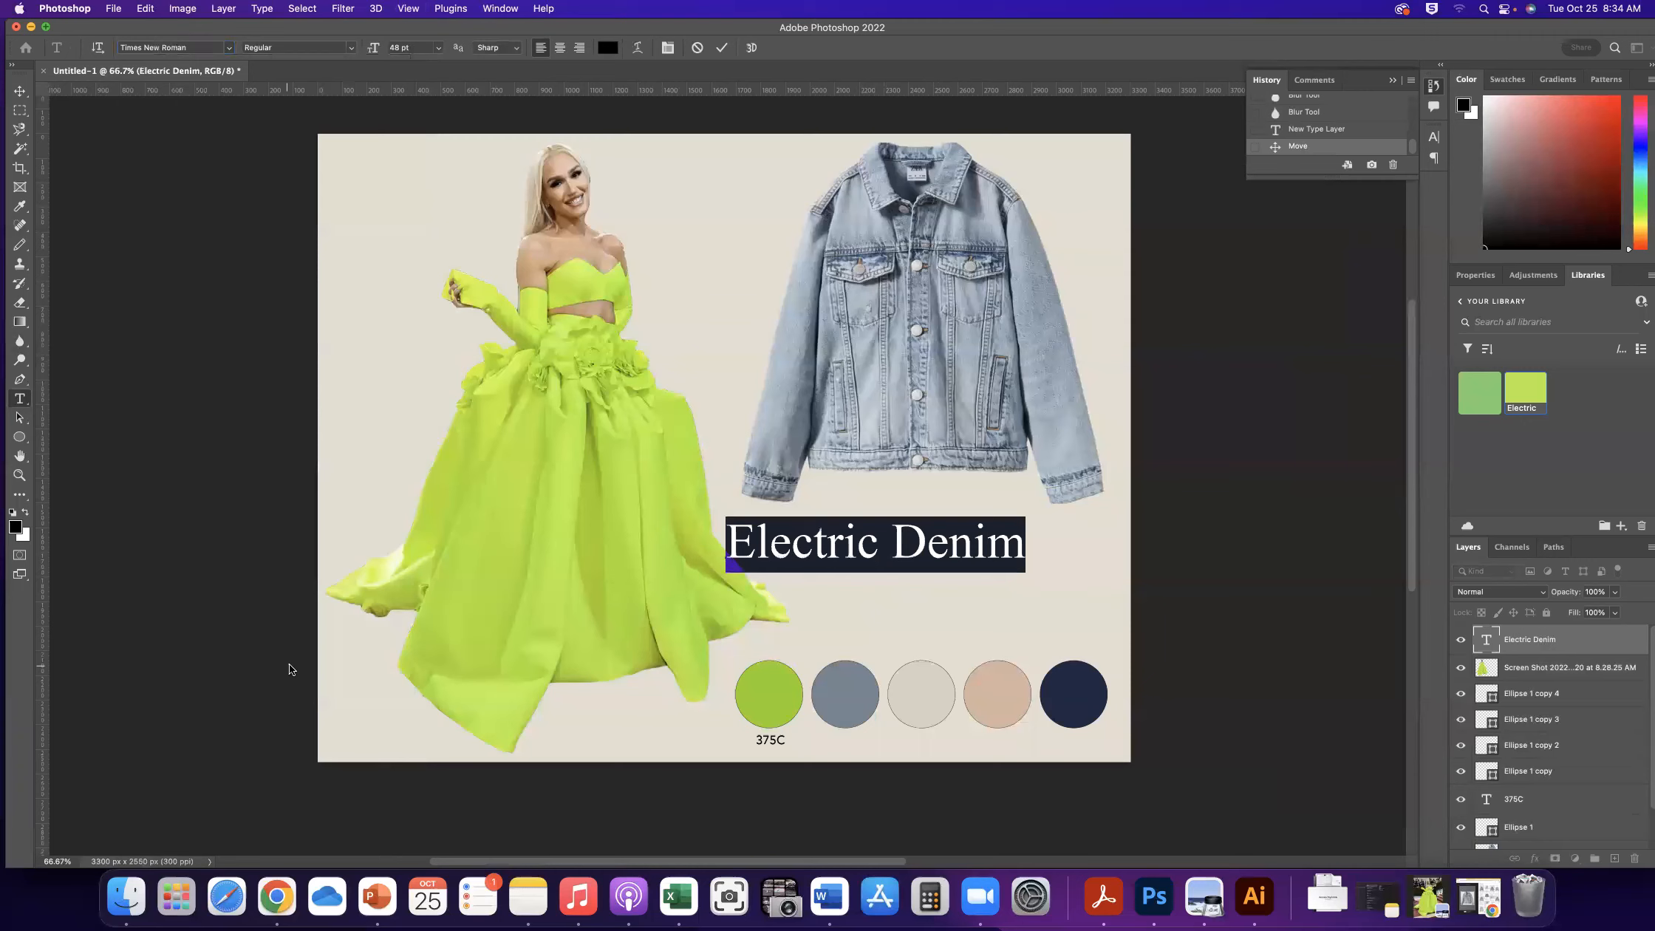
click(18, 92)
drag(871, 556, 914, 567)
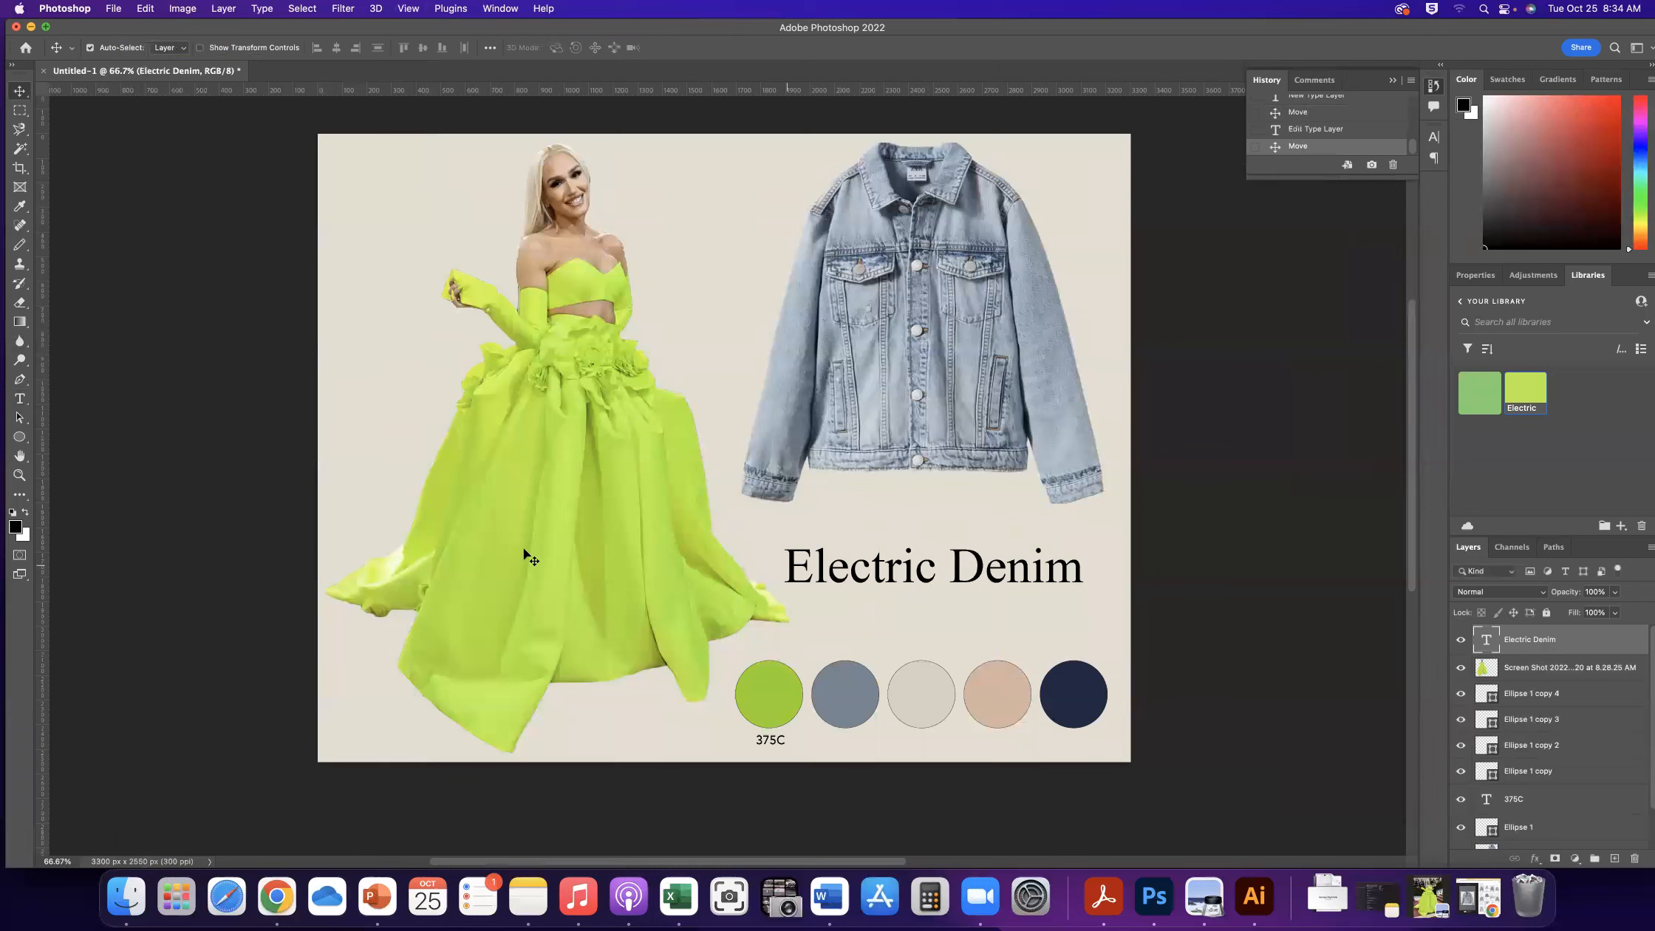
Enlarge the Electric Denim title to 55 pt and reposition it under the jacket so it fits within the canvas
click(20, 399)
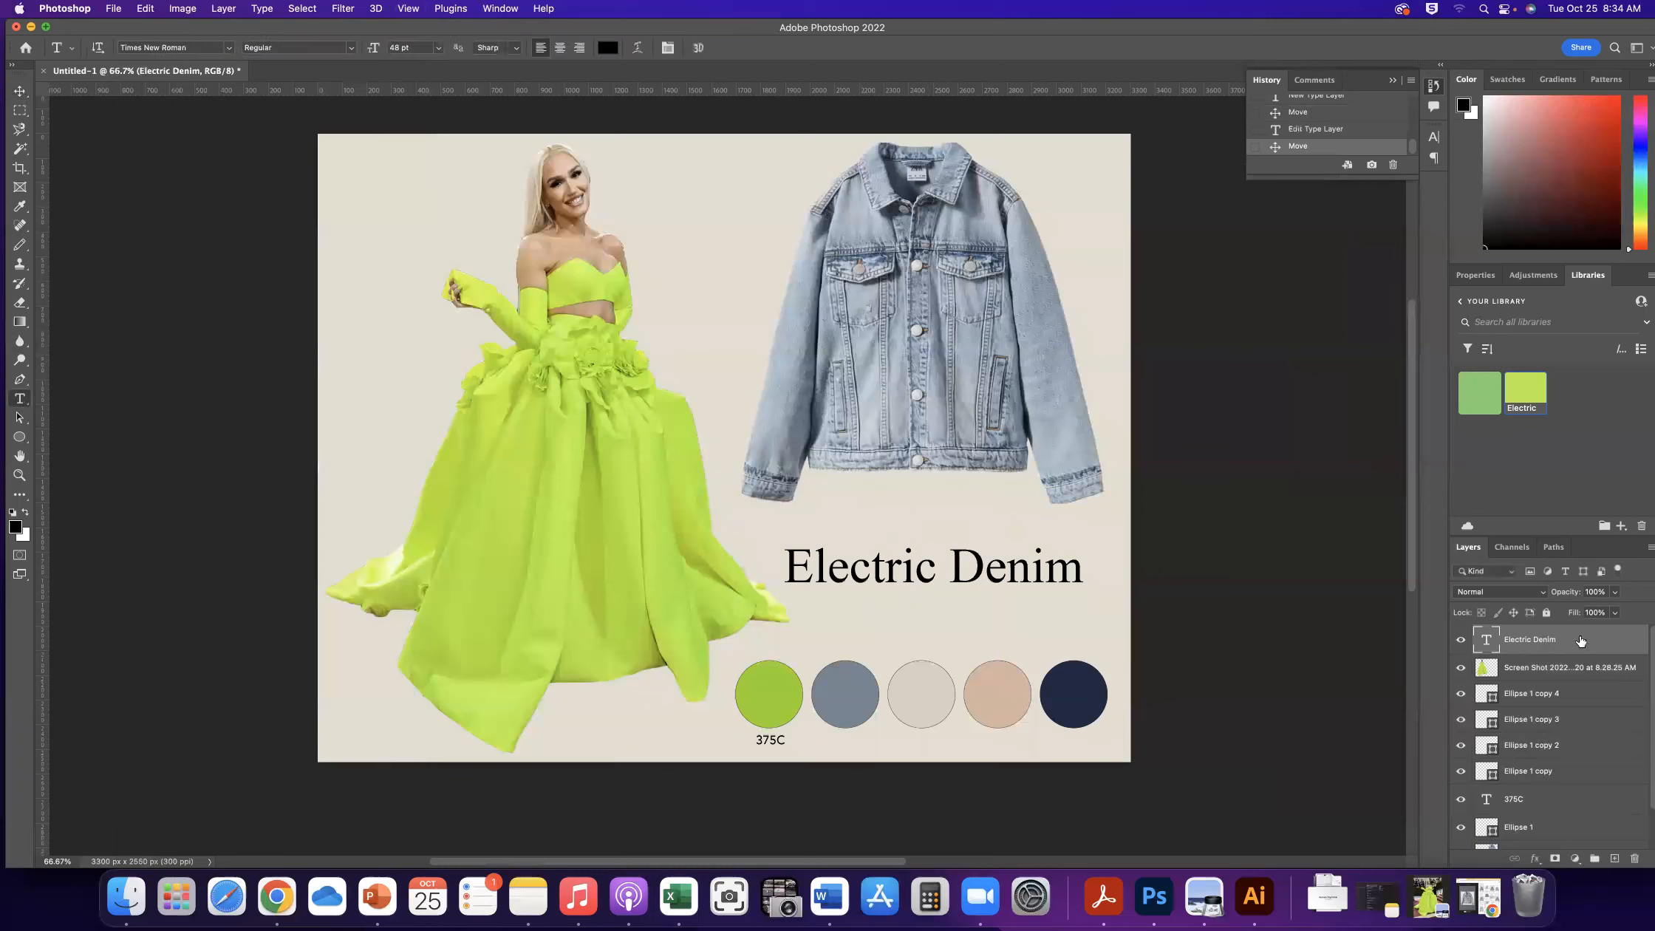
click(438, 47)
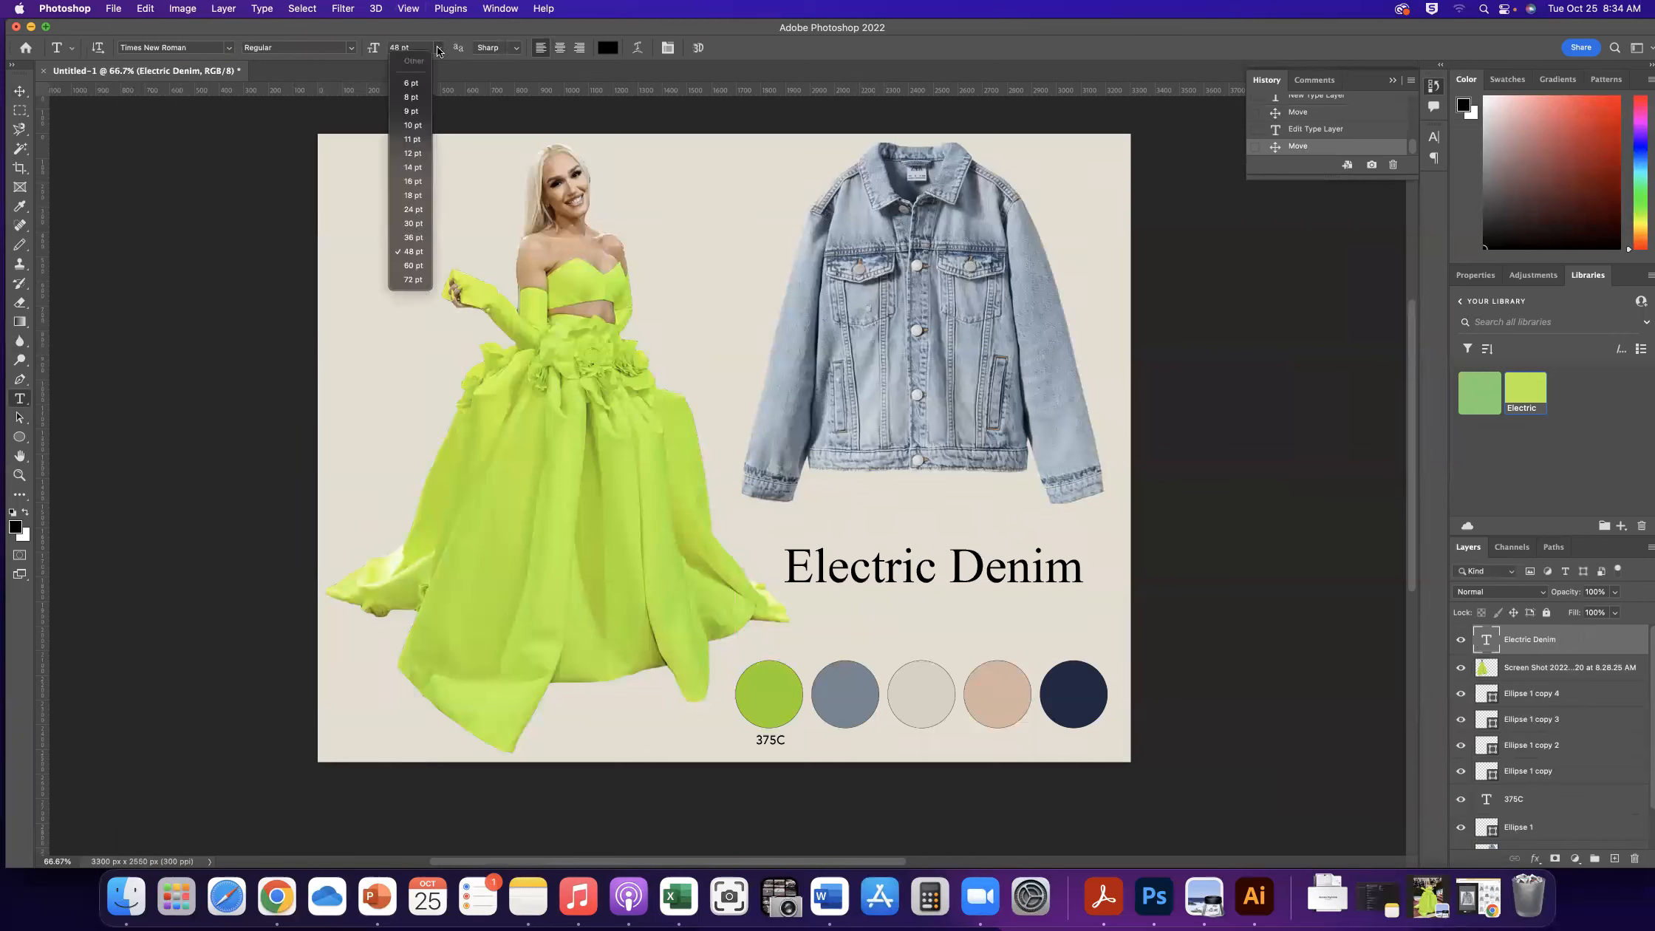
click(412, 265)
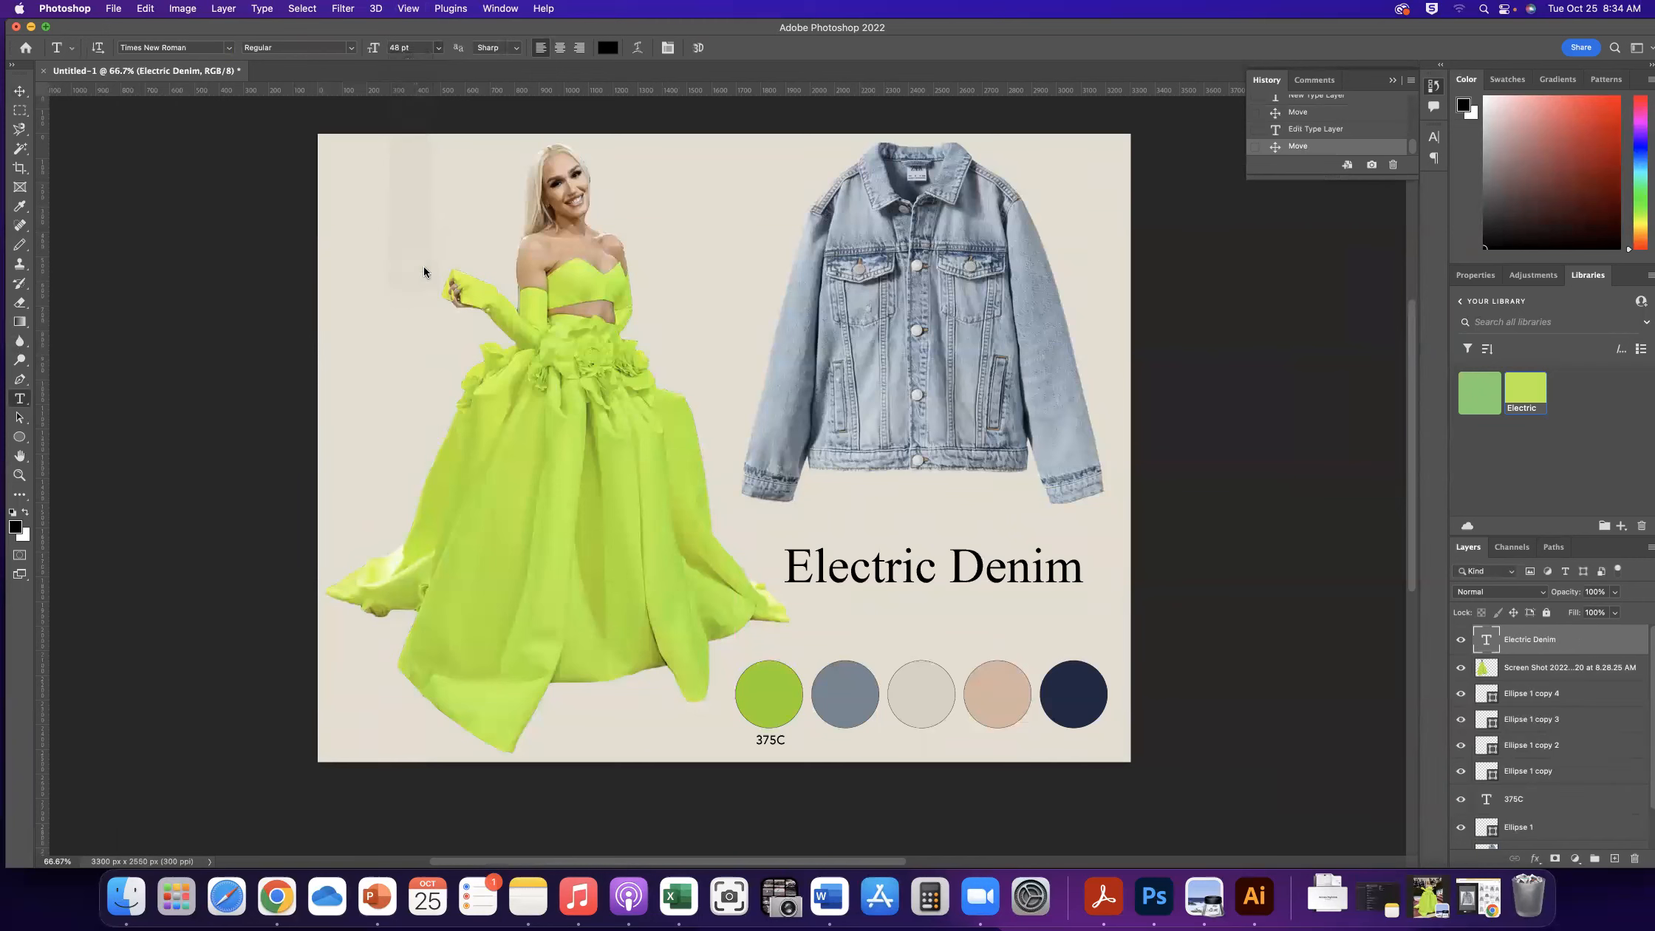
double_click(396, 48)
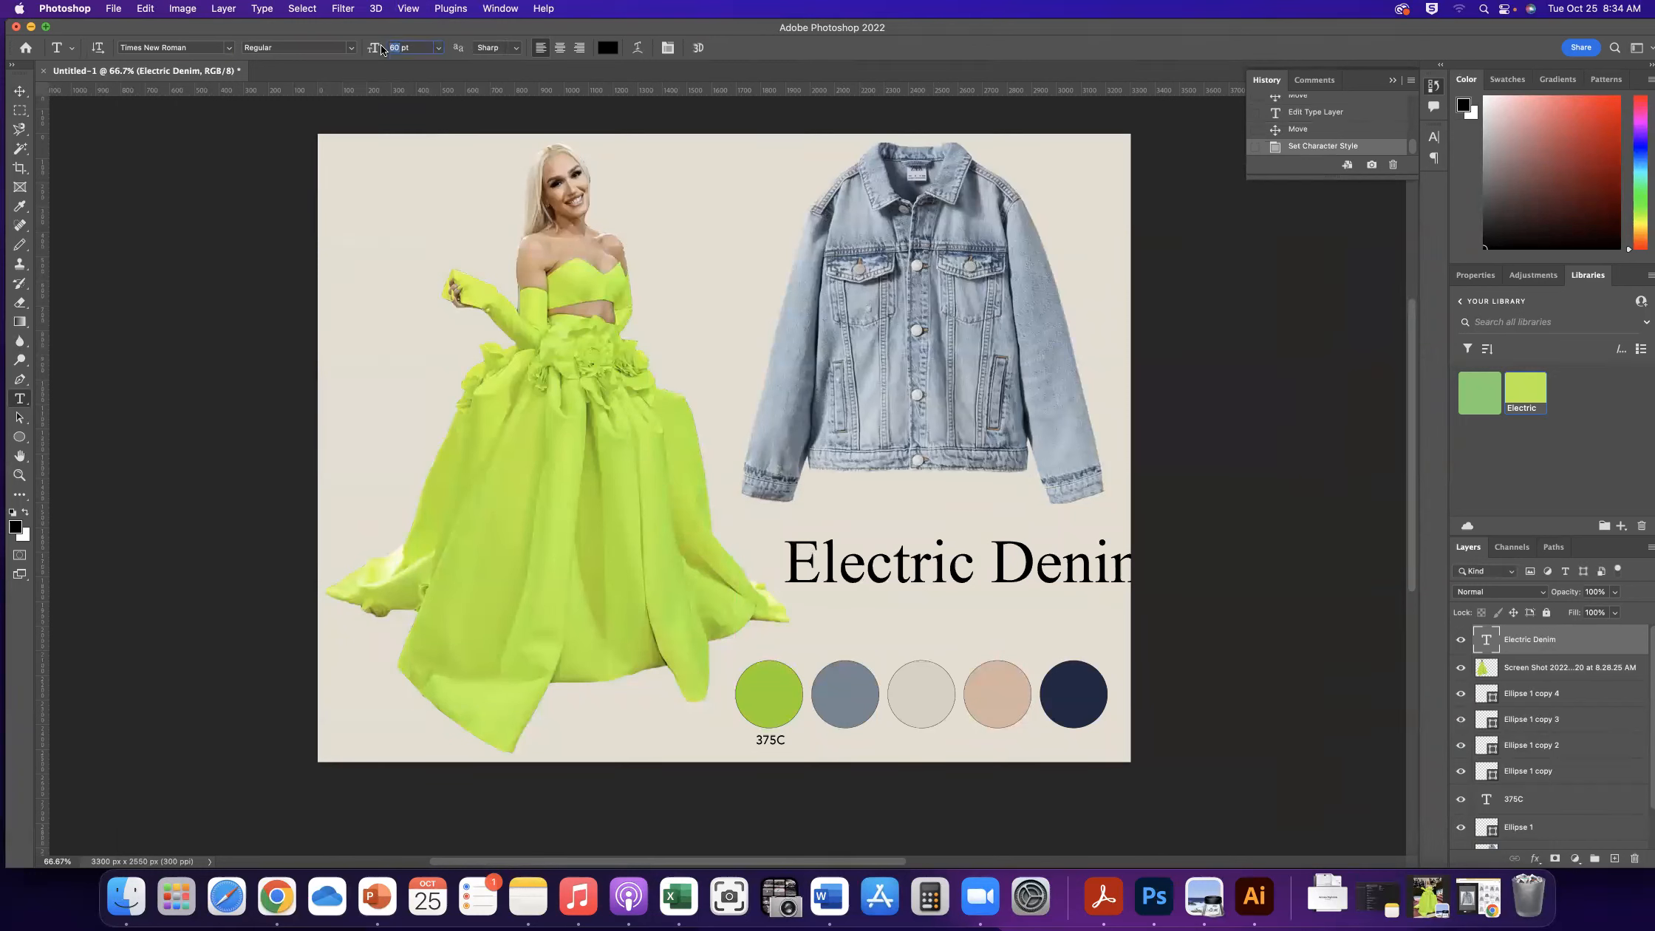
text(55)
key(Return)
drag(790, 569, 1250, 590)
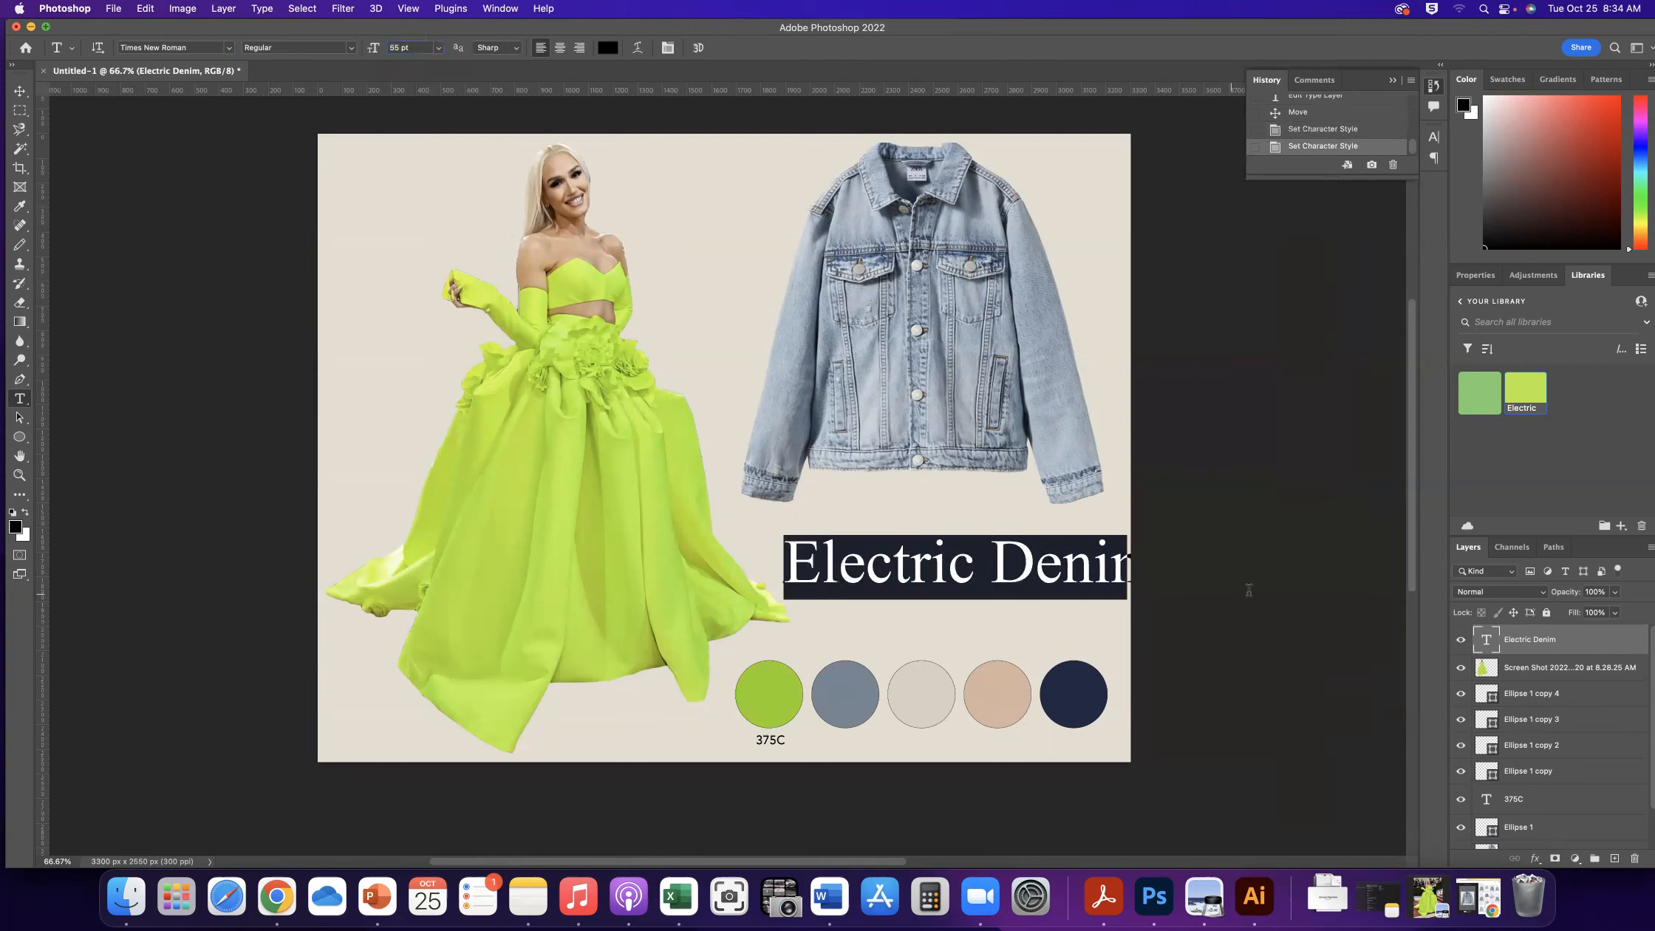
click(399, 48)
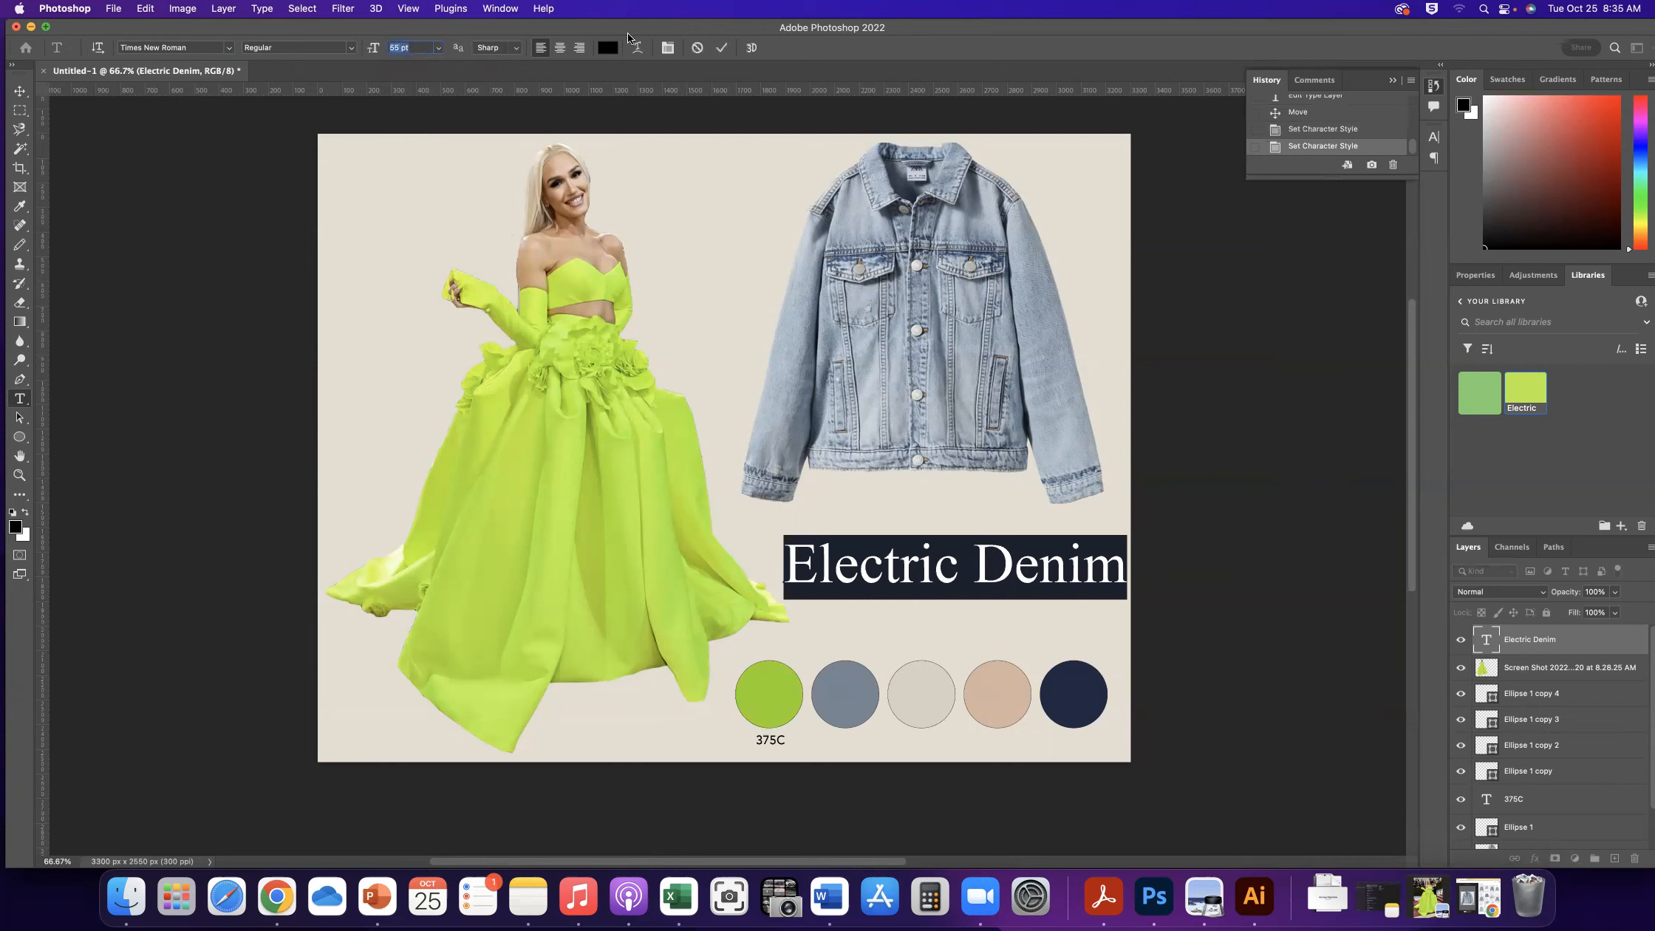
click(19, 90)
drag(1038, 573, 1024, 566)
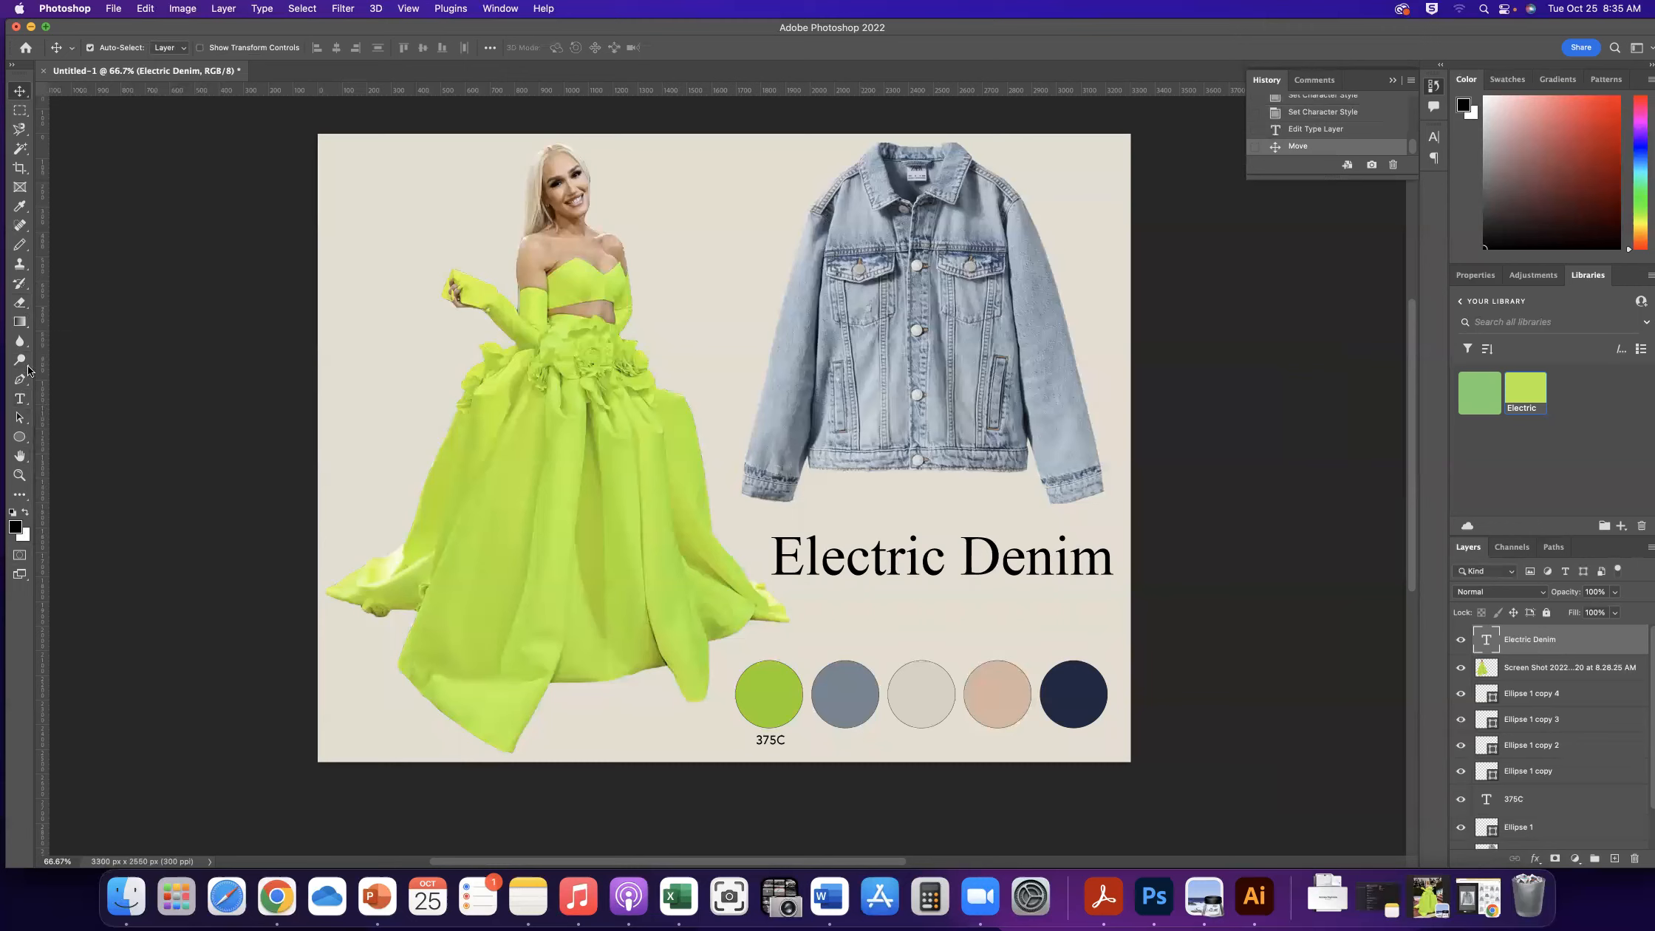
Draw a vertical line about 2483 px long just inside the canvas's left edge and give it a stroke of about 21 px
click(20, 323)
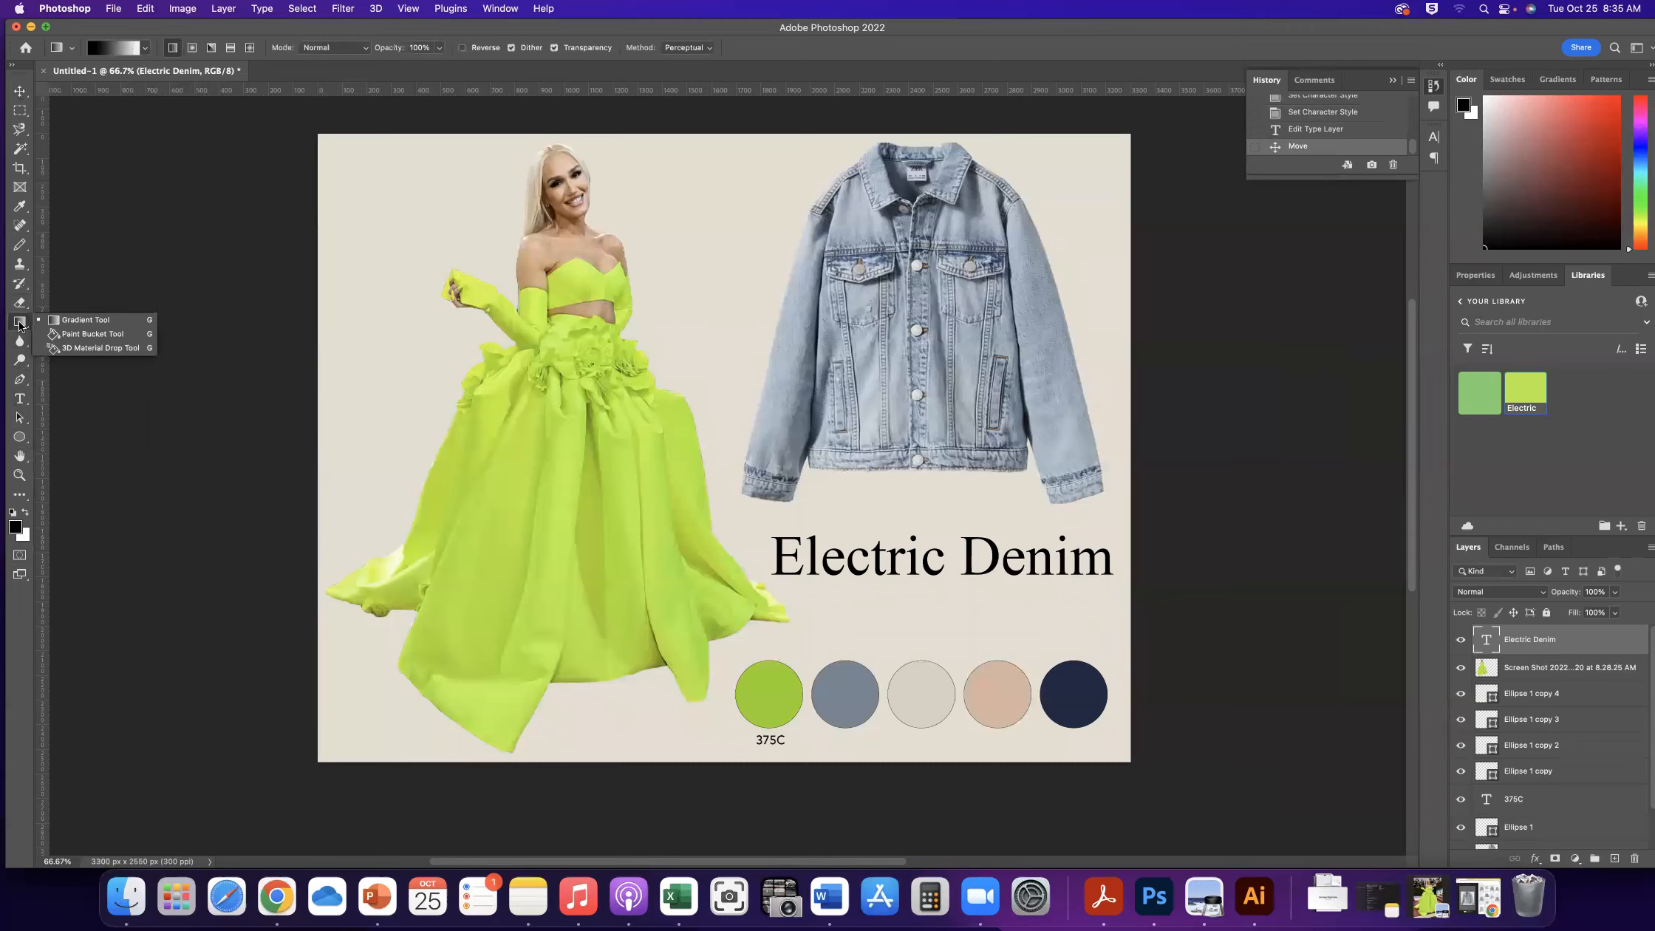
click(20, 437)
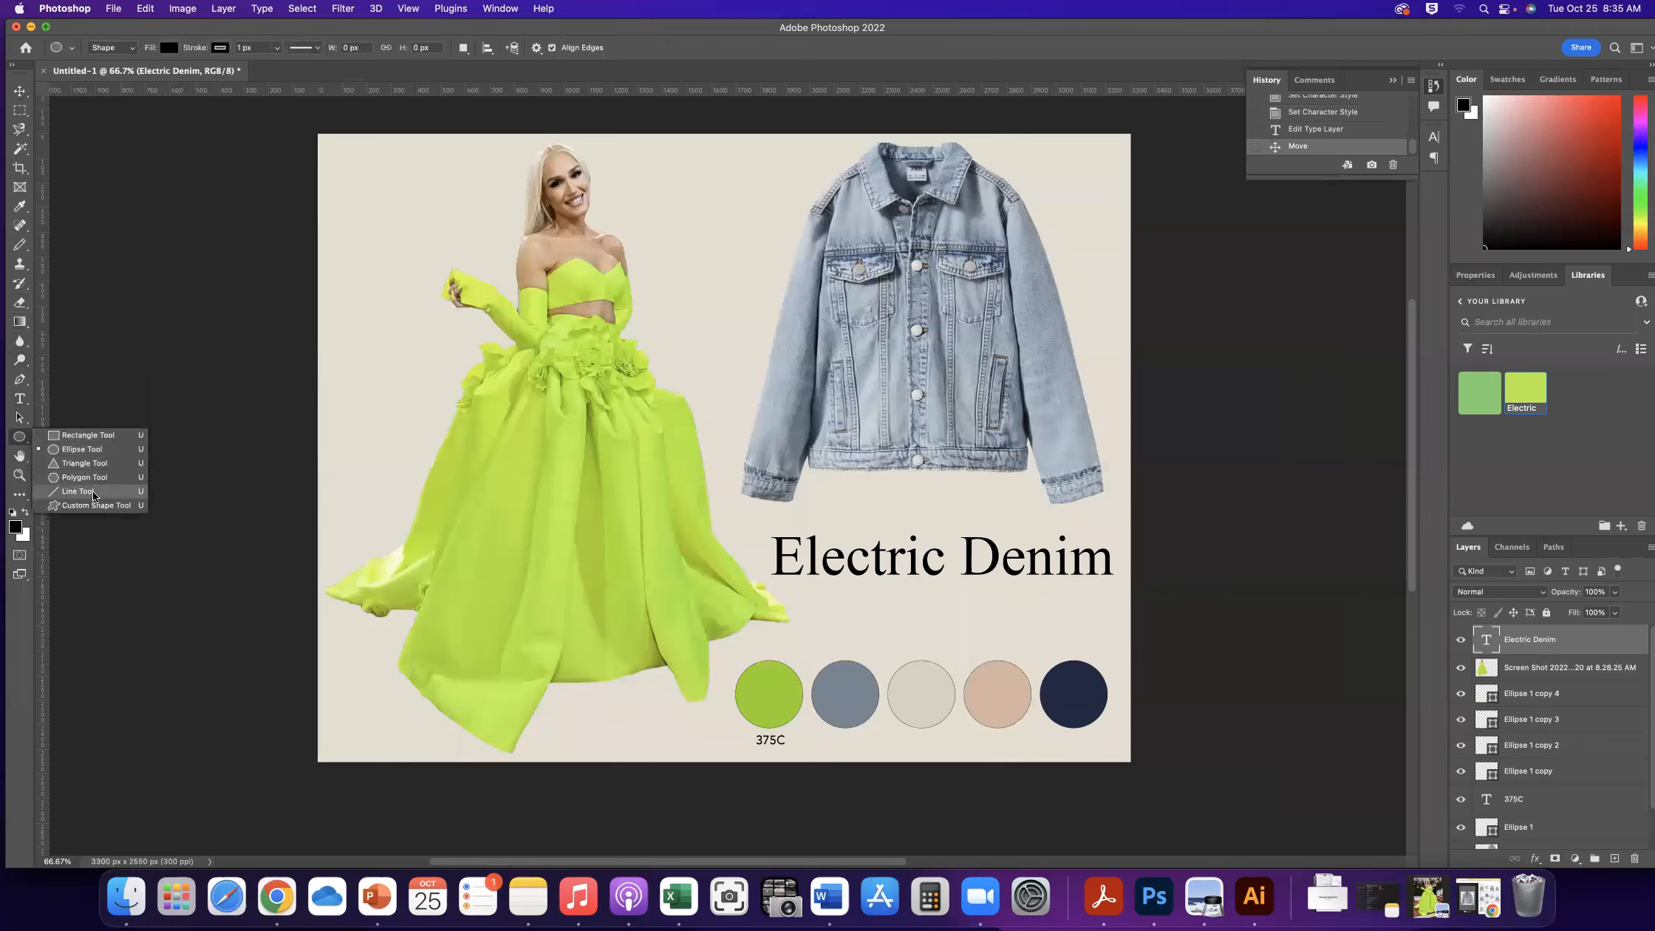
click(92, 490)
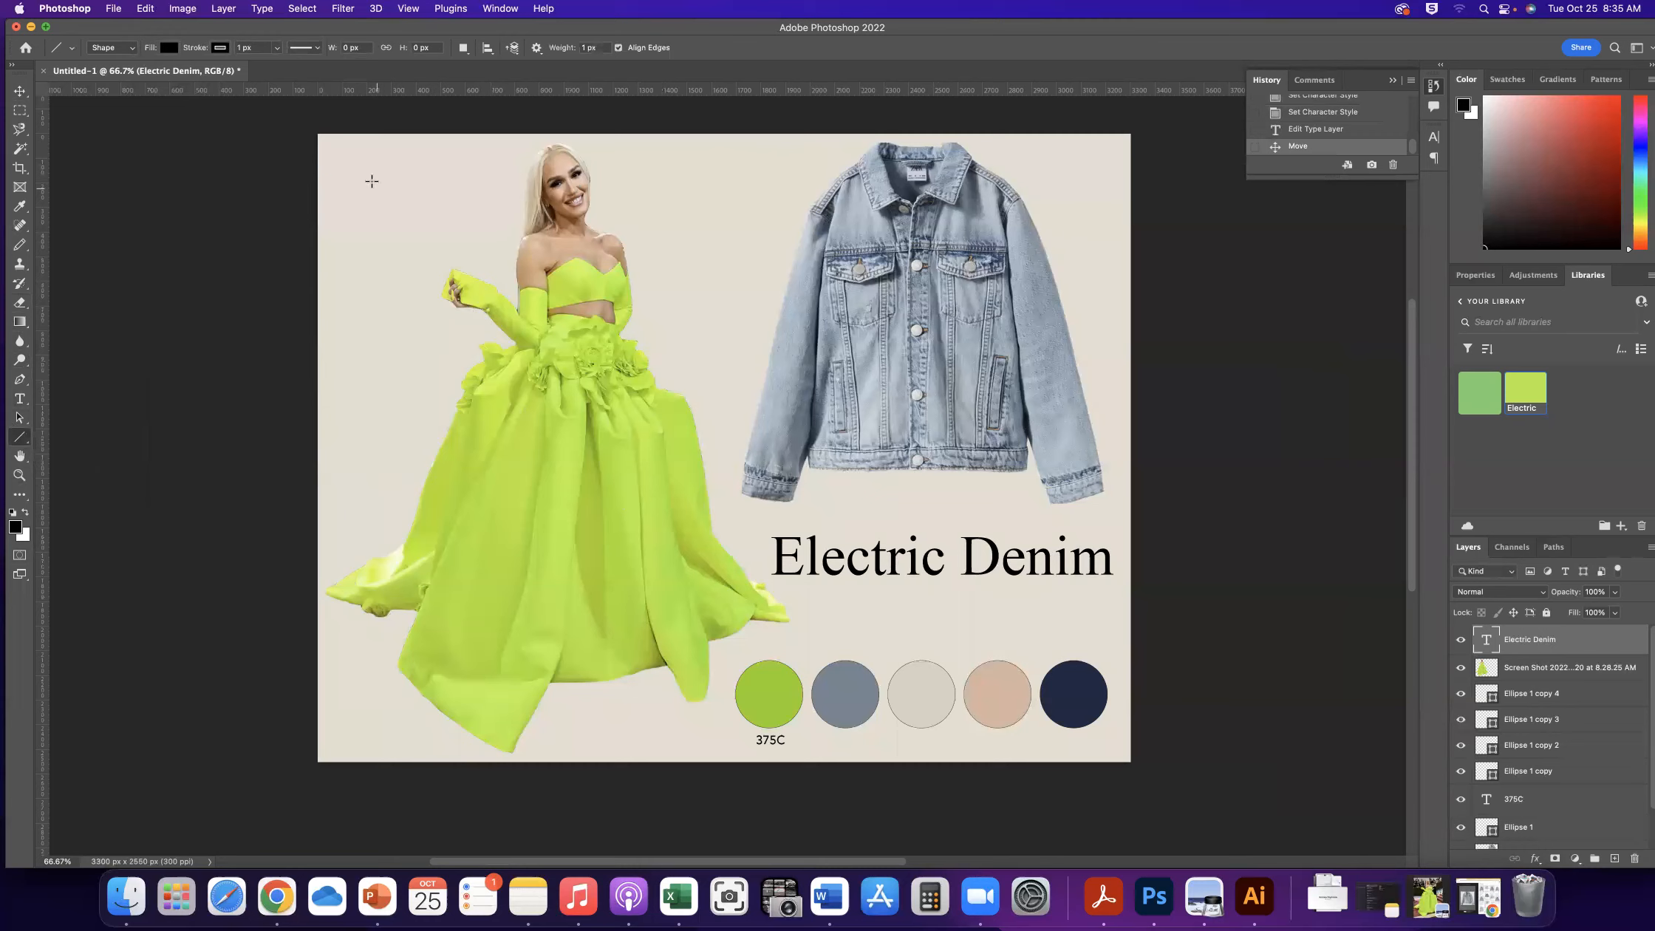
drag(328, 142, 329, 754)
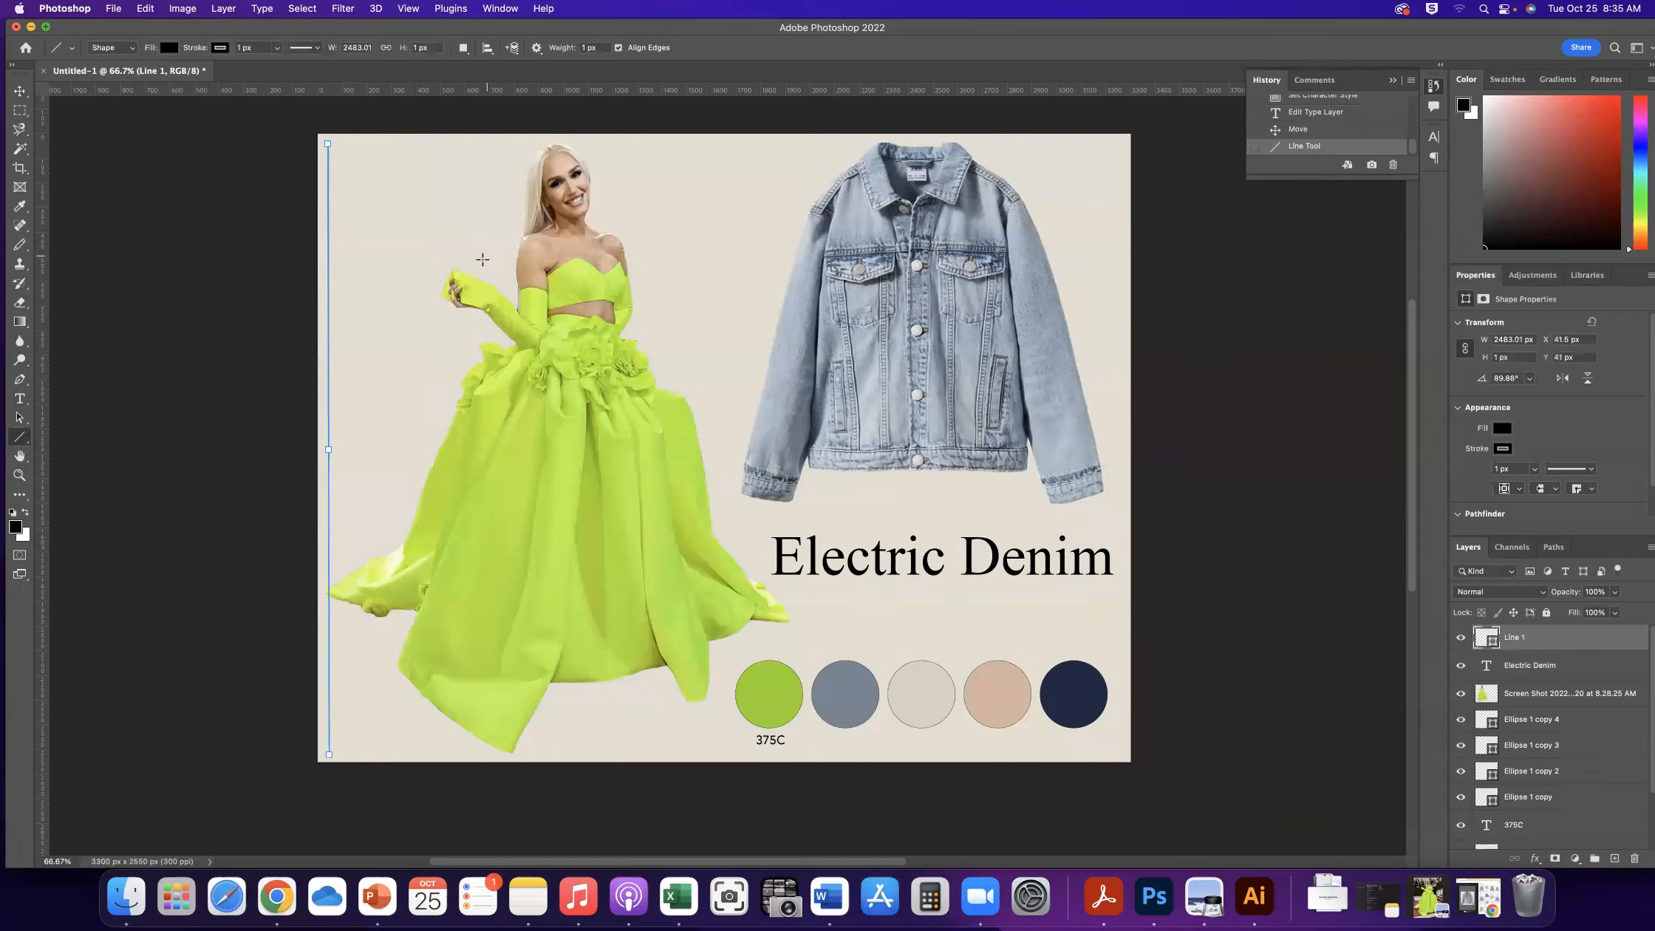
click(278, 51)
drag(277, 68, 281, 65)
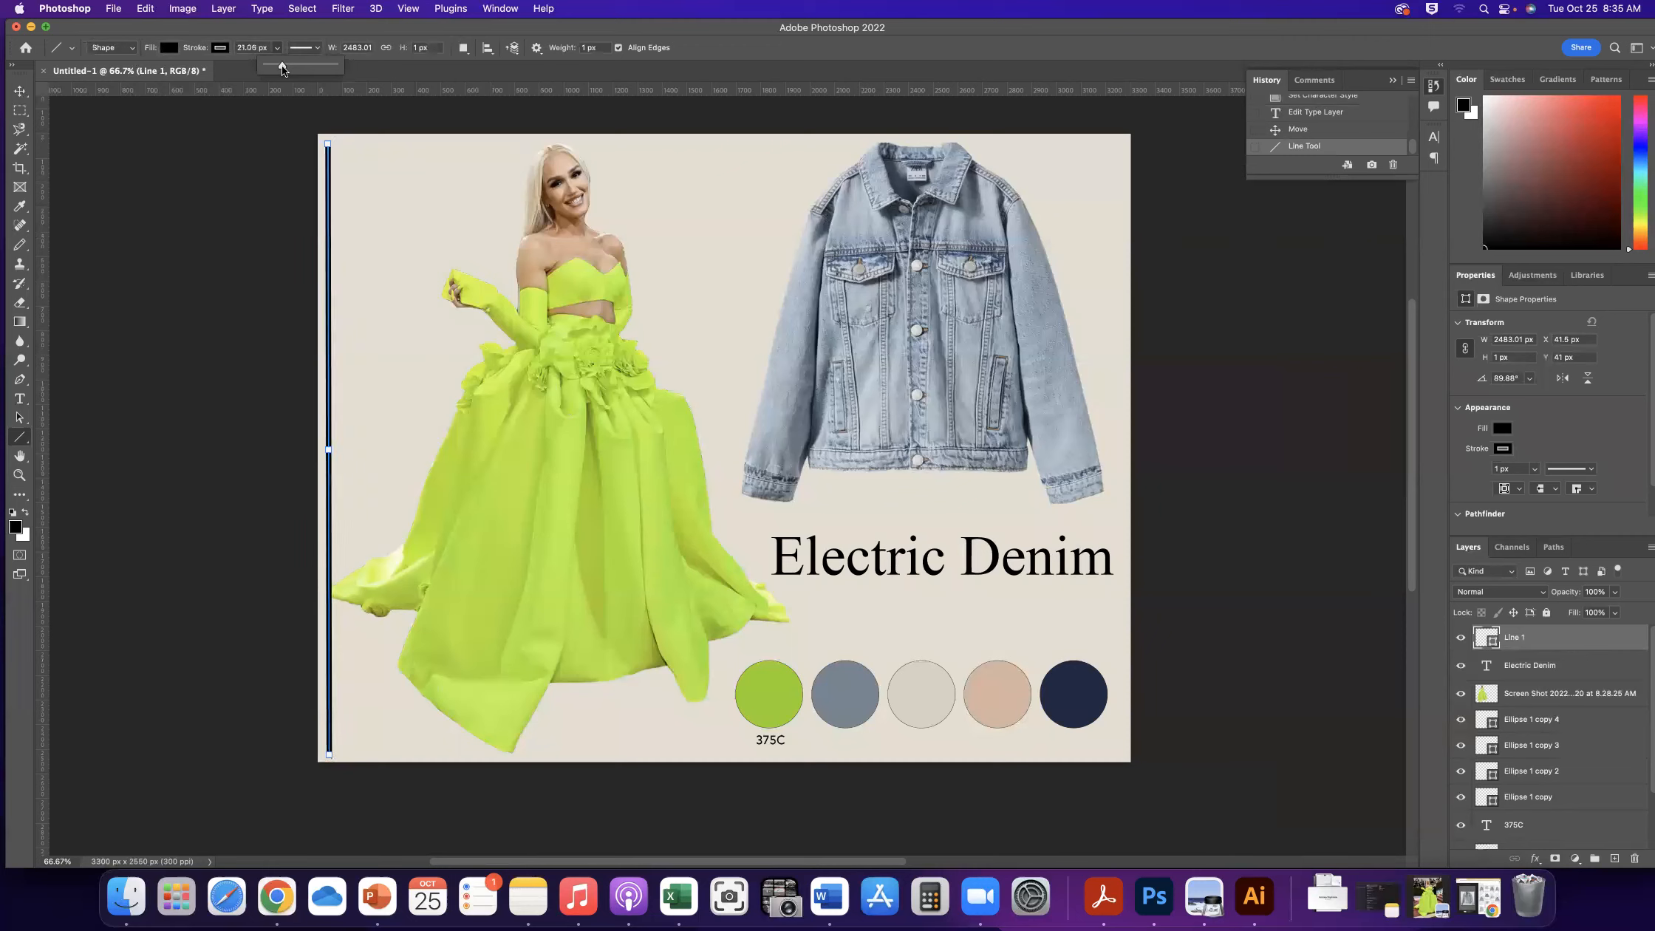
Set the vertical line's fill to the slate blue from the recently used colors
click(170, 49)
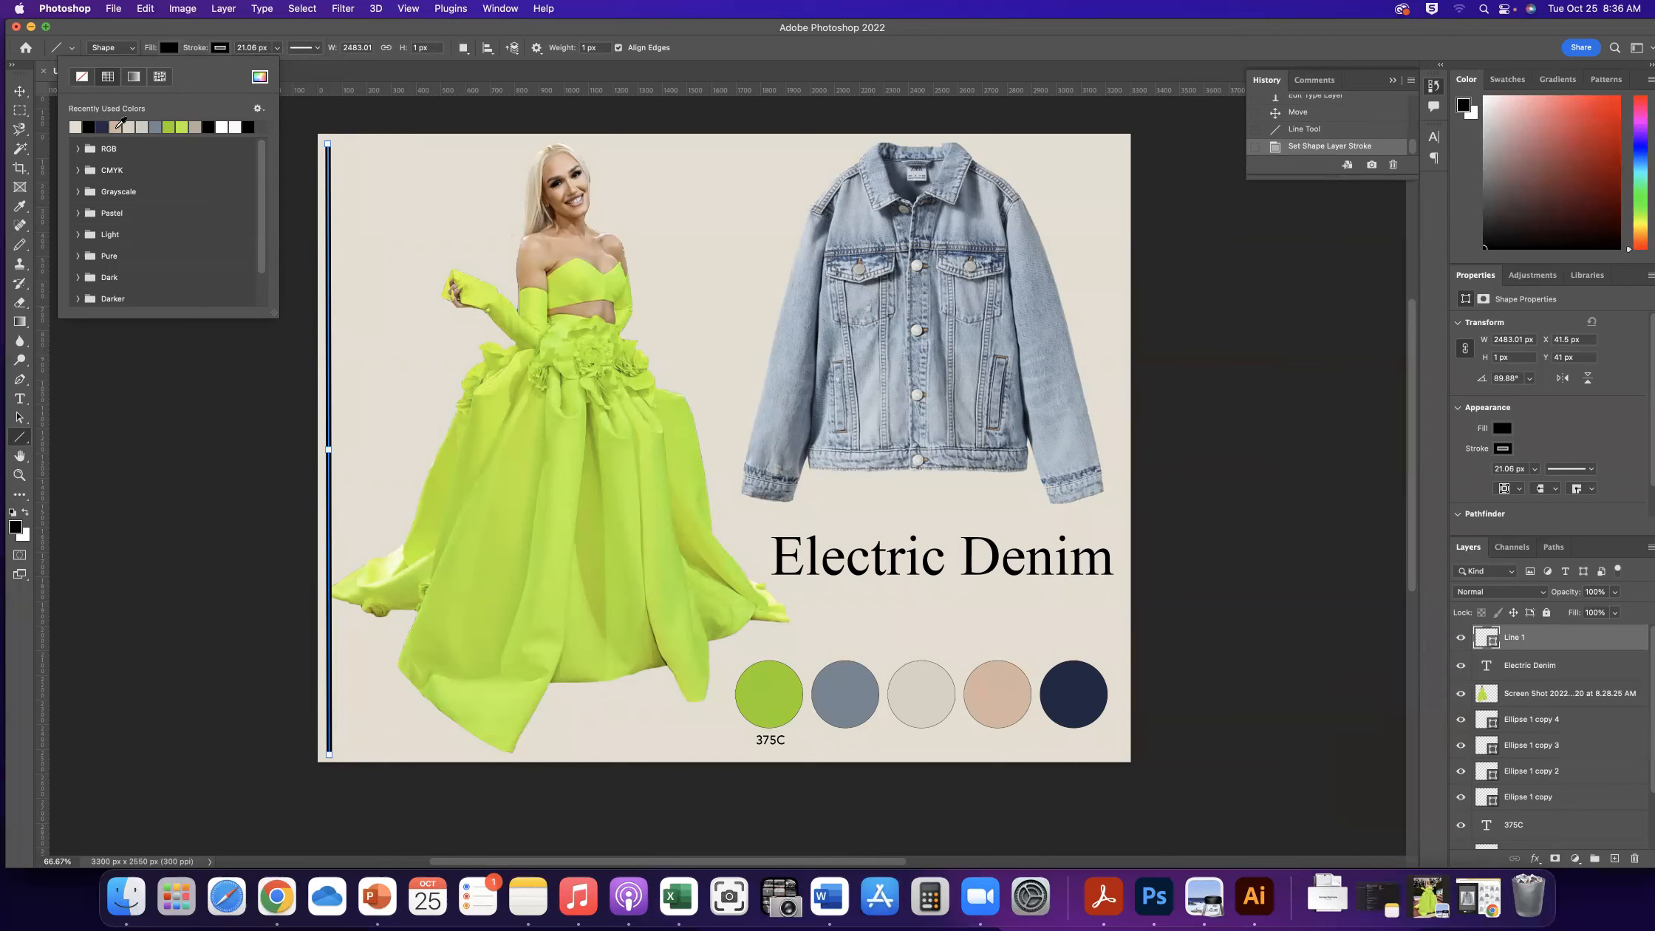
click(158, 125)
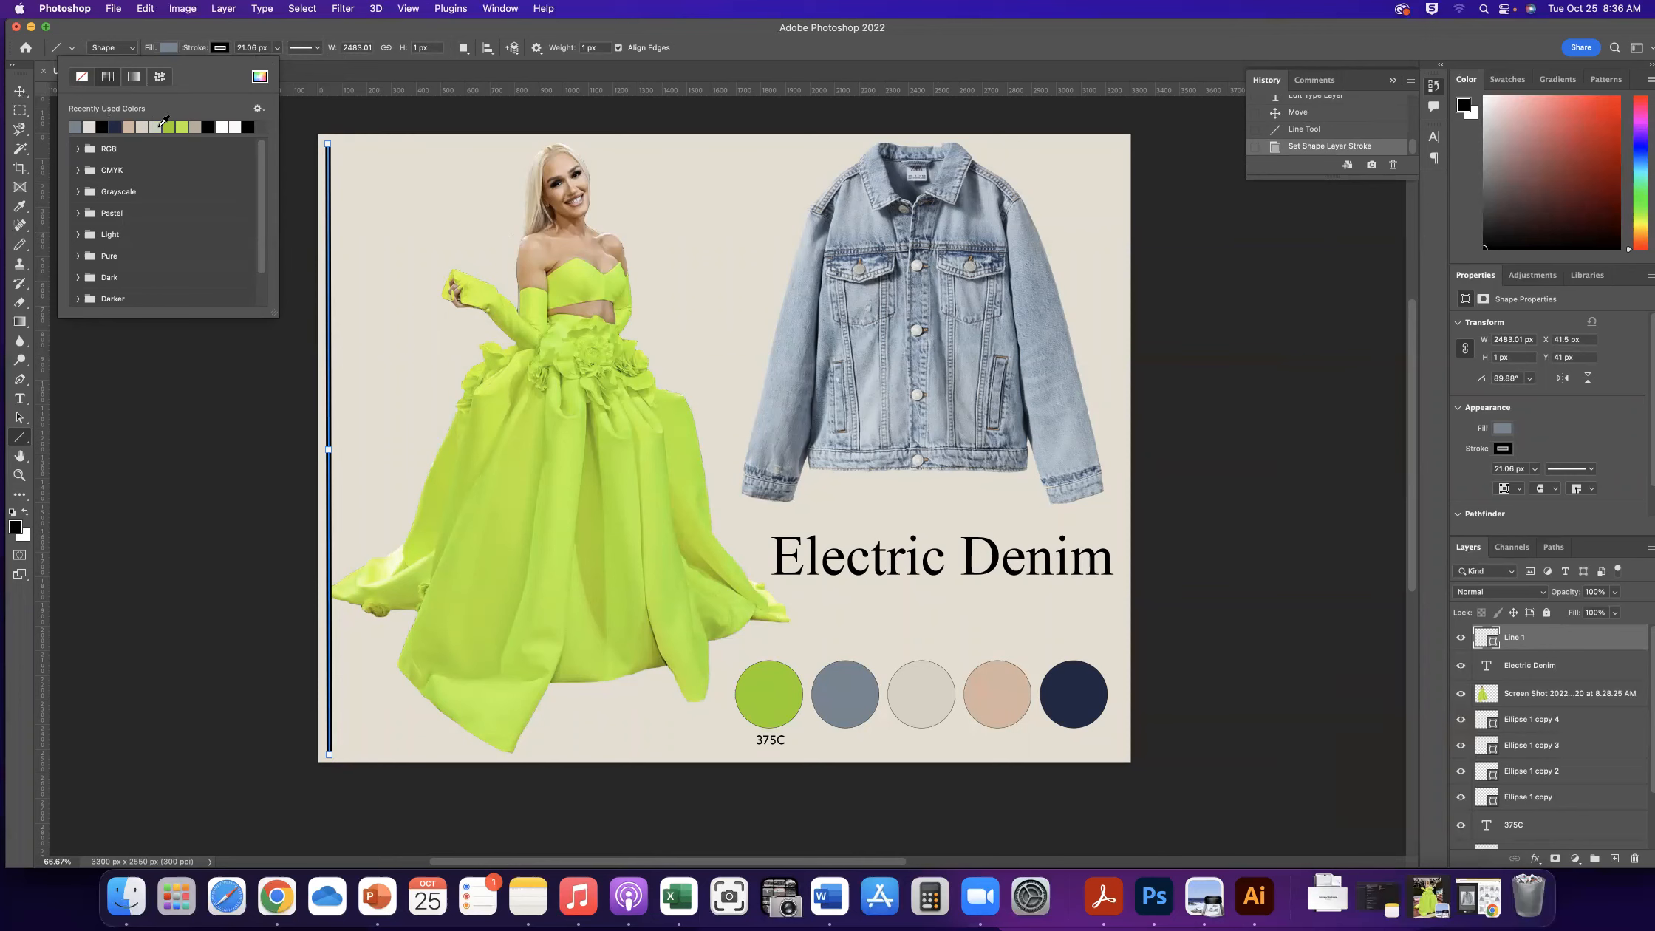
click(159, 126)
click(92, 126)
click(204, 28)
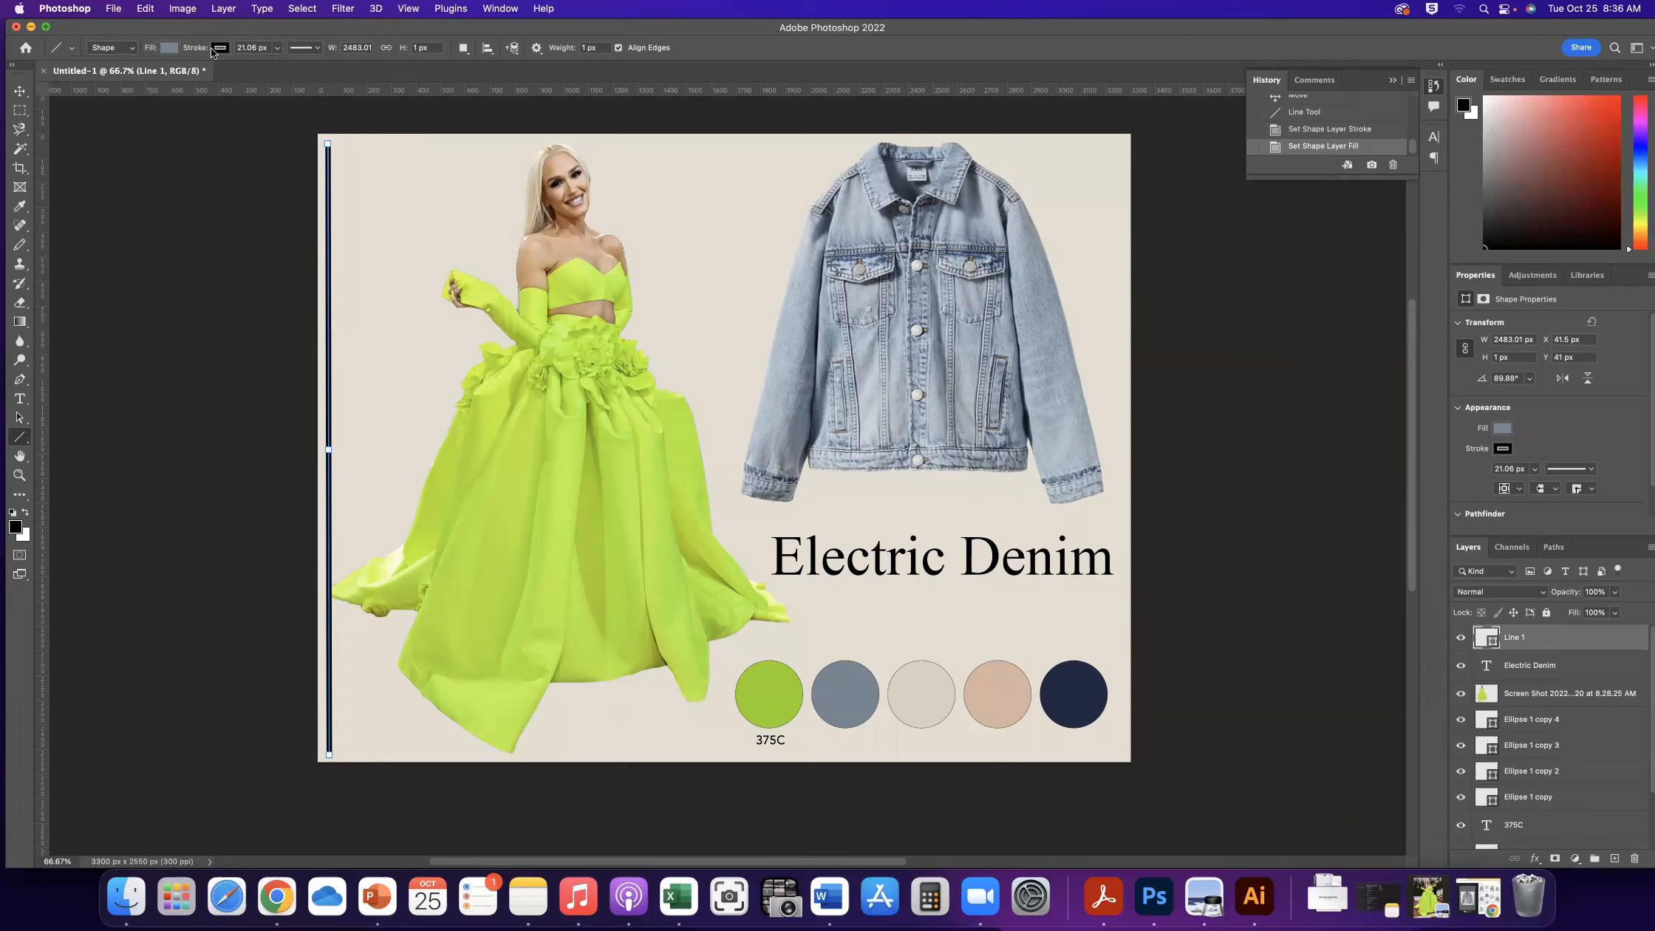
Thin the vertical line's stroke to about 10 px
click(221, 48)
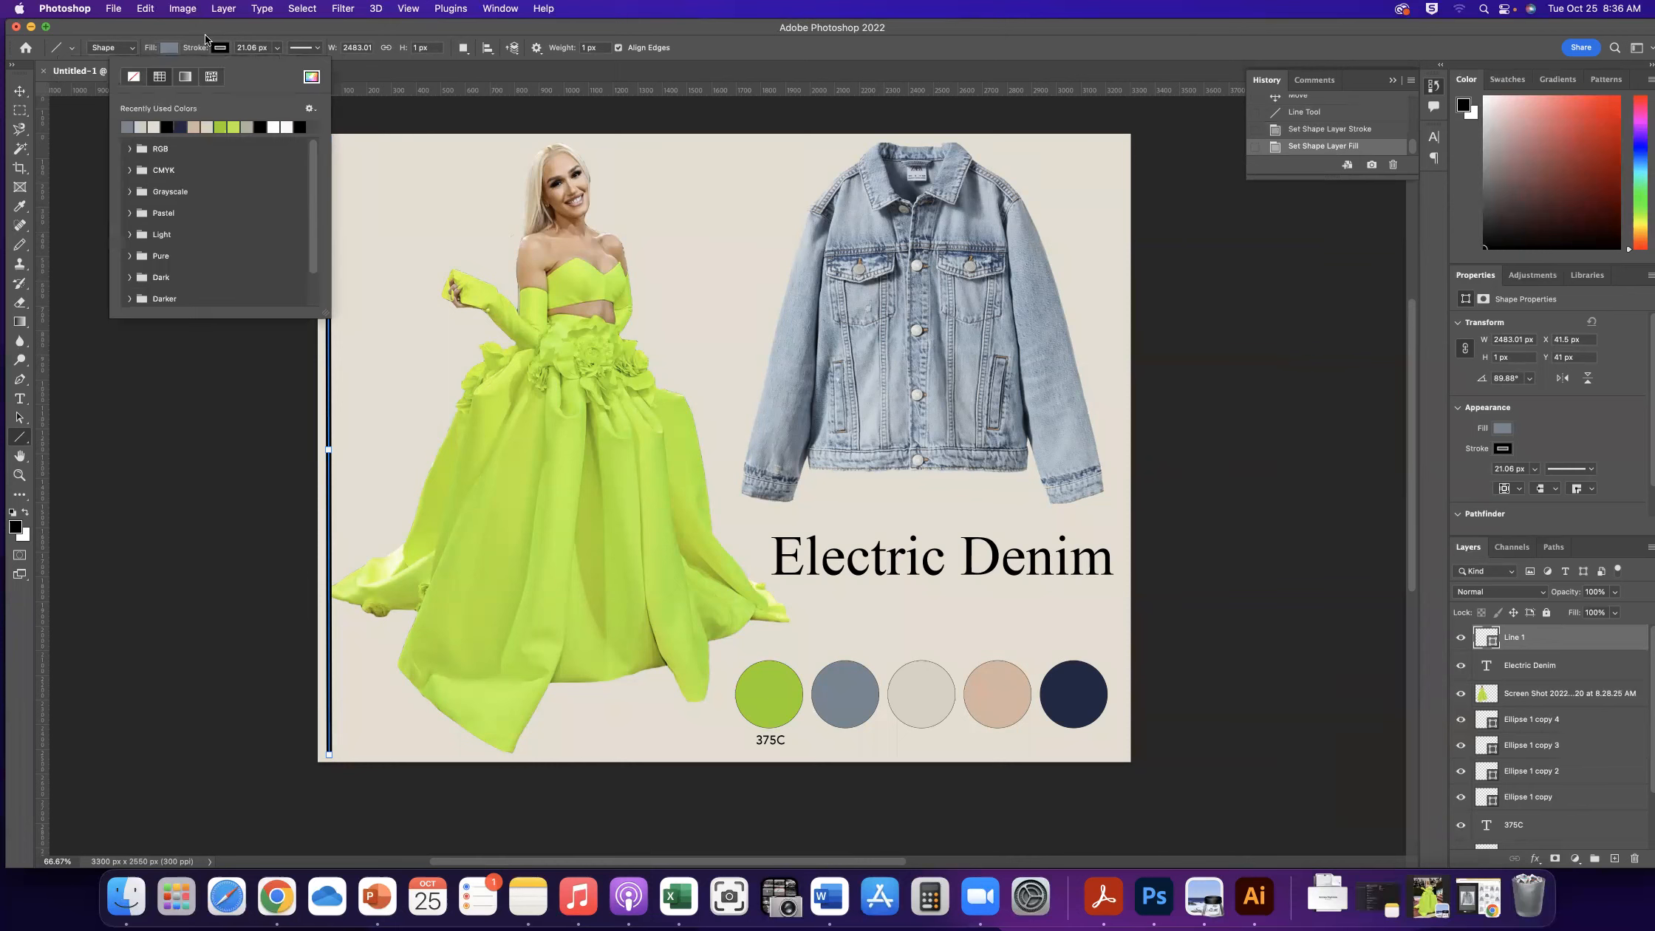
click(205, 39)
click(276, 49)
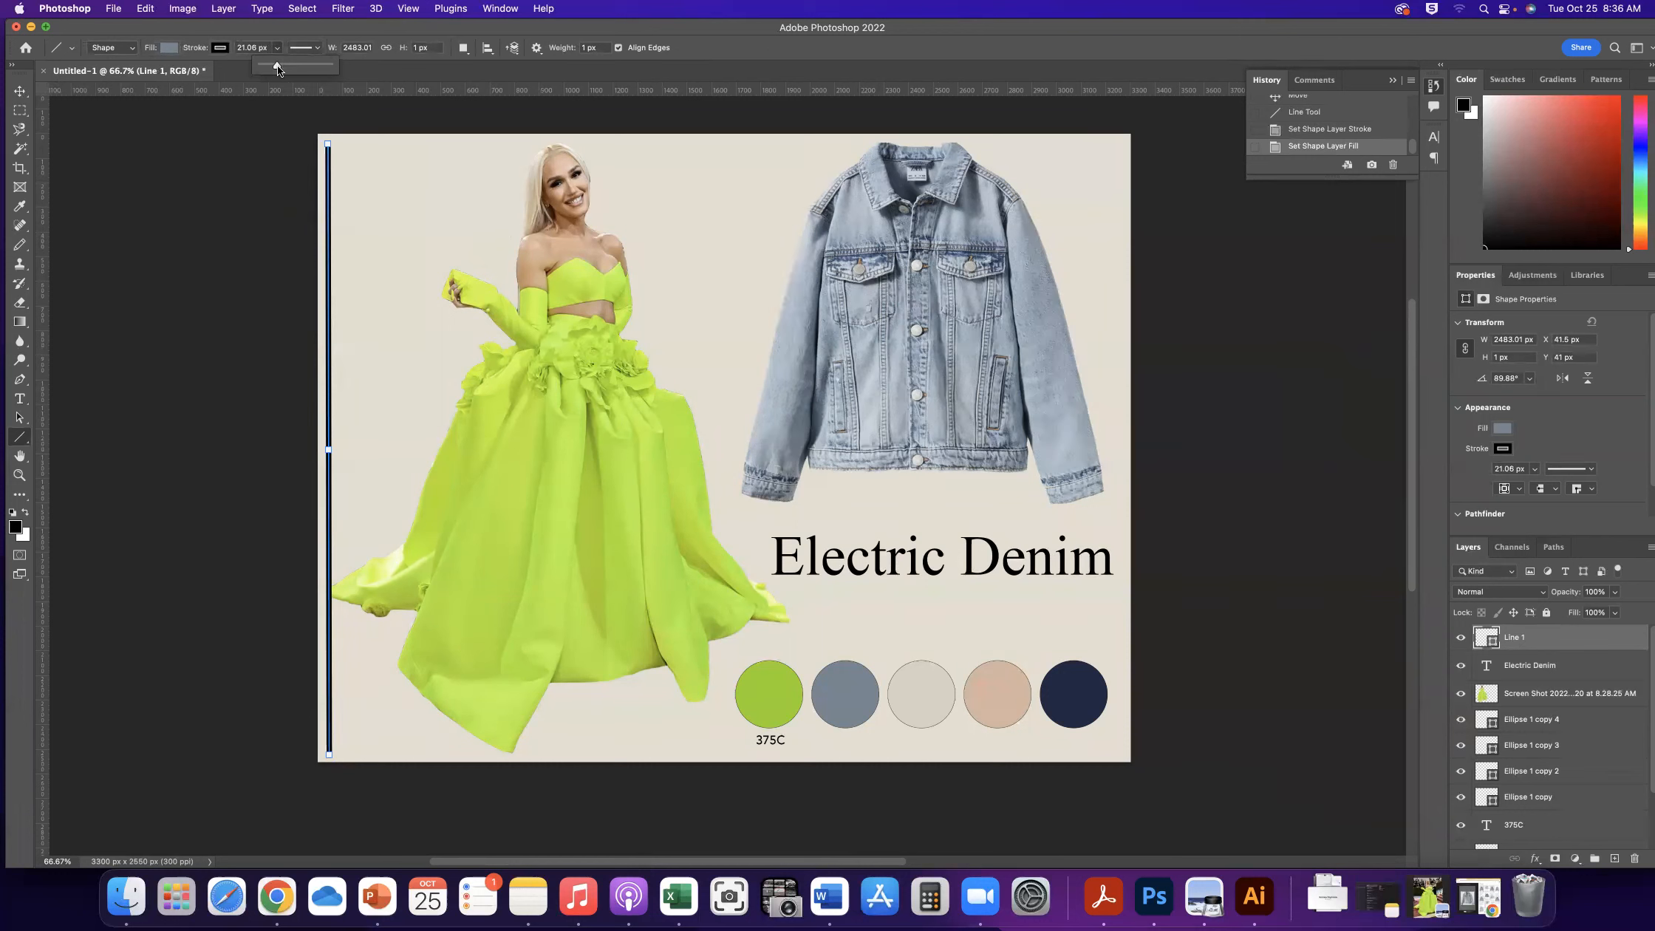
drag(276, 66, 274, 66)
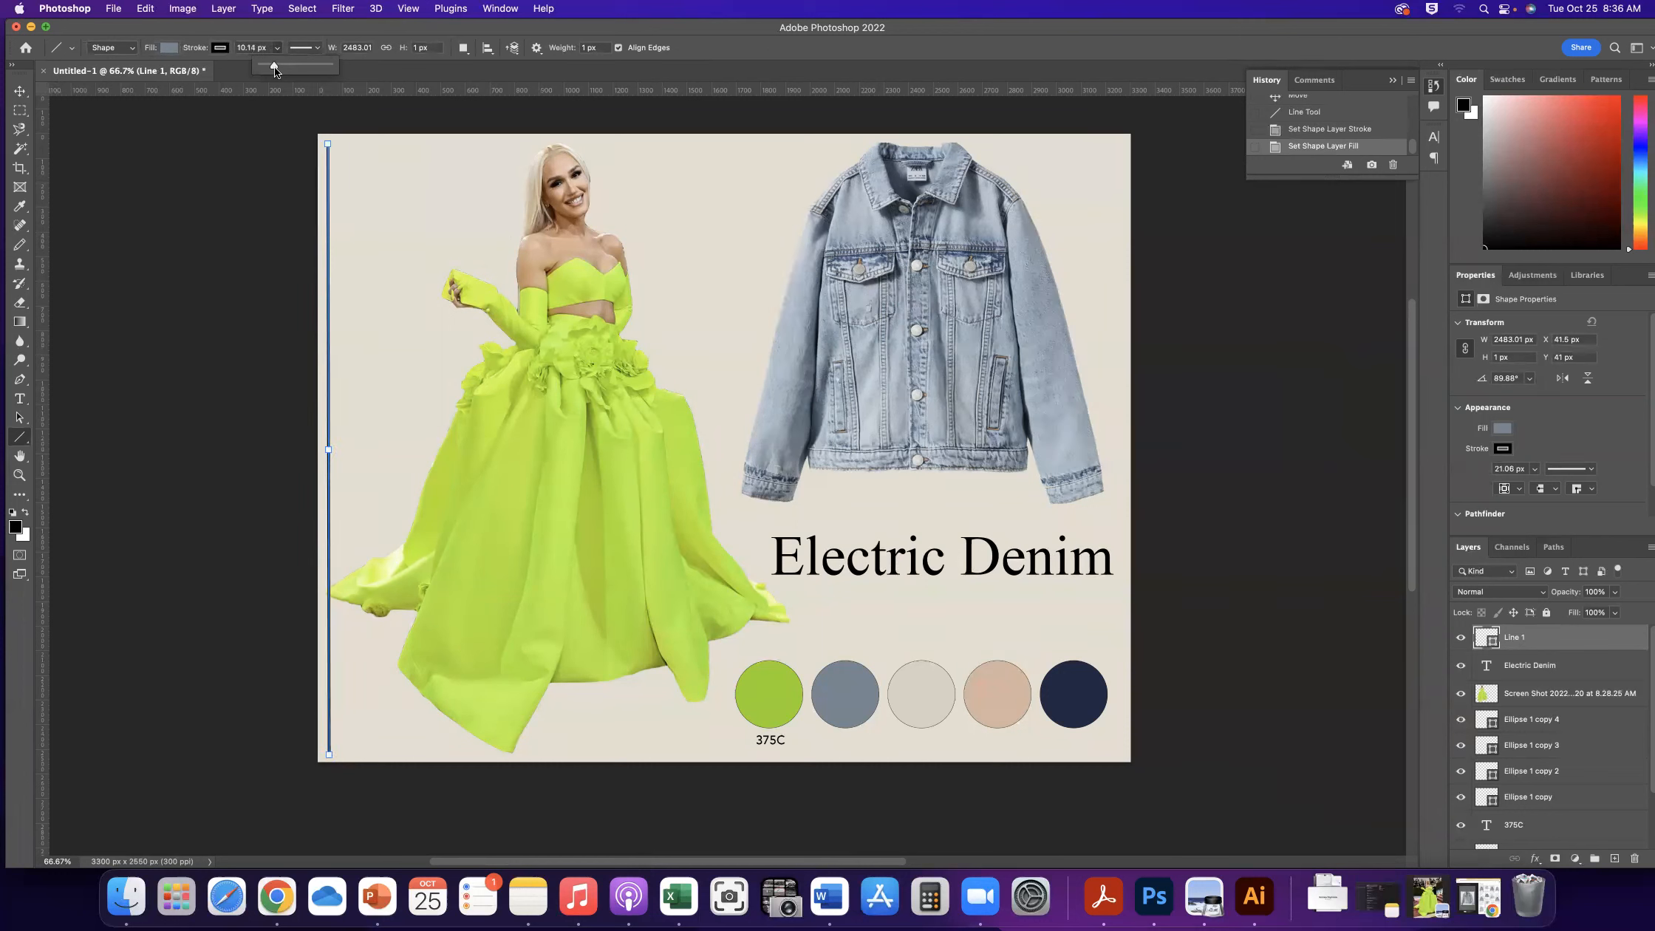
click(19, 444)
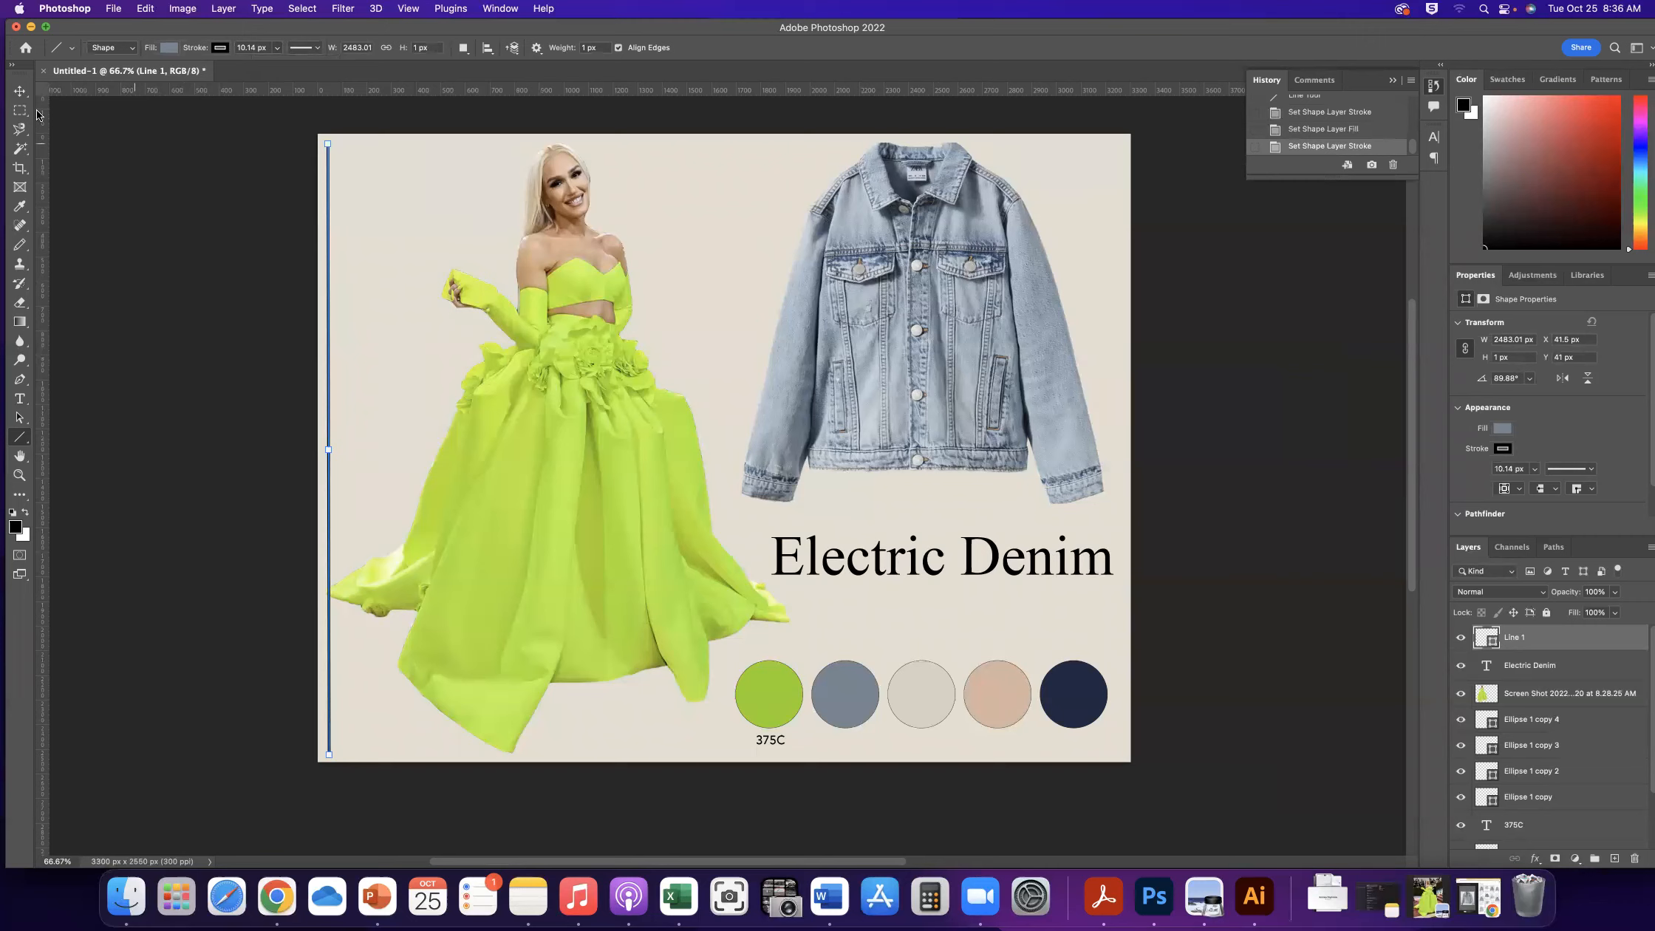
Reselect the vertical line's layer and apply PANTONE 7544 C from PANTONE+ Solid Coated as its fill color
click(20, 91)
click(111, 144)
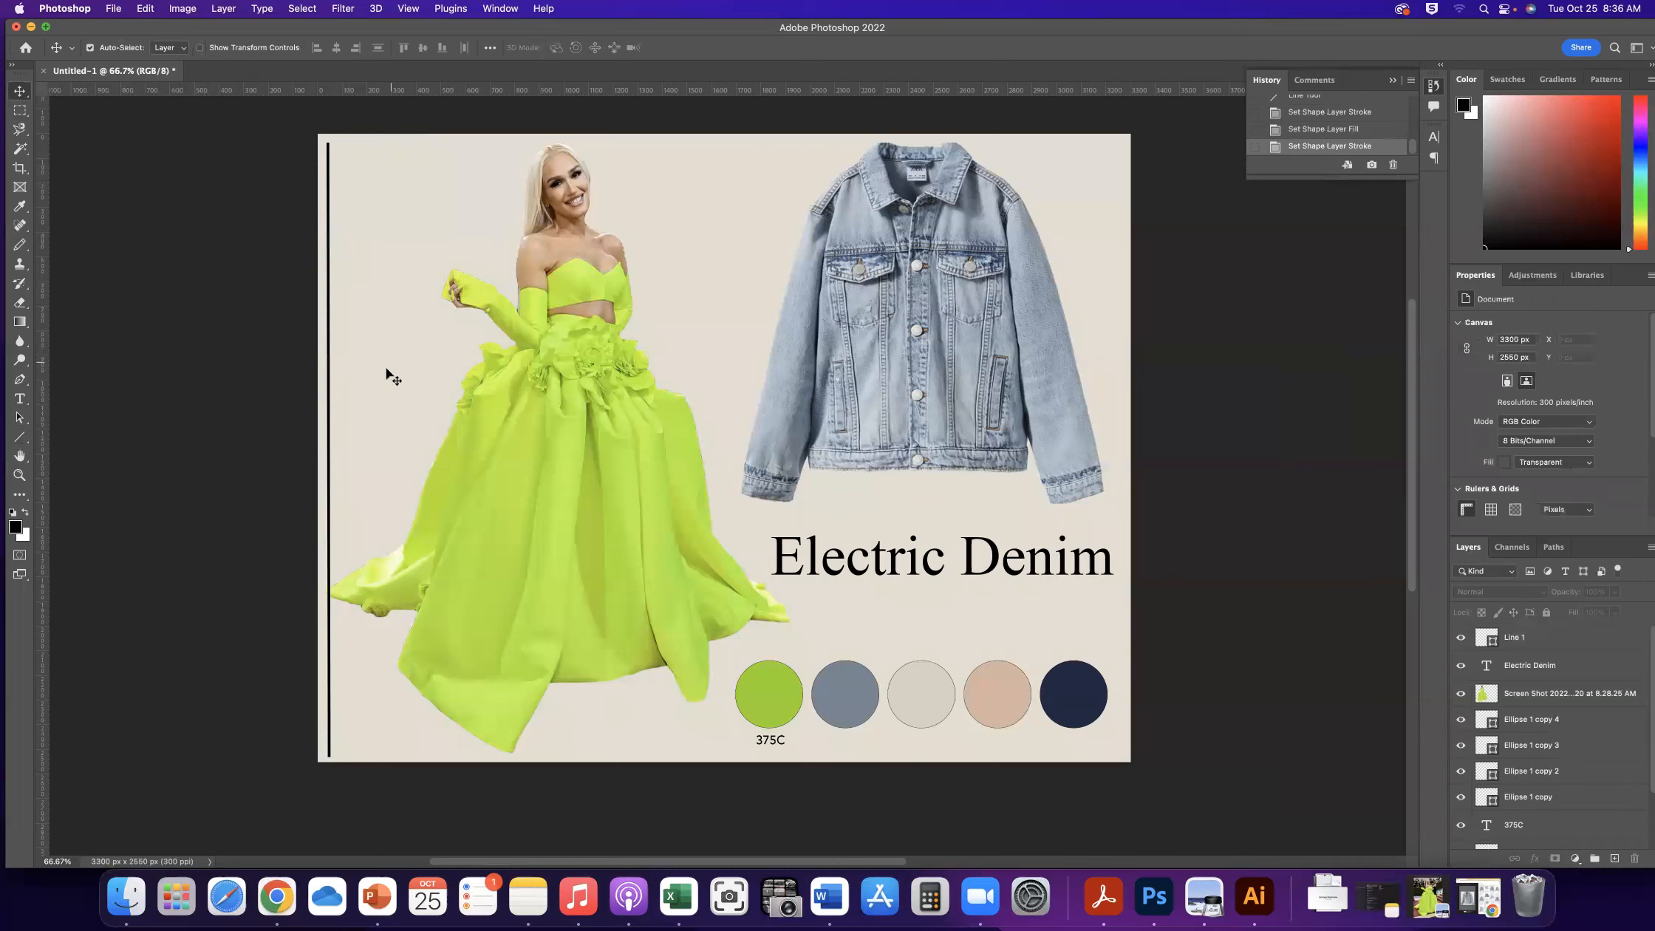
click(330, 382)
click(328, 383)
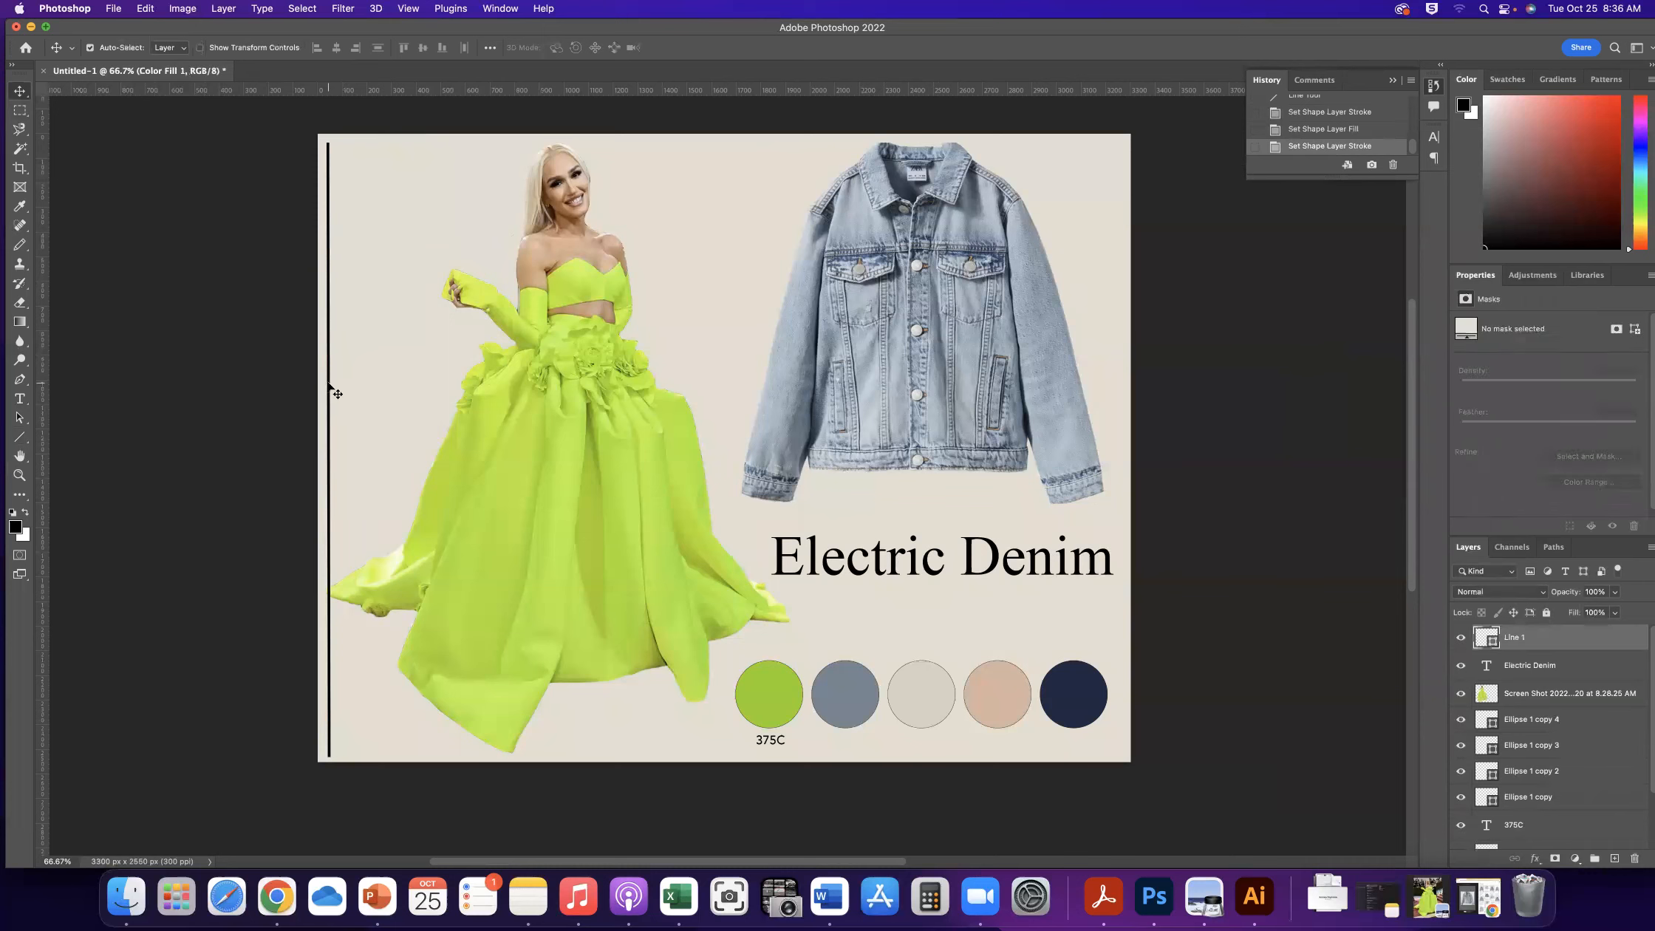
double_click(1493, 640)
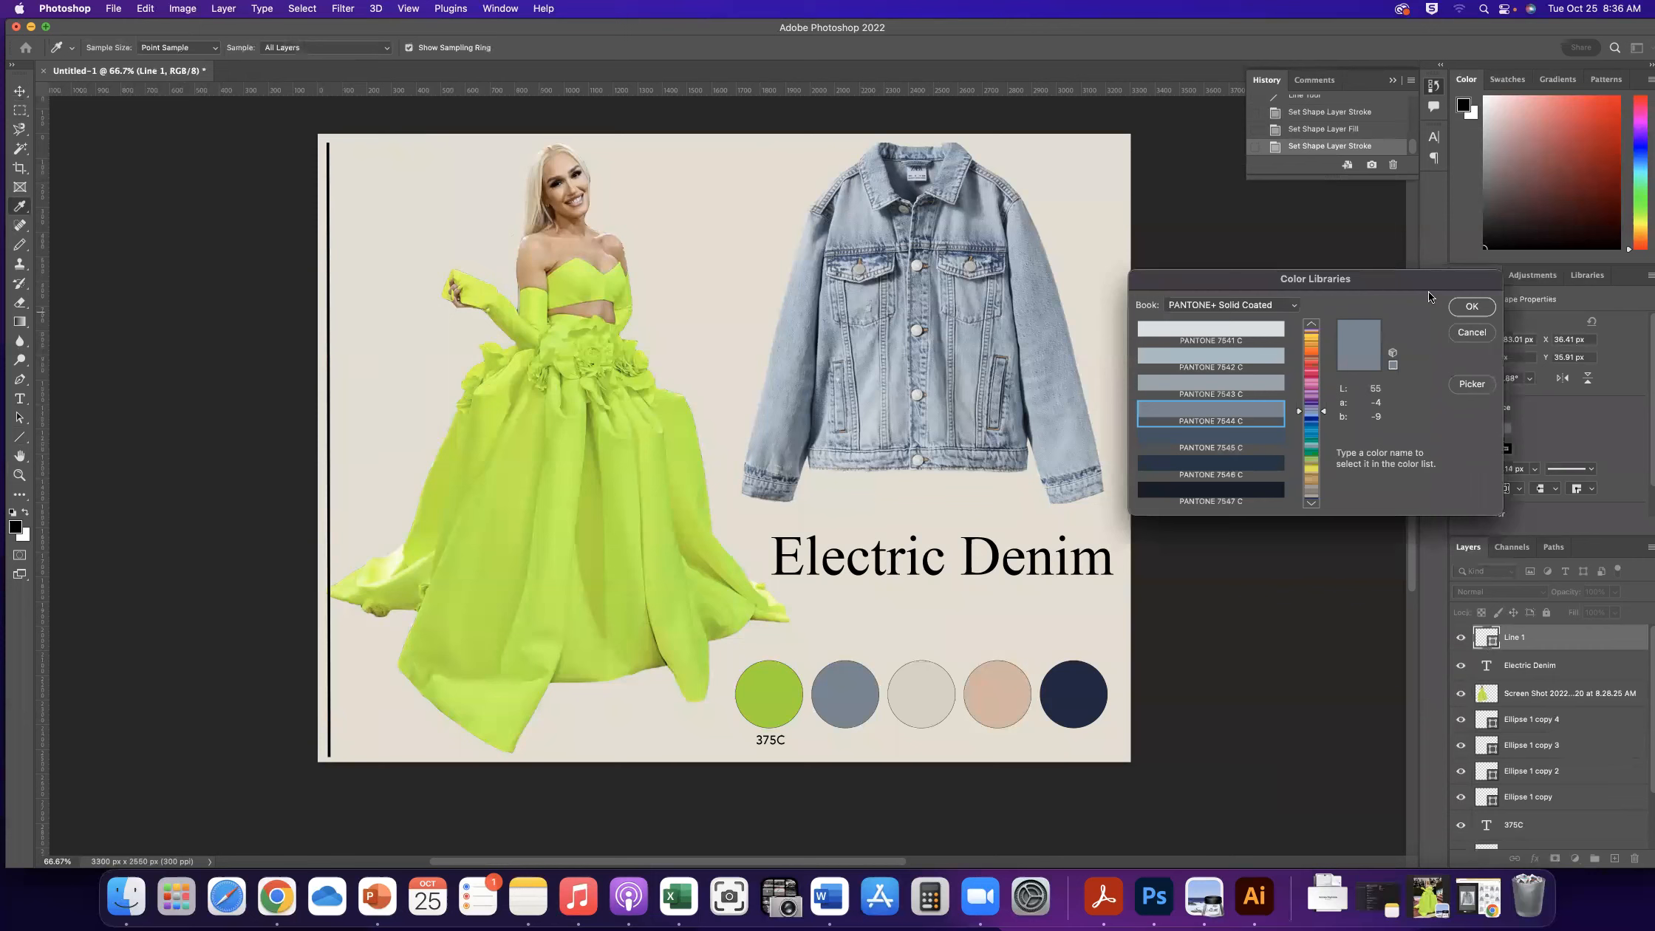
click(1466, 309)
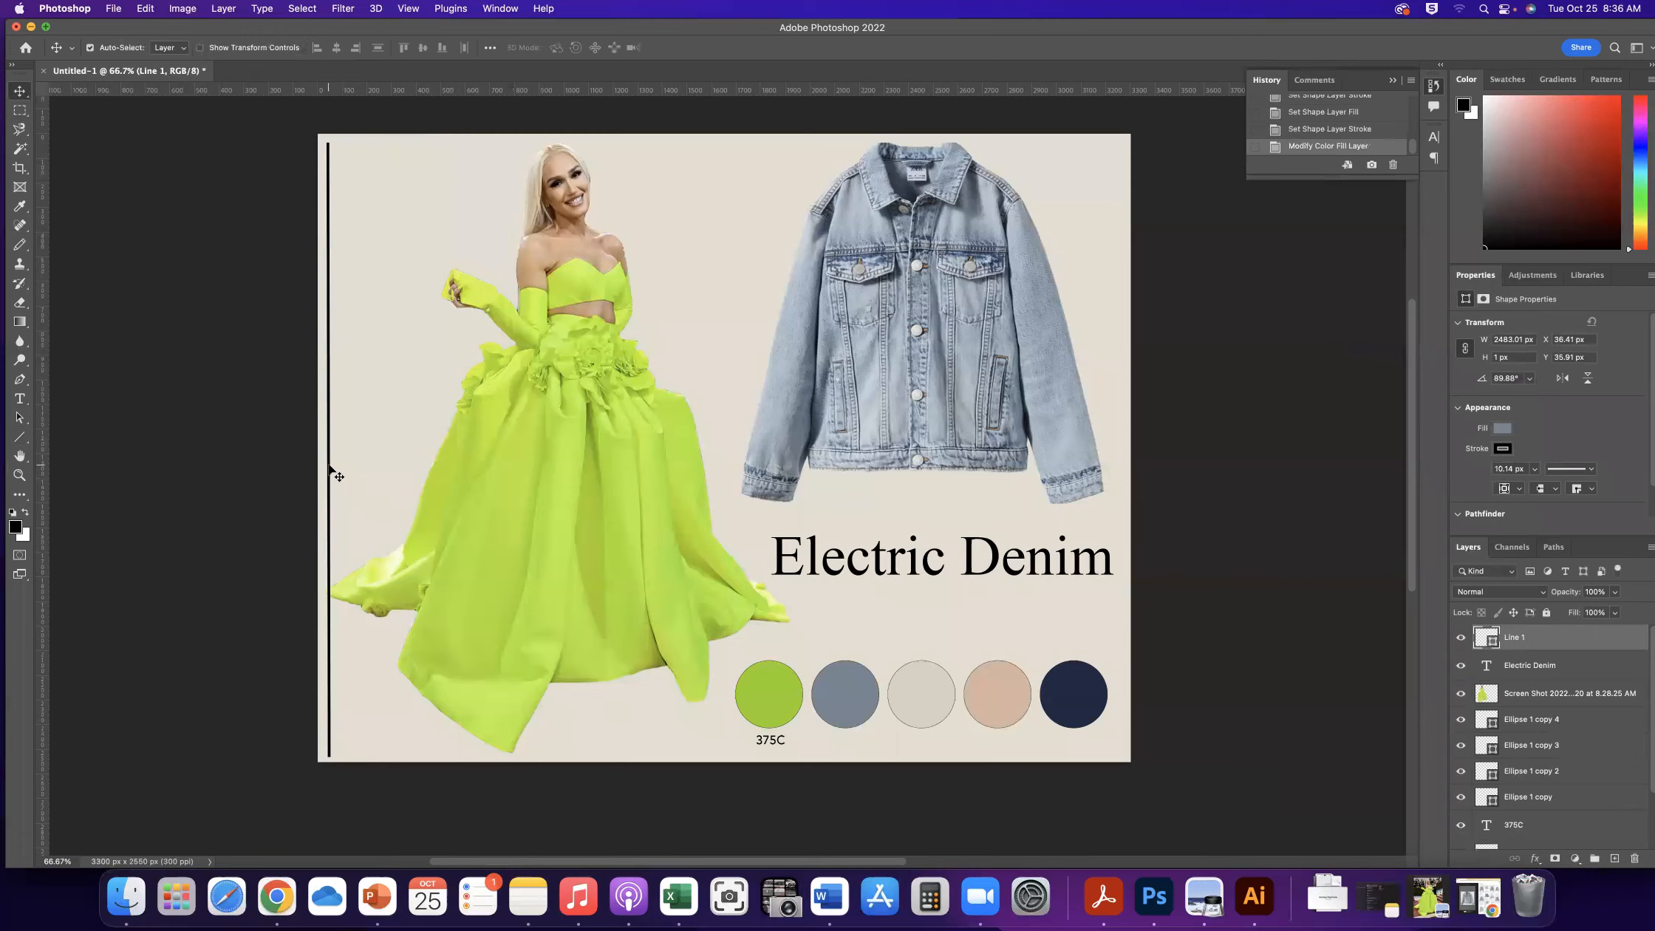
Draw a horizontal line about 3216 px long just inside the canvas's top edge, on its own layer above the gown photo
click(23, 436)
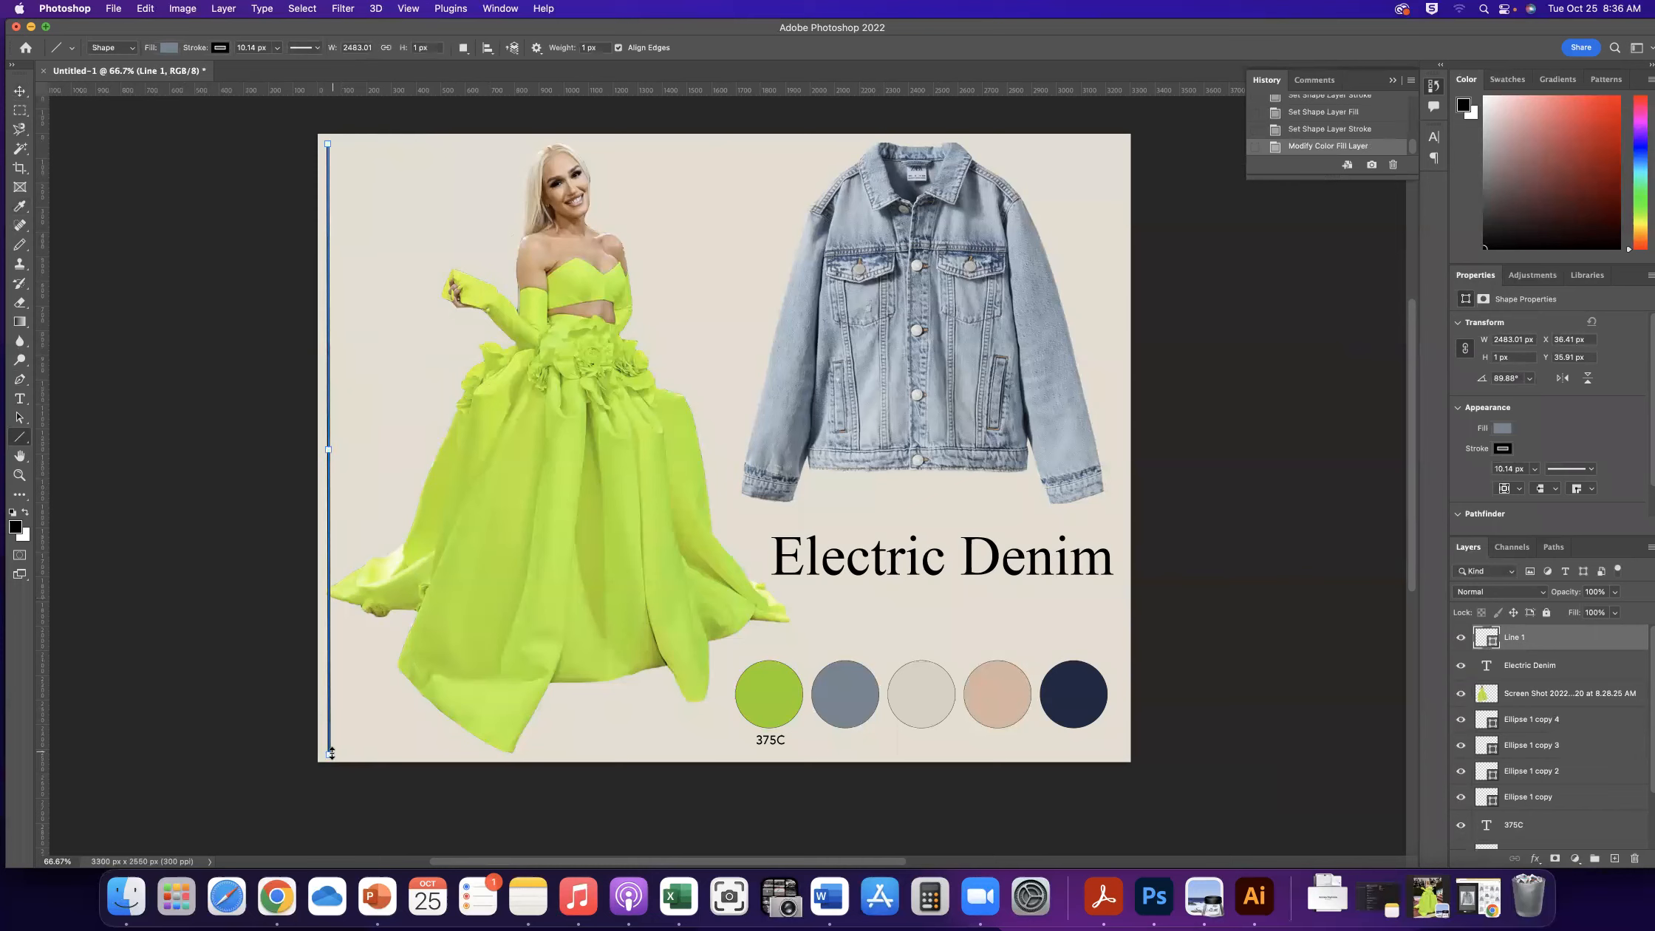
right_click(19, 437)
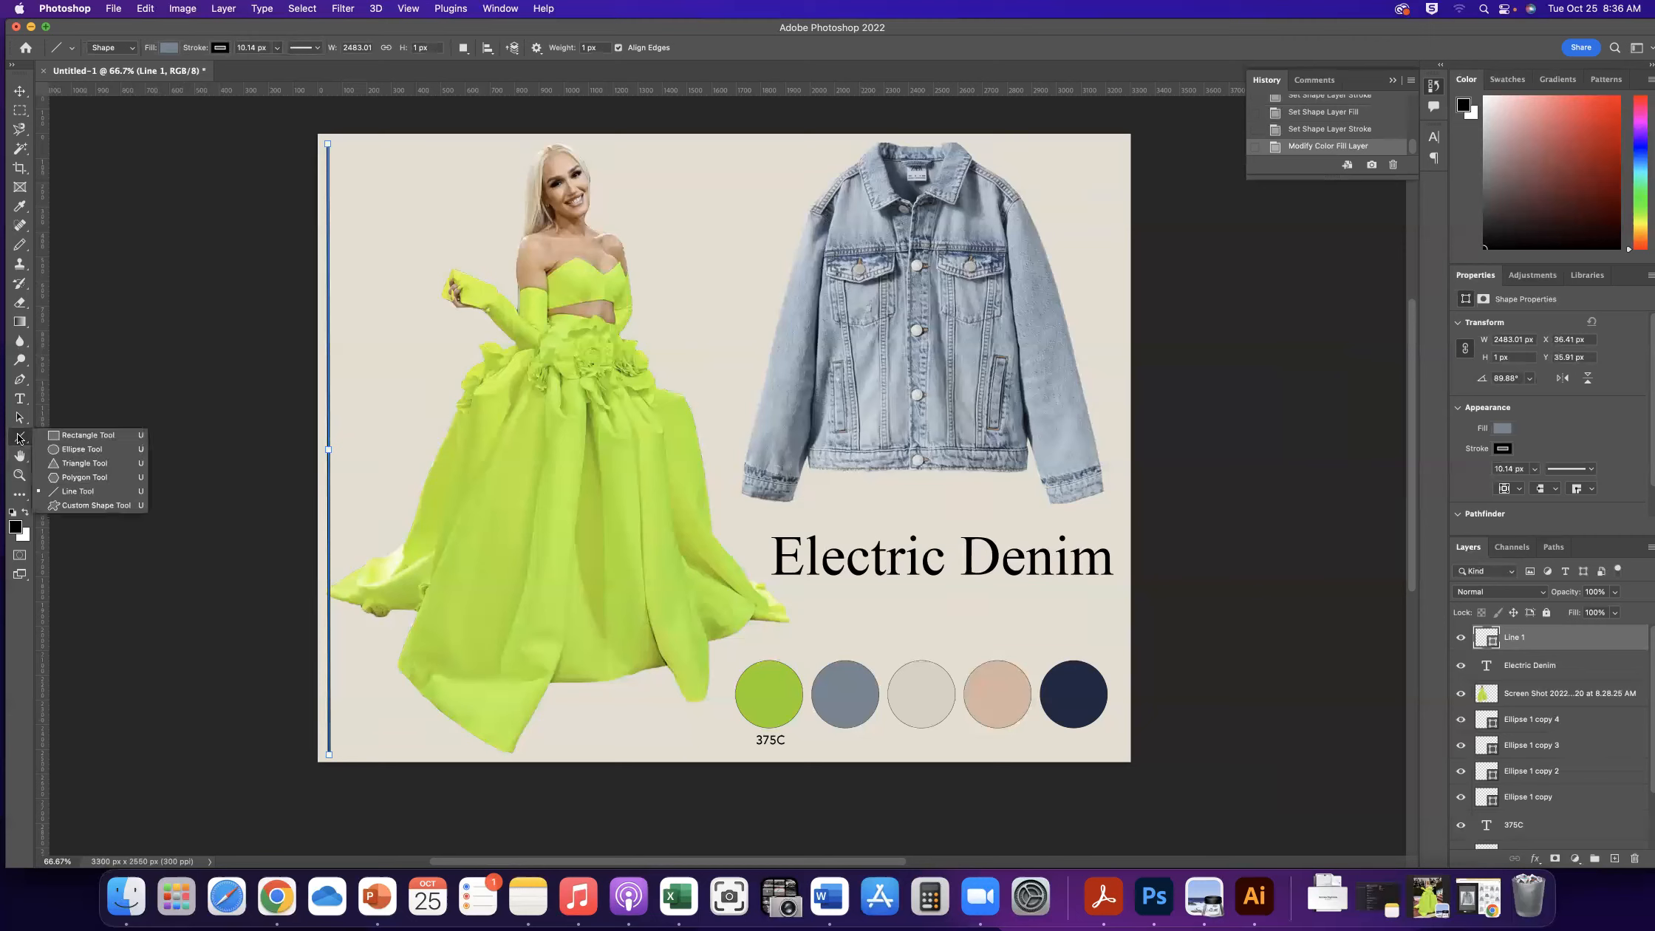
click(74, 492)
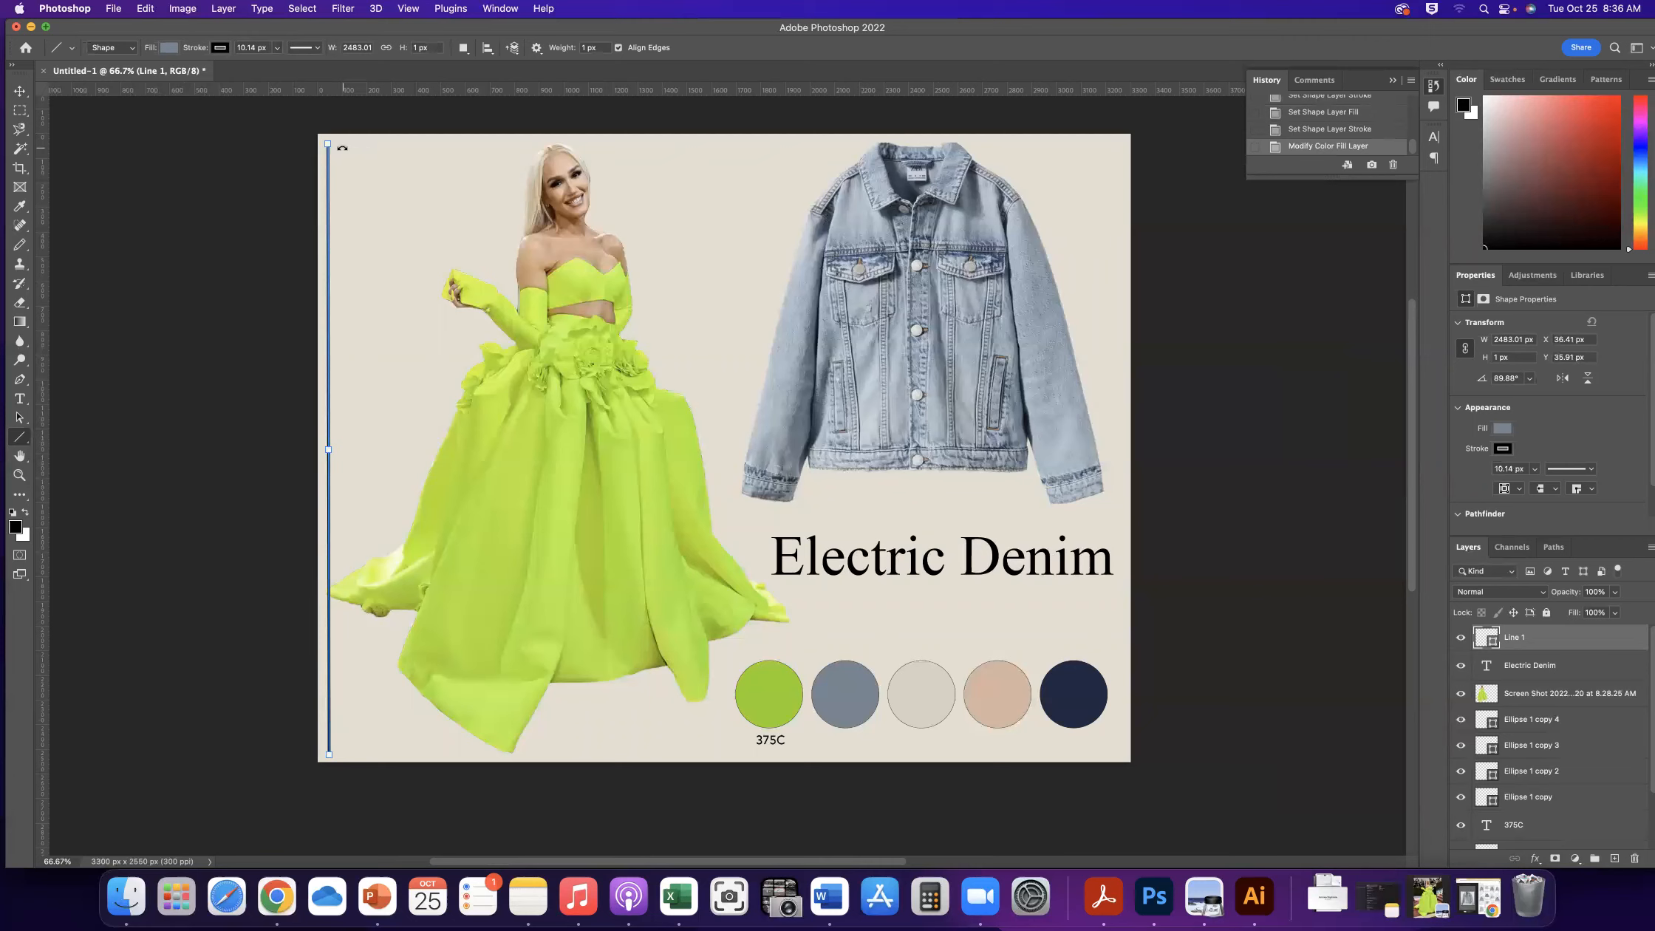
click(20, 91)
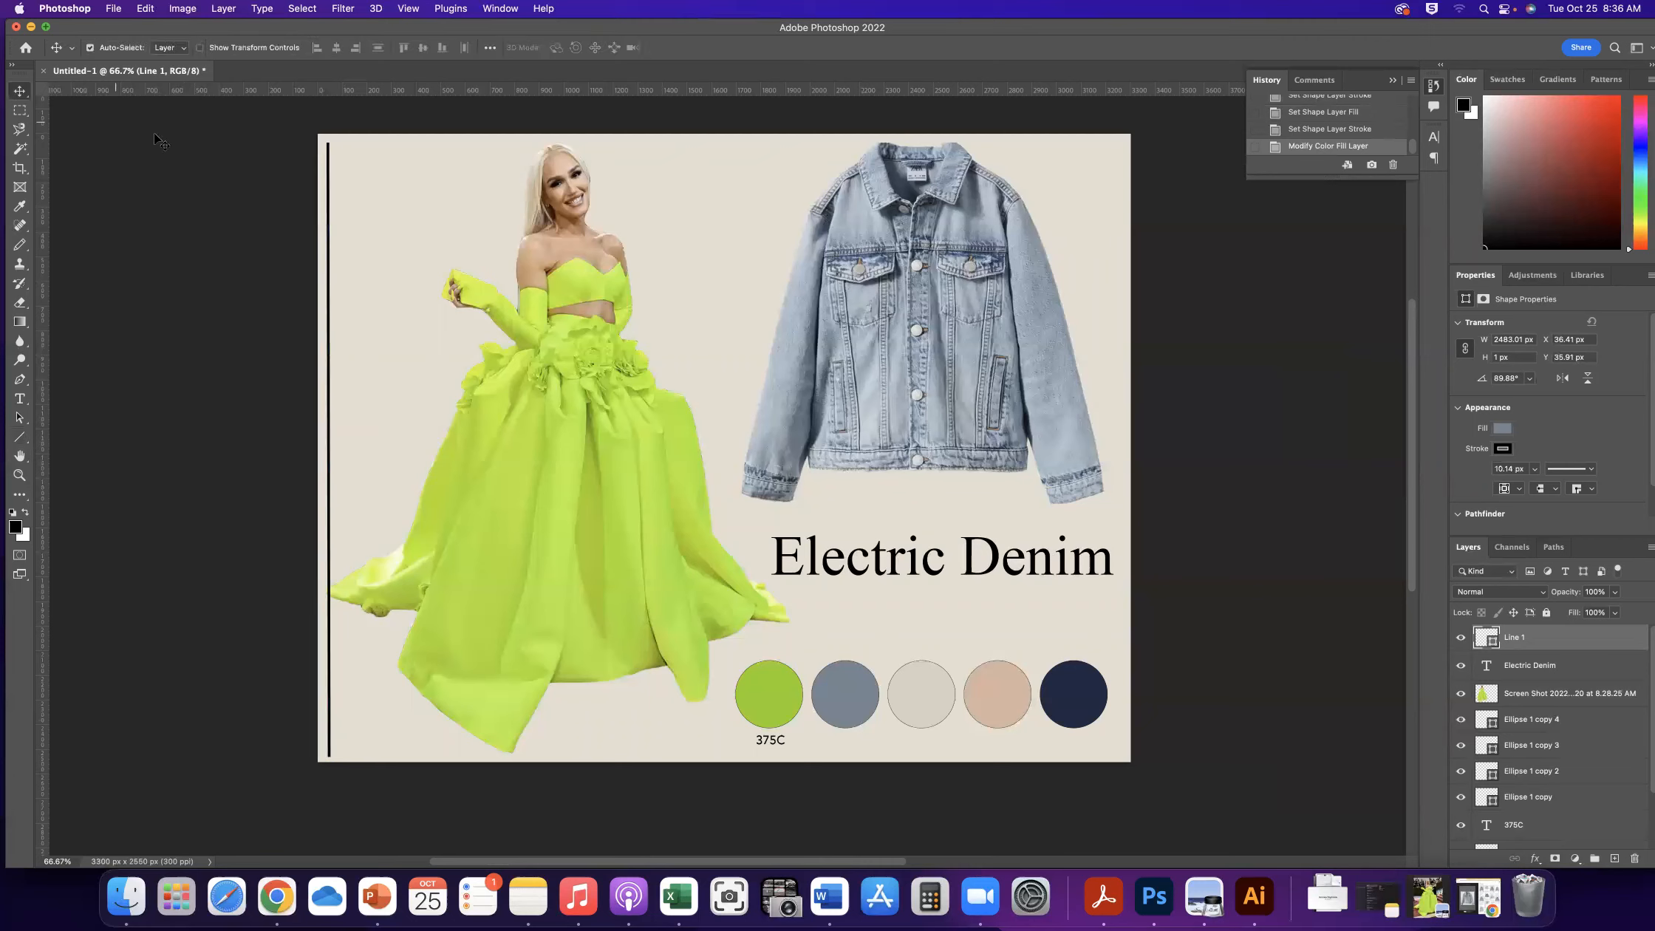
click(20, 439)
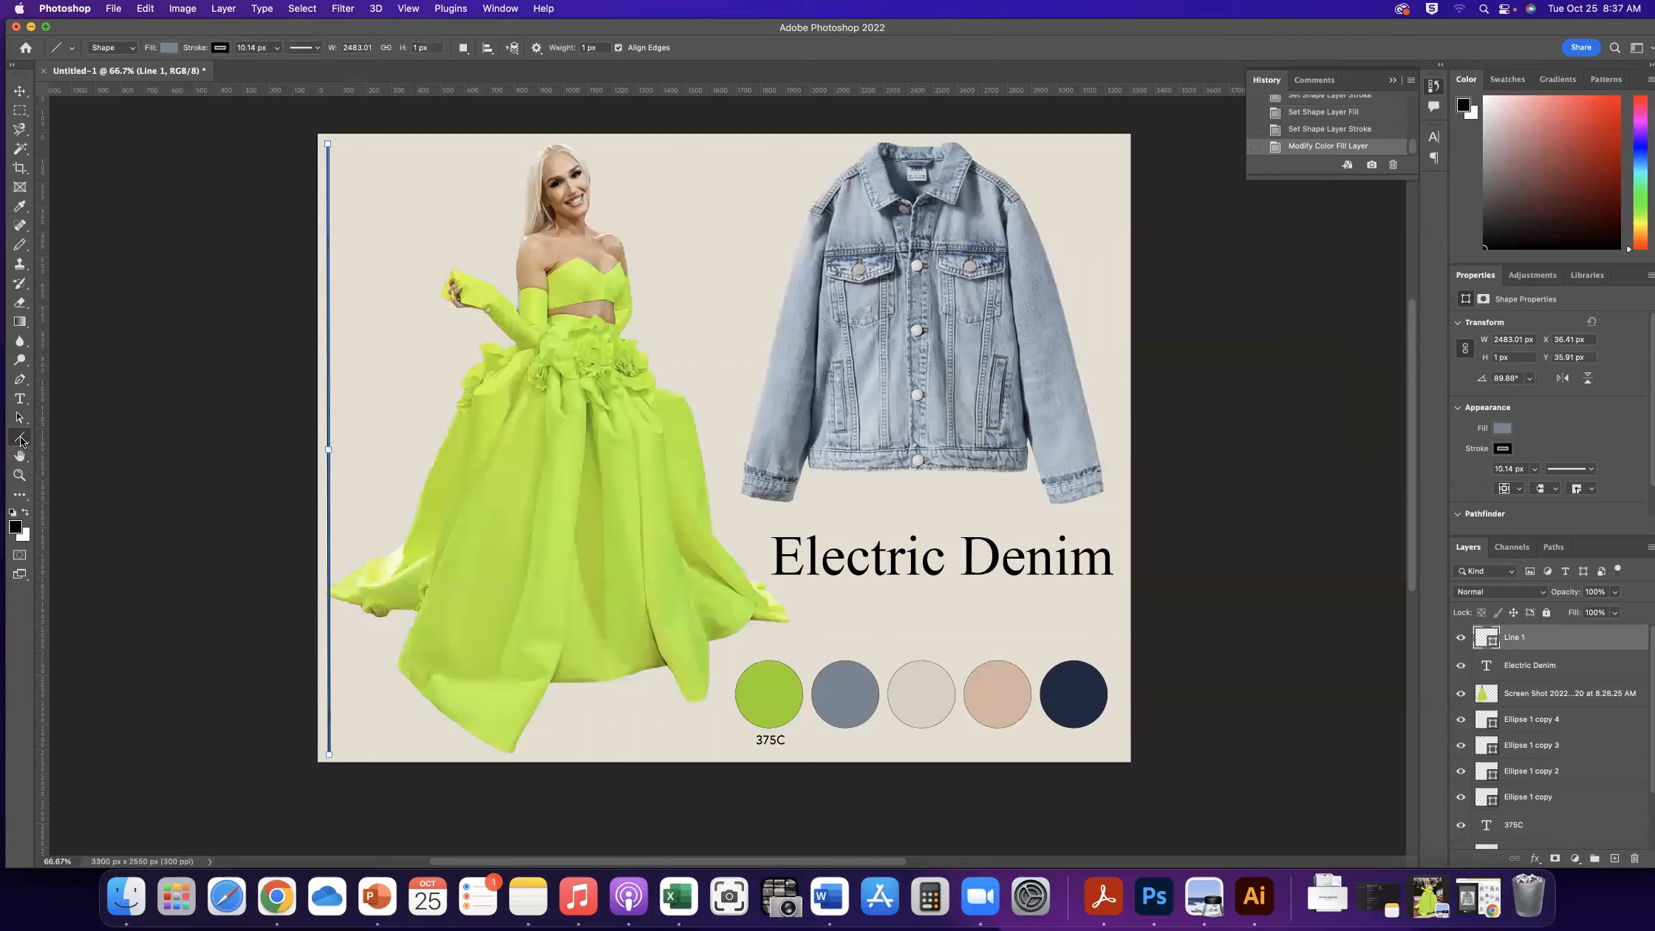
click(1528, 669)
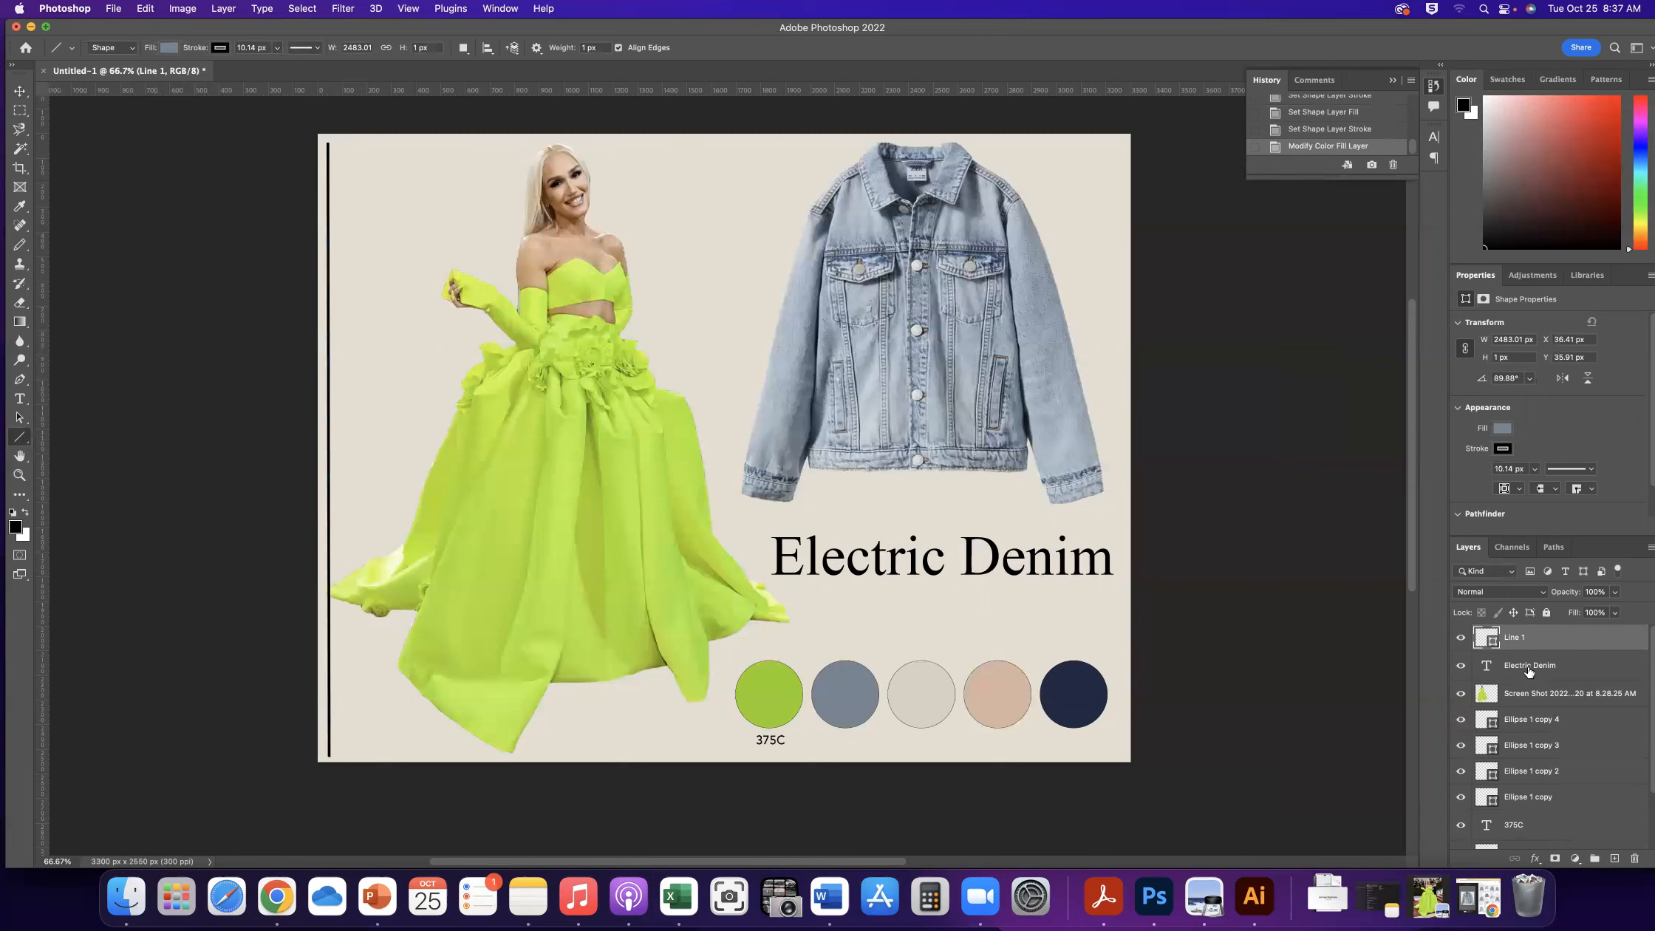
scroll(1533, 766, down, 1)
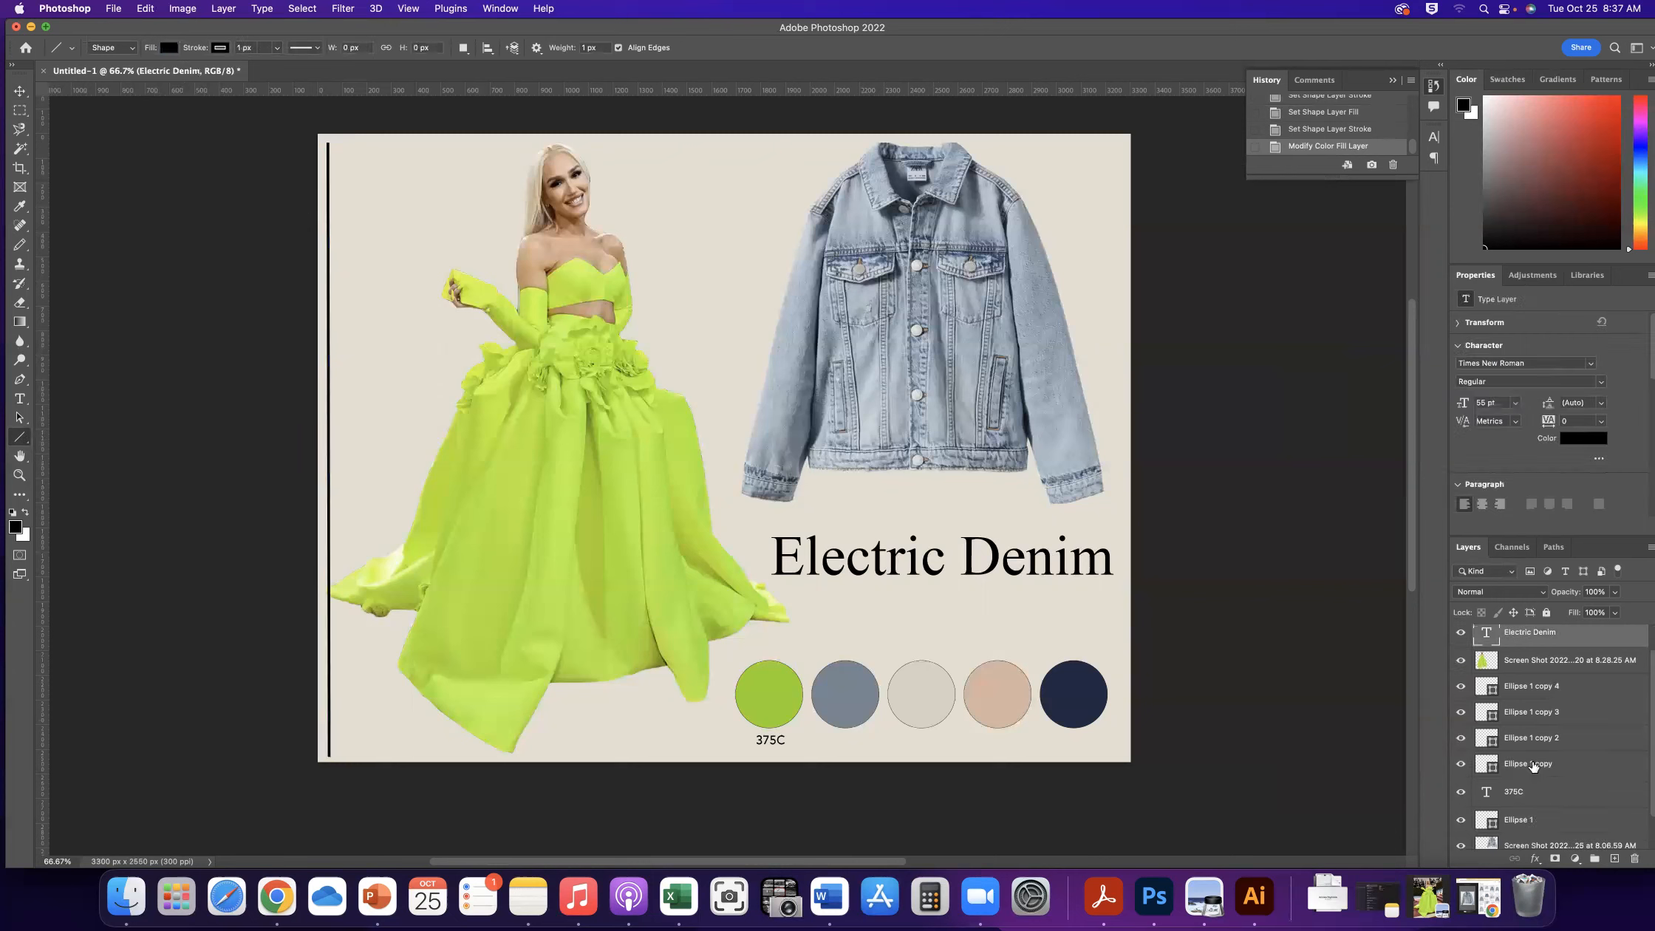
click(1536, 661)
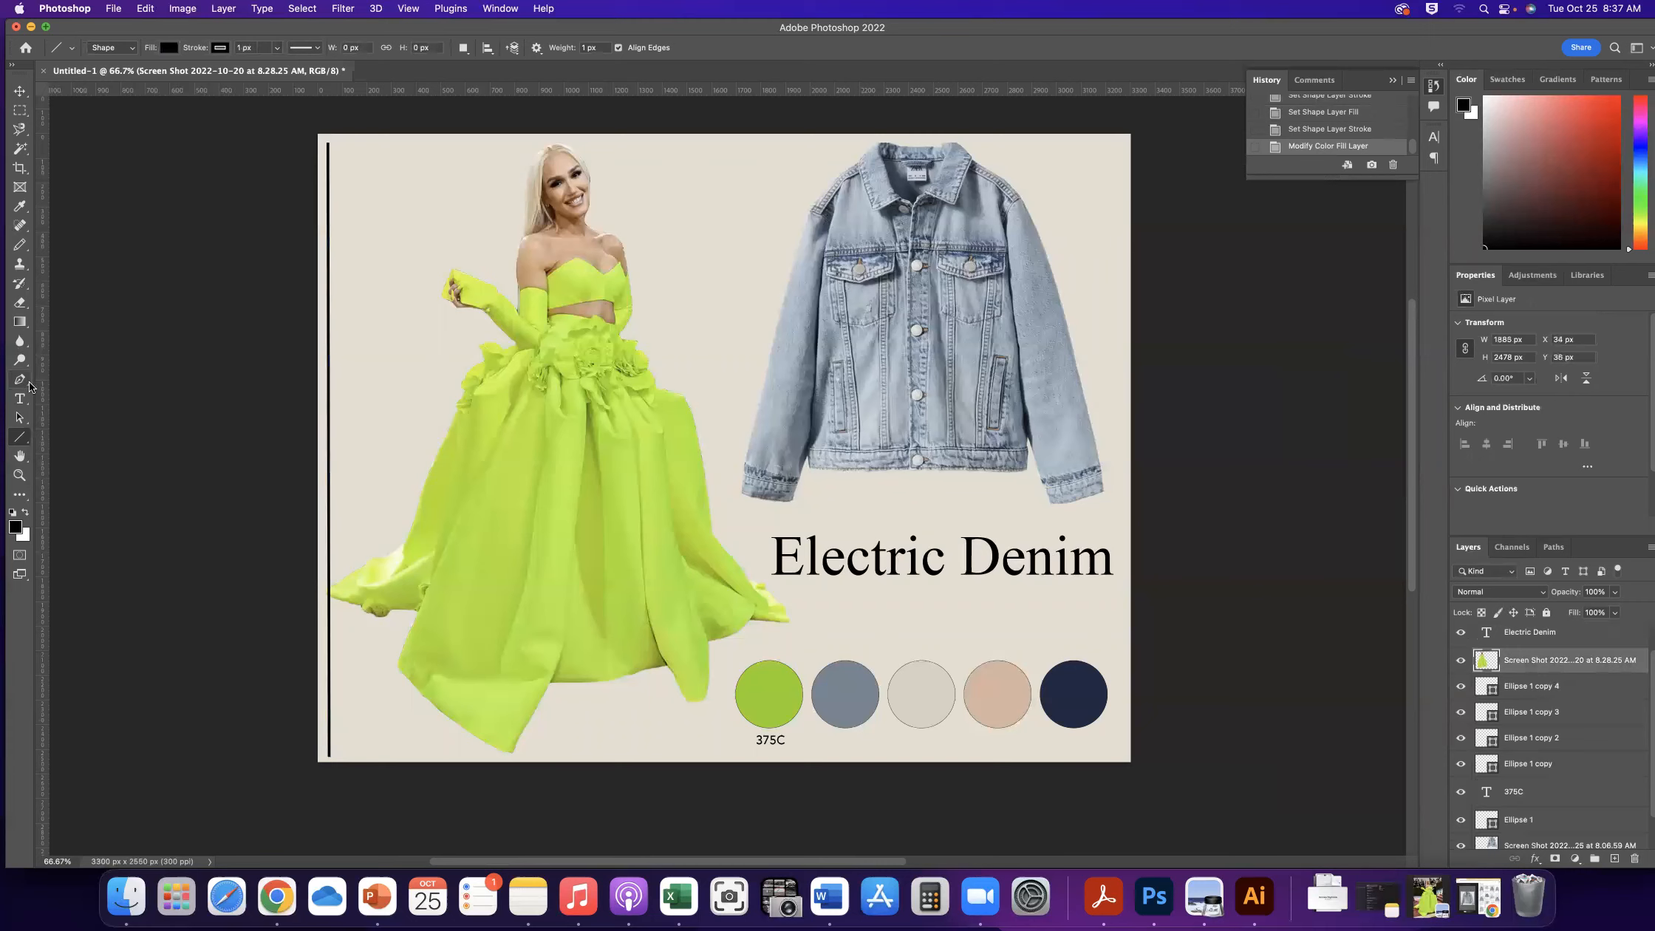
drag(327, 141, 1120, 141)
click(18, 93)
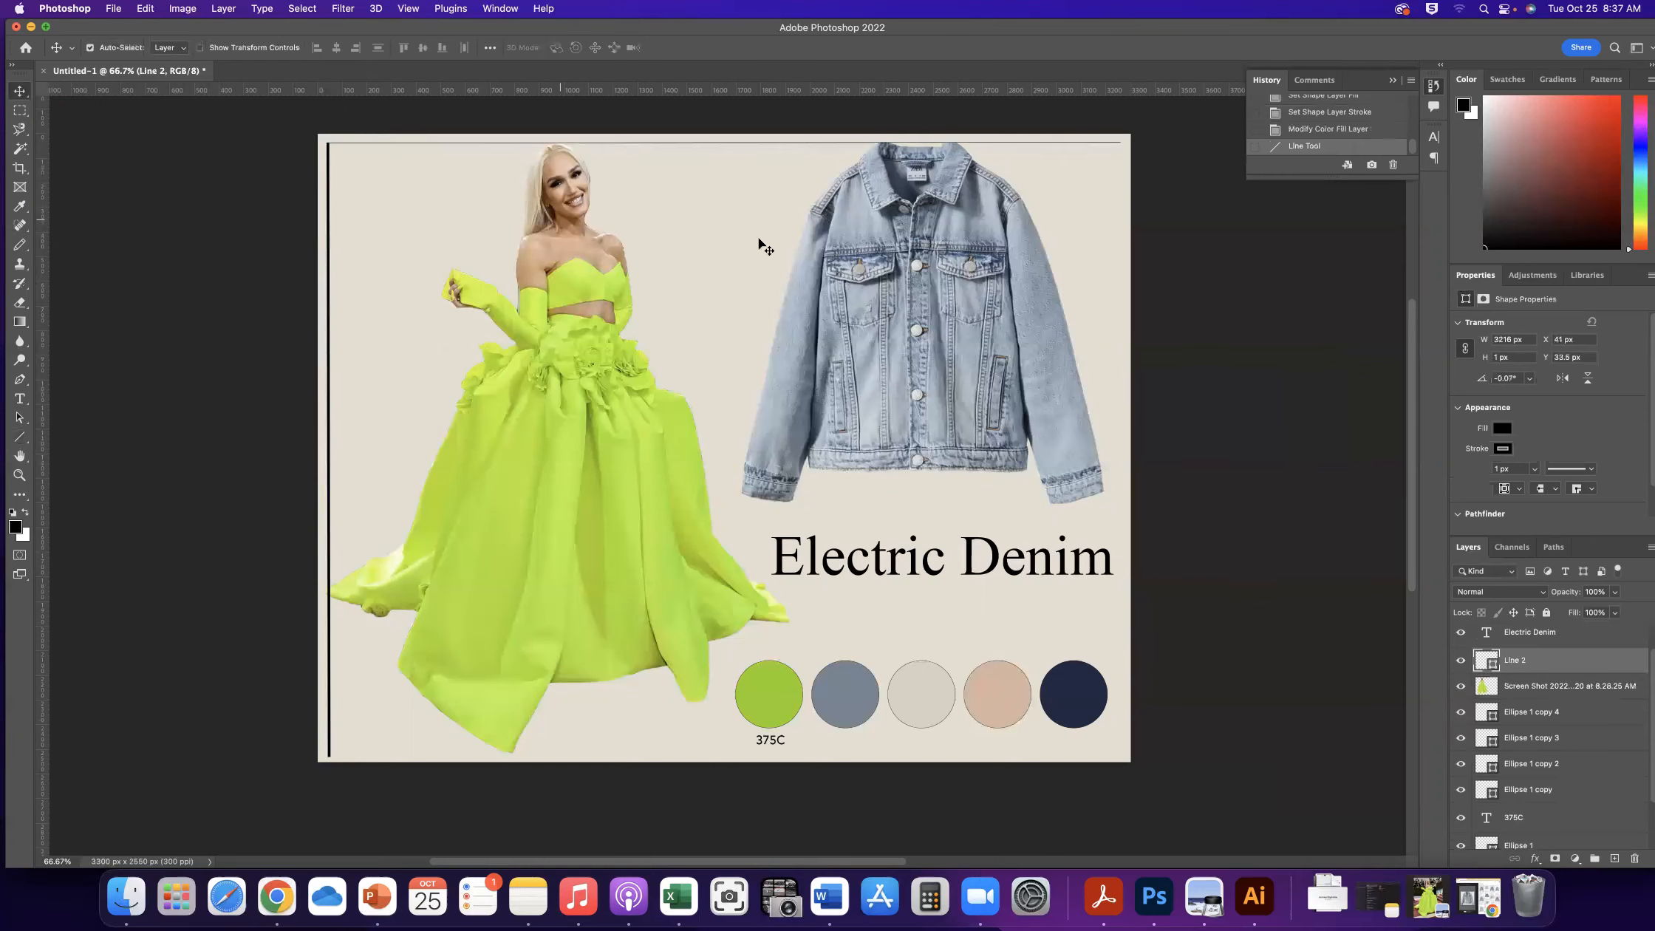
Toggle the visibility of the vertical line and title layers to identify them, and reselect the horizontal line's layer
click(353, 148)
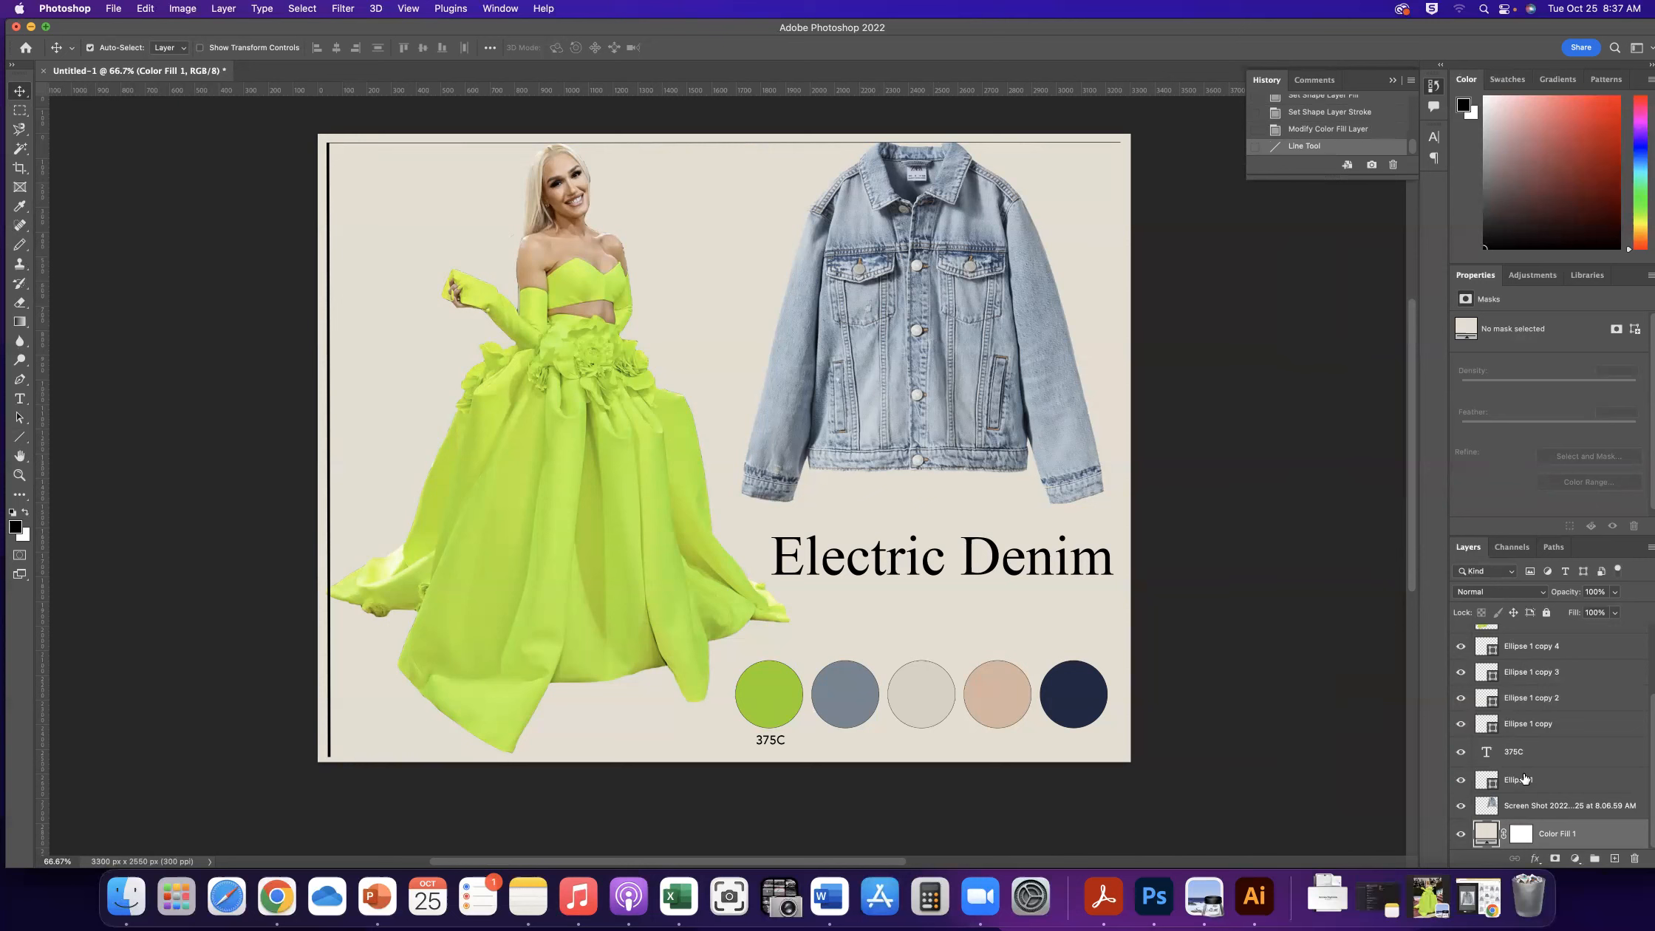
scroll(1507, 772, up, 3)
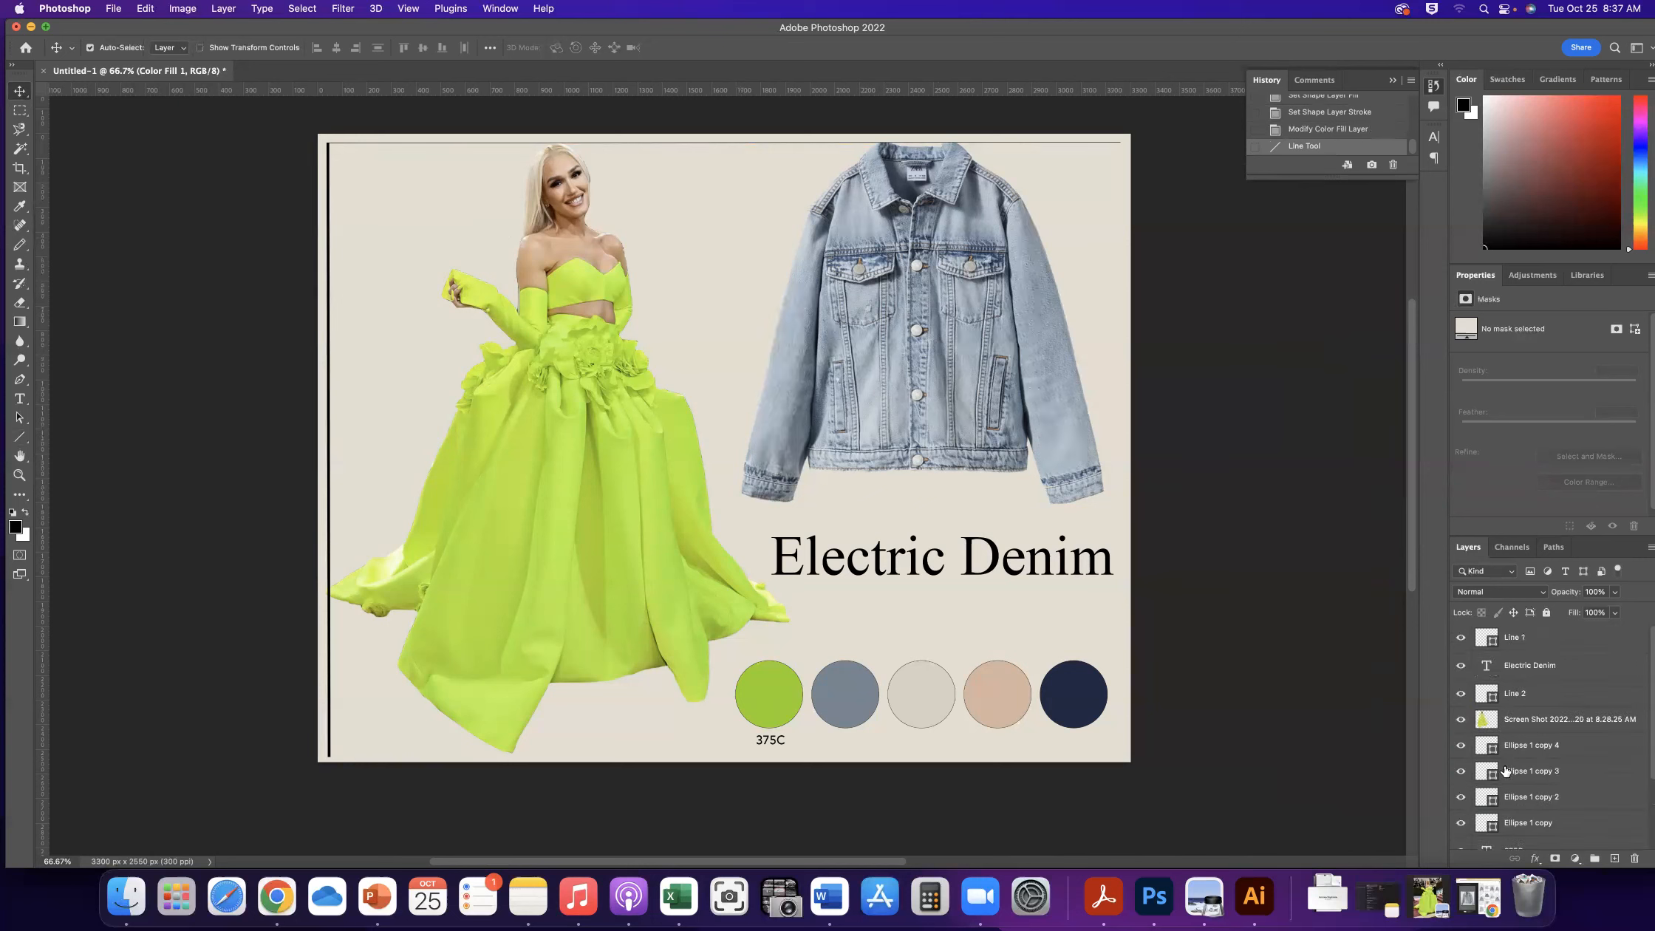
click(1463, 640)
click(1462, 640)
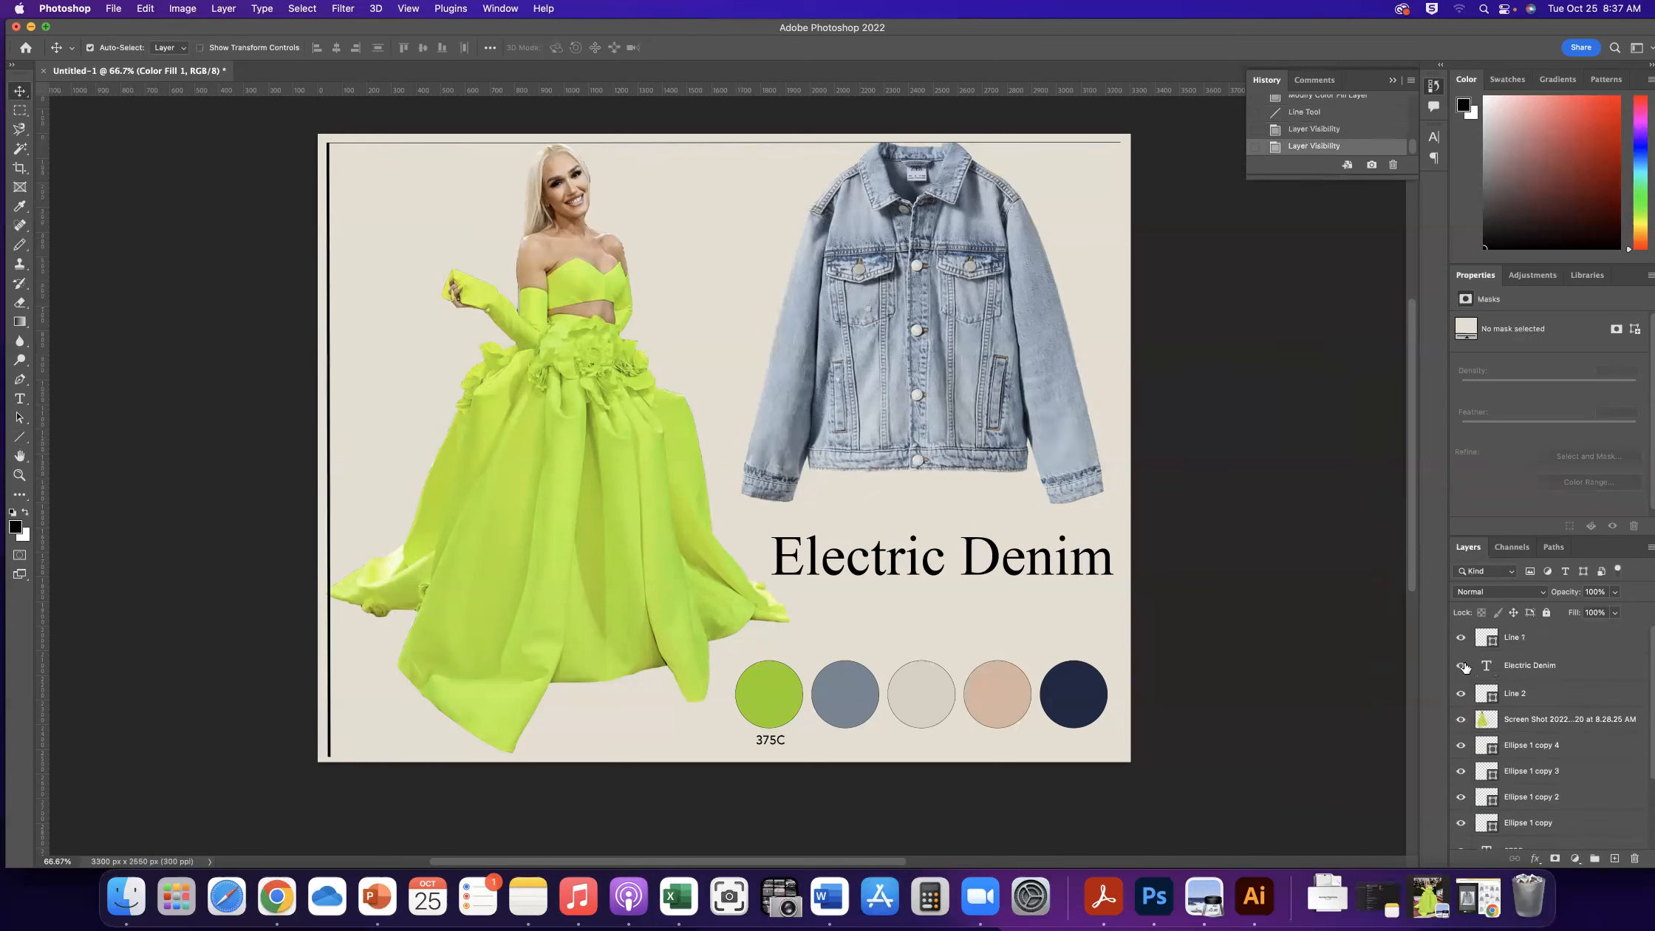
click(1462, 665)
click(1462, 665)
click(1514, 695)
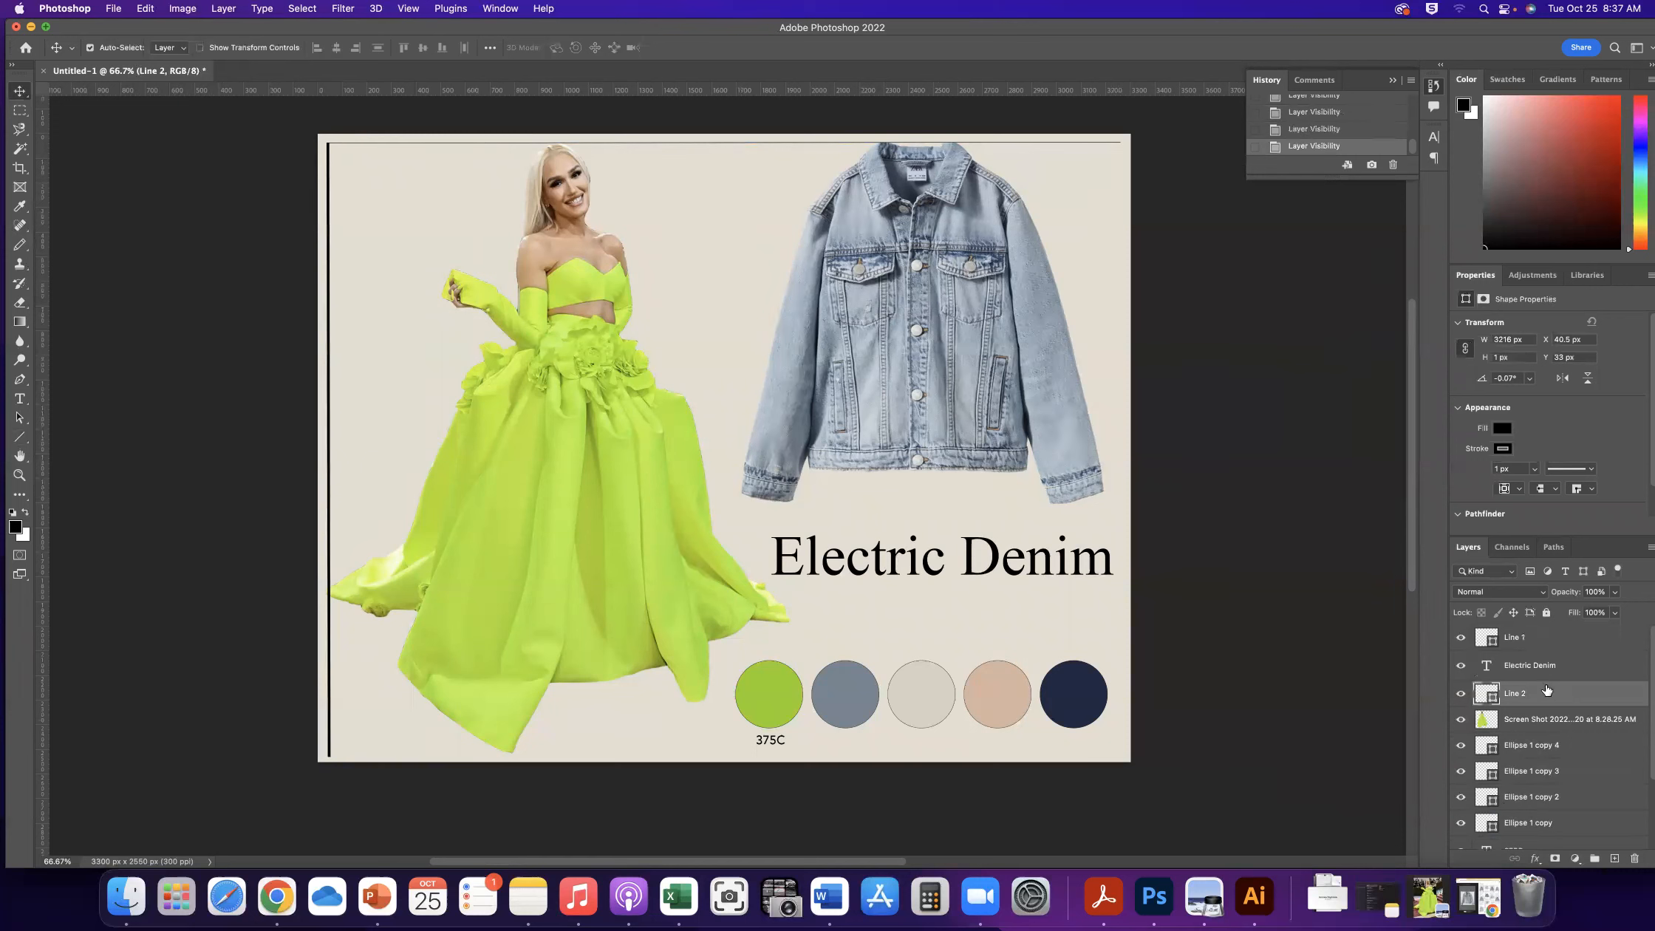
Give the horizontal line a stroke of about 10 px and the slate blue fill from the recently used colors
click(19, 437)
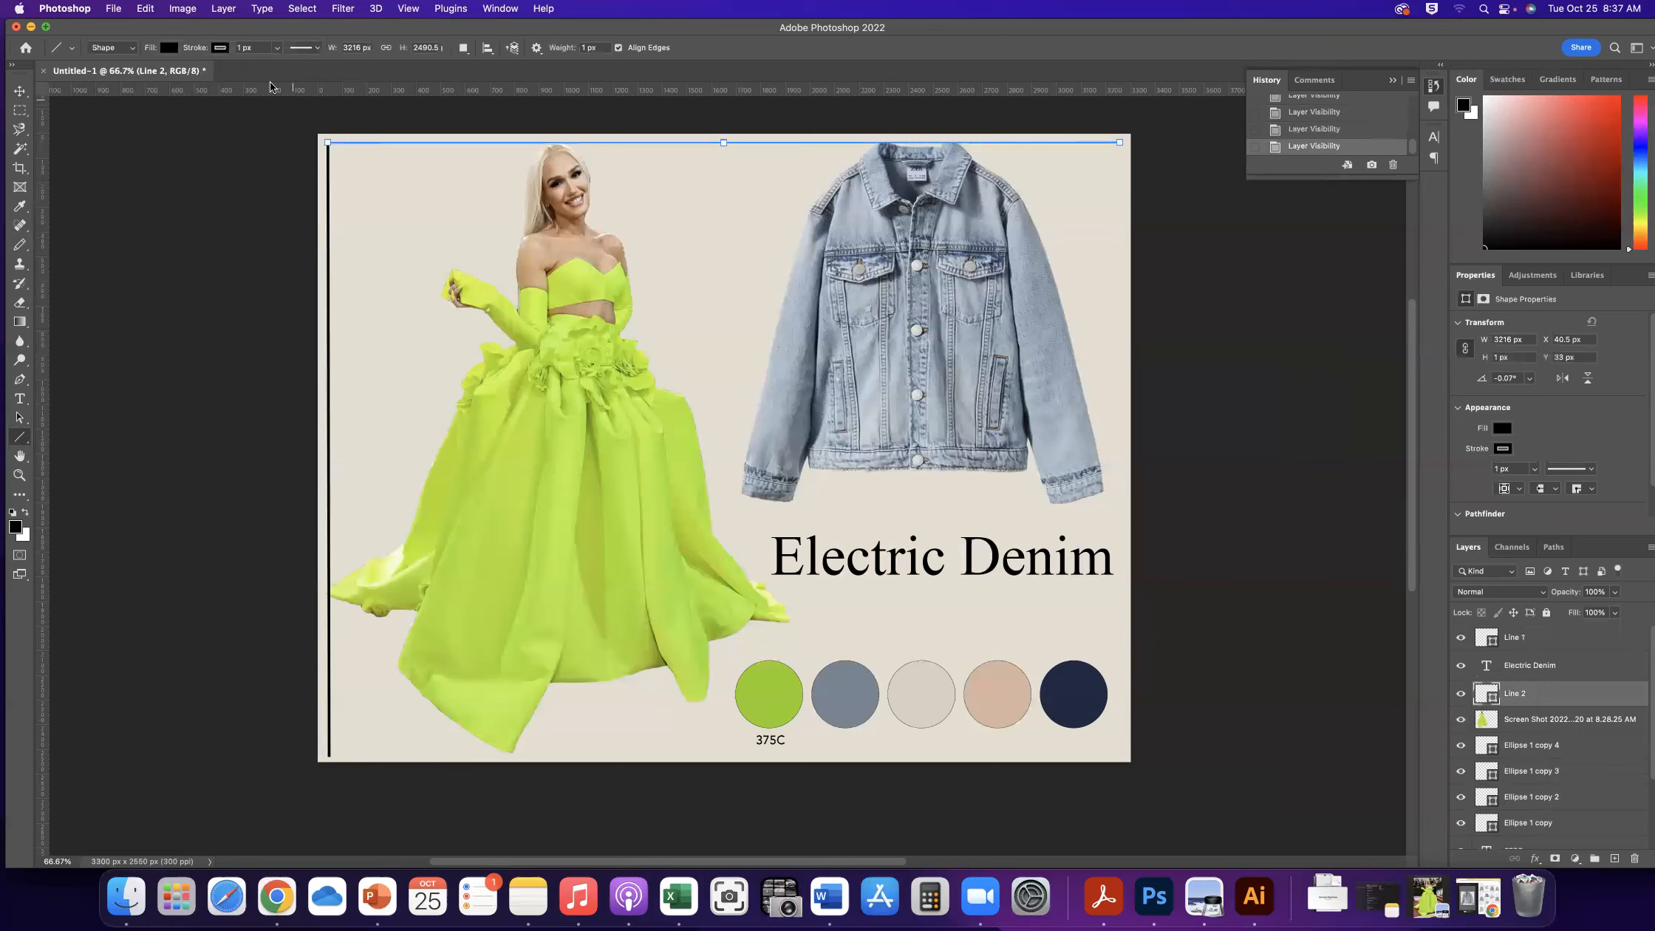
click(278, 50)
drag(277, 66, 279, 66)
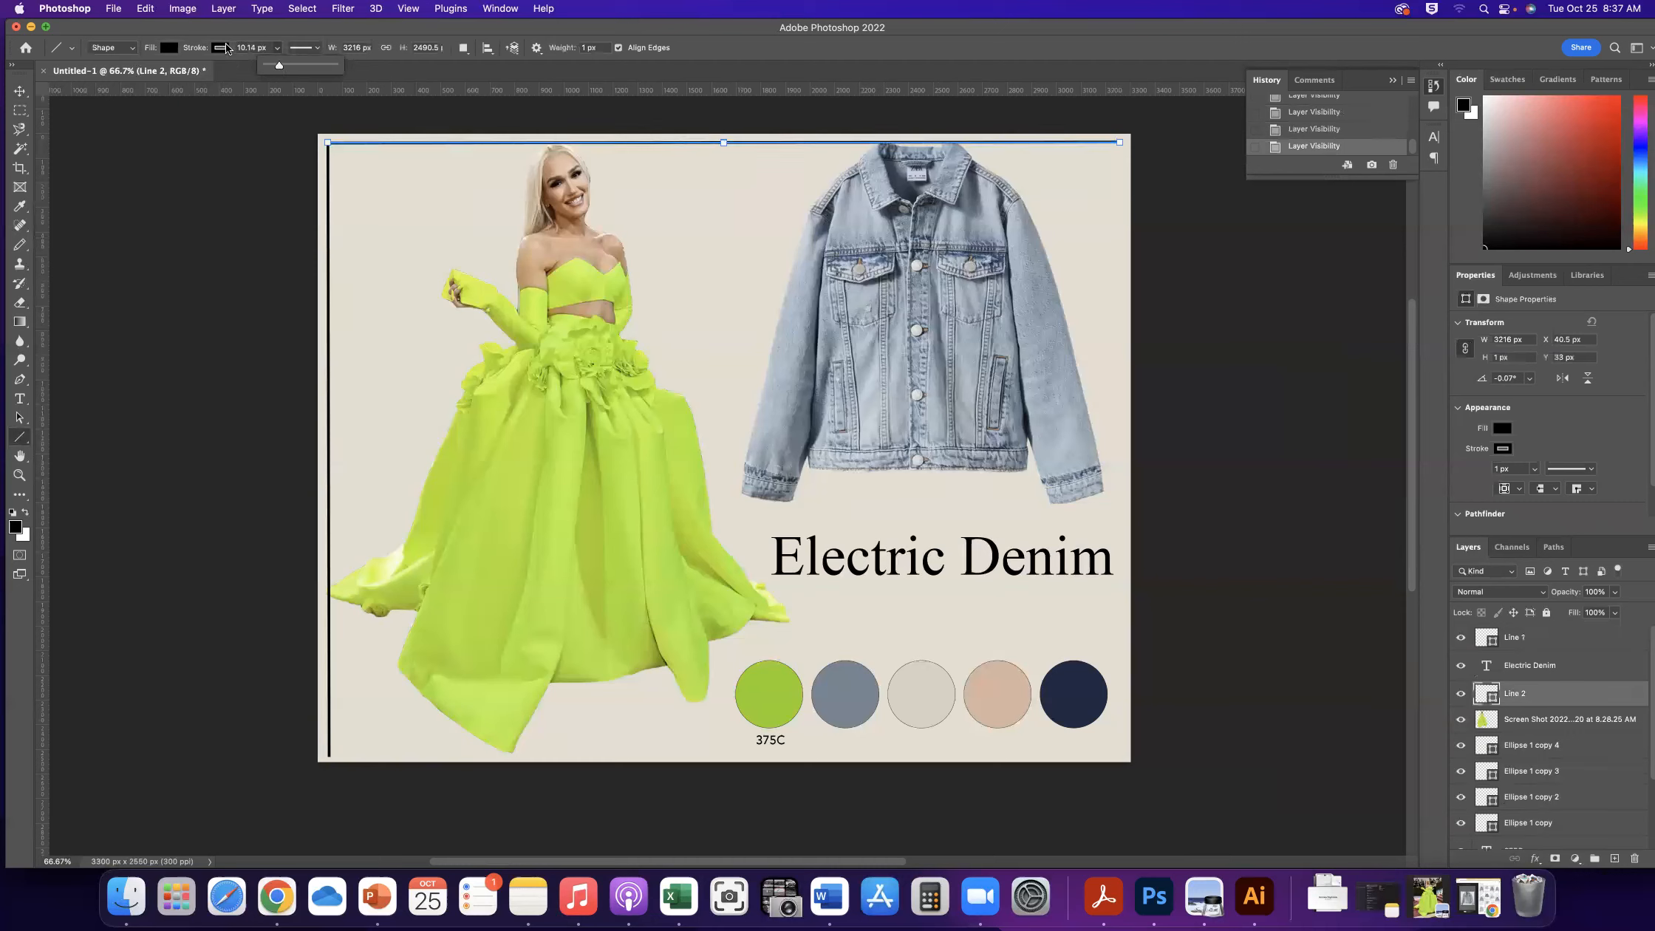
click(172, 49)
click(77, 126)
click(196, 30)
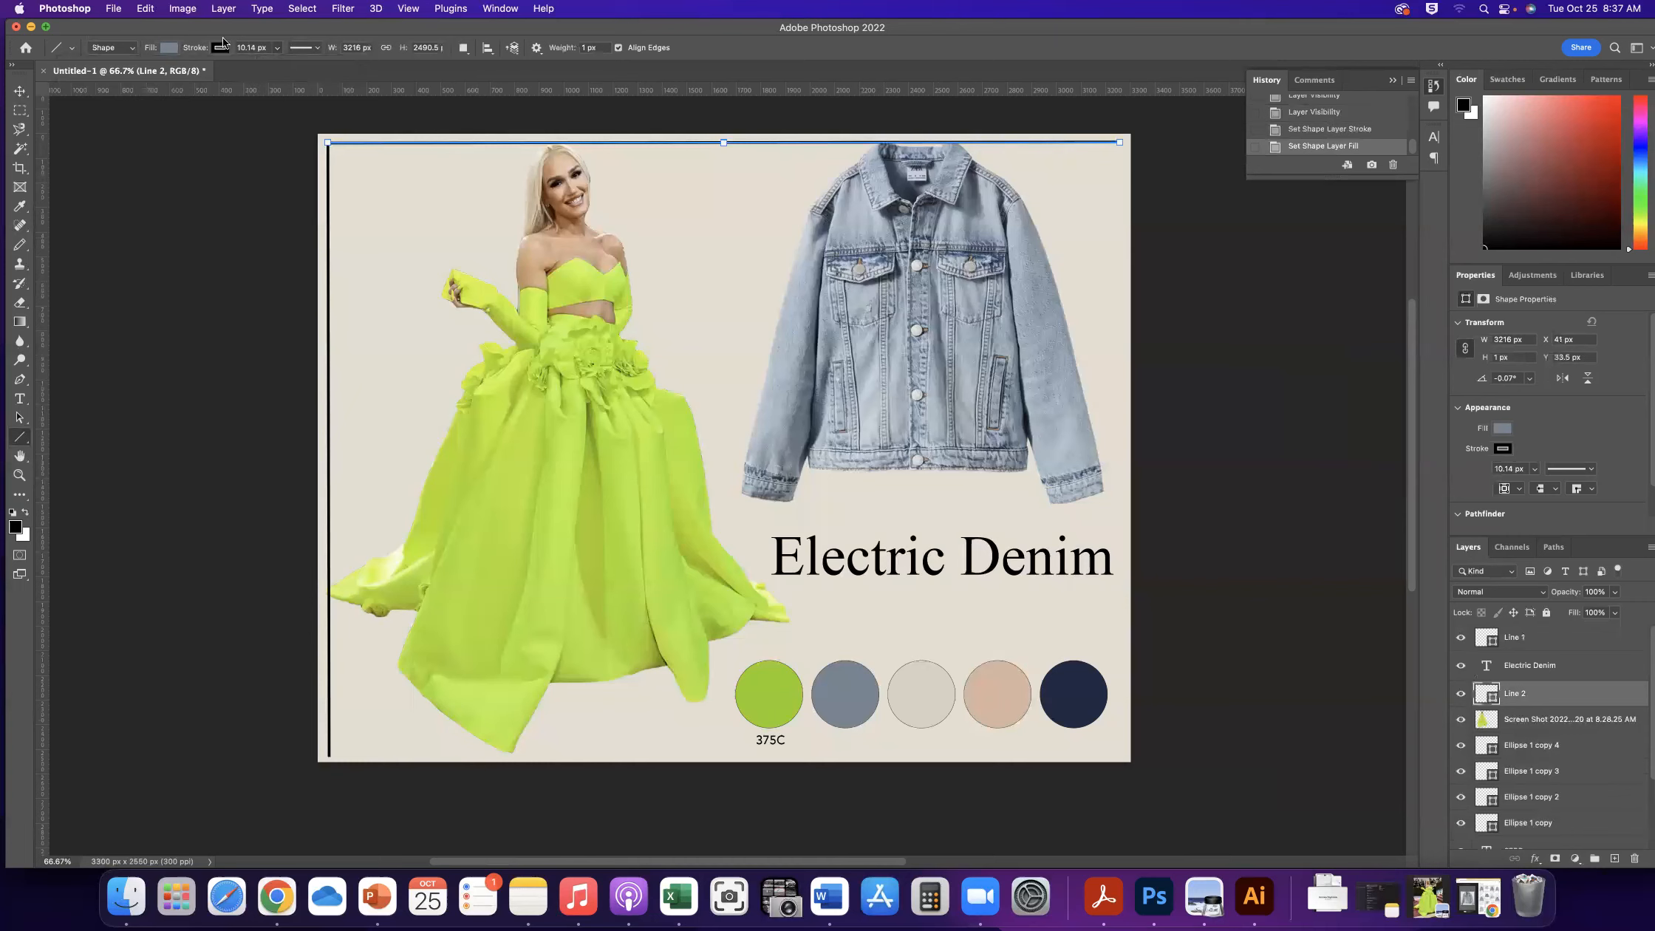
click(20, 91)
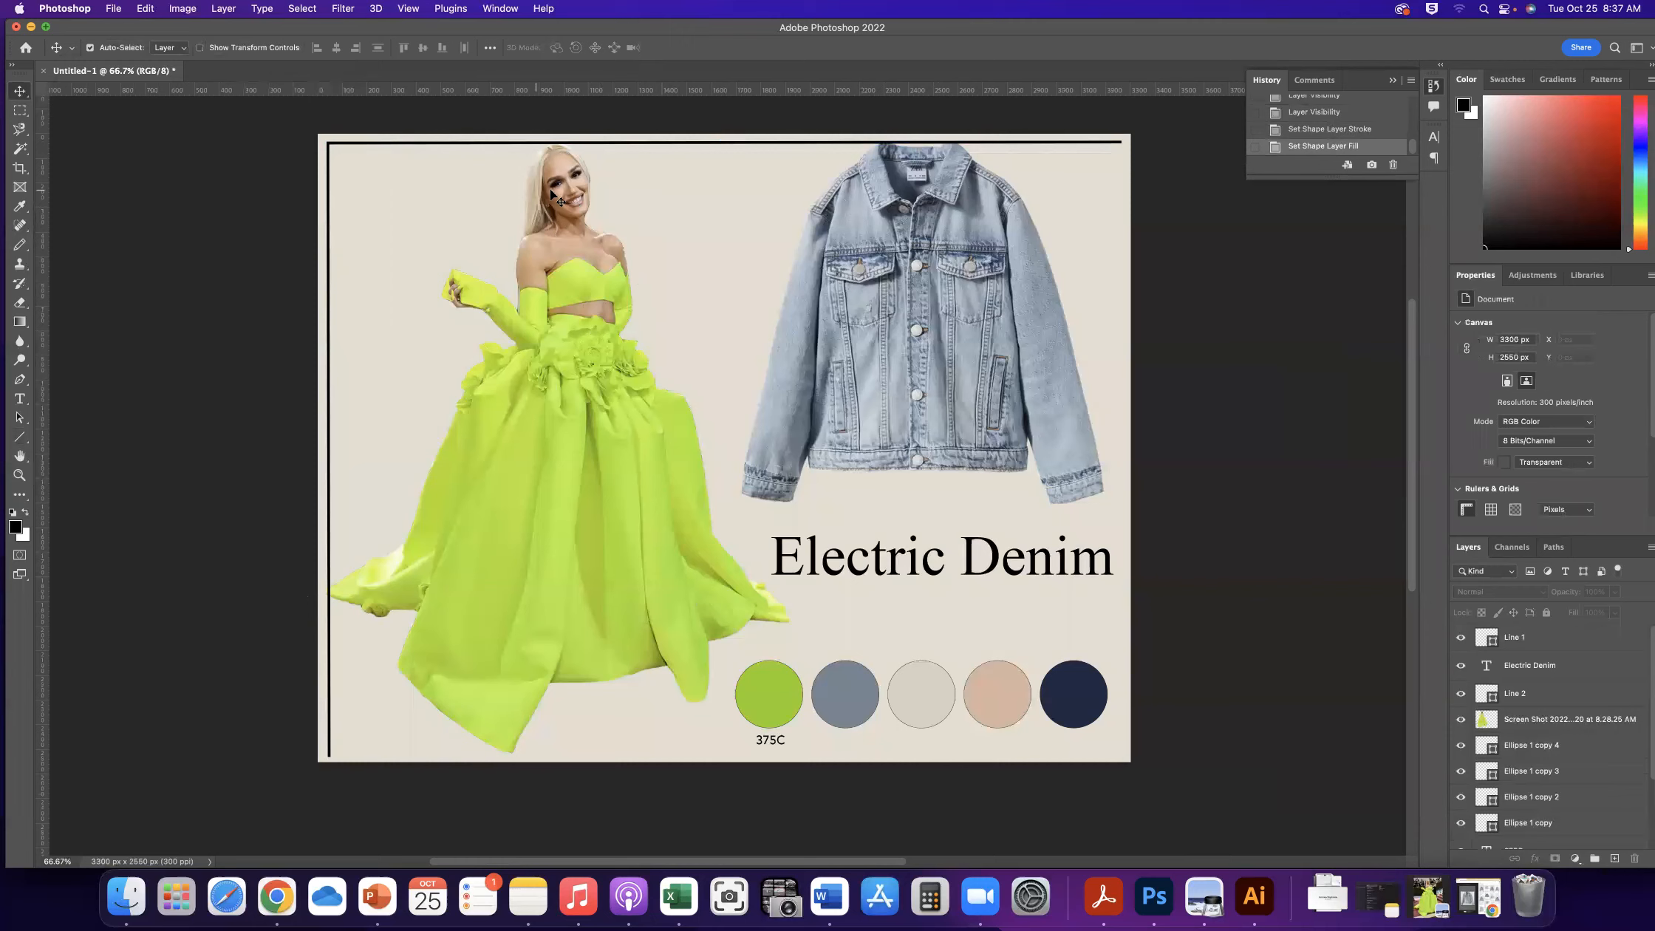
Transform the green gown photo to about 99.74% scale and shift it inward, away from the two border lines
click(1552, 728)
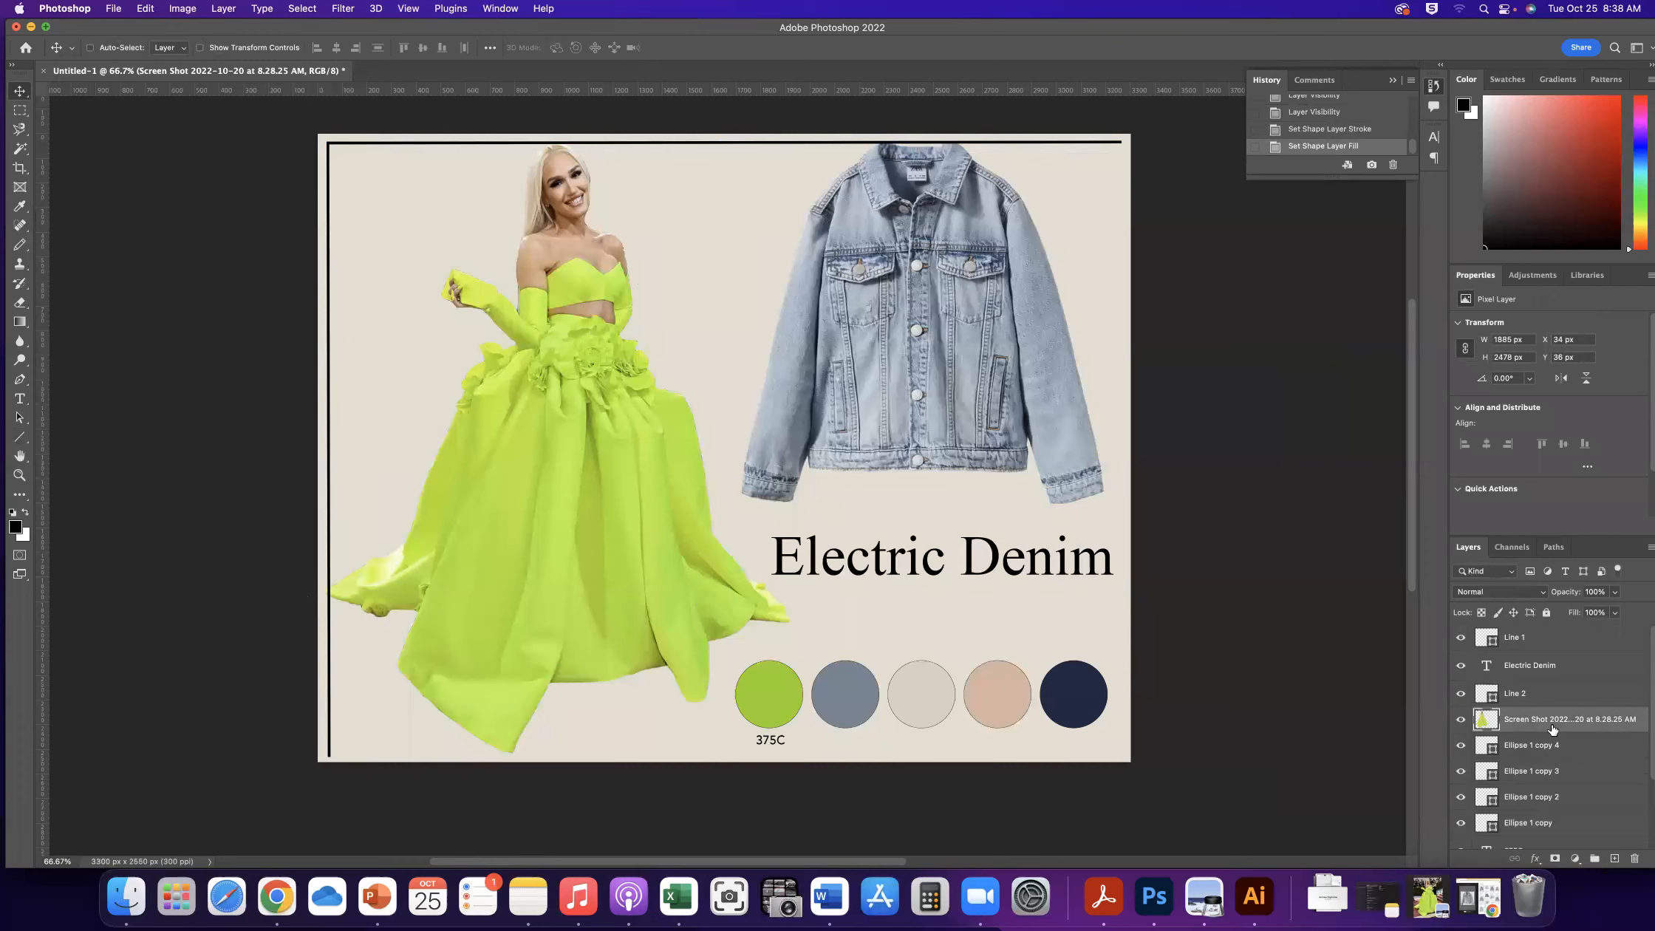
key(cmd+t)
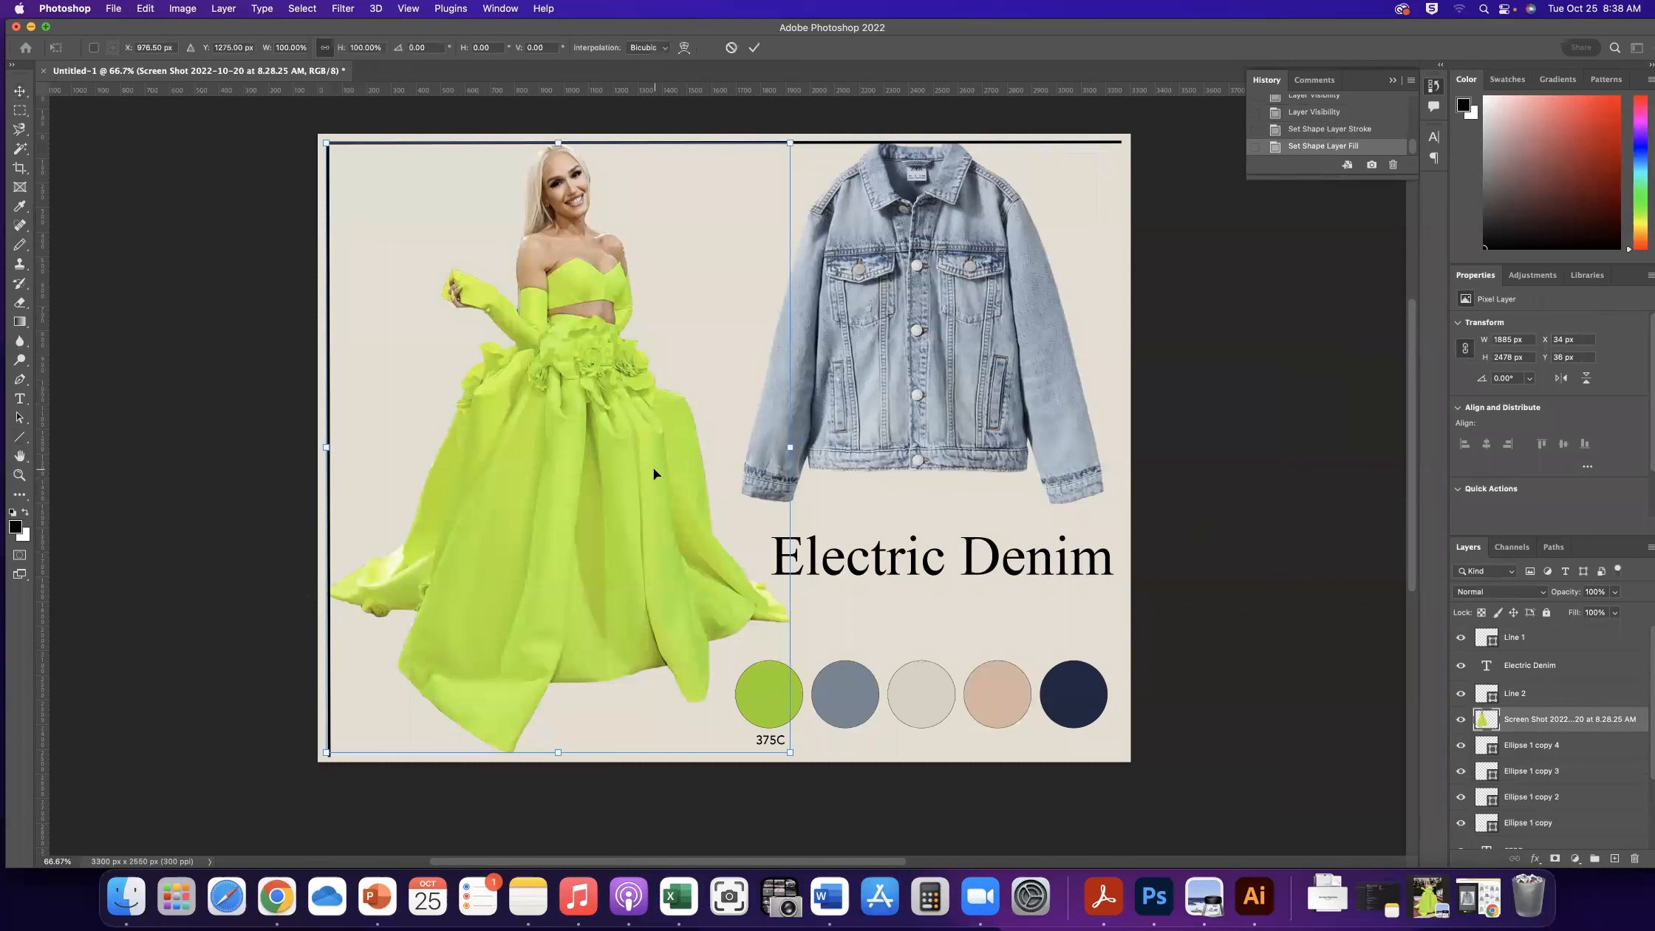
drag(788, 143, 772, 165)
drag(561, 359, 569, 349)
drag(785, 743, 798, 760)
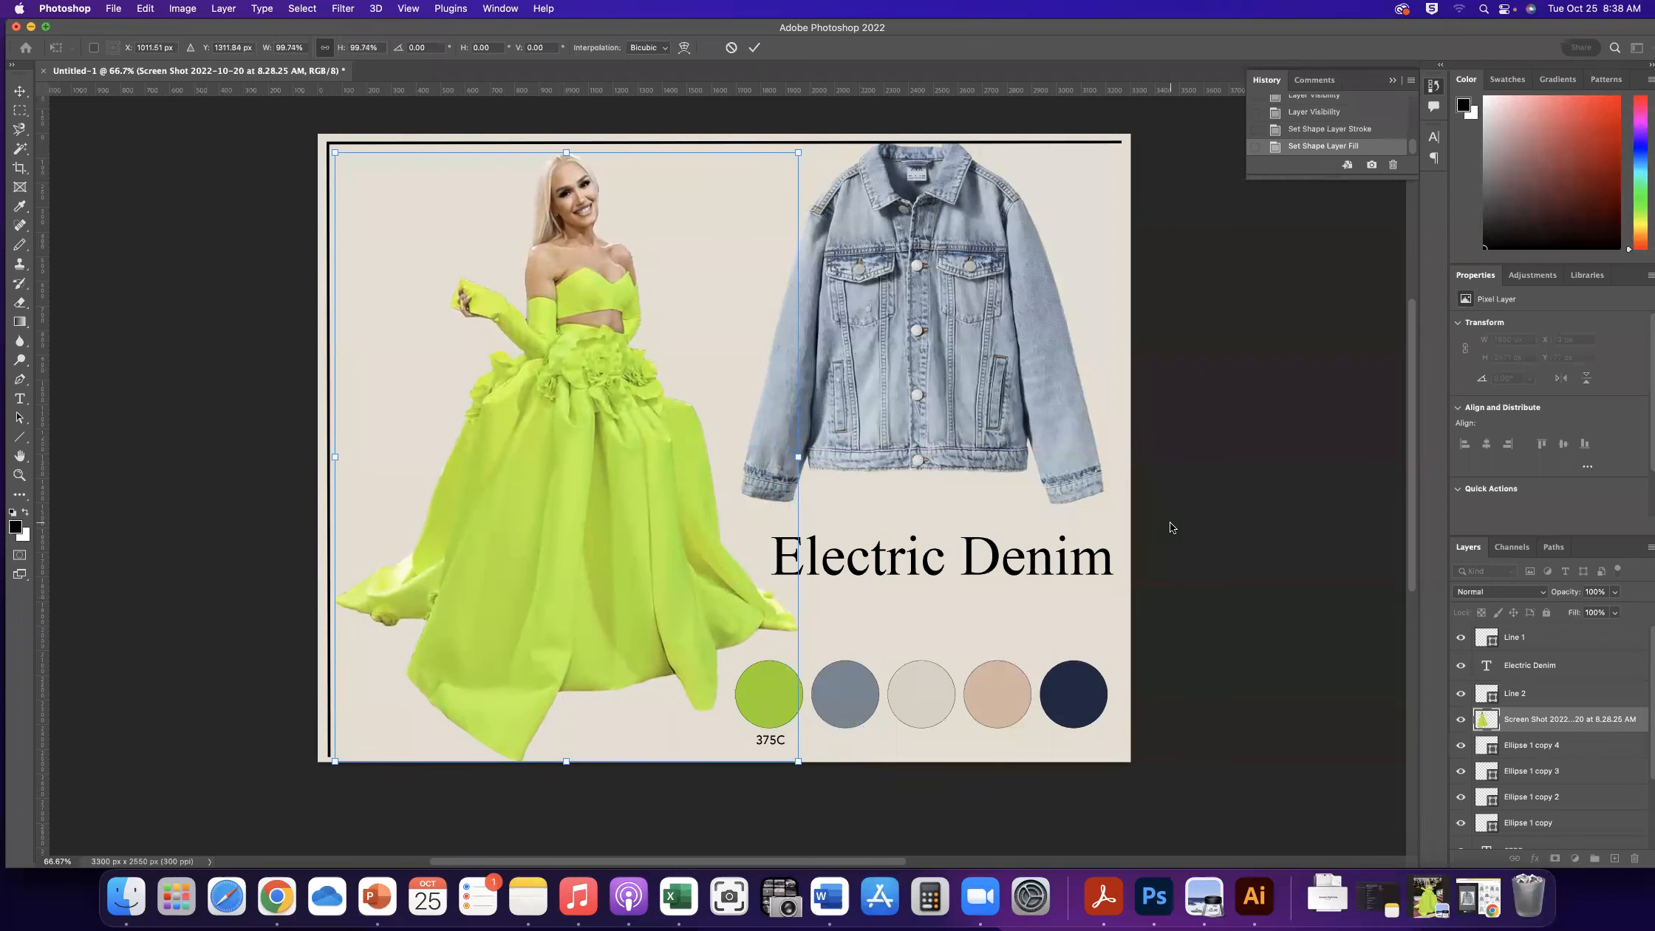
key(Return)
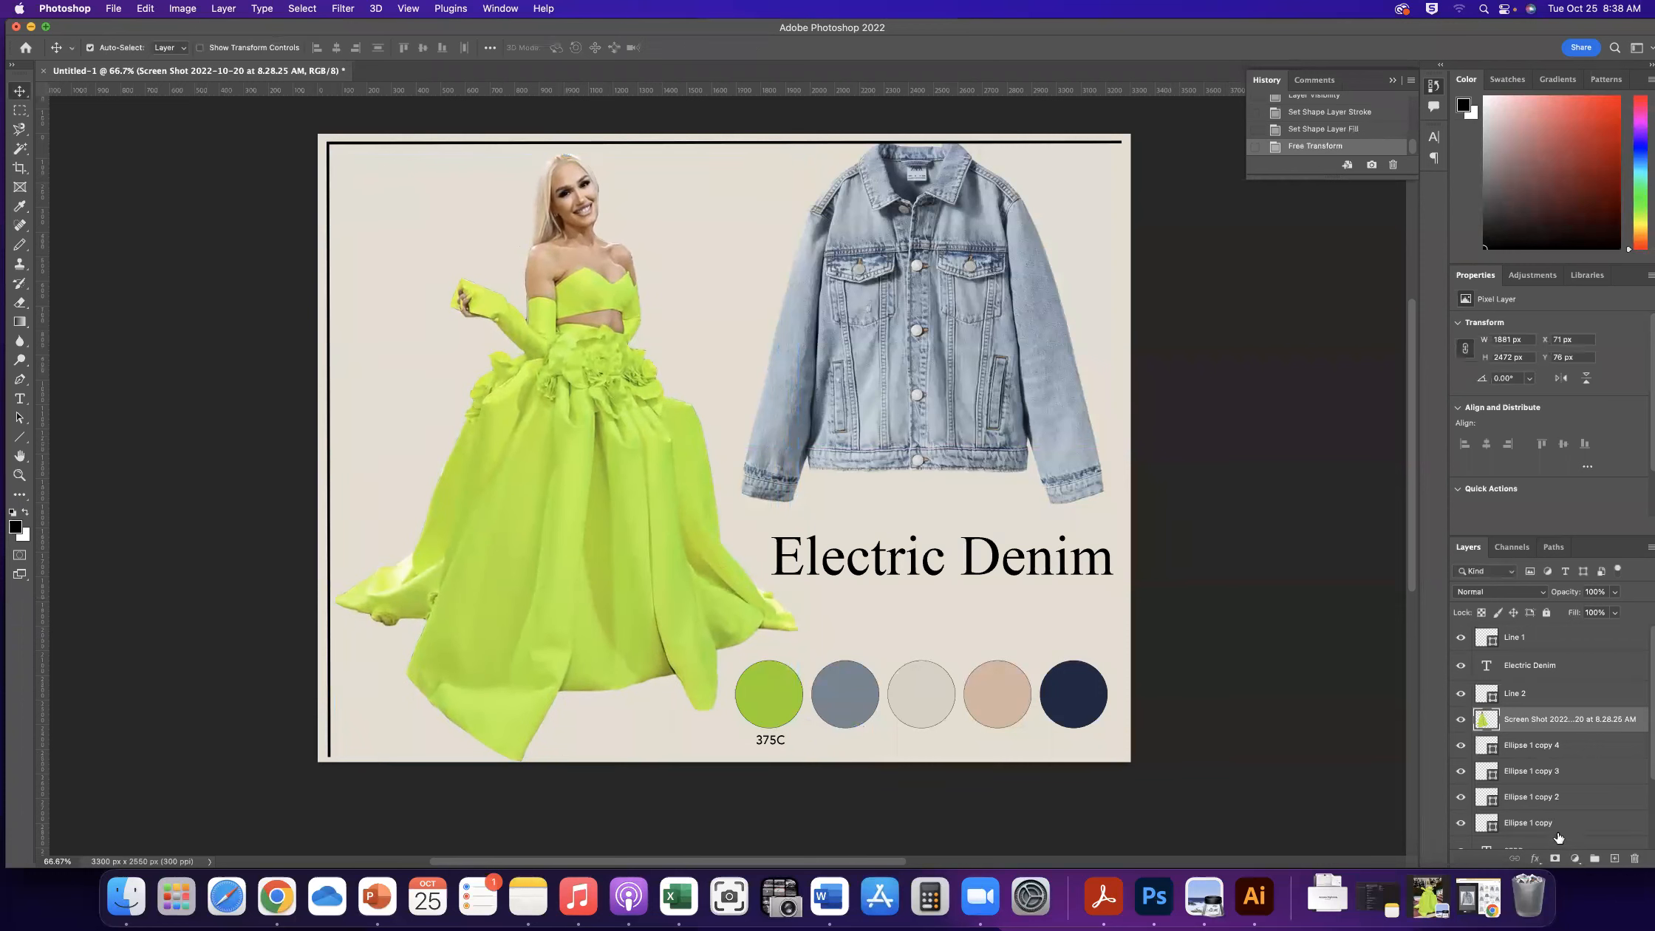
Move the denim jacket photo down to about Y 132 px, clear of the top border line, and deselect it
scroll(1558, 686, down, 3)
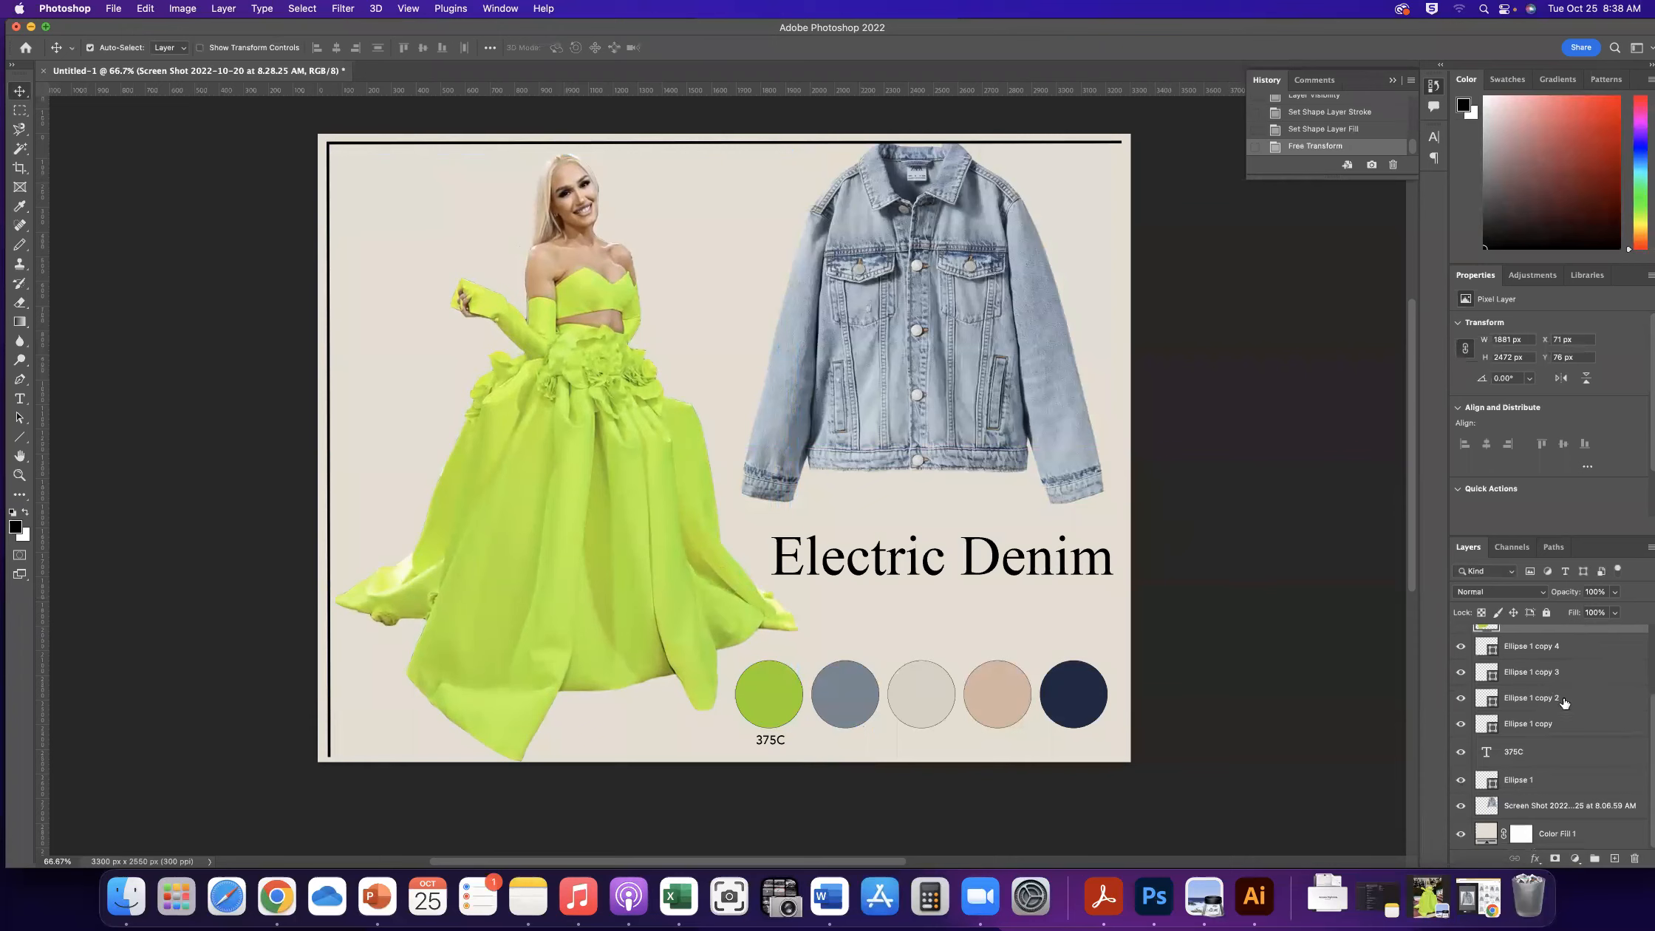
click(1557, 810)
drag(915, 298, 913, 320)
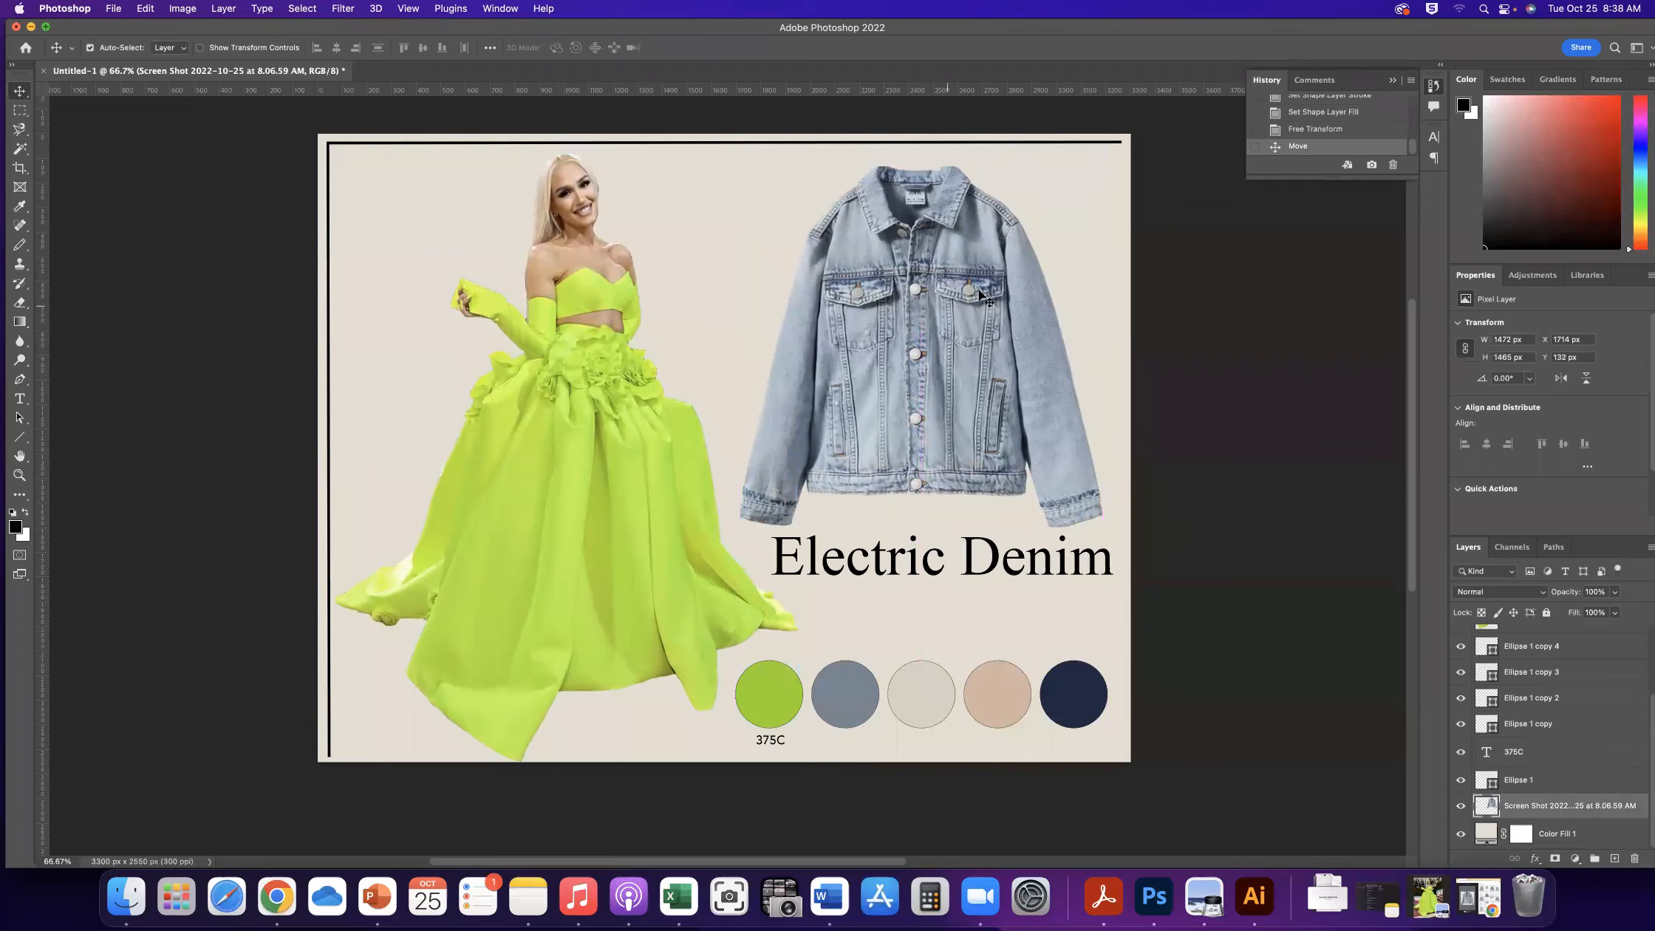
click(1181, 237)
Switch to Chrome, return to the Google Images results and search for "flower line drawing"
click(276, 896)
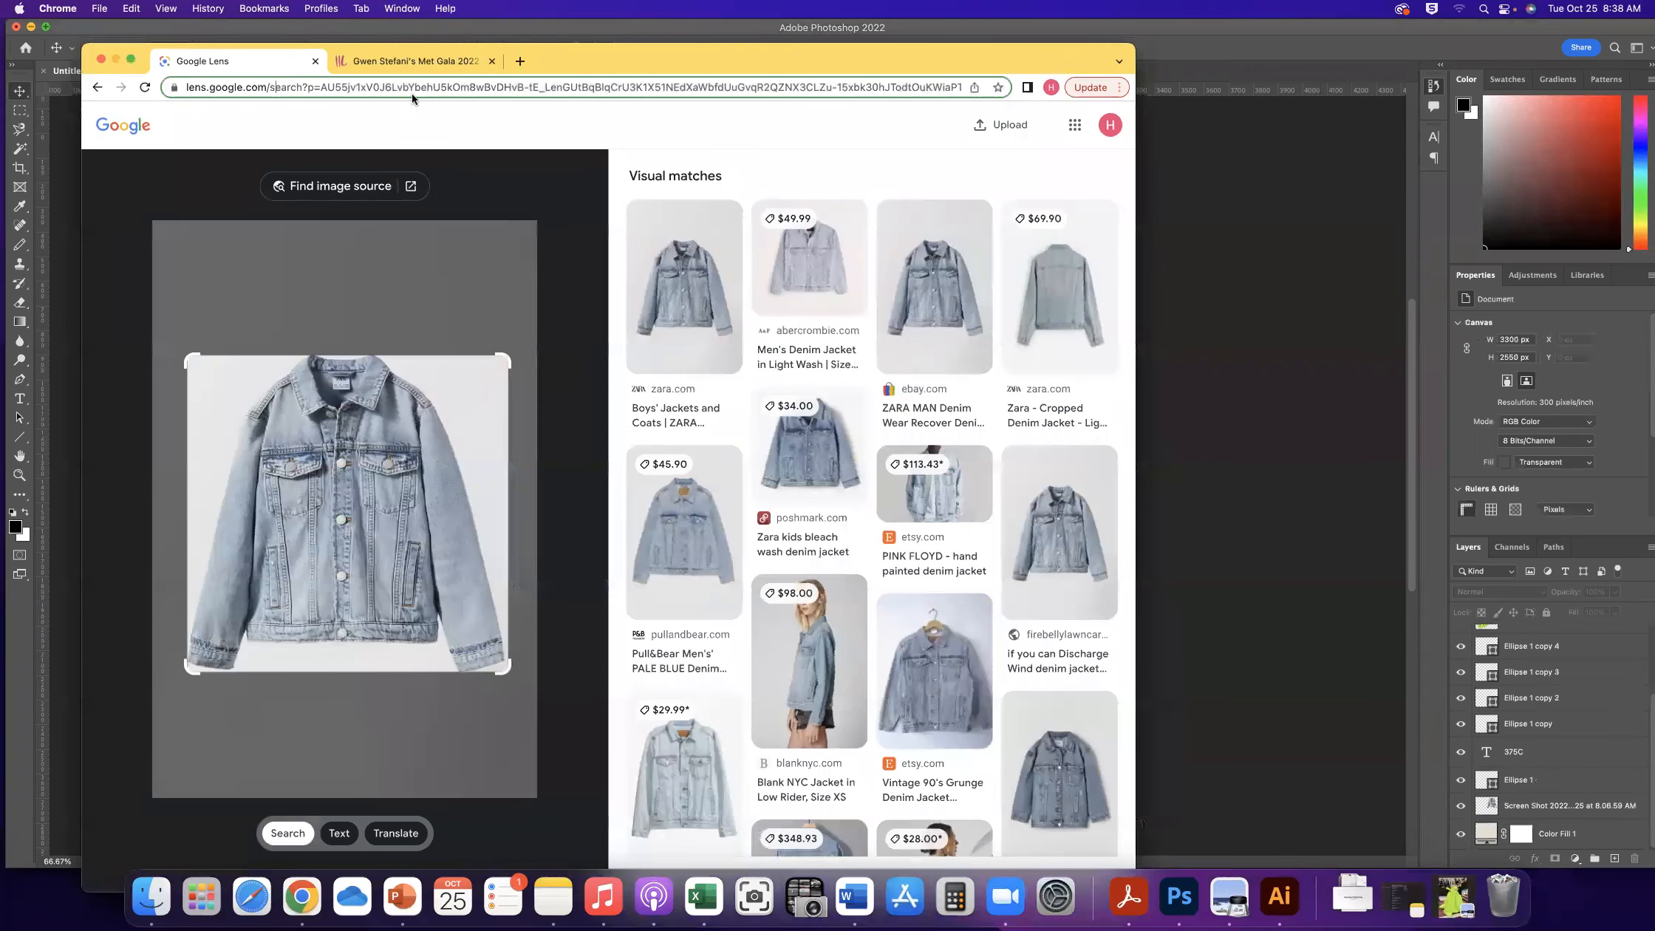
click(413, 91)
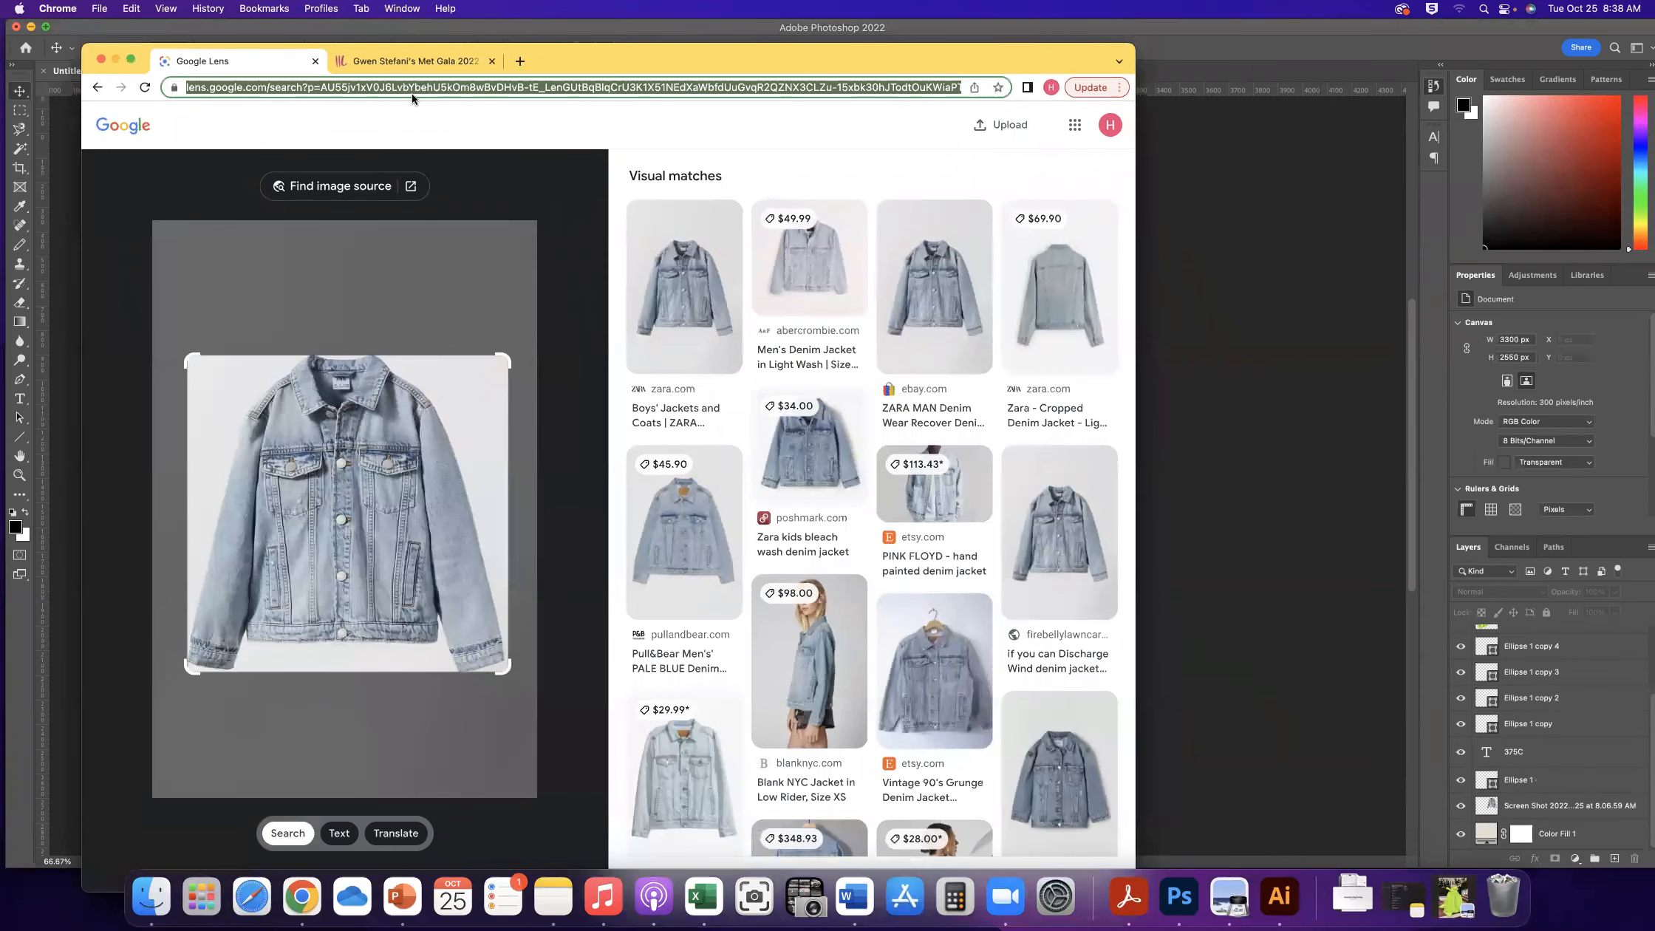
click(97, 89)
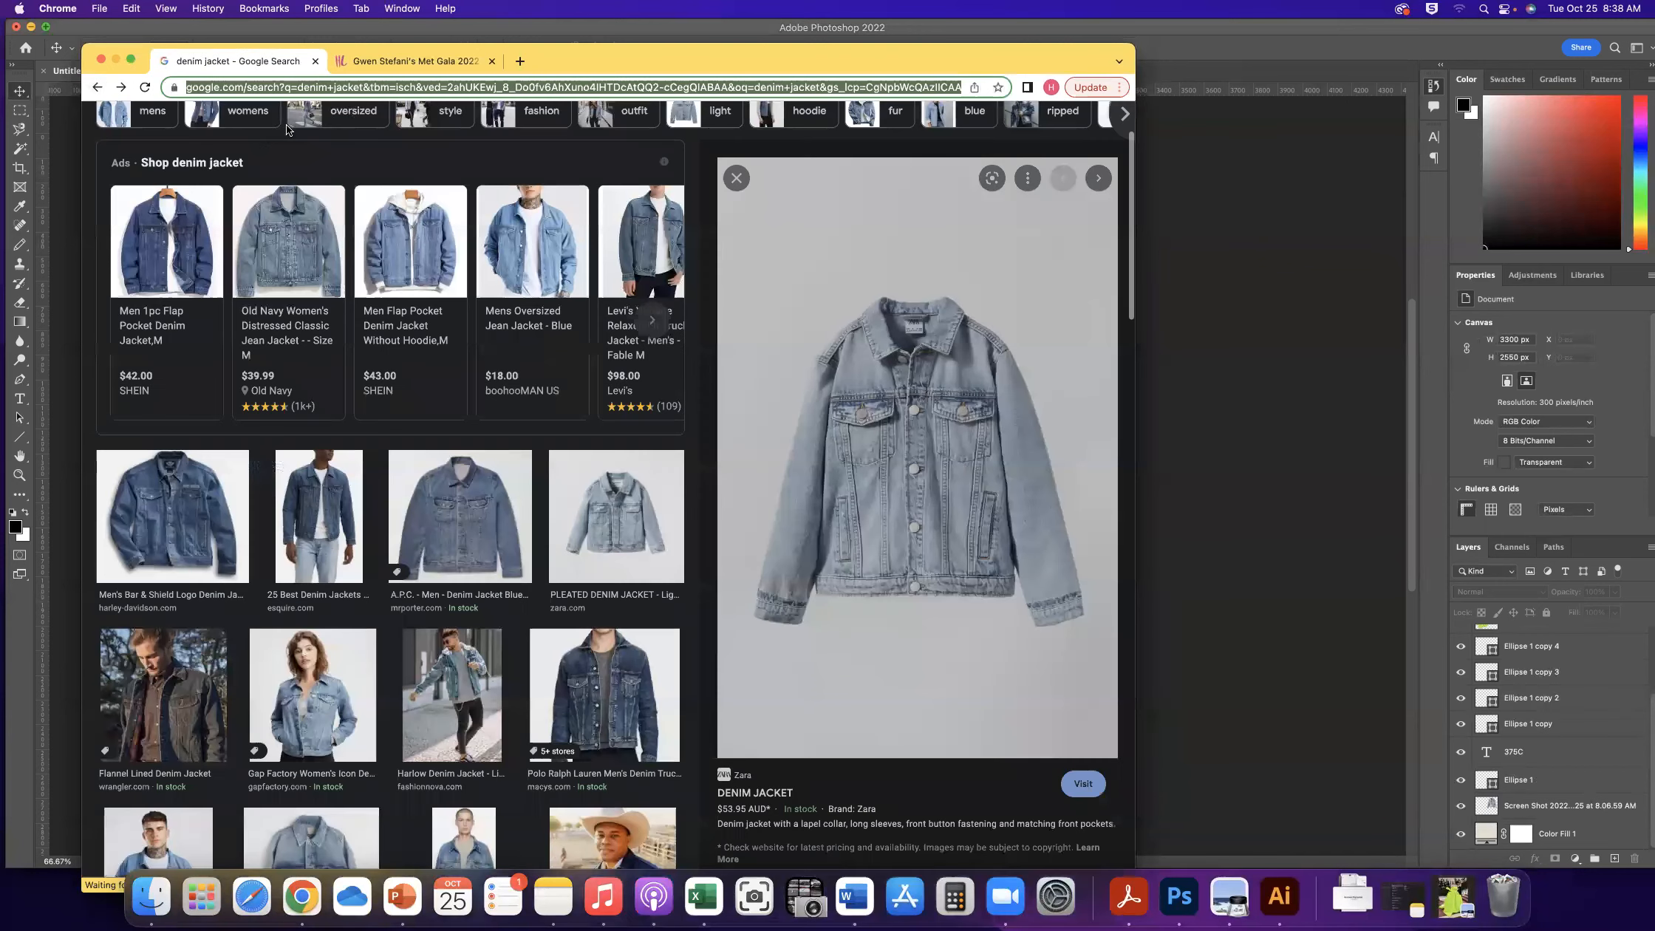
click(288, 122)
key(super+a)
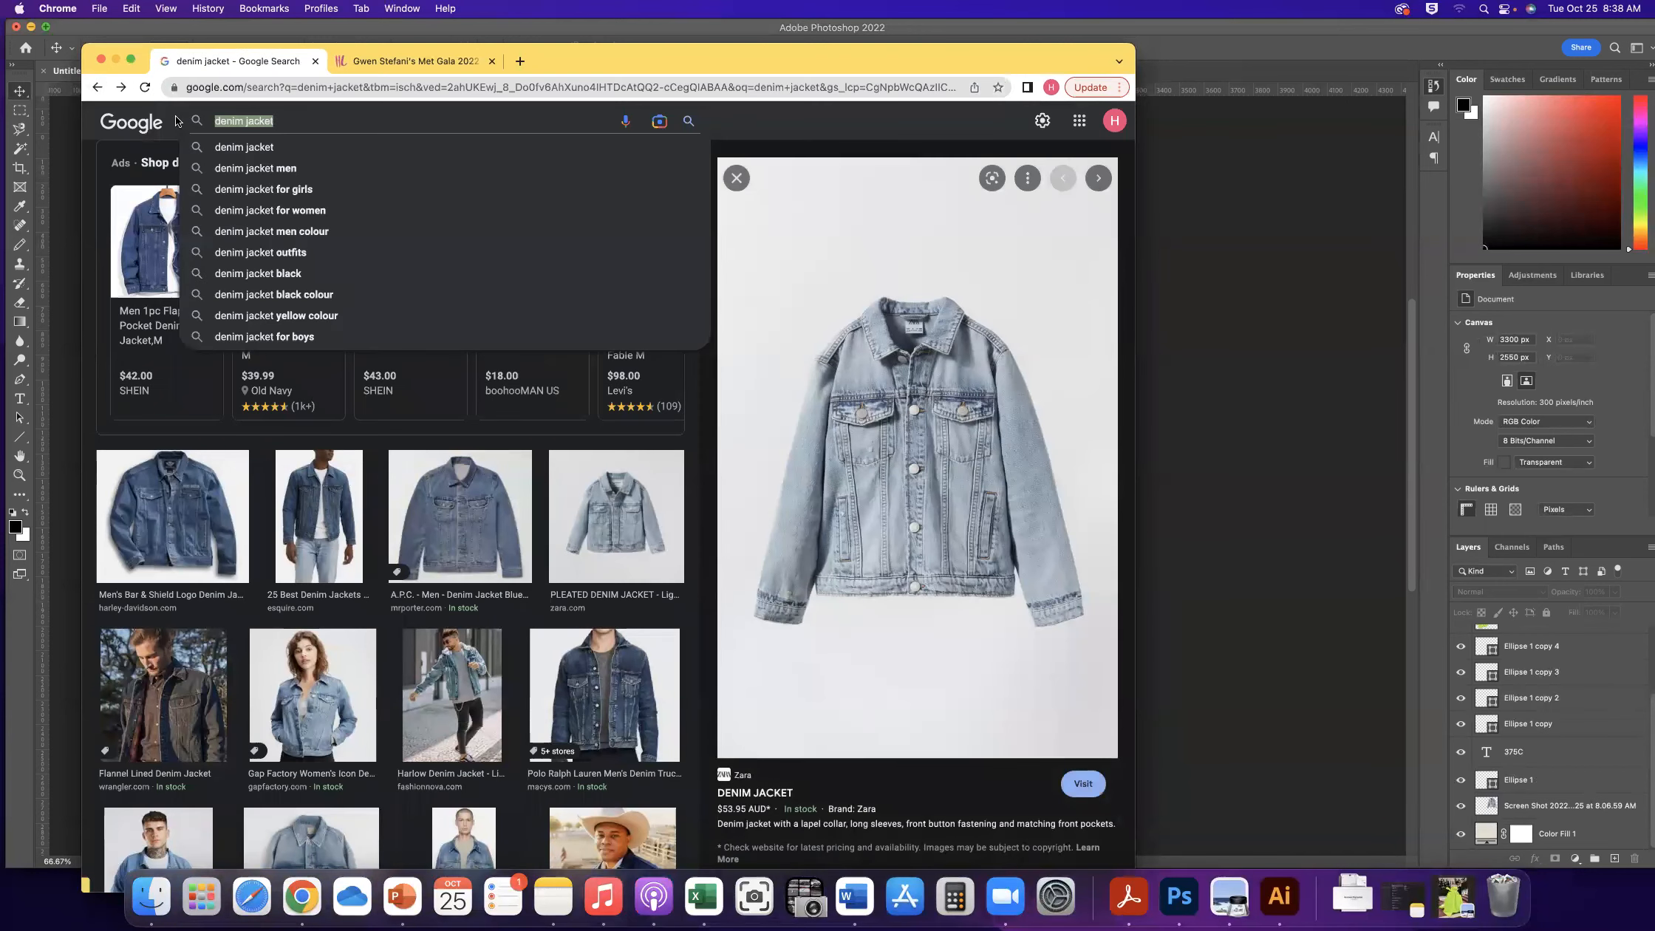
text(floewe)
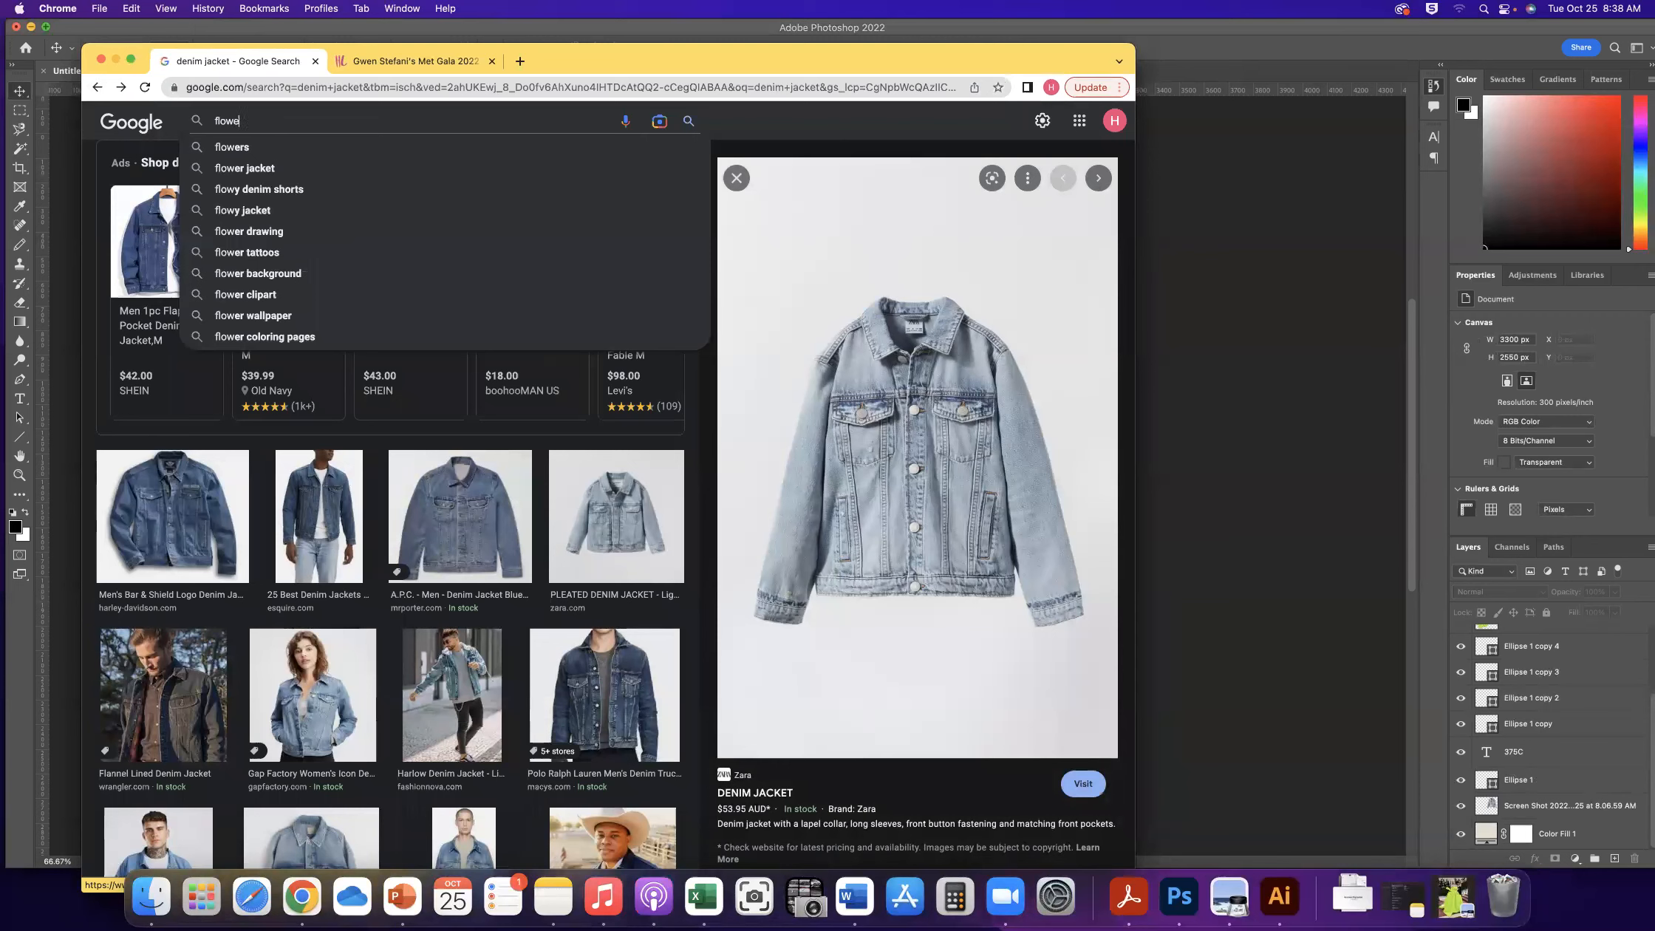
text(r line d)
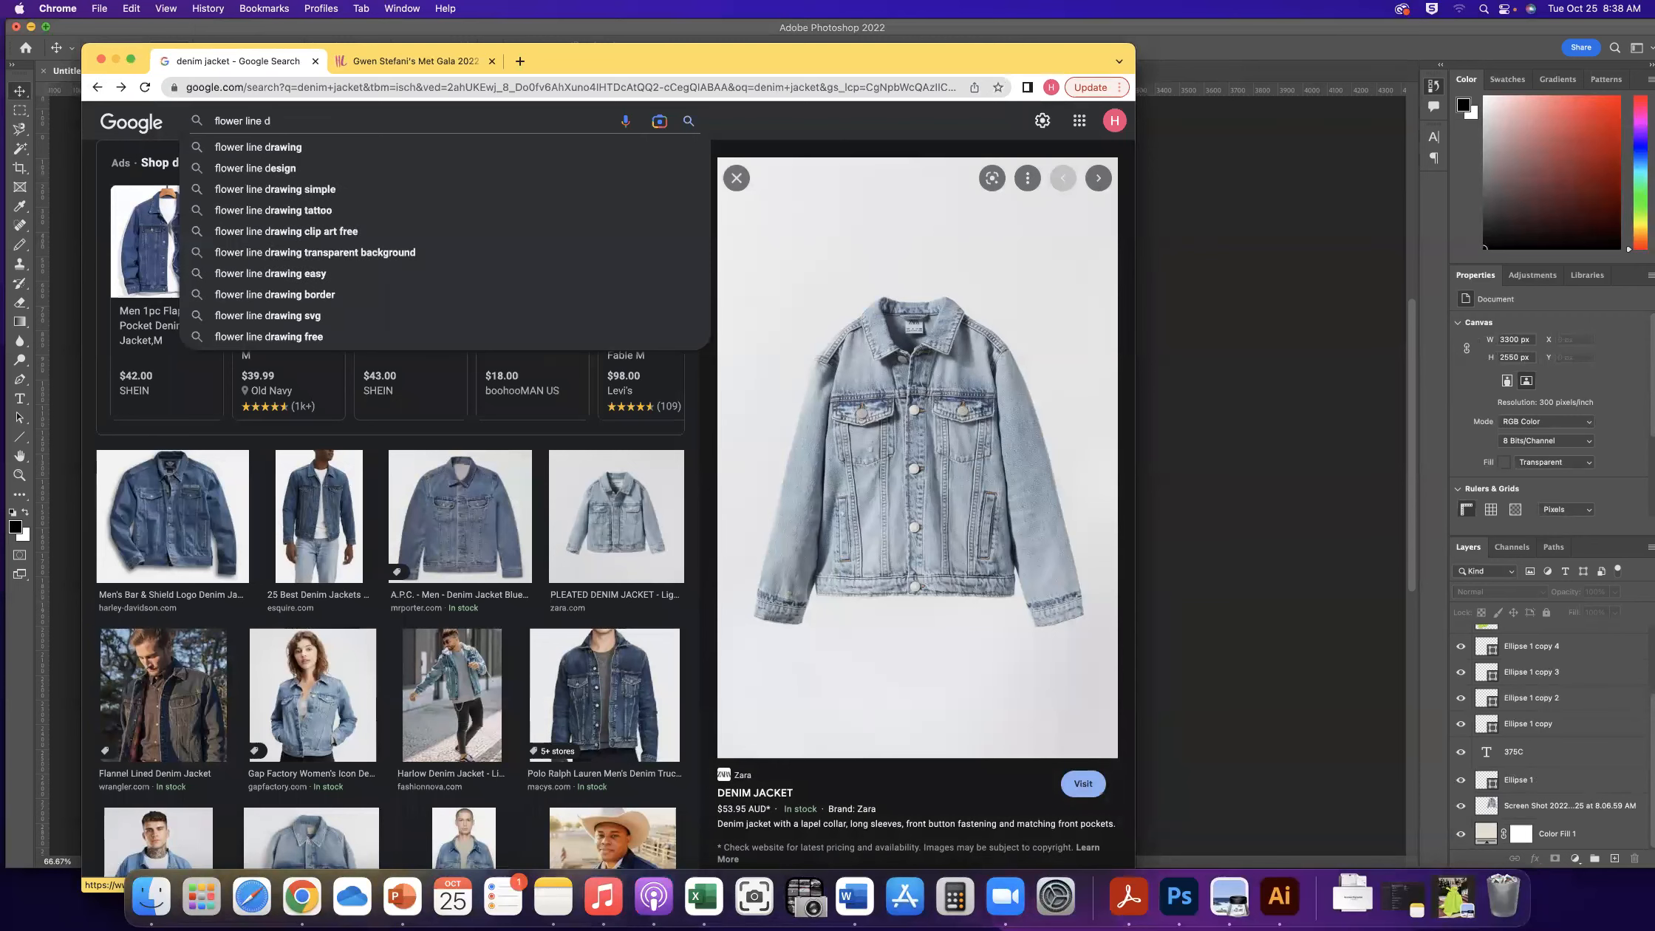
text(rawing)
key(Return)
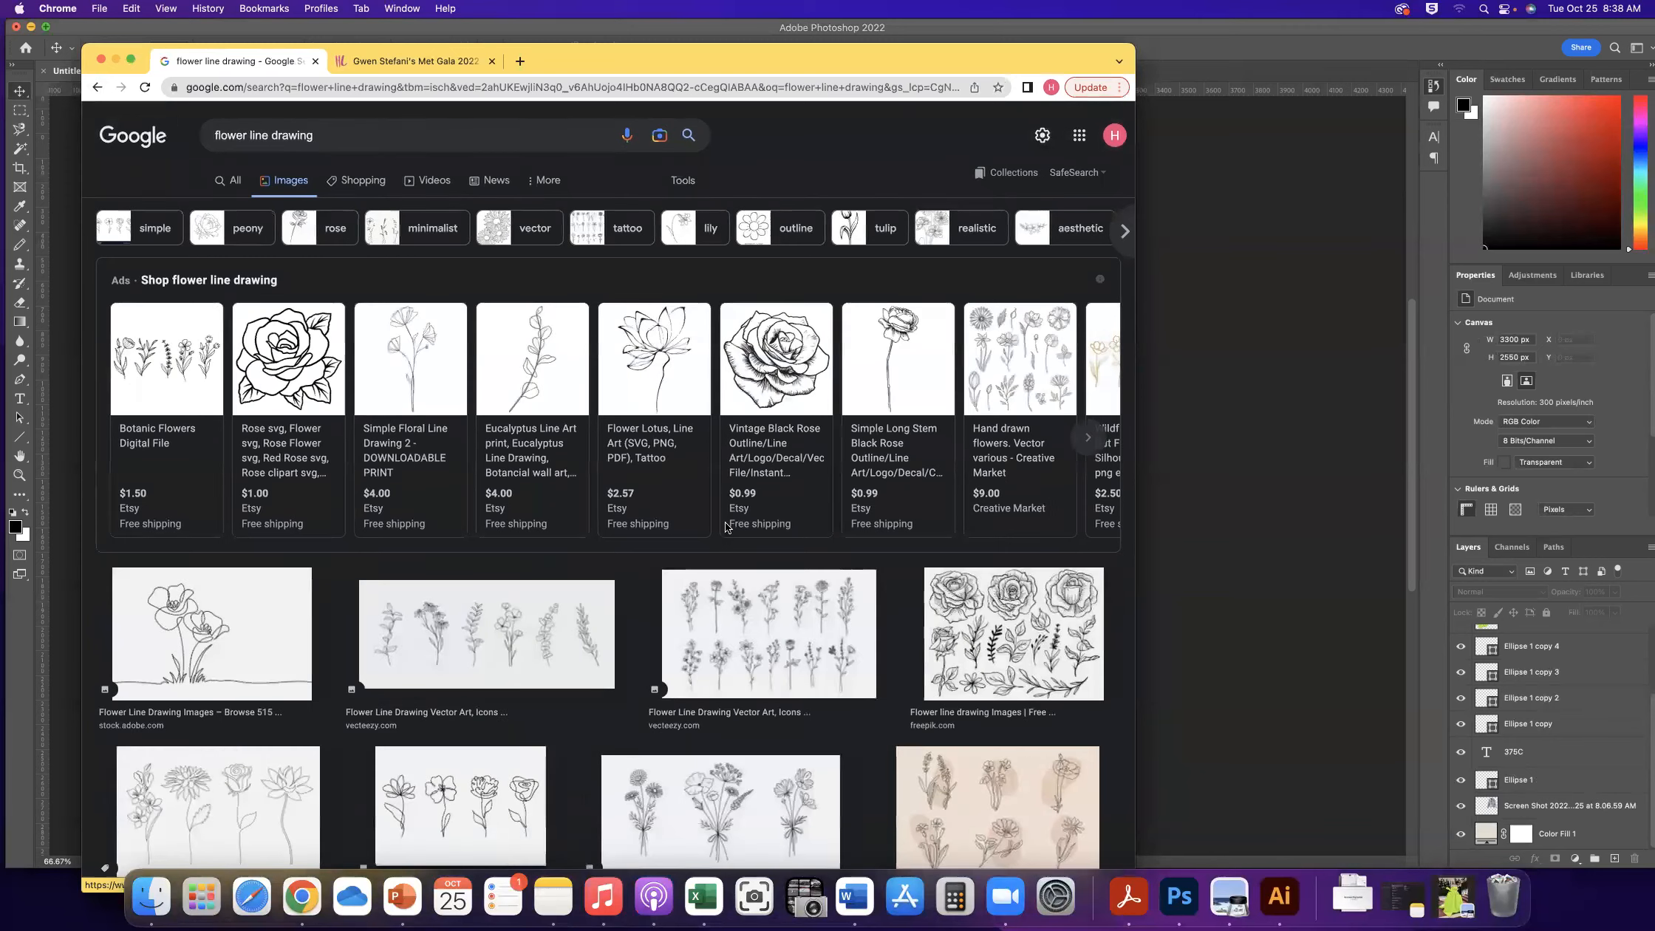
Look through the flower line drawing image results for a simple, single-stem flower suited to the mood board
scroll(728, 528, down, 5)
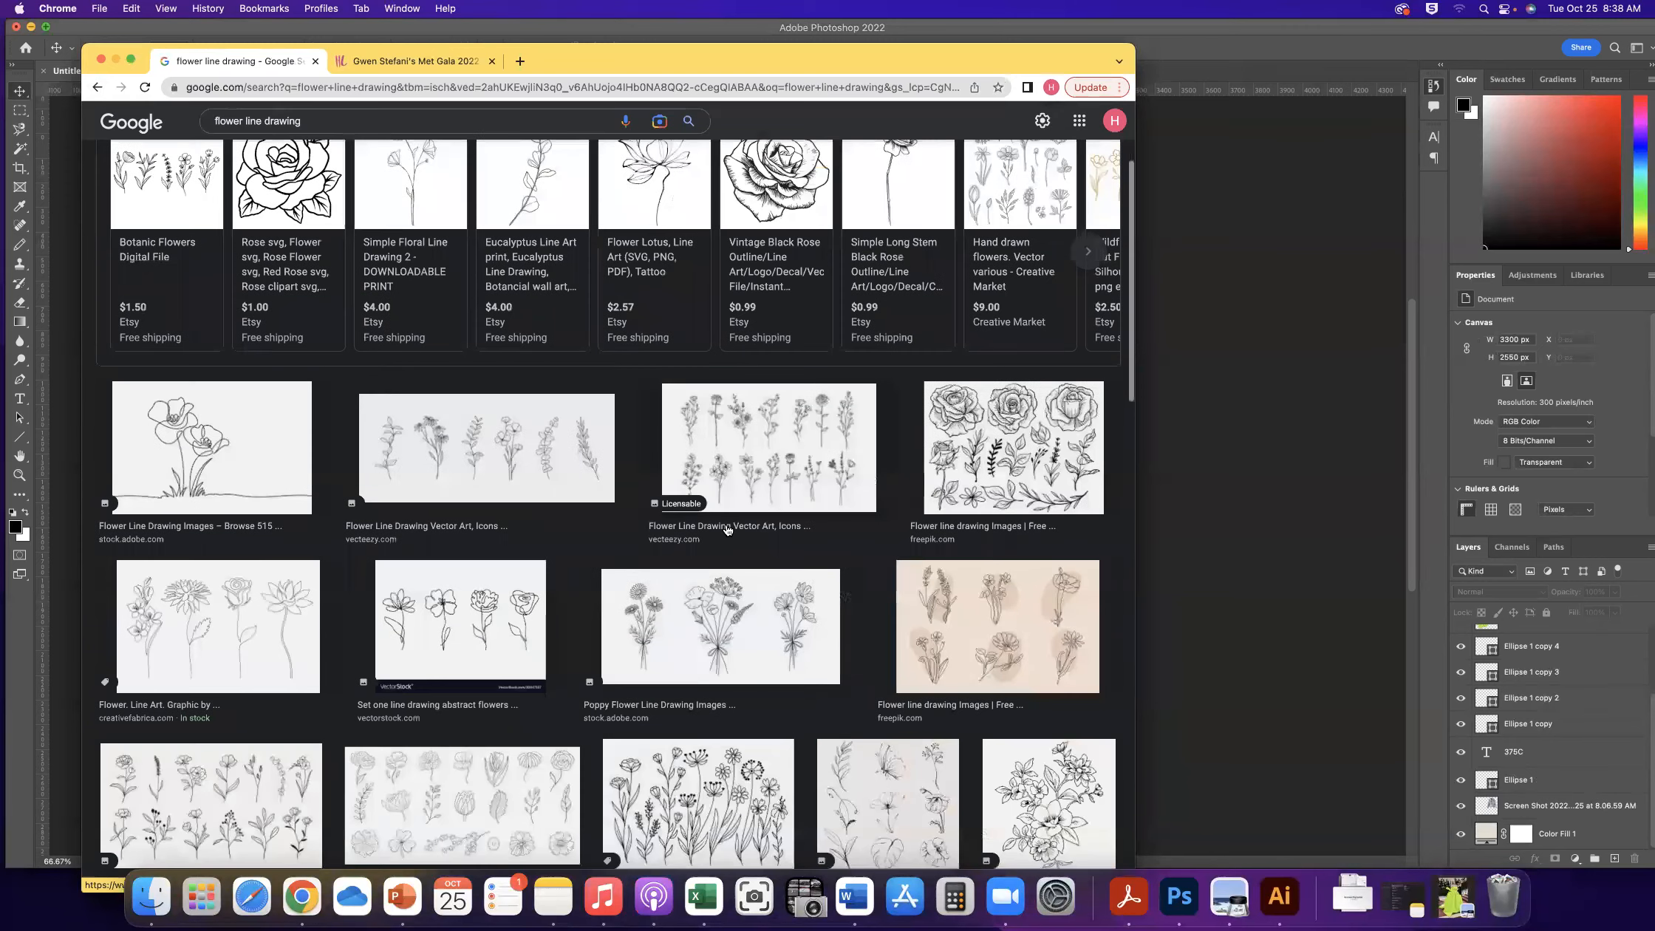
scroll(727, 528, down, 10)
scroll(728, 529, down, 7)
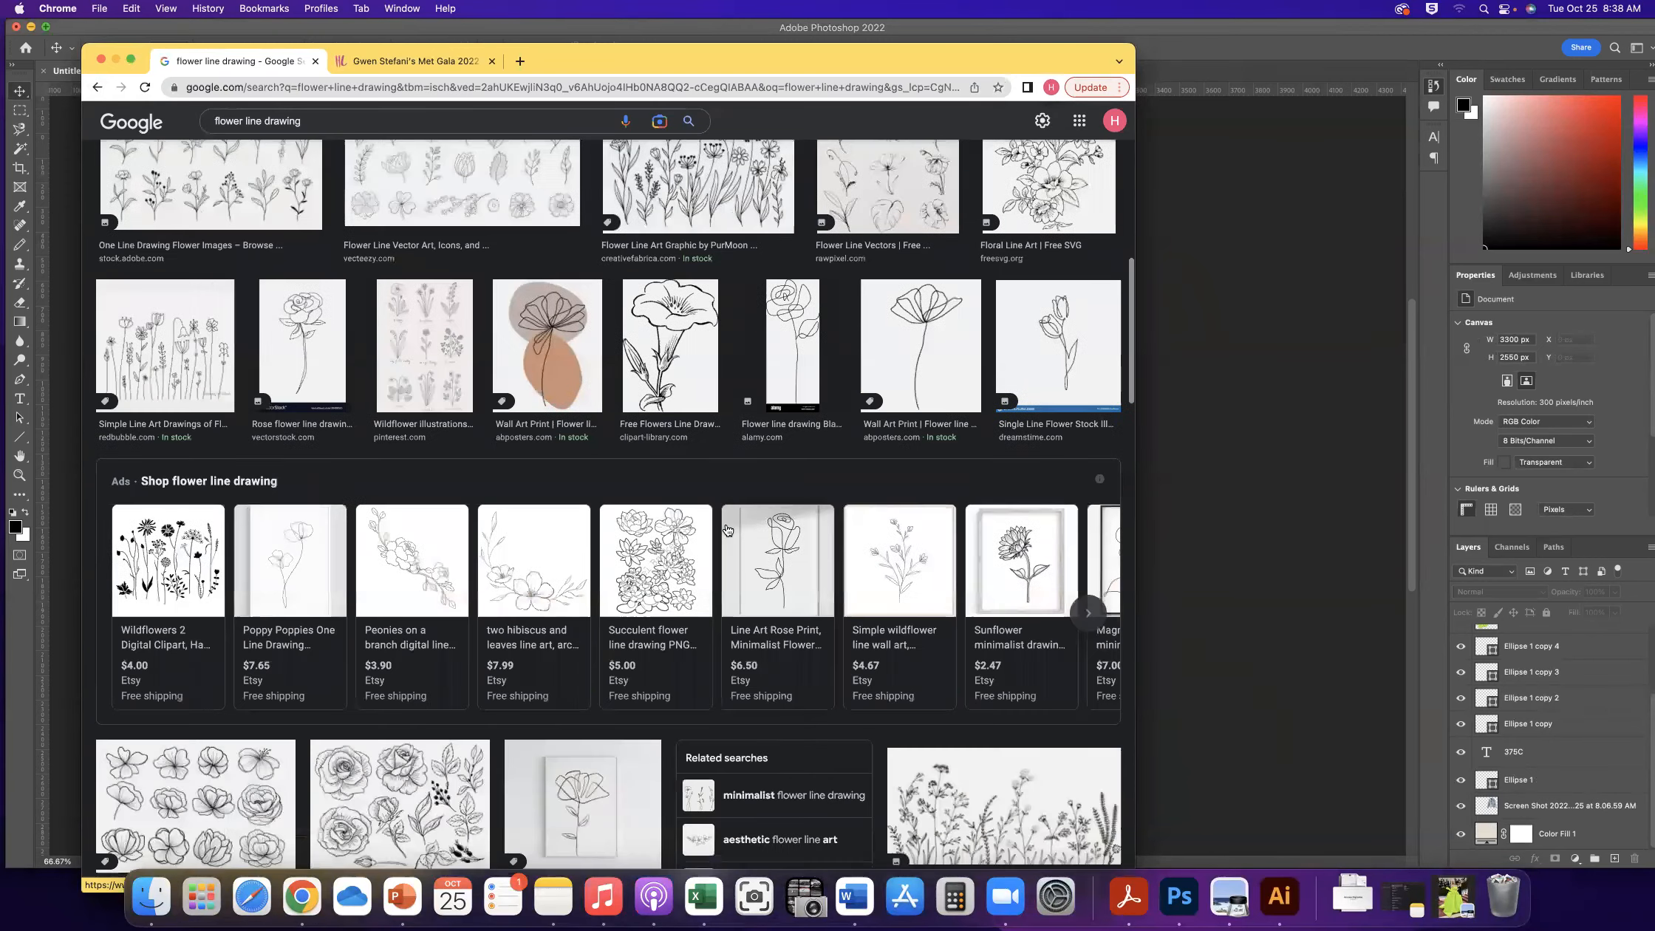
scroll(726, 528, down, 8)
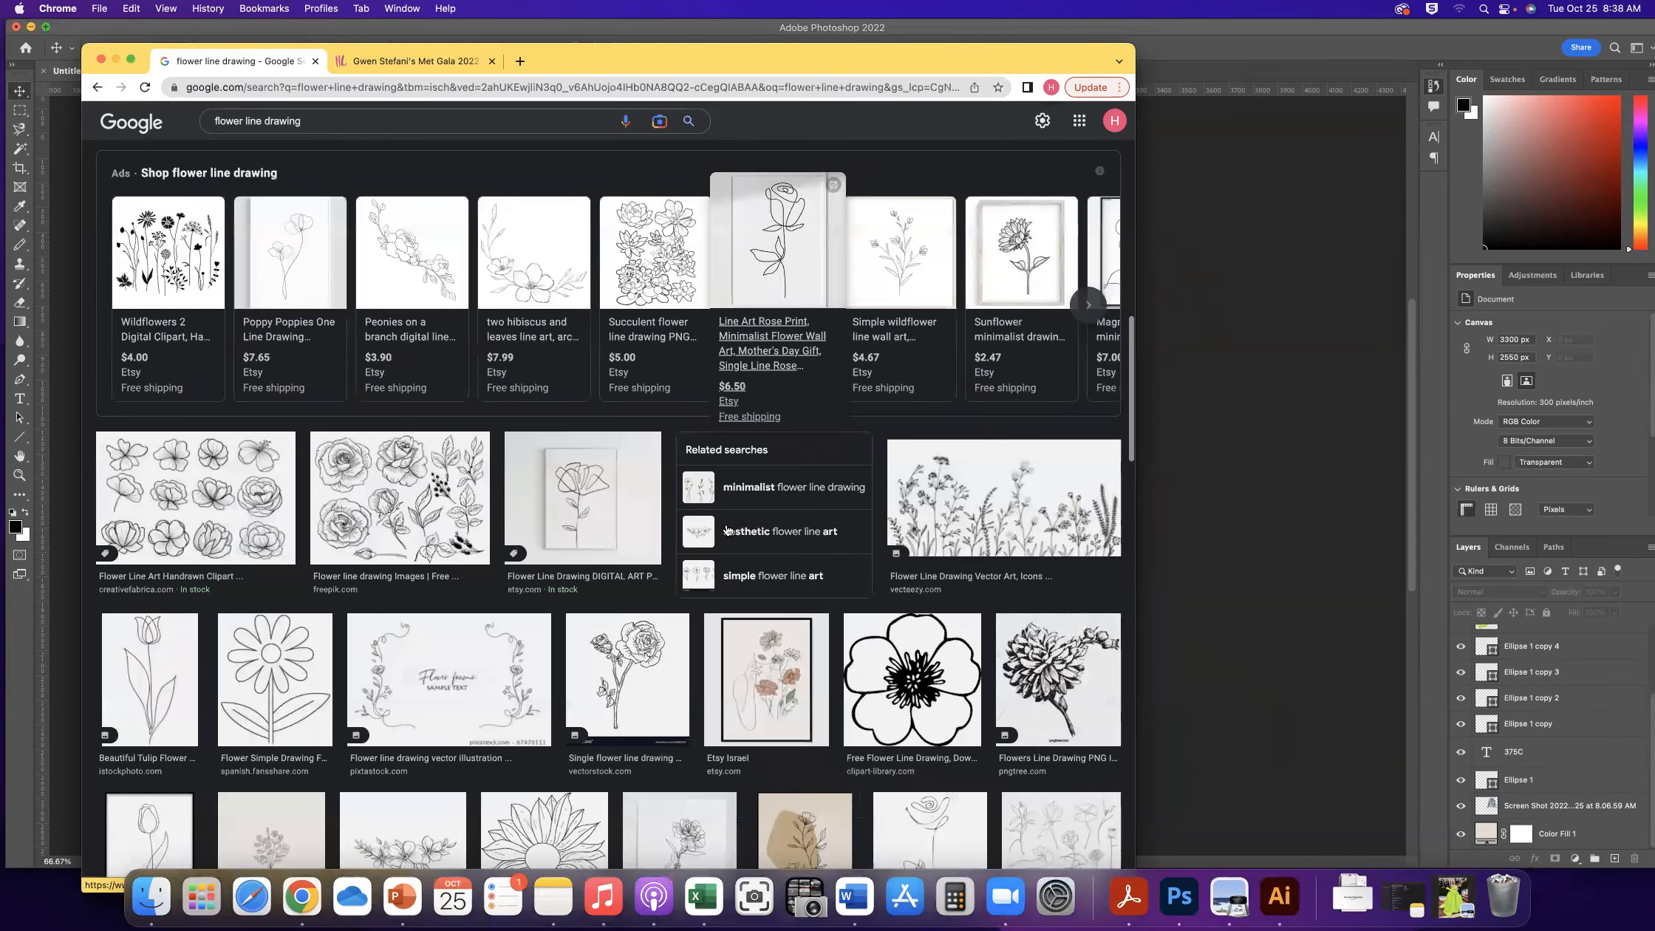
scroll(726, 529, down, 15)
scroll(727, 528, down, 8)
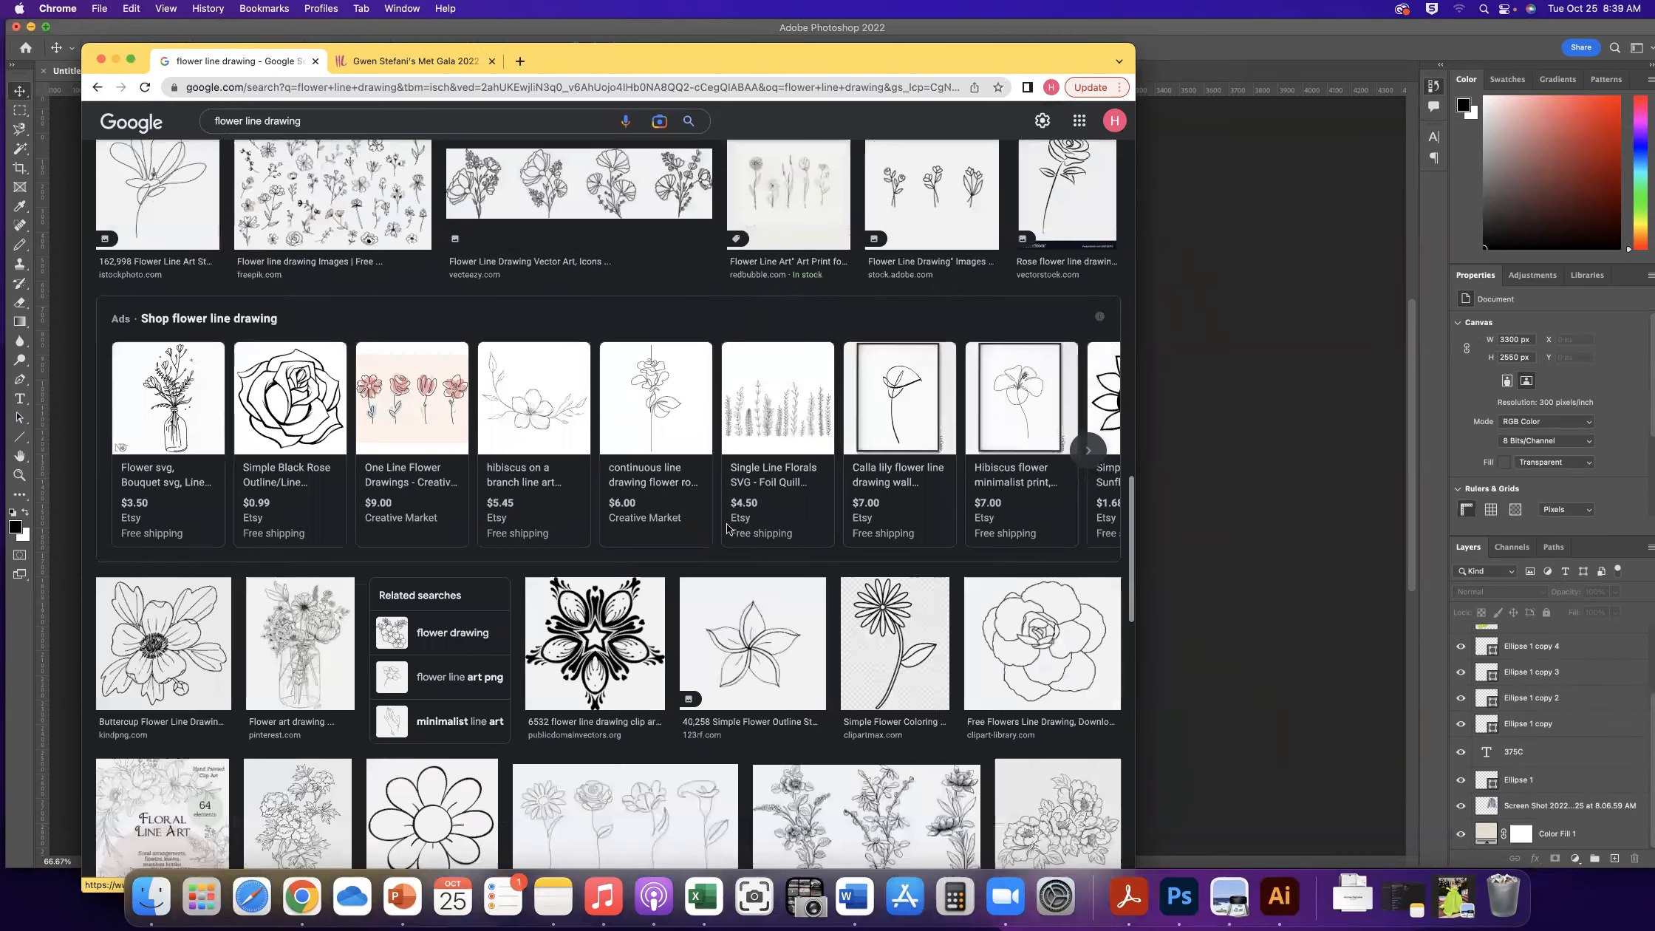
scroll(727, 523, down, 11)
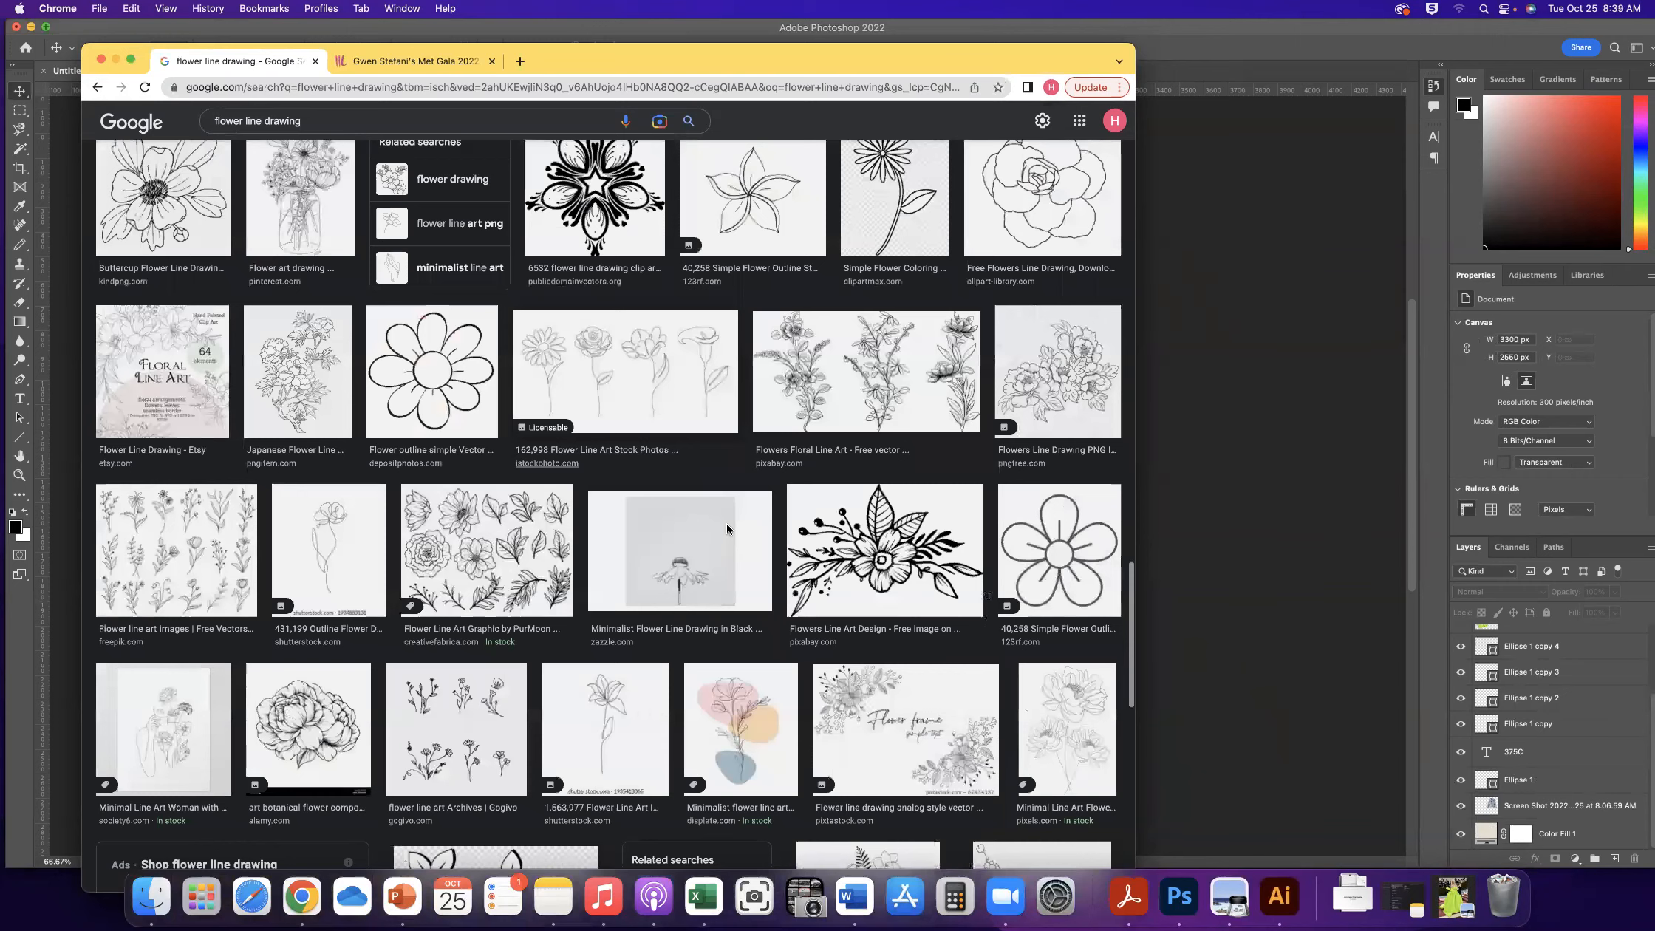
scroll(727, 523, down, 10)
scroll(734, 519, down, 20)
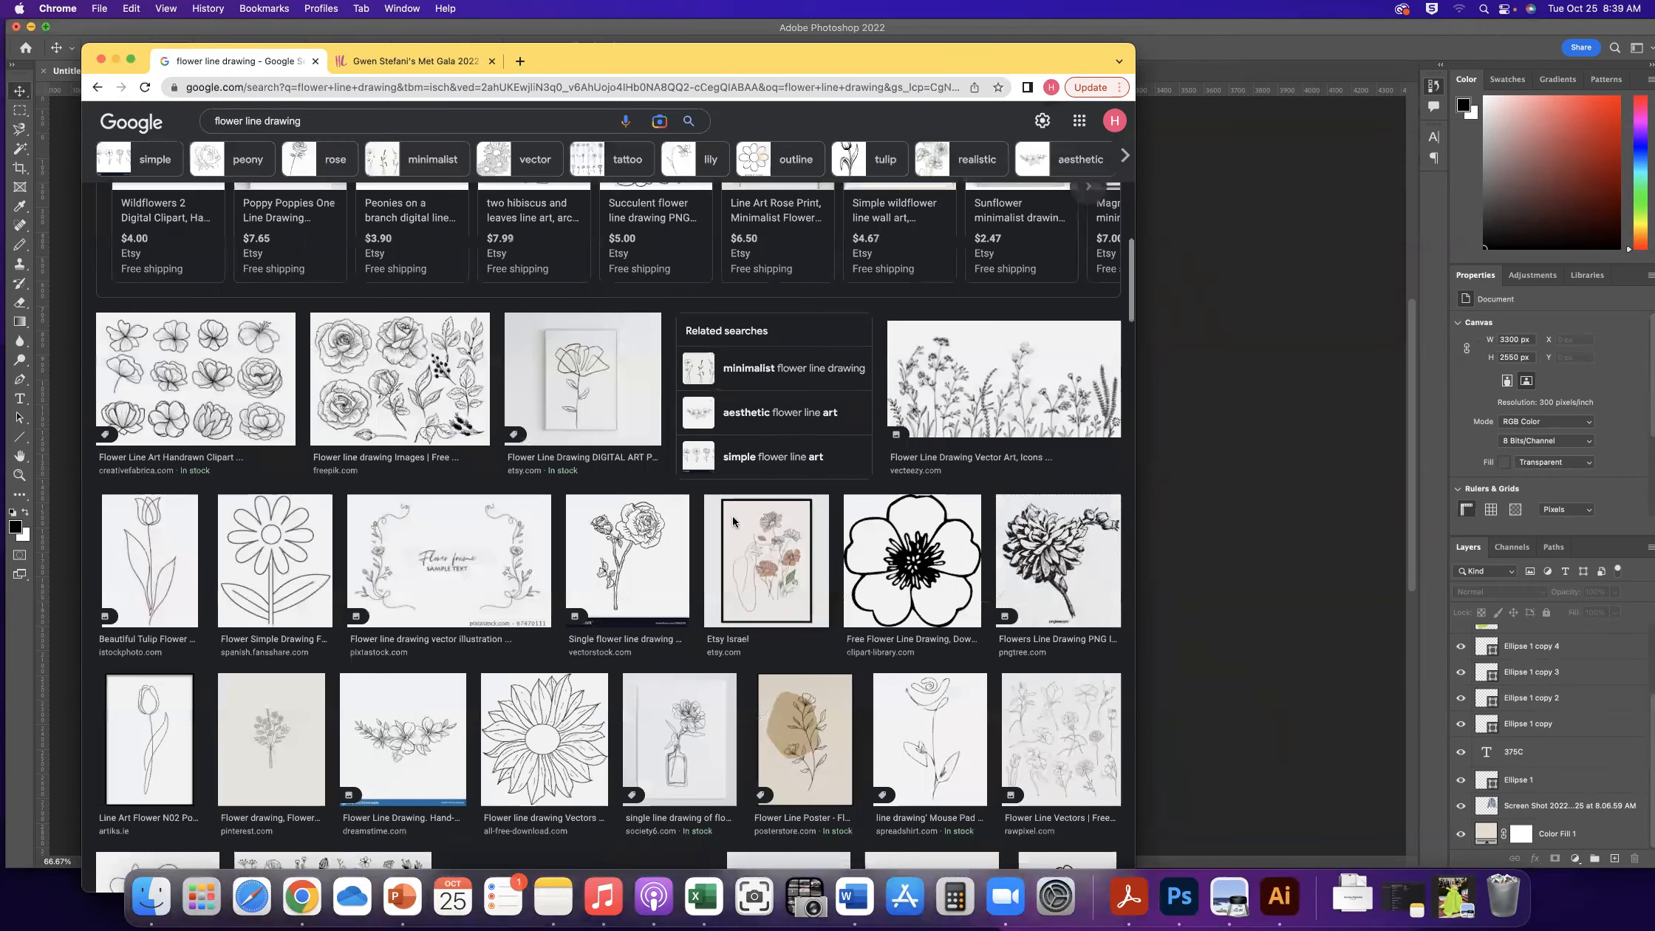
scroll(733, 522, up, 10)
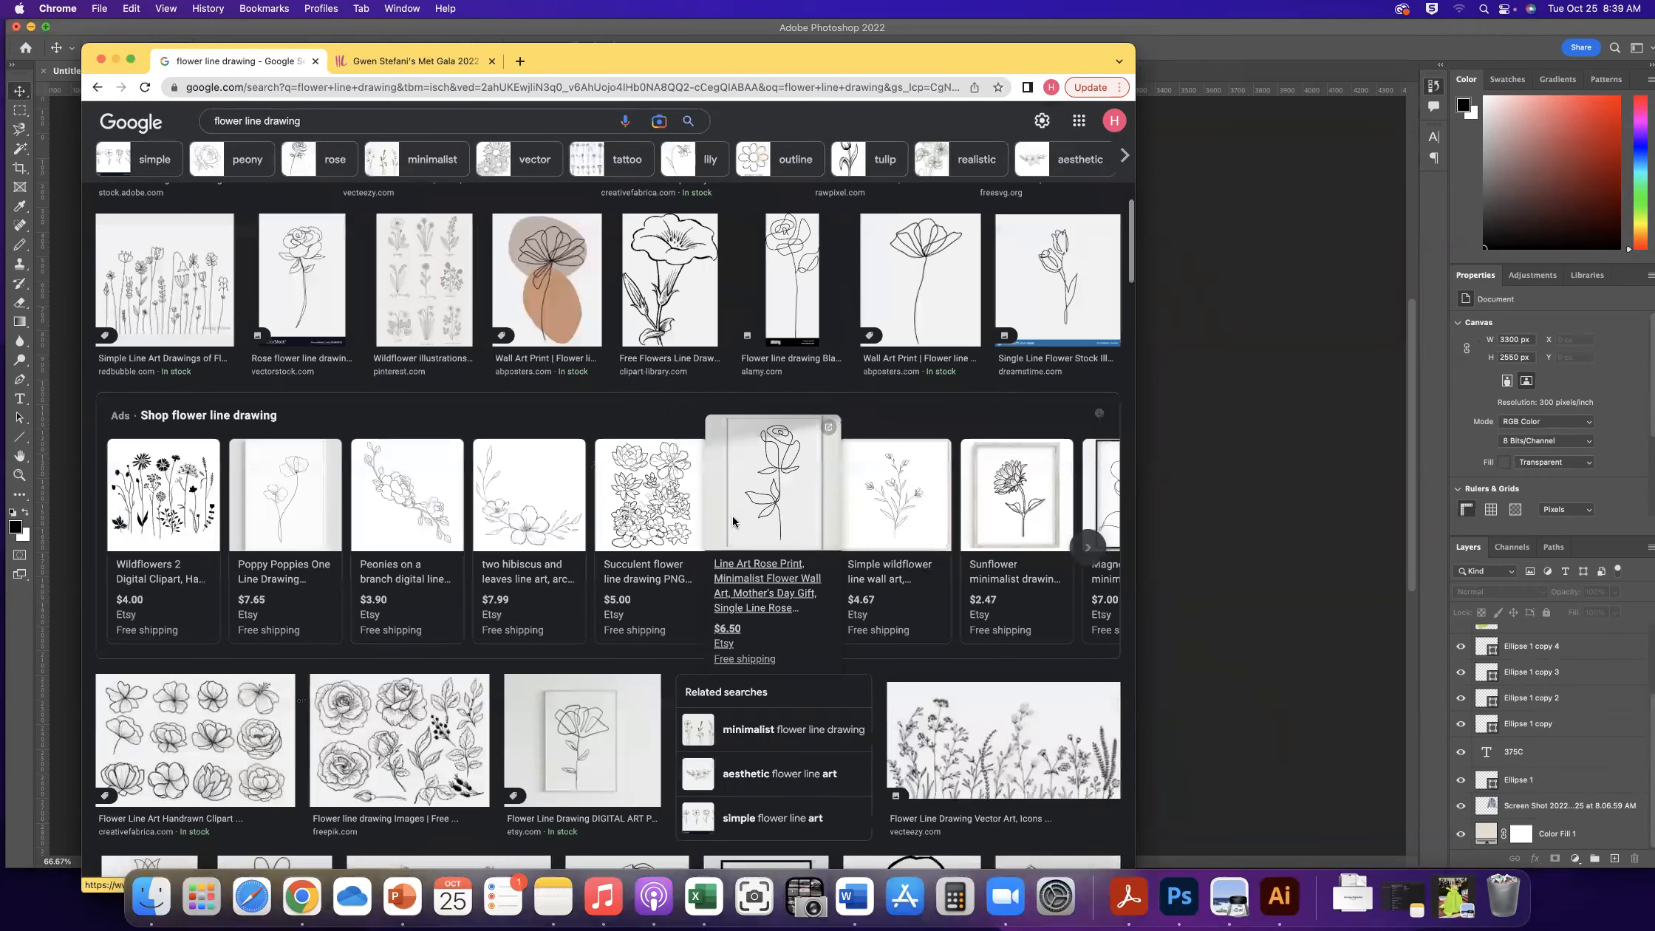
scroll(733, 521, up, 7)
scroll(734, 522, up, 2)
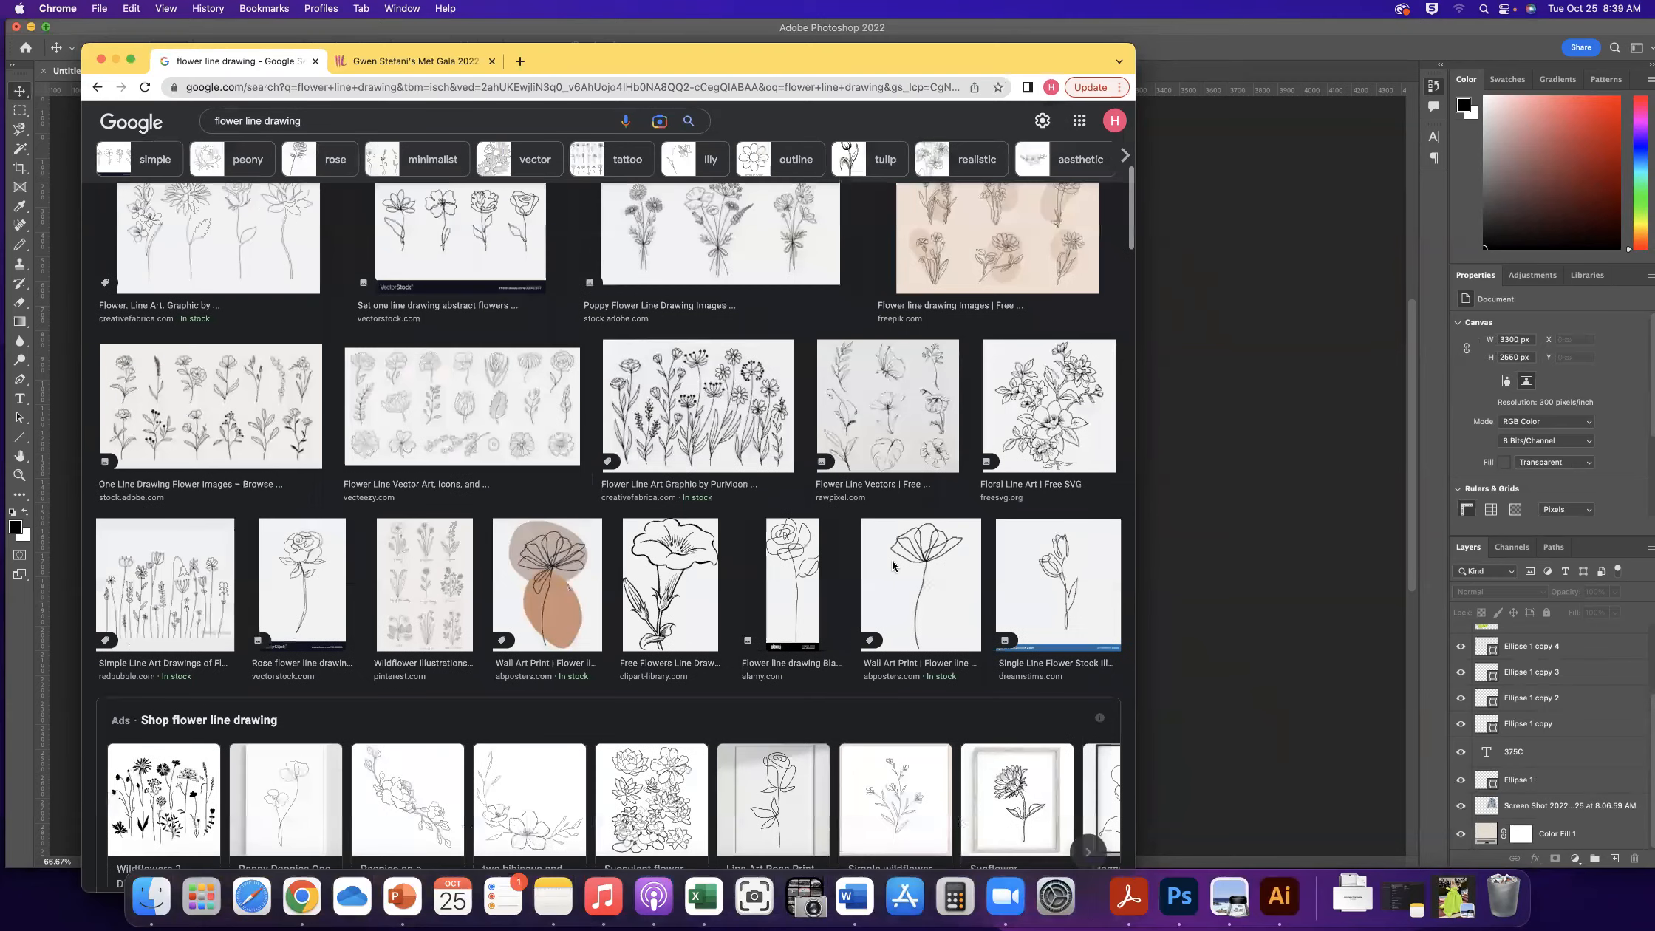
Open the single-stem flower from the abposters.com wall art result and capture a screenshot cropped around the drawing
click(934, 563)
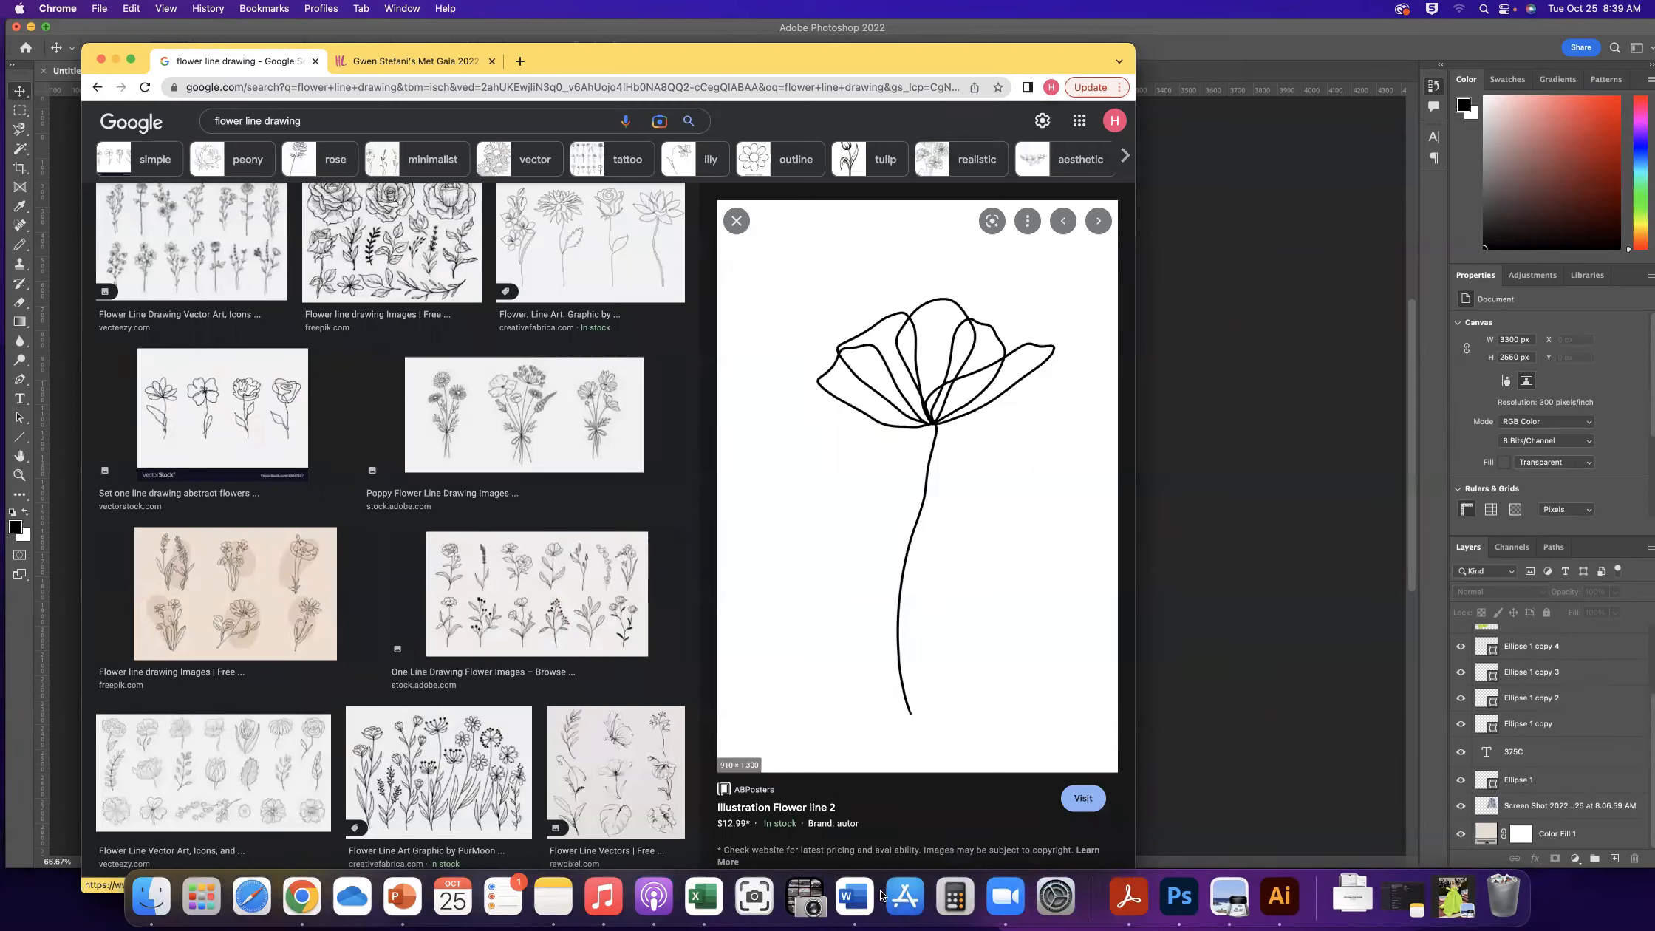
click(759, 896)
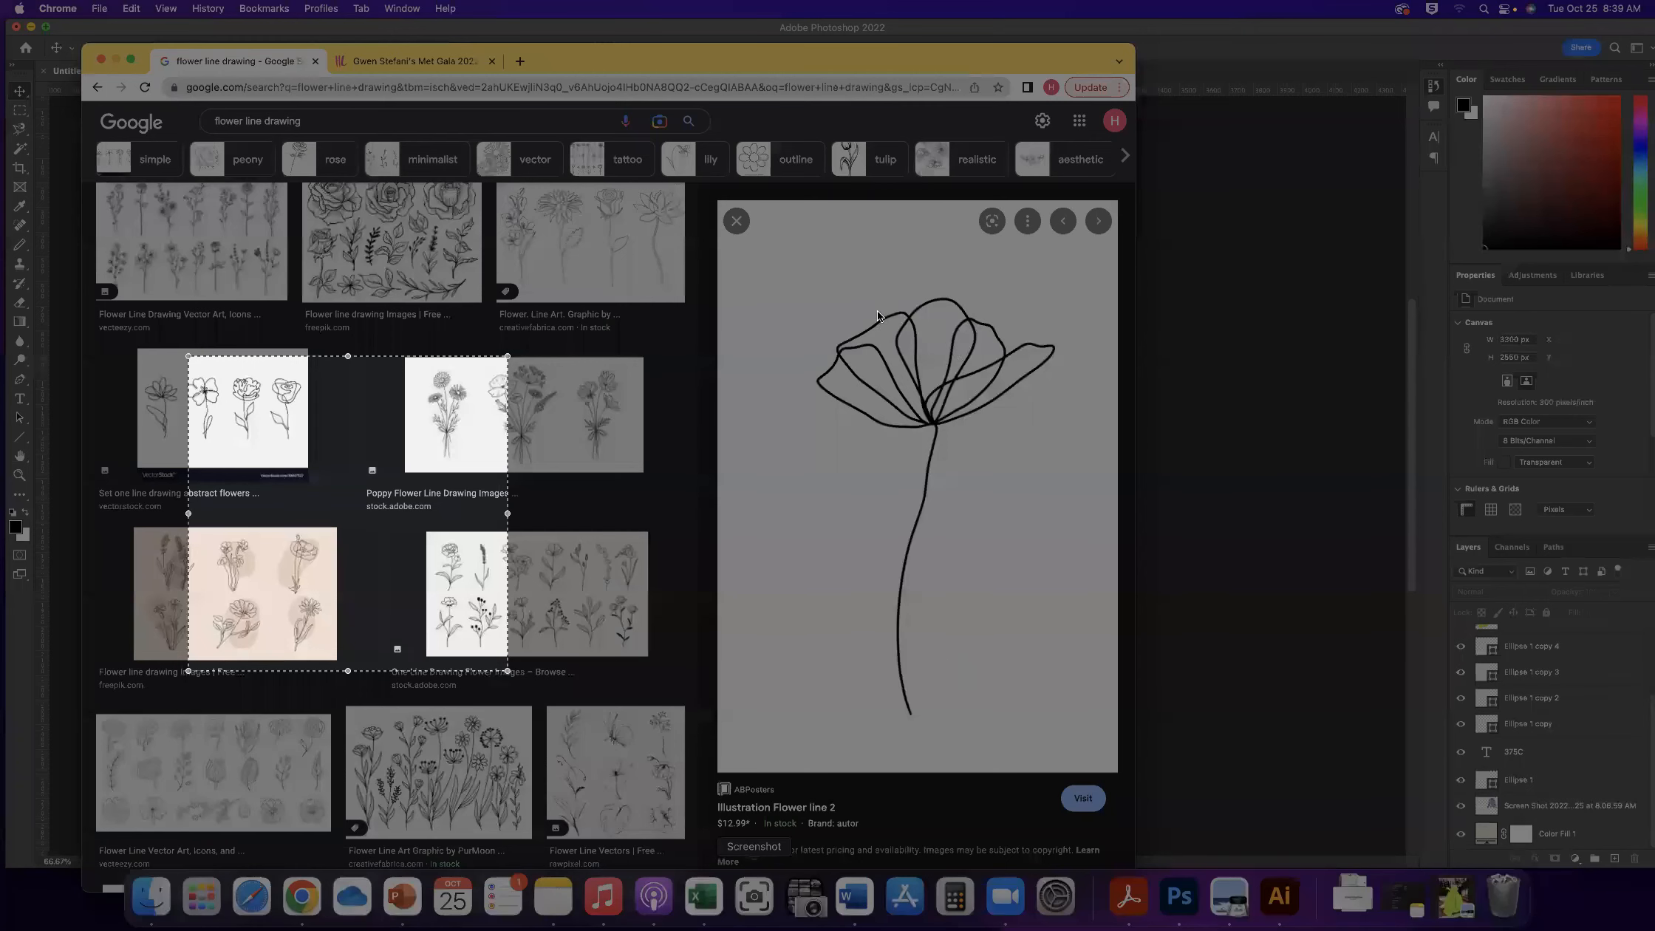
drag(439, 493, 1004, 418)
drag(935, 599, 936, 730)
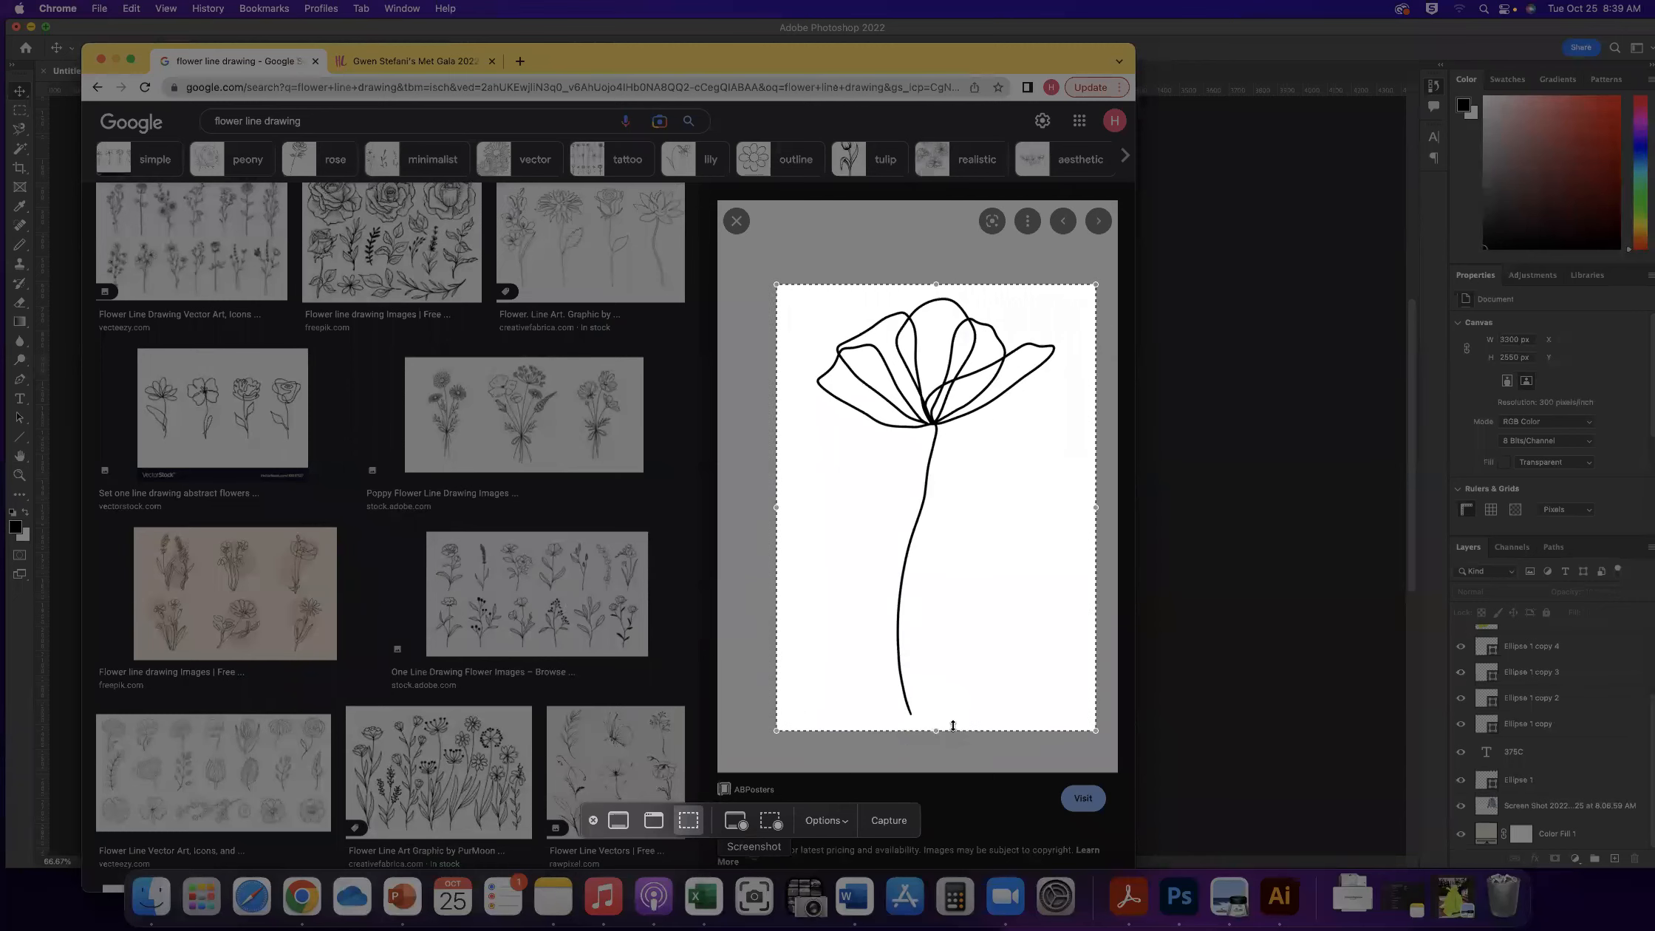
click(888, 821)
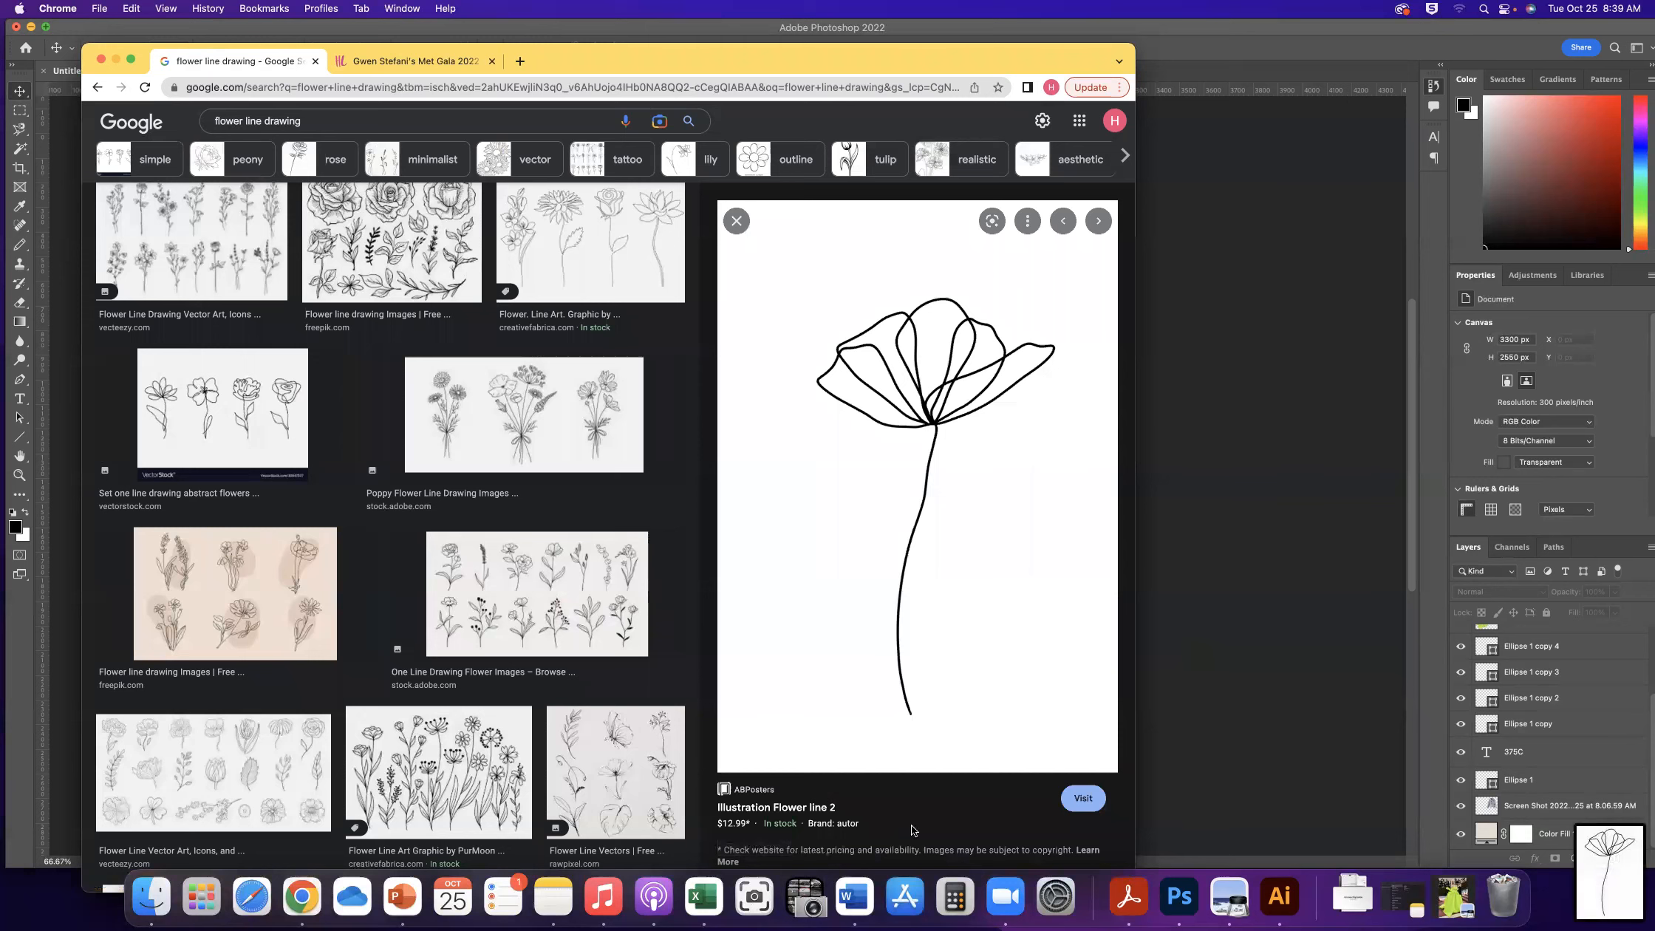
Switch to Photoshop and place the recent "Screen Shot 2022-10-25 at 8.39.23 AM" flower image as an embedded object at full size
click(488, 31)
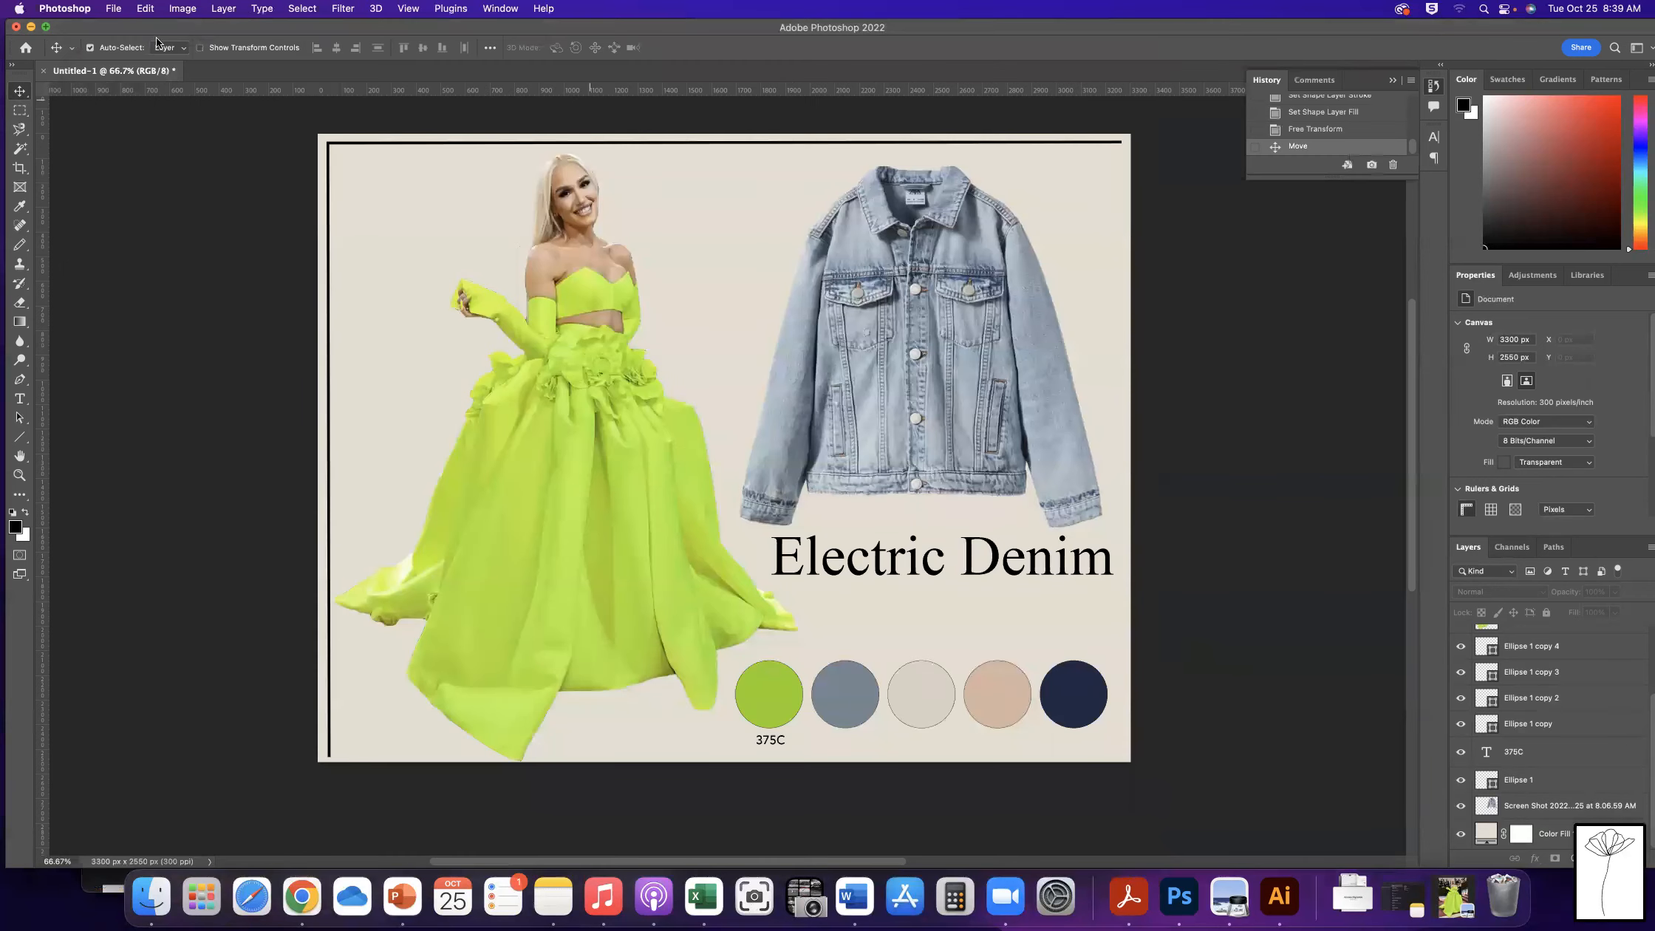
click(112, 8)
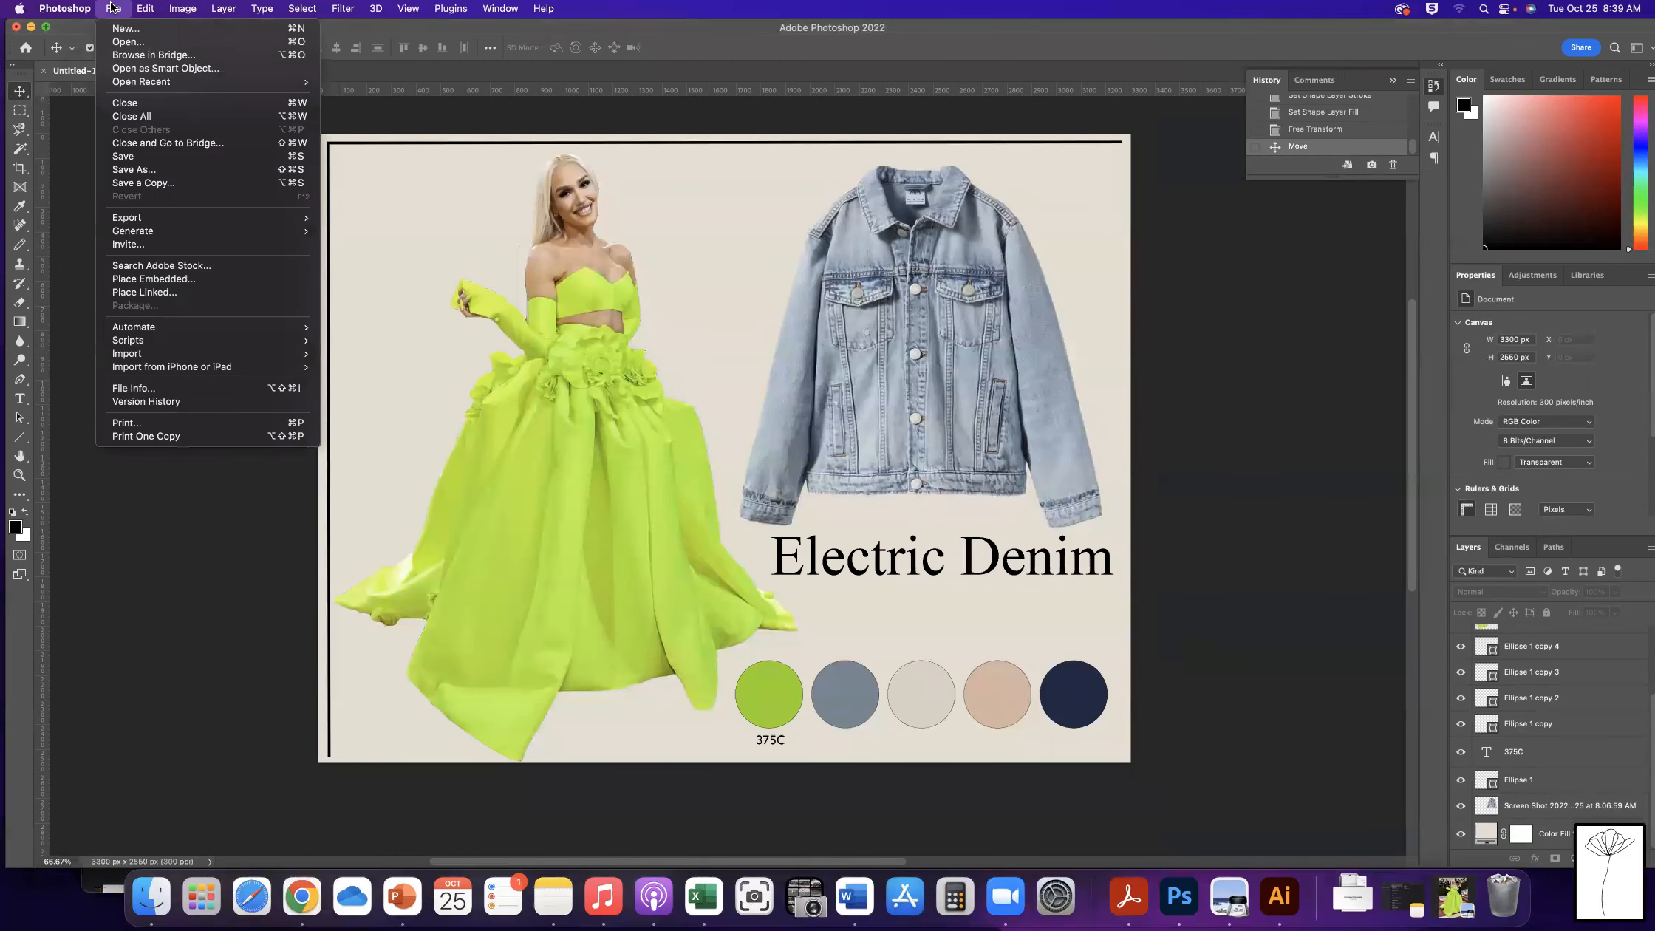
click(197, 281)
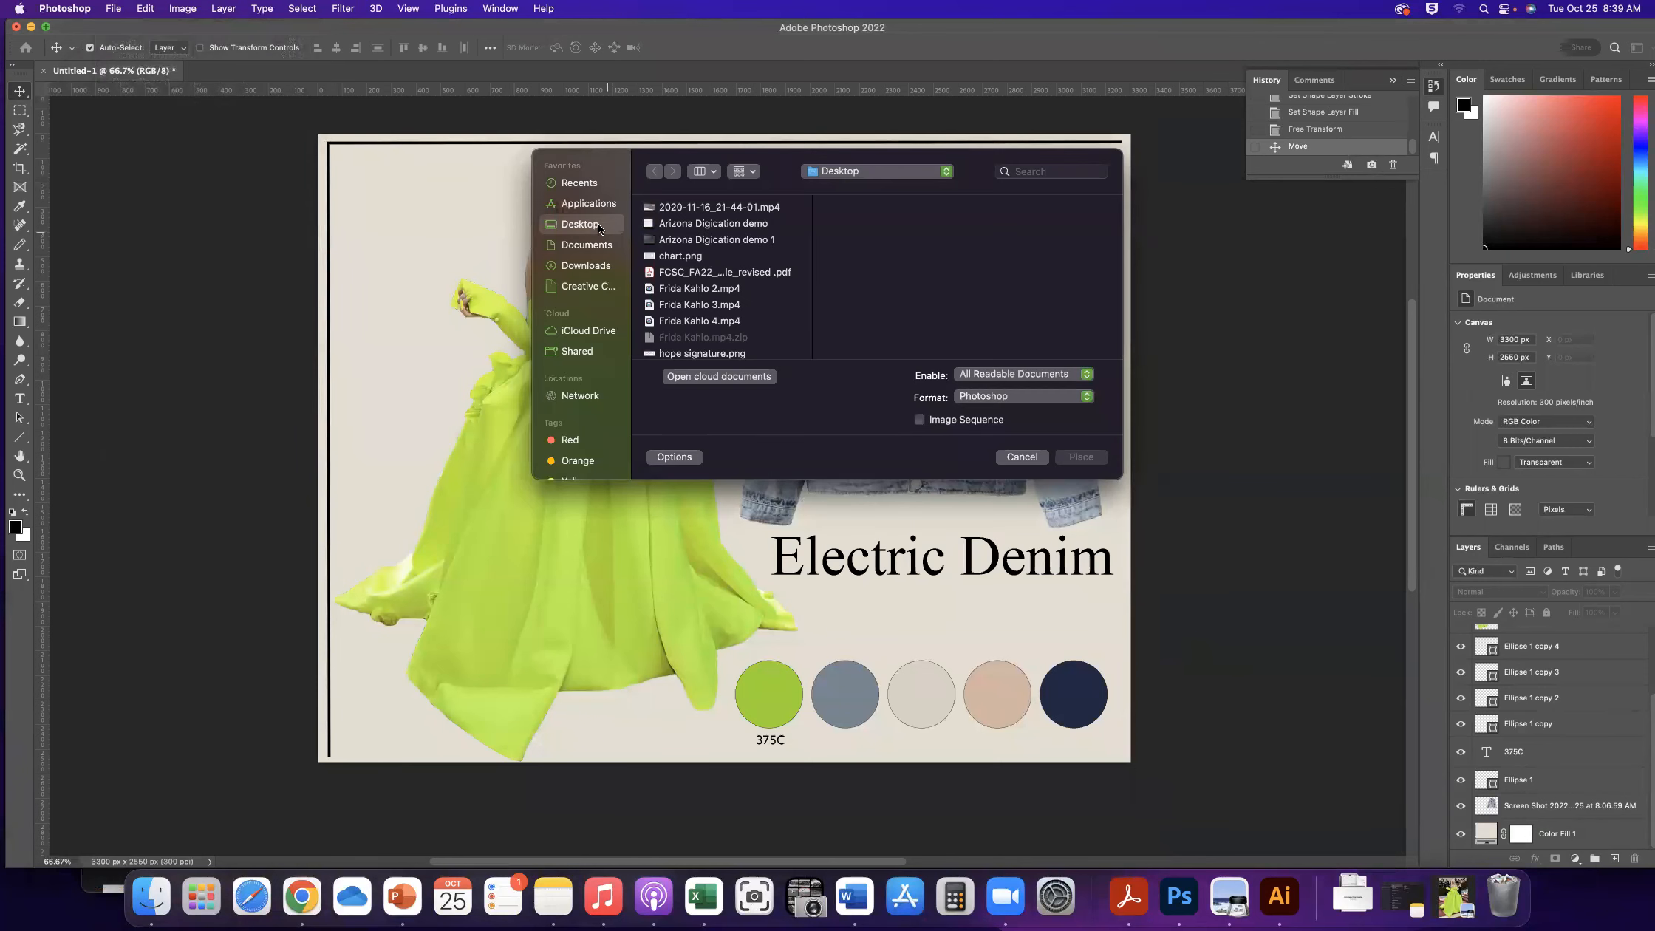
click(588, 186)
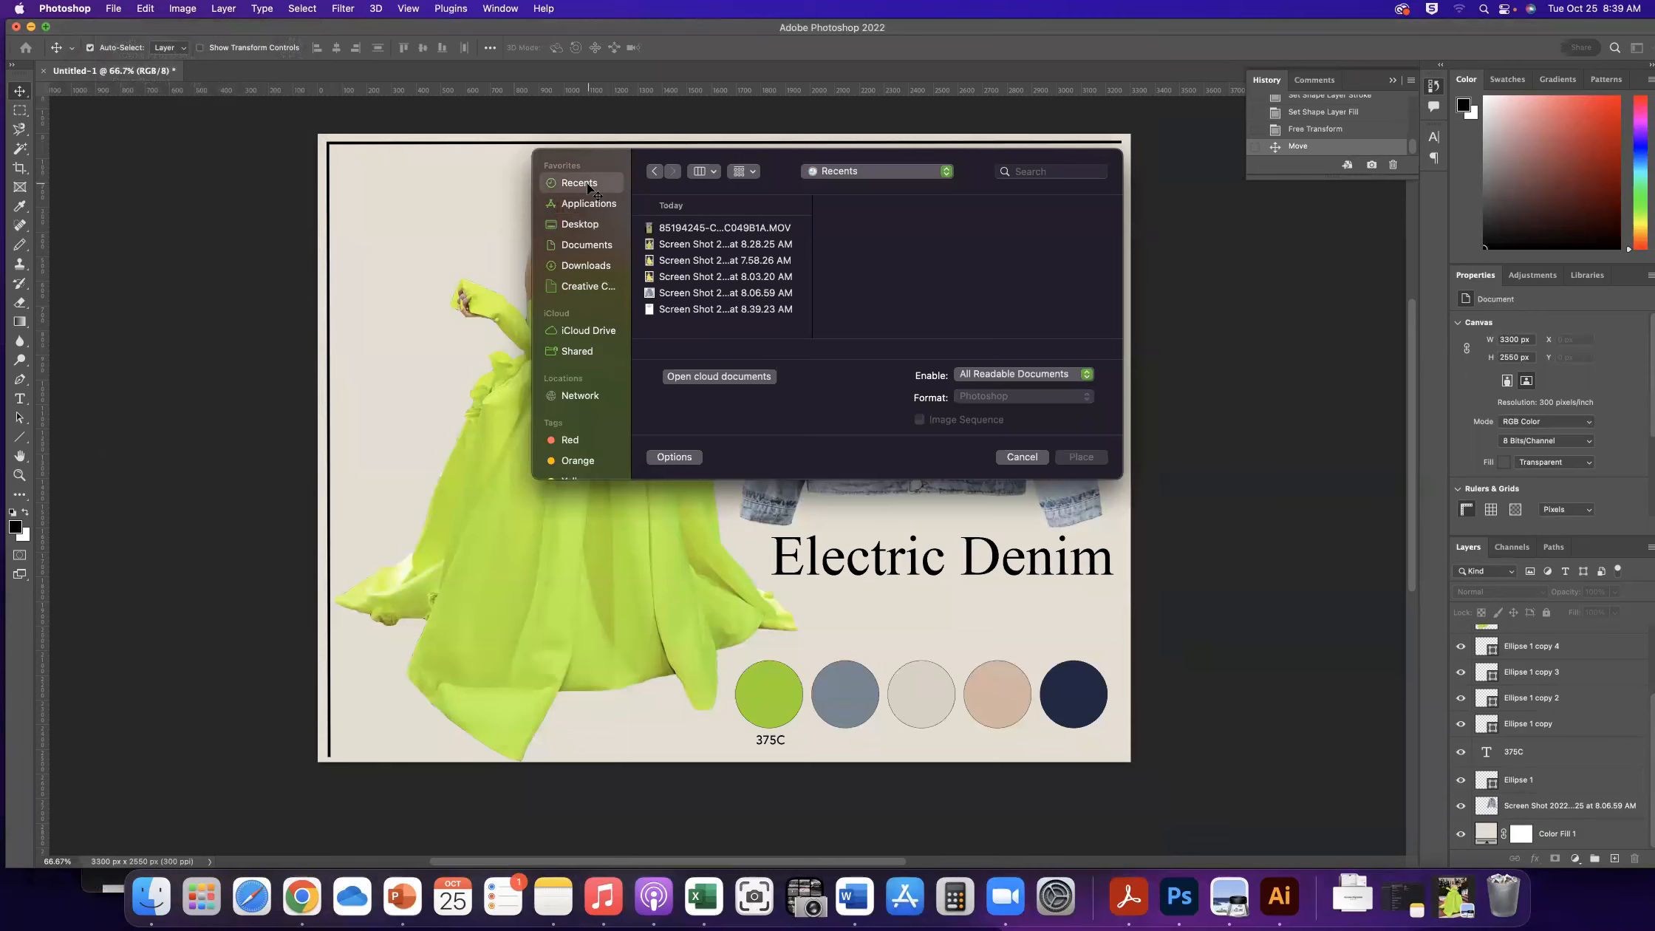
click(698, 309)
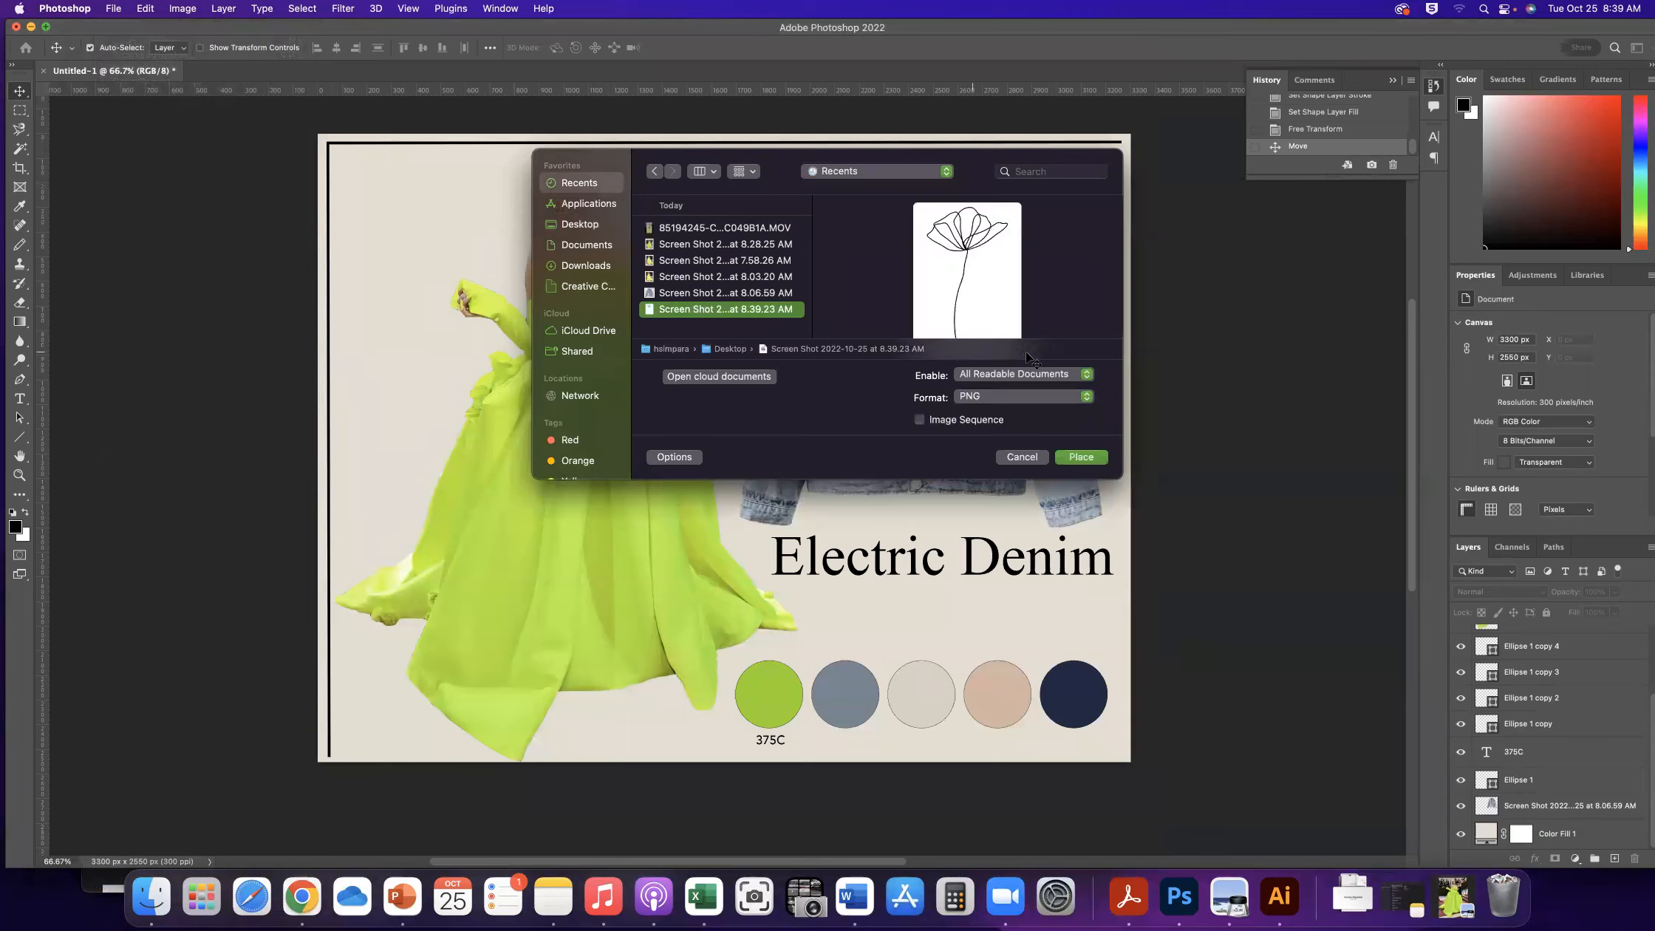
click(1081, 458)
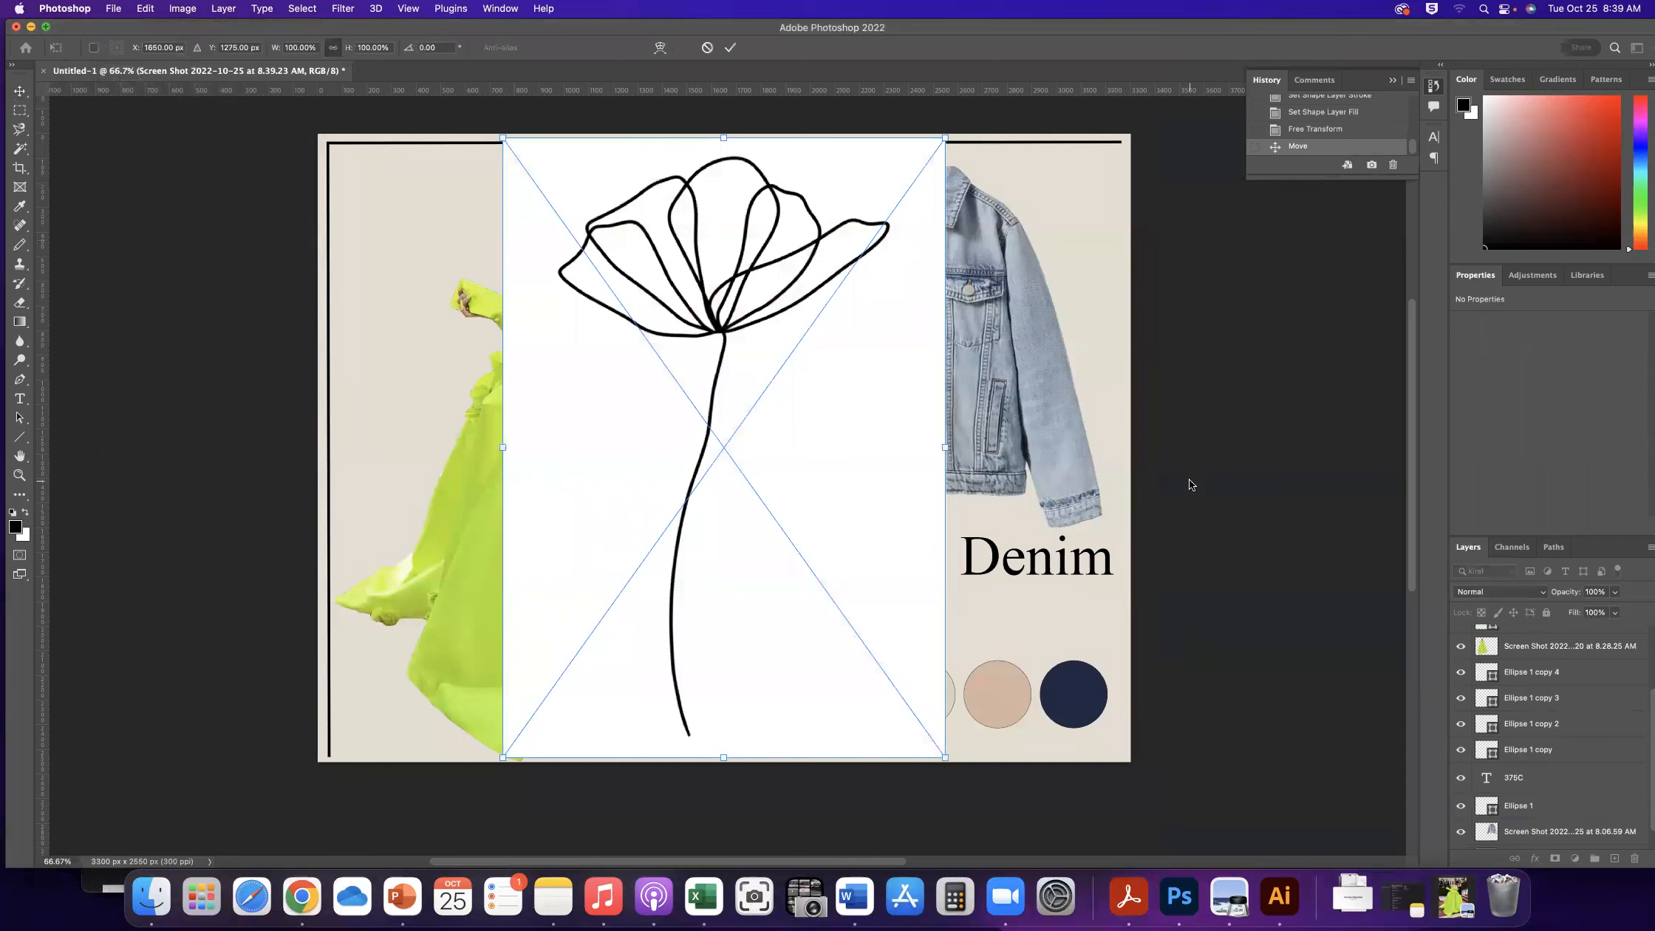
key(Return)
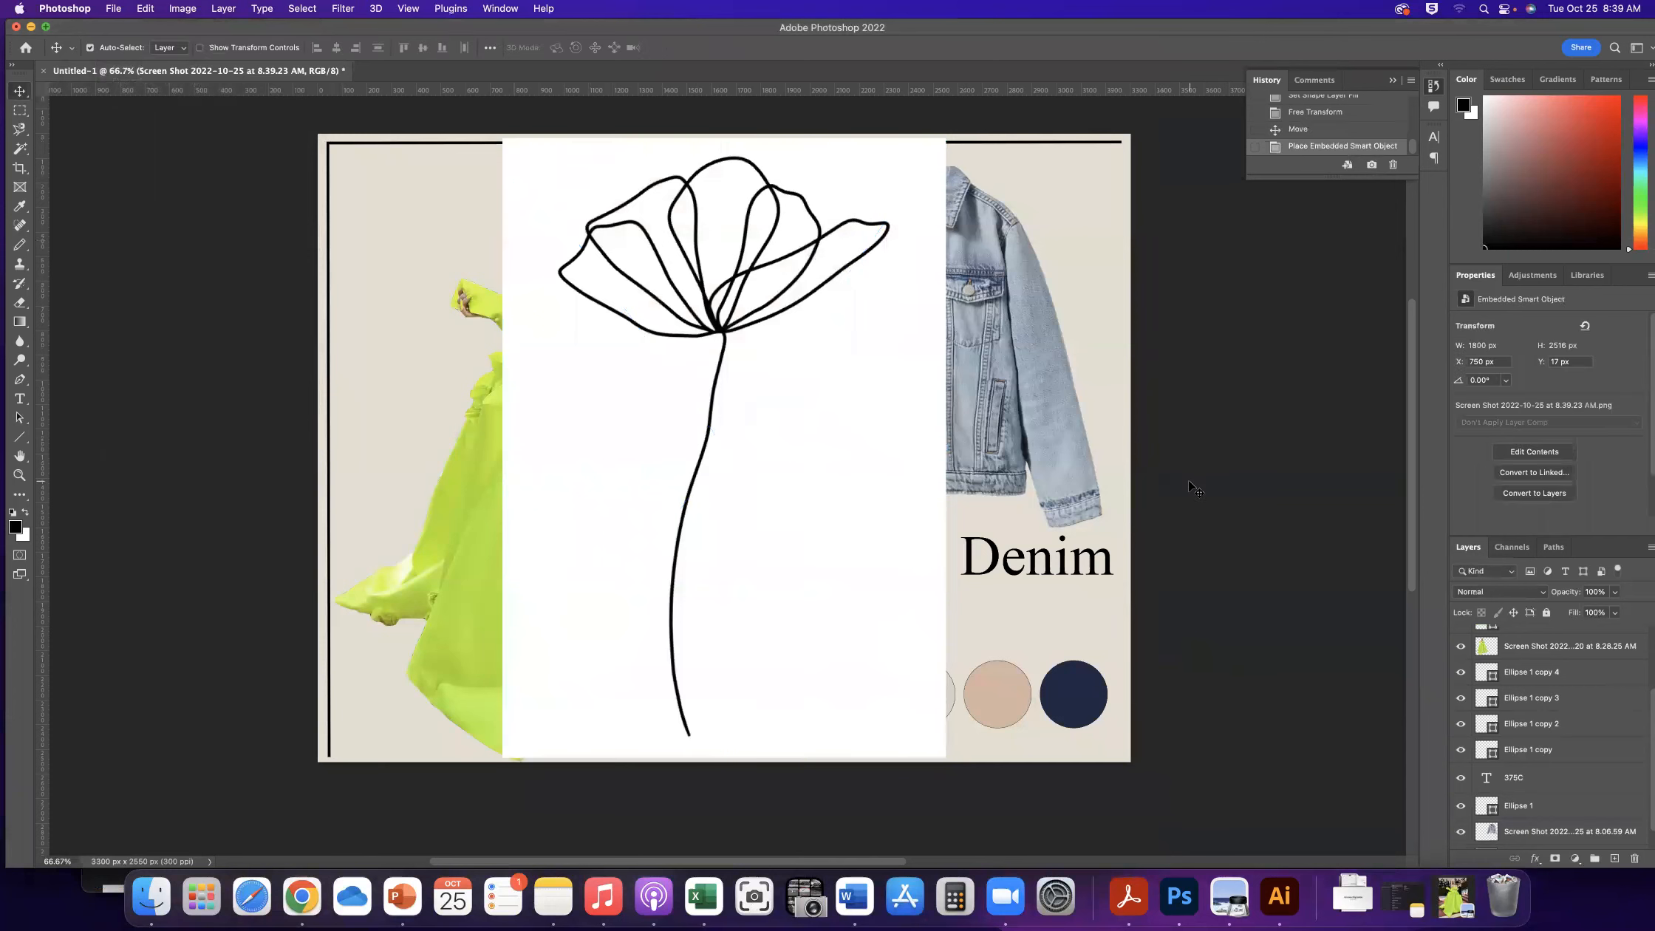
Rasterize the flower smart object and remove the white background around its outline with the Magic Wand
click(223, 9)
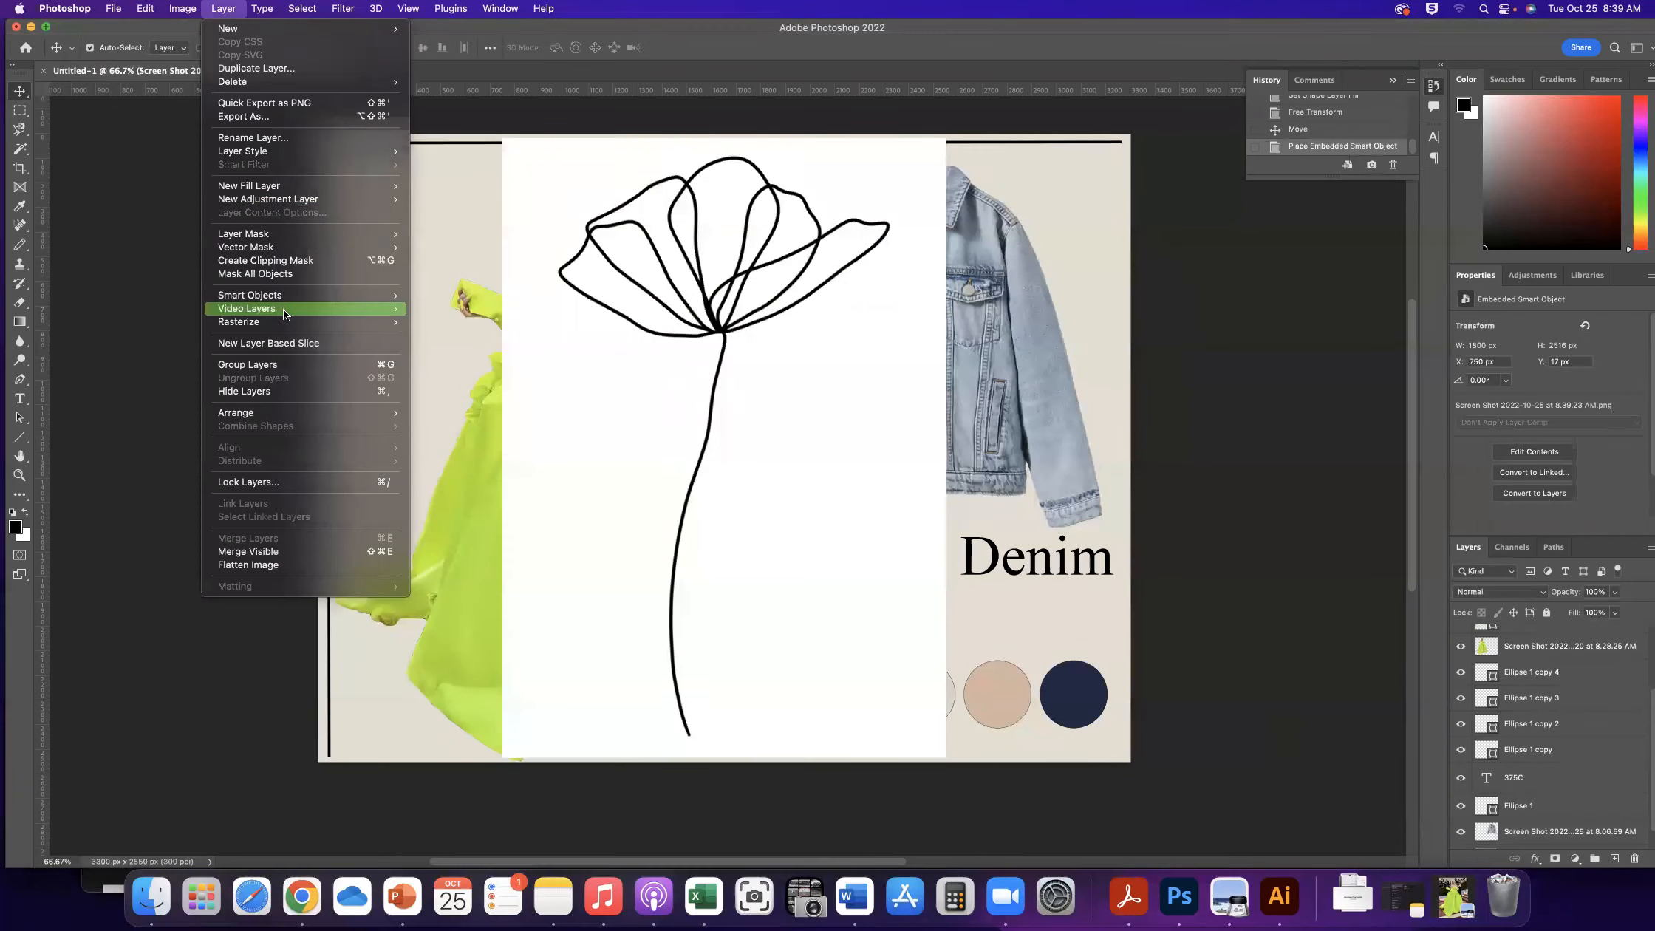
mouse_move(283, 320)
click(443, 374)
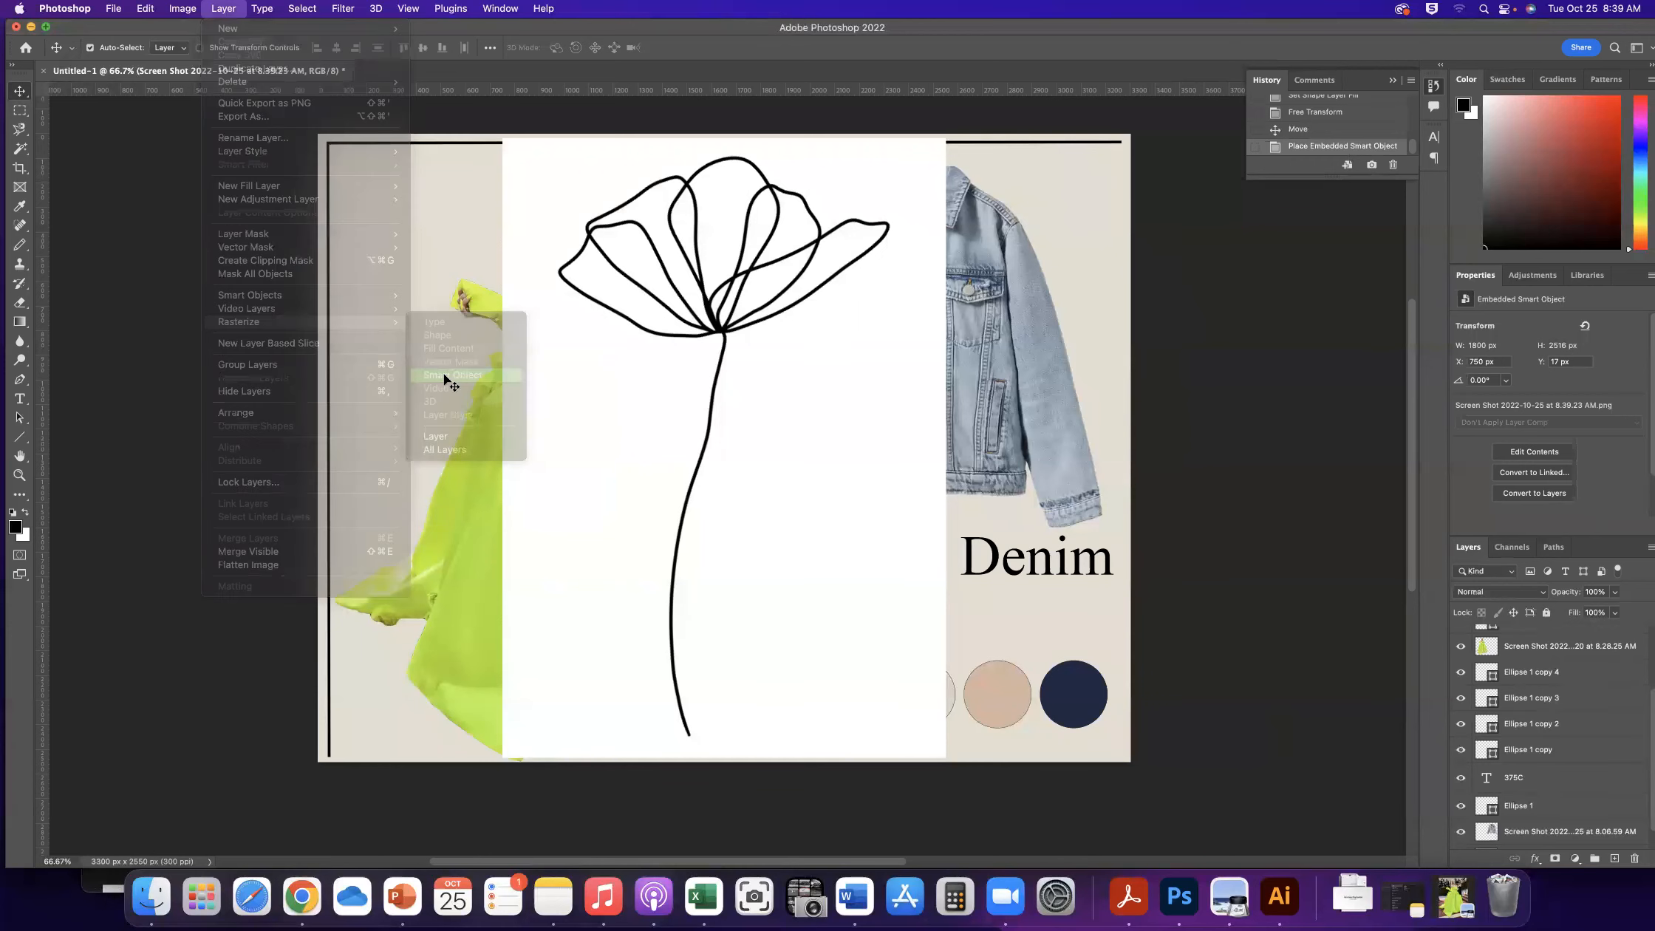
click(20, 149)
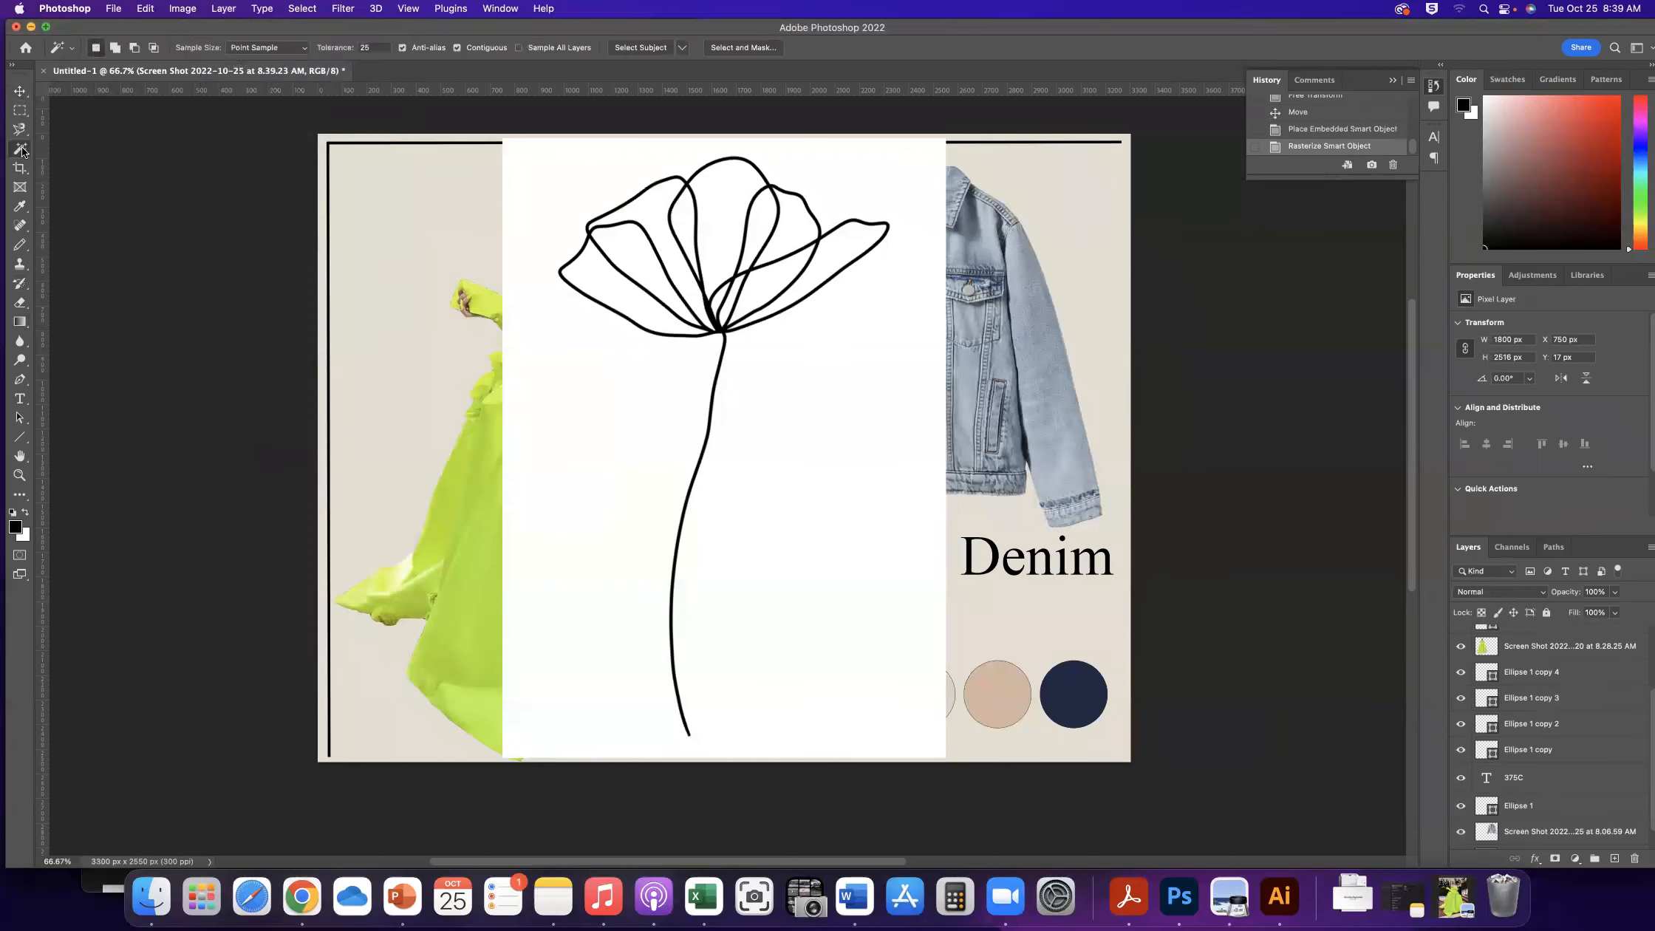
click(827, 367)
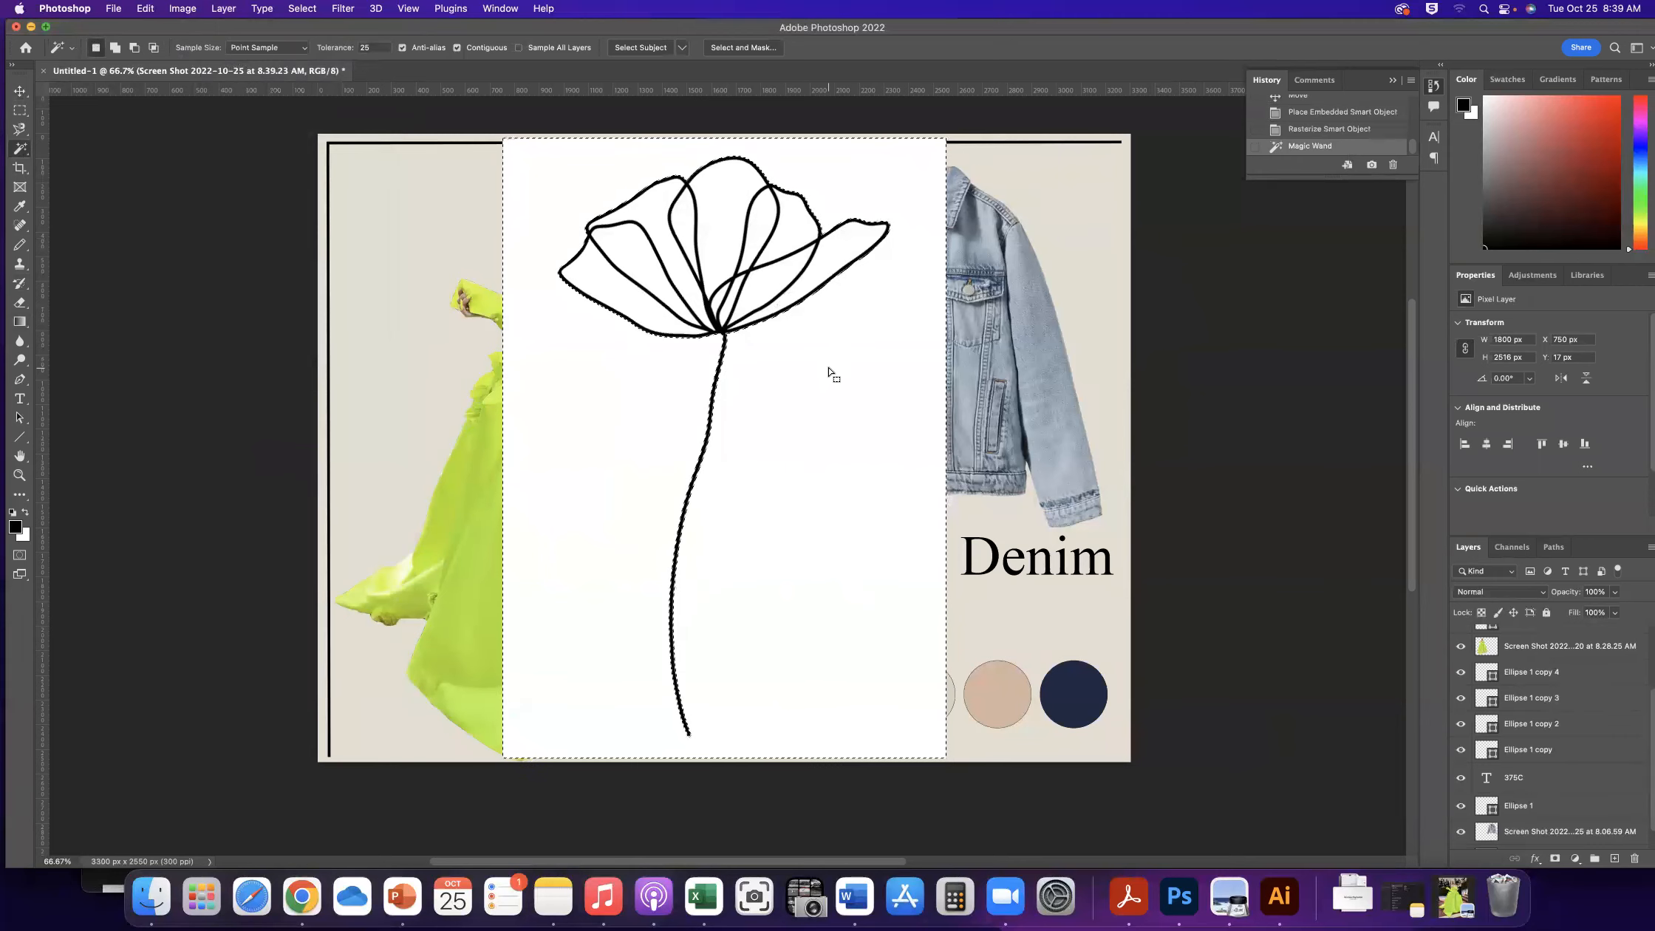
key(Delete)
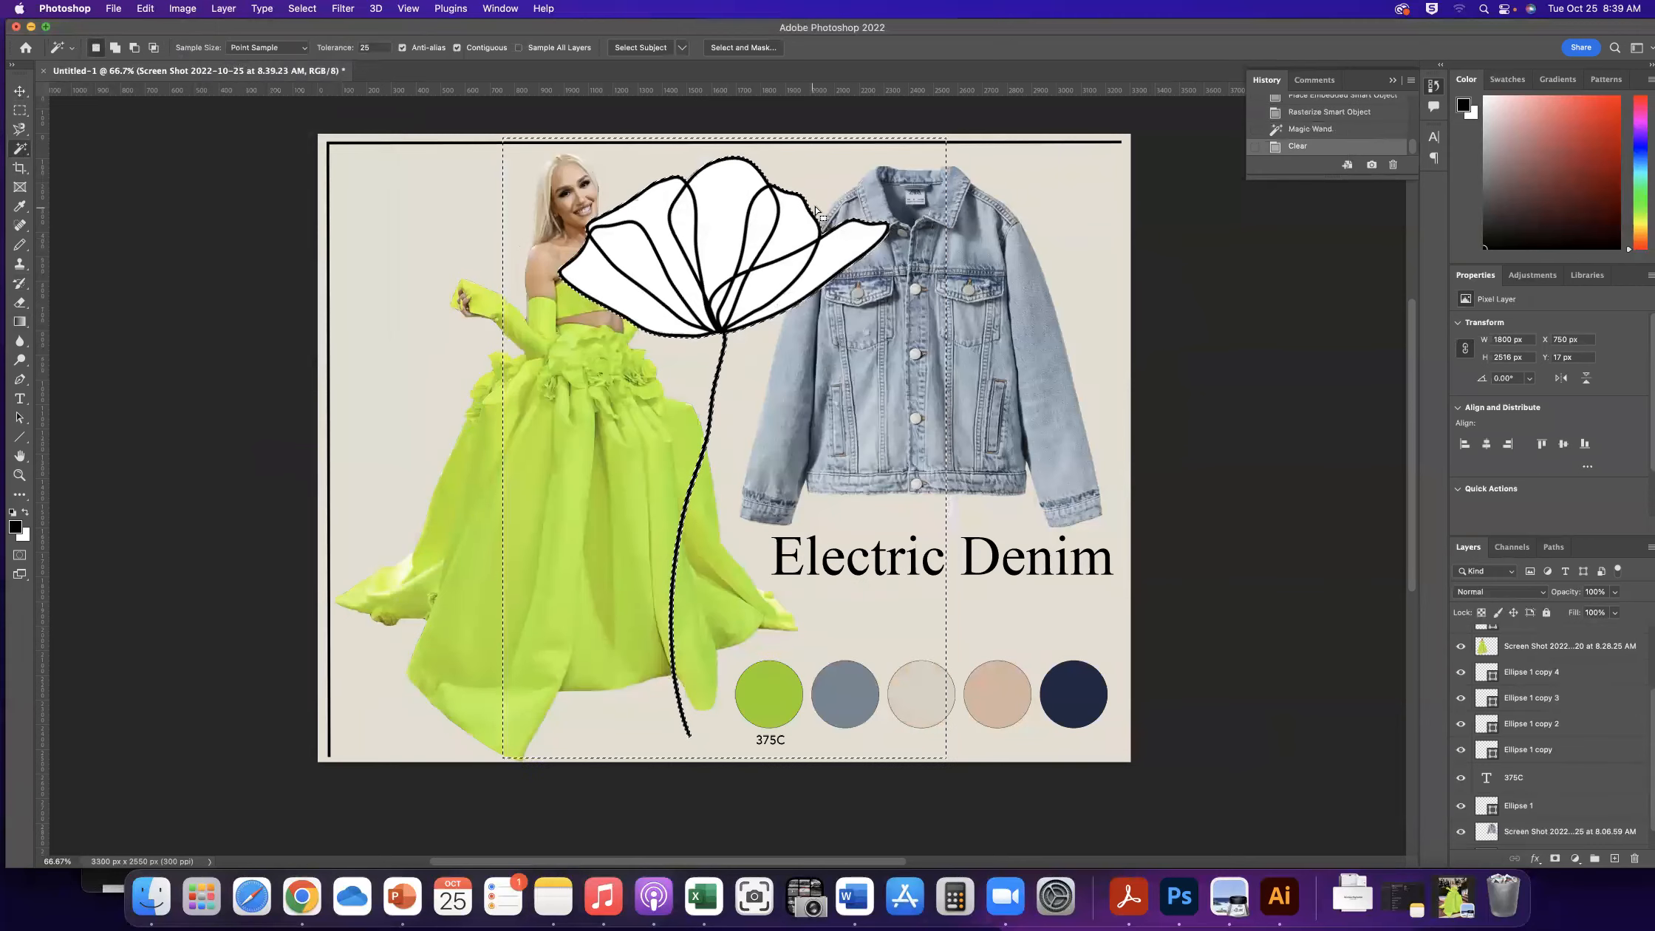
Clear the white fill inside the flower's right and center petals with the Magic Wand, undoing the accidental removal of the black outline
click(829, 266)
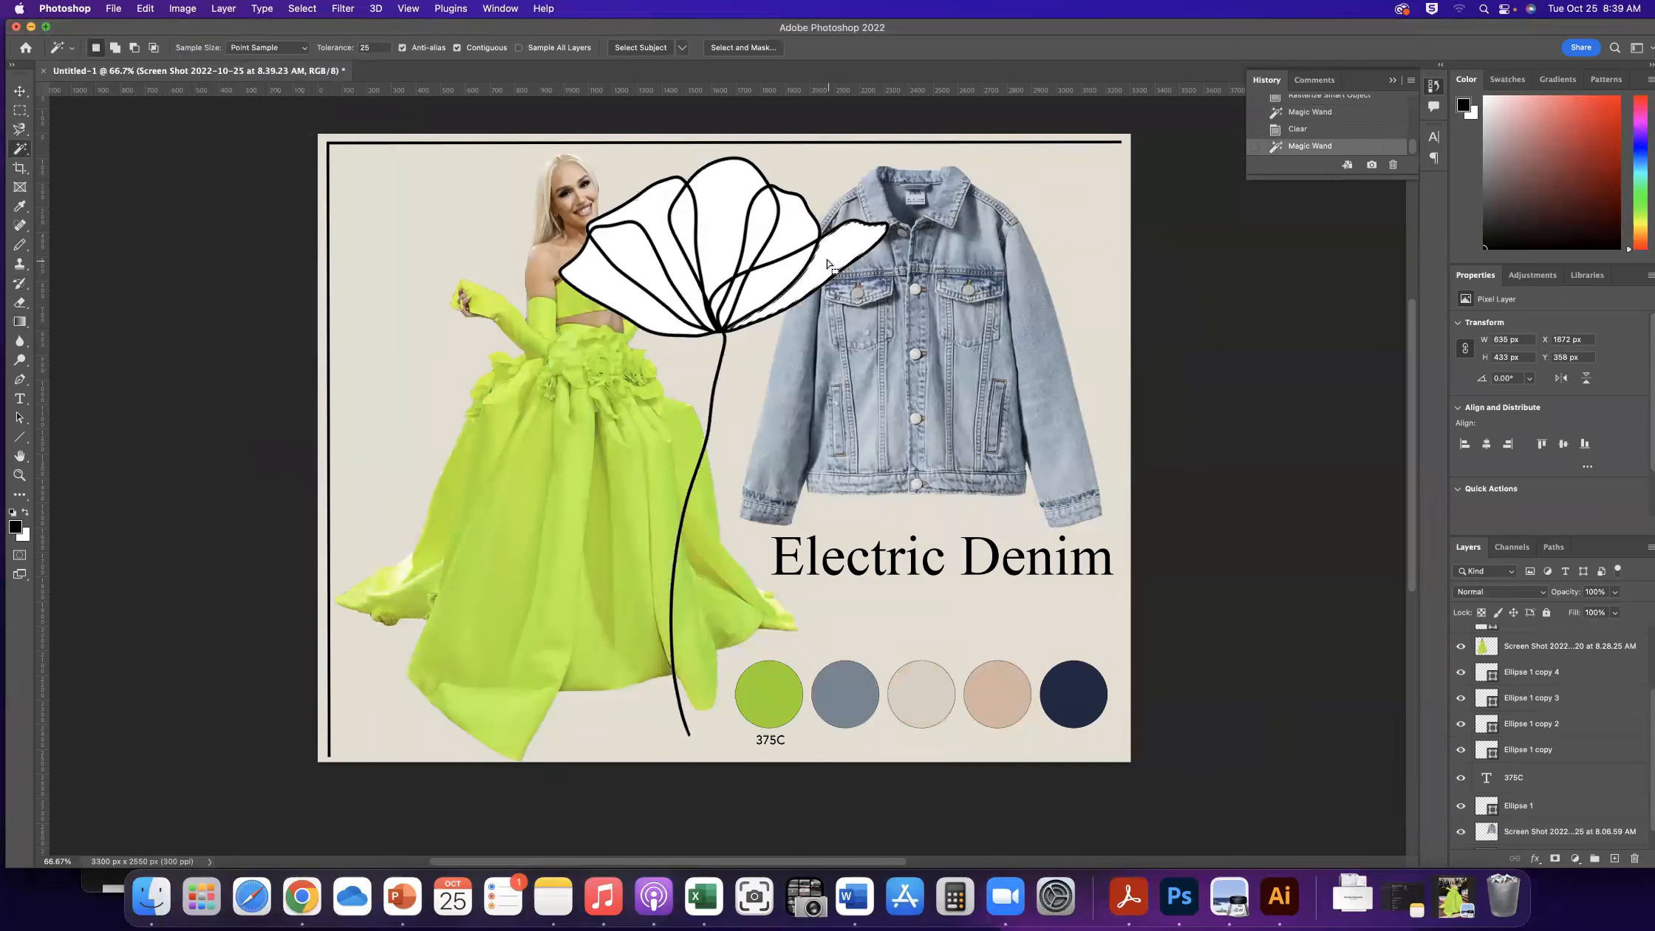
key(Delete)
click(758, 229)
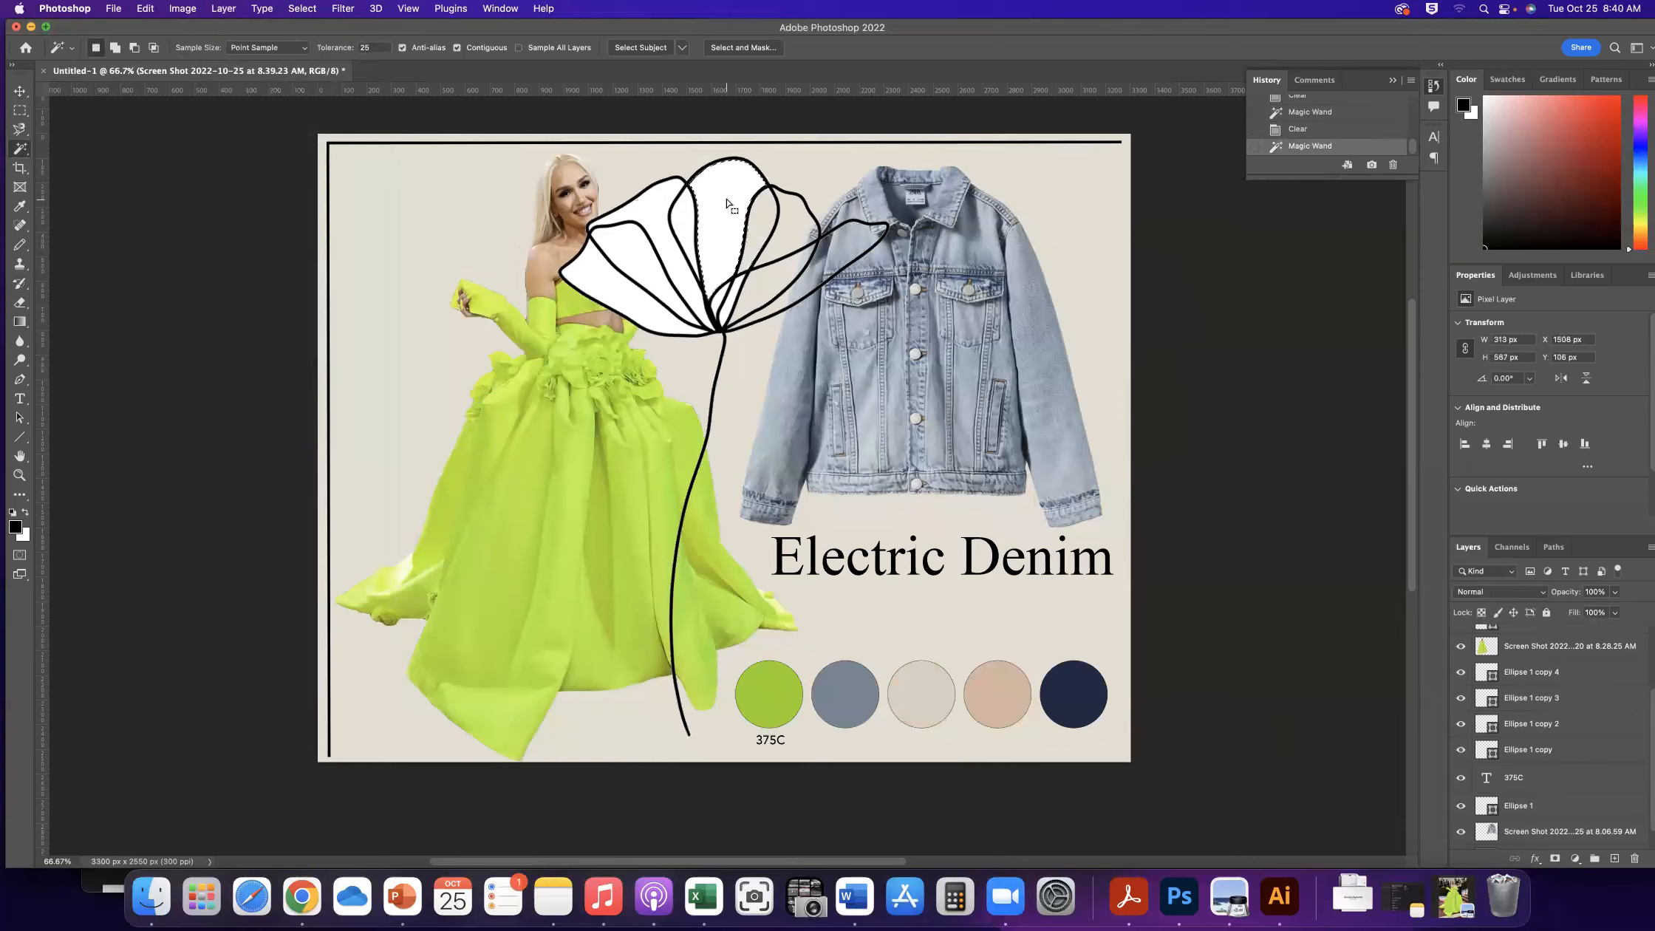
key(Delete)
click(737, 290)
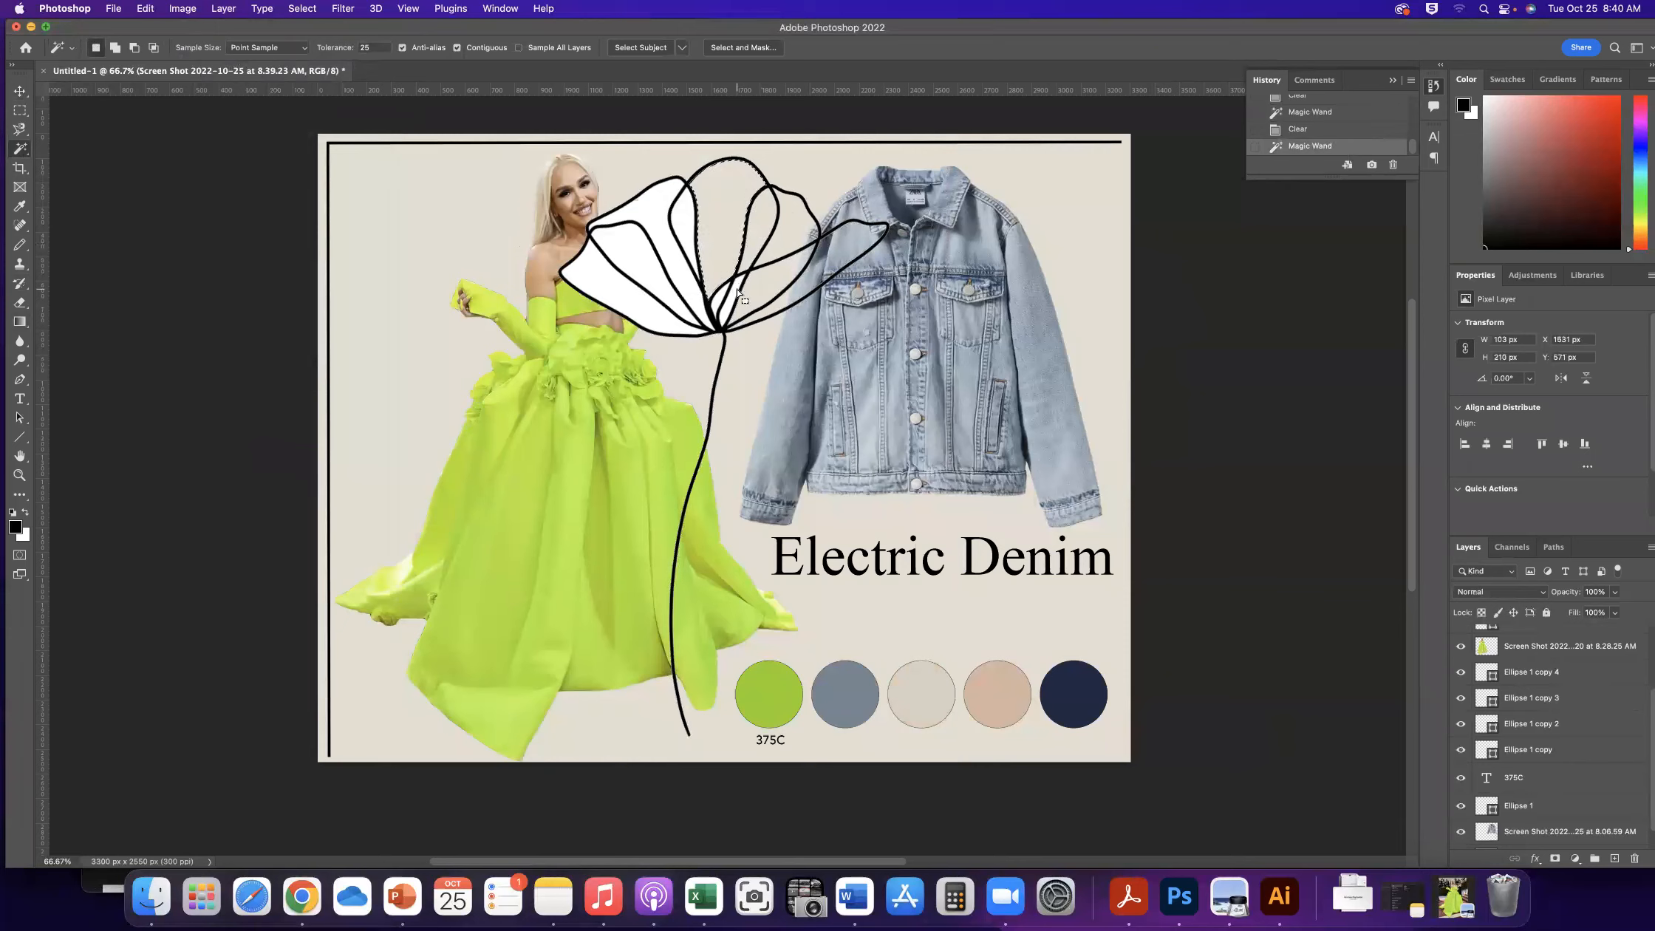
key(Delete)
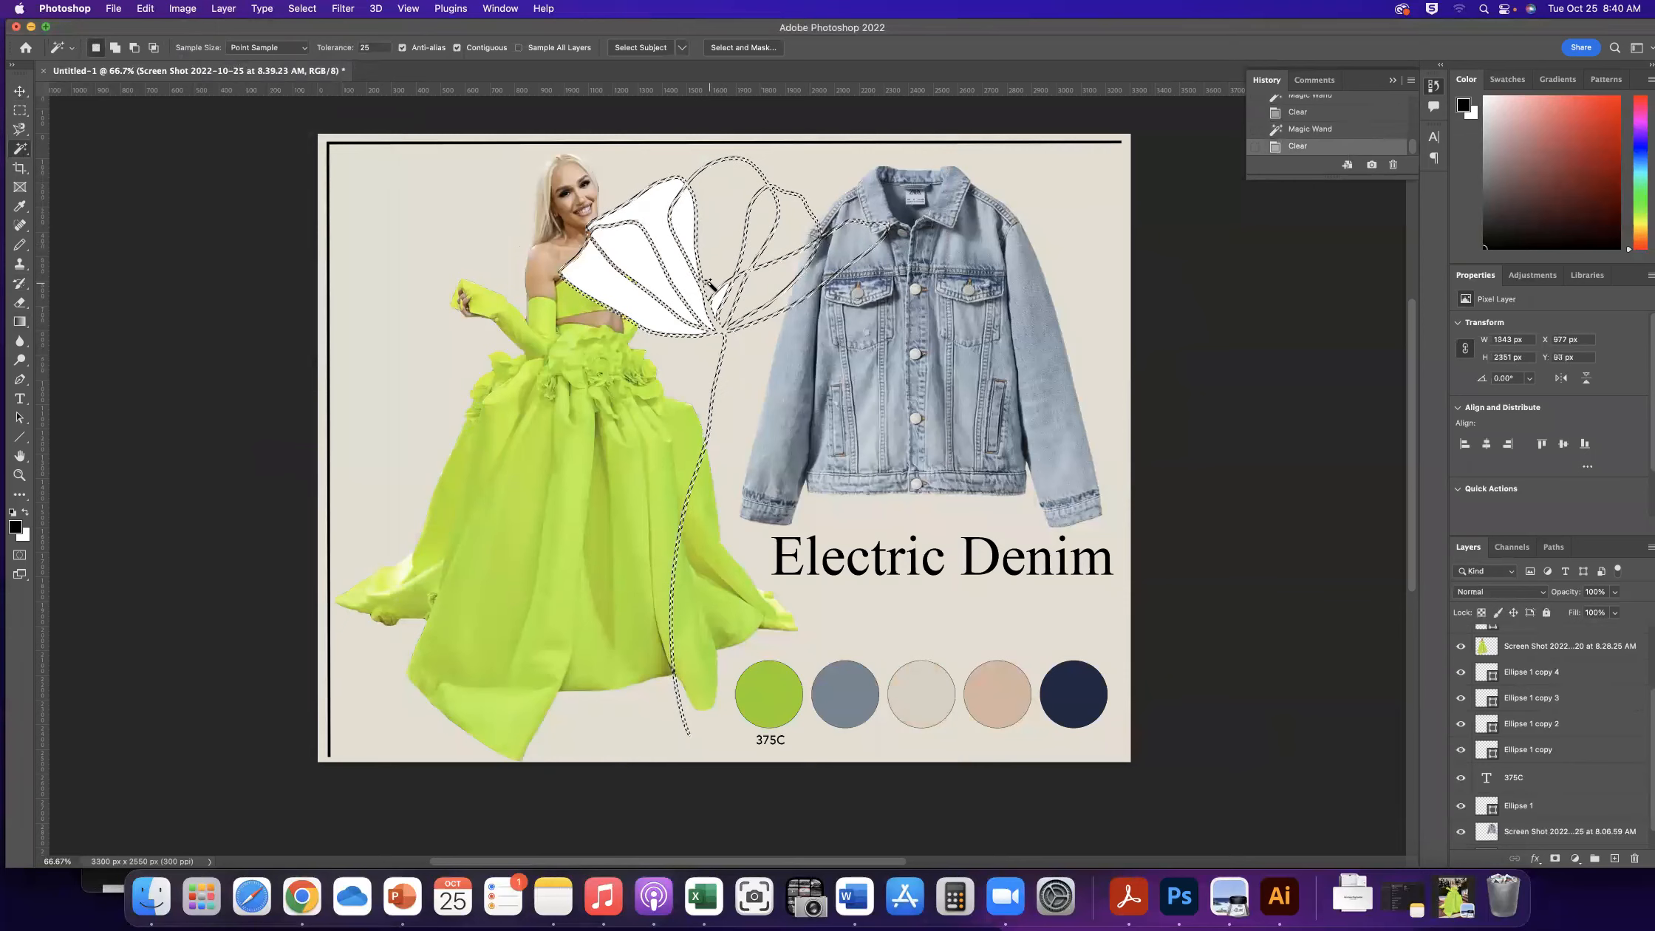
key(super+z)
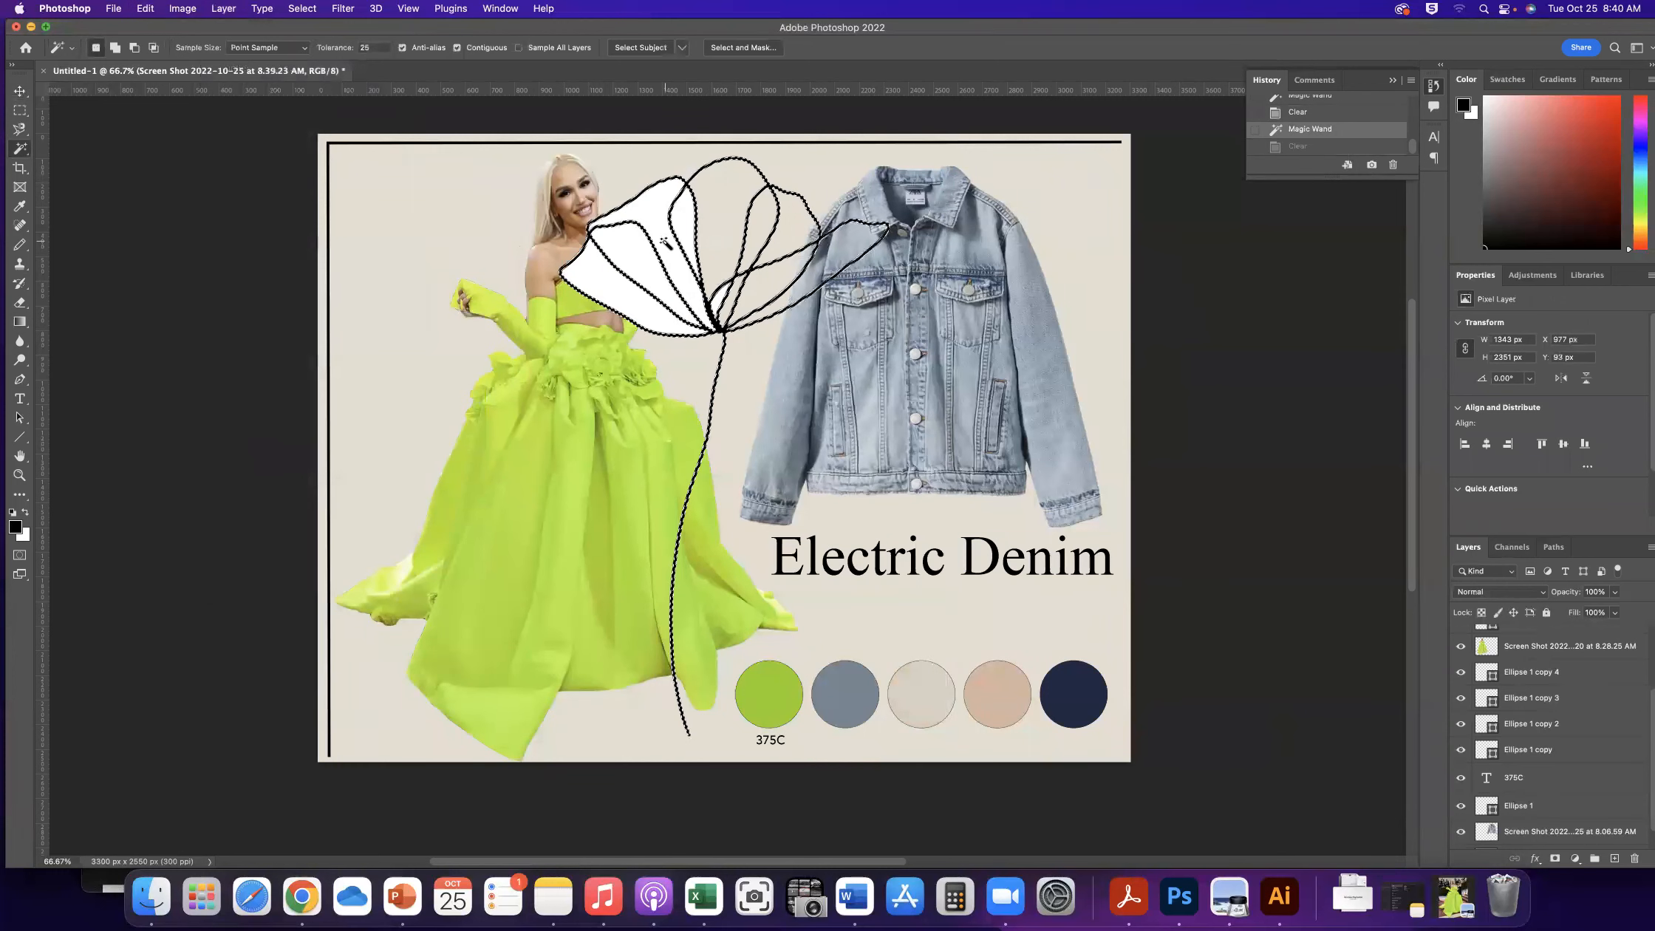
Clear the remaining white areas inside the flower's left petals with the Magic Wand and deselect
click(671, 247)
key(Delete)
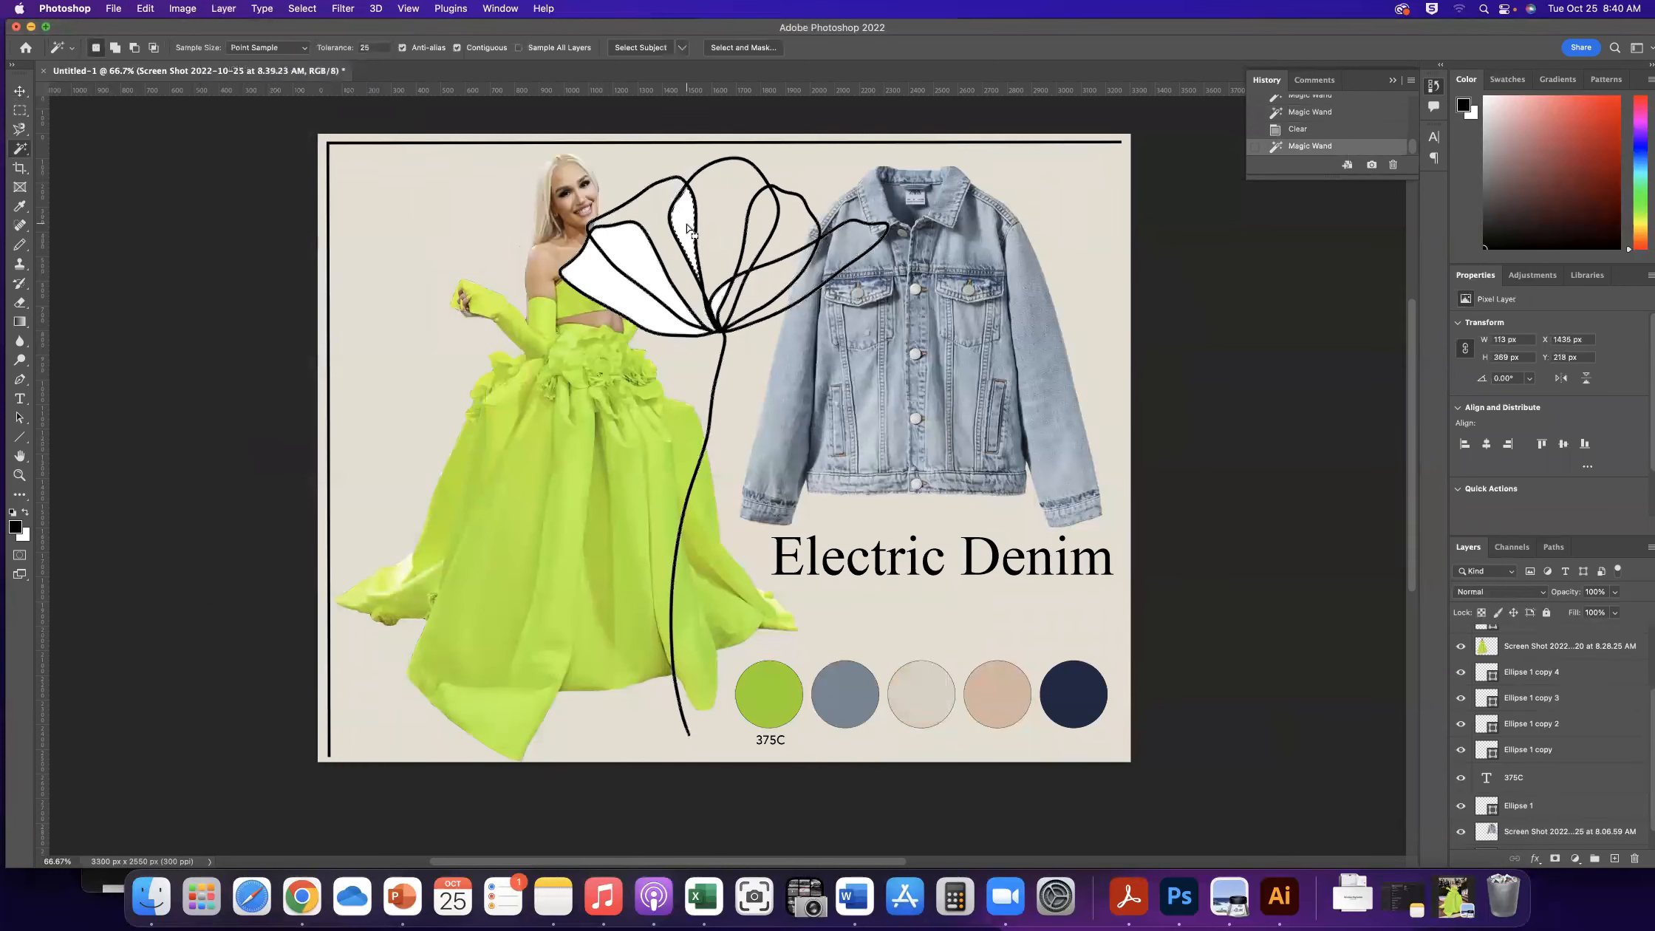
click(721, 305)
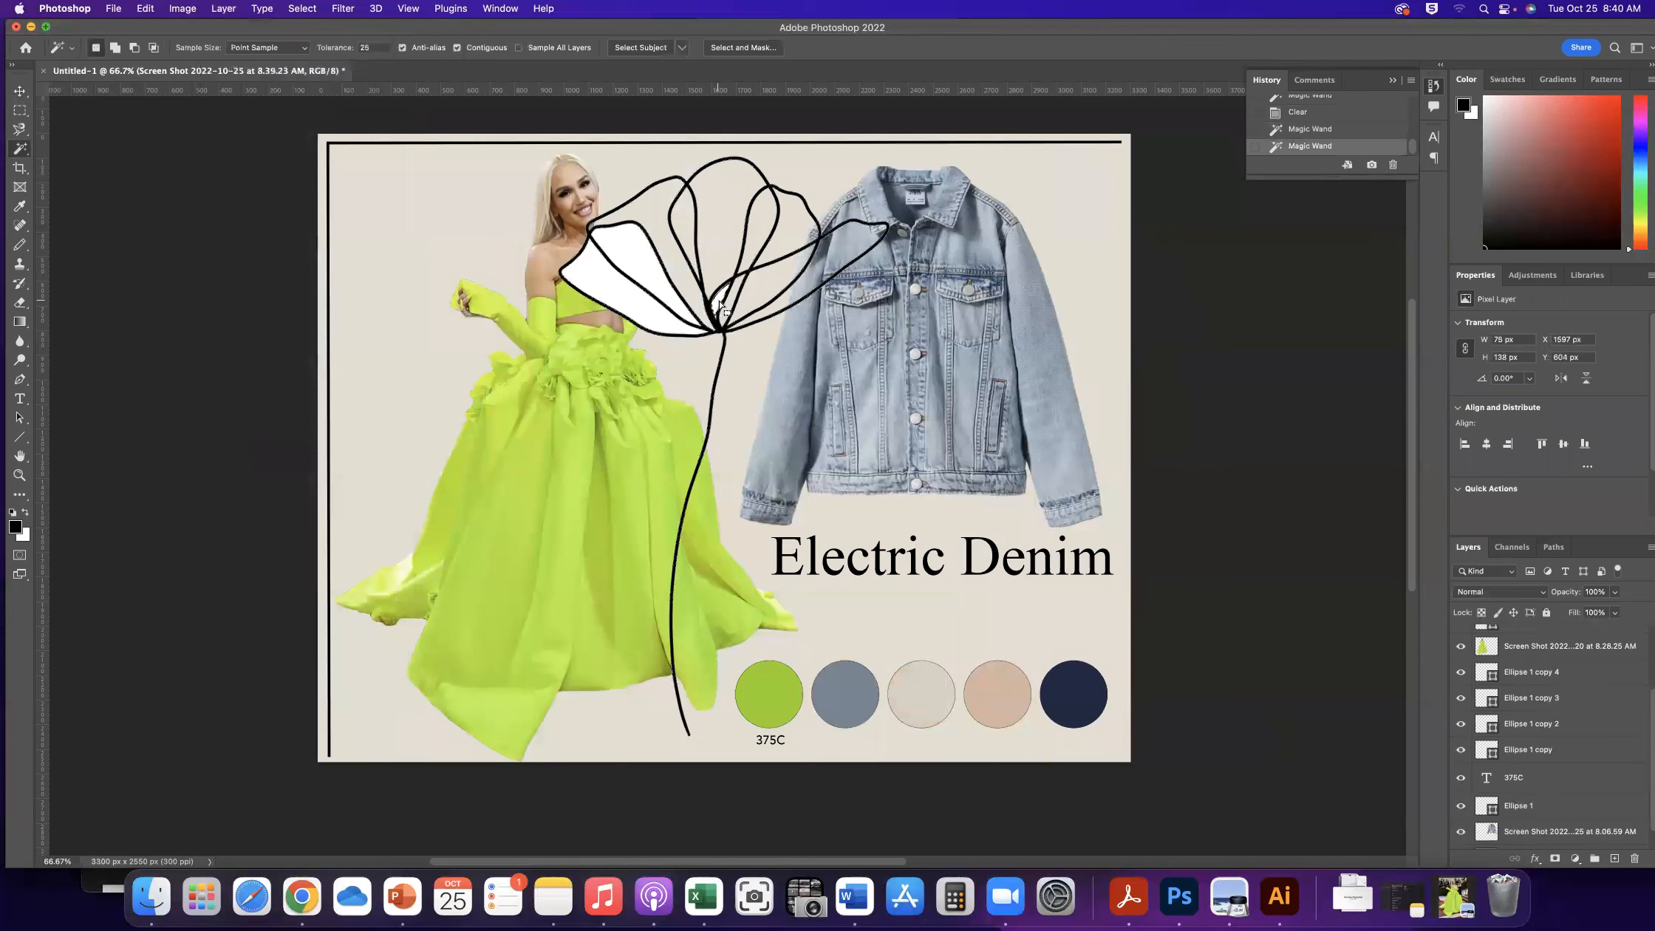
click(650, 316)
key(Delete)
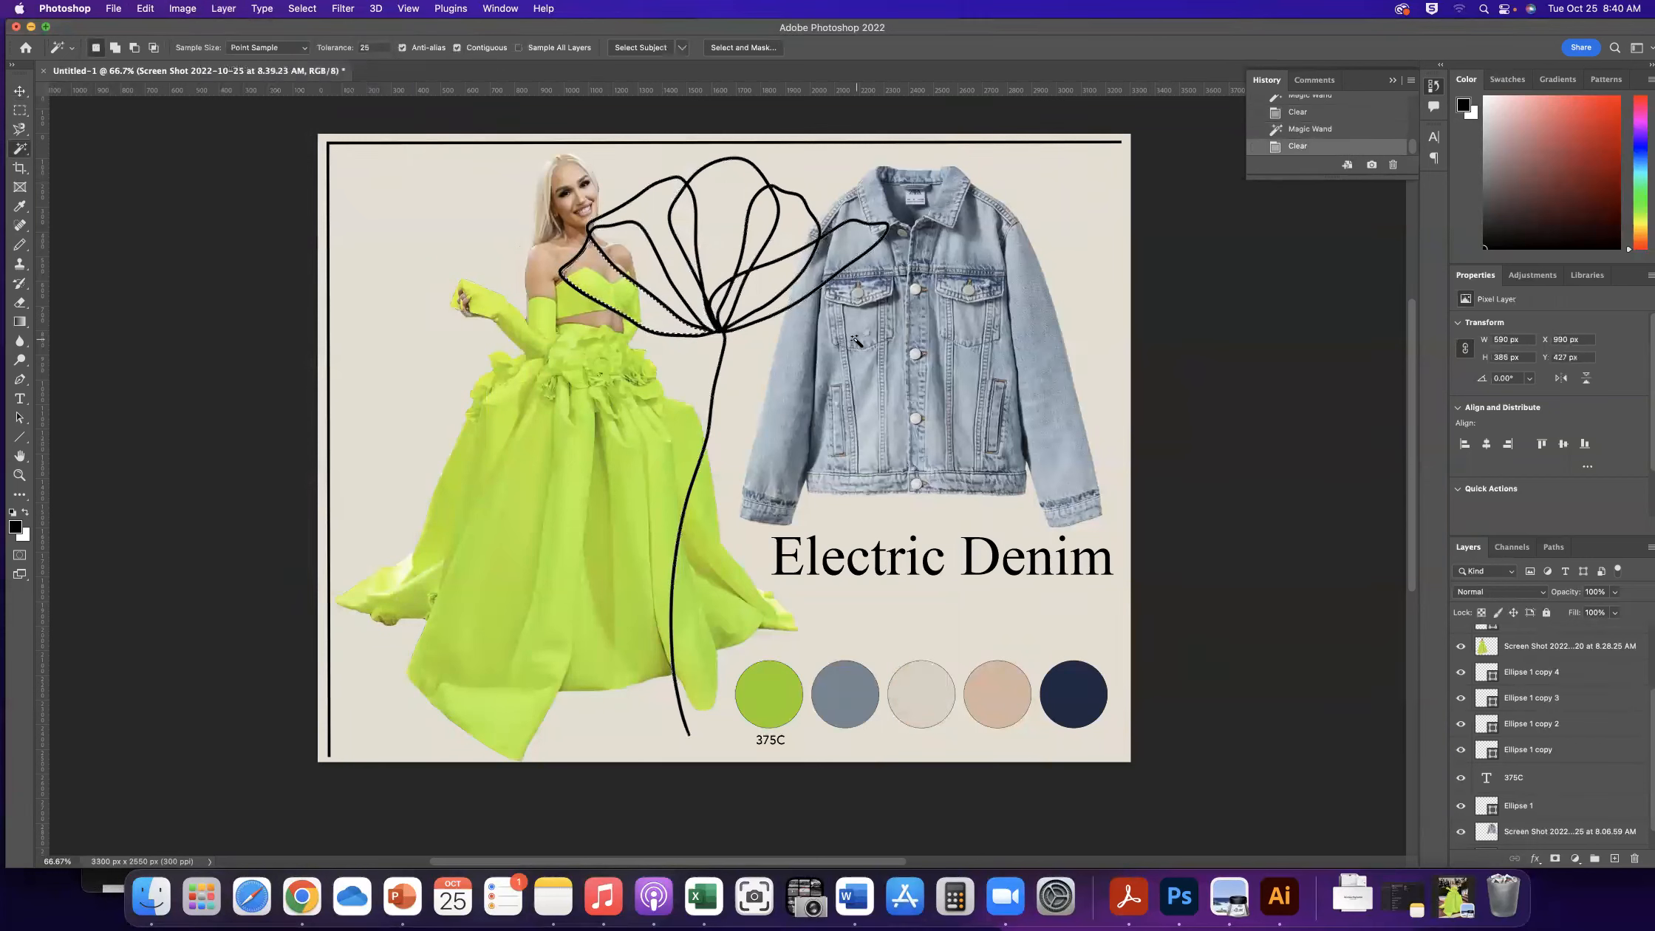
key(super+d)
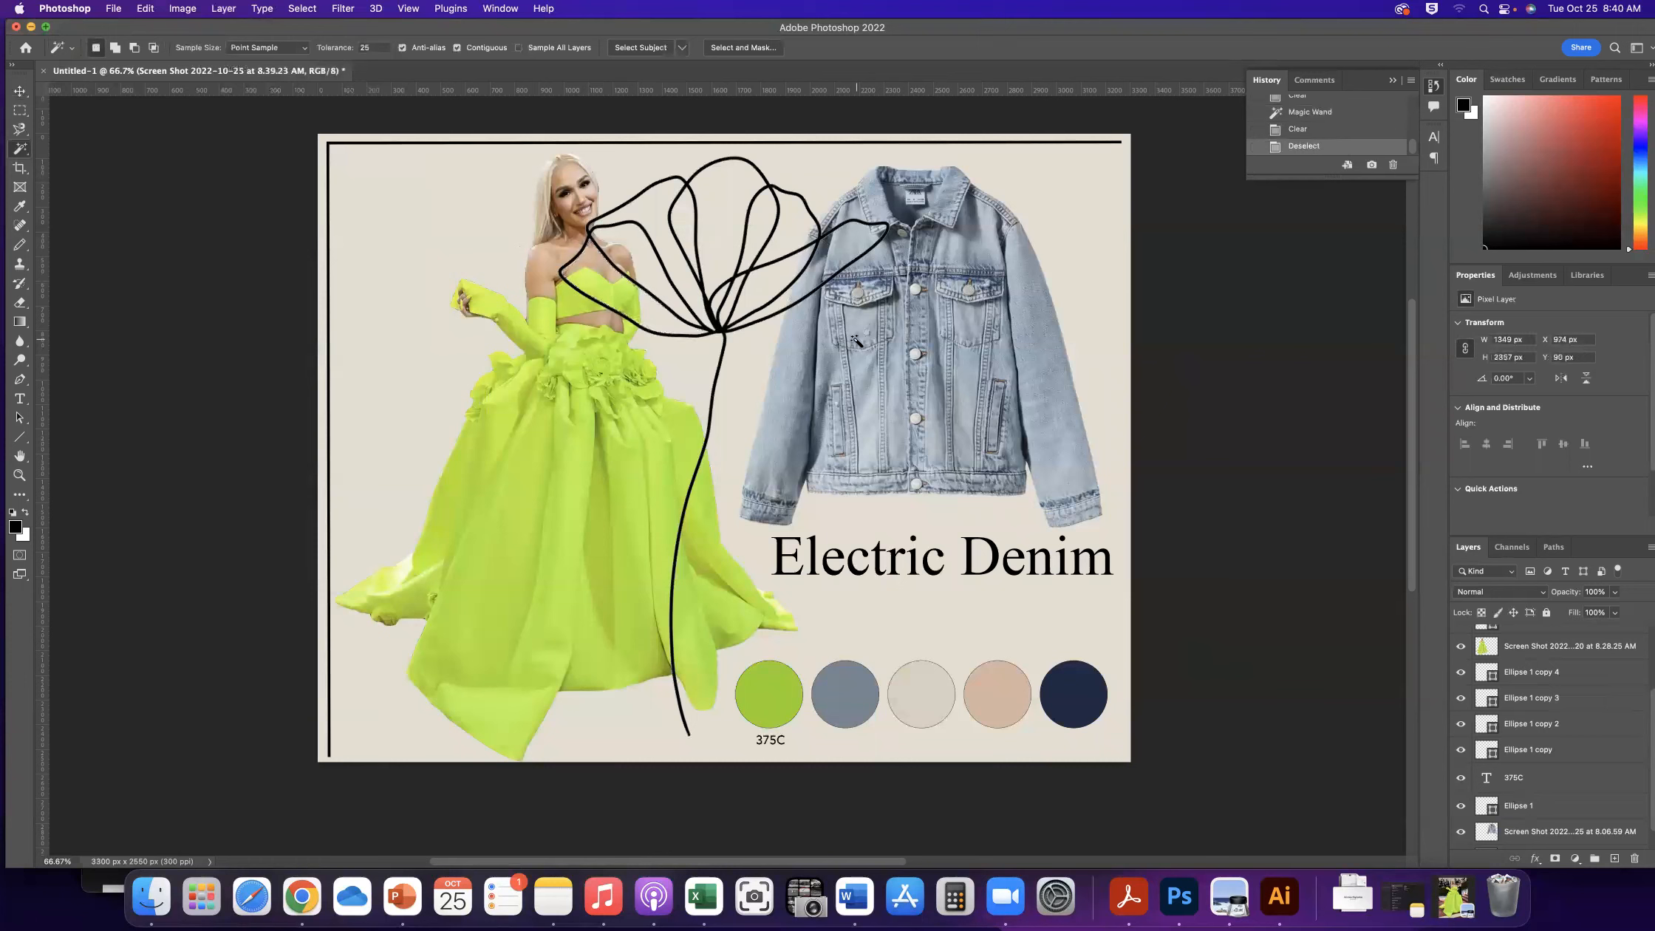
Rotate the flower line drawing about 35° clockwise and position its petals over the denim jacket
click(20, 91)
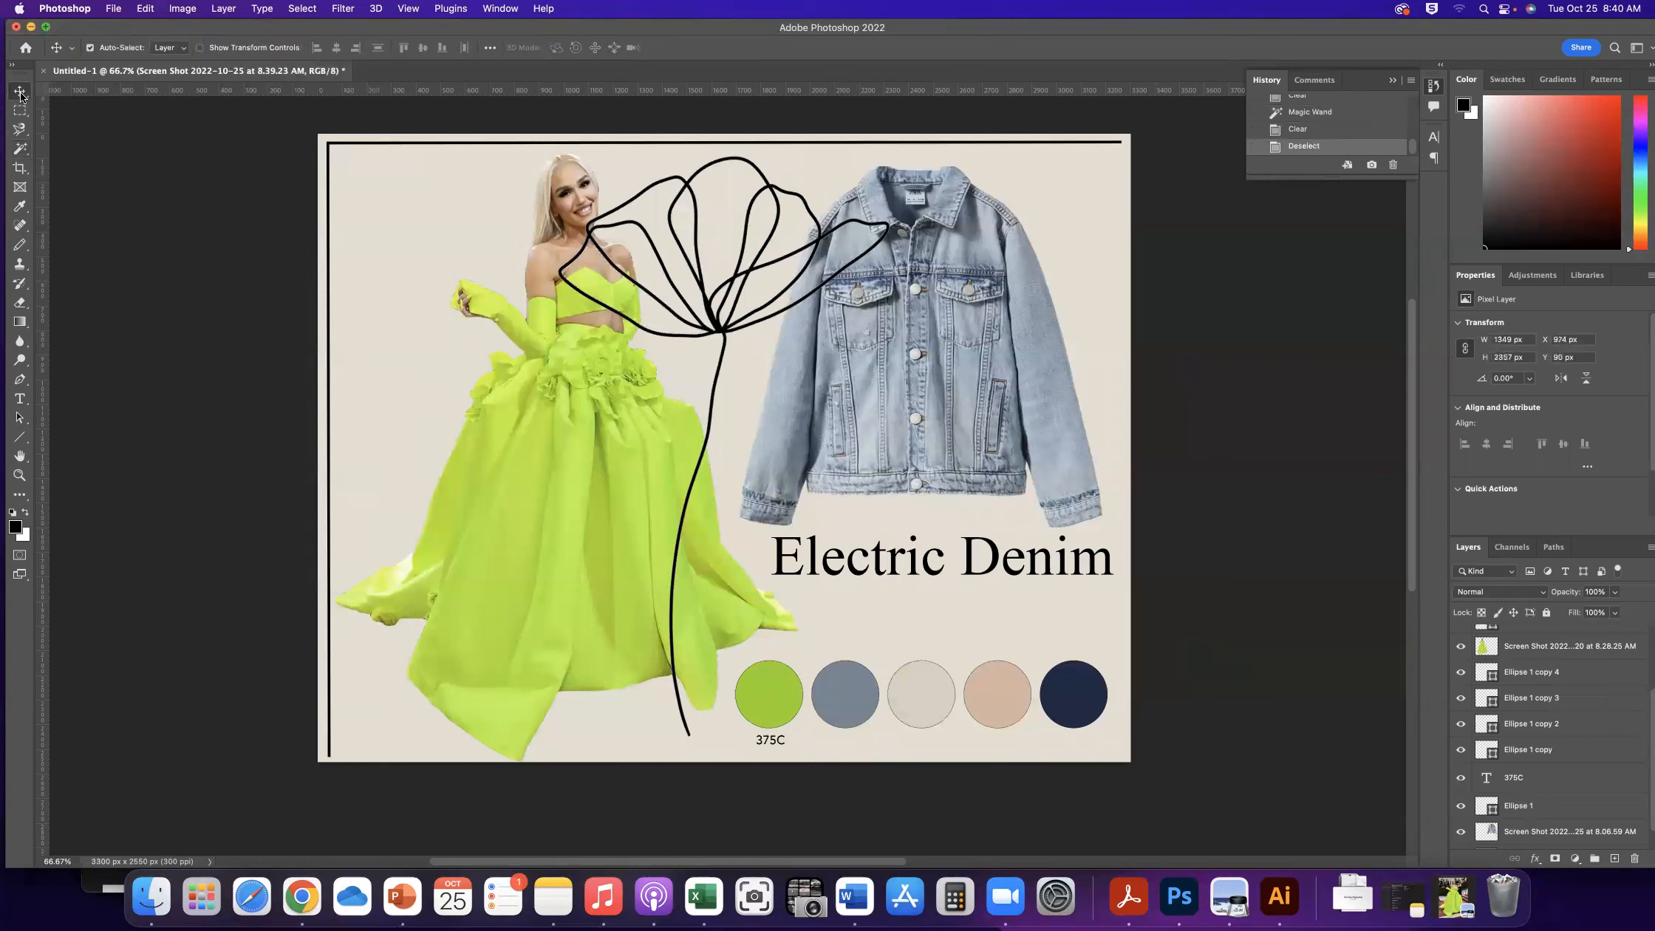
drag(669, 303, 594, 320)
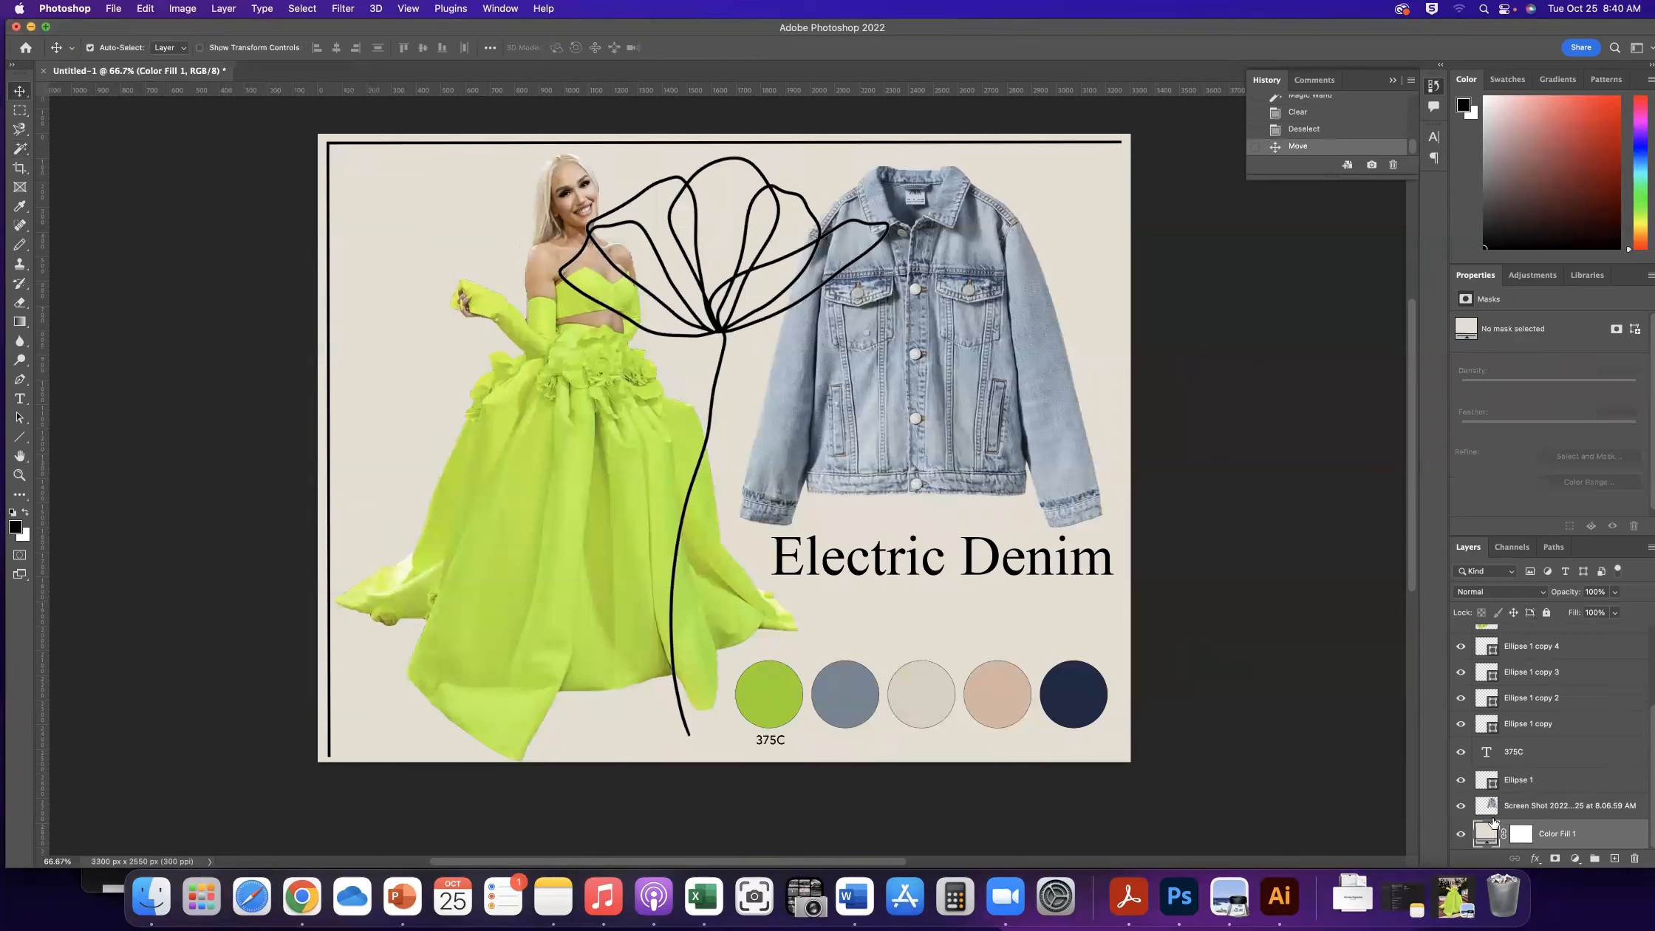
scroll(1520, 728, up, 5)
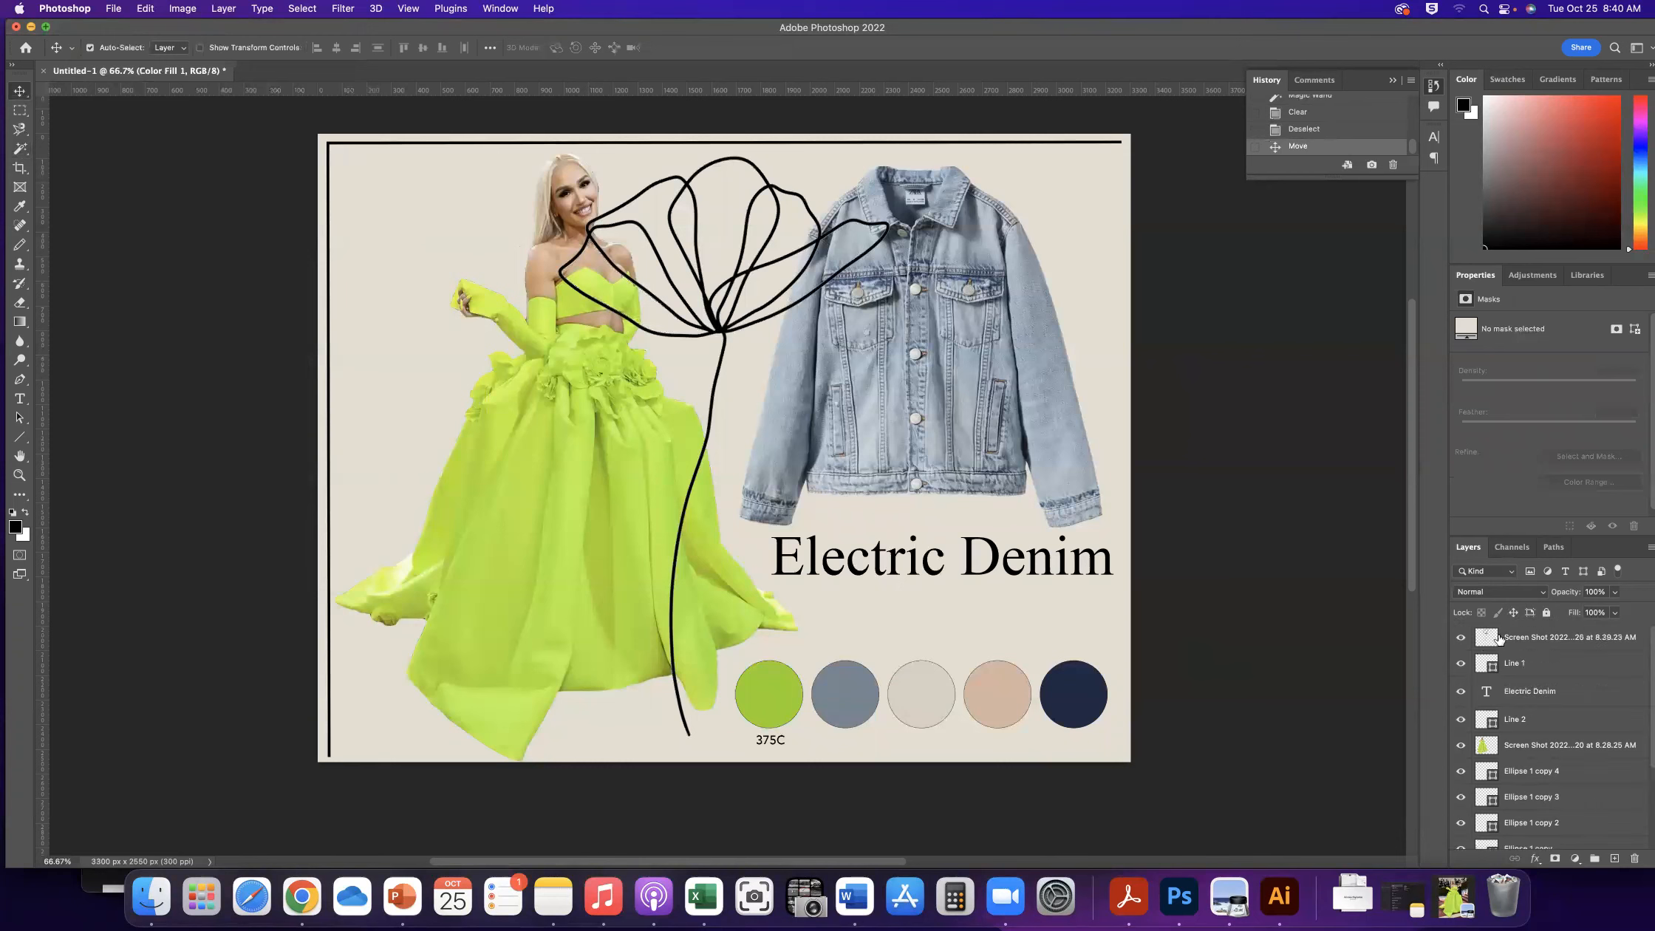
click(1498, 639)
drag(720, 331, 500, 321)
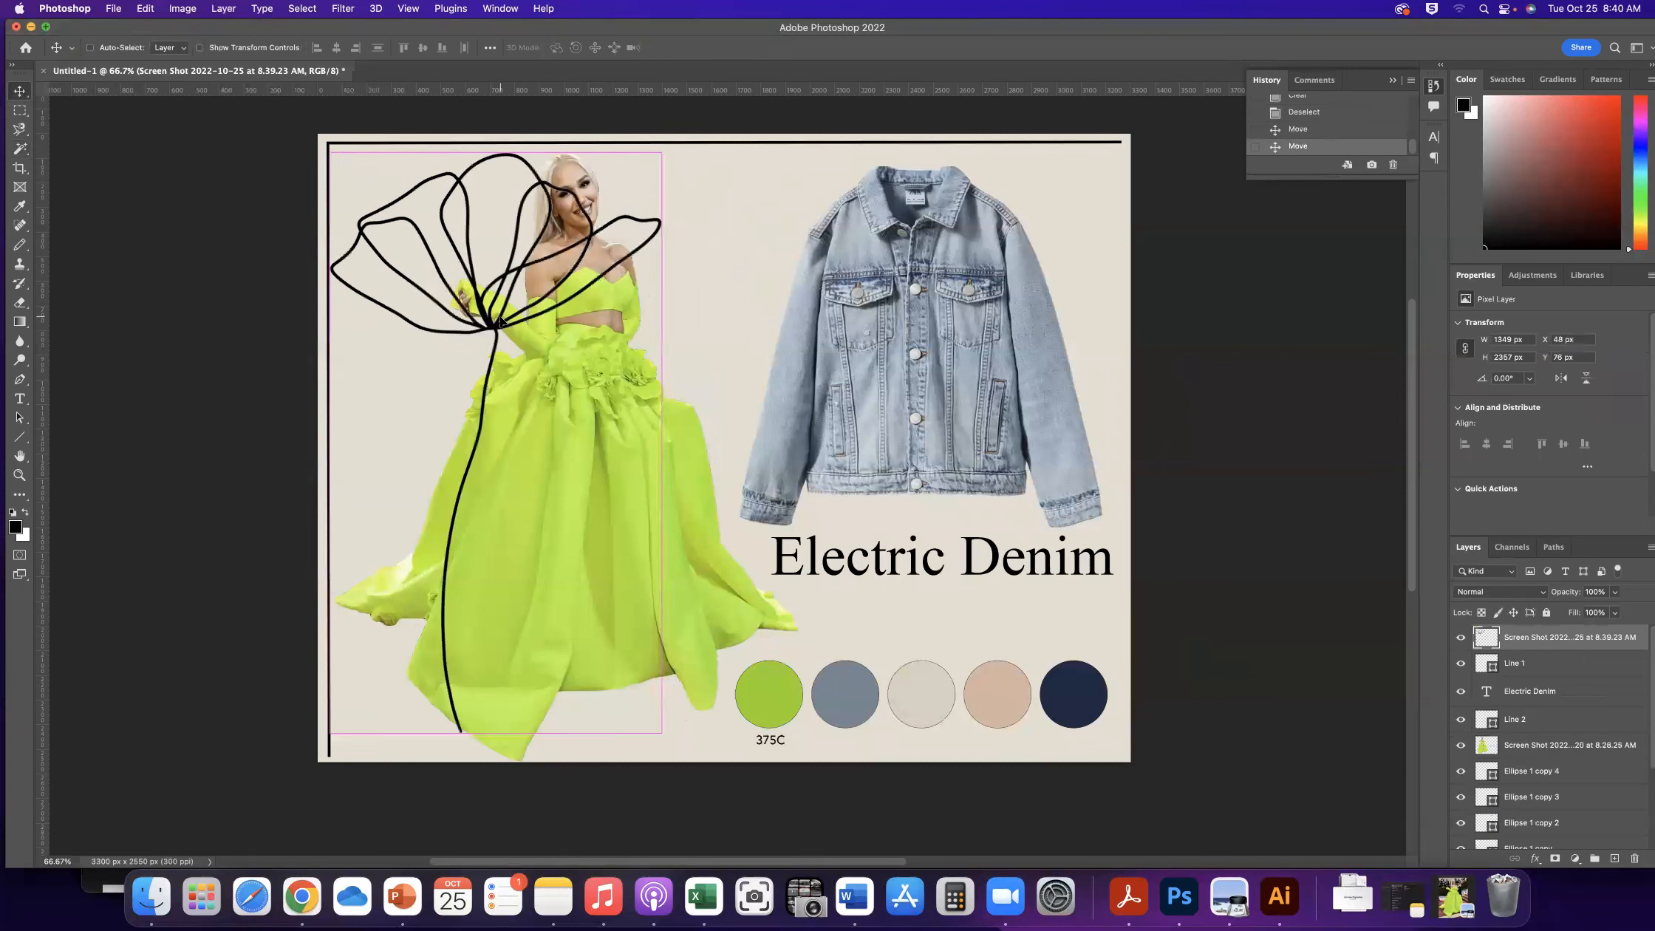
key(super+t)
drag(696, 171, 812, 336)
drag(562, 352, 919, 318)
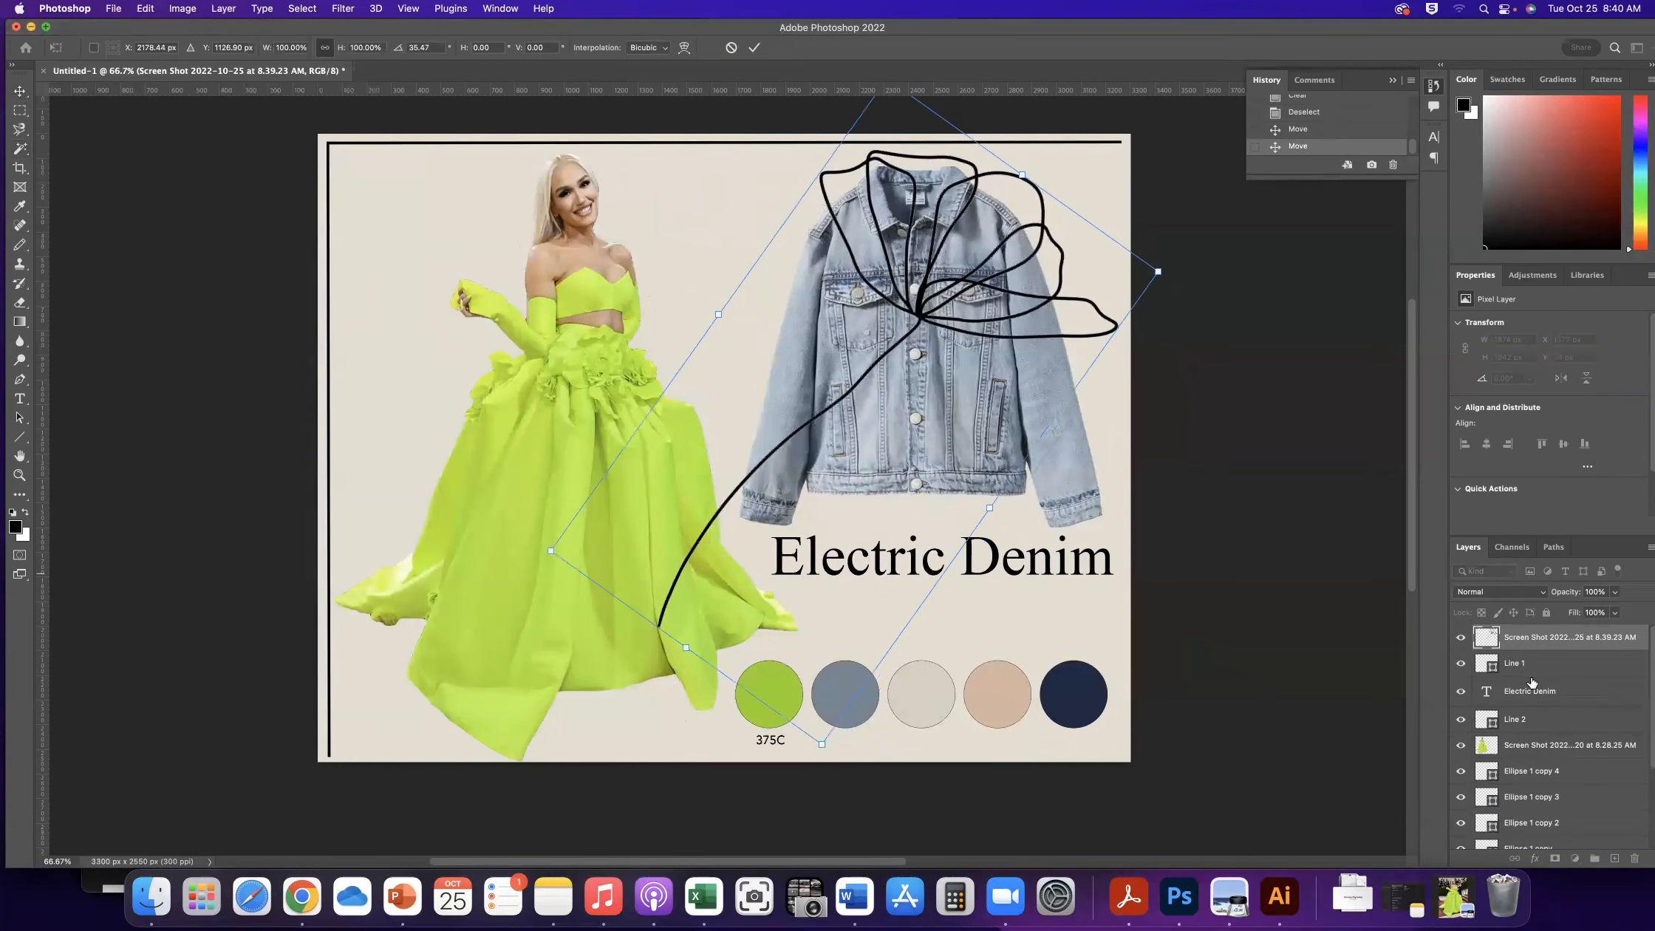
Try placing the flower layer behind the denim jacket and nudging it upward, and revert both changes through the history
mouse_move(1565, 640)
mouse_down()
mouse_move(1581, 854)
mouse_move(1576, 816)
mouse_up()
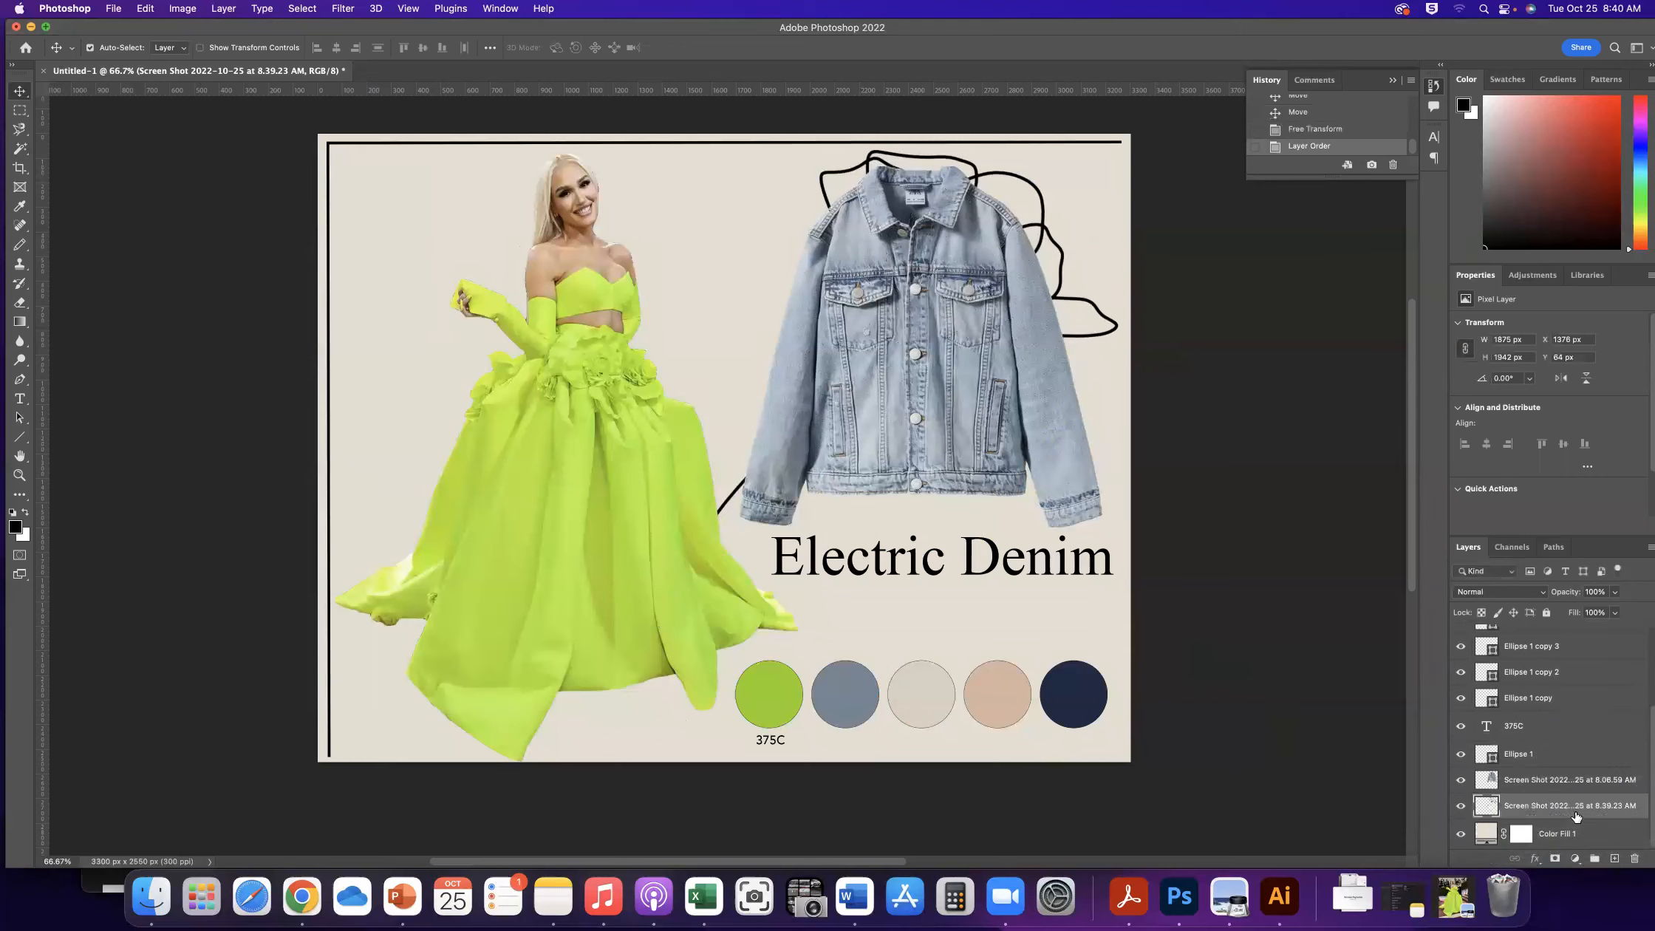
mouse_move(1059, 250)
mouse_down()
mouse_move(1075, 242)
mouse_move(1061, 245)
mouse_up()
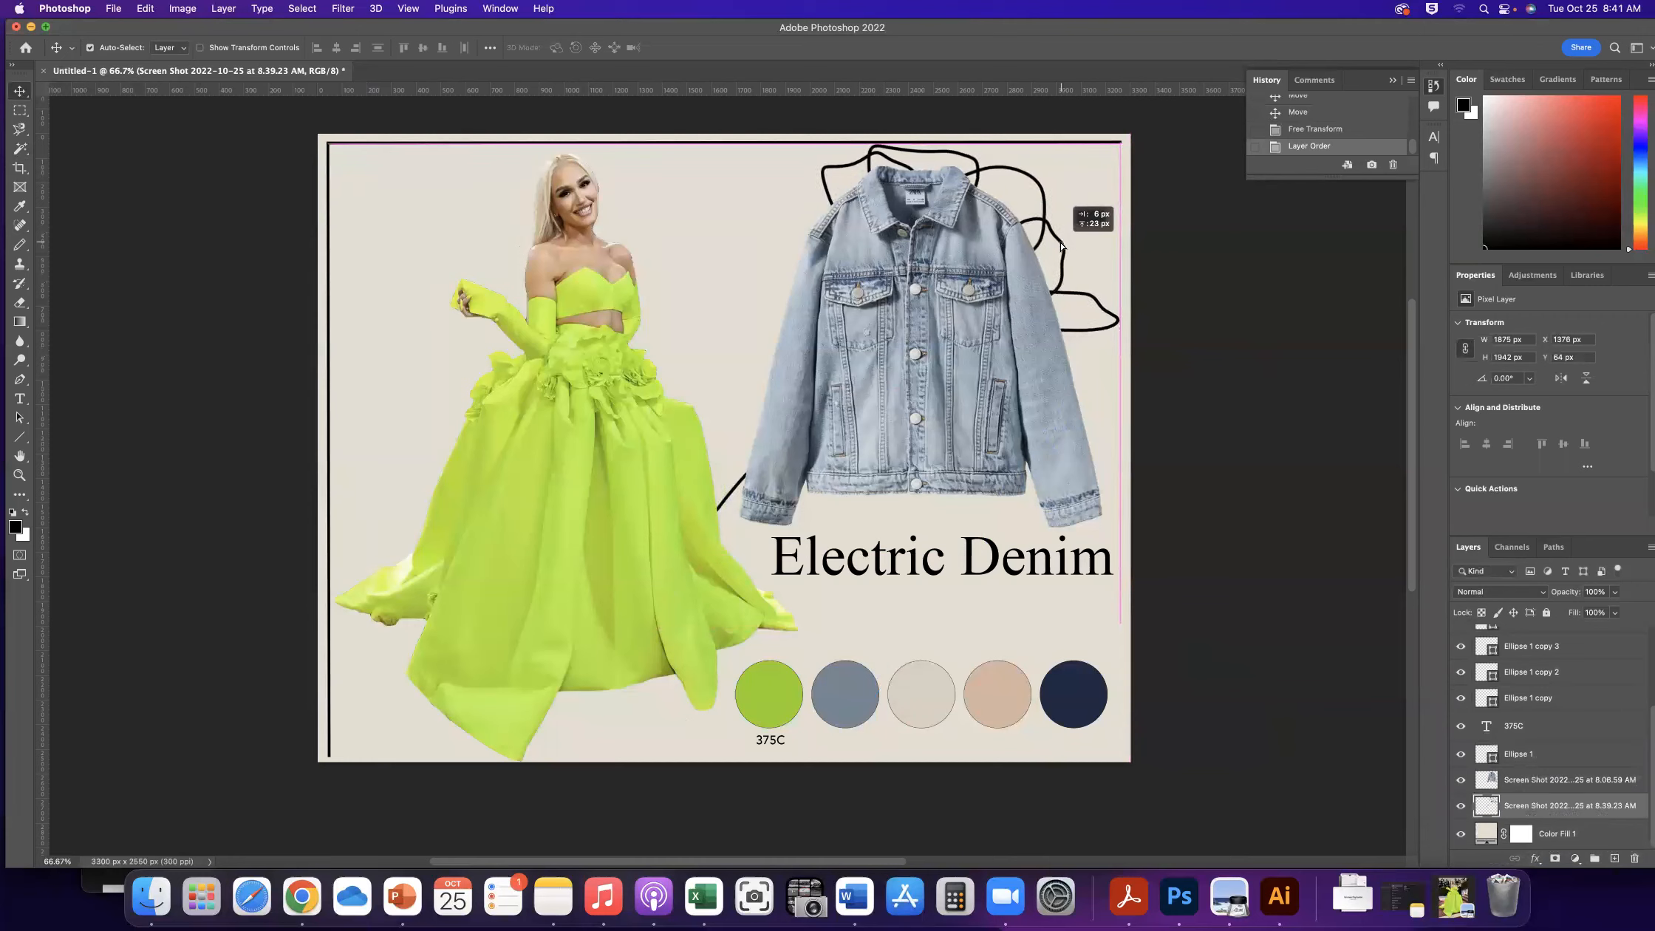
drag(1061, 245, 1061, 244)
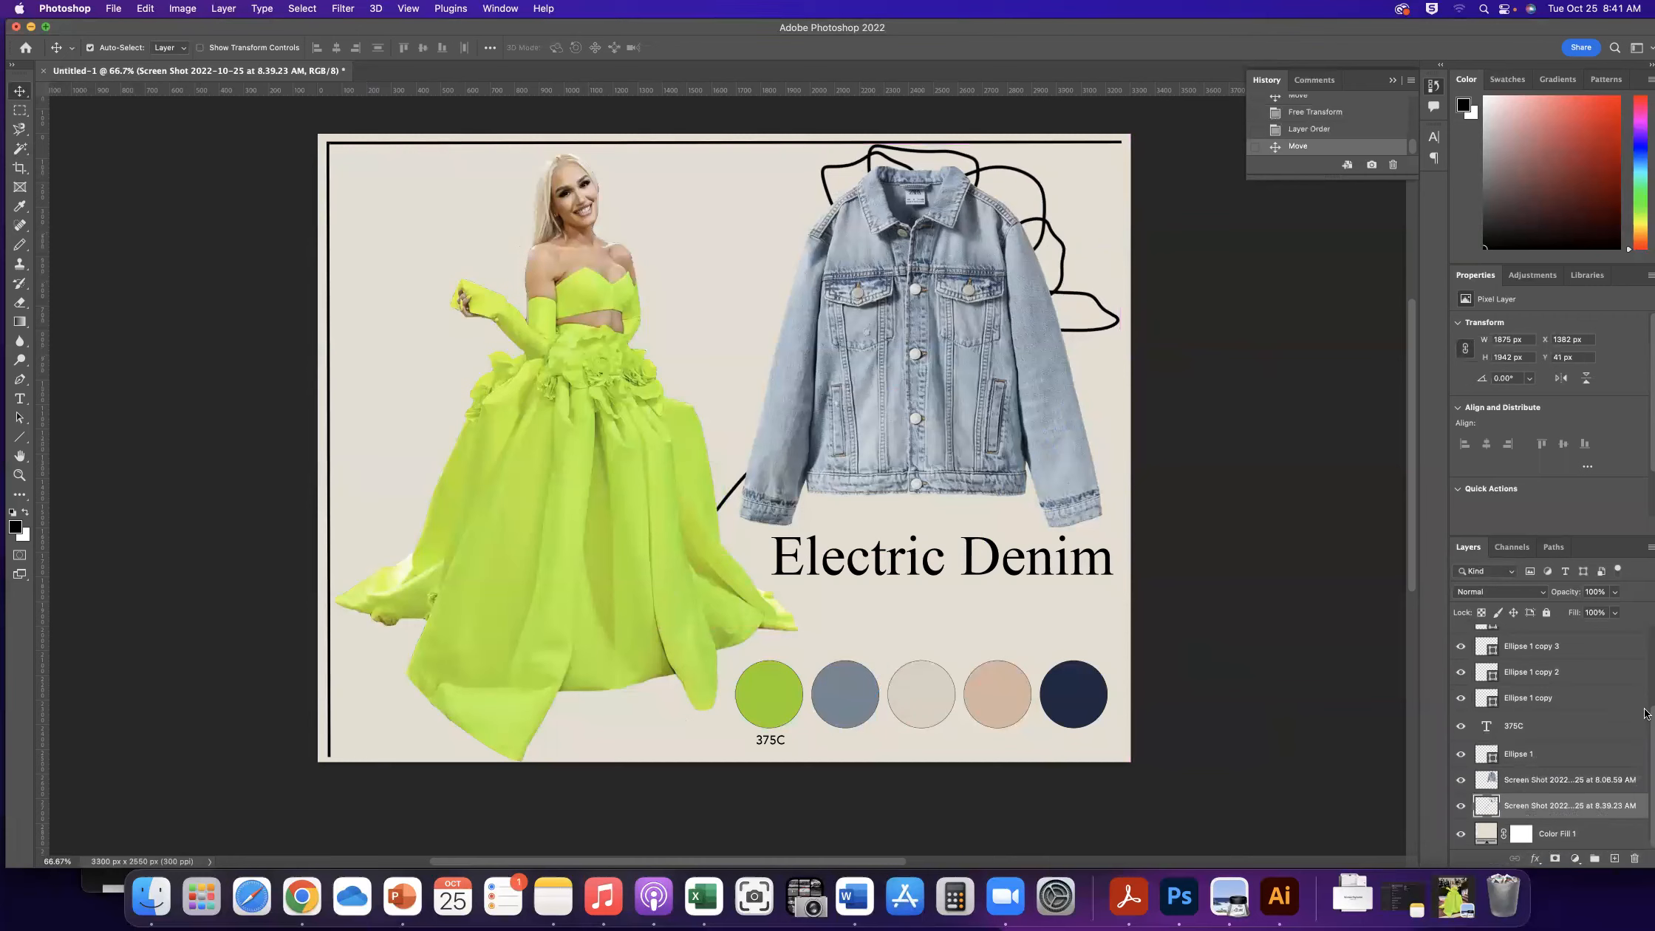
click(1348, 130)
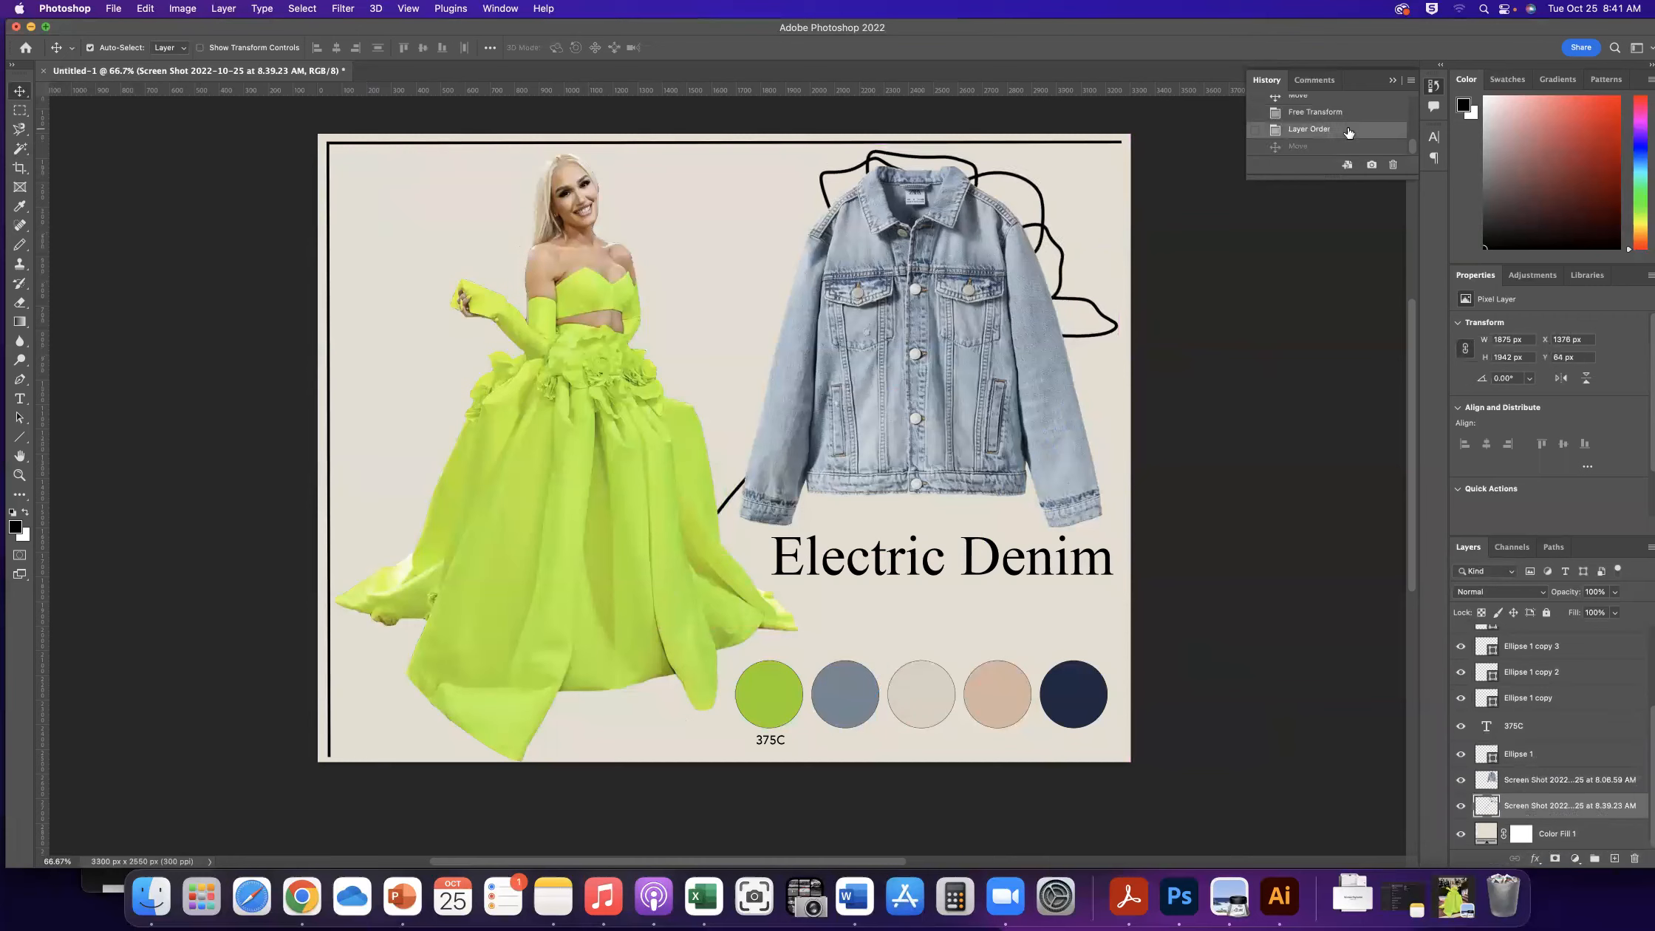
click(1346, 112)
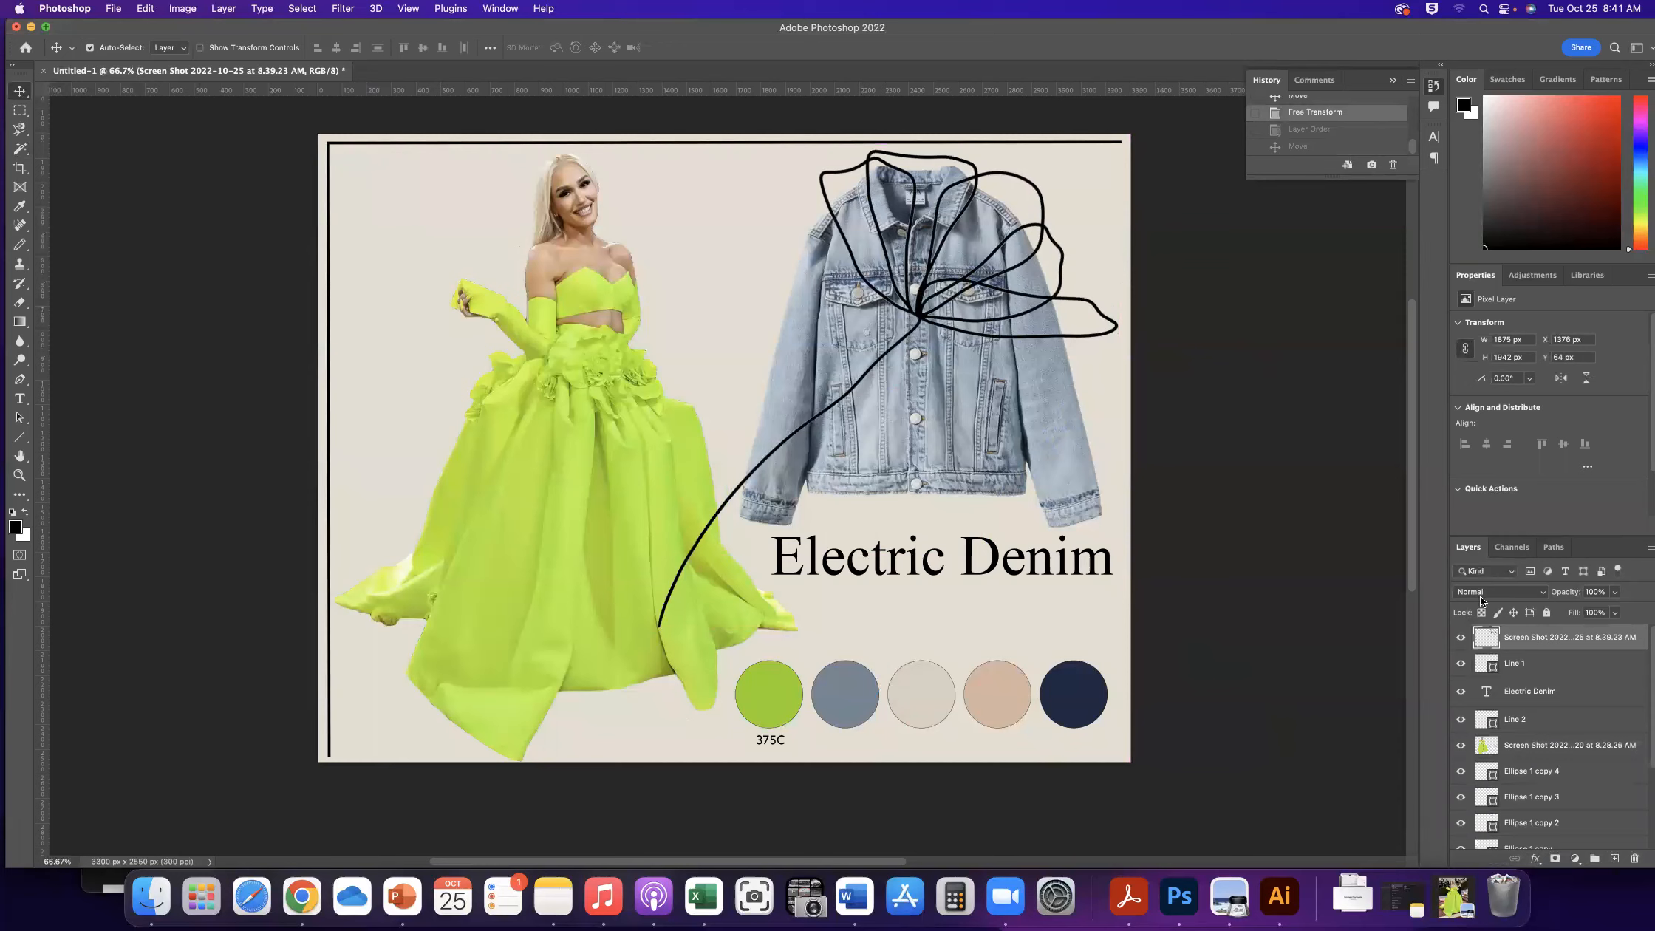
Lower the flower layer's opacity to about 46% and nudge the drawing slightly over the jacket
click(1614, 593)
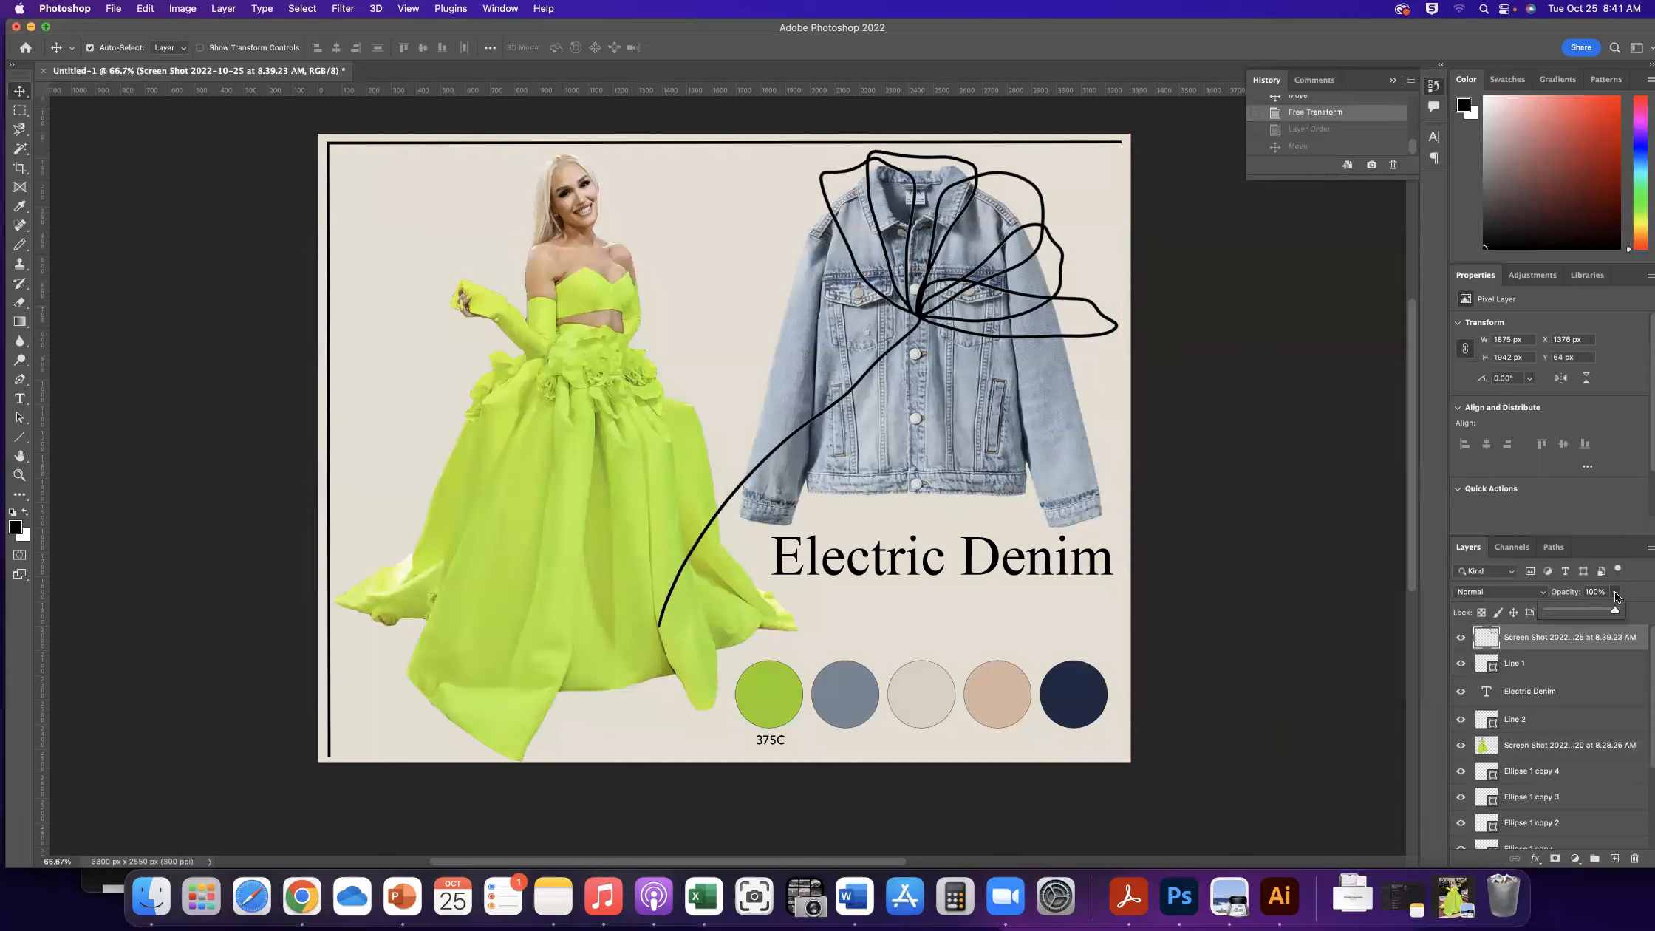
click(1615, 610)
drag(1597, 612, 1567, 608)
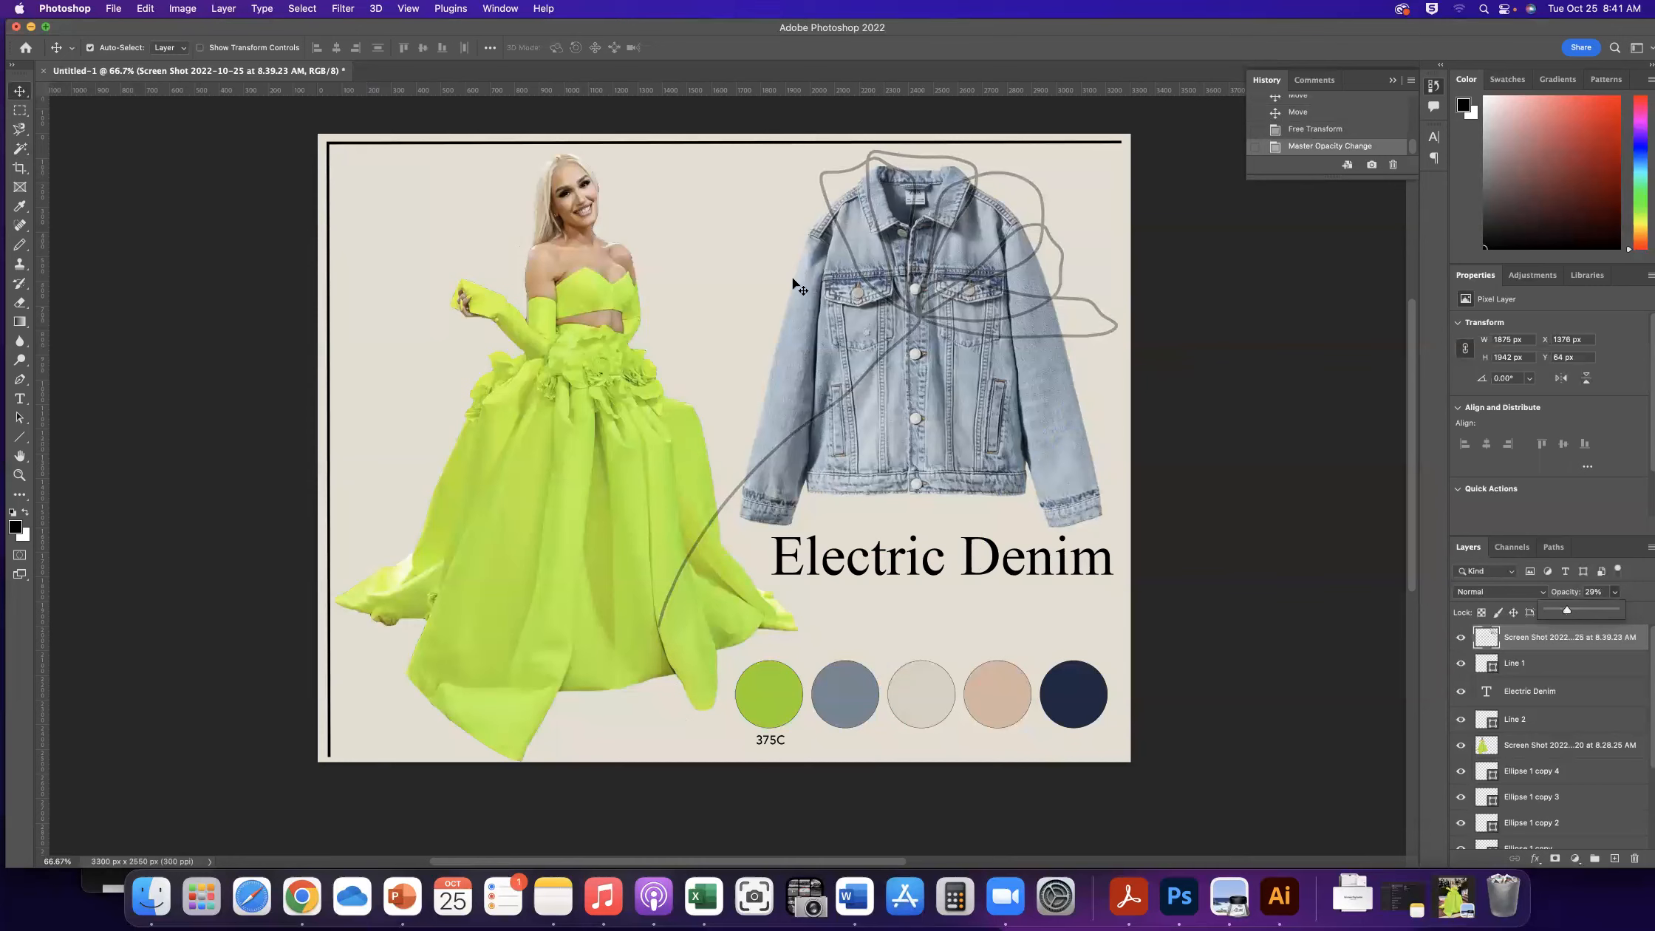
drag(1574, 610, 1578, 611)
mouse_move(916, 306)
mouse_down()
mouse_move(938, 194)
mouse_move(926, 303)
mouse_up()
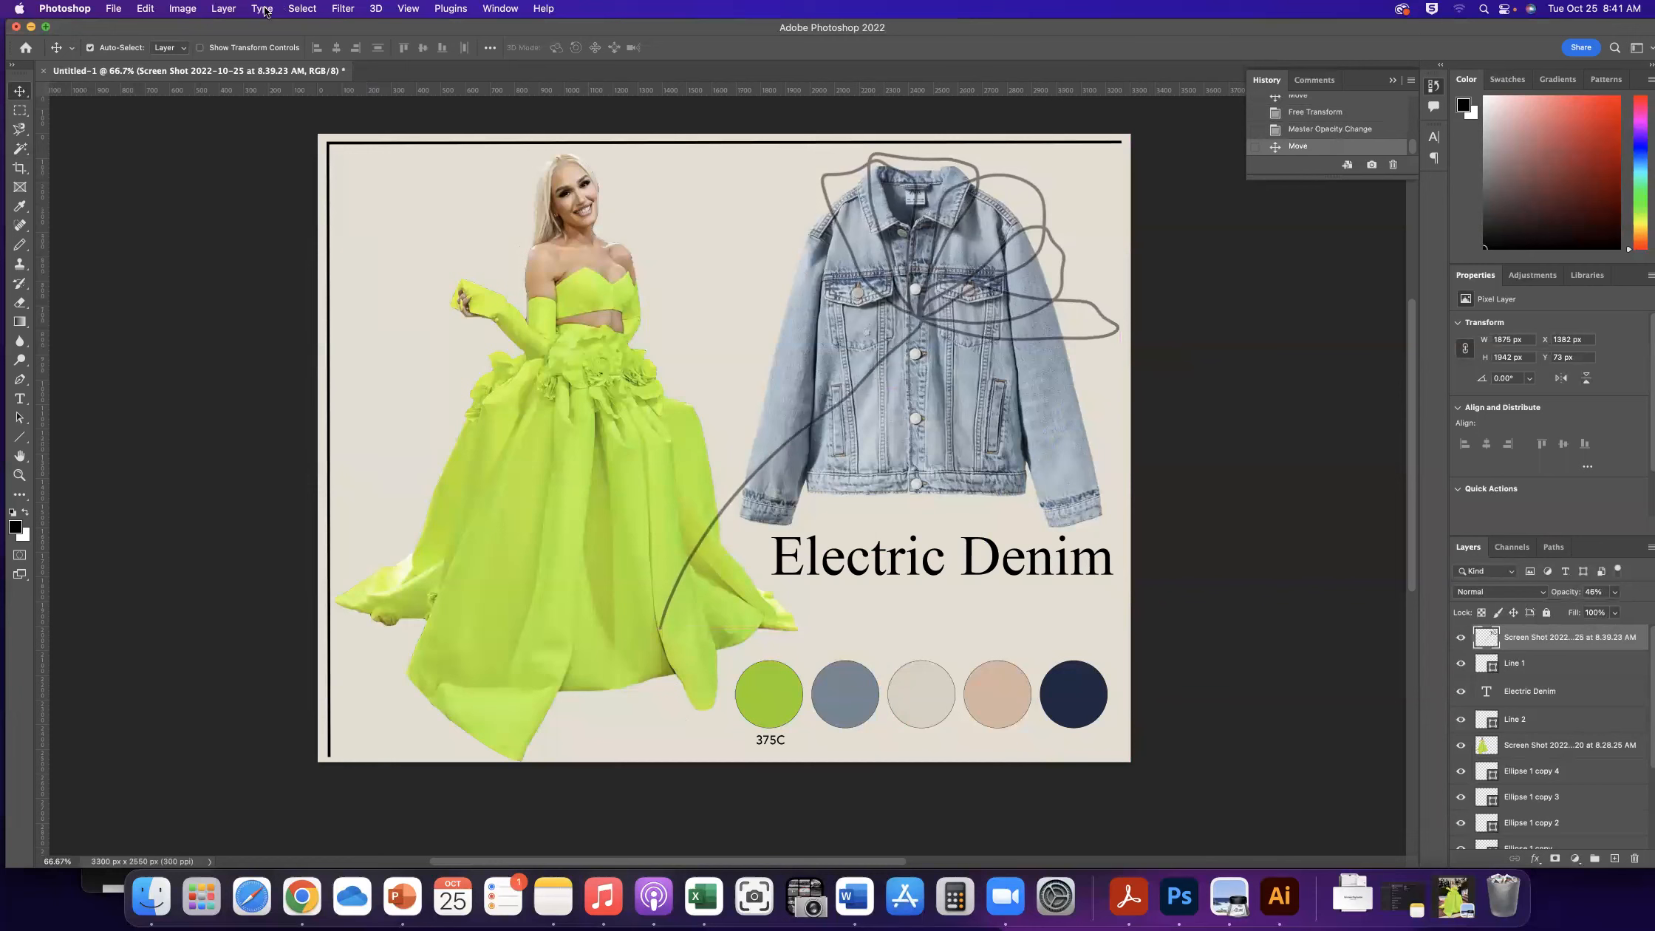
Duplicate the flower layer with Layer Via Copy and move the copy over toward the green dress
click(224, 9)
mouse_move(227, 28)
click(492, 156)
drag(913, 325, 691, 349)
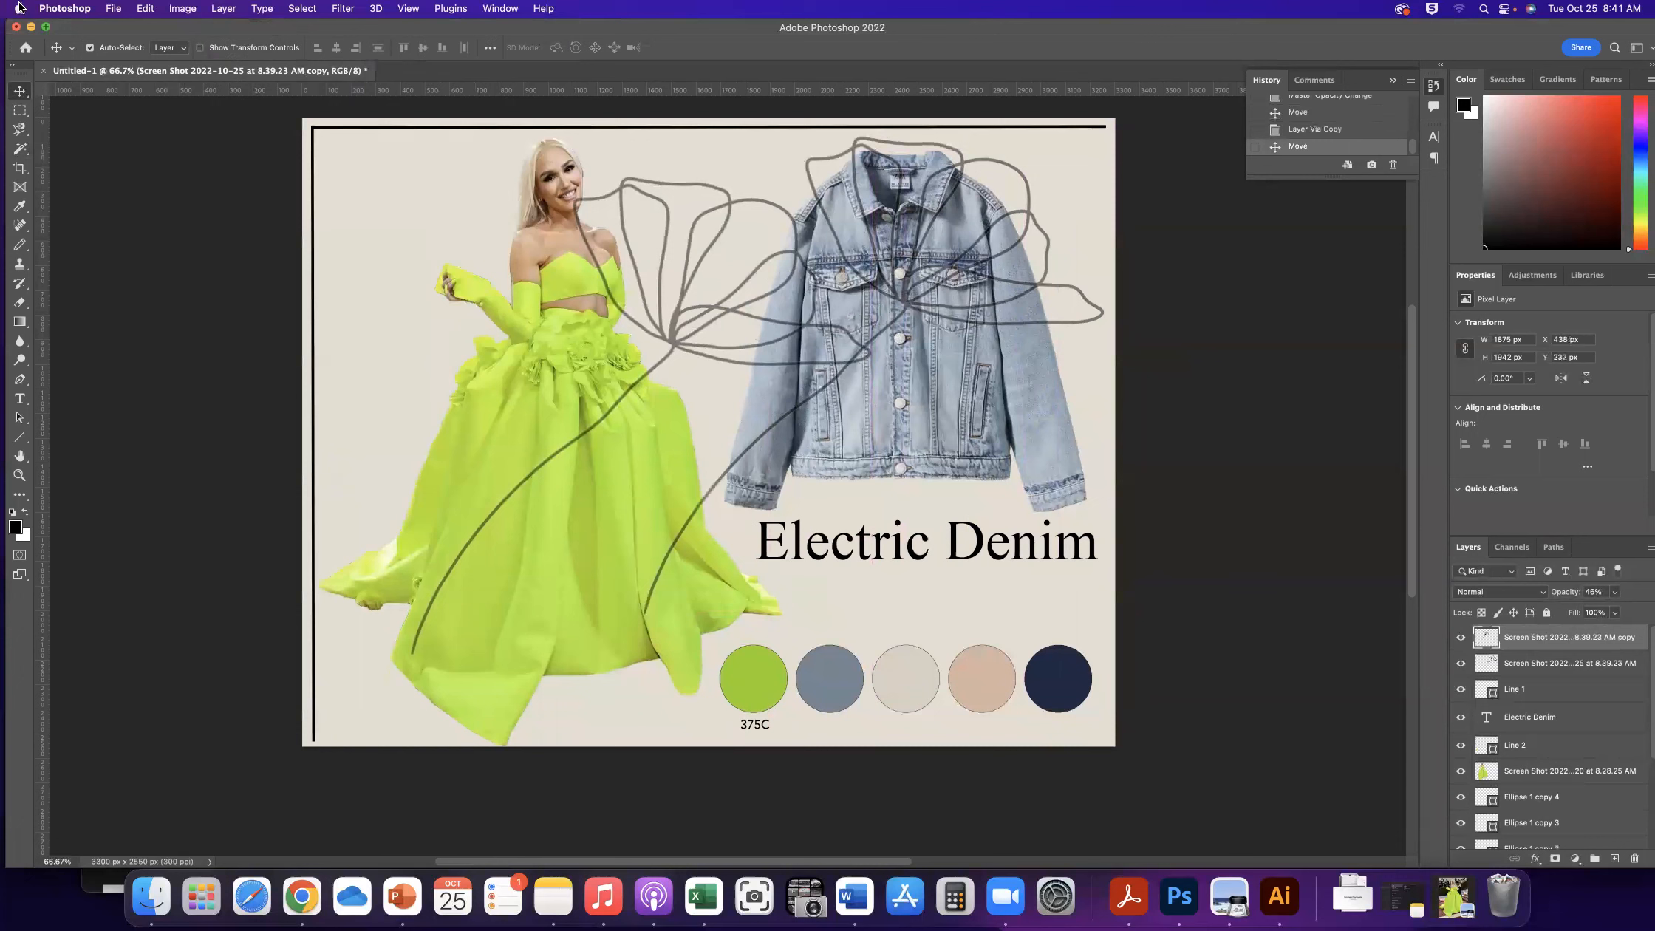
Enlarge the flower copy with Free Transform to about 2675 by 2790 px
click(145, 9)
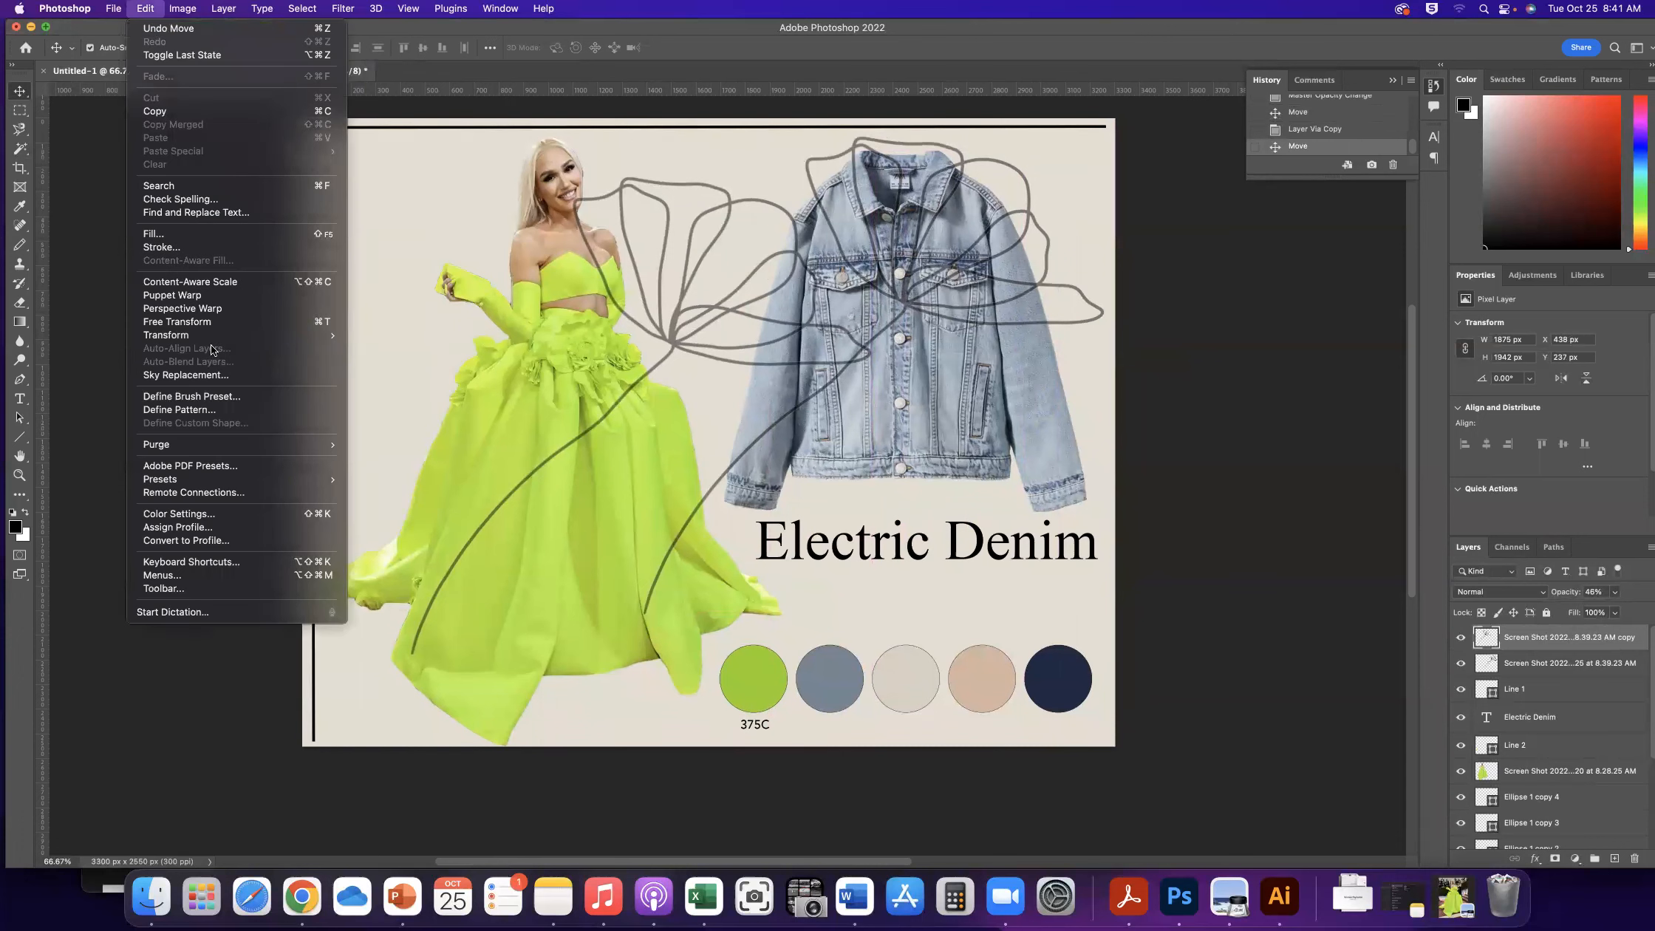
mouse_move(215, 338)
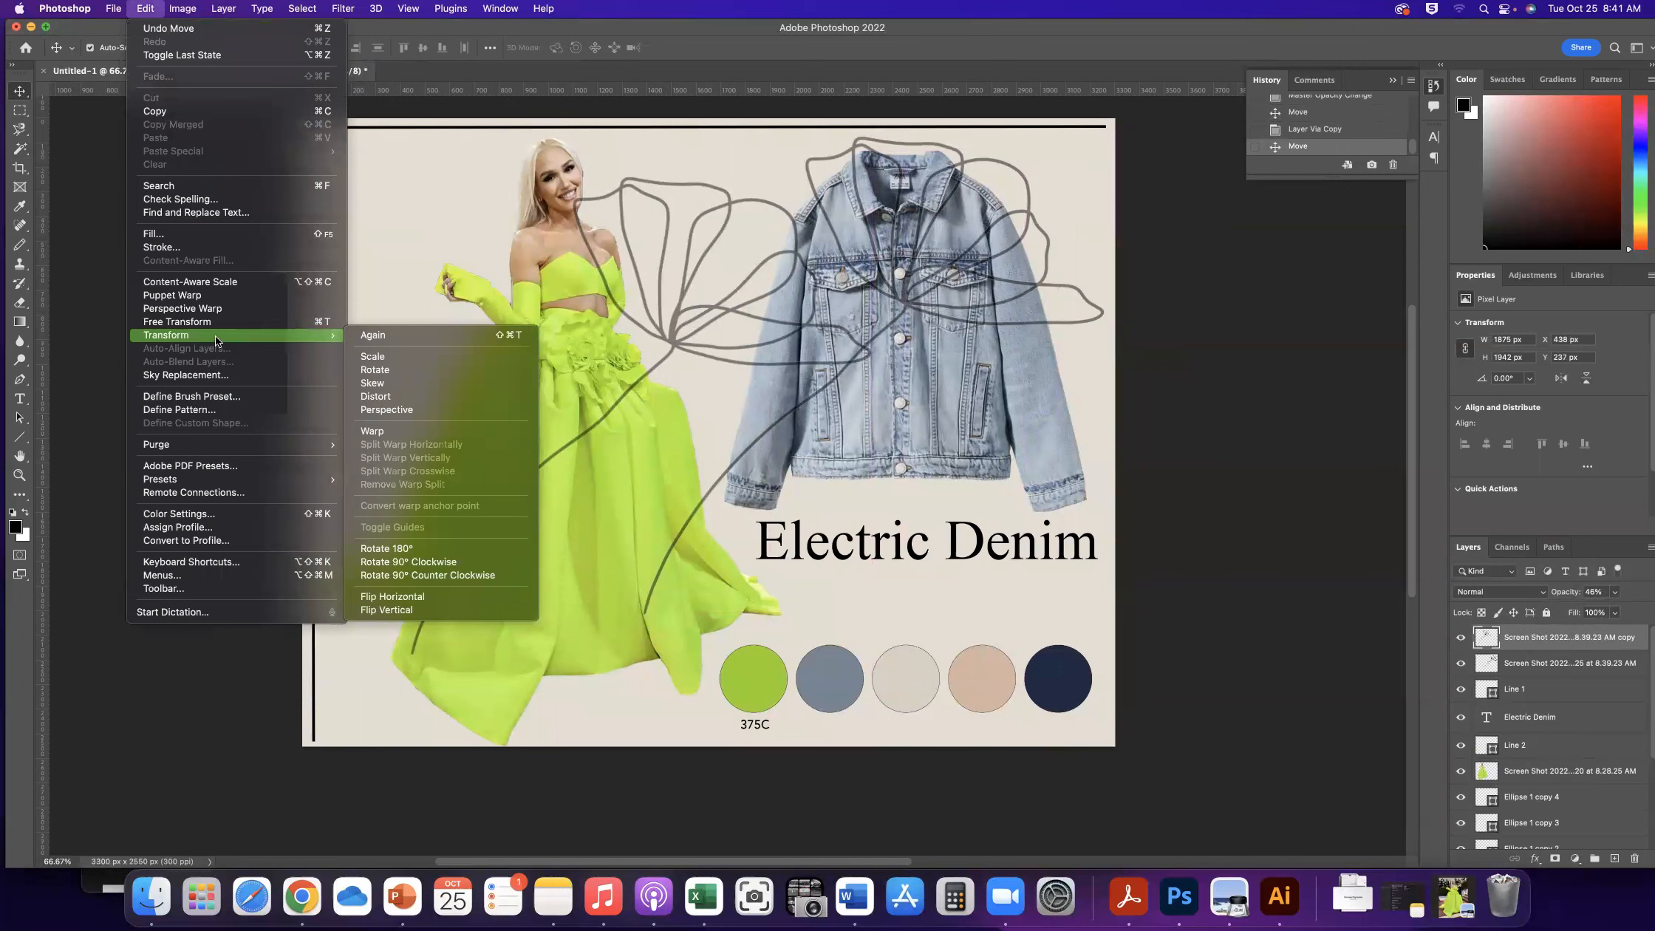
click(221, 323)
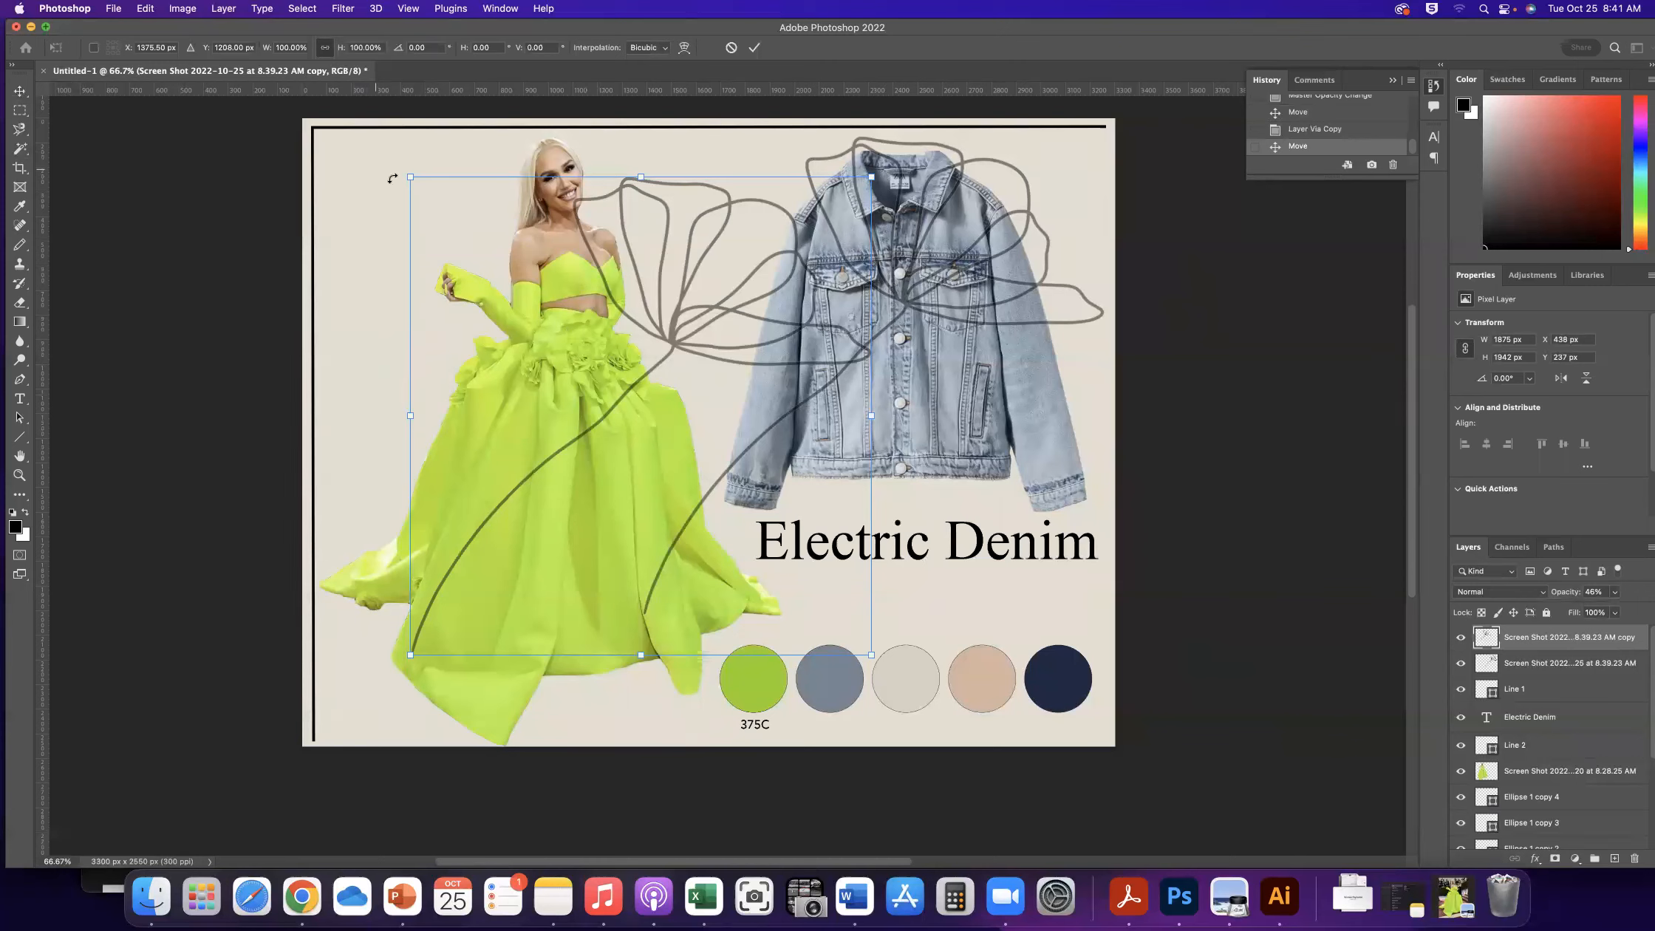
drag(410, 178, 400, 163)
drag(872, 656, 1113, 815)
key(Return)
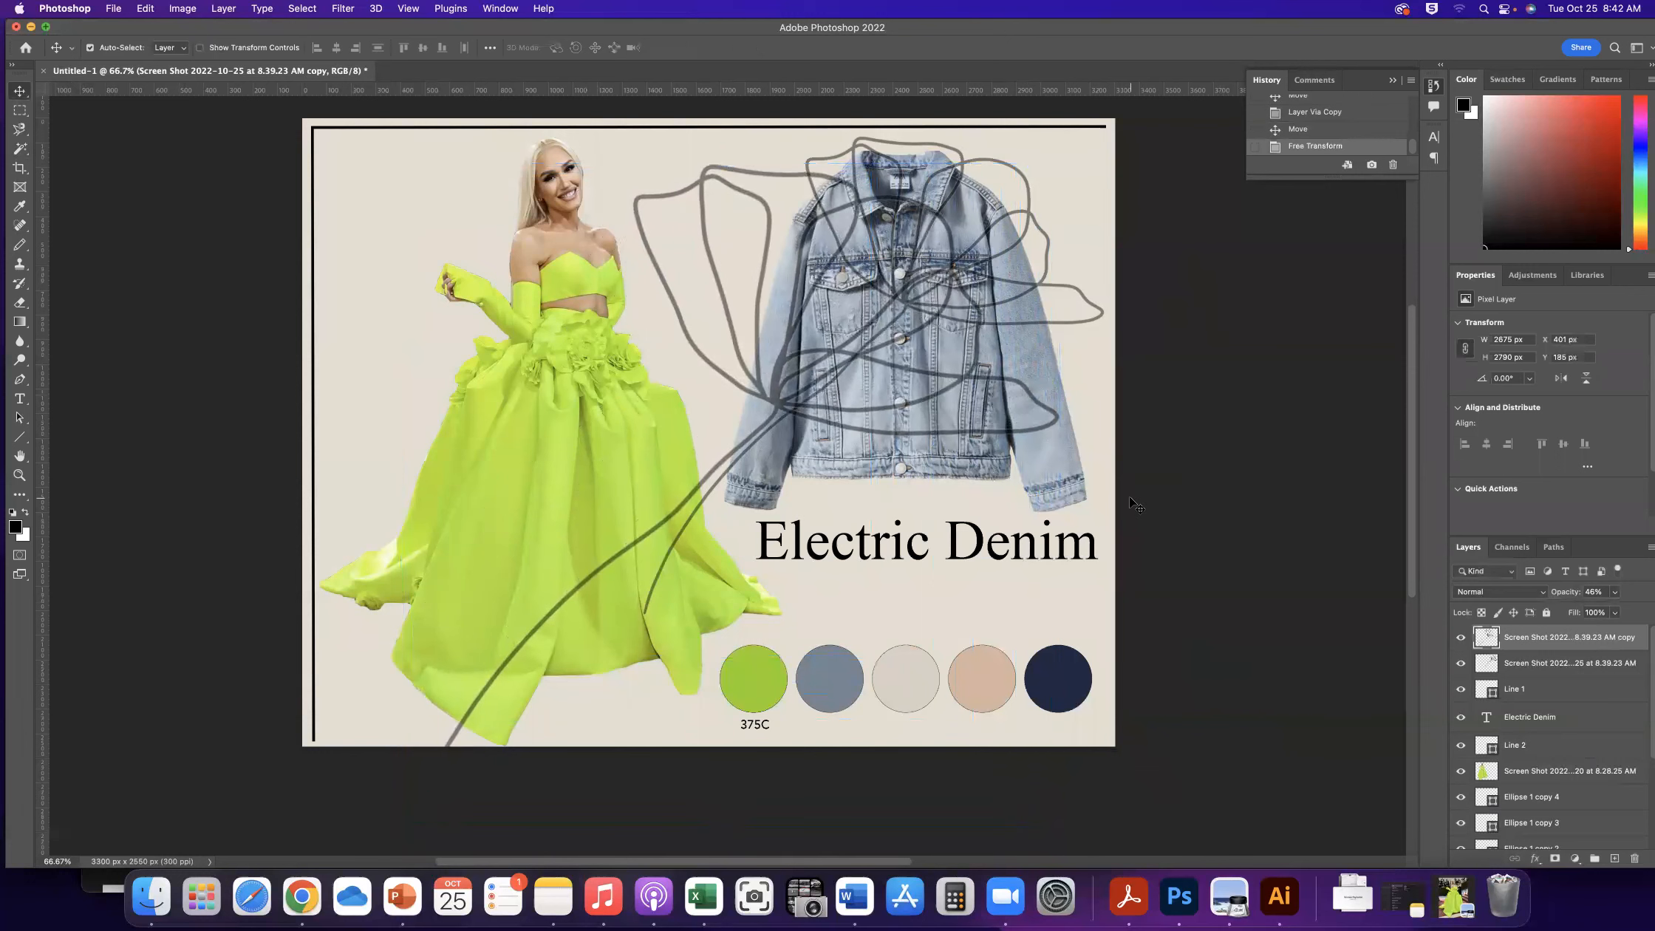
Try flipping the enlarged flower copy vertically and undo the flip
click(144, 8)
mouse_move(214, 334)
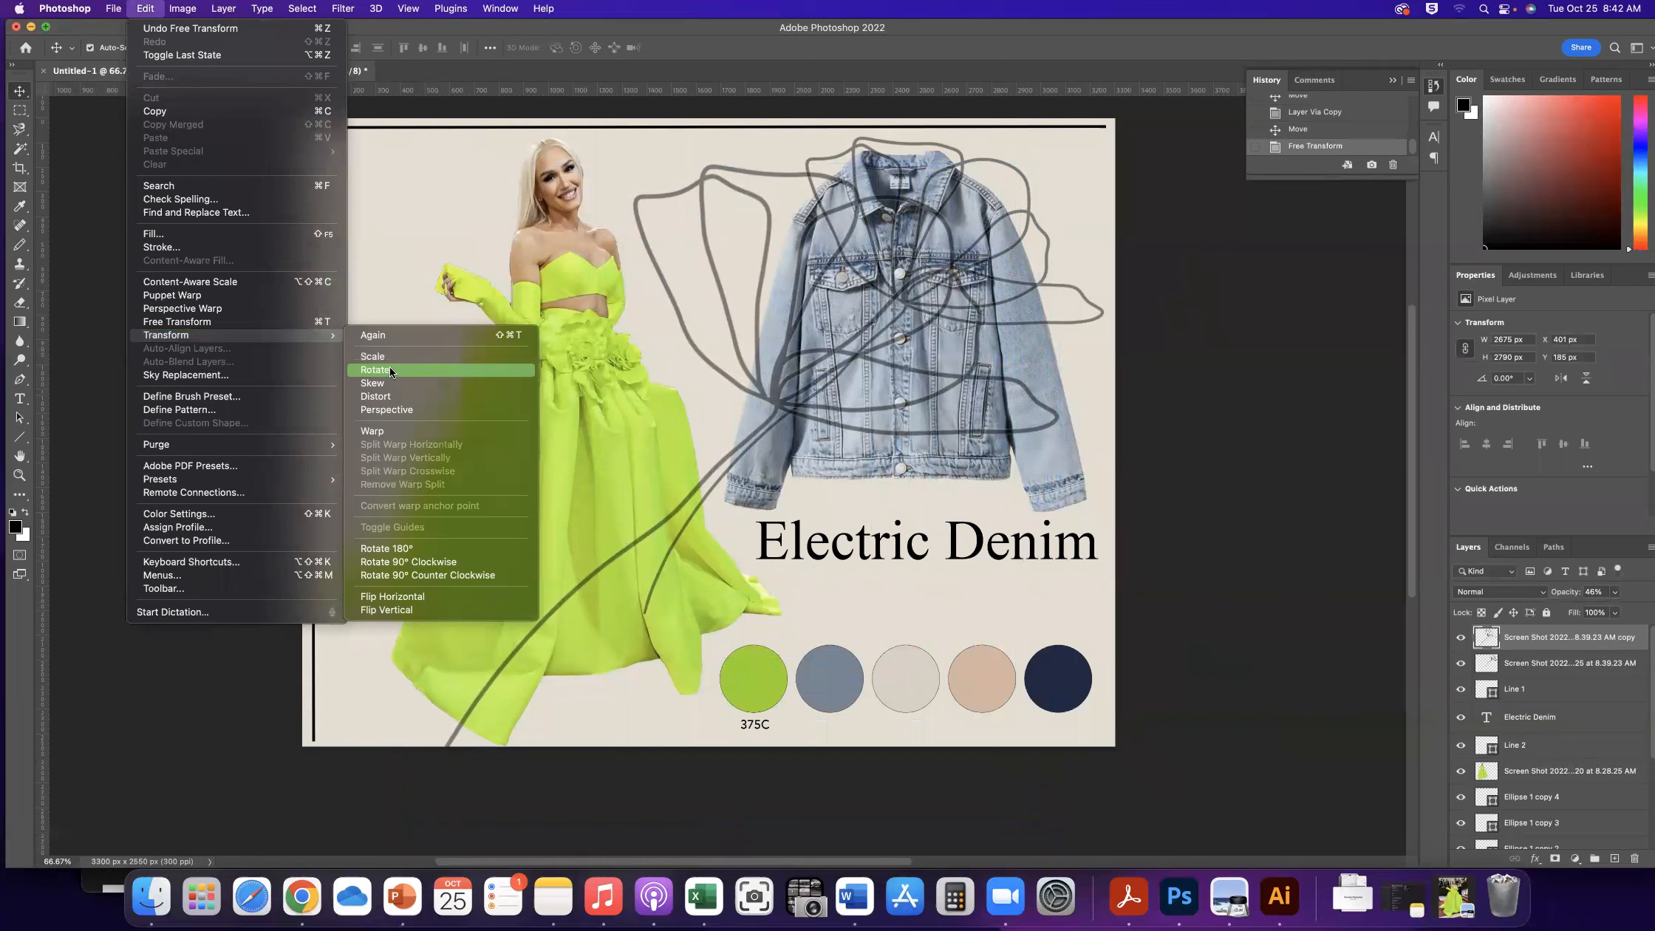
click(453, 609)
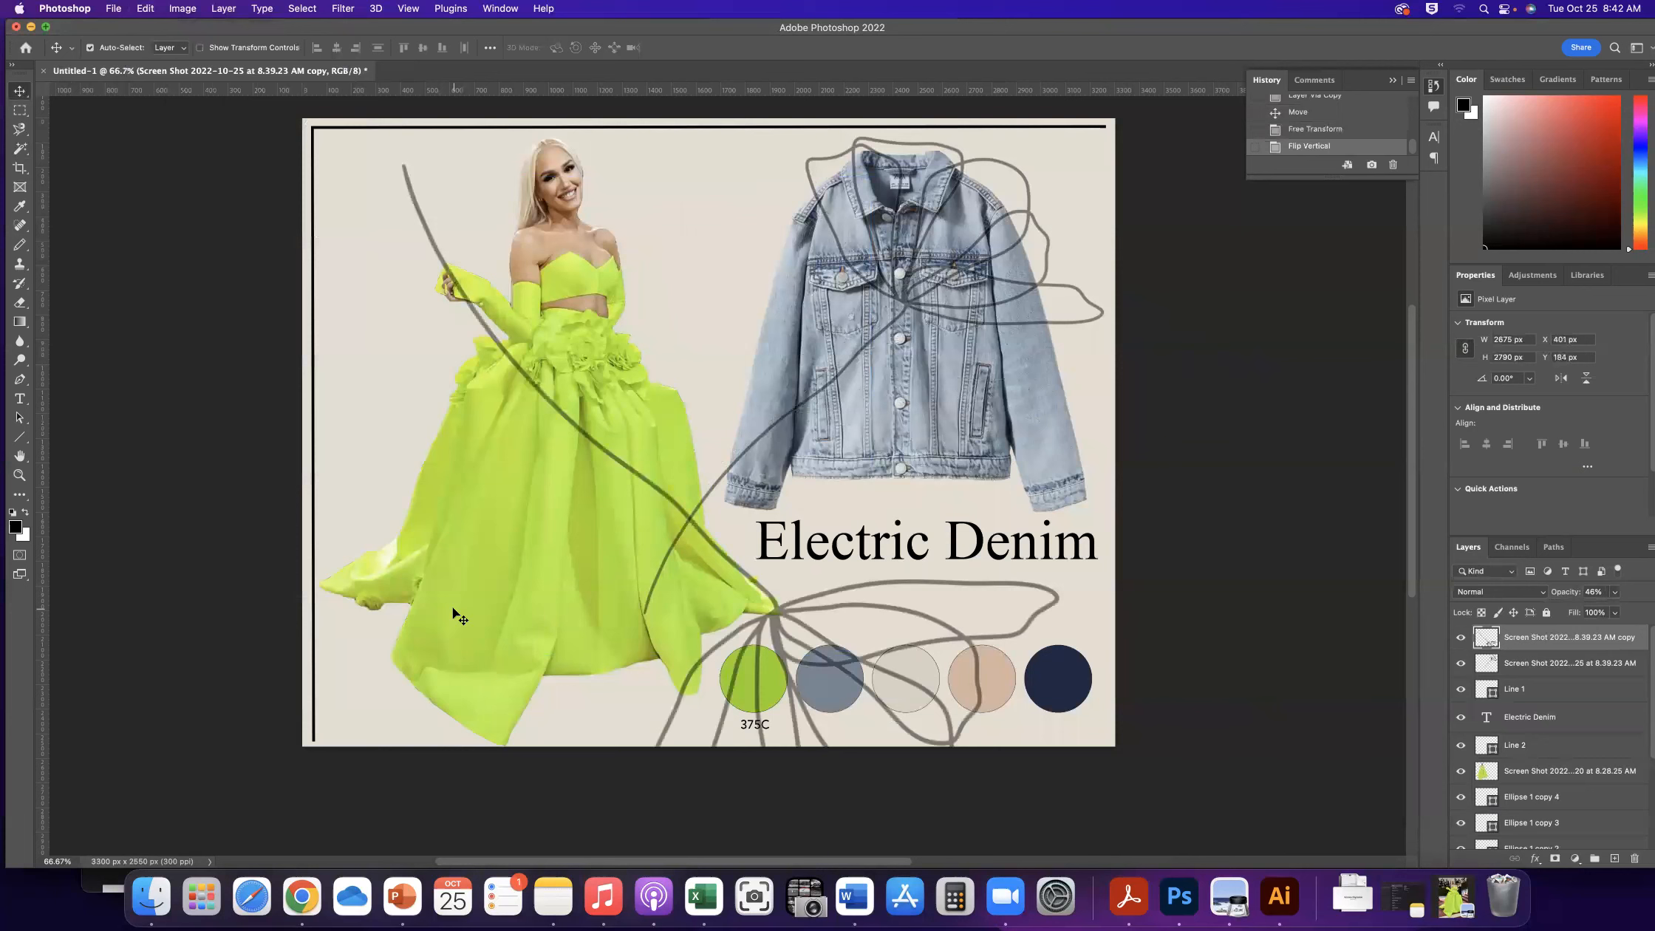
key(super+z)
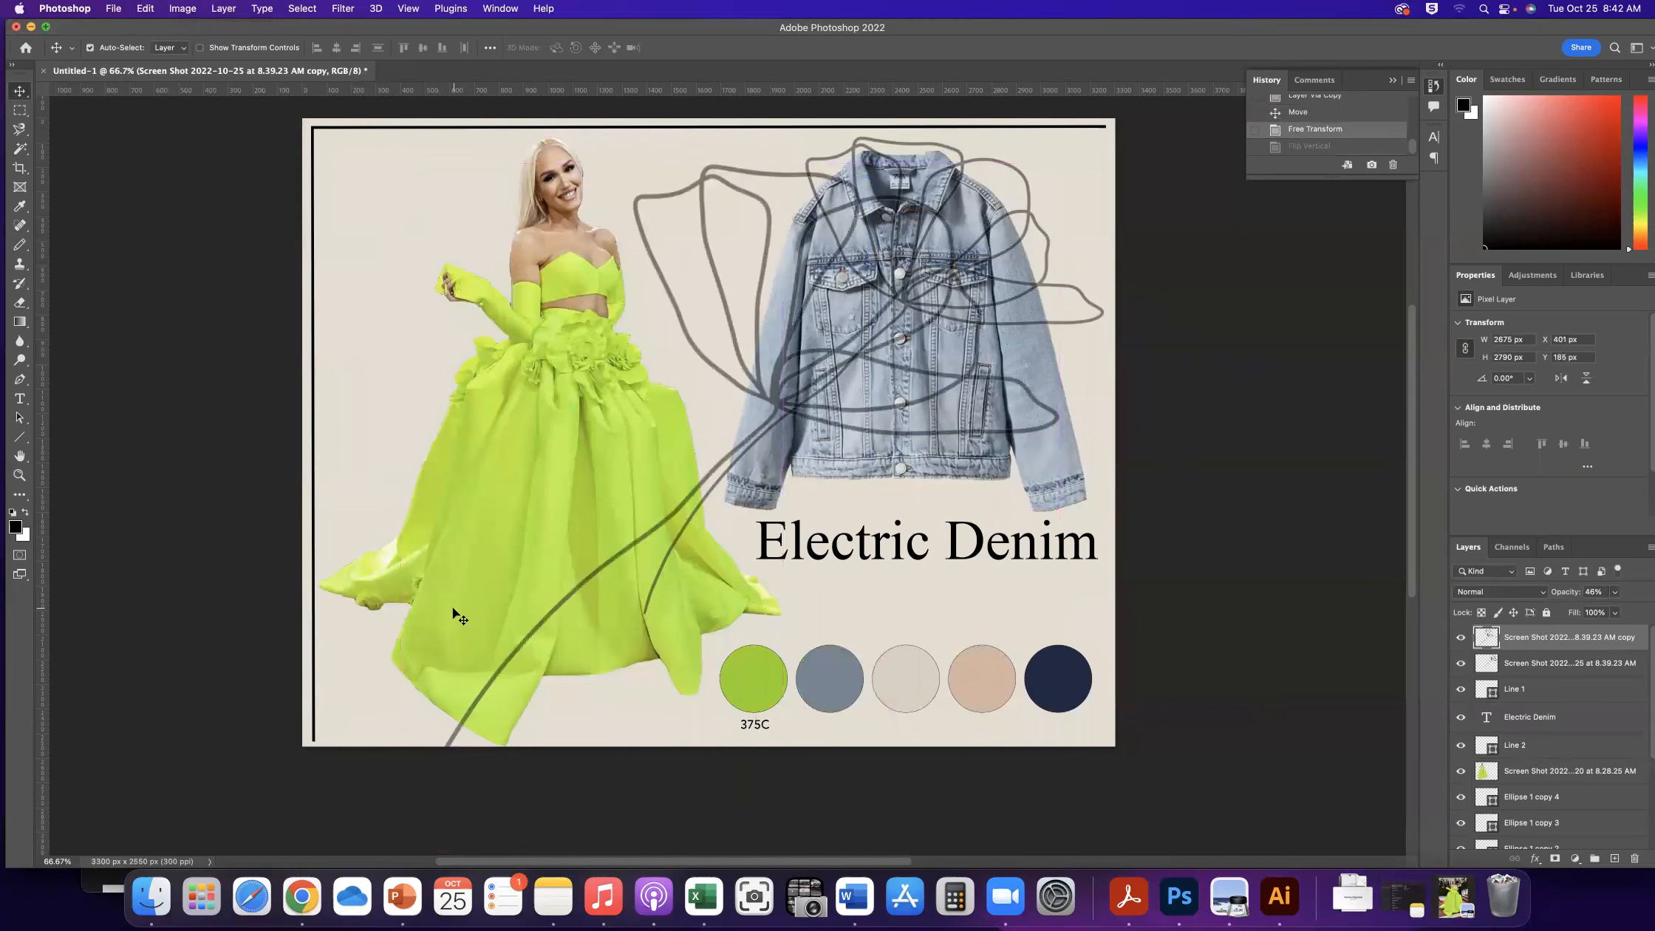
Flip the enlarged flower copy horizontally and move its petals over the green dress
click(150, 9)
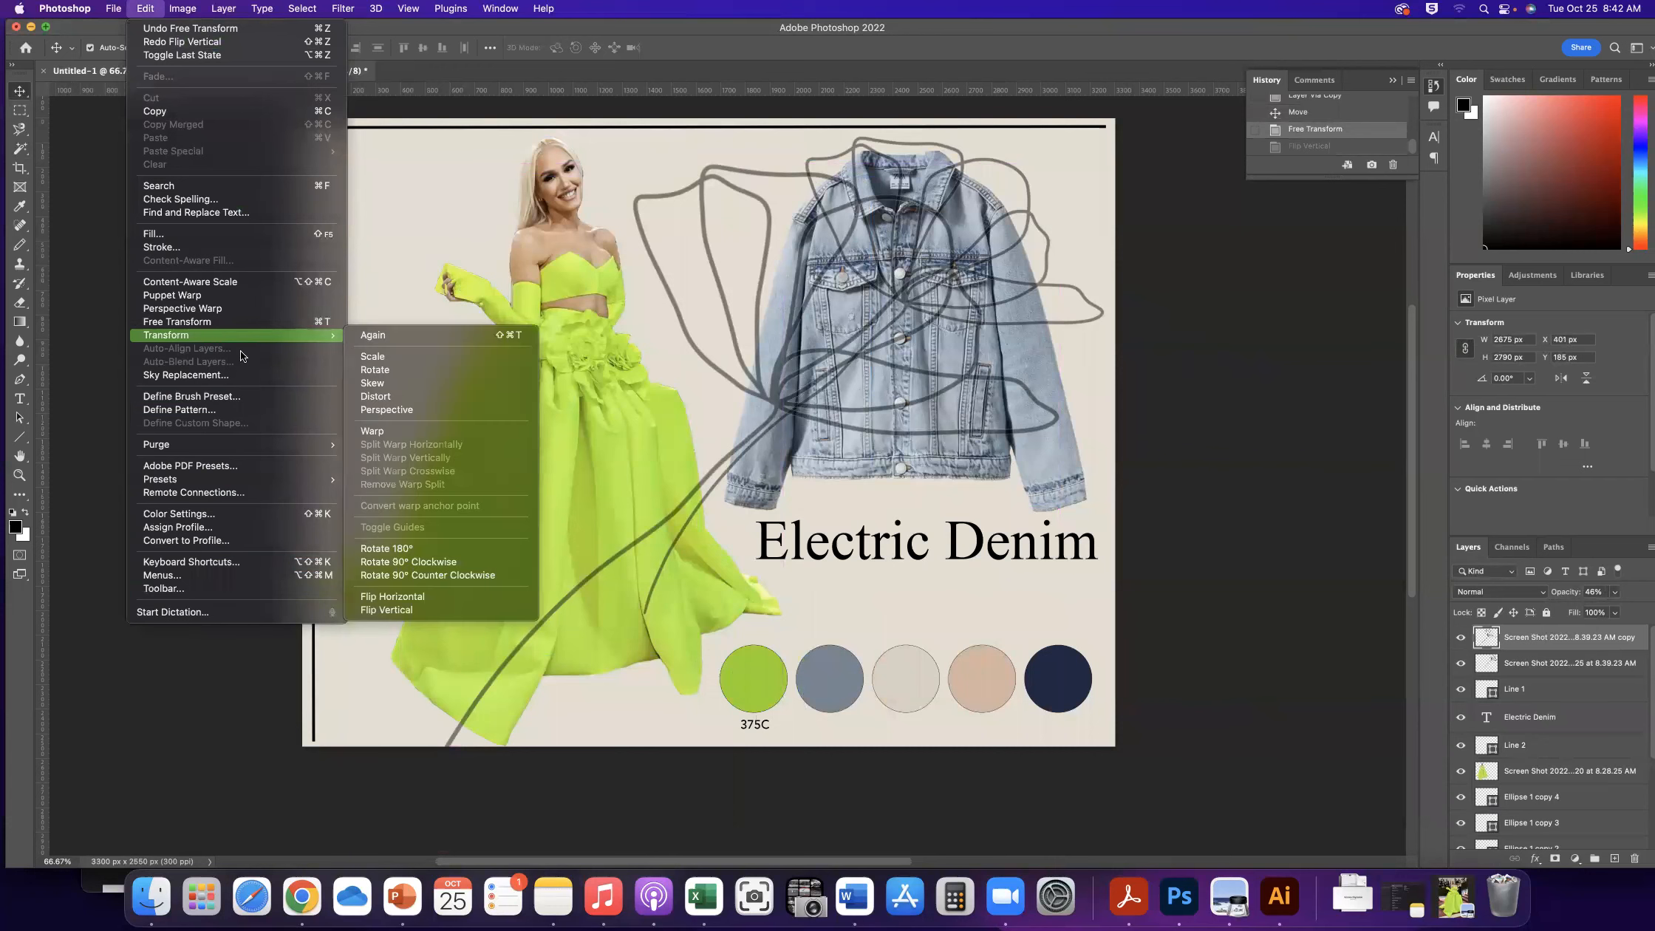
click(397, 597)
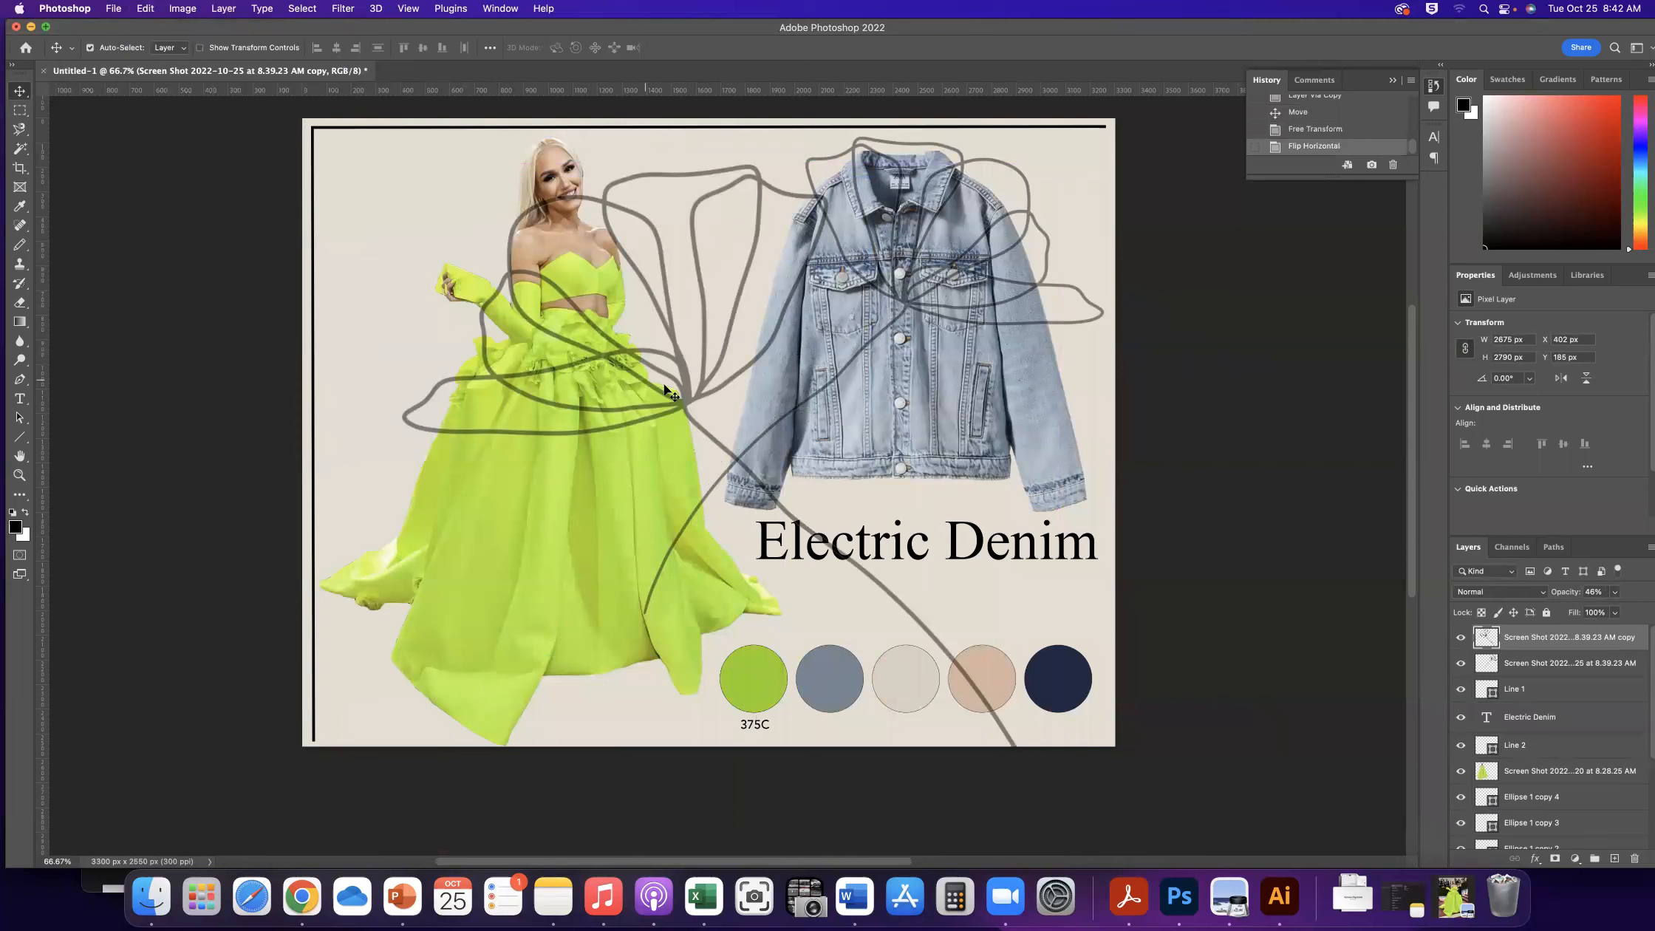
mouse_move(683, 401)
mouse_down()
mouse_move(600, 379)
mouse_move(613, 500)
mouse_up()
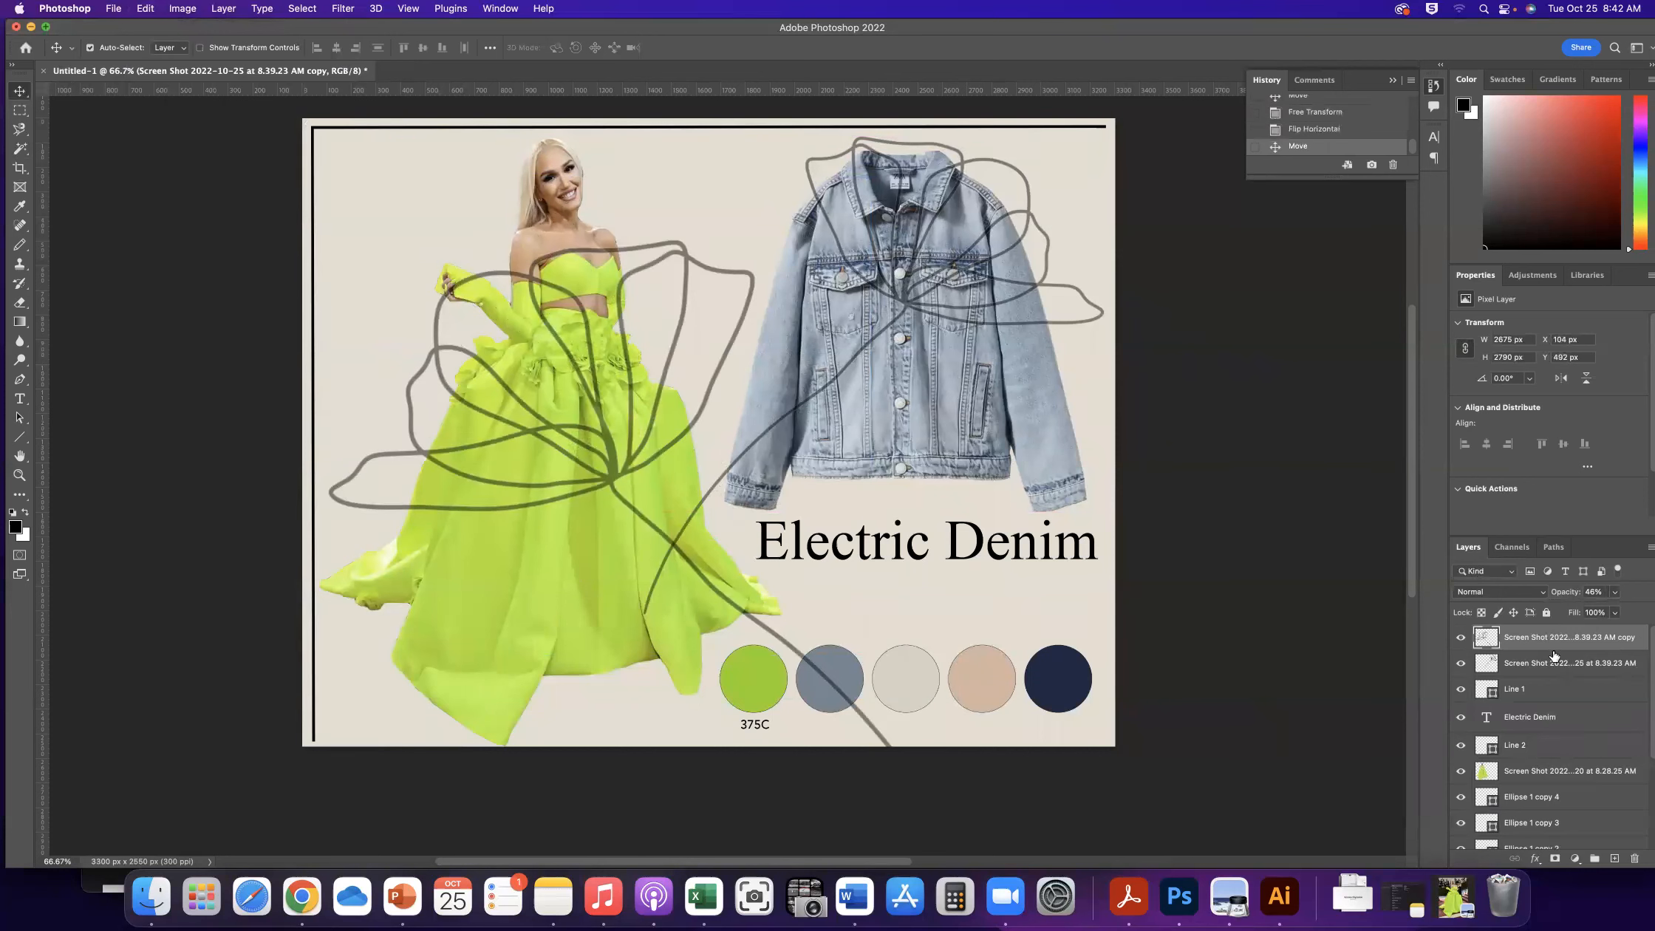
Identify the flower copy by toggling its visibility and reorder its layer directly below the green dress photo layer
scroll(1582, 763, down, 3)
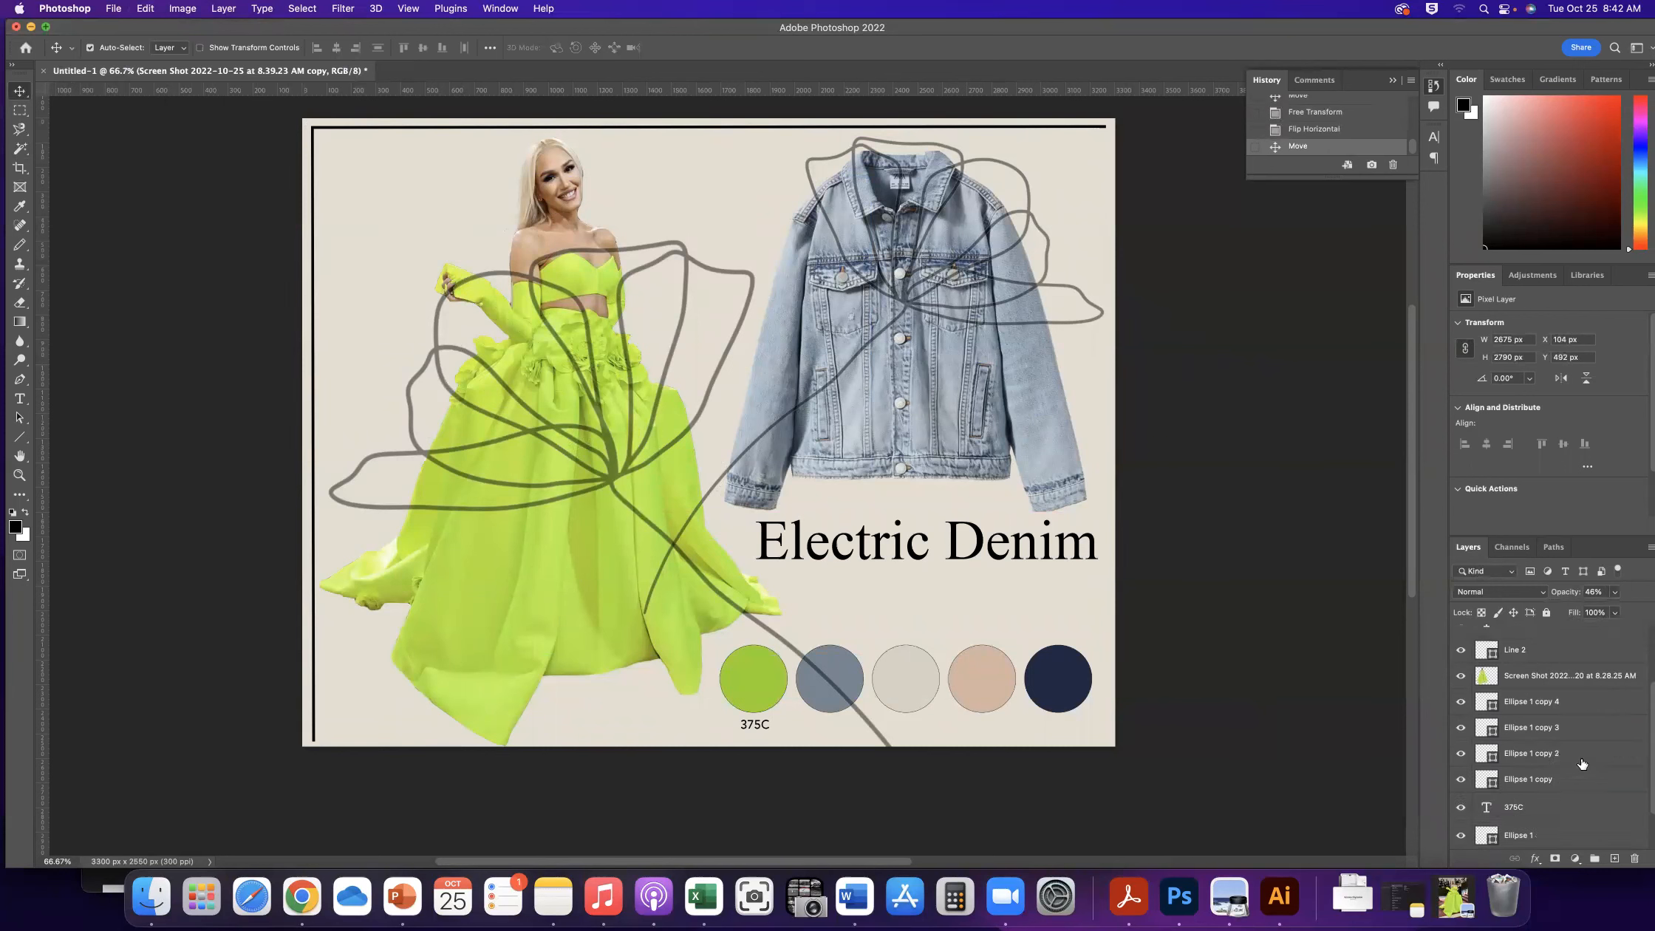
scroll(1582, 763, up, 3)
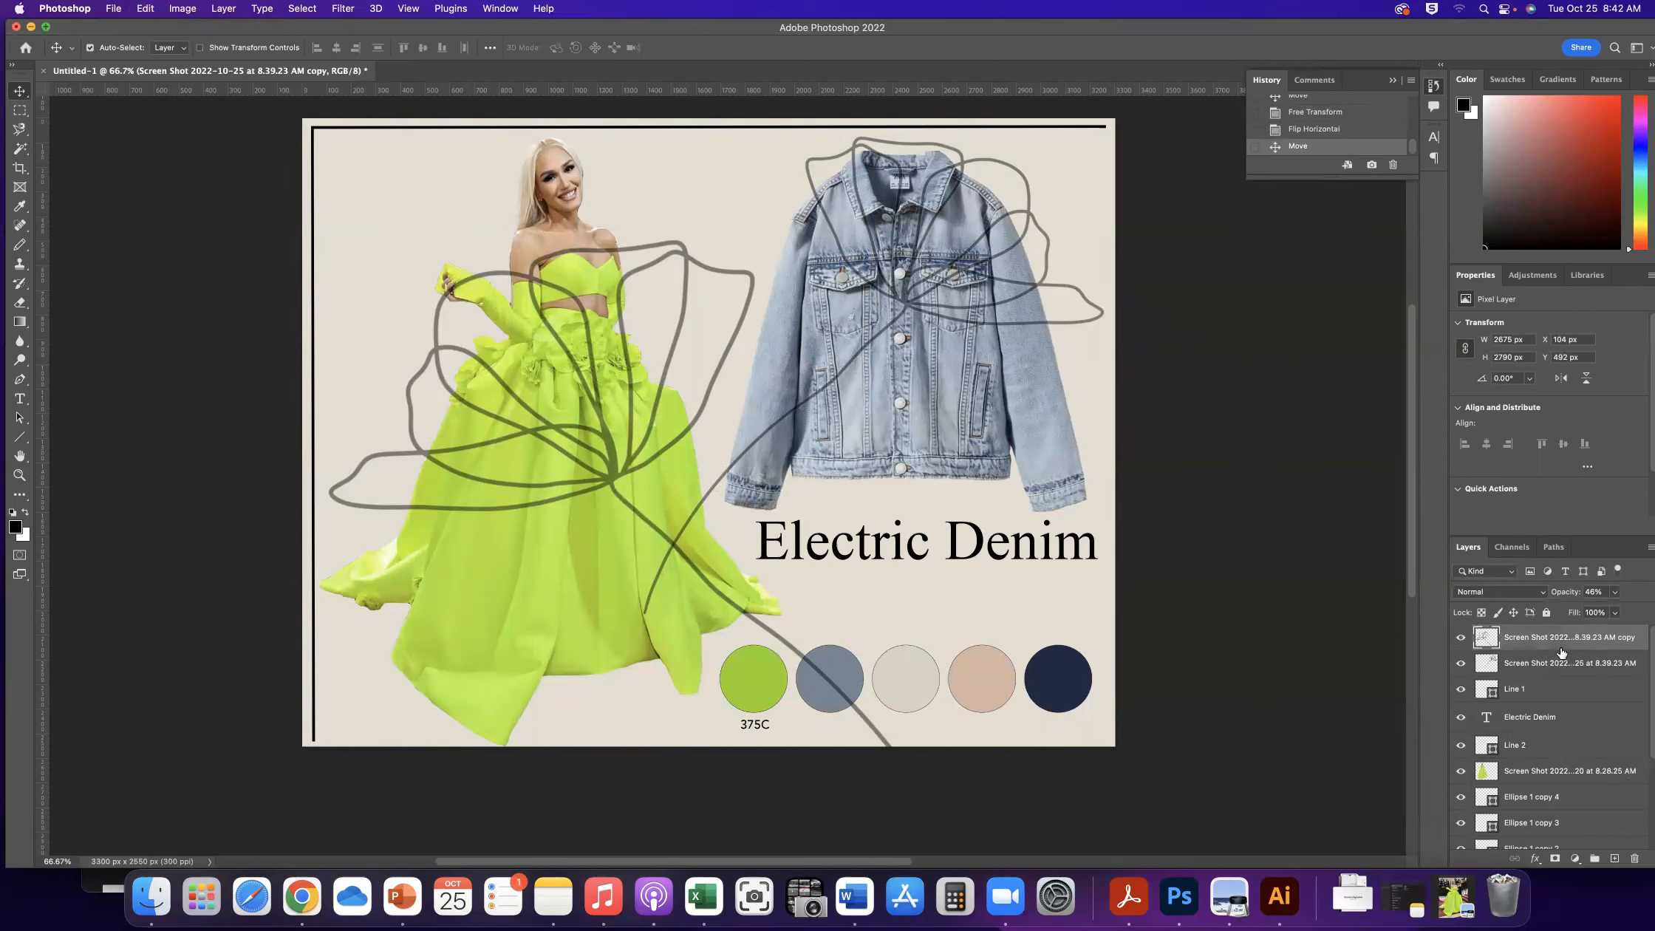
click(1461, 637)
click(1461, 636)
drag(1544, 639, 1571, 785)
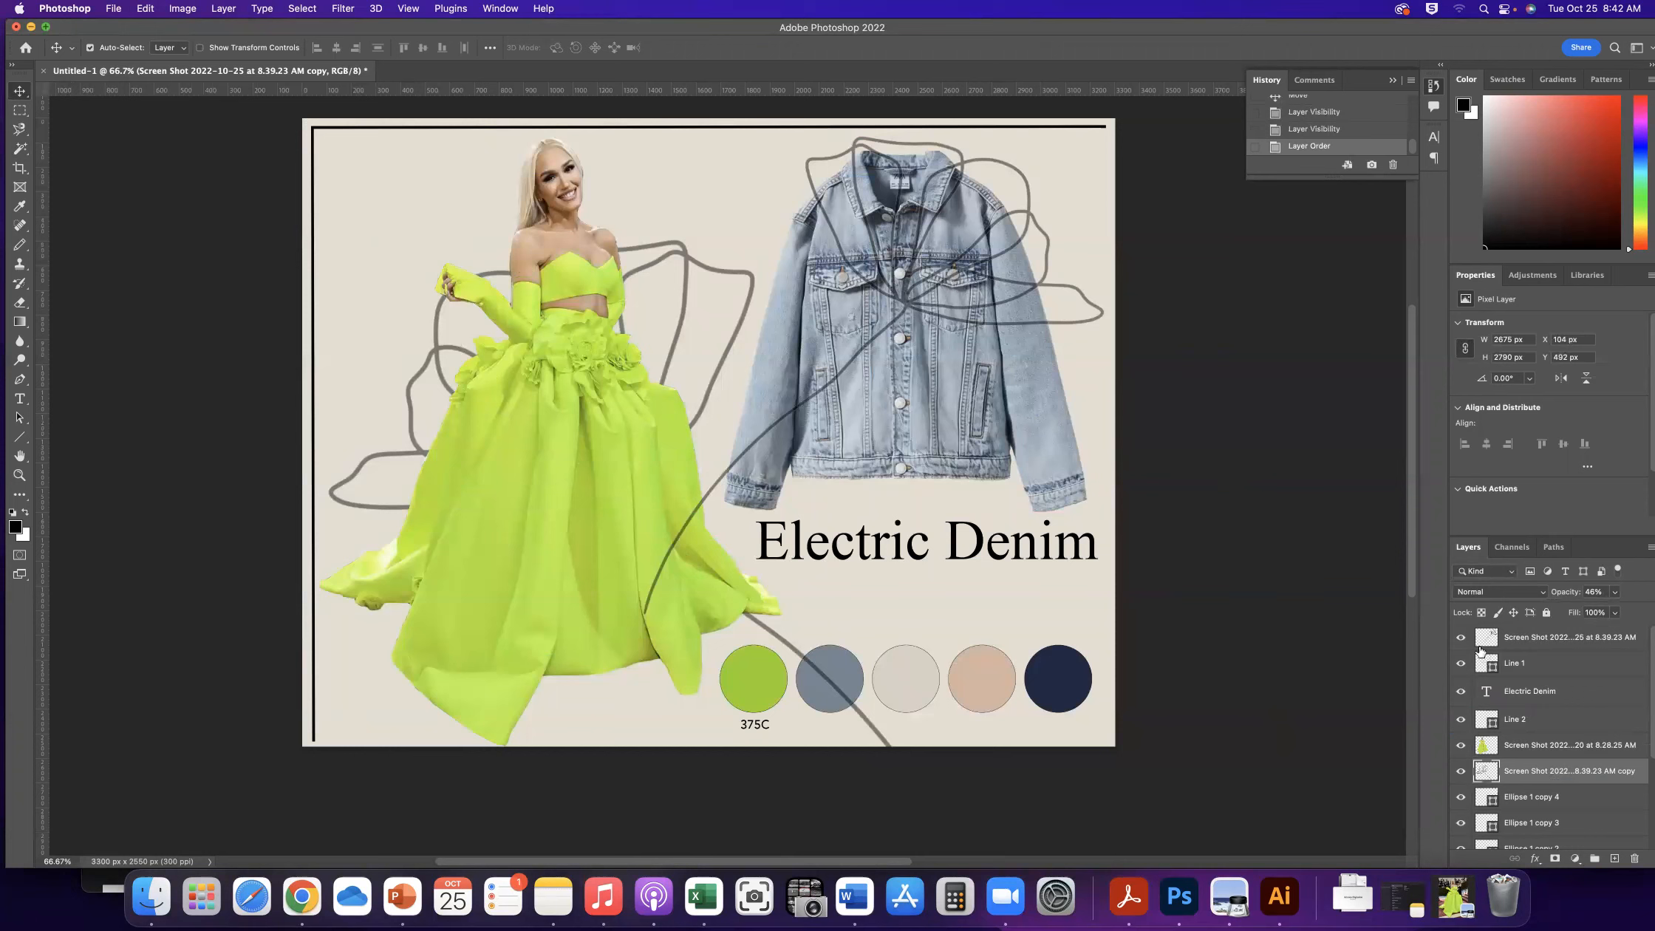
Reorder the original flower layer to sit behind the denim jacket, directly above the Color Fill 1 background layer
click(1538, 638)
drag(1580, 636, 1590, 781)
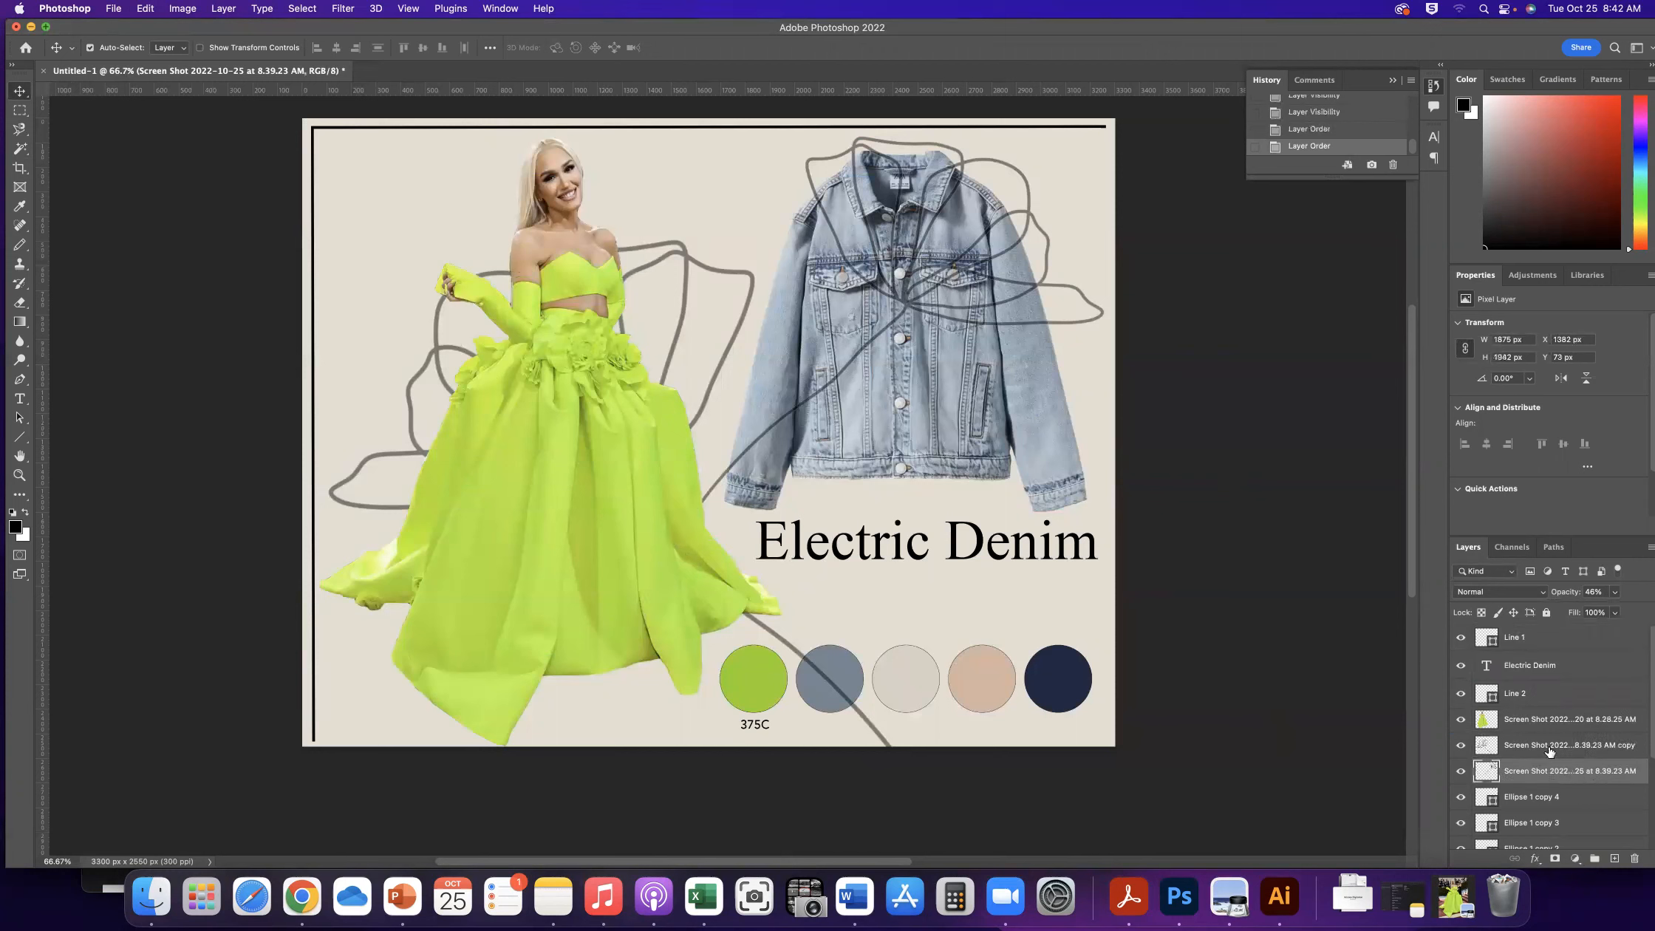
click(1461, 746)
click(1462, 746)
click(1461, 772)
click(1462, 772)
scroll(1561, 781, down, 3)
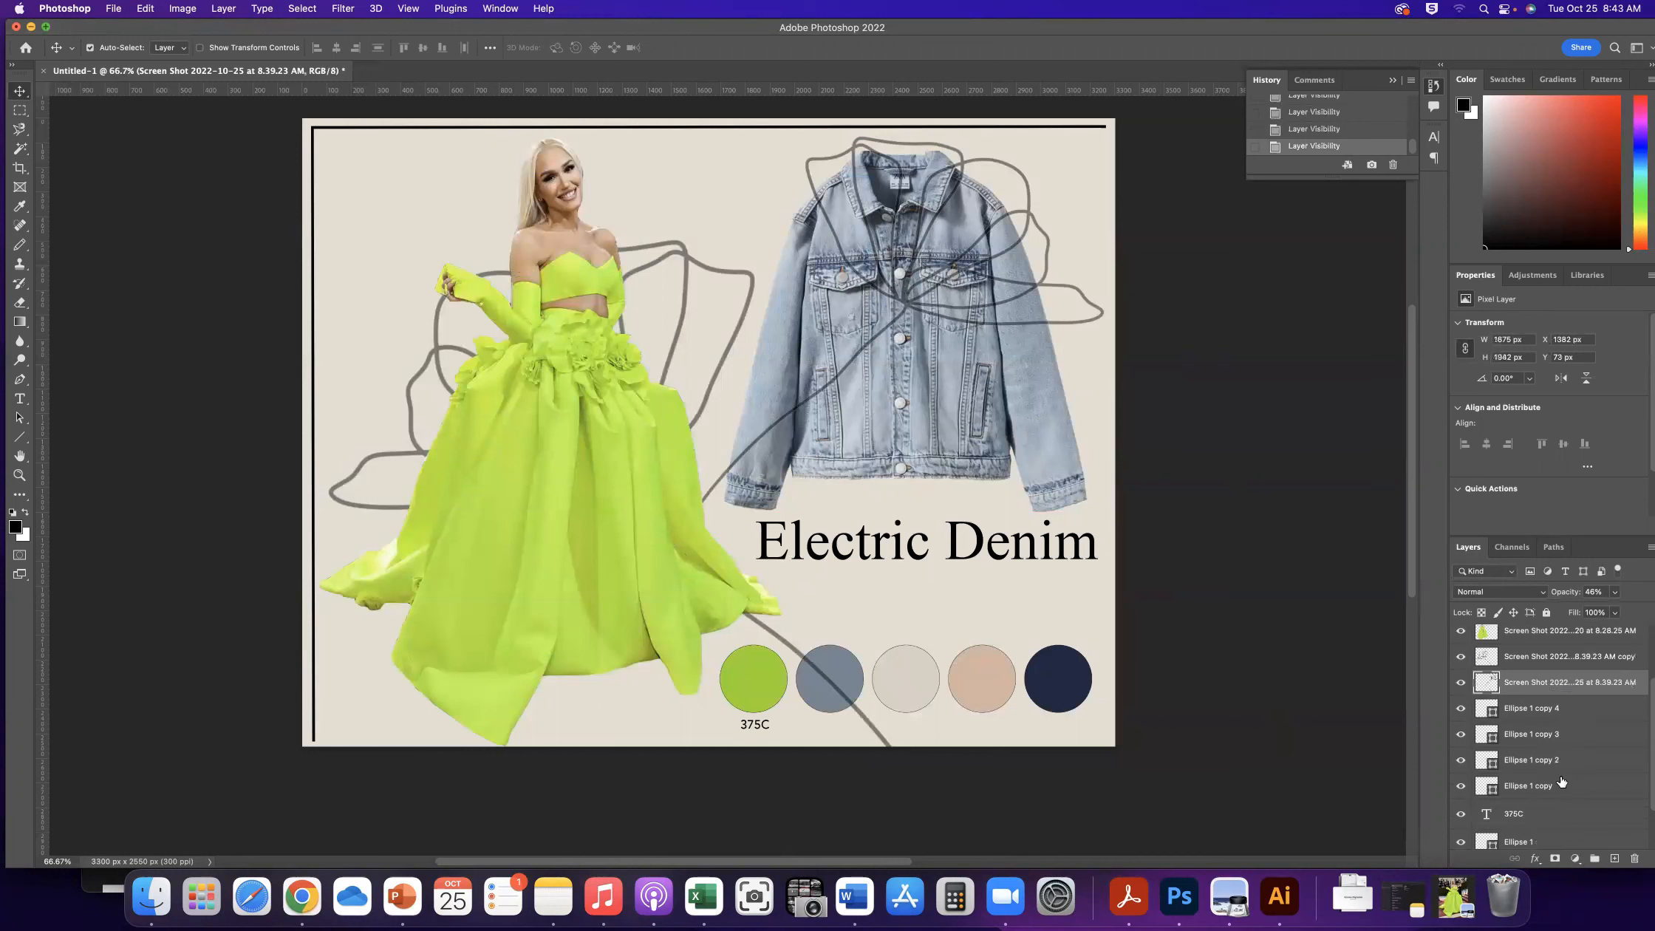
scroll(1561, 768, up, 2)
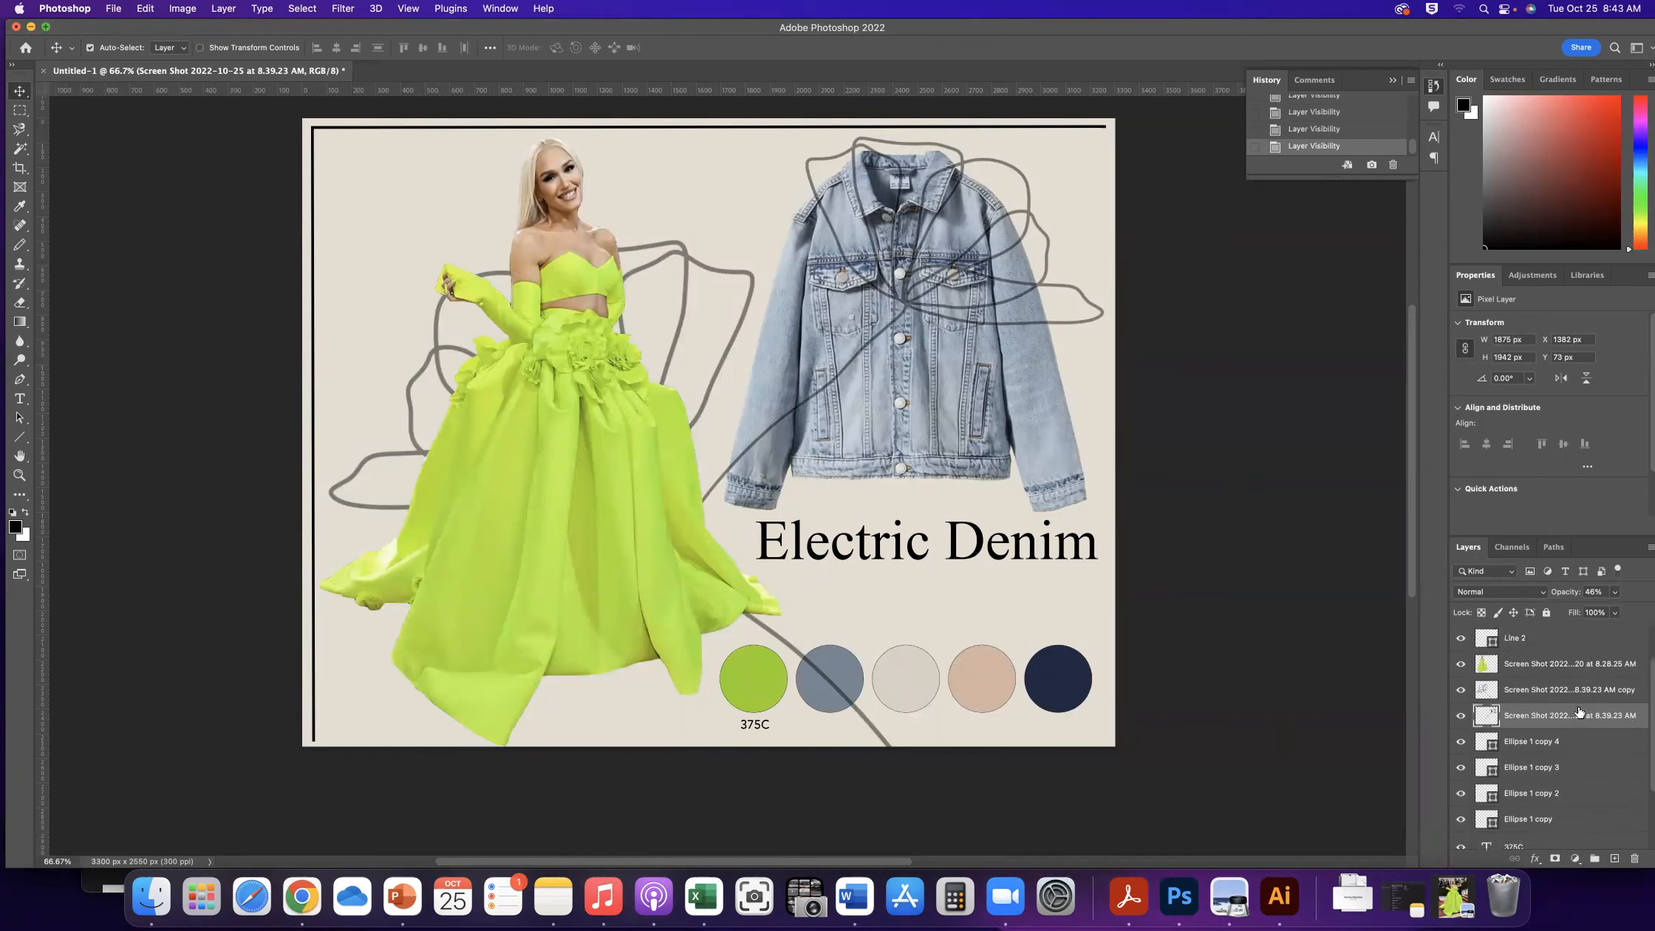
drag(1579, 710, 1550, 841)
scroll(1544, 794, down, 3)
drag(1537, 725, 1536, 806)
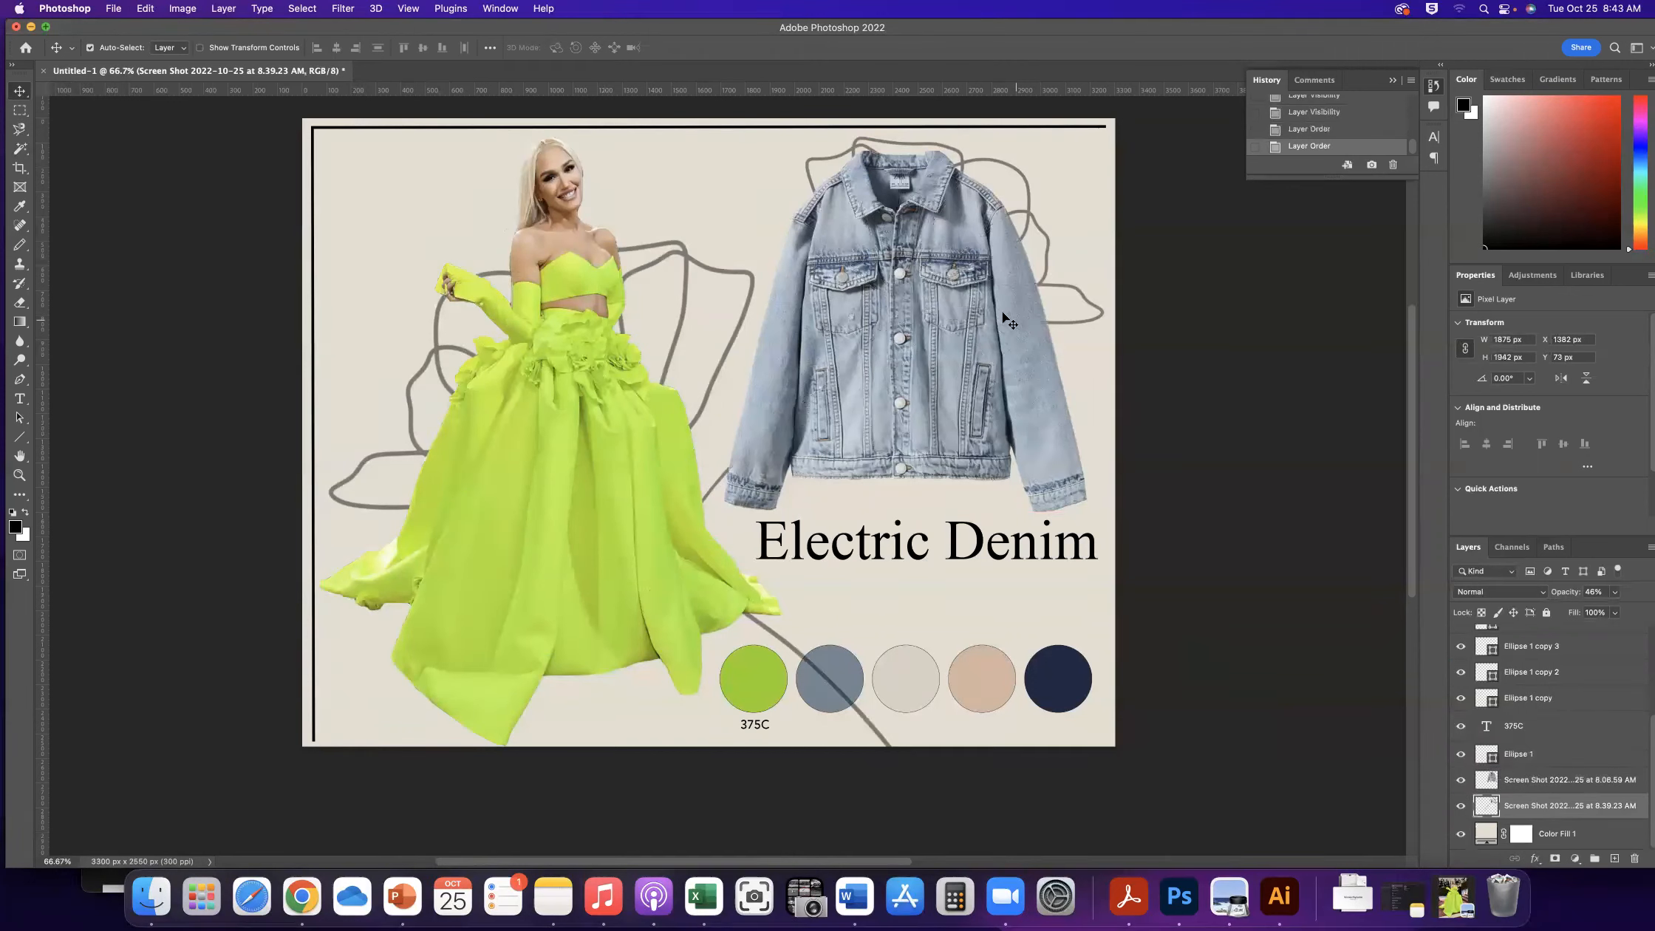
Select the flower copy layer and move it up so its petals frame the woman's head and shoulders
click(374, 165)
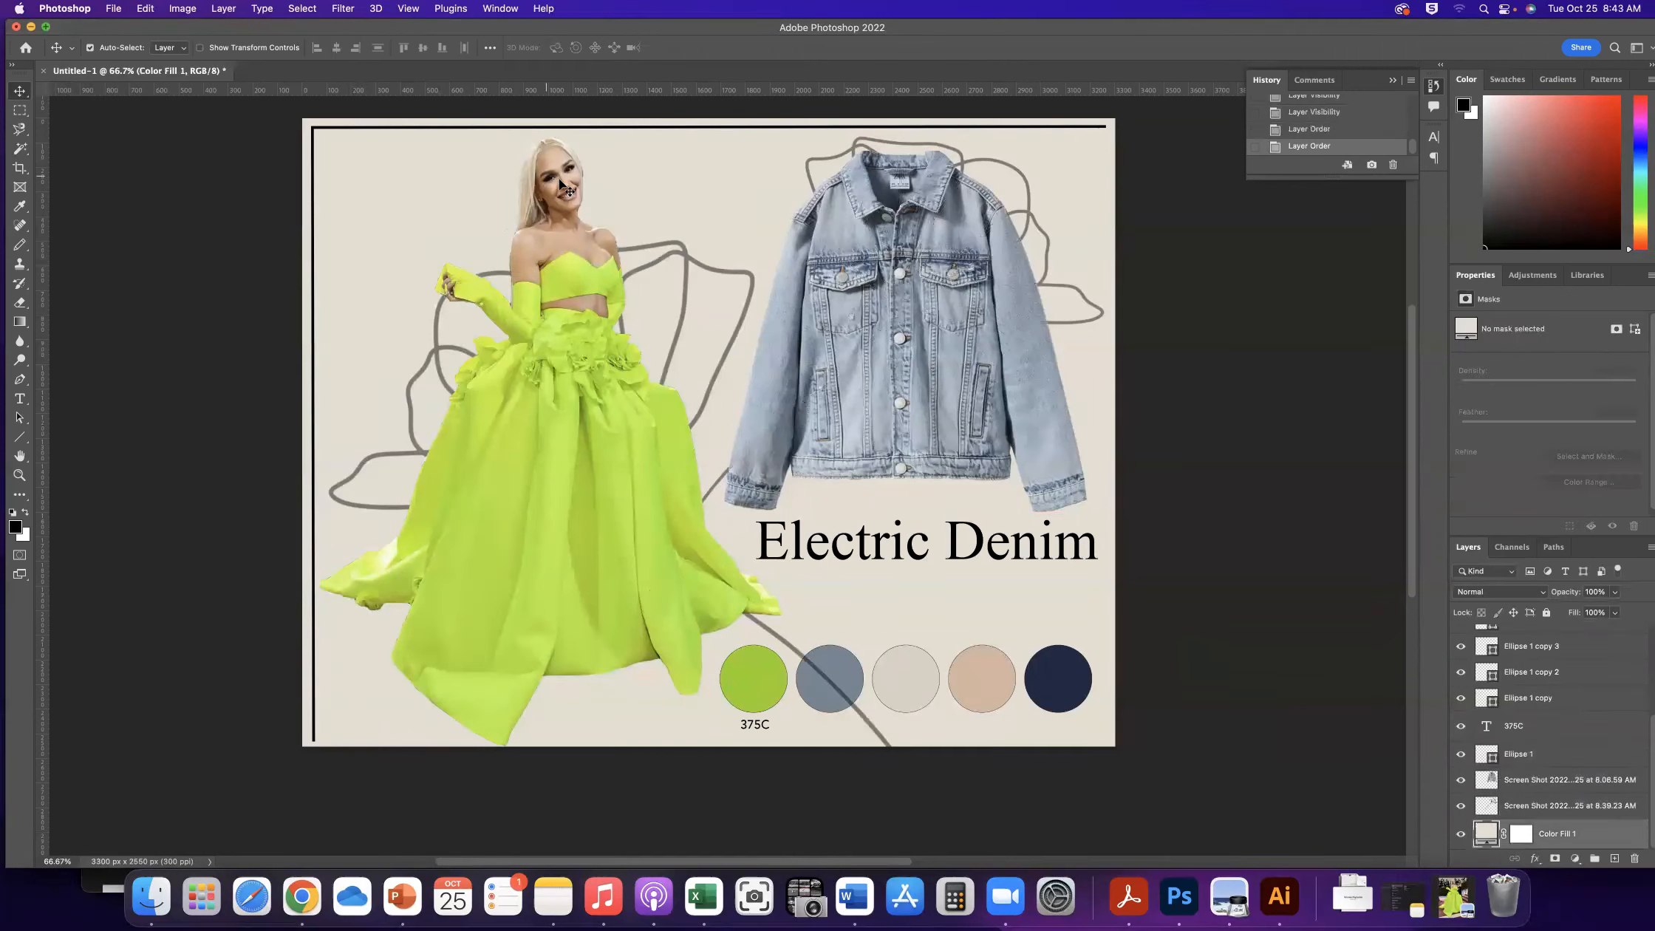
scroll(1600, 717, up, 5)
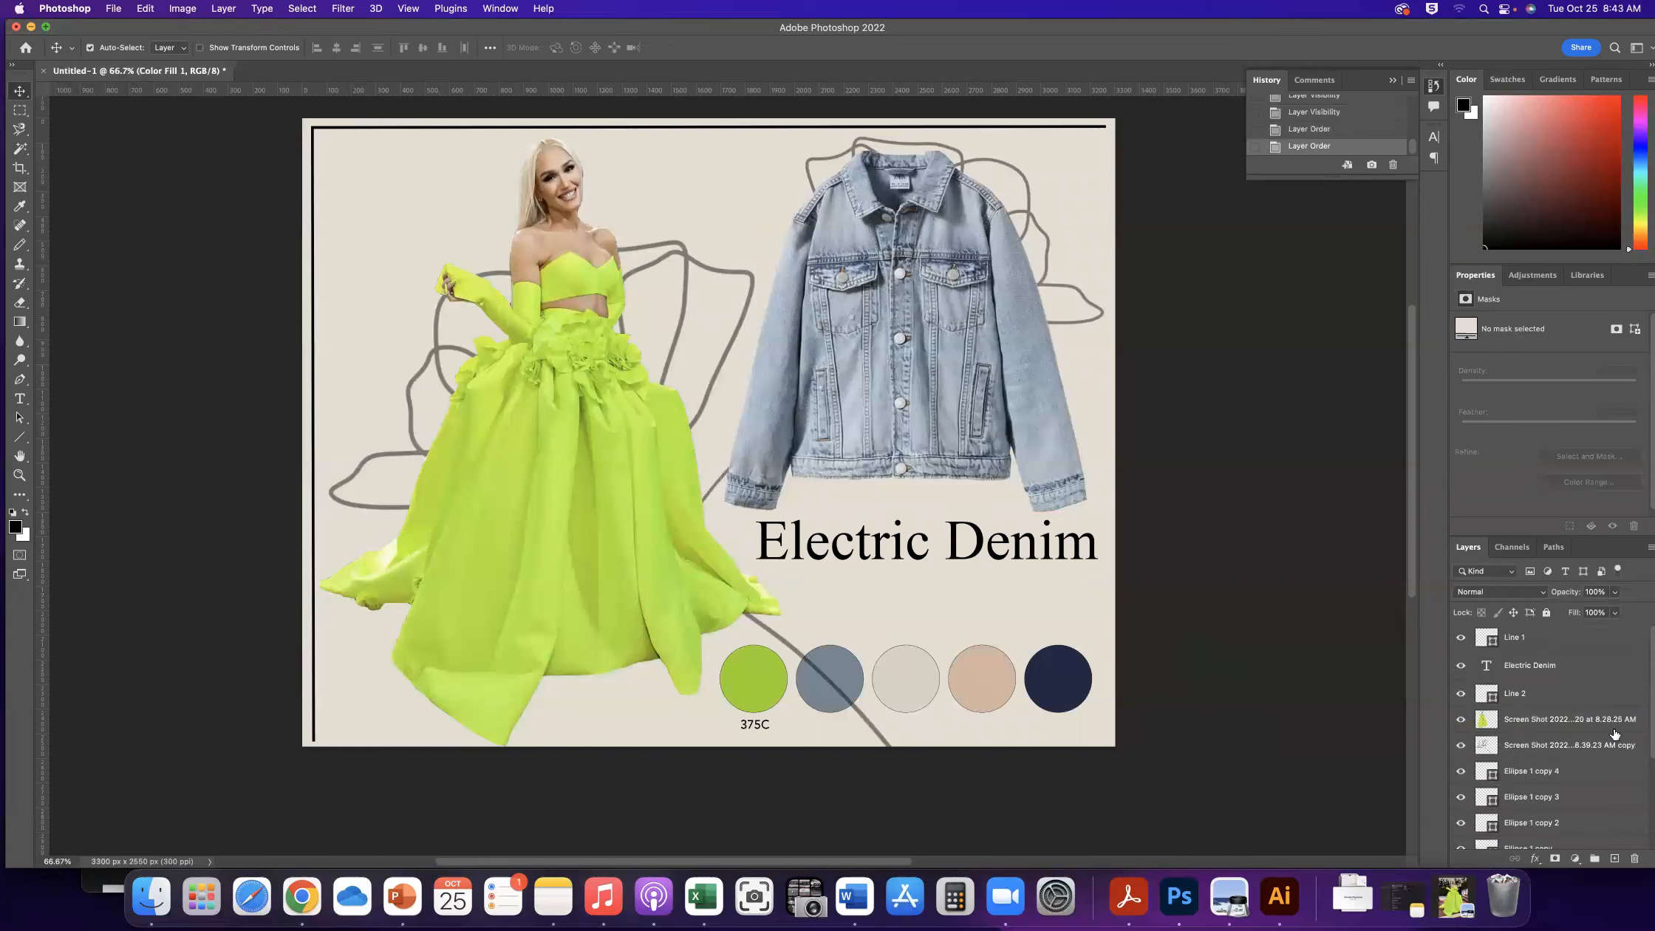
click(1573, 746)
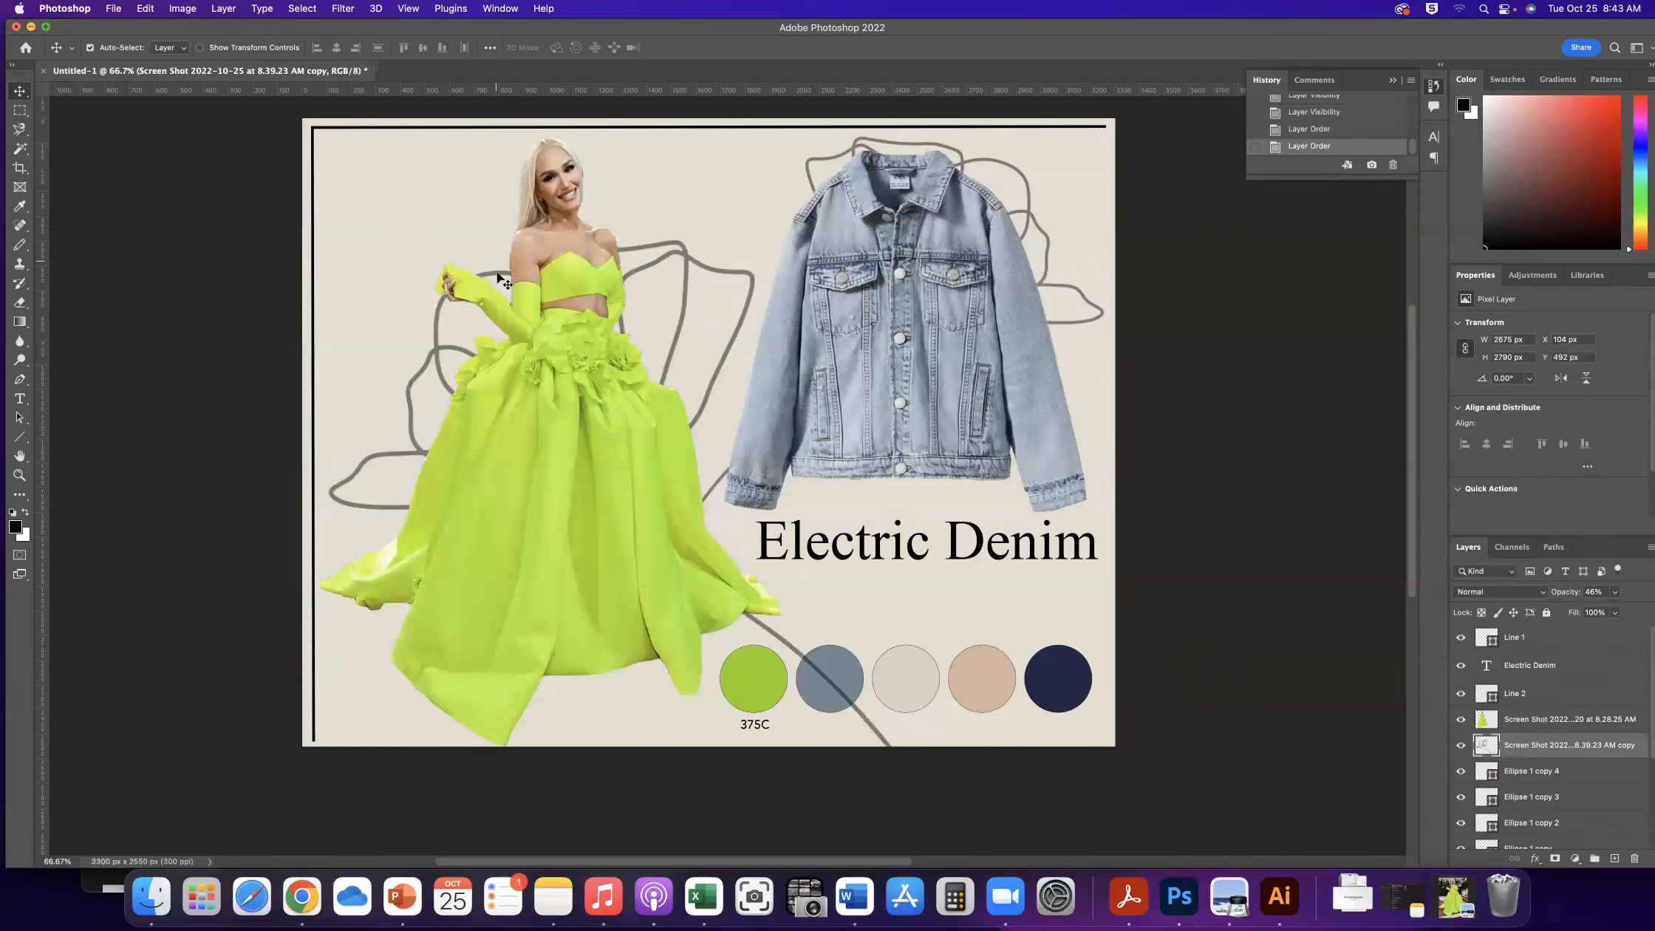
drag(491, 263, 486, 177)
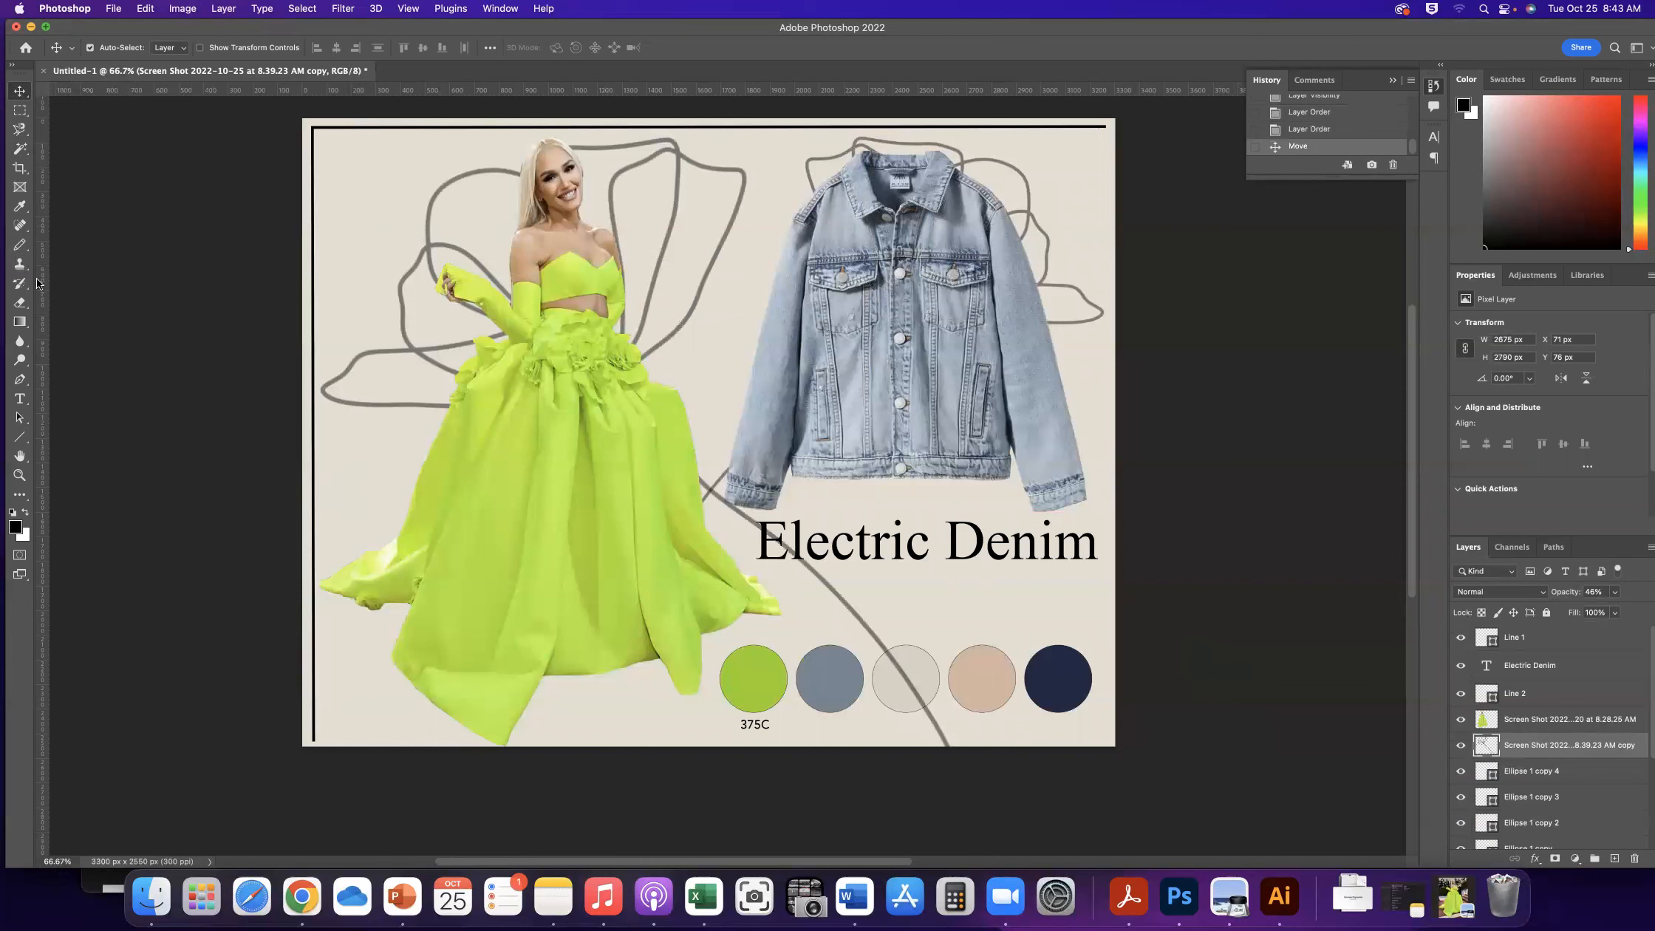
Clear an area of about 615 by 681 px around the stem below the title on the flower copy layer, then deselect
click(1462, 745)
click(1461, 745)
drag(20, 304, 21, 306)
click(81, 305)
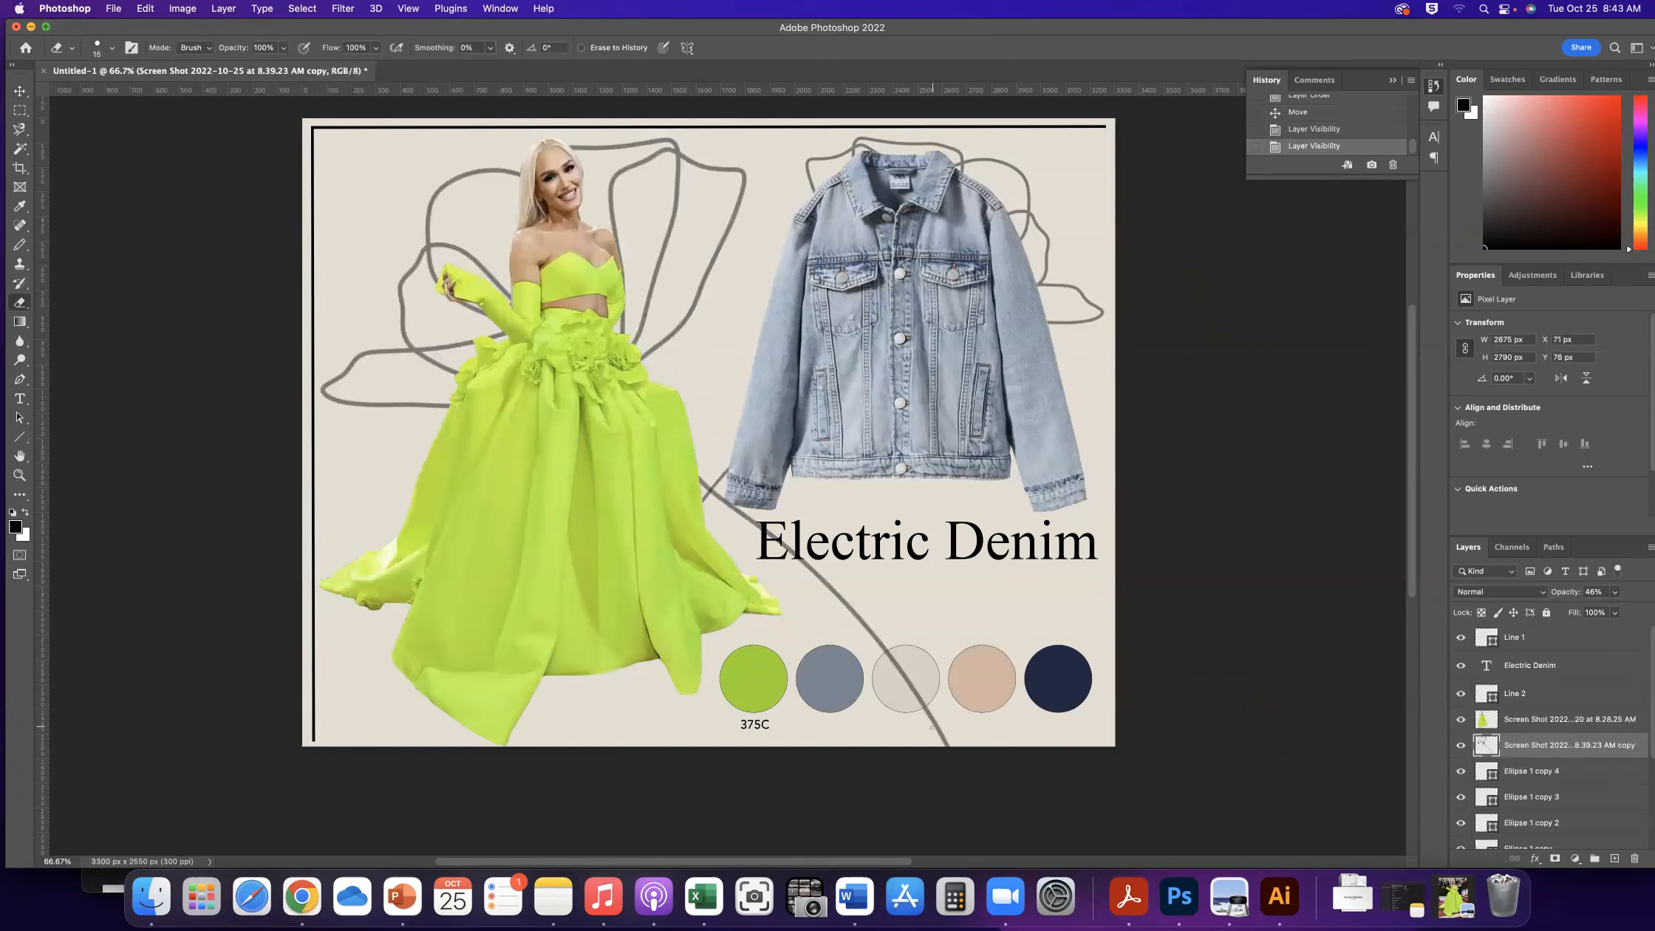
drag(22, 112, 24, 116)
click(90, 112)
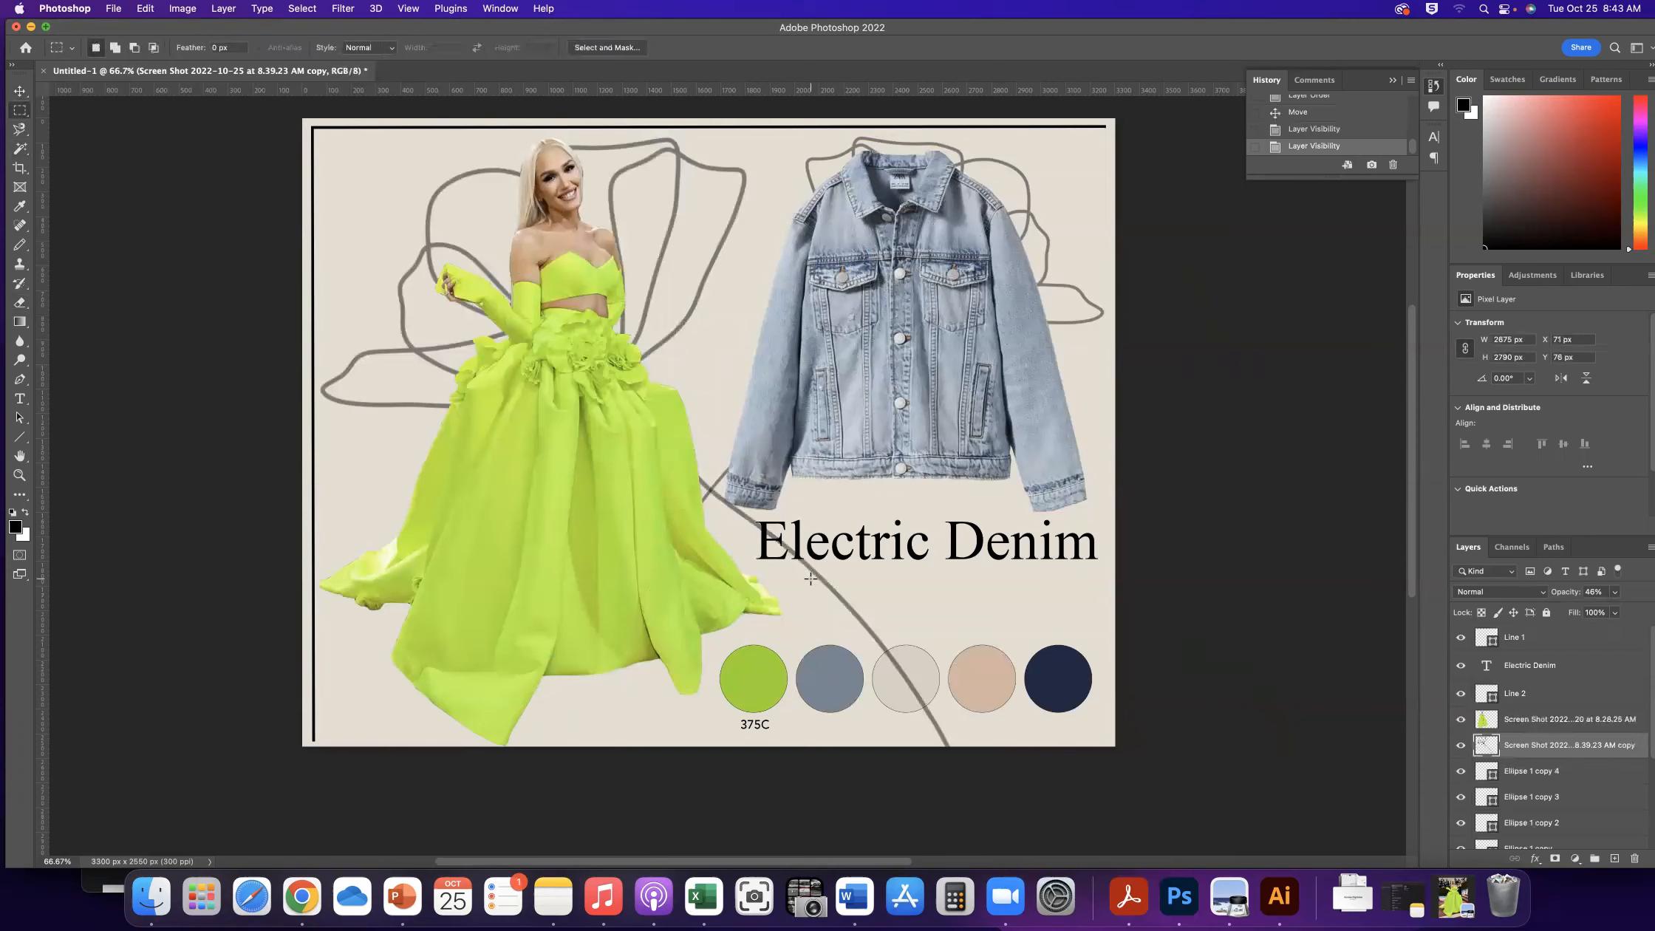
drag(809, 579, 965, 755)
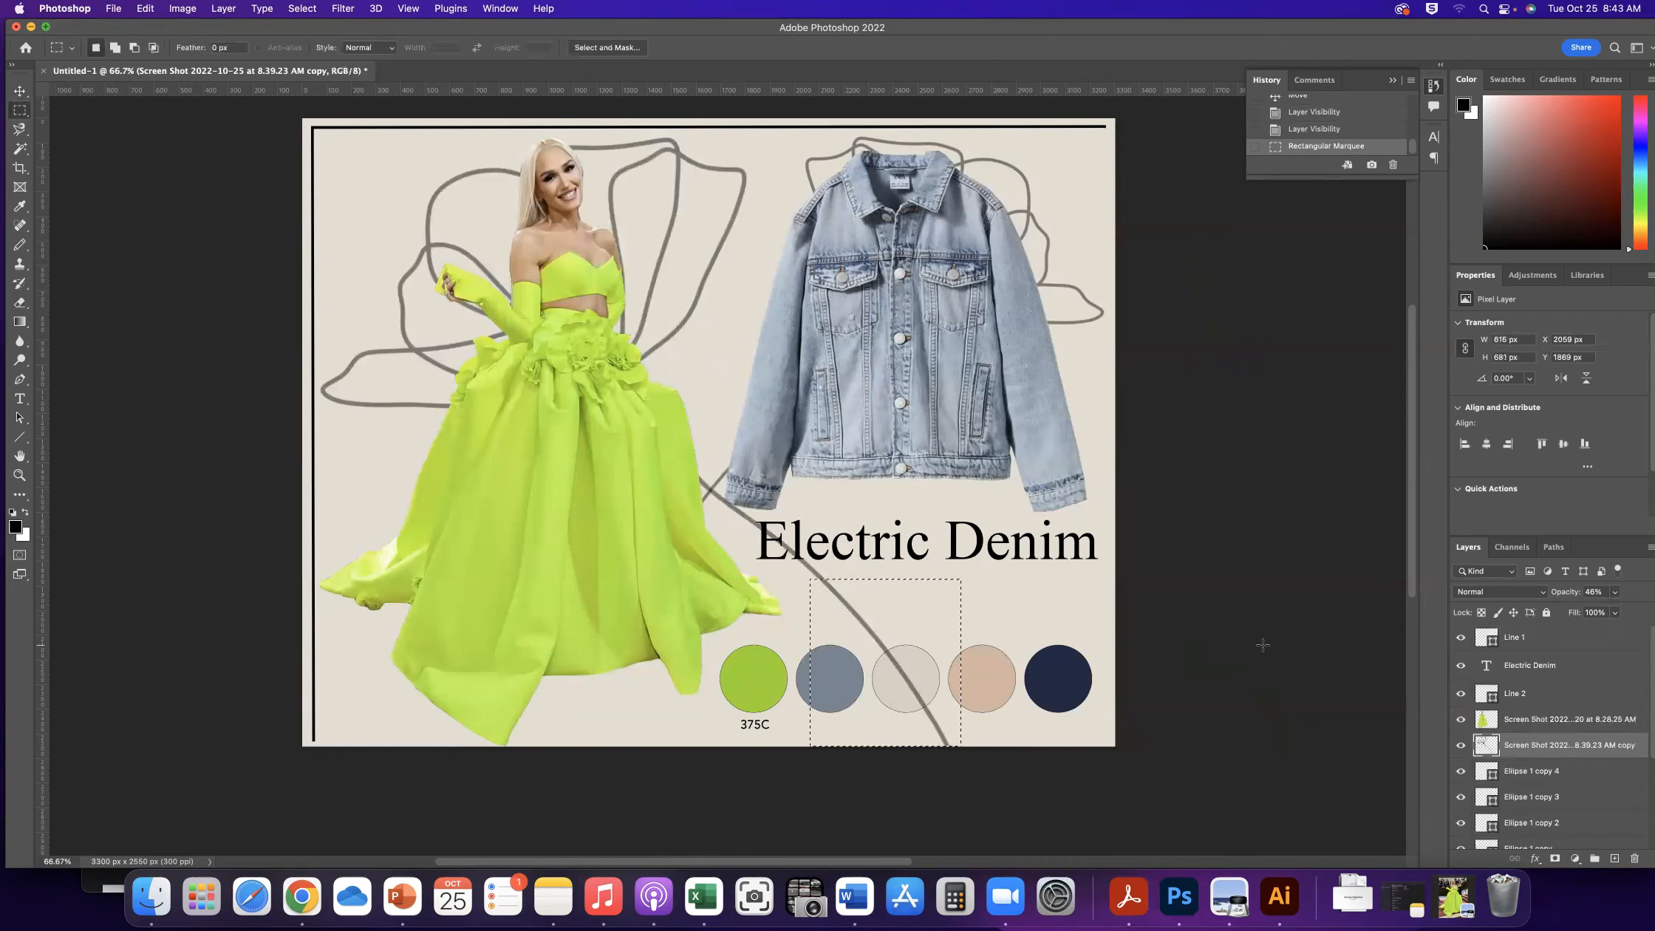
key(BackSpace)
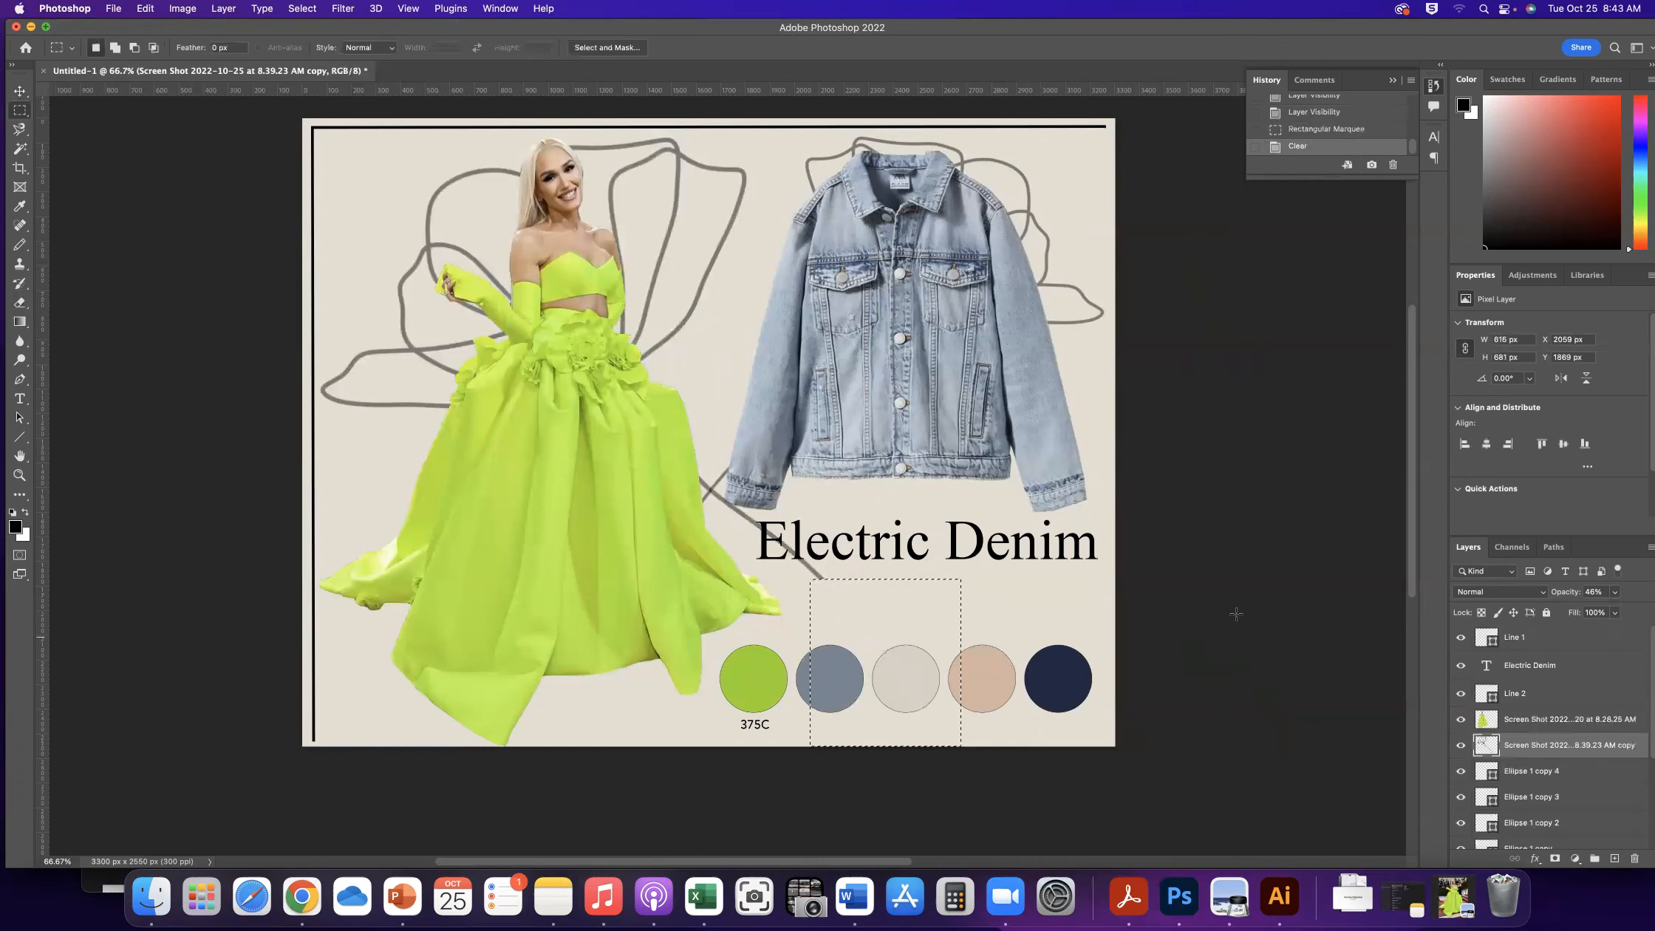
click(1010, 479)
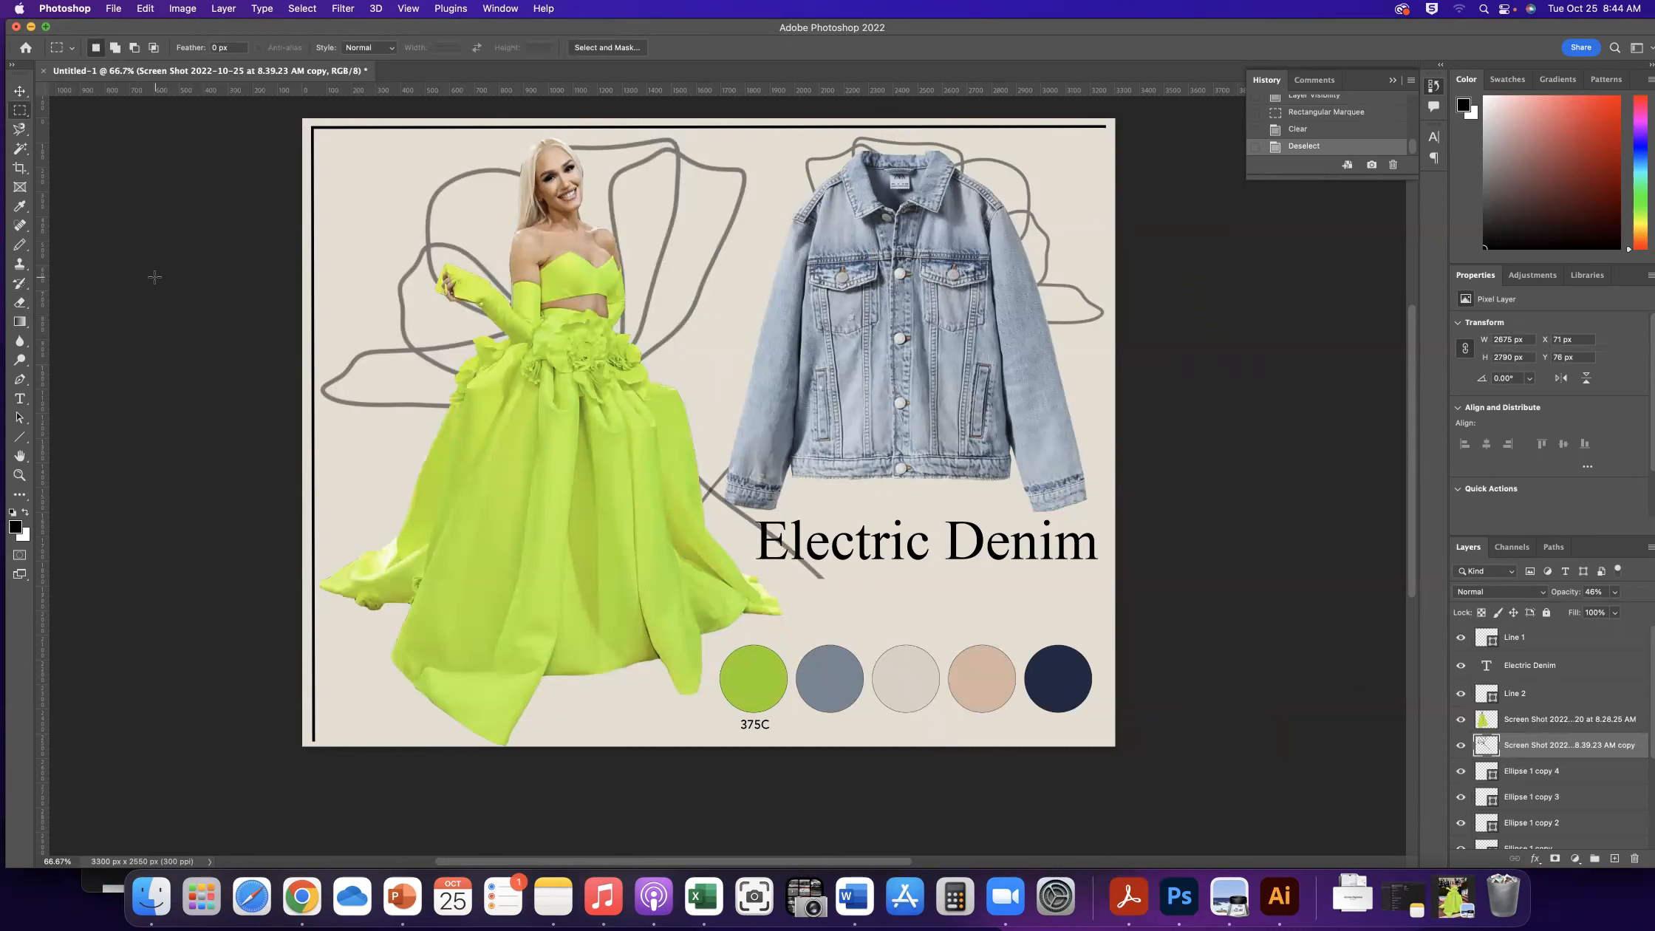
Erase the leftover stem running behind the "Electric Denim" title with a 41 px Eraser
click(20, 302)
click(74, 304)
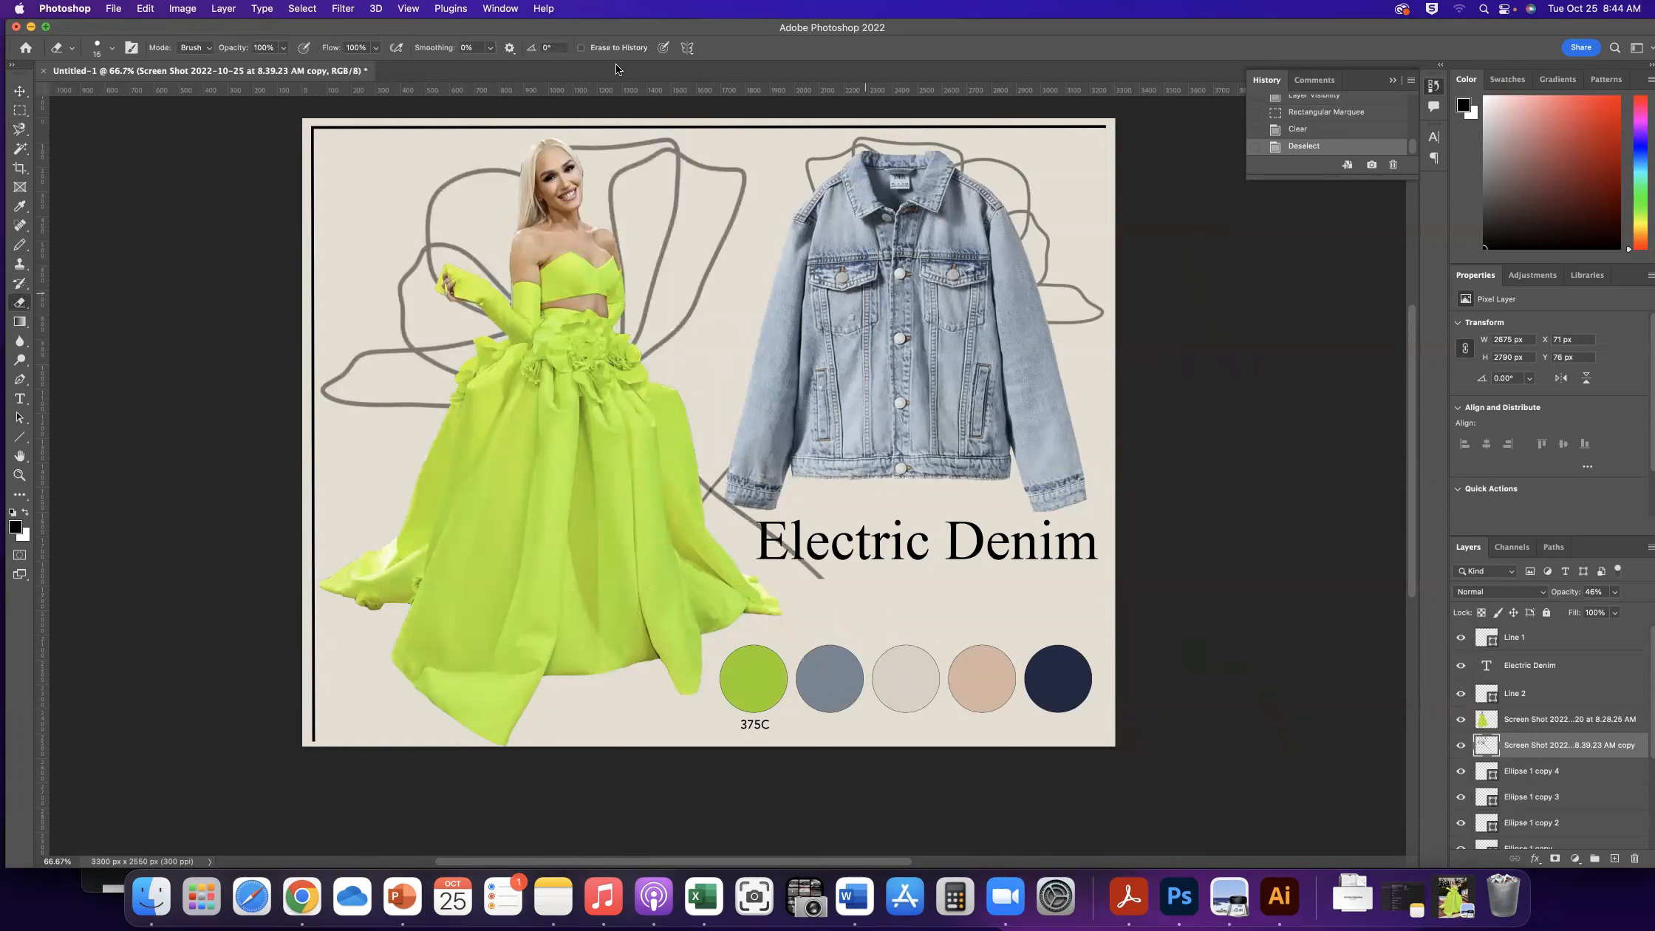
click(111, 48)
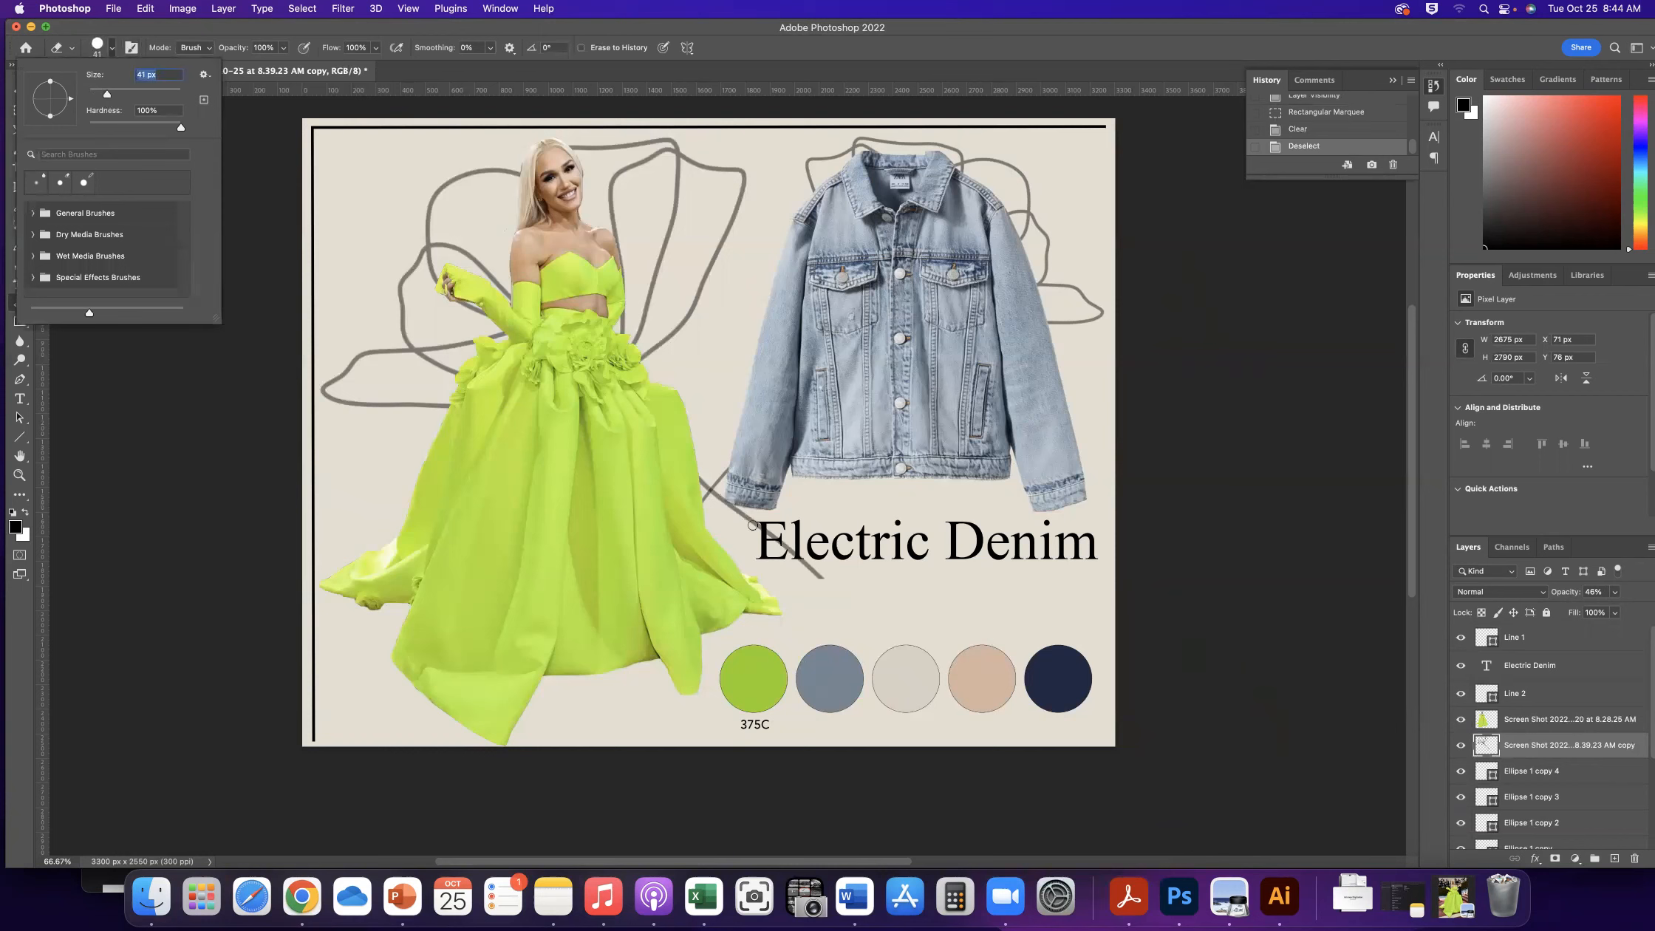
key(Return)
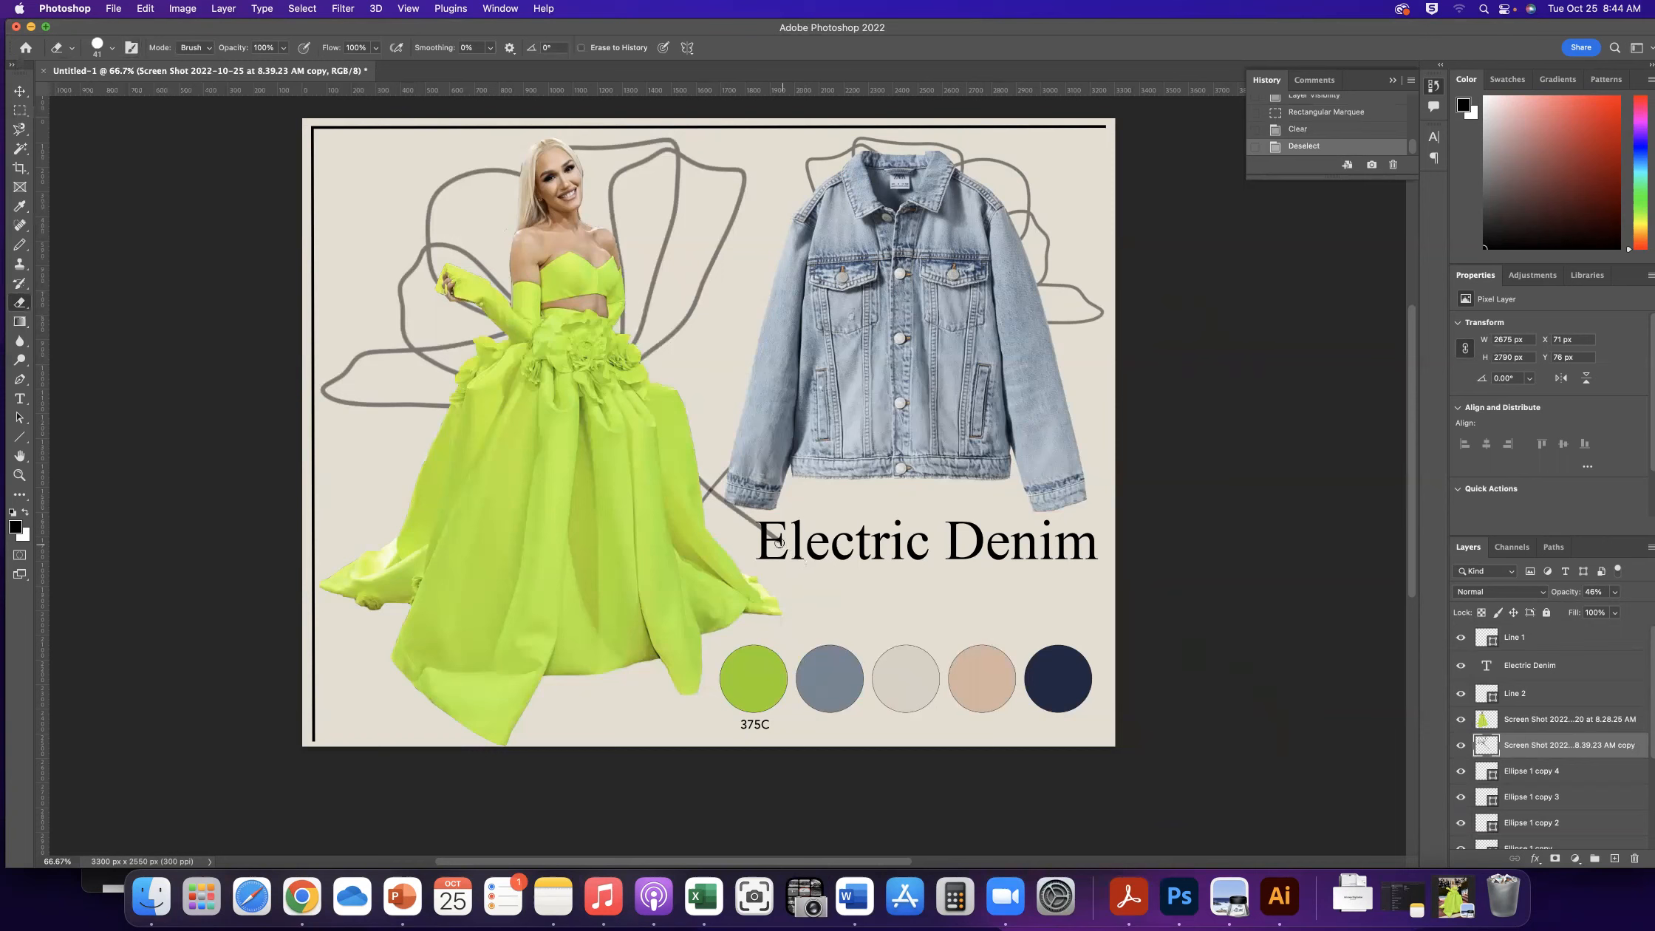
click(840, 582)
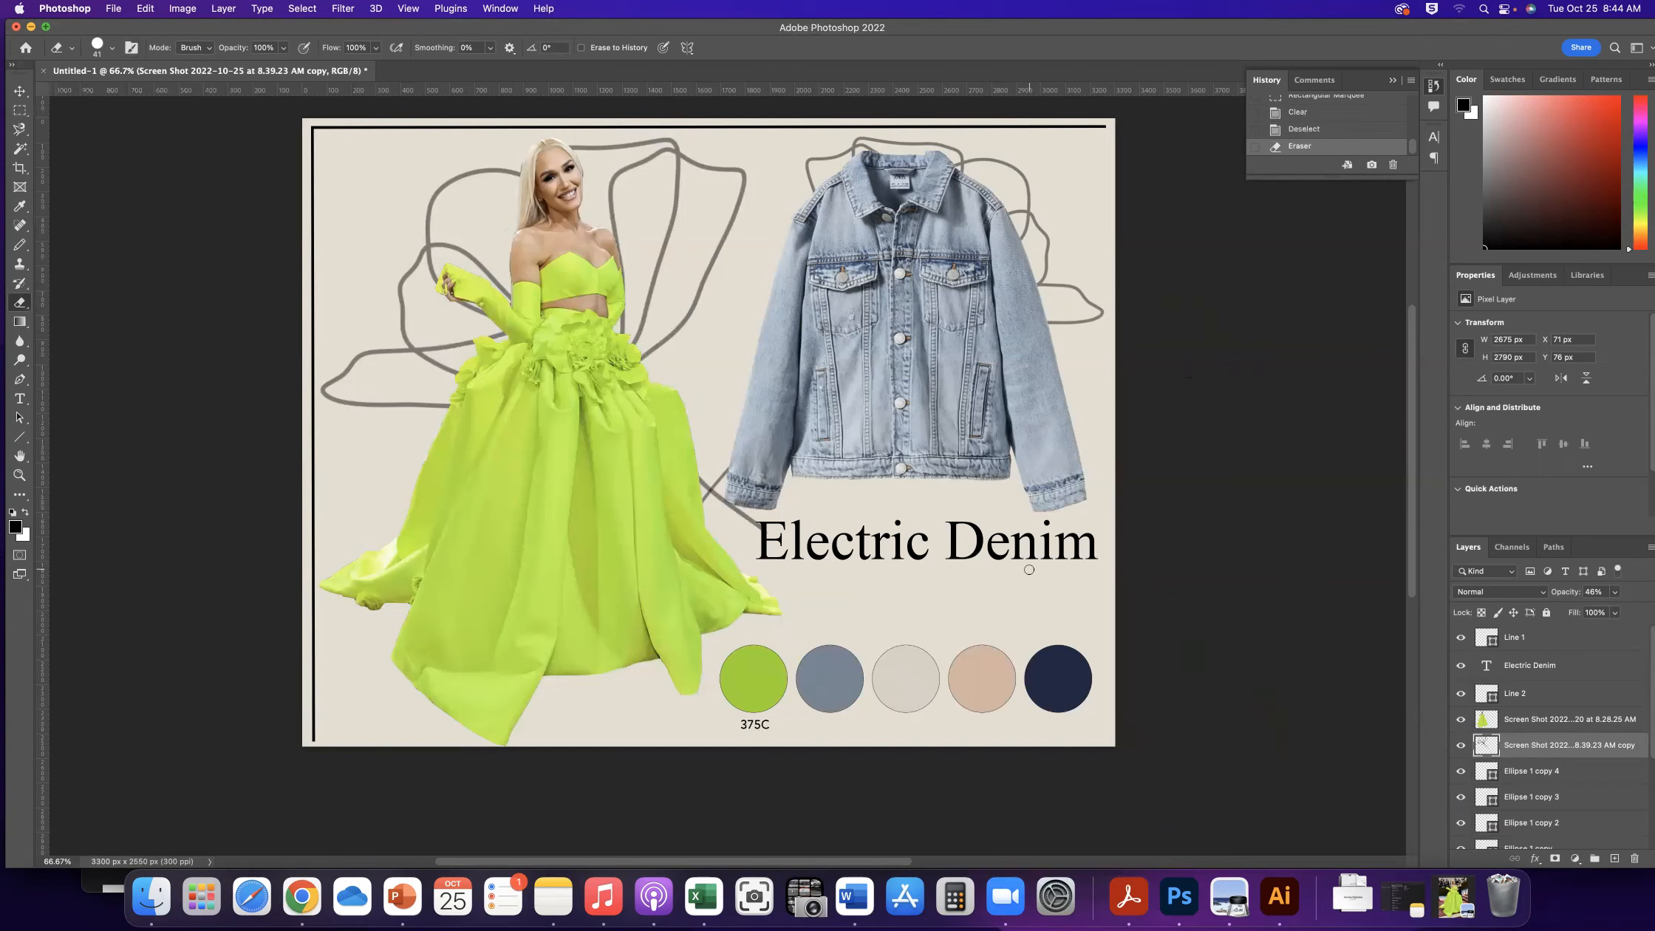
Save the document to the computer's Desktop as "Mutt Gala" in Photoshop format with Maximize Compatibility enabled
click(114, 8)
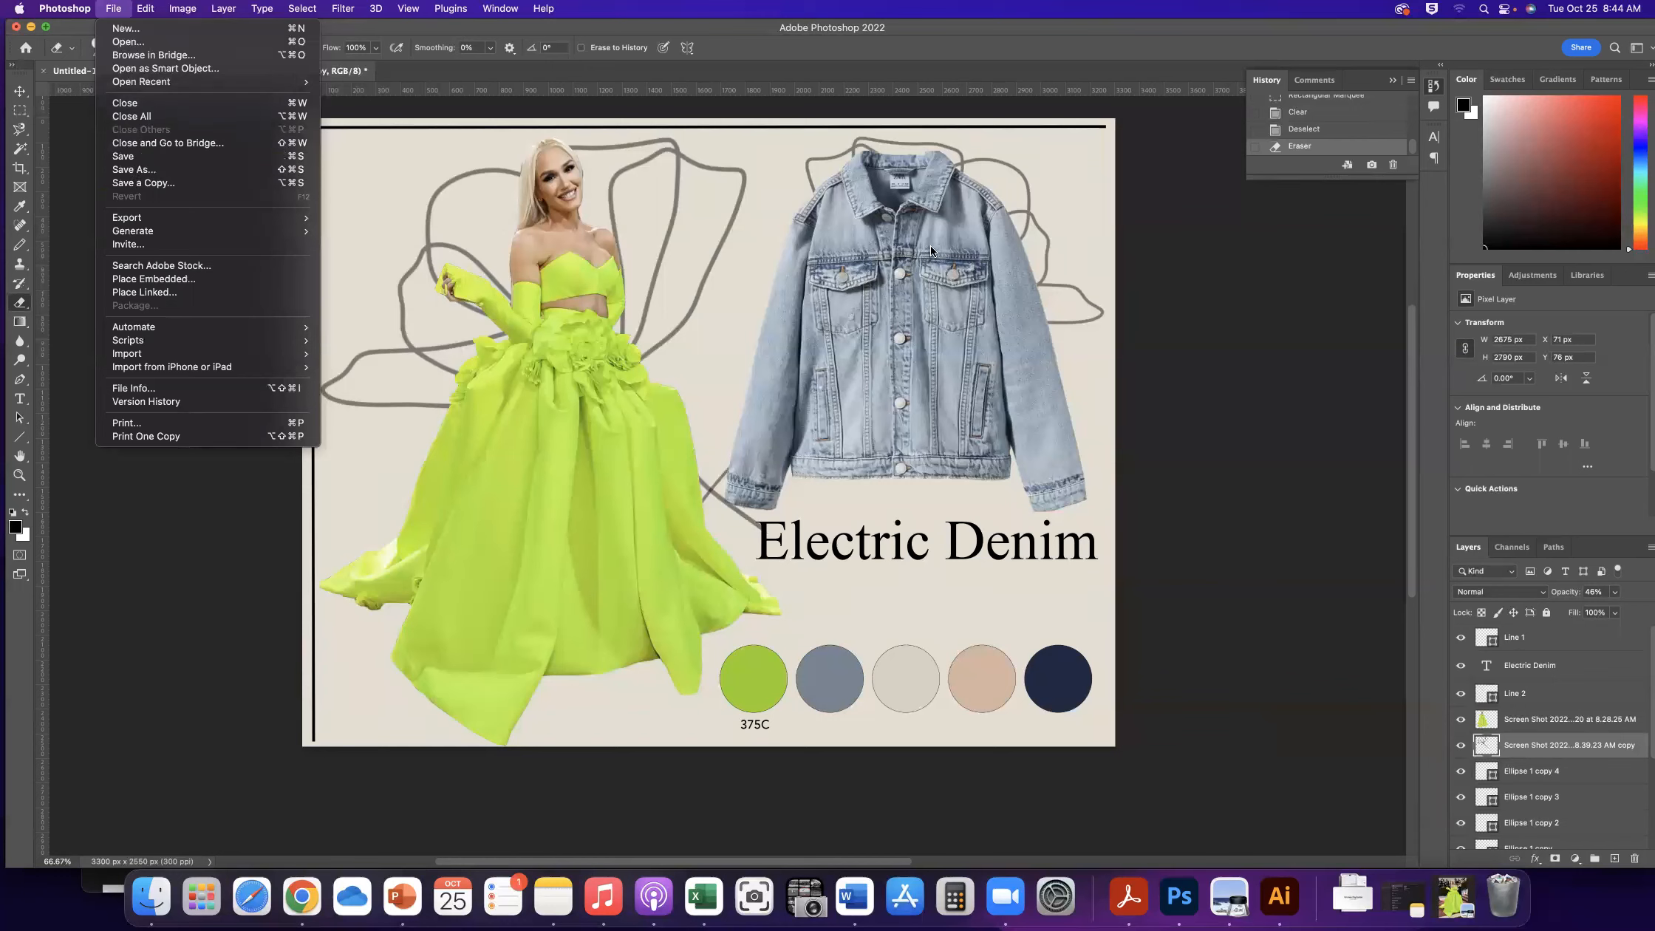
click(127, 171)
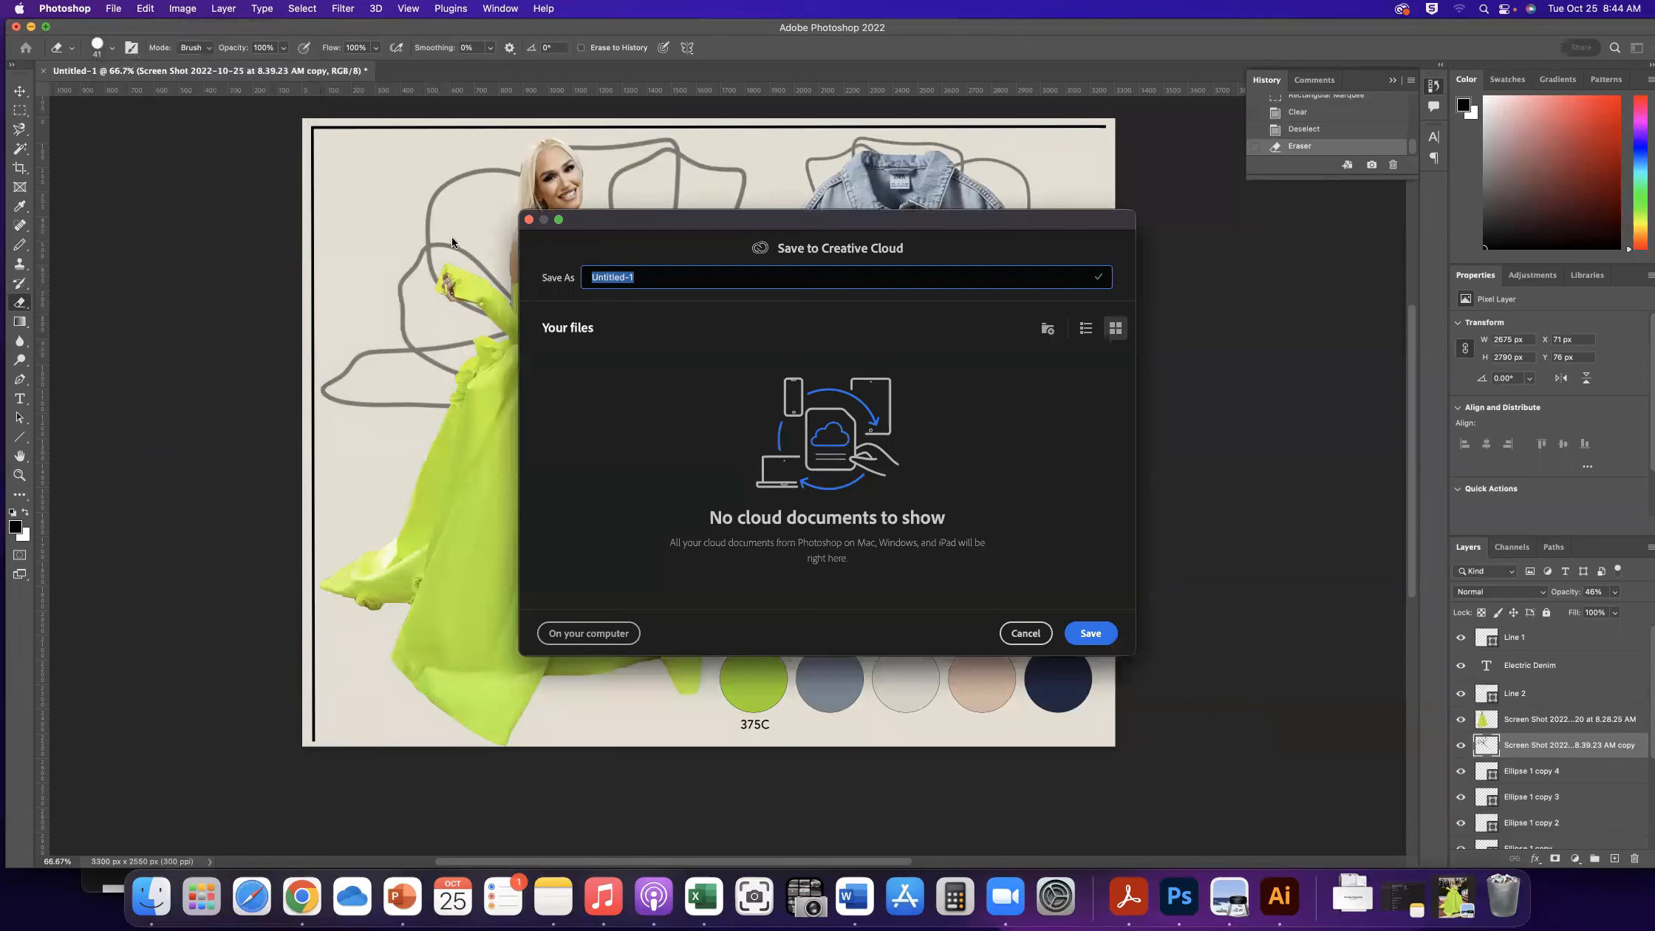
text(Mutt Gala)
click(589, 633)
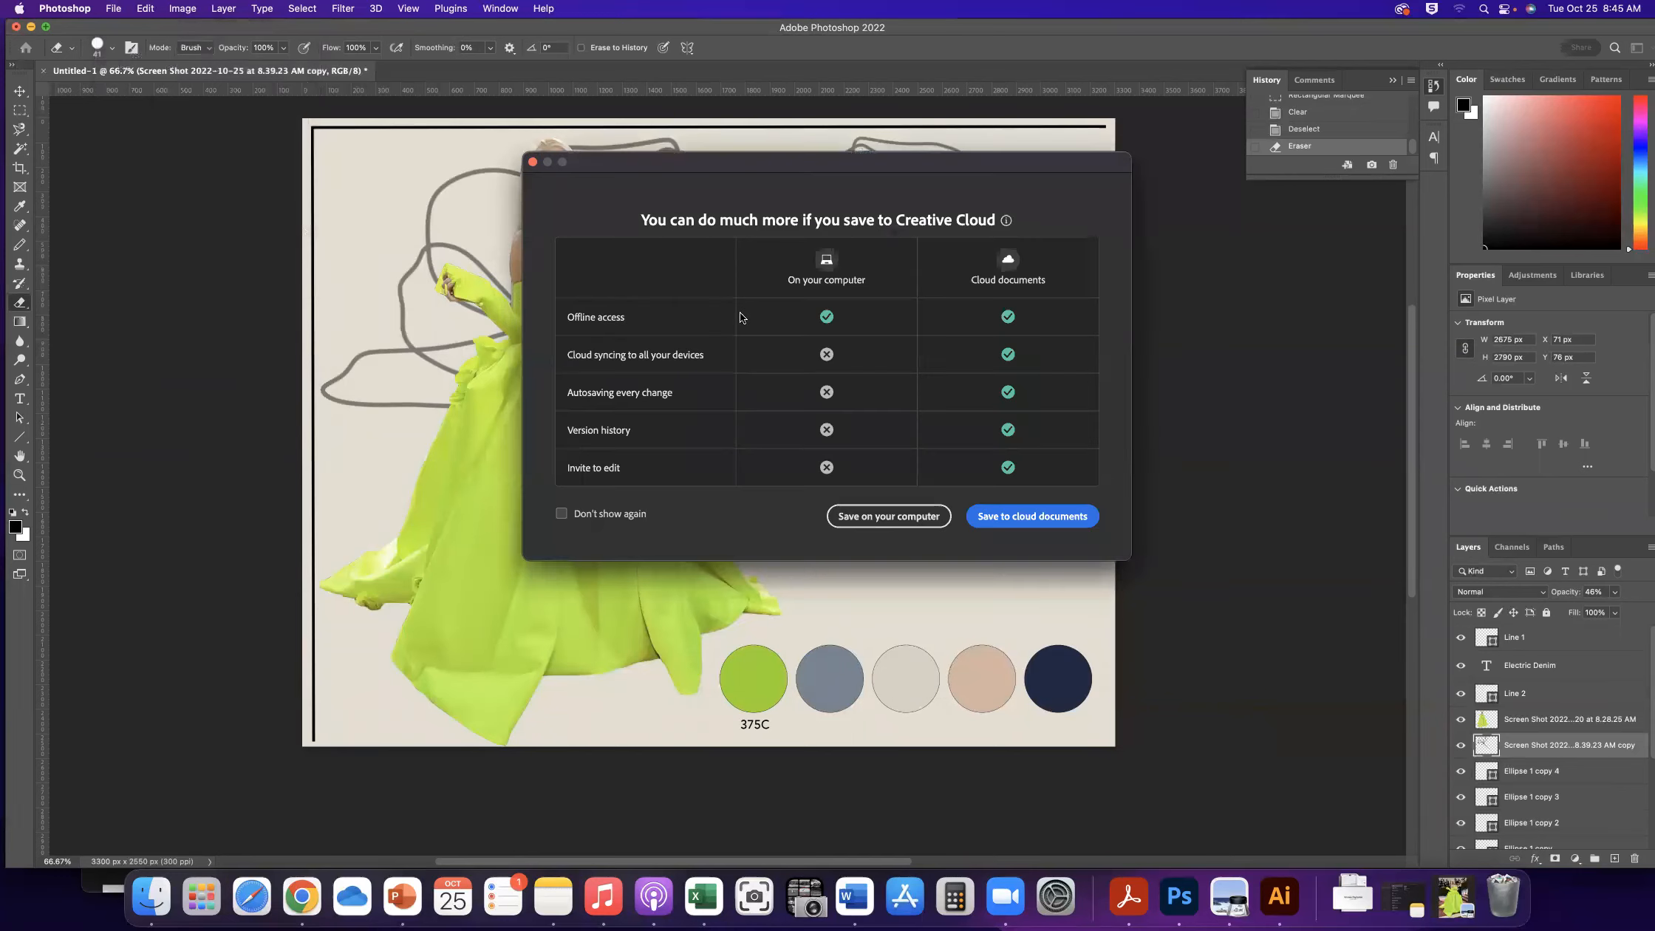
click(906, 521)
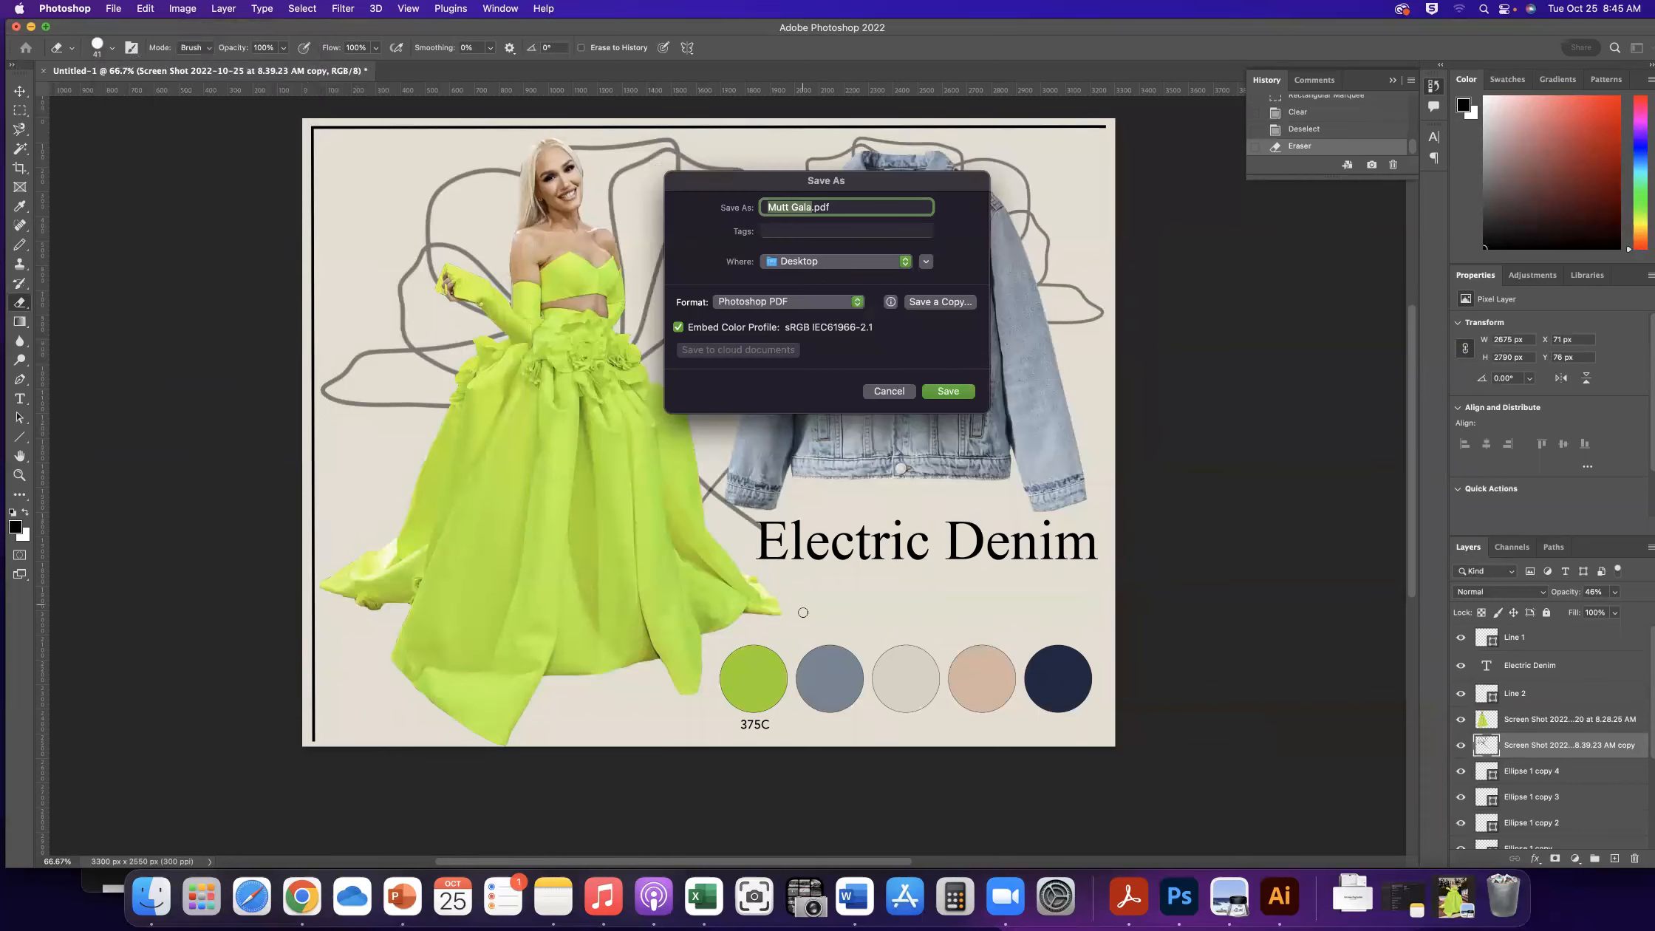
click(768, 303)
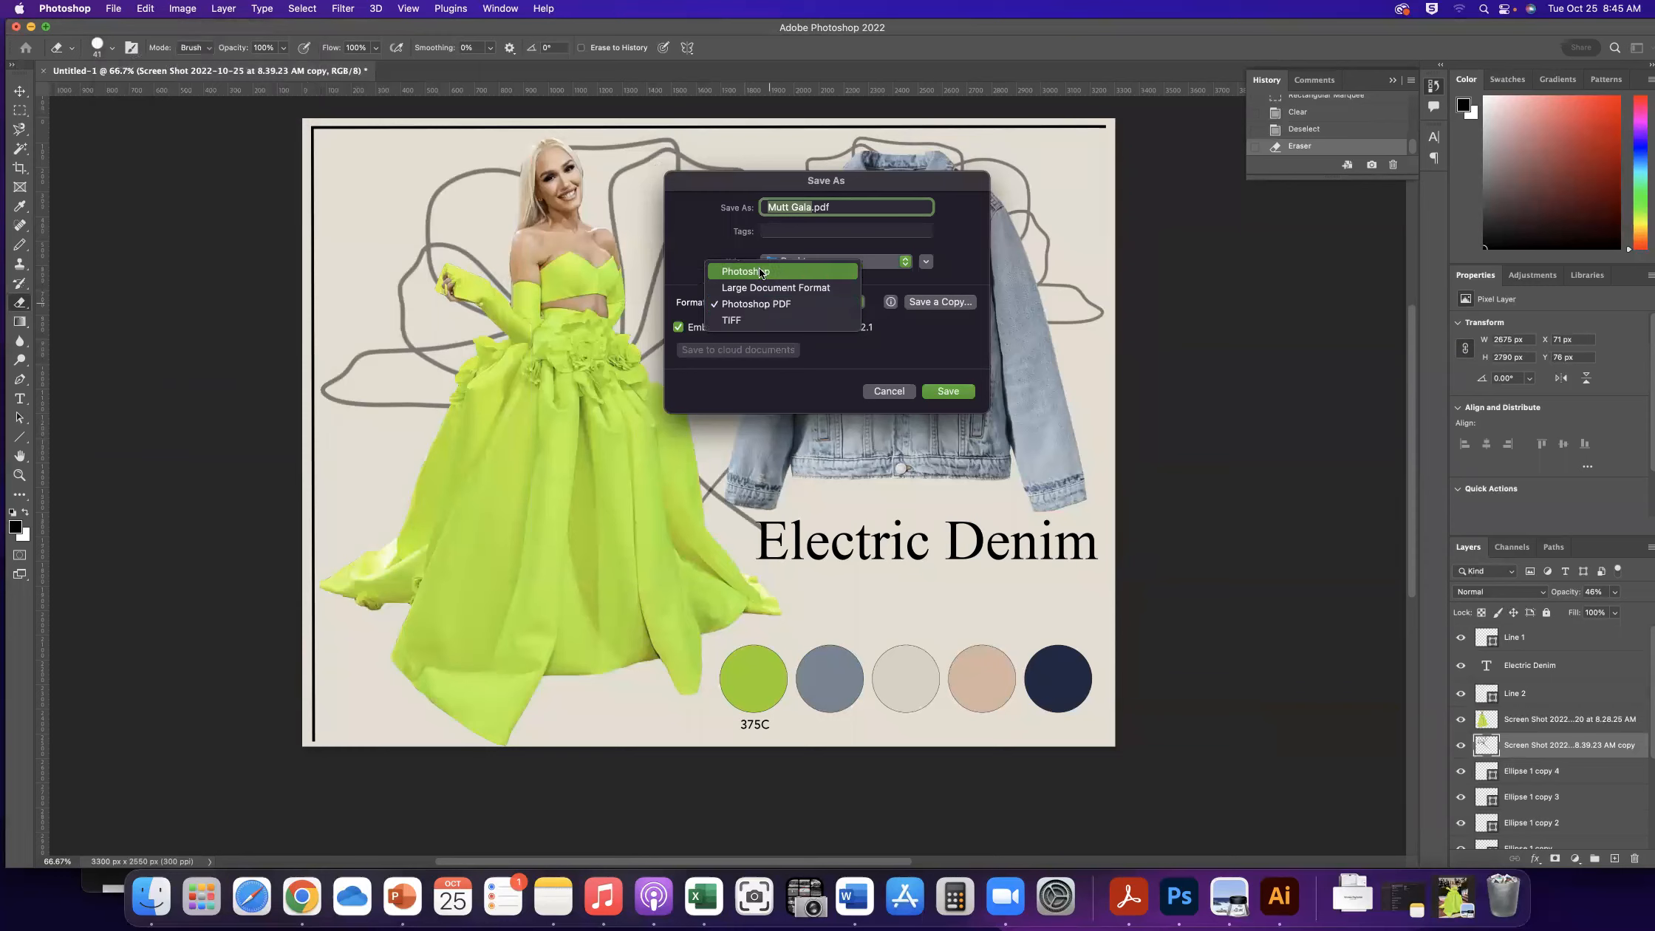
click(761, 270)
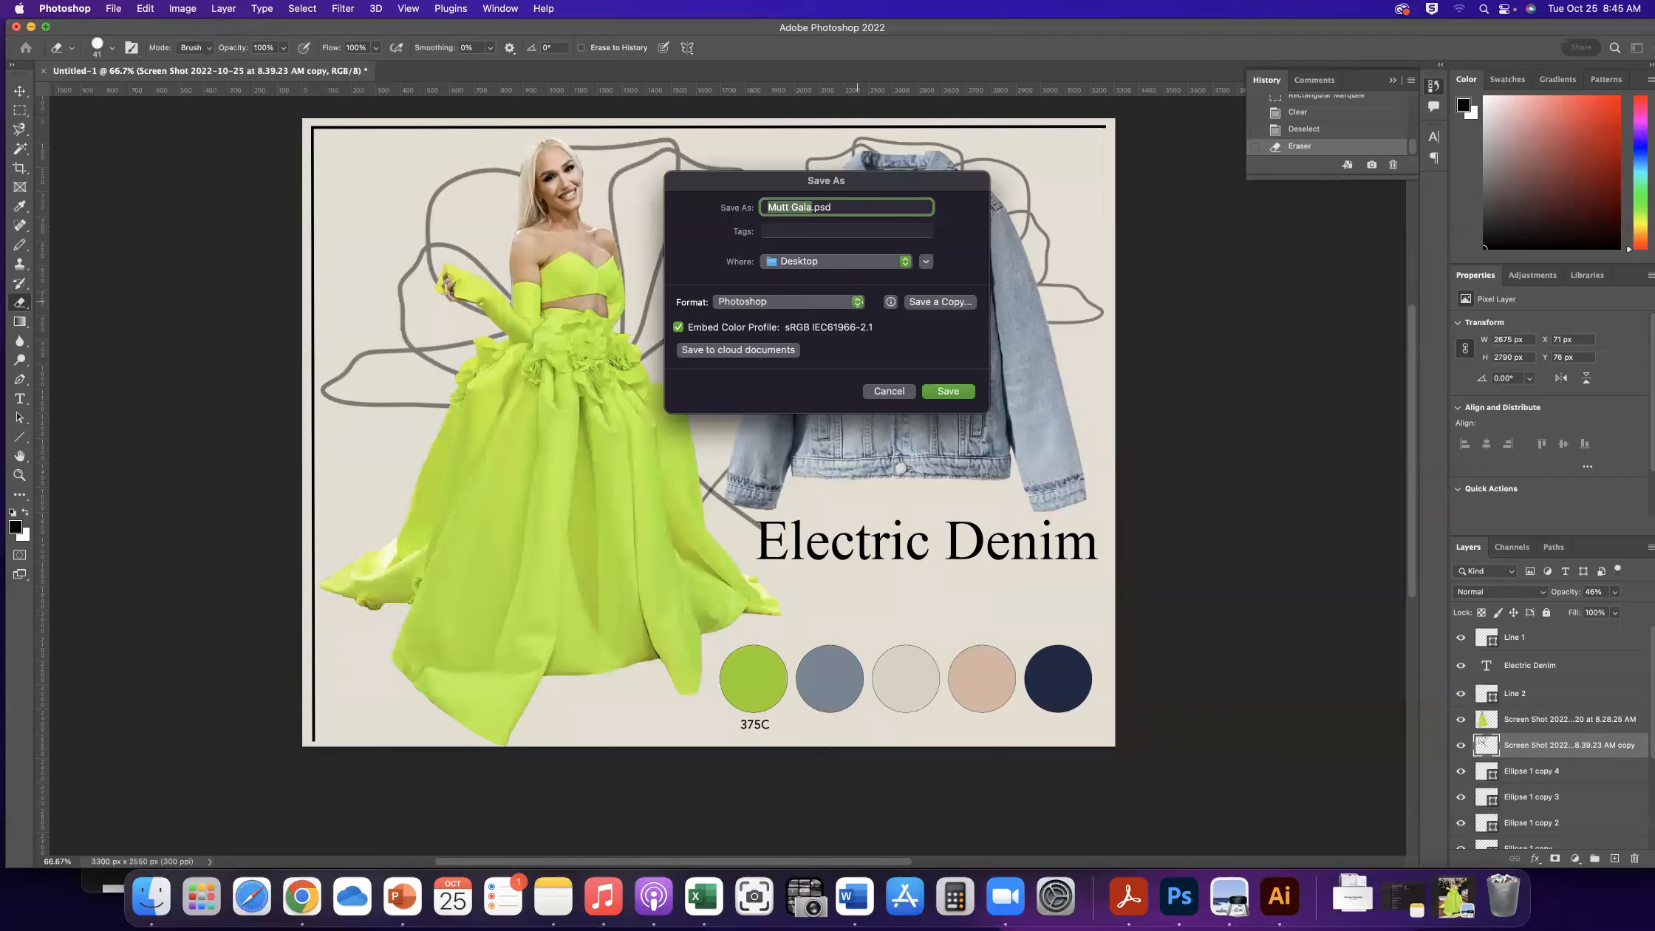
click(857, 303)
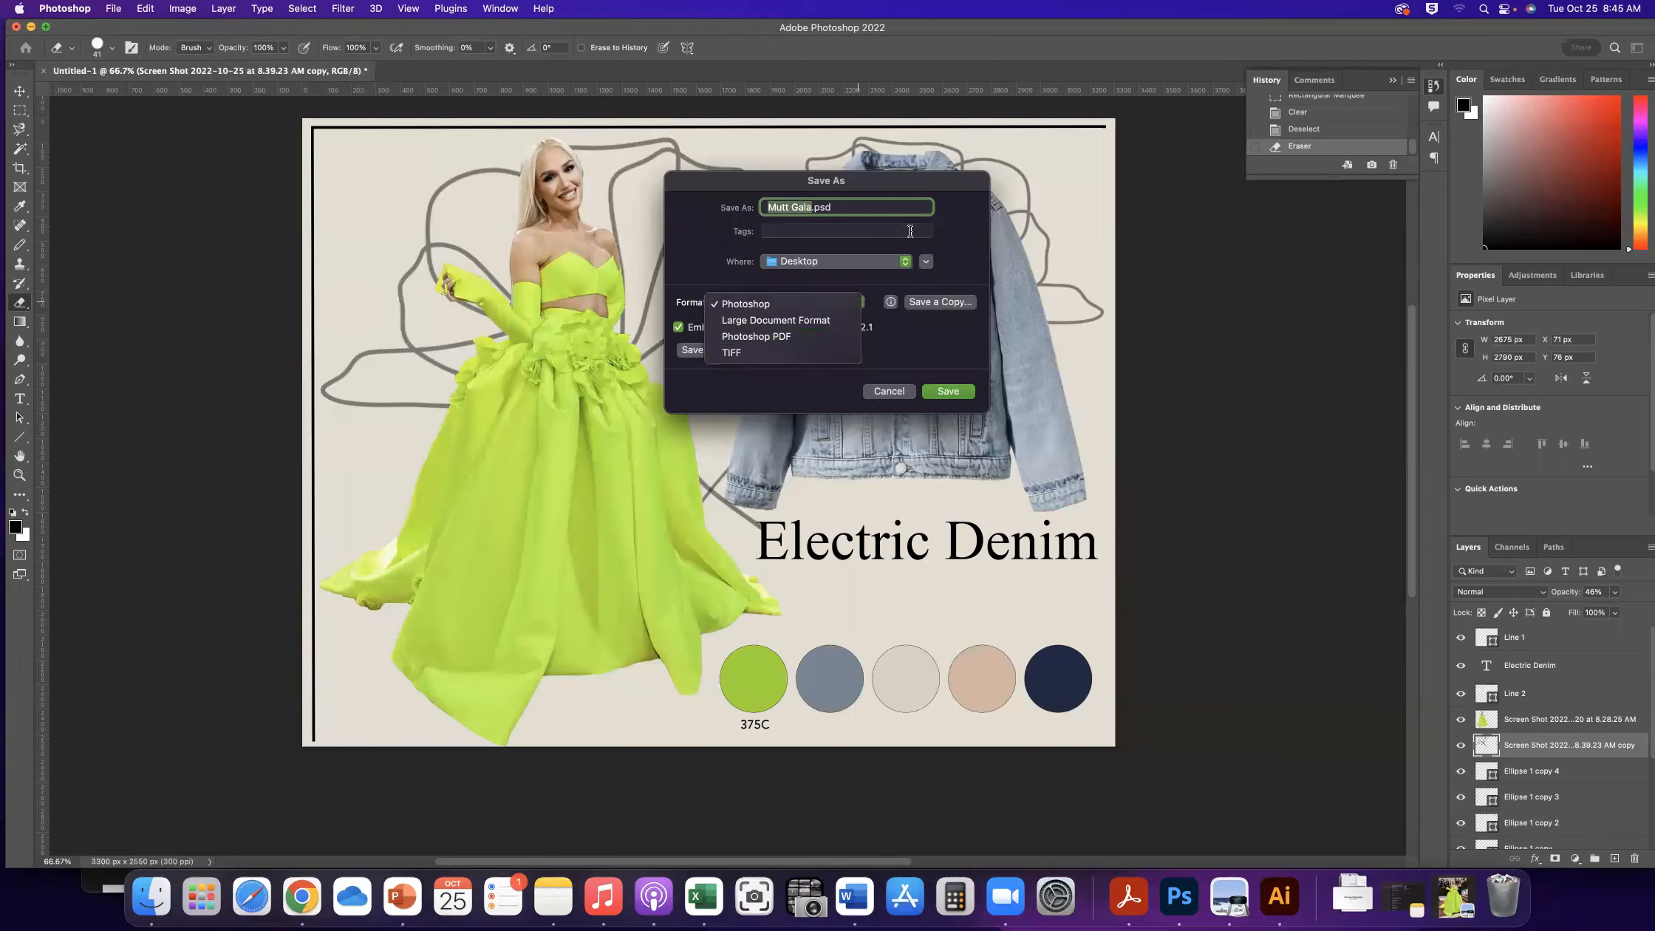
click(953, 232)
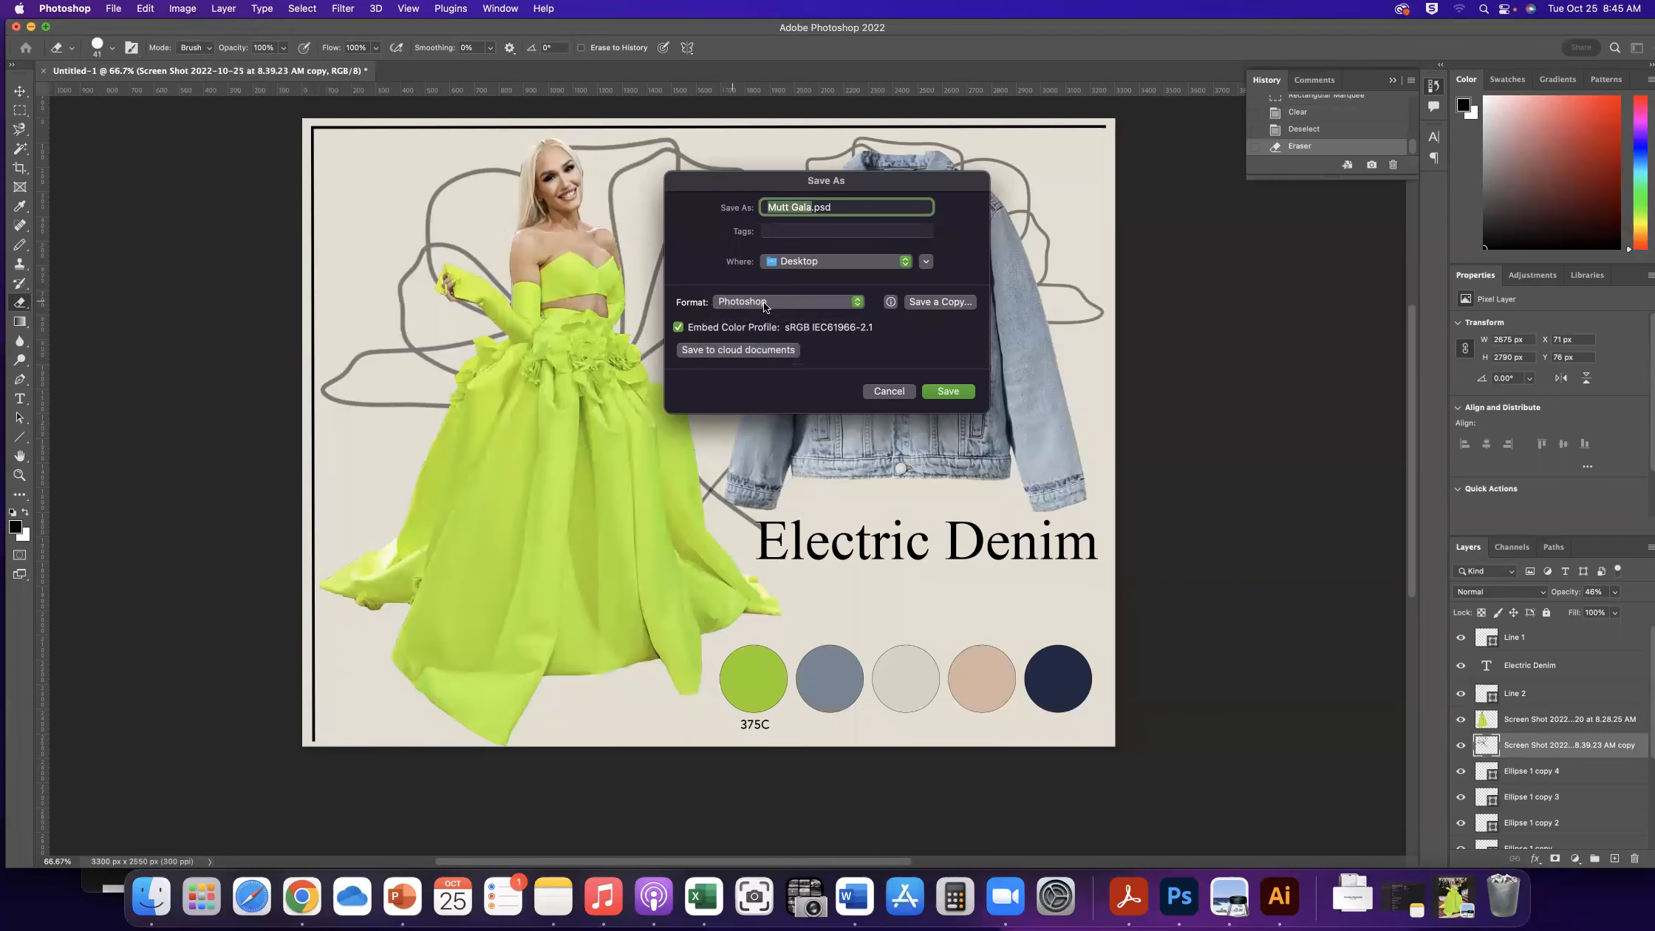
click(951, 391)
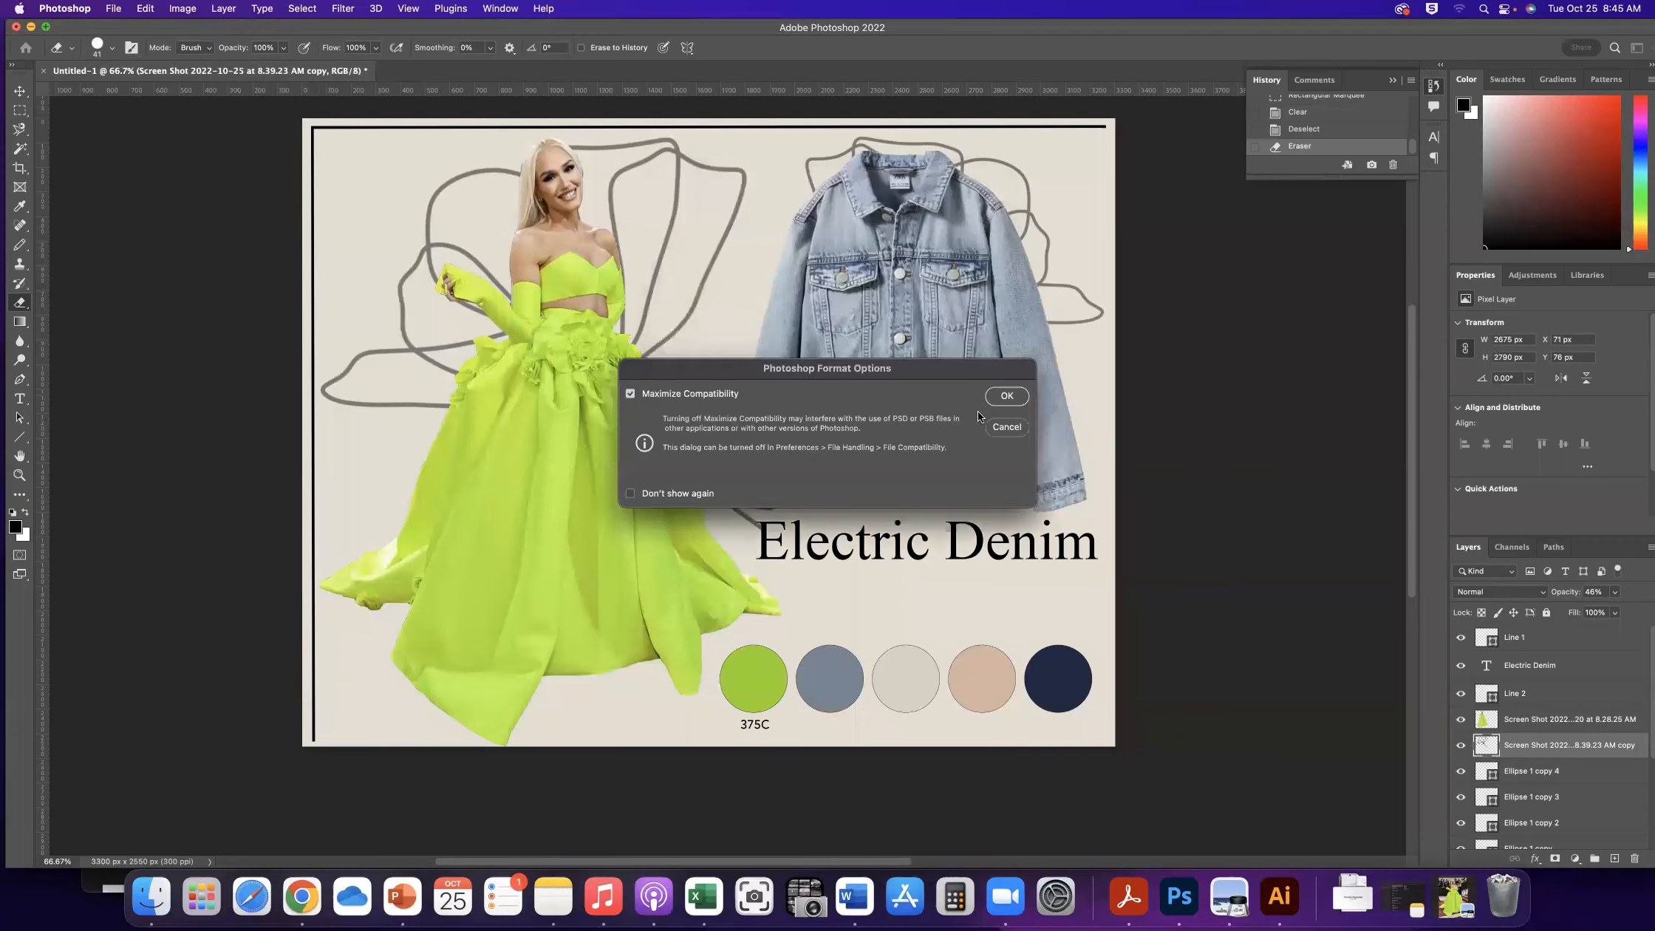
click(1007, 396)
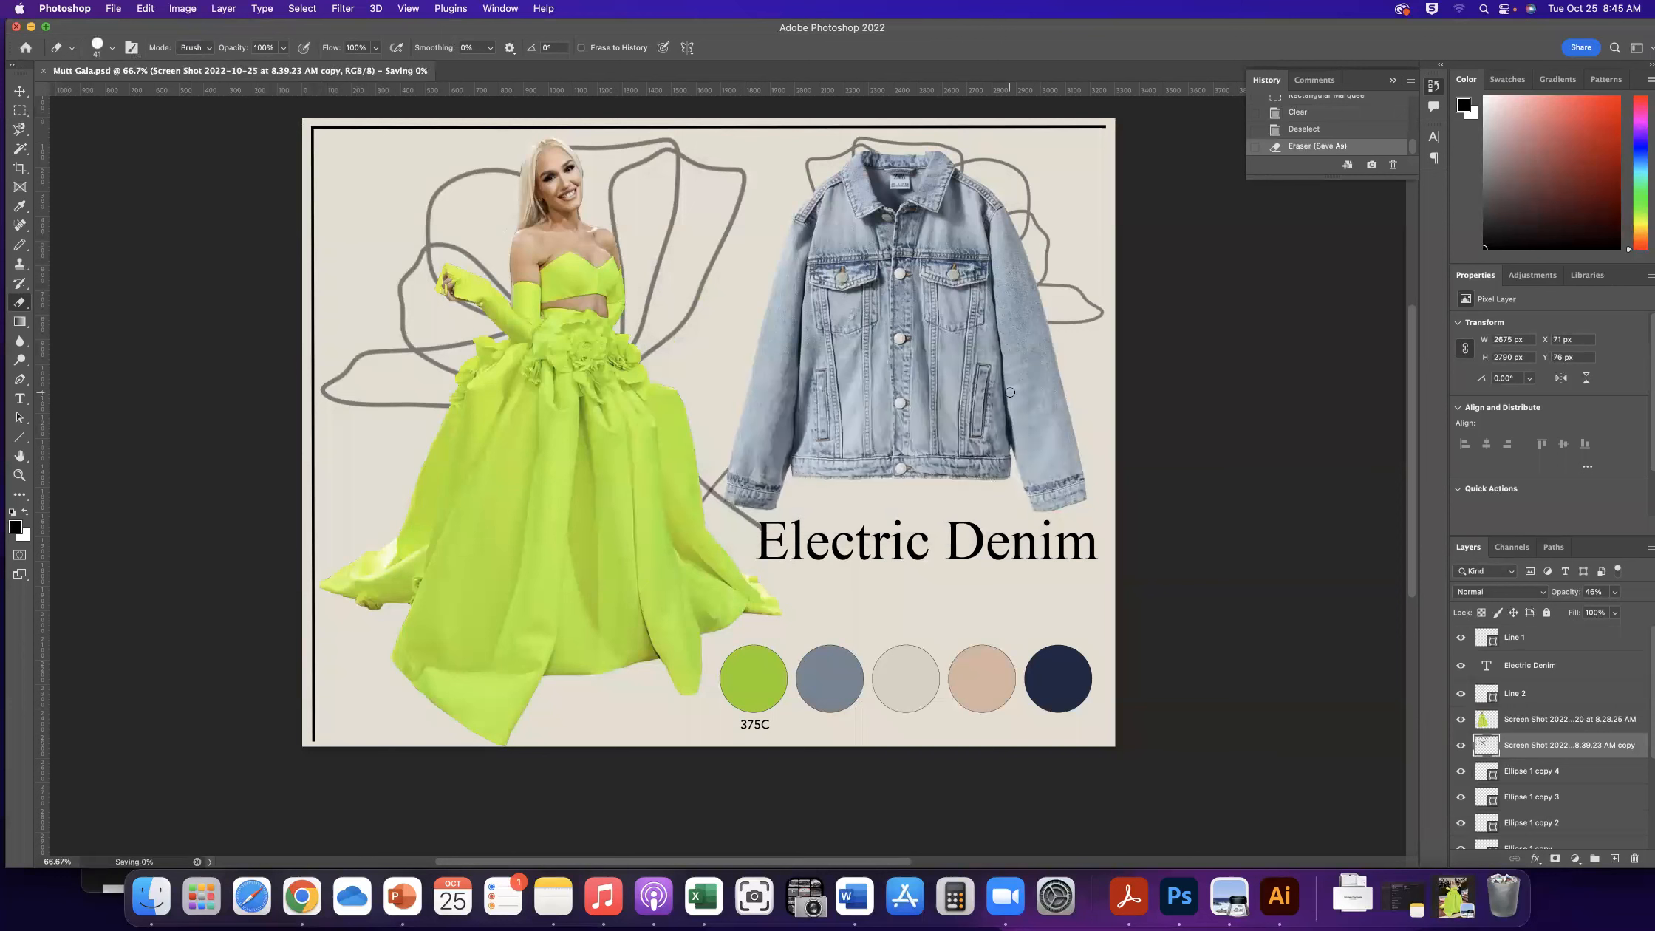
Save the mood board to the Desktop as a Photoshop PDF named "Mutt Gala" using the High Quality Print preset
click(113, 8)
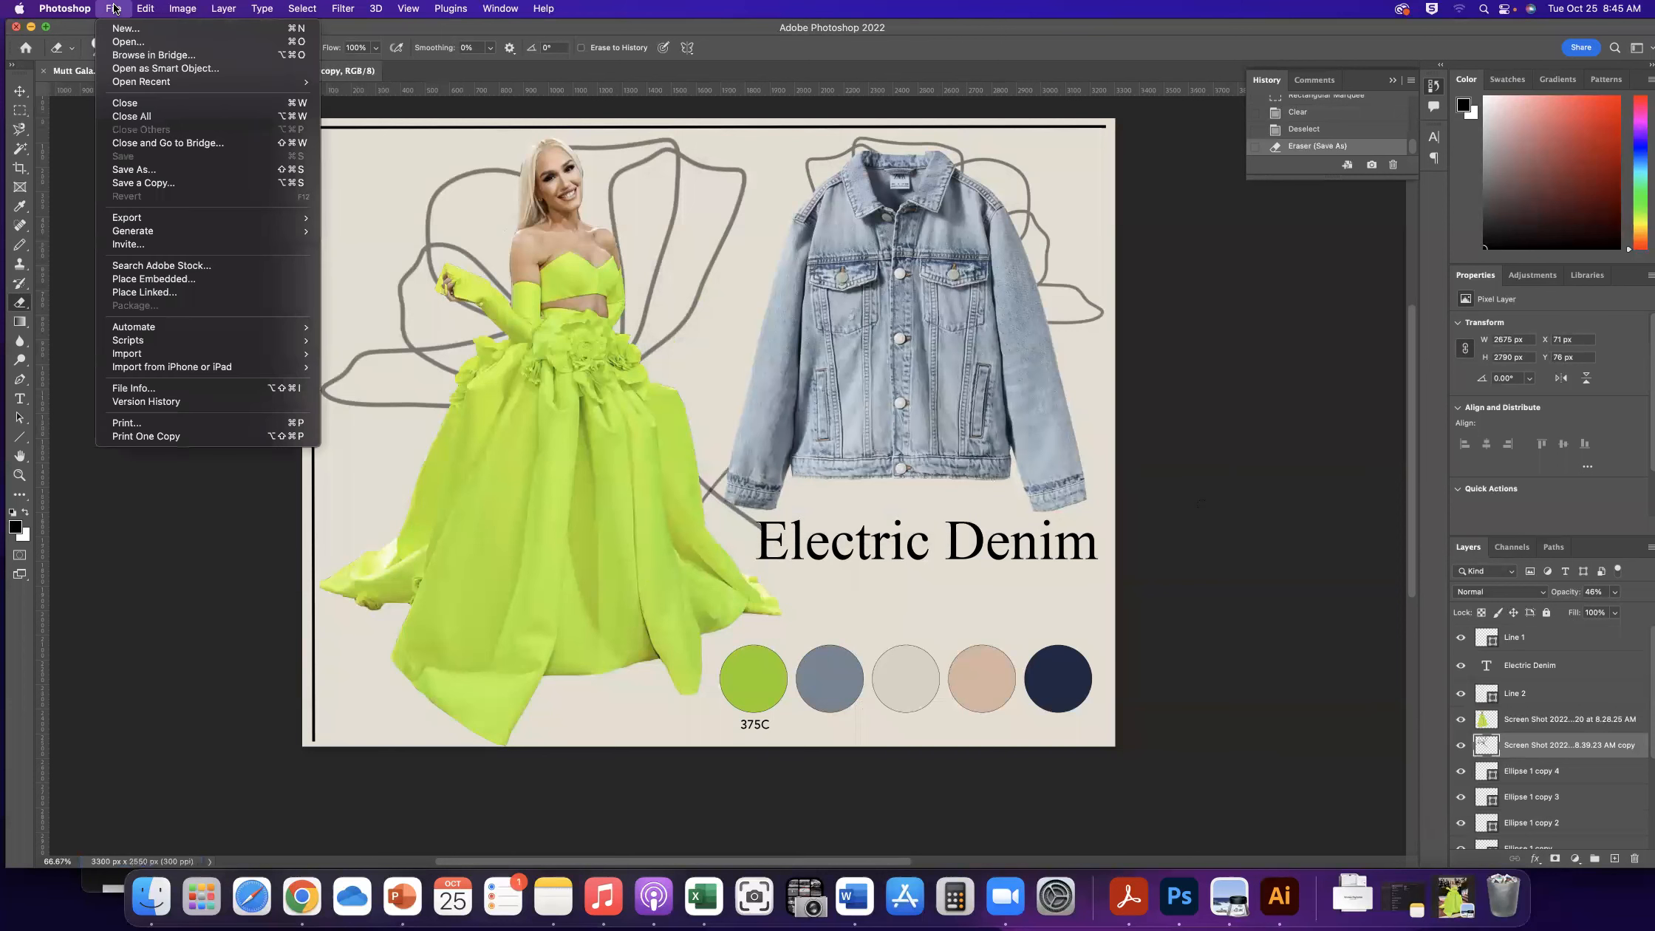
click(133, 169)
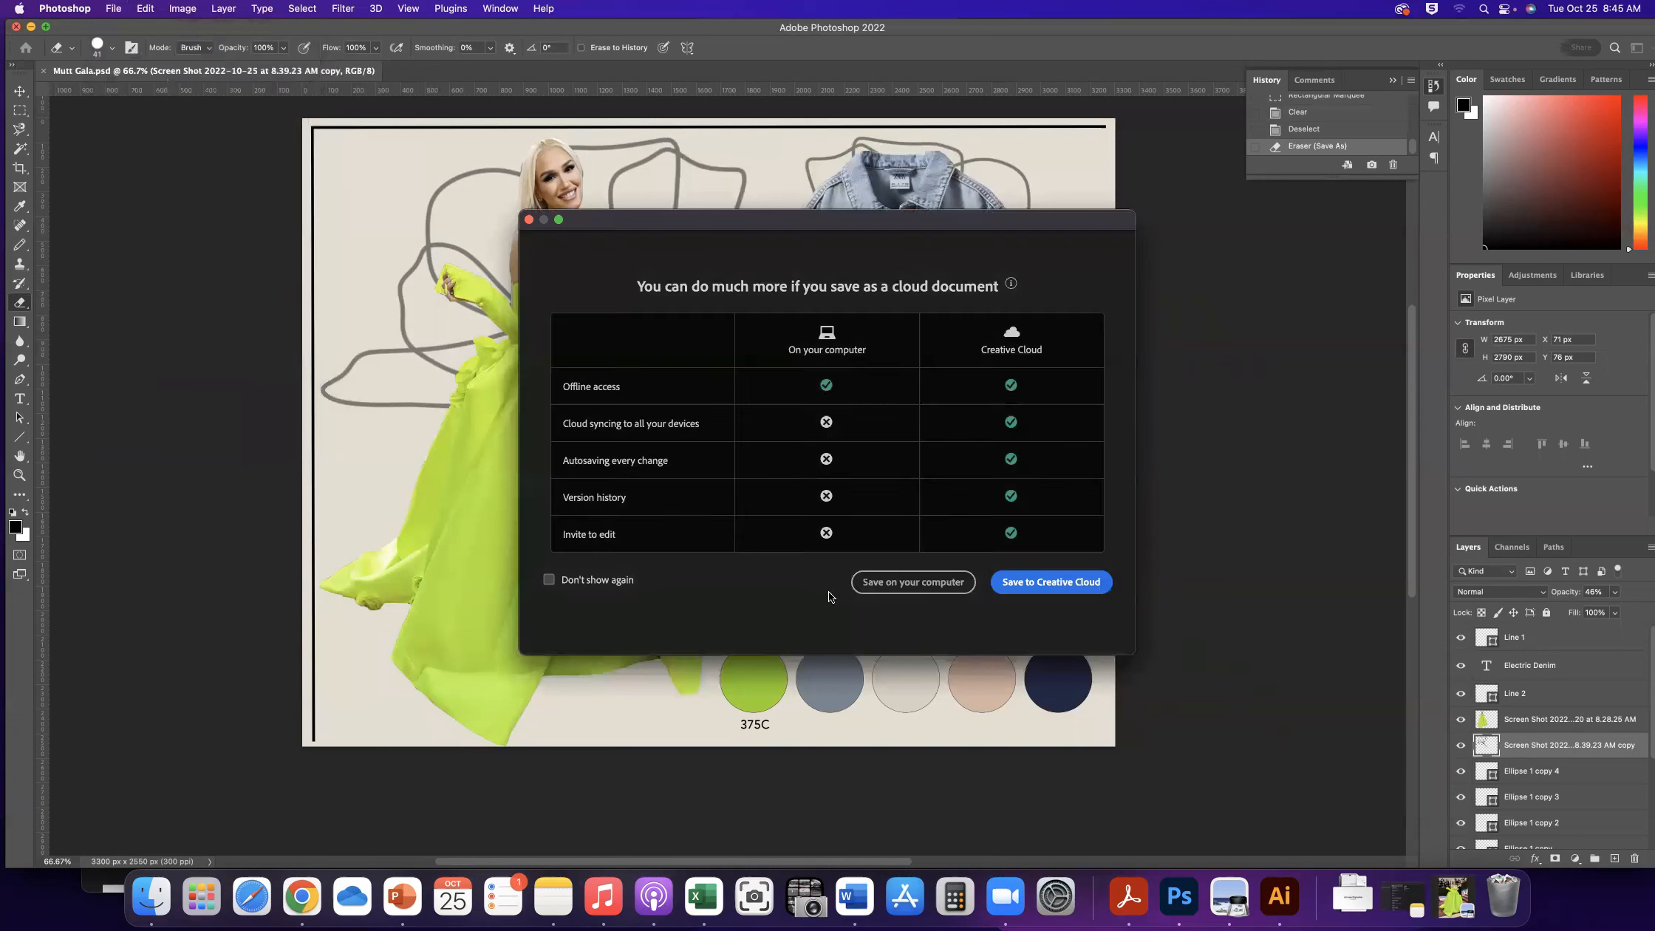
click(945, 585)
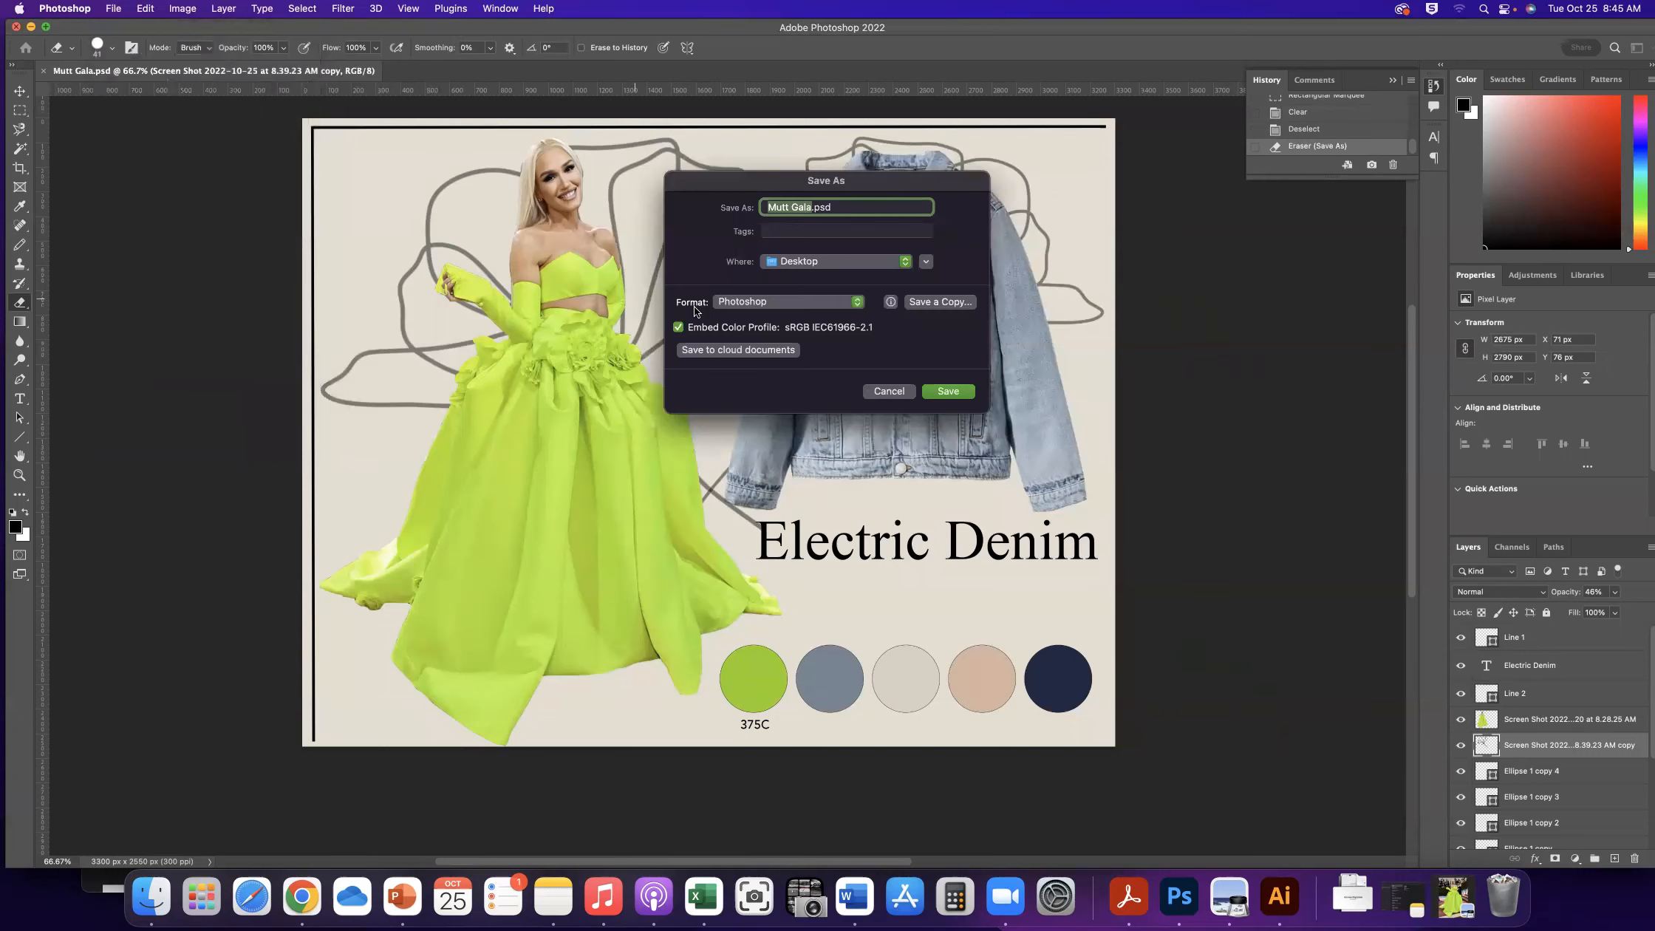
click(781, 300)
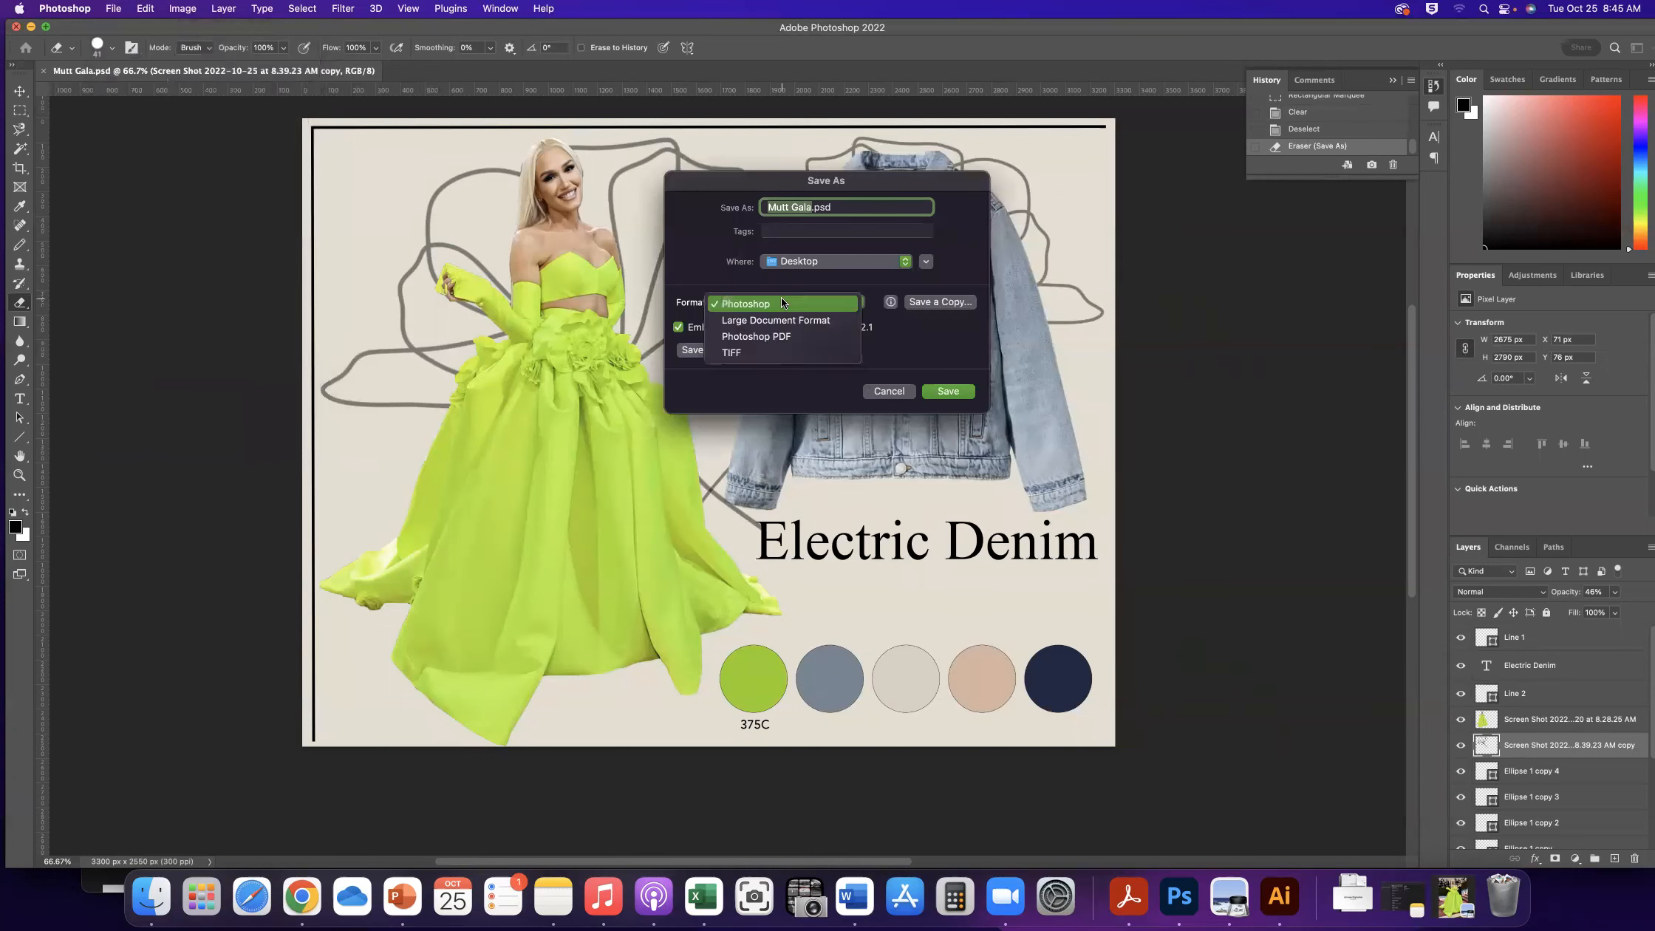
click(783, 338)
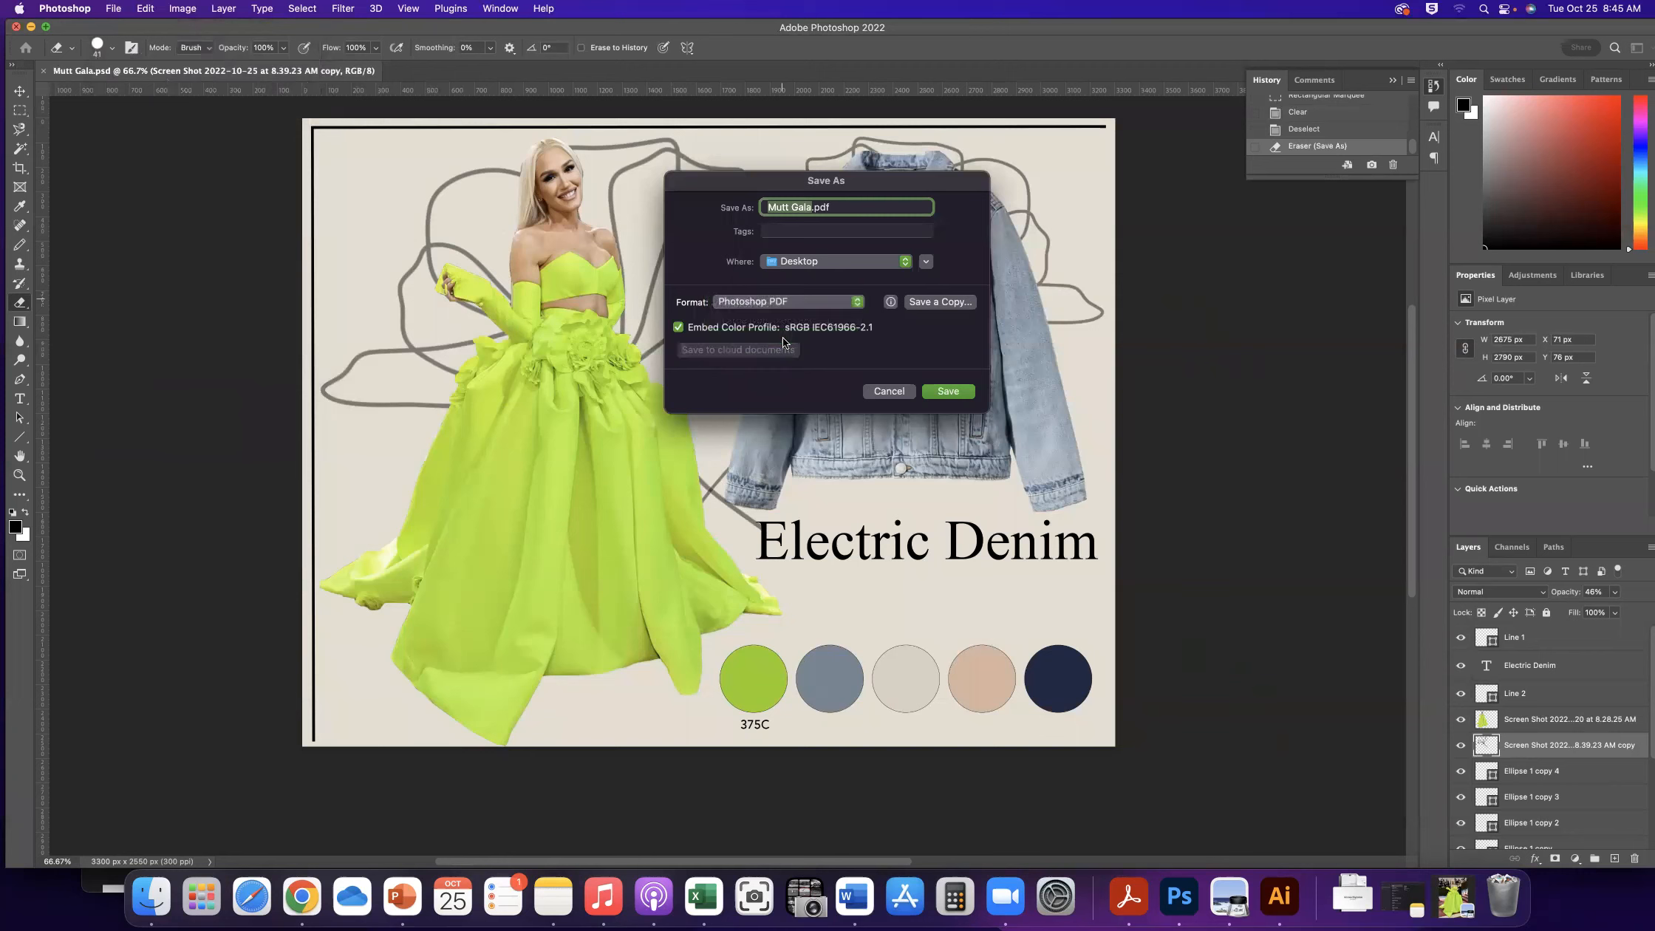
click(955, 391)
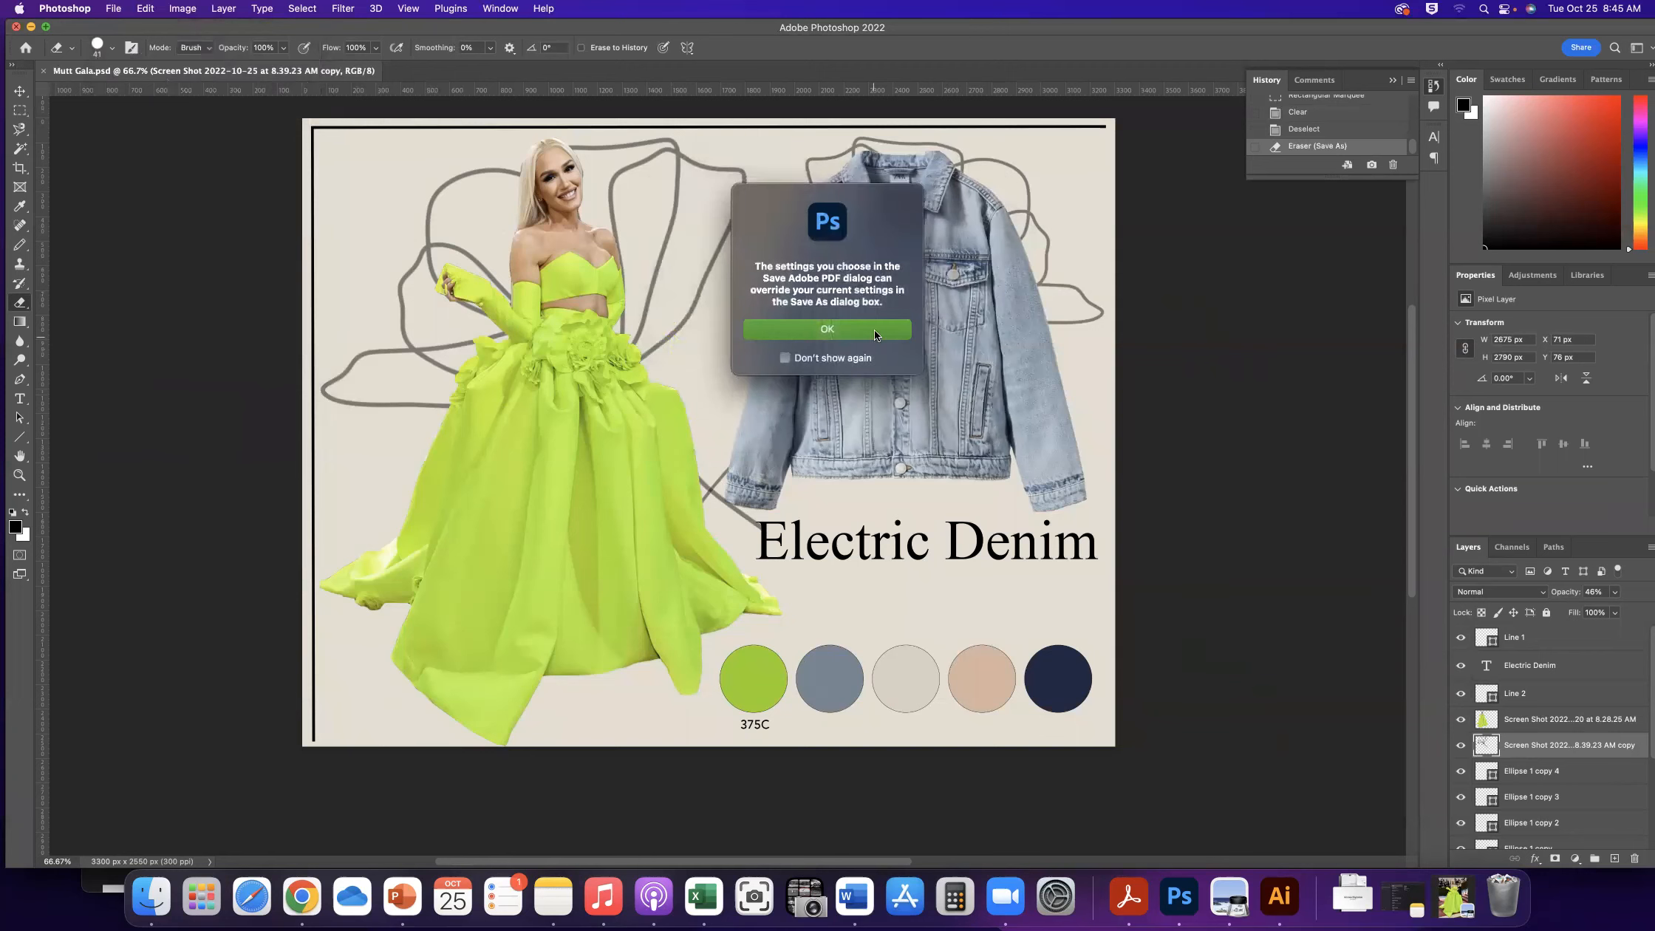
click(874, 330)
click(1048, 629)
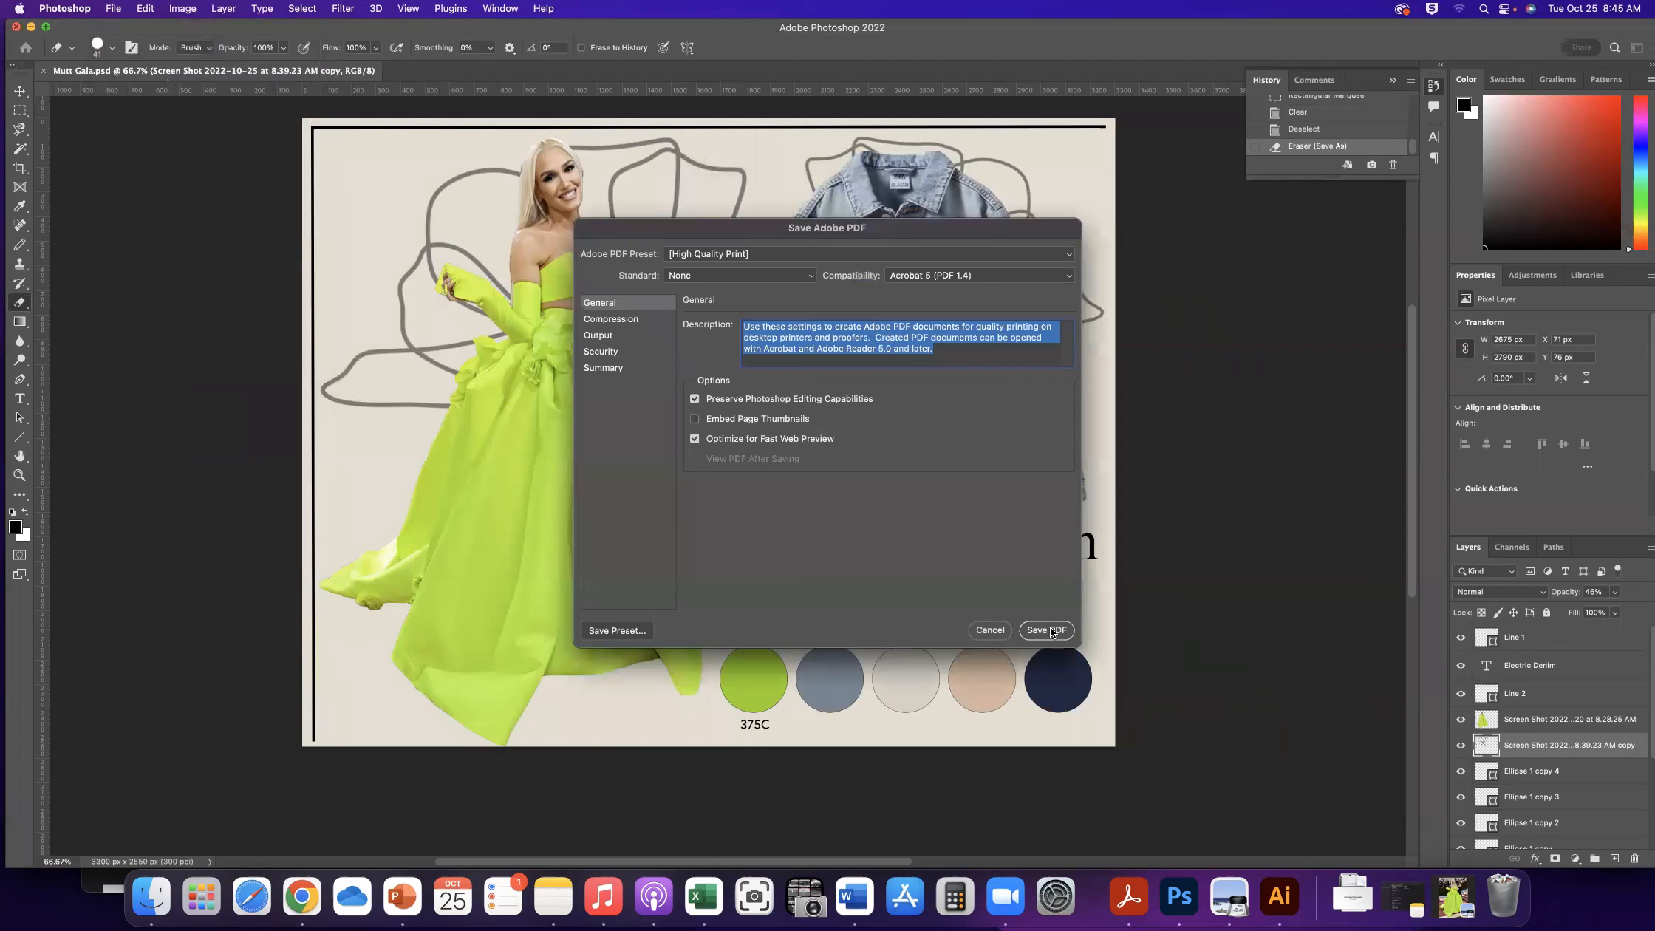
click(857, 366)
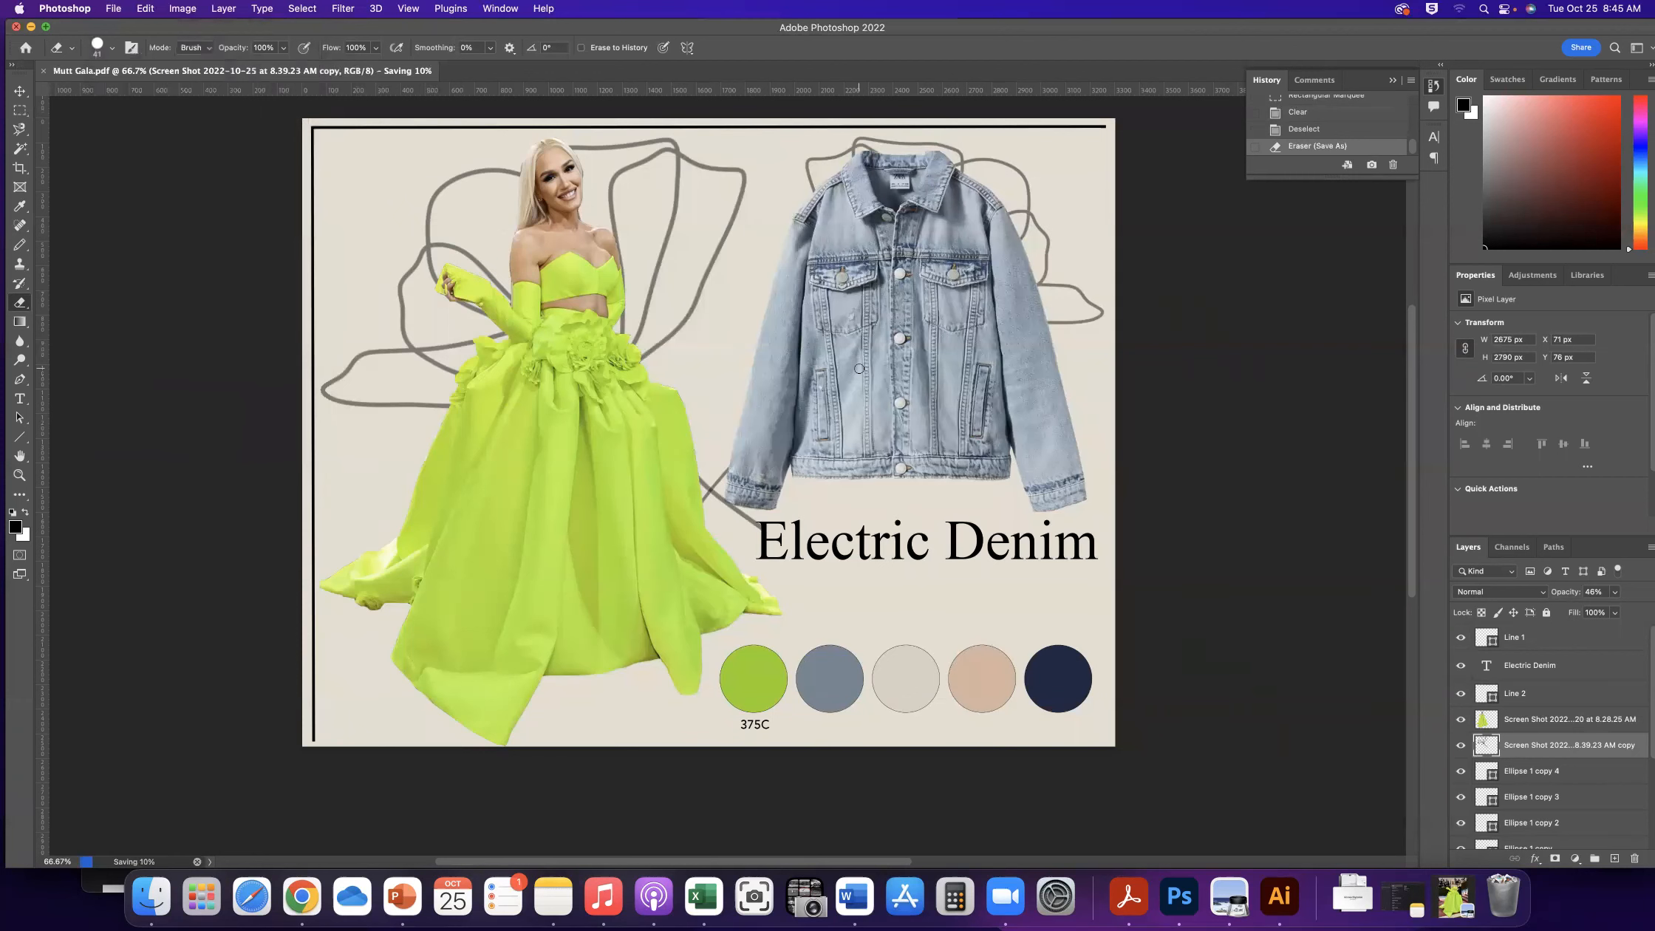